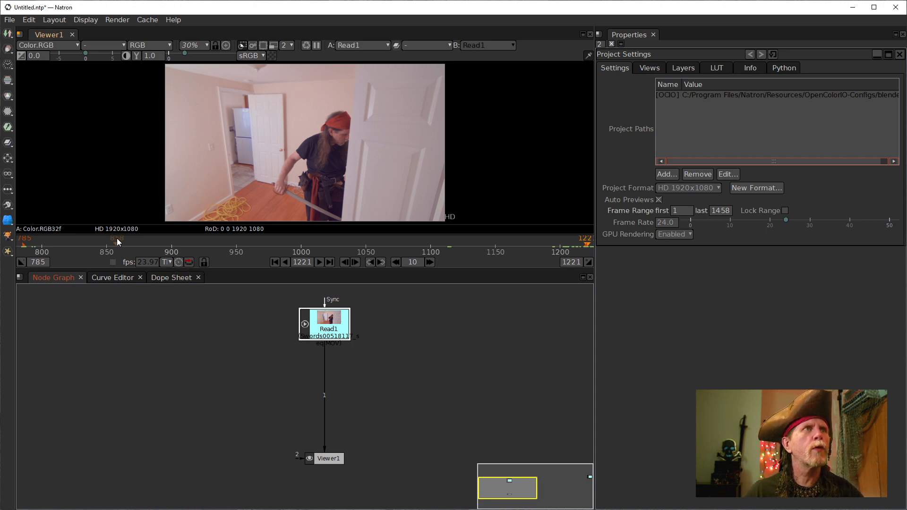
- Scrub the Read1 clip between frames 819 and 890, then park on frame 872
left_click(69, 246)
left_click_drag(68, 246, 147, 245)
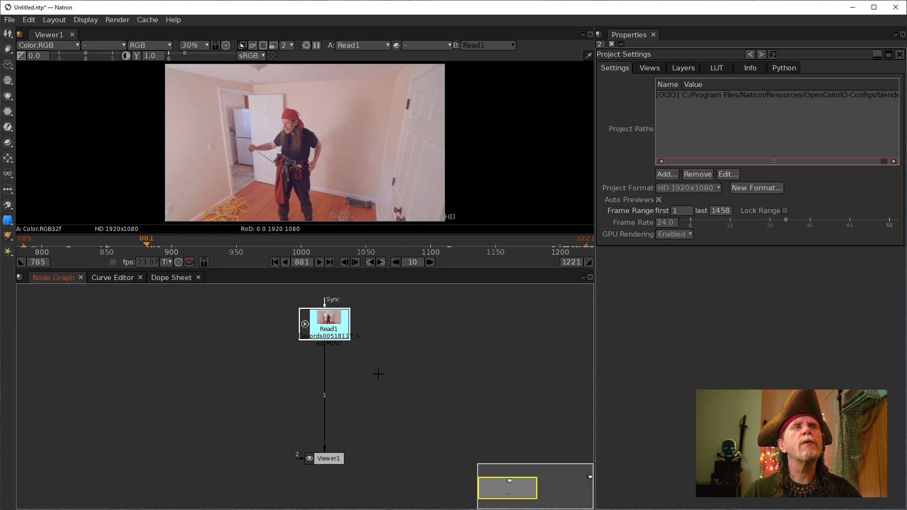
left_click(136, 246)
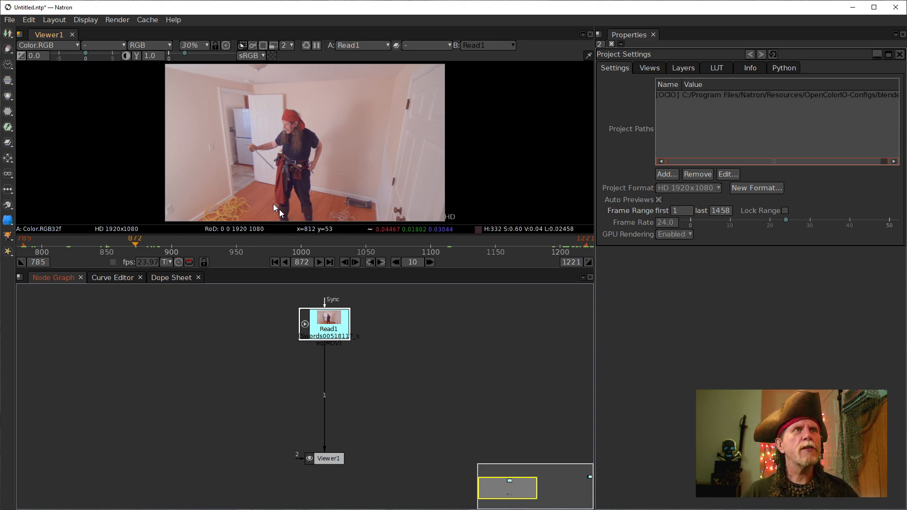
- Zoom in on the viewer and pan to inspect the sword and belt
scroll(255, 163, "up", 10)
scroll(255, 163, "up", 9)
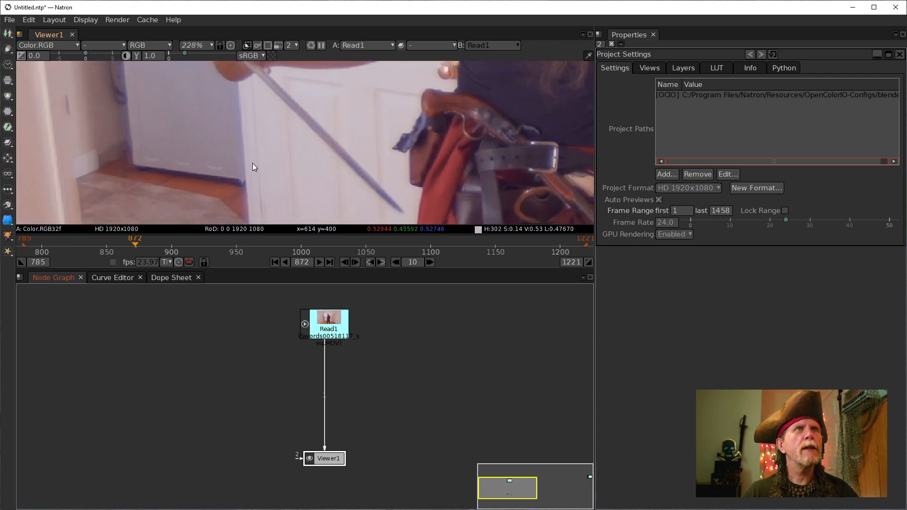
mouse_move(228, 120)
left_mouse_down()
mouse_move(219, 160)
mouse_move(223, 146)
left_mouse_up()
- Zoom back out and scrub the timeline back to frame 811
left_click(94, 245)
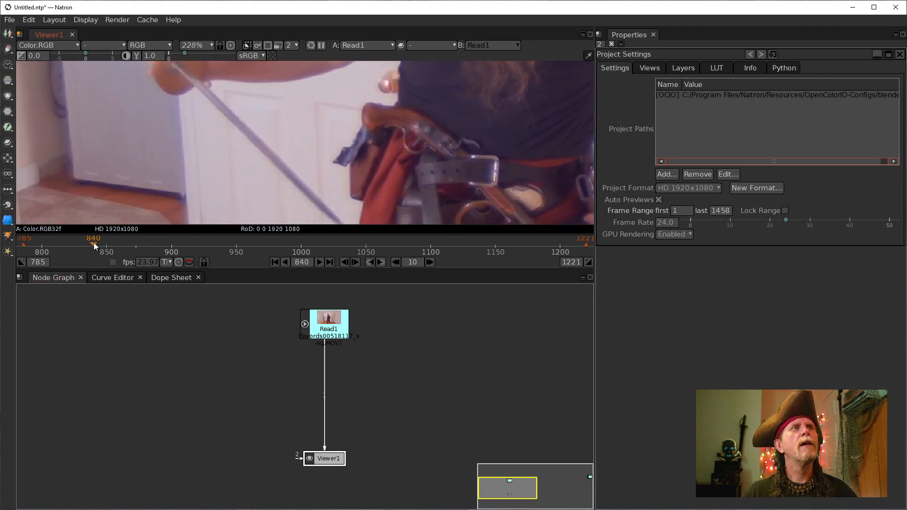
scroll(444, 118, "down", 9)
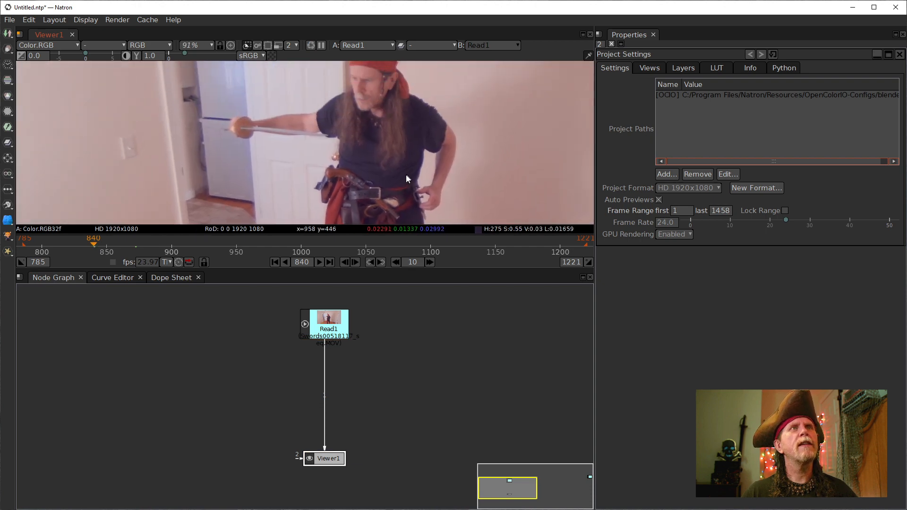
left_click(69, 245)
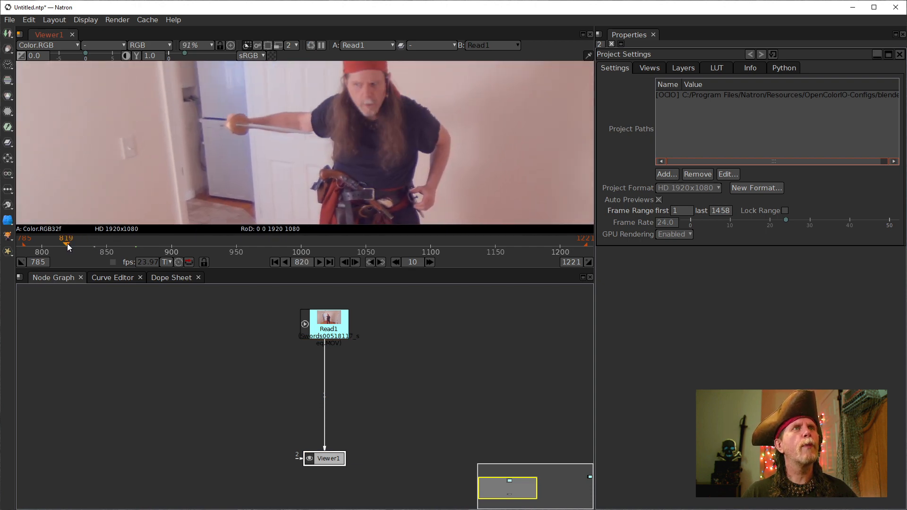
left_click(66, 243)
left_click_drag(61, 242, 45, 241)
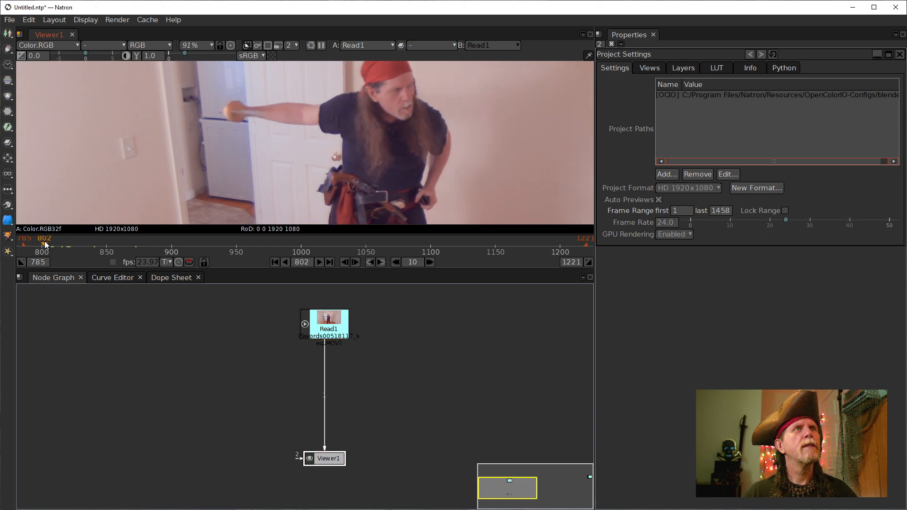
mouse_move(44, 241)
left_mouse_down()
mouse_move(35, 240)
mouse_move(60, 240)
left_mouse_up()
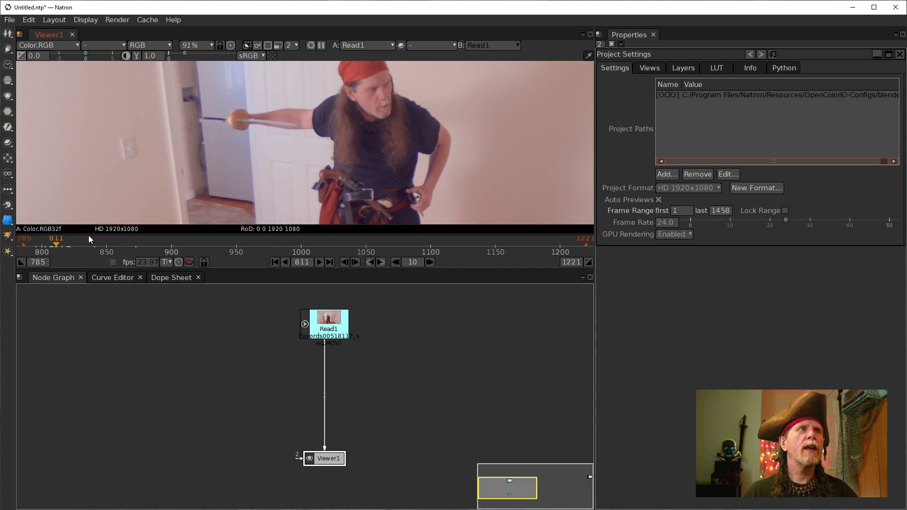
- Park the playhead on frame 816 for tracking, where the sword's orange guard shows
left_click(64, 244)
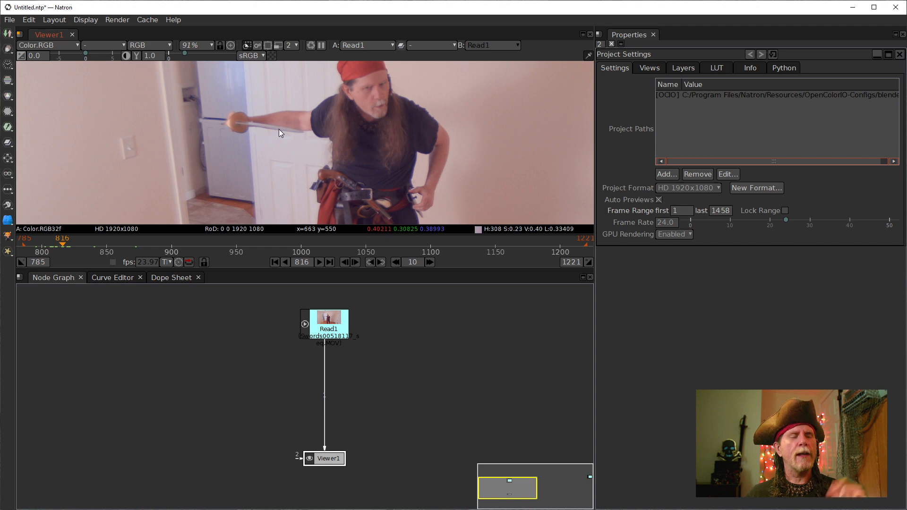
- Set max open panels to 1 and delete the stray Transform1 node
left_click(324, 336)
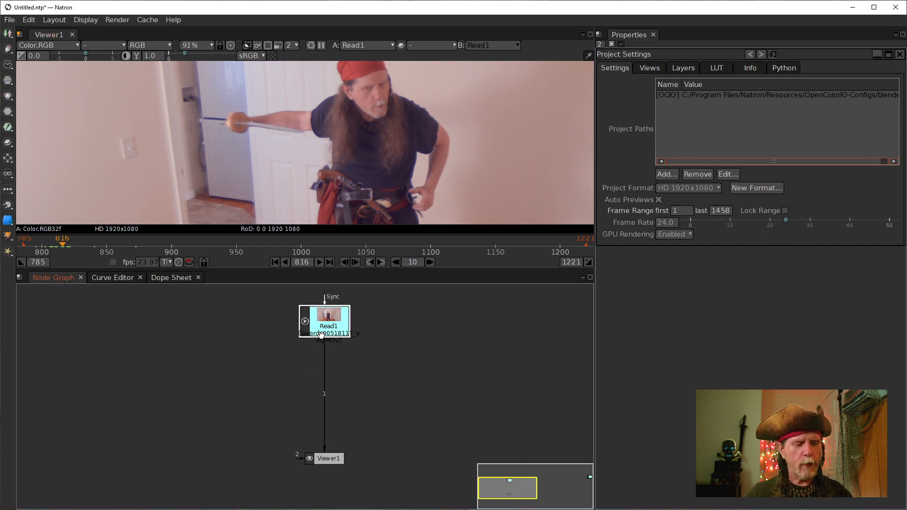
key("t")
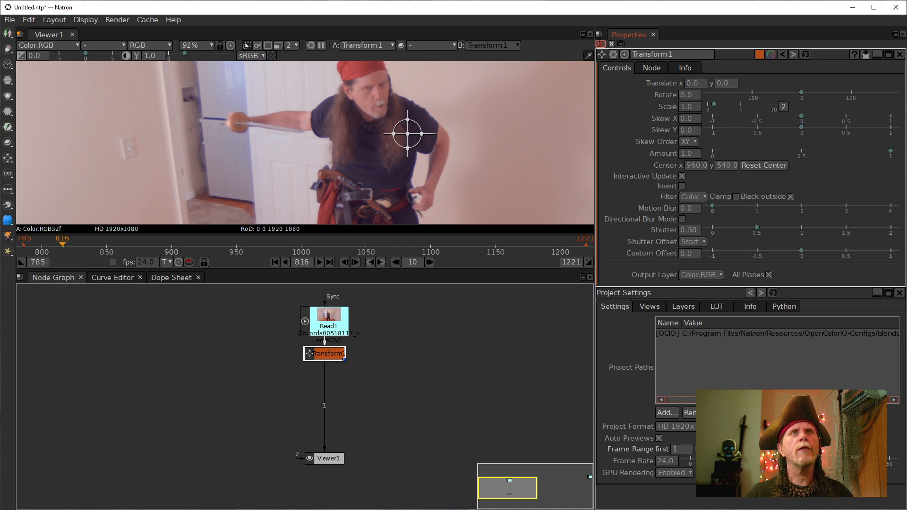
type("1")
key("Return")
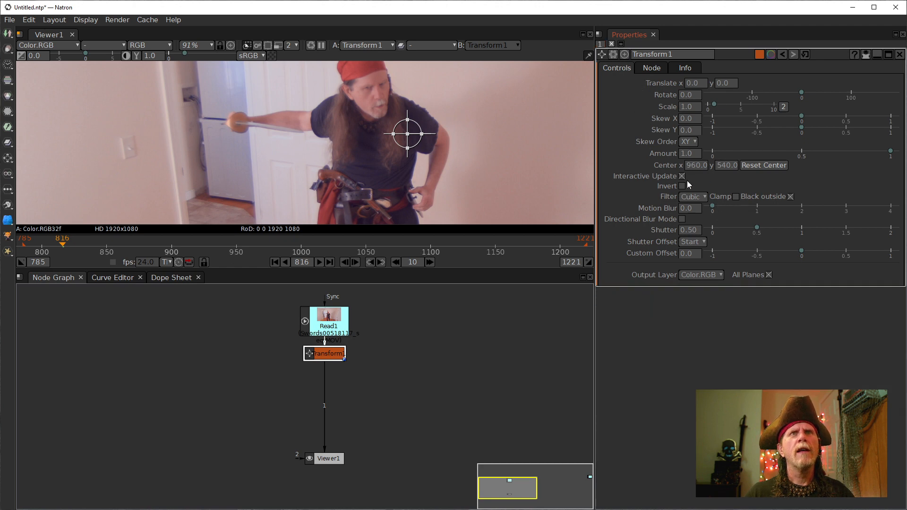
left_click(319, 352)
key("Delete")
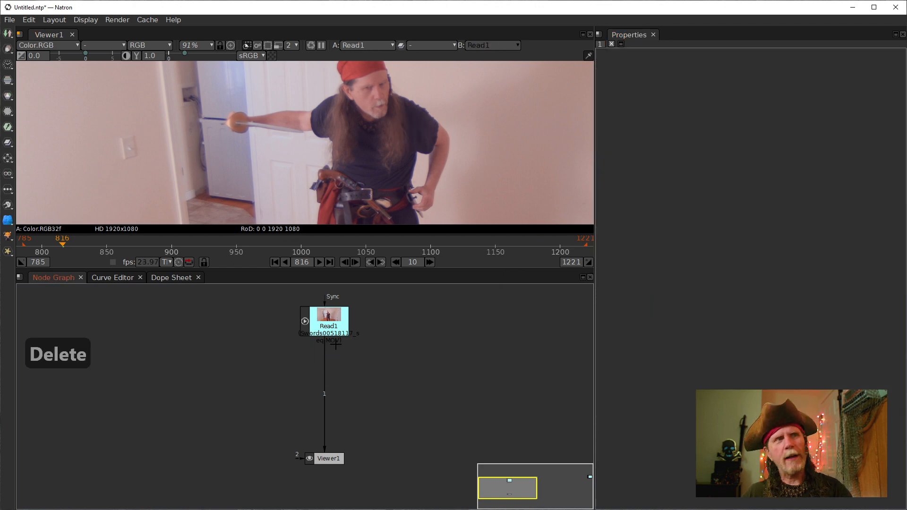
- Add a Tracker node under Read1 by searching 'track' in the Tab menu
left_click(328, 317)
key("Tab")
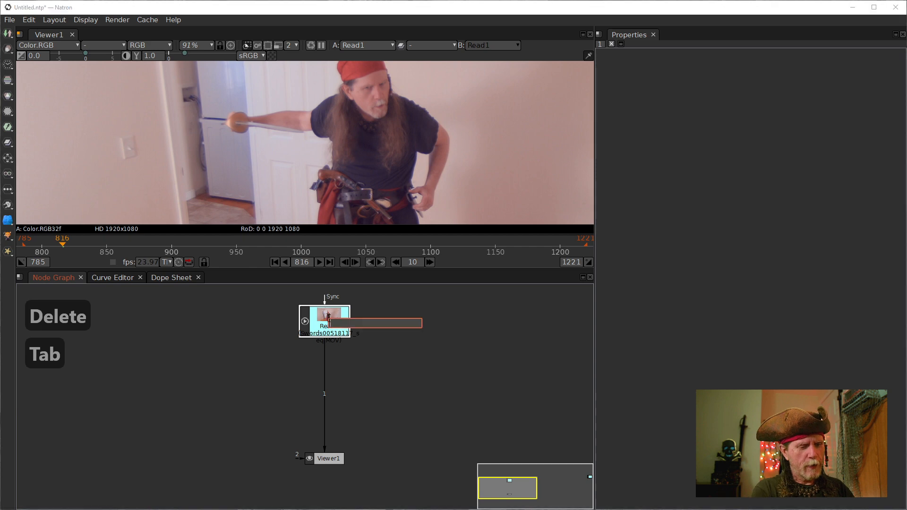
type("tr")
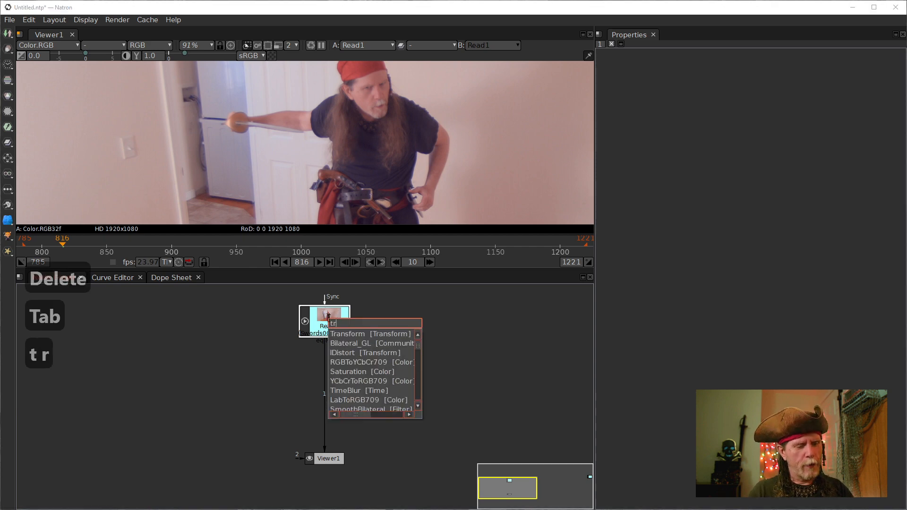
type("ack")
key("Down")
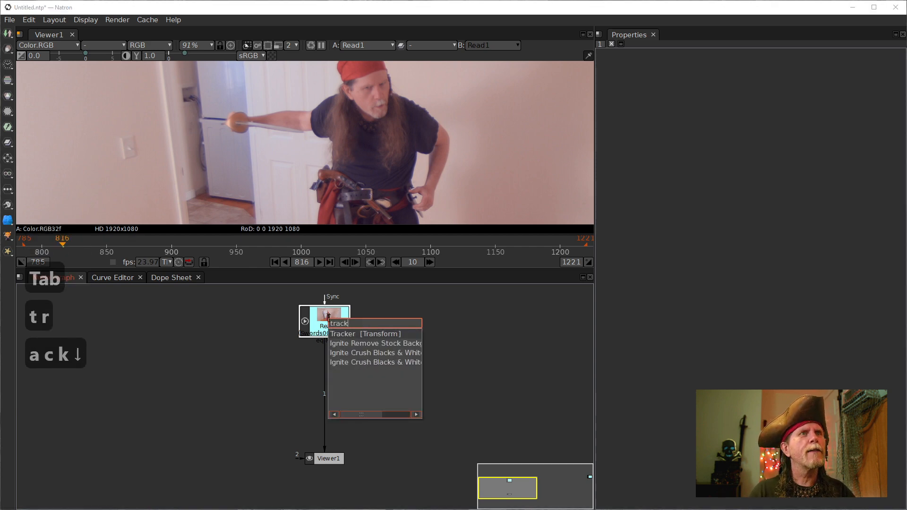
key("Return")
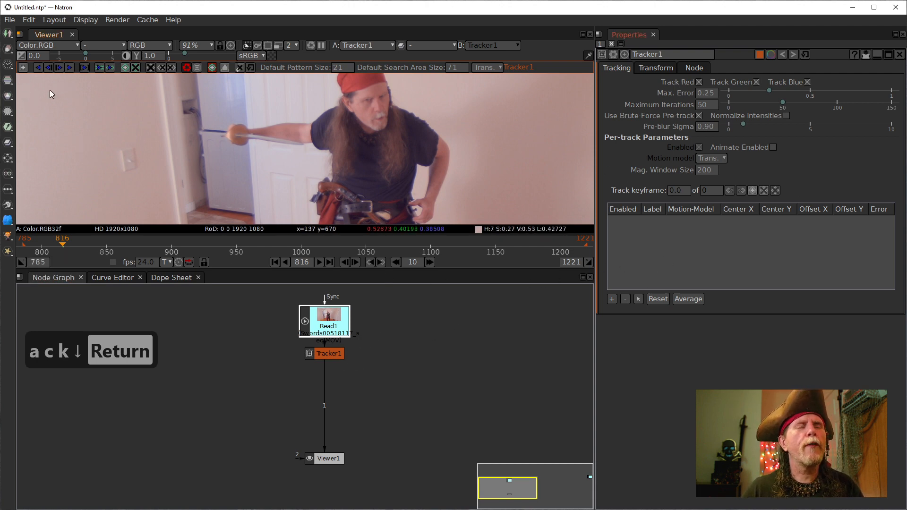
- In add-track mode, zoom onto the sword and place track1 on its orange guard
left_click(22, 67)
scroll(265, 174, "up", 4)
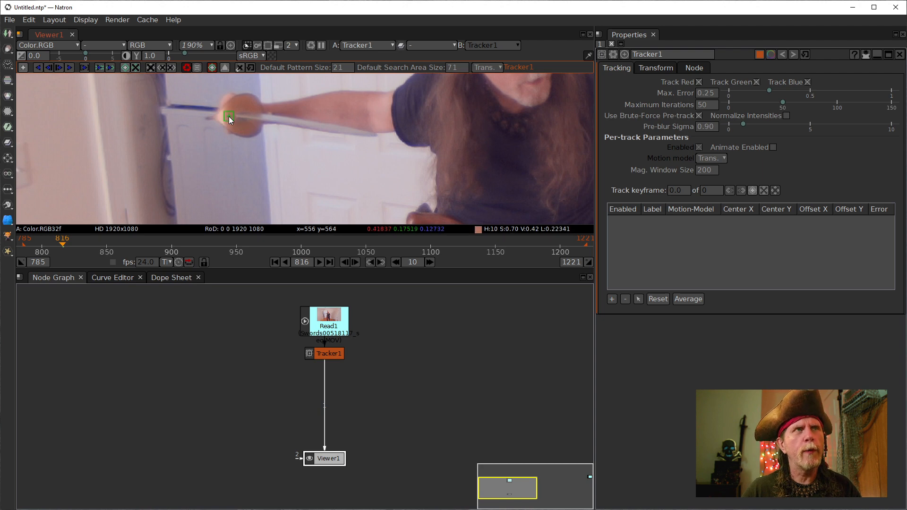
scroll(237, 120, "up", 4)
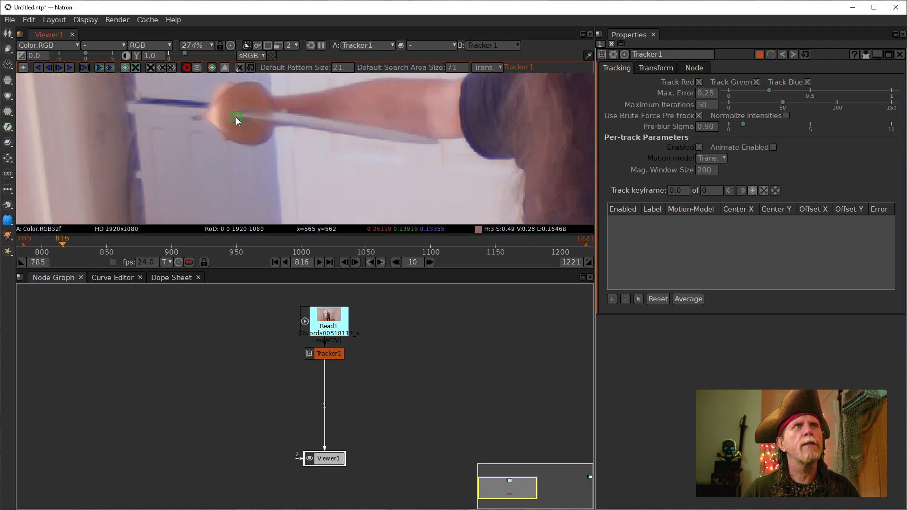
scroll(237, 117, "up", 10)
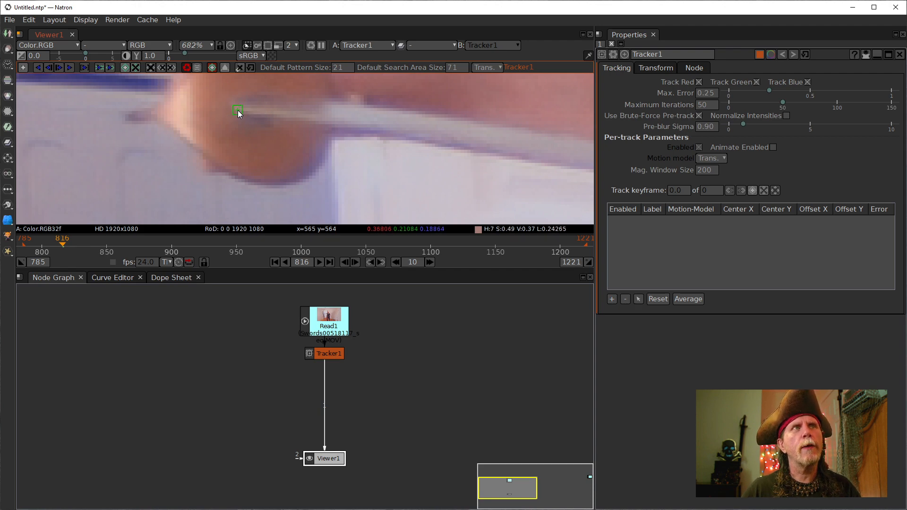
left_click(237, 109)
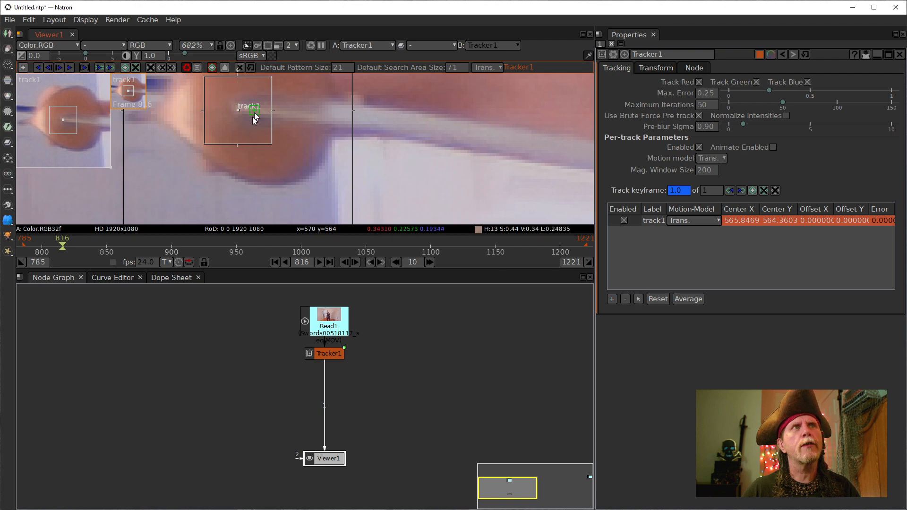
- Resize track1's search area around the sword guard, enlarging it, then pulling it back in
scroll(288, 169, "down", 5)
scroll(326, 189, "down", 2)
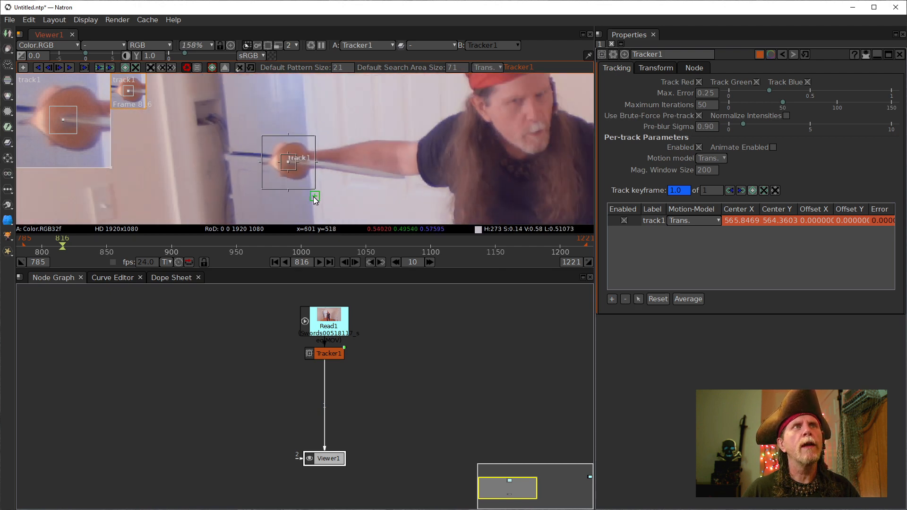
left_click_drag(316, 191, 355, 228)
left_click_drag(374, 176, 337, 155)
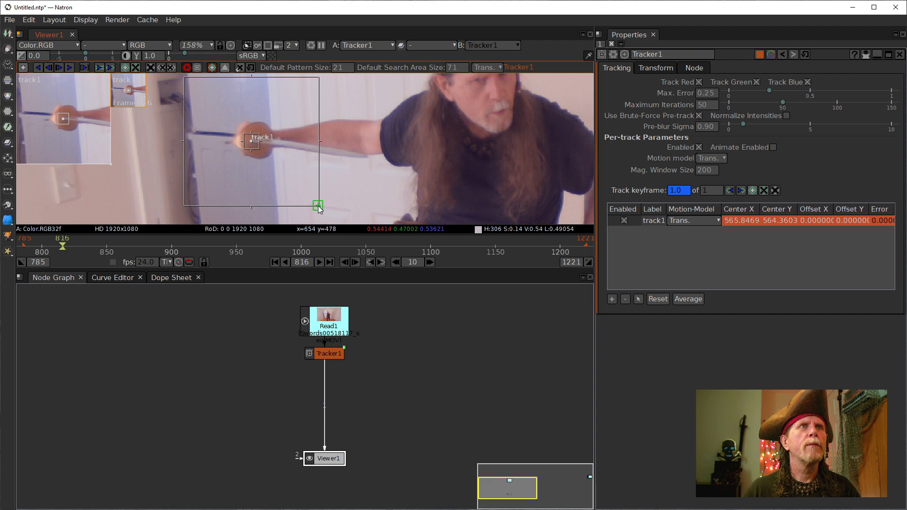
left_click_drag(319, 207, 300, 194)
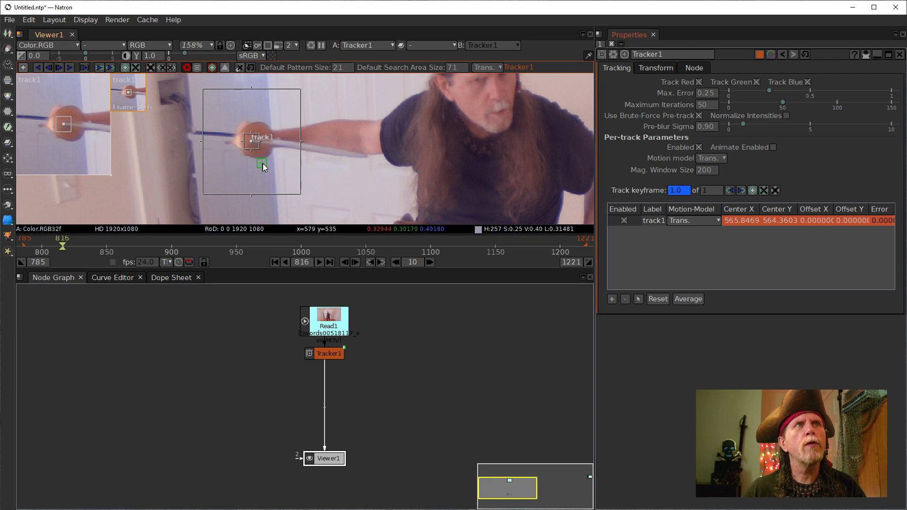
- Place track2 further along the sword blade, centered near 718.4, 544.7
left_click(367, 156)
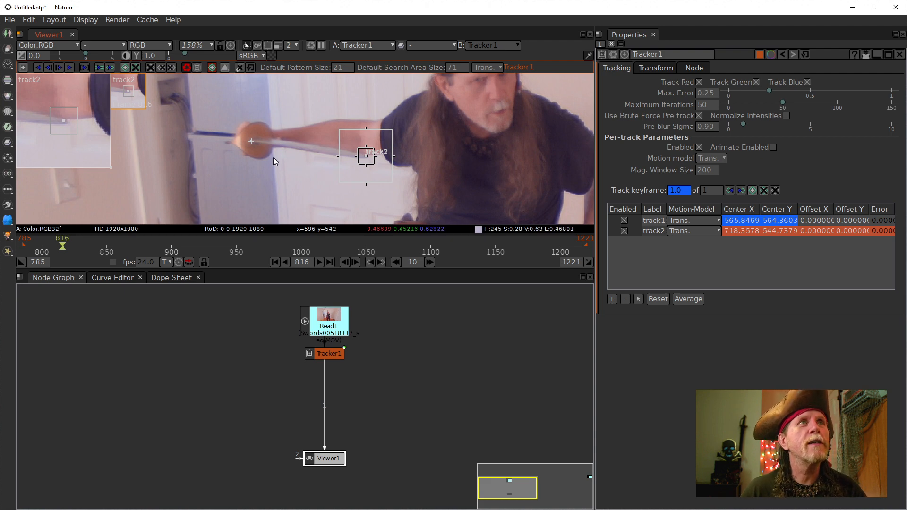
- Select track1 and track it forward one frame, from 816 to 817
left_click(655, 222)
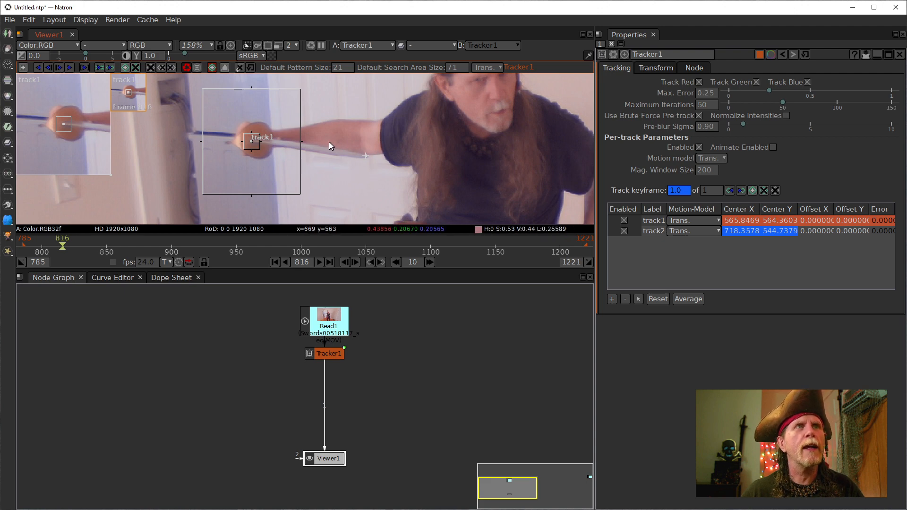
left_click(58, 69)
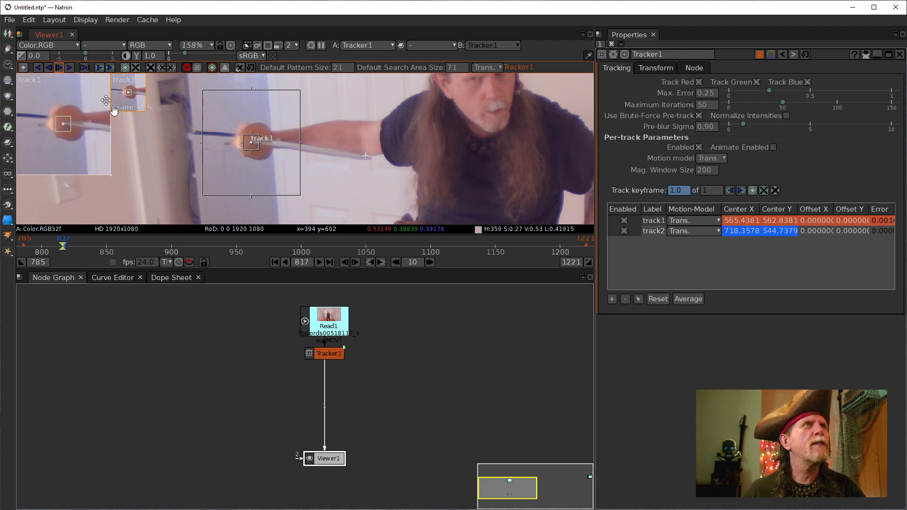
- Track track1 forward from frame 817 to about 853, then step back one frame
left_click(69, 68)
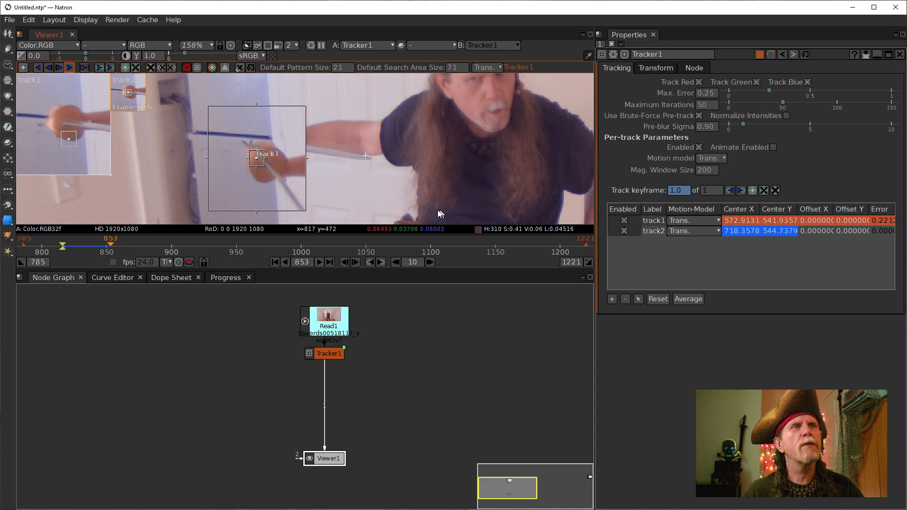
left_click(347, 263)
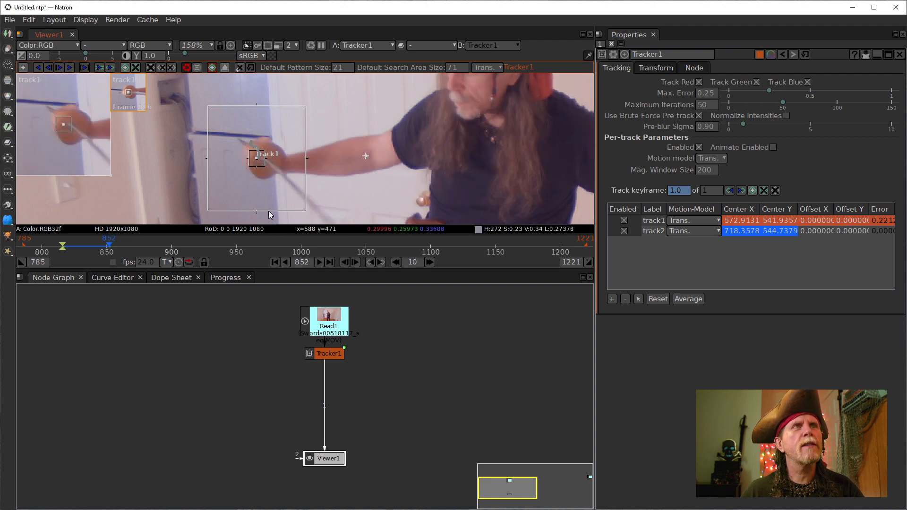
- Zoom the view in to inspect track1 on the sword at frame 851
scroll(274, 176, "up", 5)
scroll(265, 166, "up", 6)
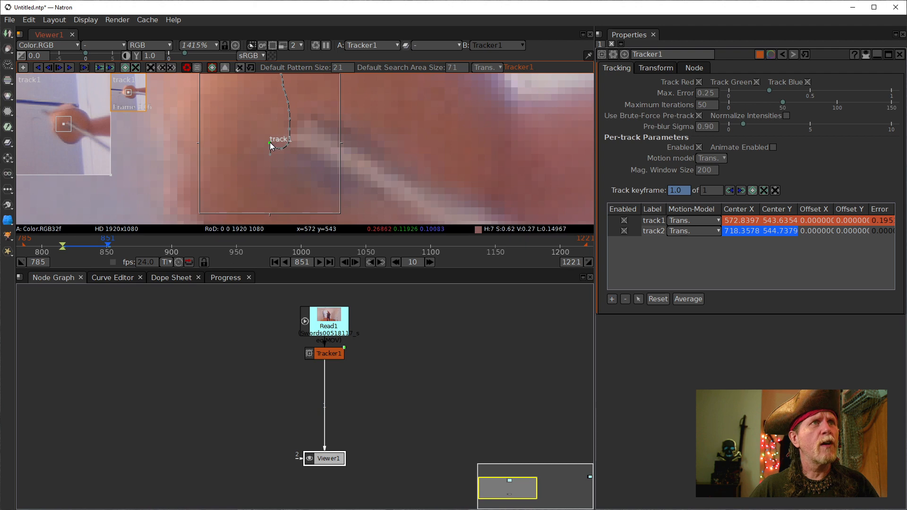
- Reposition track1's centre onto the sword edge at frame 851, to about 576.6, 544.5
left_click_drag(270, 142, 295, 137)
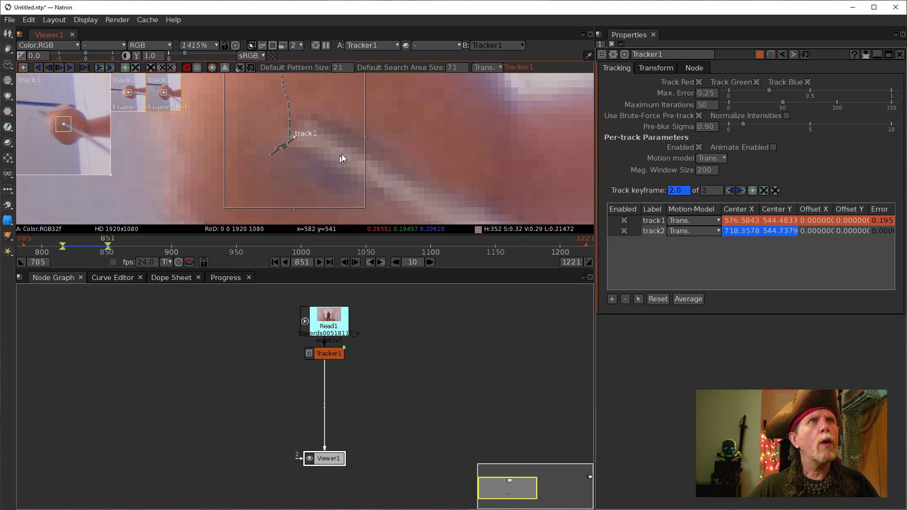
left_click_drag(349, 141, 340, 182)
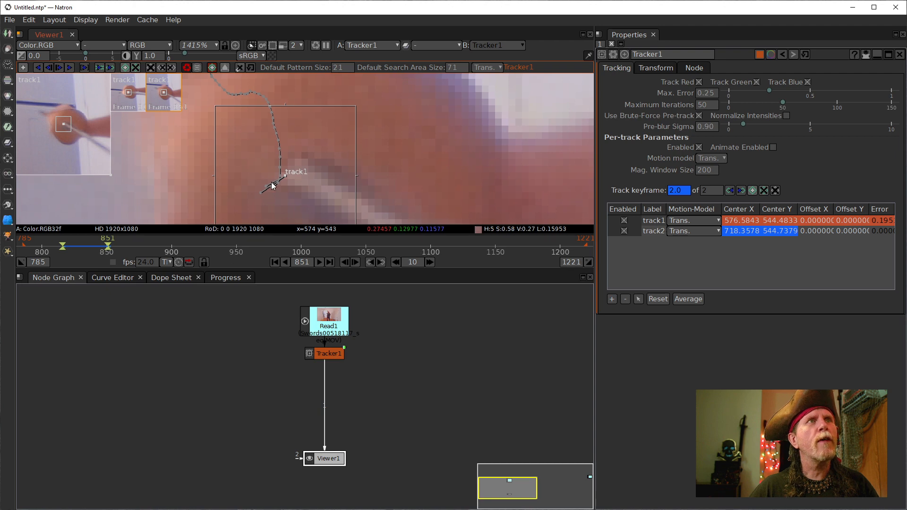
mouse_move(284, 175)
left_mouse_down()
mouse_move(239, 188)
mouse_move(245, 178)
mouse_move(260, 184)
mouse_move(251, 175)
mouse_move(265, 169)
mouse_move(289, 183)
mouse_move(280, 177)
left_mouse_up()
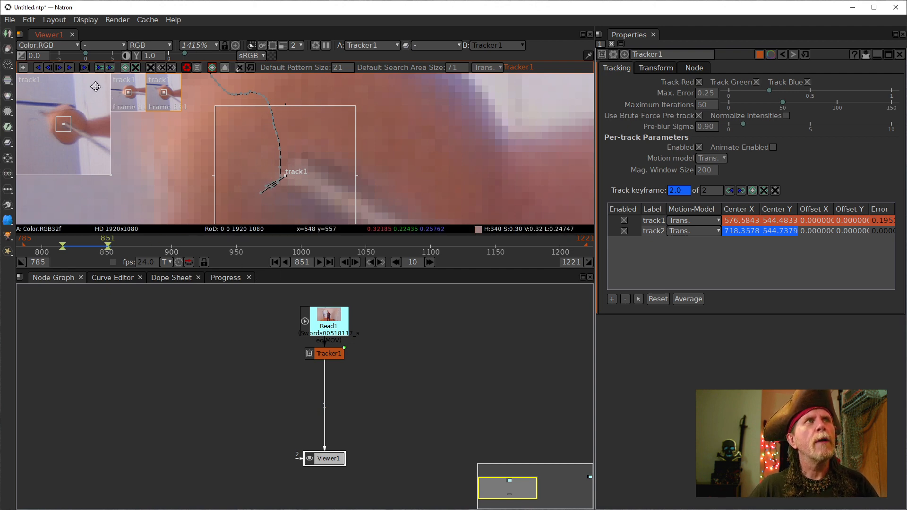
- Track track1 backward five frames, one frame at a time, with Track Previous
left_click(50, 67)
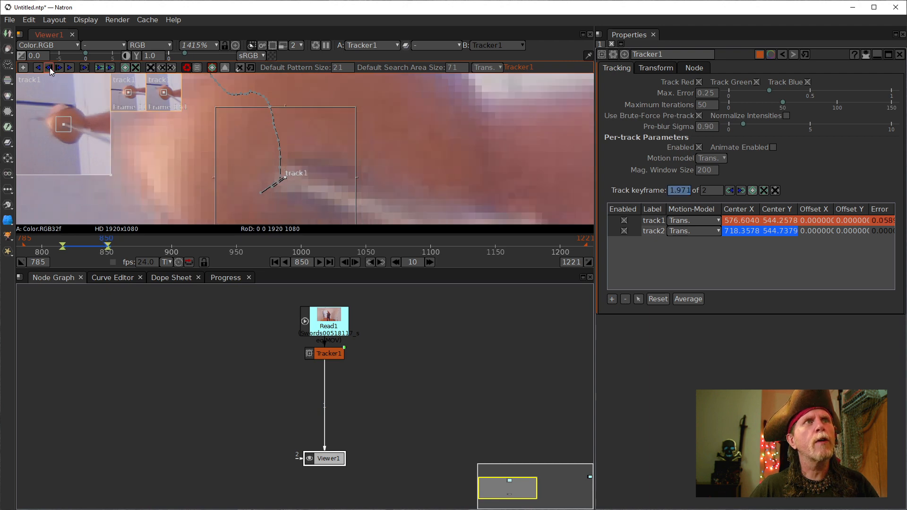
left_click(50, 67)
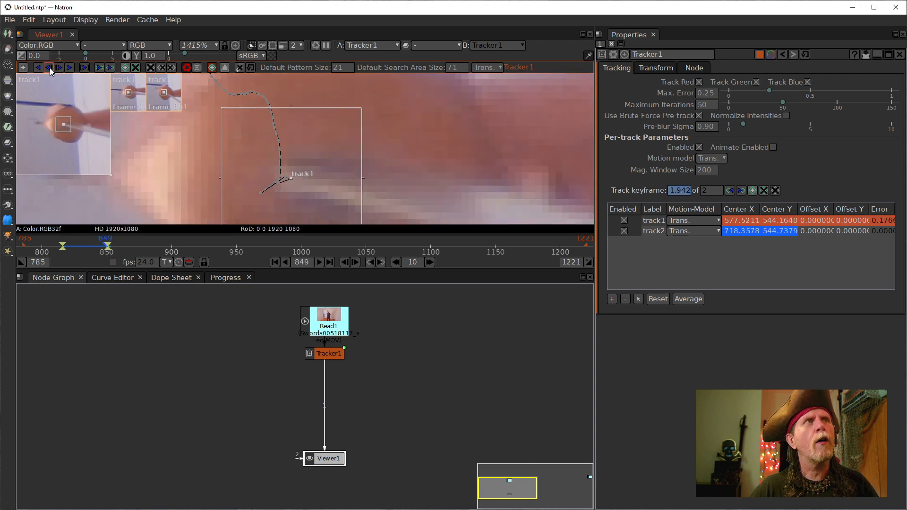
left_click(50, 67)
left_click(50, 67)
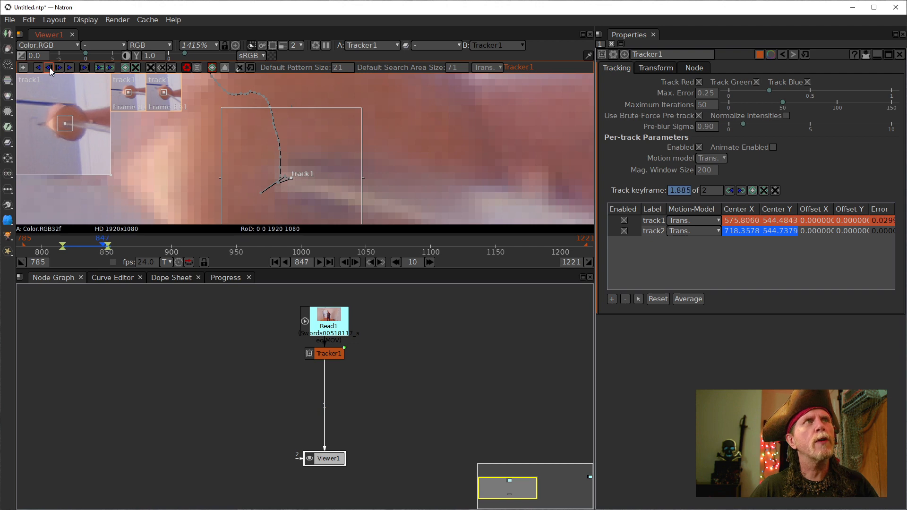
left_click(50, 67)
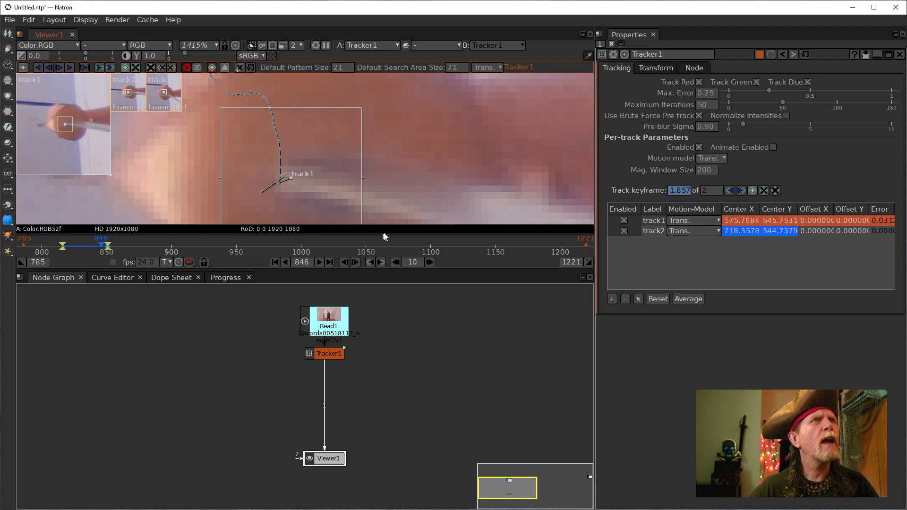
- Zoom in, return to frame 848 and correct track1's centre on the sword there
scroll(315, 203, "up", 1)
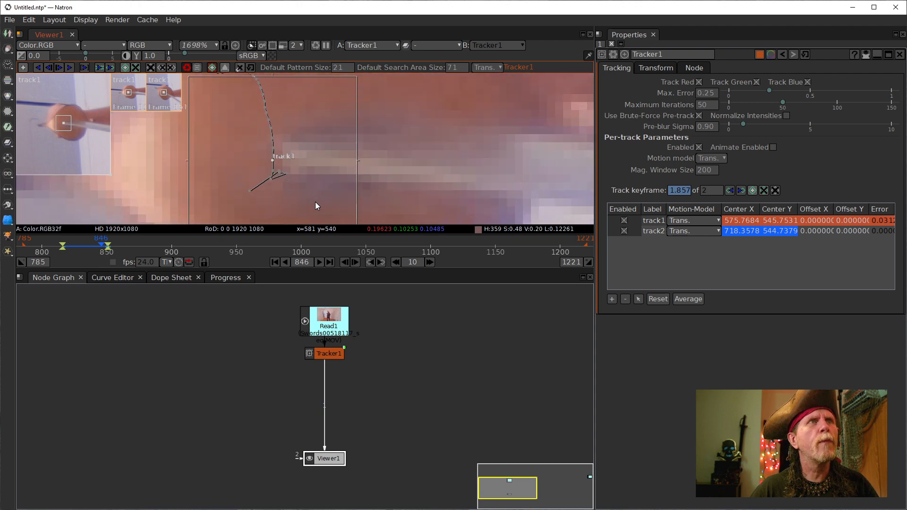
scroll(308, 161, "up", 2)
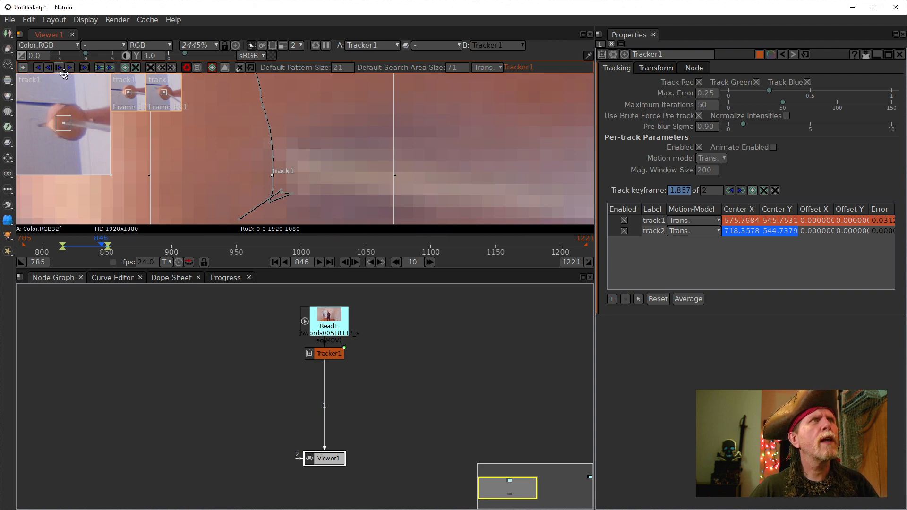
left_click(355, 262)
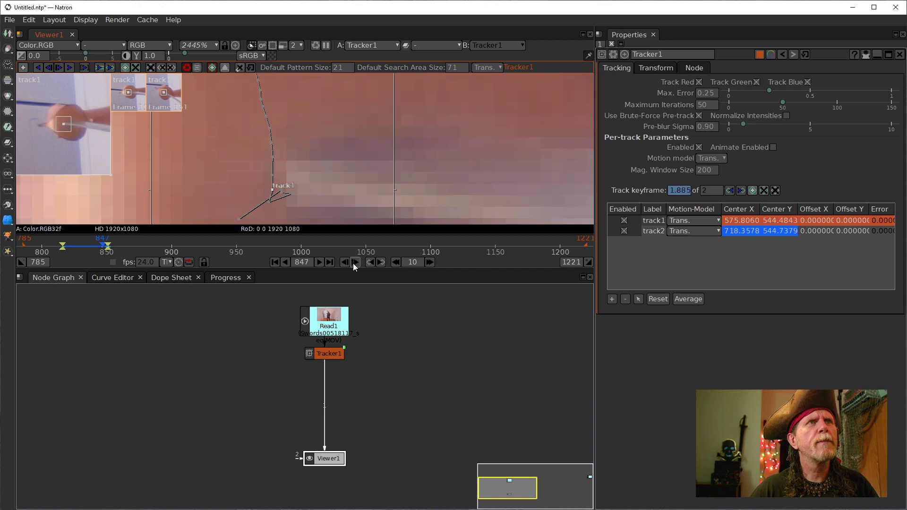
left_click(354, 263)
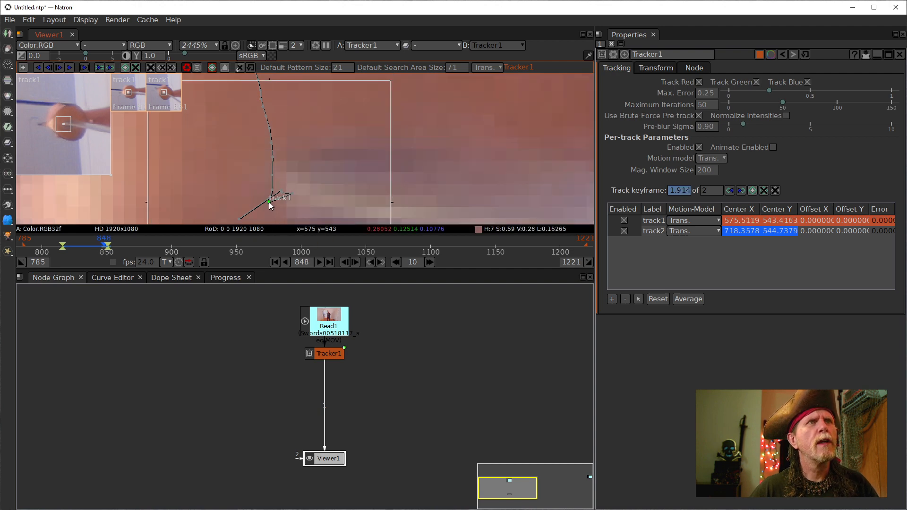
left_click_drag(269, 202, 290, 193)
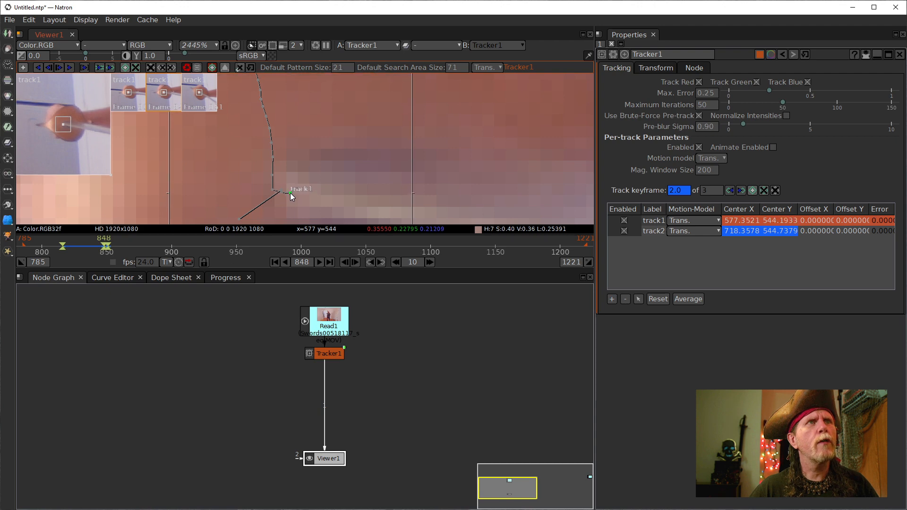
- Track track1 backward from frame 848 down to frame 831, following its path
left_click(49, 67)
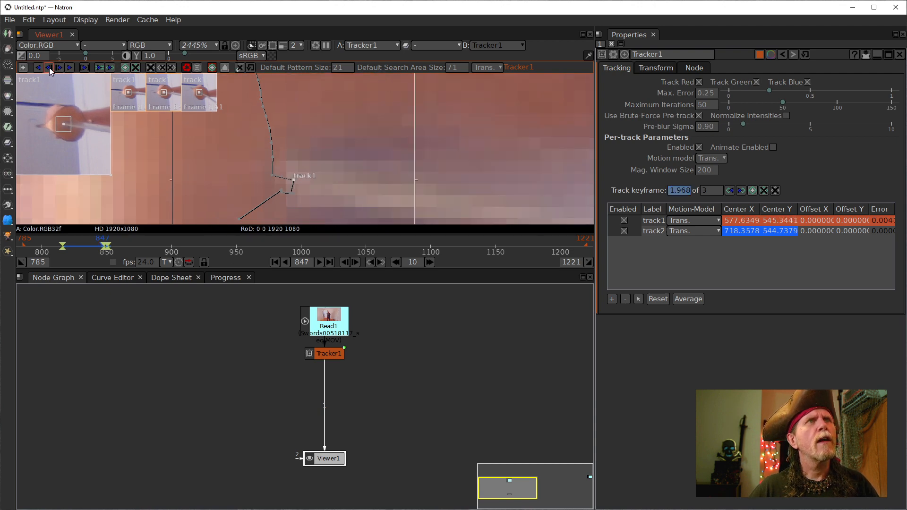
left_click(49, 67)
left_click(49, 67)
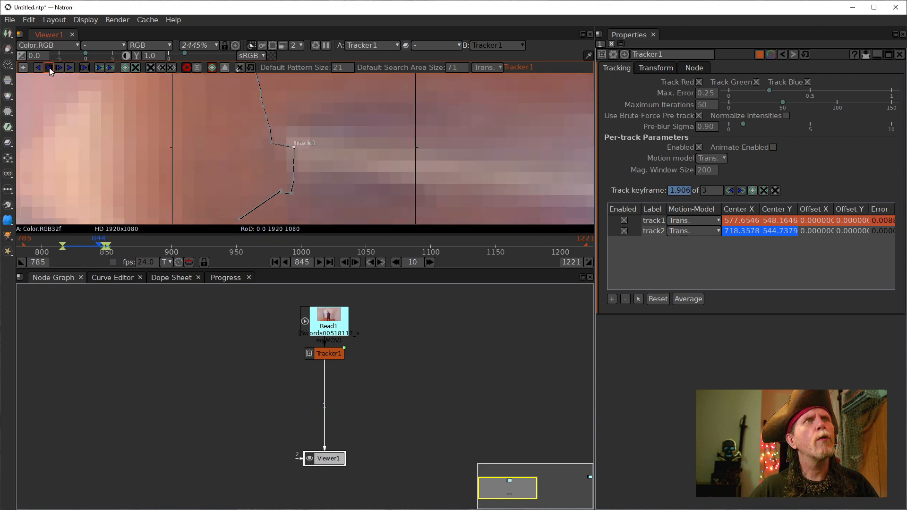
left_click(50, 67)
left_click(50, 67)
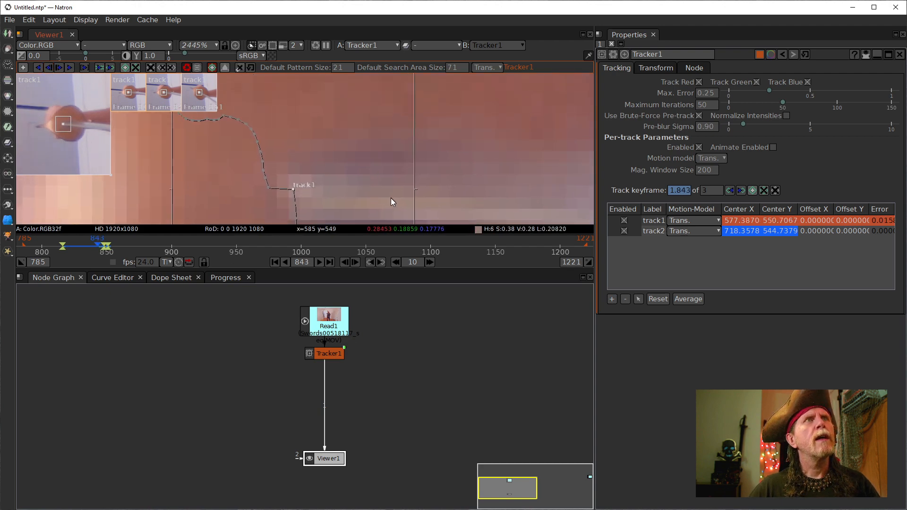
left_click(47, 68)
left_click(47, 67)
left_click(46, 68)
left_click(46, 68)
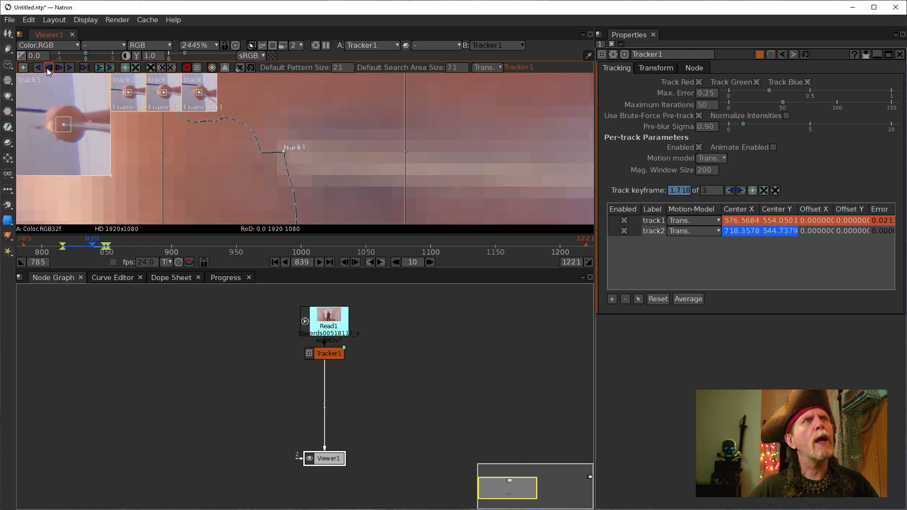
left_click(47, 68)
left_click(47, 68)
left_click(46, 68)
left_click(47, 68)
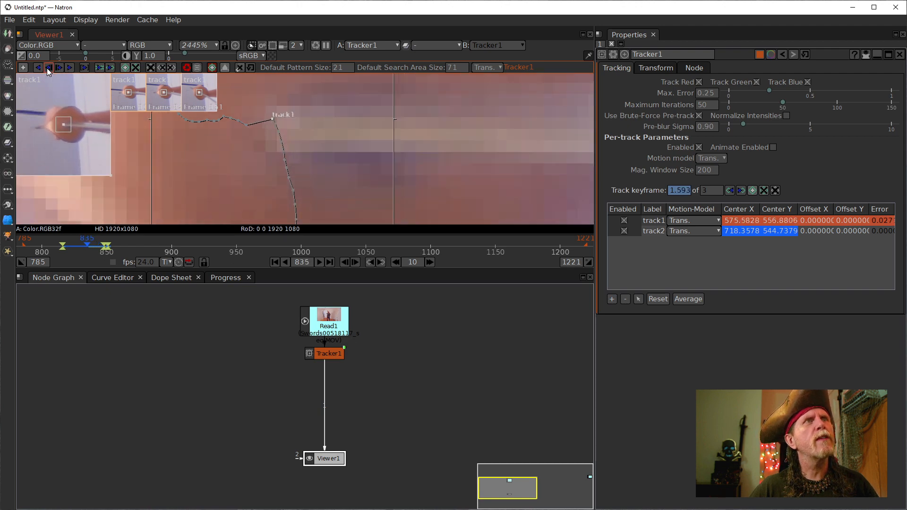
left_click_drag(274, 122, 312, 165)
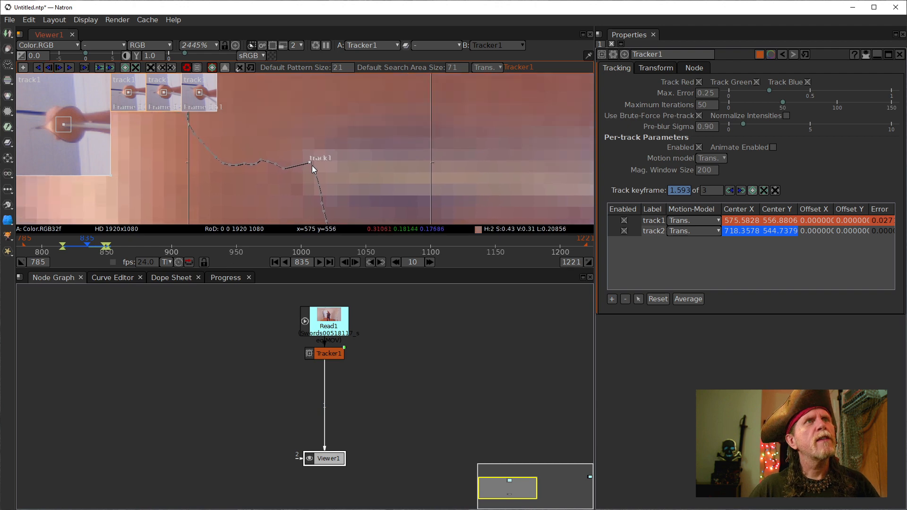
left_click(50, 69)
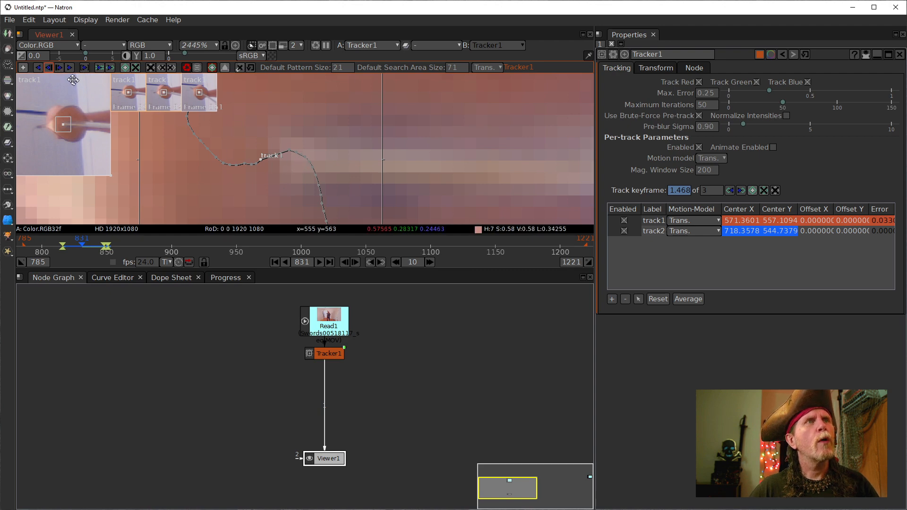
- Play the tracked clip to review it, then stop and return to frame 851
left_click(318, 262)
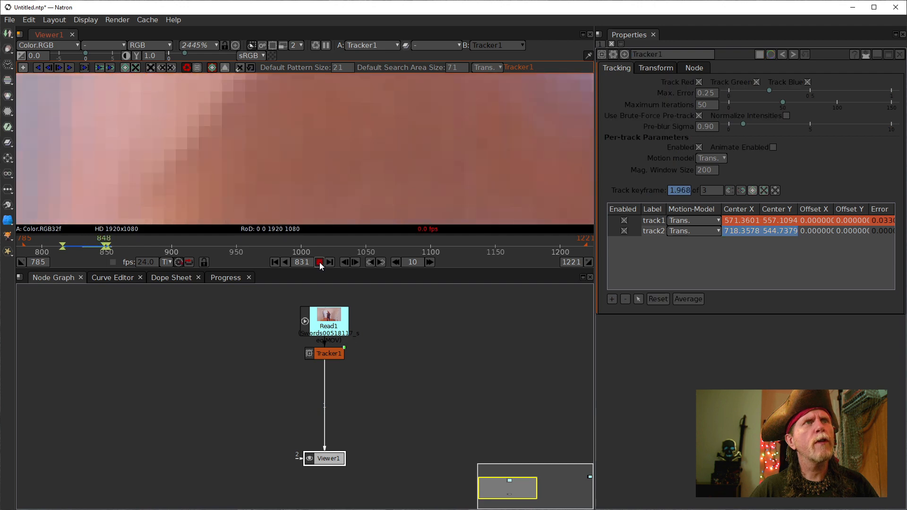
left_click(319, 262)
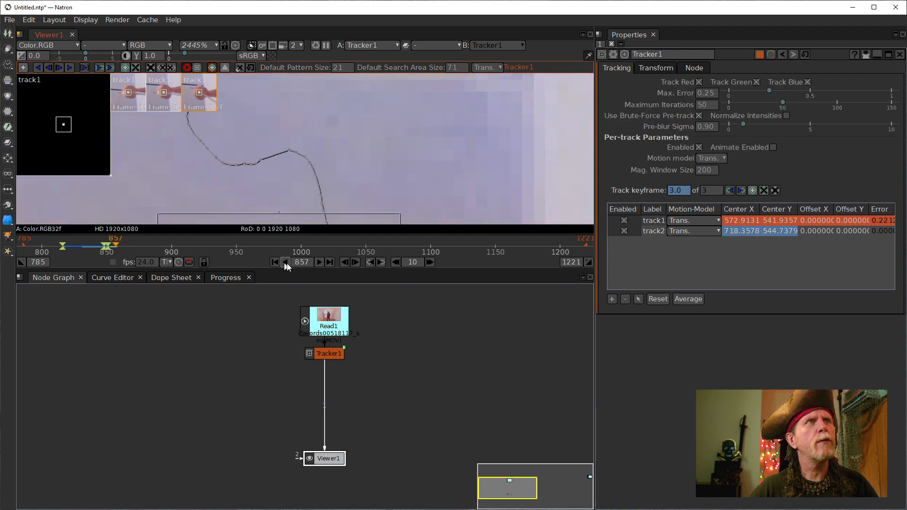
left_click(109, 245)
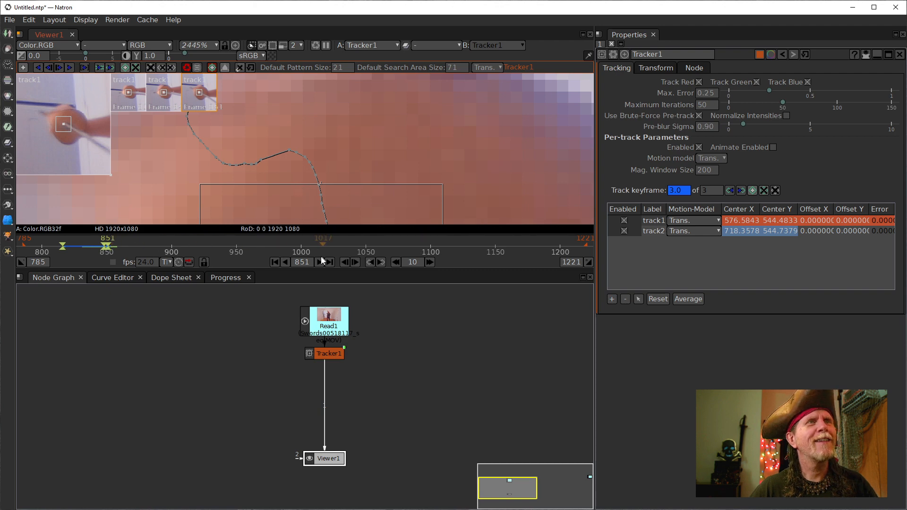
- Zoom the viewer and scrub the timeline between frames 848 and 849
scroll(107, 246, "up", 5)
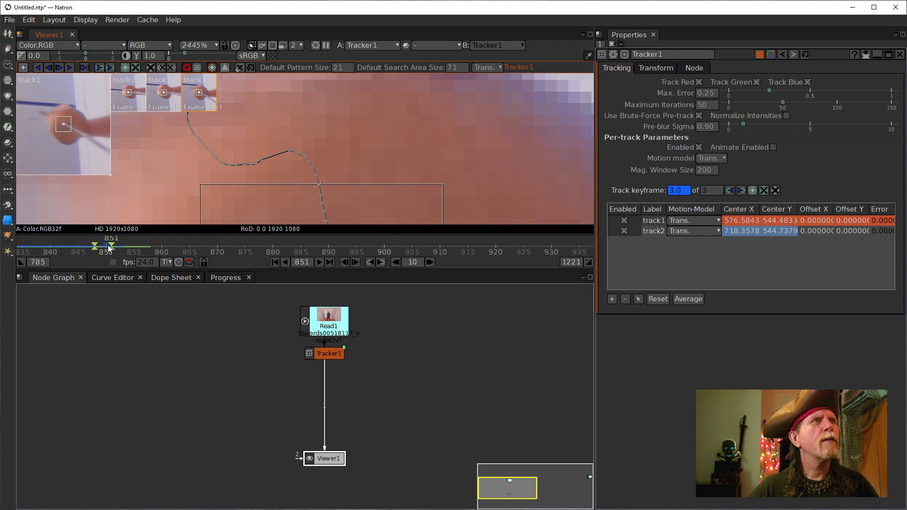
scroll(108, 248, "up", 2)
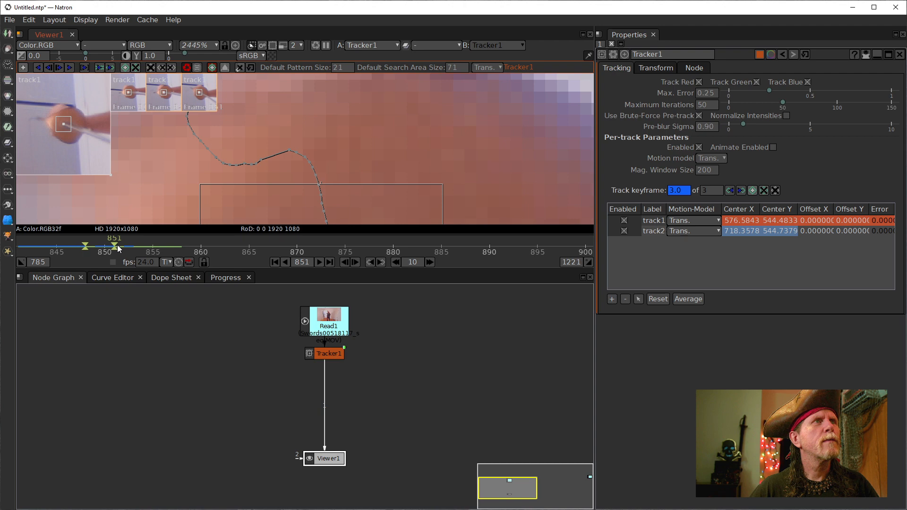
left_click(97, 247)
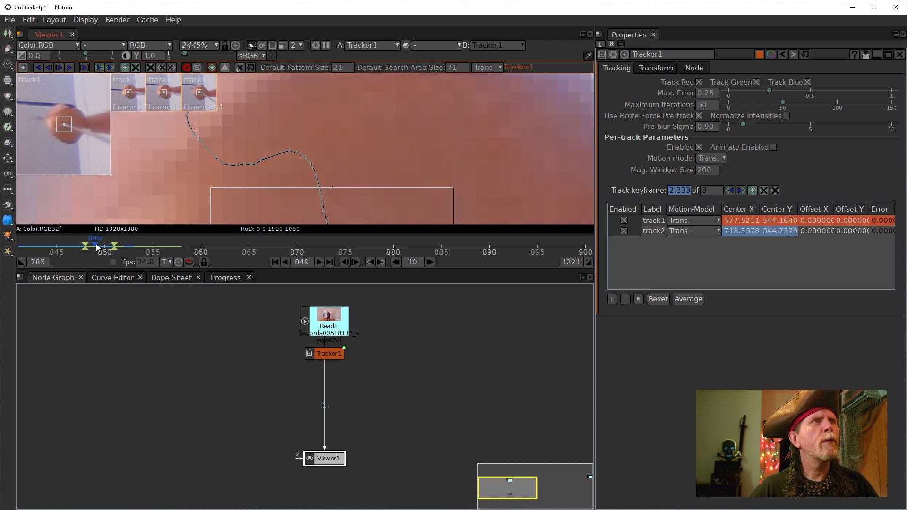
left_click_drag(96, 247, 85, 248)
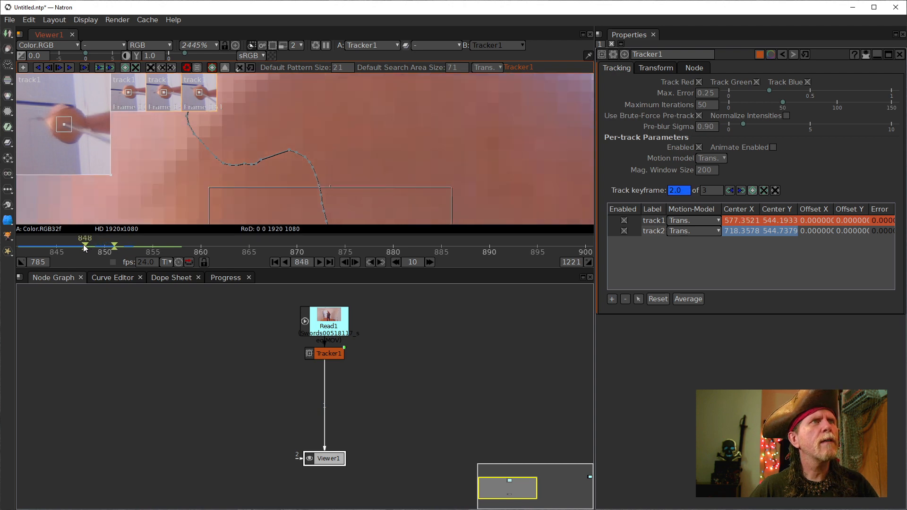
scroll(269, 144, "down", 5)
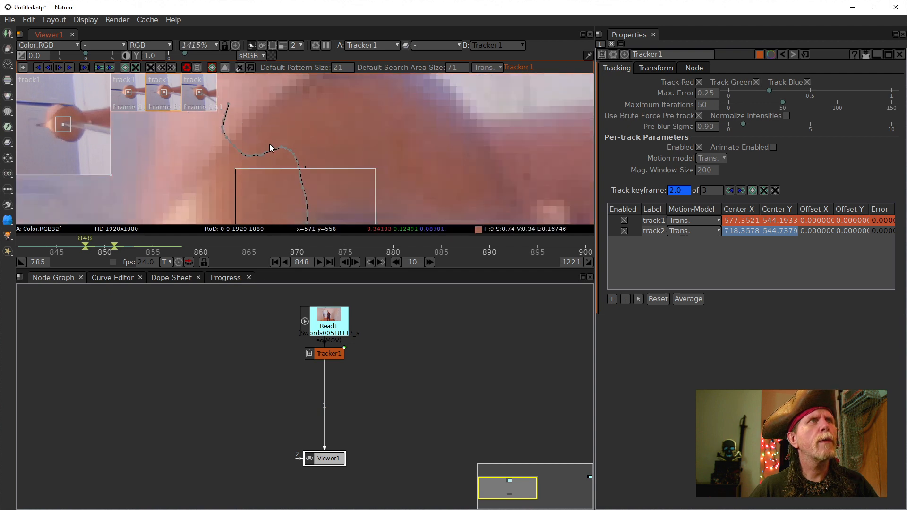
scroll(339, 185, "up", 3)
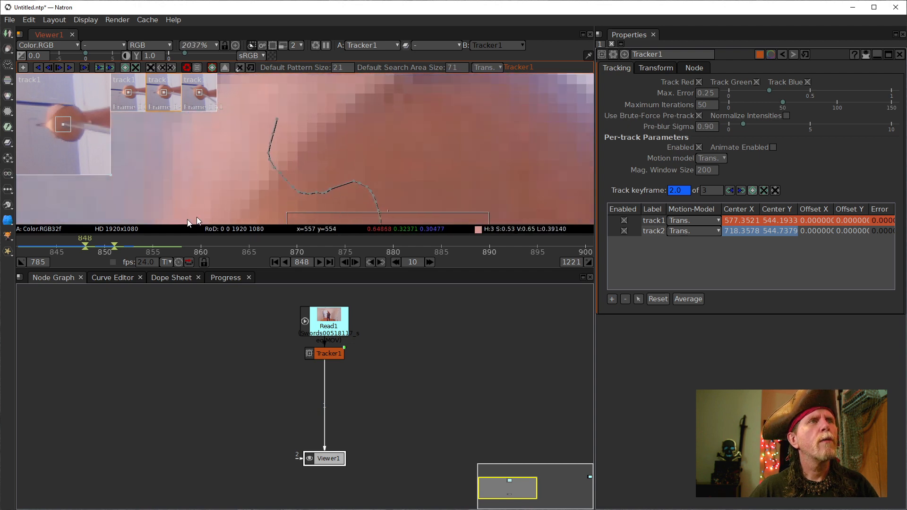
scroll(96, 247, "up", 2)
left_click(90, 245)
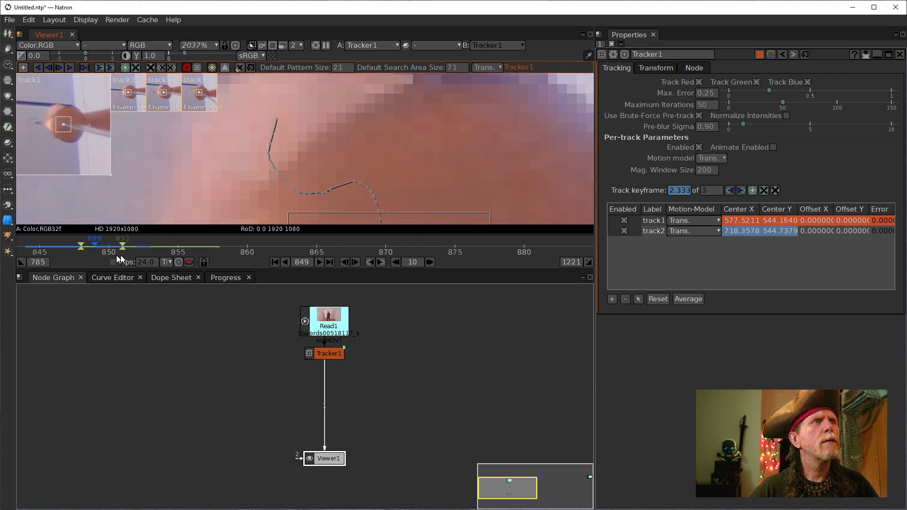
scroll(345, 175, "down", 9)
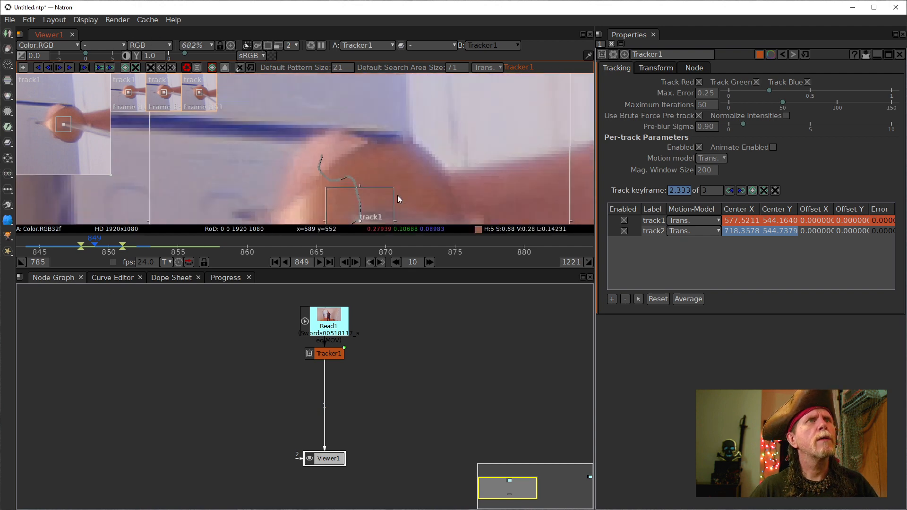
scroll(392, 188, "up", 6)
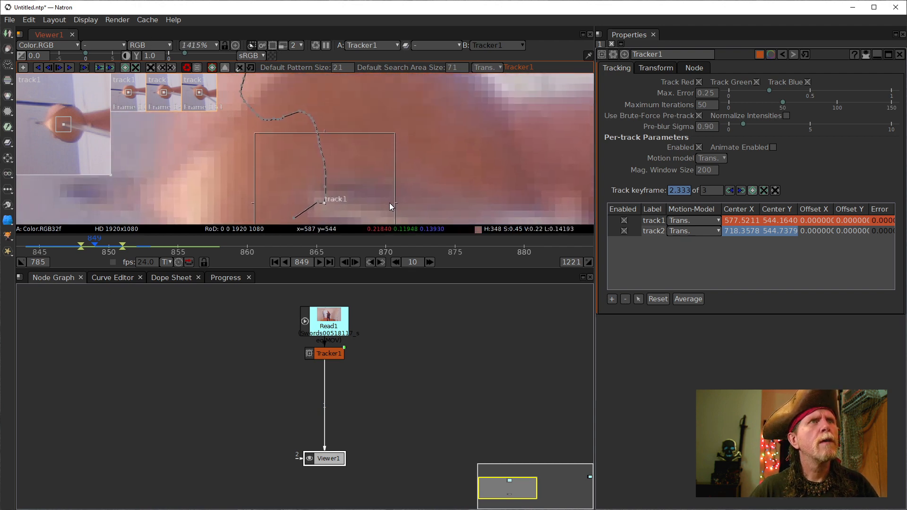
scroll(298, 111, "down", 1)
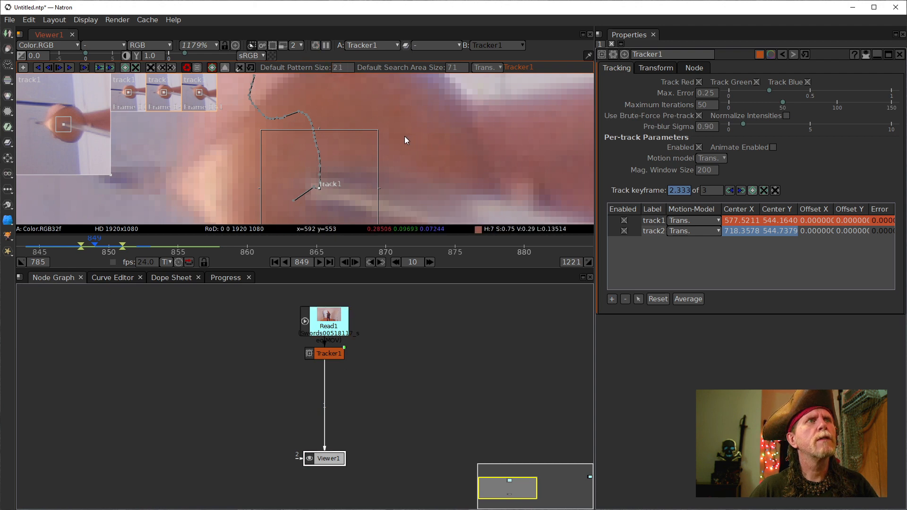
- Step back to frame 846 and pan the timeline to show frames 815–850
left_click(347, 261)
left_click(347, 261)
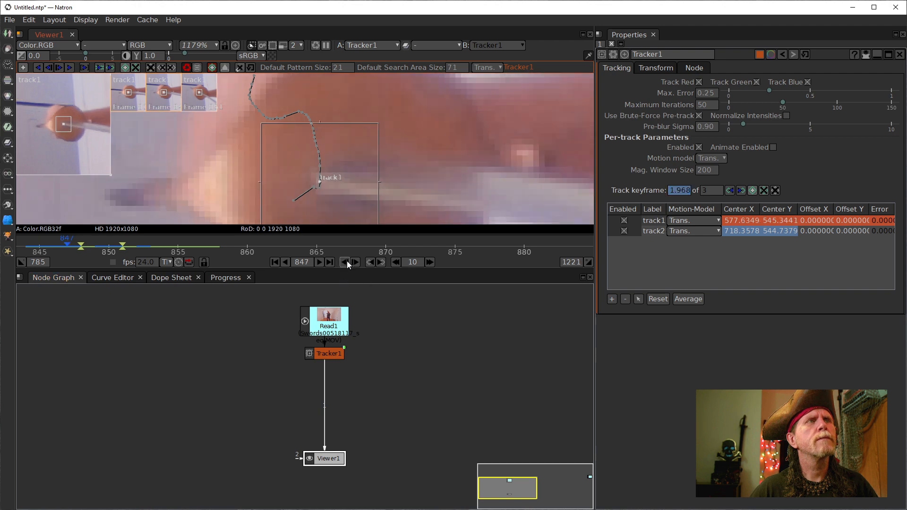
left_click(347, 260)
left_click_drag(163, 240, 581, 236)
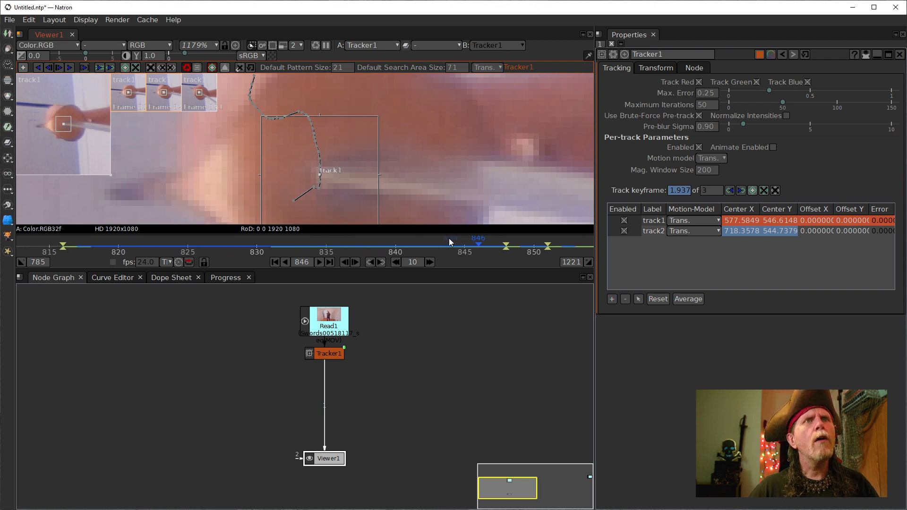
- Move track1 slightly right at frame 832, creating a keyframe at about 574.4, 557.8
left_click(273, 245)
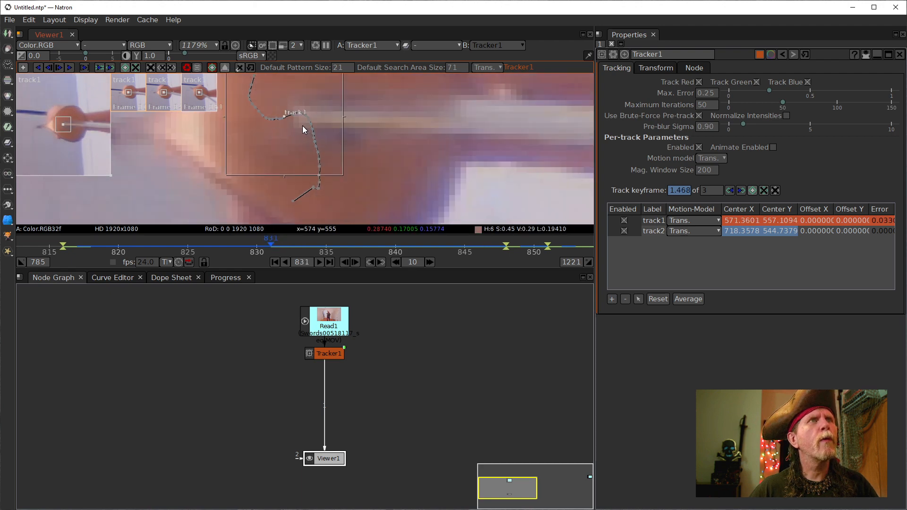
scroll(292, 168, "up", 7)
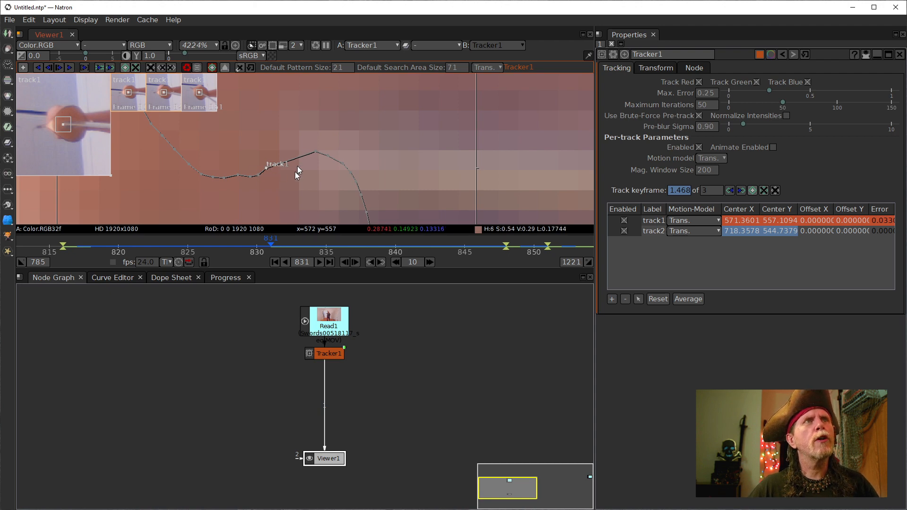
left_click(355, 262)
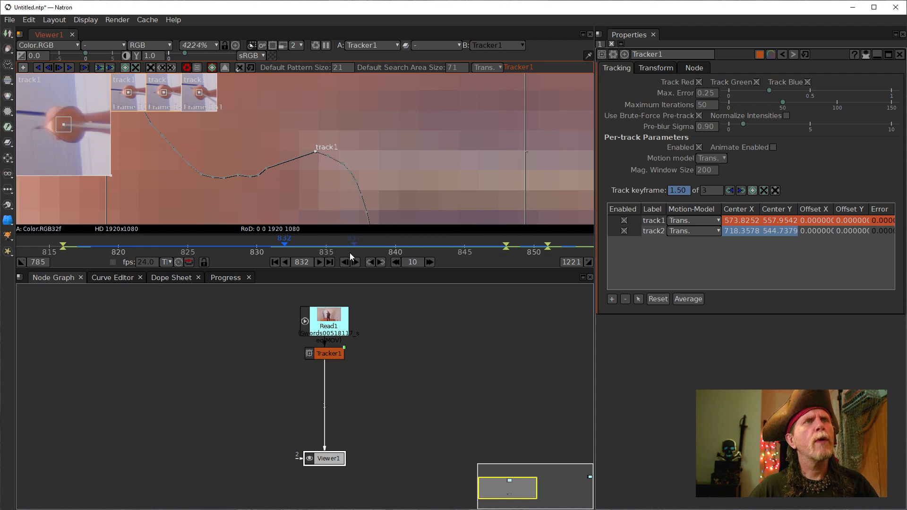
left_click(359, 265)
left_click(358, 265)
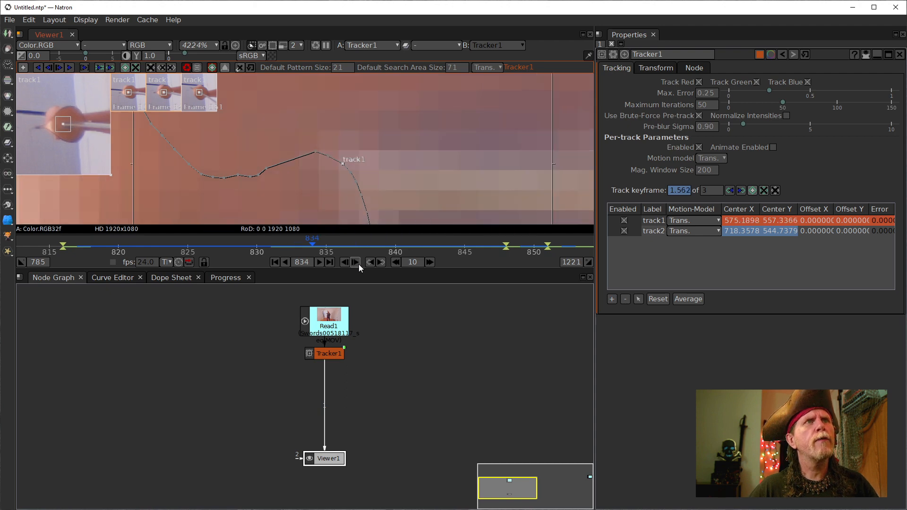
left_click(344, 262)
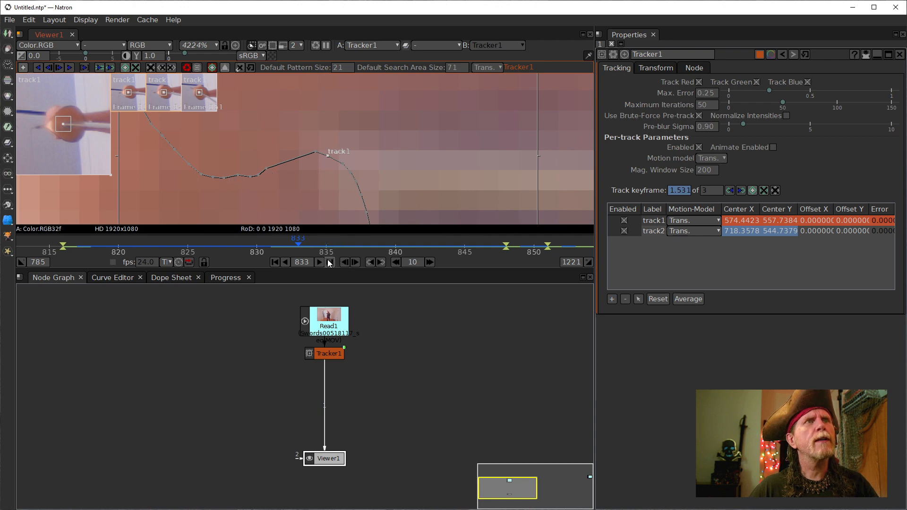
left_click(345, 261)
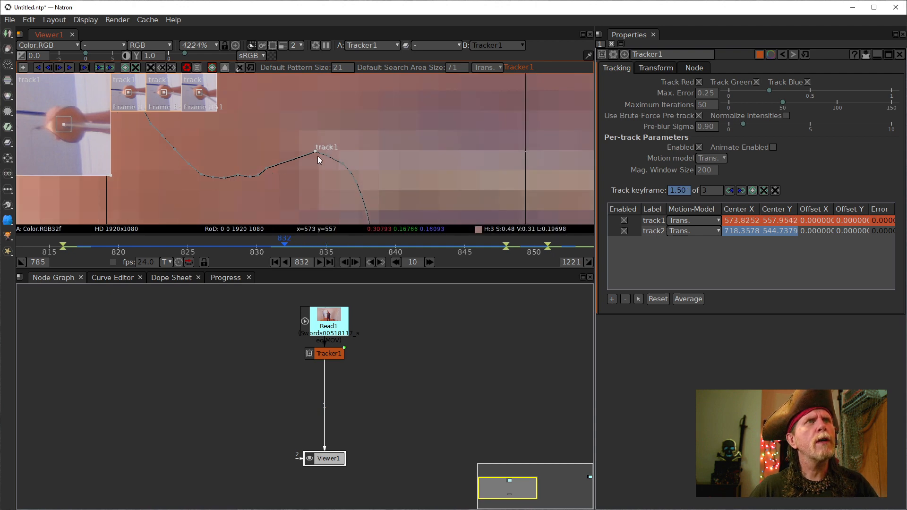
left_click_drag(315, 152, 326, 155)
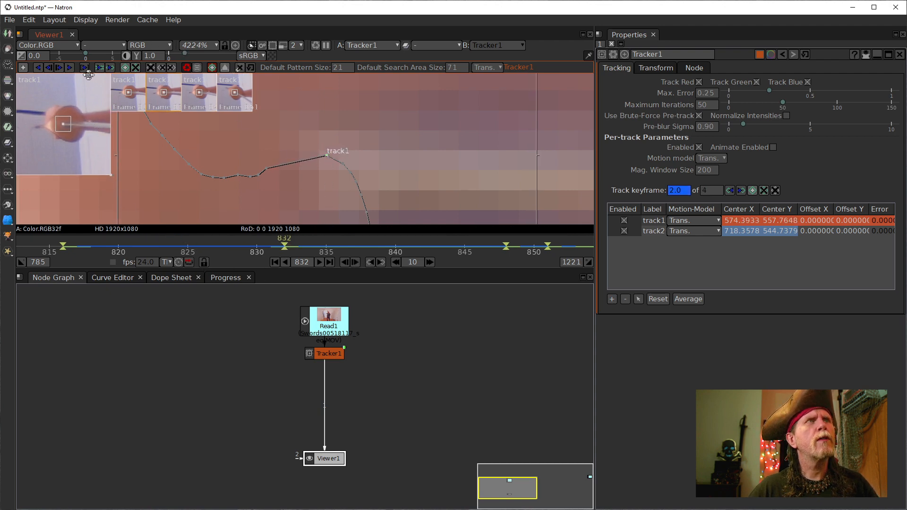
- Track track1 forward to frame 841, then step back to 840 and hand-correct its position
left_click(59, 69)
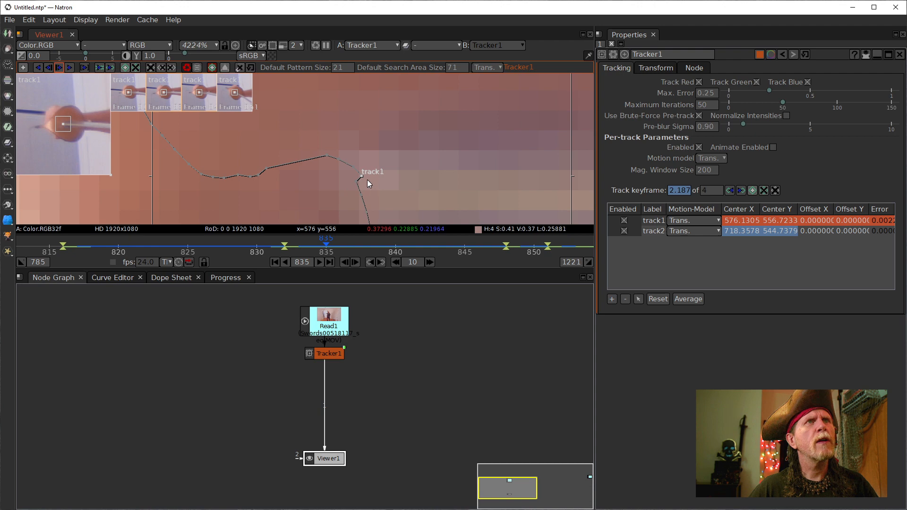
left_click(61, 70)
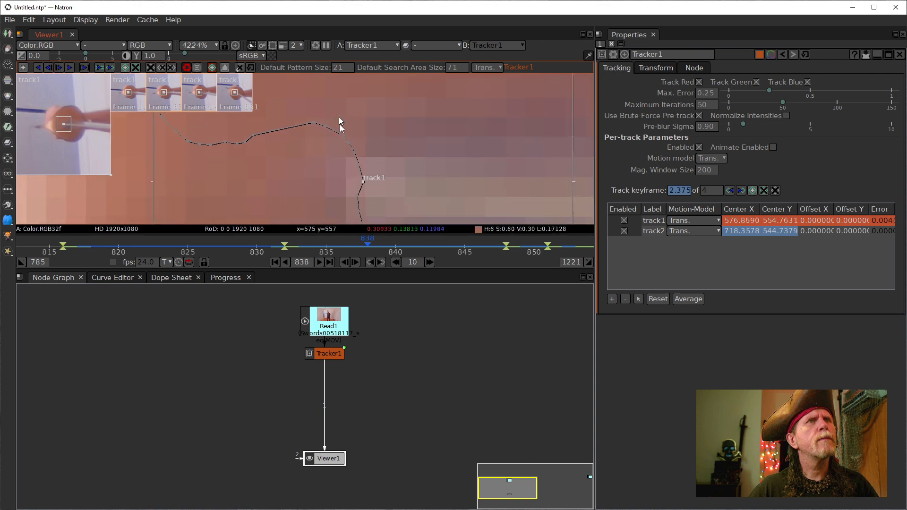
left_click_drag(340, 125, 316, 100)
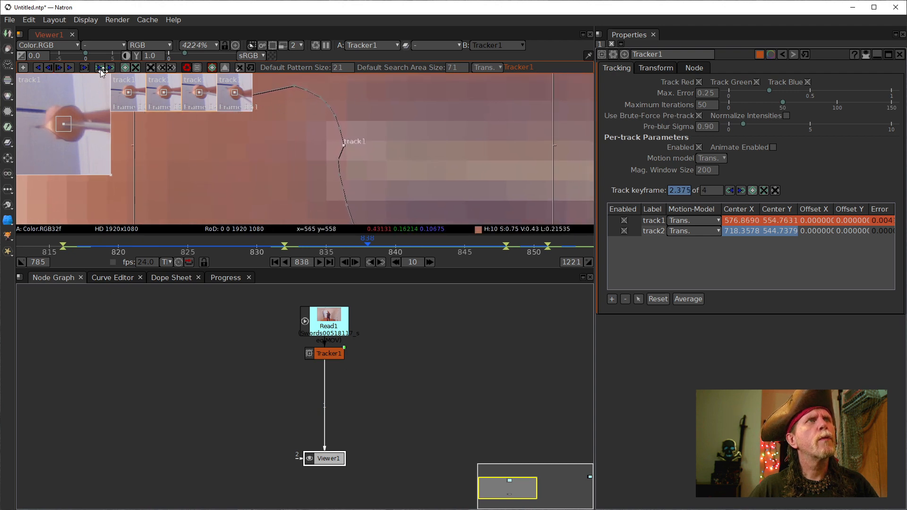
left_click(60, 68)
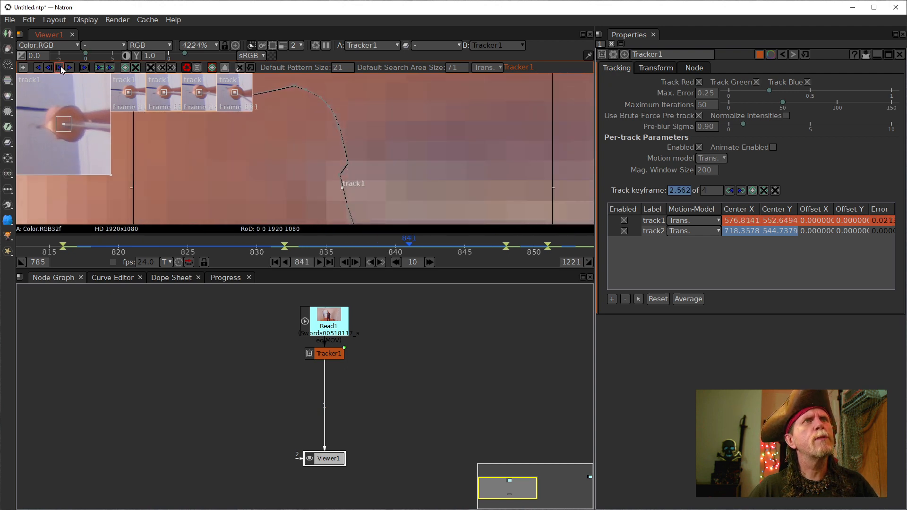
left_click(50, 68)
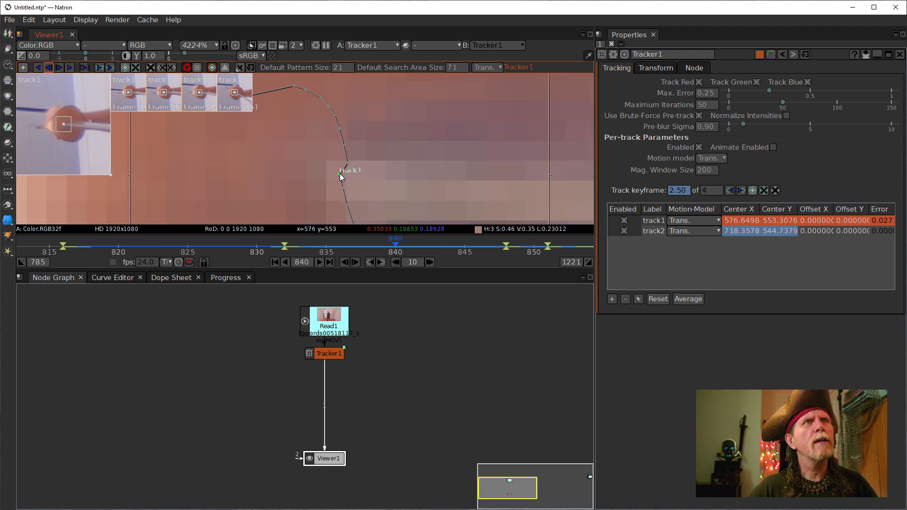
left_click_drag(339, 174, 347, 175)
- Nudge track1 right at frame 840 to Center X 577.0995 and reselect it in the track table
left_click(344, 189)
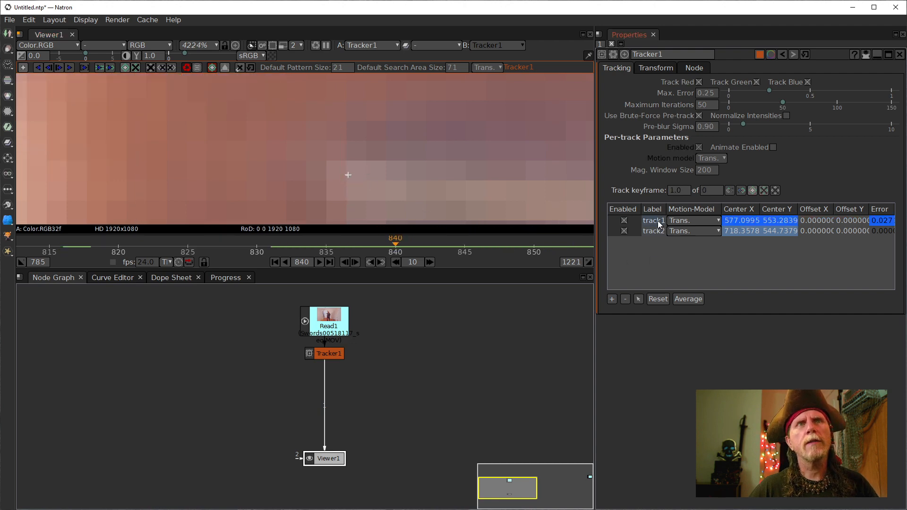
left_click(656, 221)
left_click(345, 189)
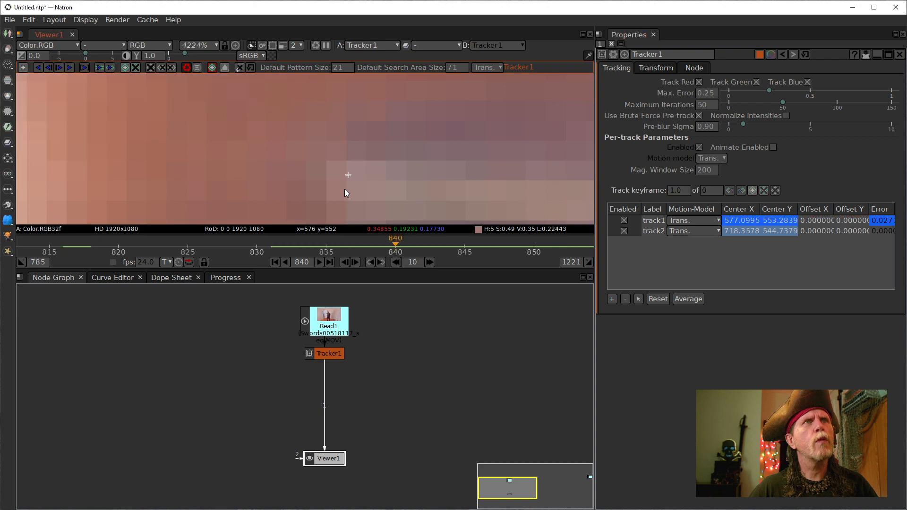
left_click(657, 221)
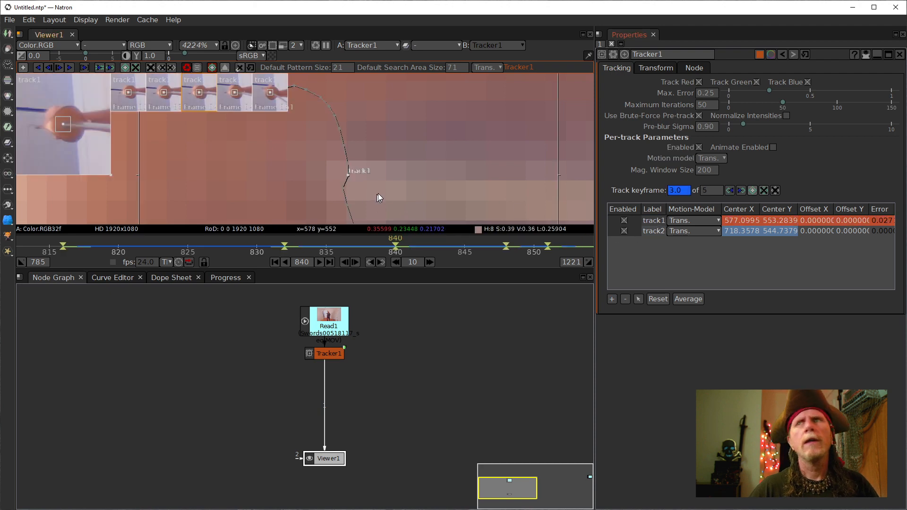
- Reselect track1, step to frame 841 and correct its position there
left_click(343, 188)
left_click(651, 221)
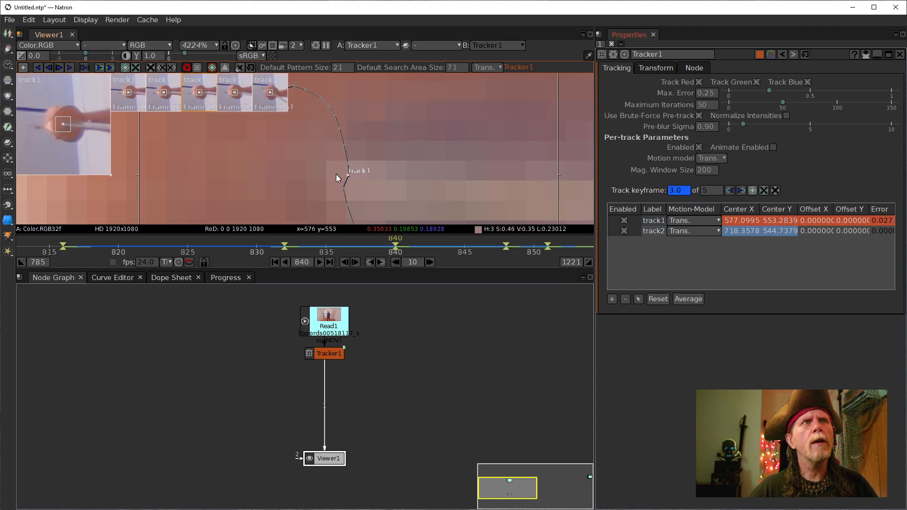
left_click(355, 263)
left_click_drag(342, 187, 354, 158)
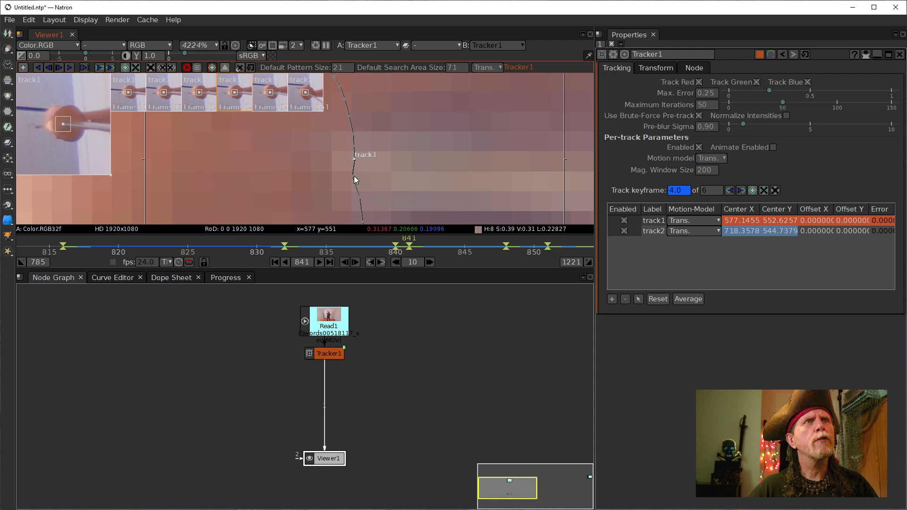
- Nudge track1 right at frame 842 to about 577.3, 551.8, panning along its path
left_click(353, 261)
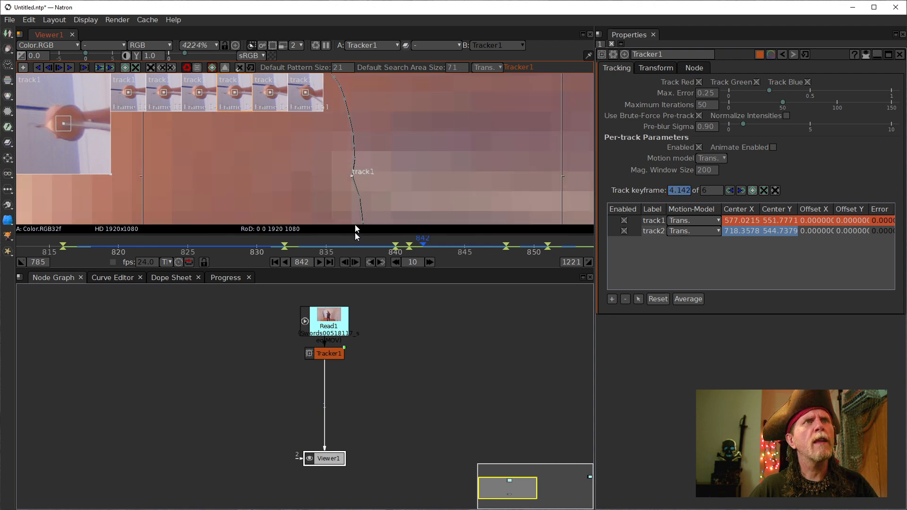
left_click_drag(352, 175, 378, 198)
left_click_drag(383, 118, 395, 150)
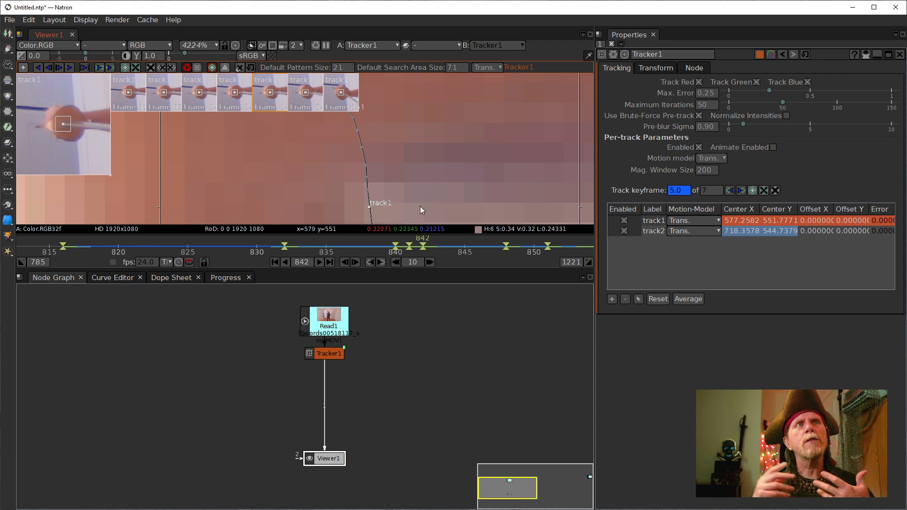
left_click_drag(402, 206, 390, 134)
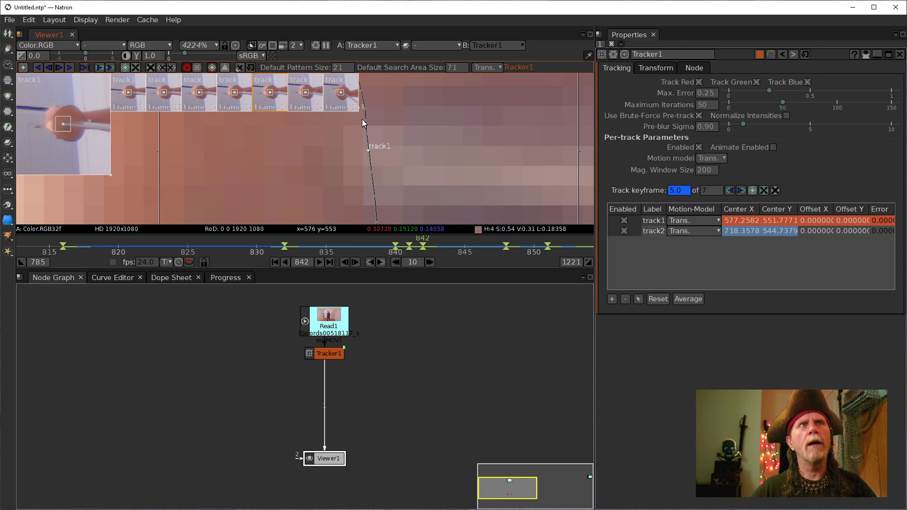
mouse_move(411, 146)
left_mouse_down()
mouse_move(420, 194)
mouse_move(428, 195)
mouse_move(425, 166)
mouse_move(433, 181)
left_mouse_up()
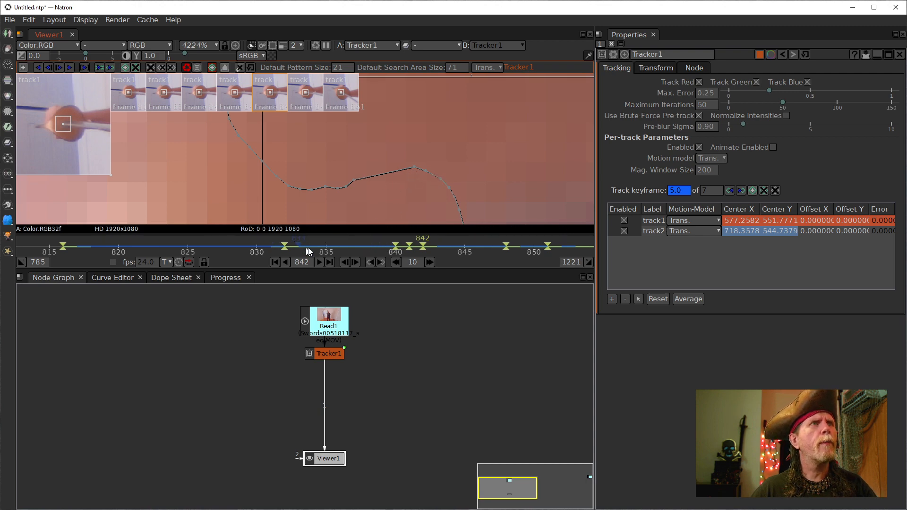
- From frame 832, track track1 backward nine frames one at a time
left_click(285, 245)
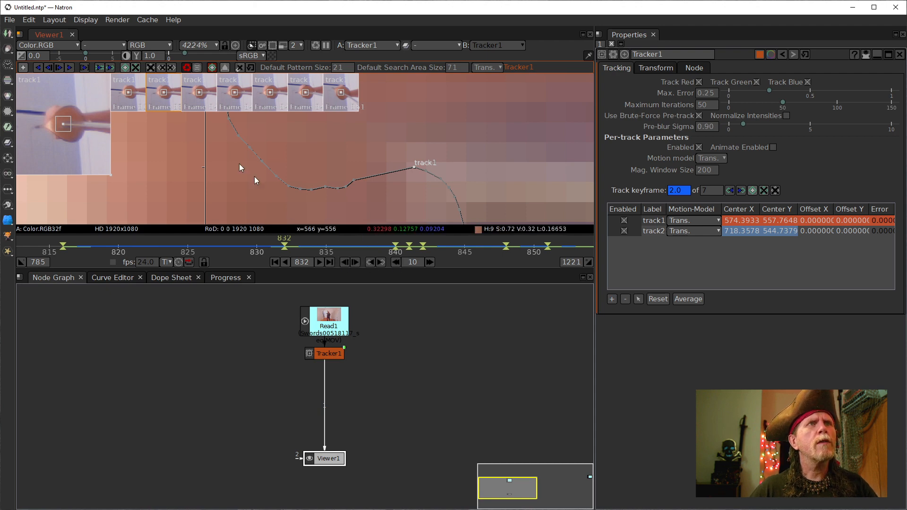
left_click(48, 69)
left_click(48, 69)
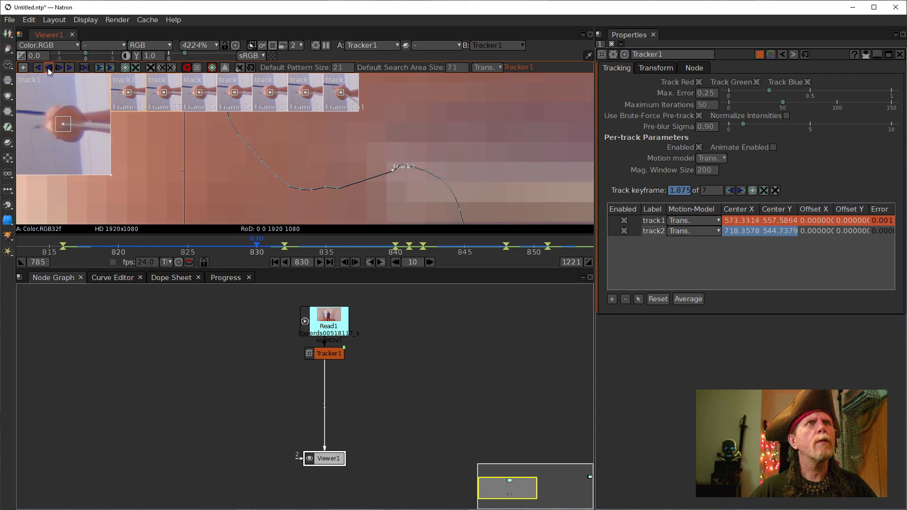
left_click(48, 68)
left_click(48, 68)
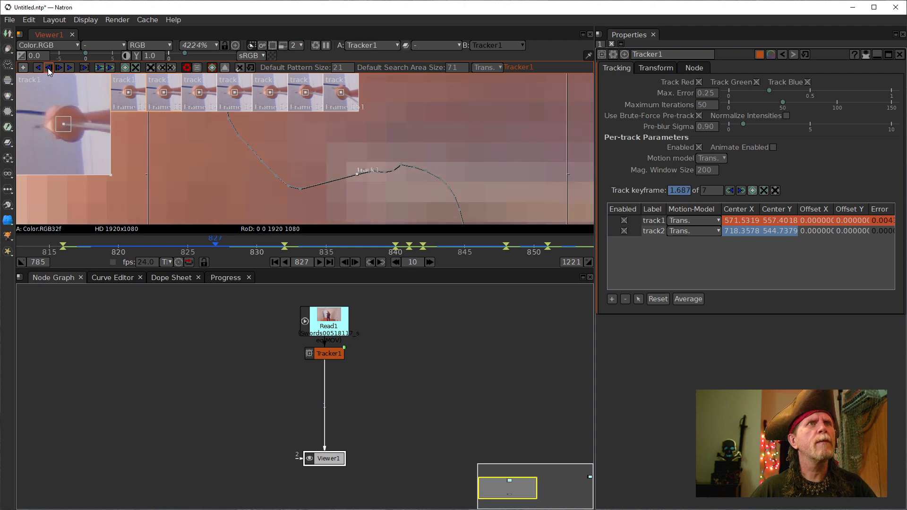
left_click(48, 68)
left_click(48, 68)
left_click(49, 68)
left_click(48, 68)
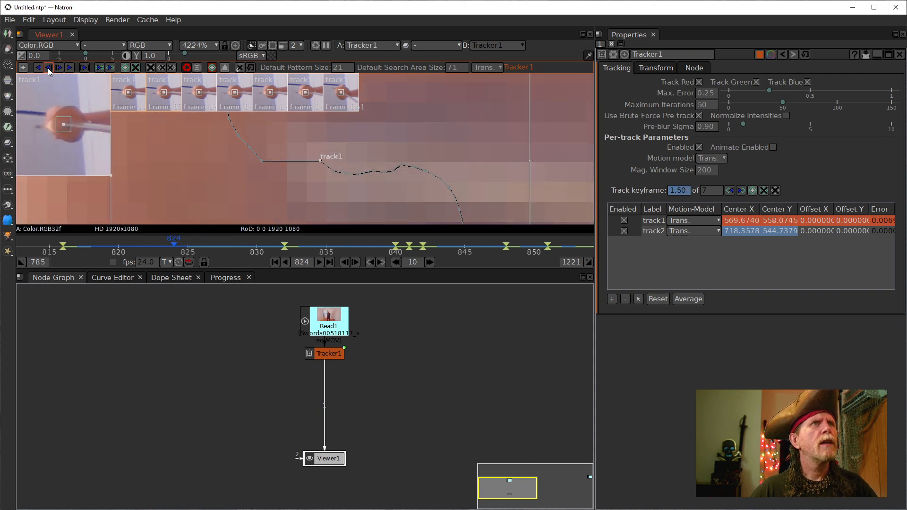
left_click(48, 68)
left_click_drag(345, 195, 388, 206)
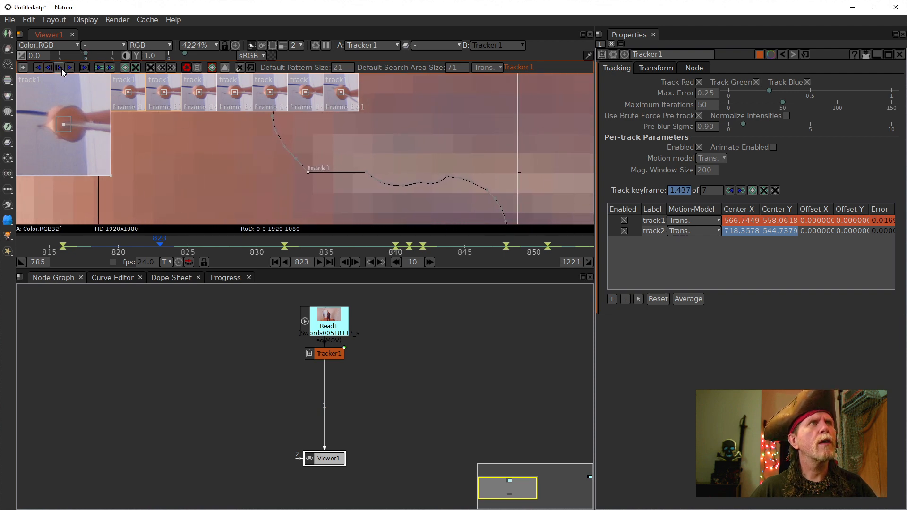
- Reposition track1 onto the sword at frame 824
left_click(358, 263)
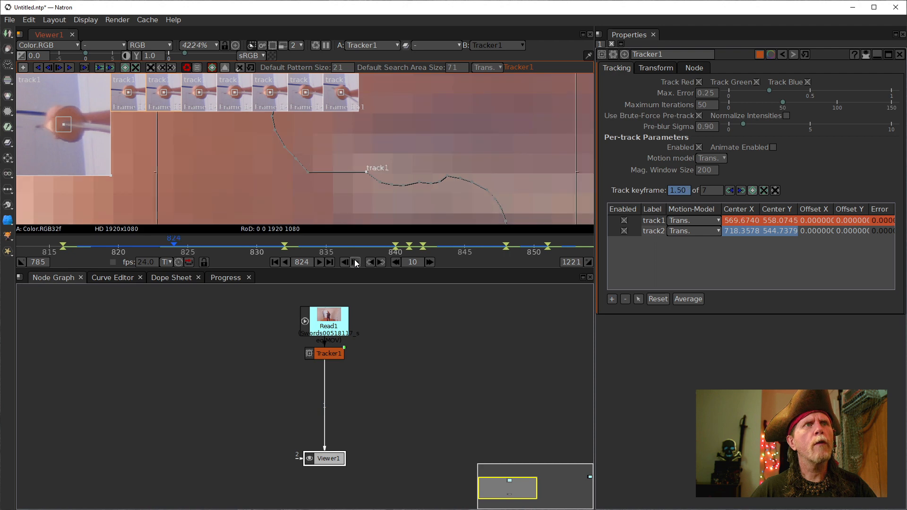
left_click_drag(367, 172, 366, 174)
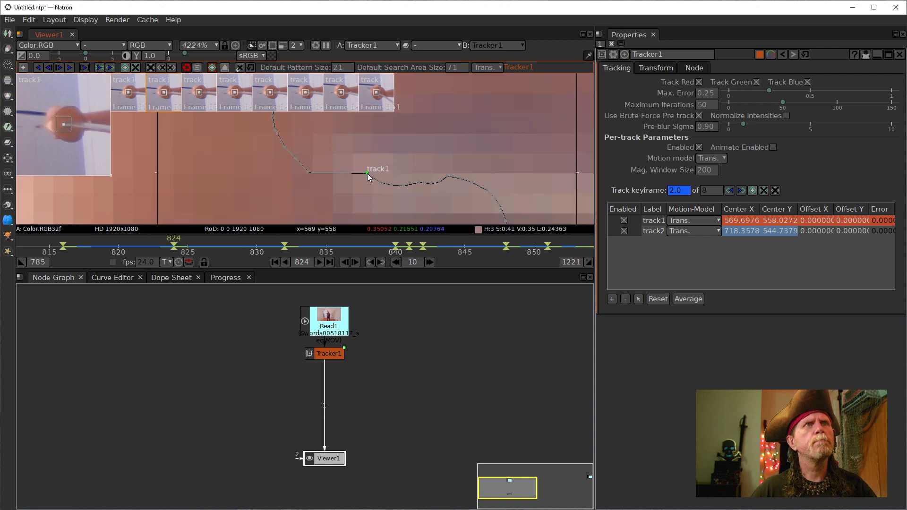
left_click(355, 261)
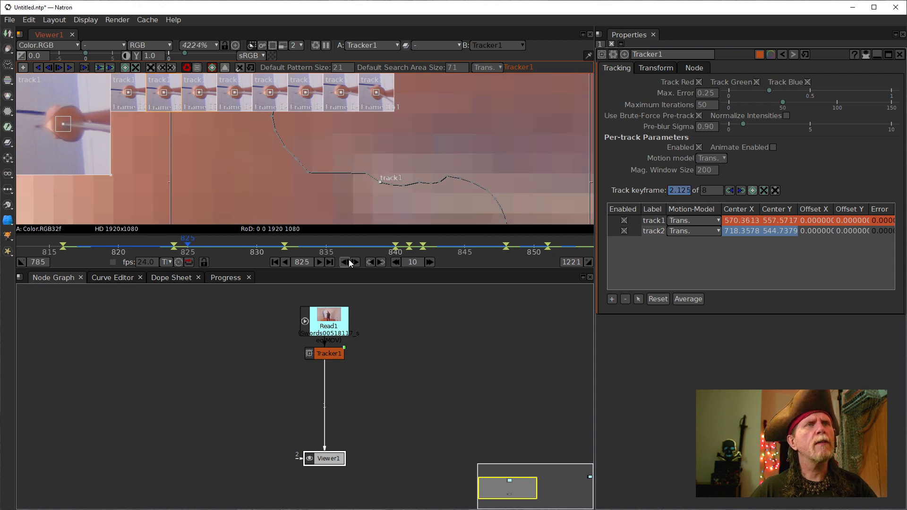
left_click(347, 261)
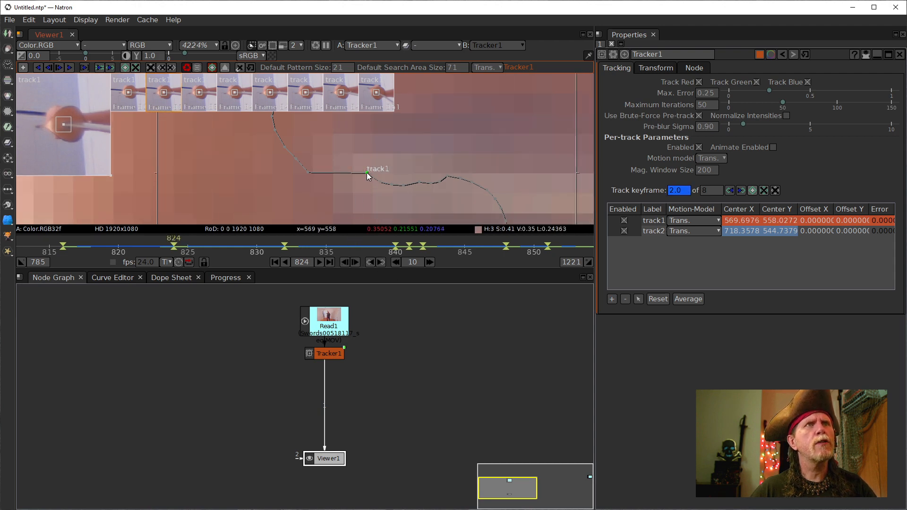
left_click_drag(366, 172, 378, 181)
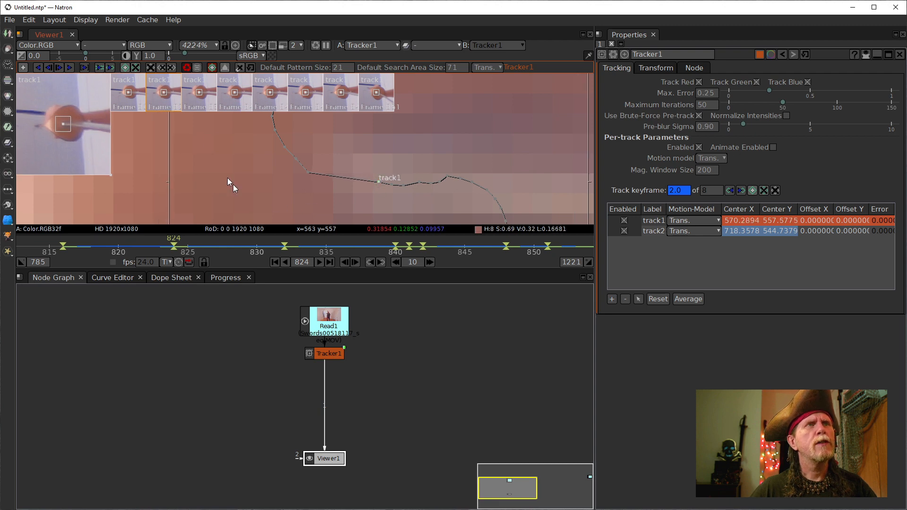
- Correct track1 at frame 823, track back to 819 and move it onto the sword there
left_click(49, 68)
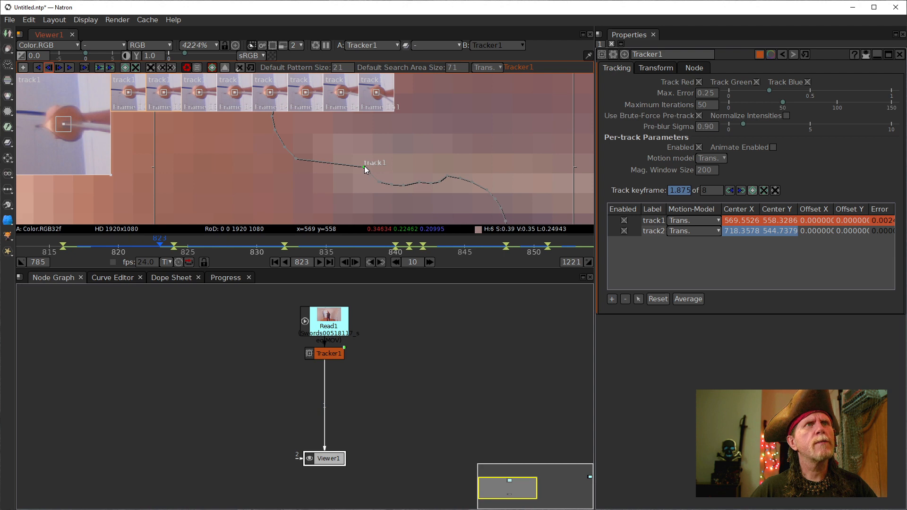
left_click_drag(364, 166, 379, 182)
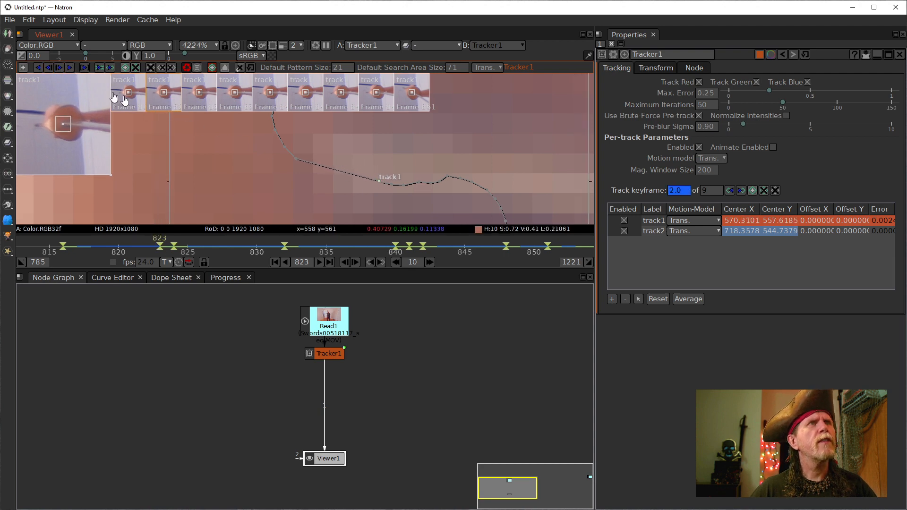
left_click(49, 67)
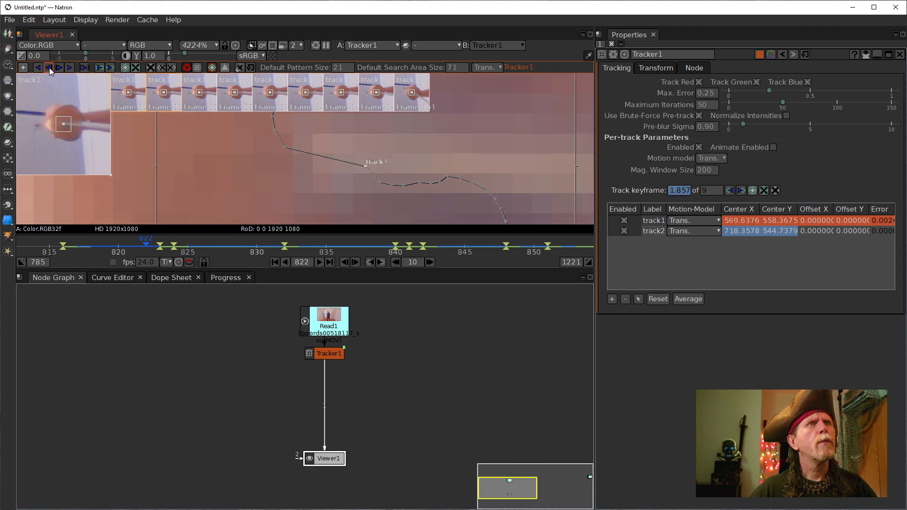
left_click(50, 67)
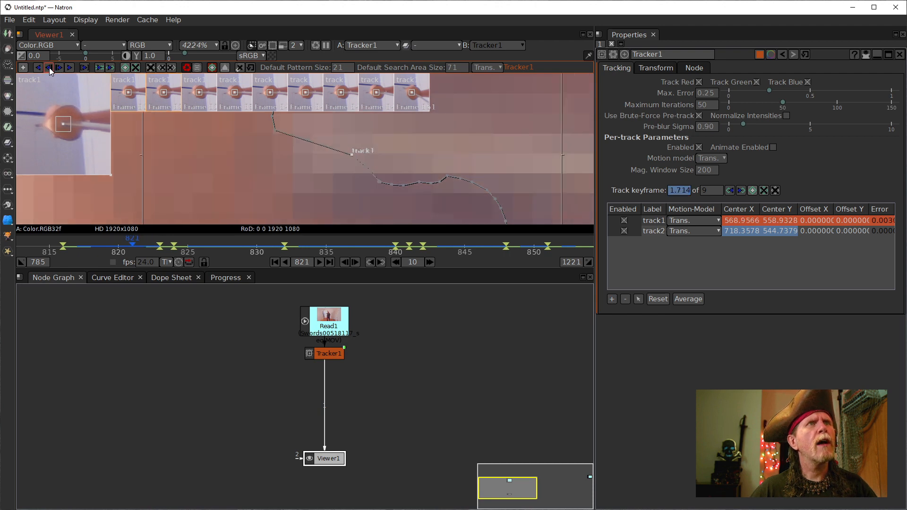
left_click(50, 67)
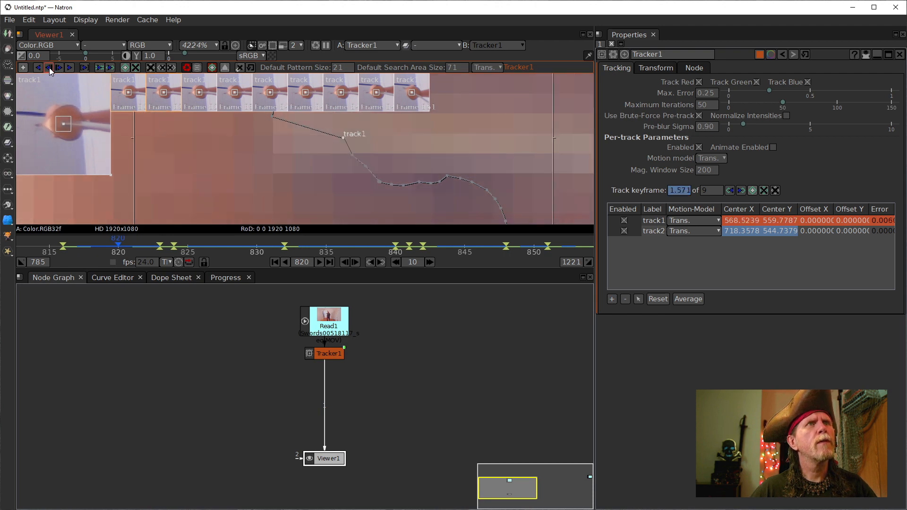
left_click(49, 67)
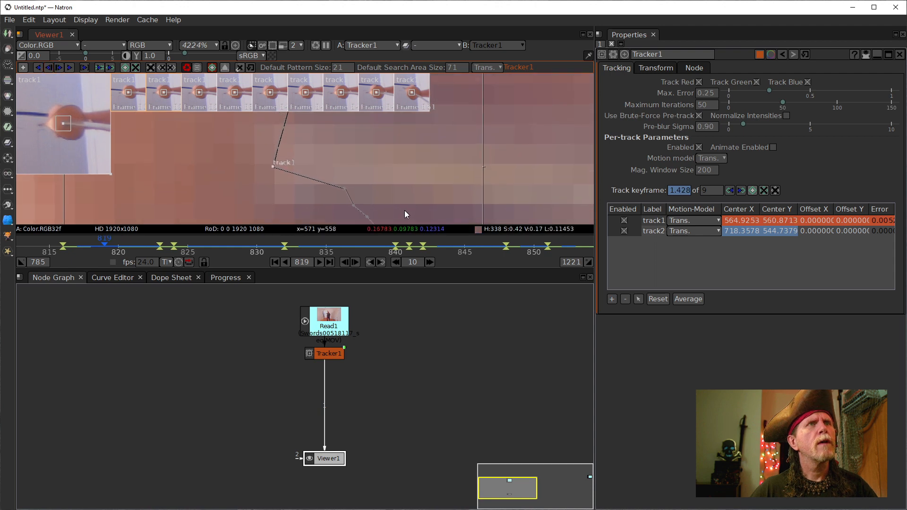
left_click_drag(277, 168, 345, 190)
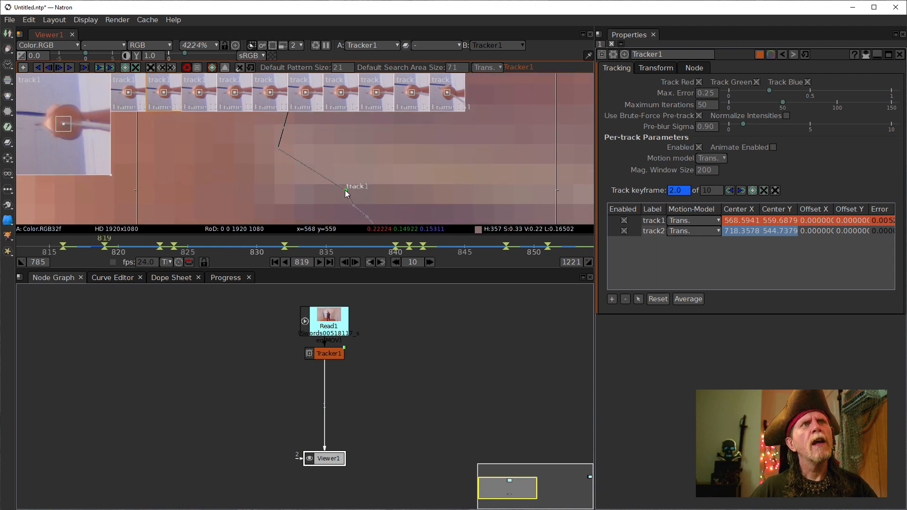
- Track back to frame 817 and hand-place track1 there at about 565.8, 563.5
left_click(49, 69)
left_click(49, 69)
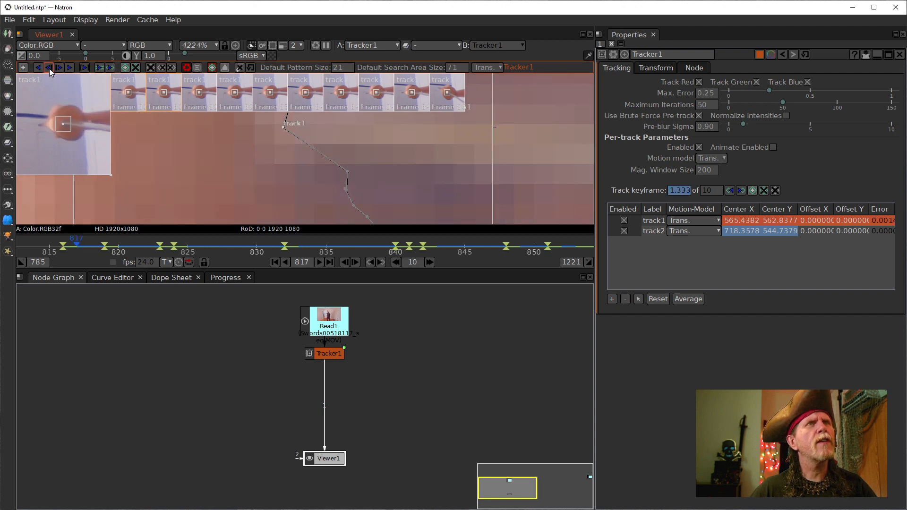
mouse_move(297, 134)
left_mouse_down()
mouse_move(295, 151)
mouse_move(282, 144)
left_mouse_up()
mouse_move(327, 171)
left_mouse_down()
mouse_move(344, 188)
mouse_move(360, 171)
mouse_move(372, 194)
left_mouse_up()
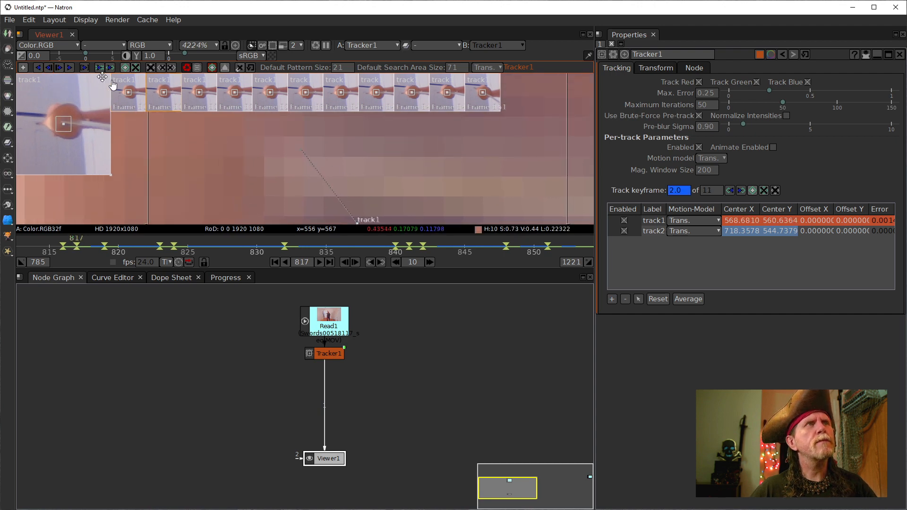
left_click(49, 67)
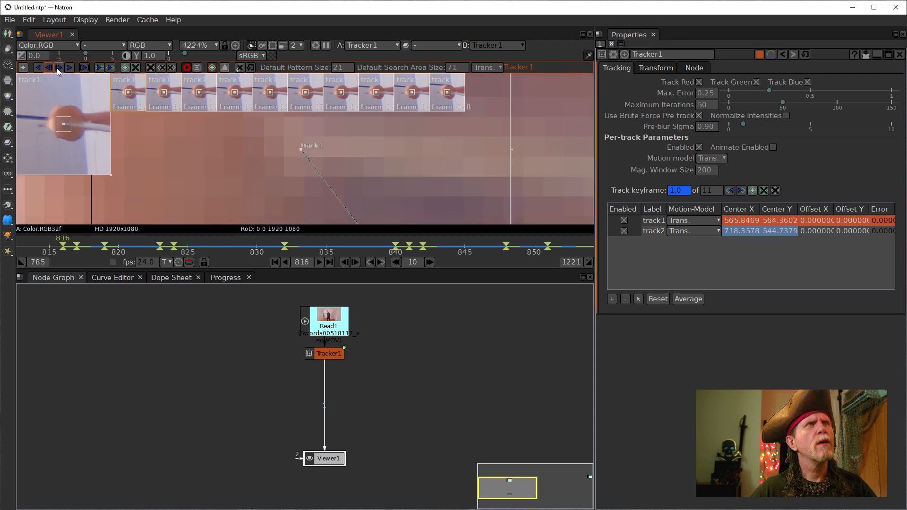
left_click(58, 68)
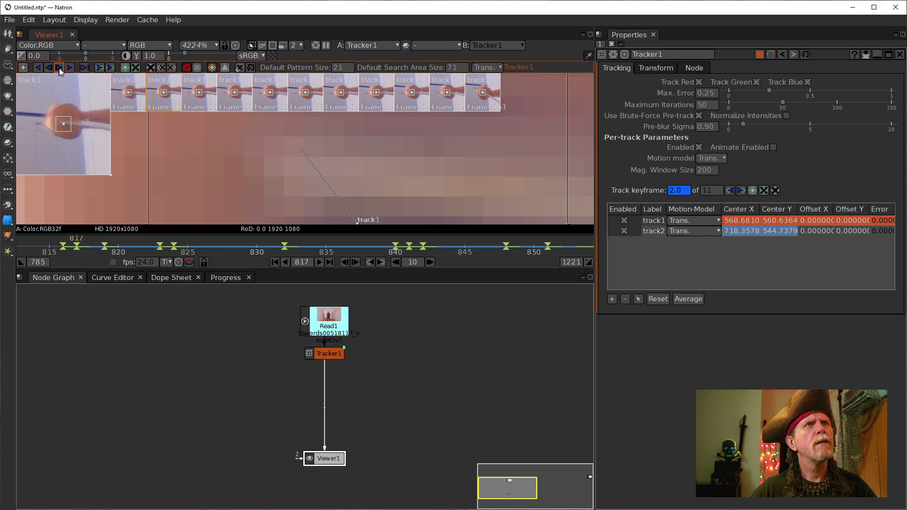
left_click_drag(381, 180, 405, 157)
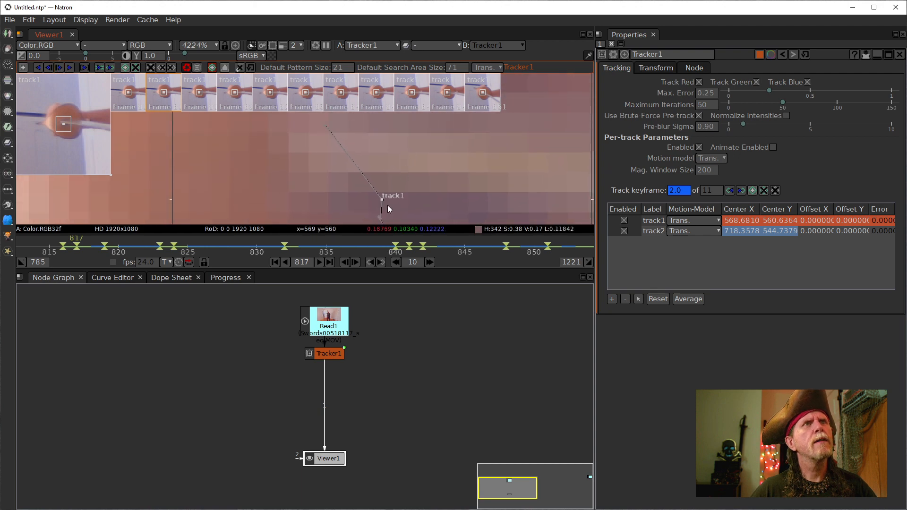
left_click_drag(381, 199, 324, 142)
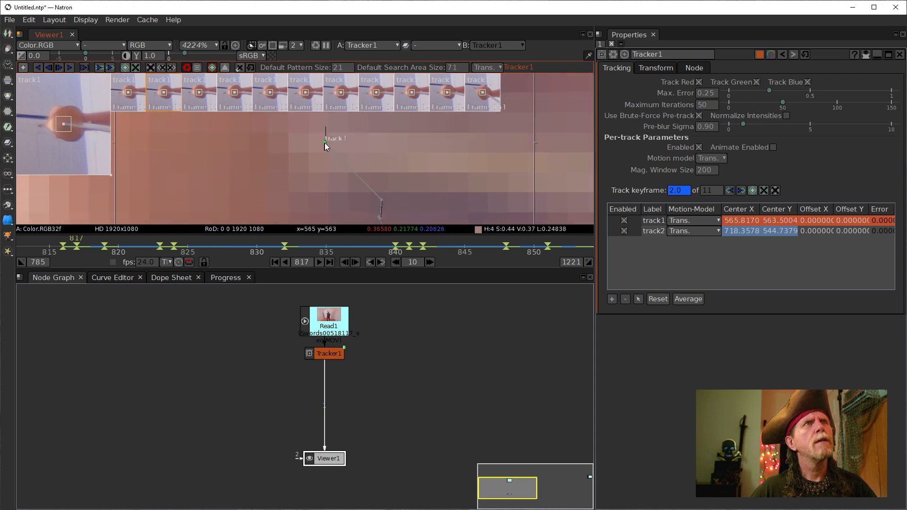
- Re-nudge track1 at frame 817, then step to frame 818 and correct it there
scroll(446, 166, "down", 3)
left_click_drag(443, 163, 379, 169)
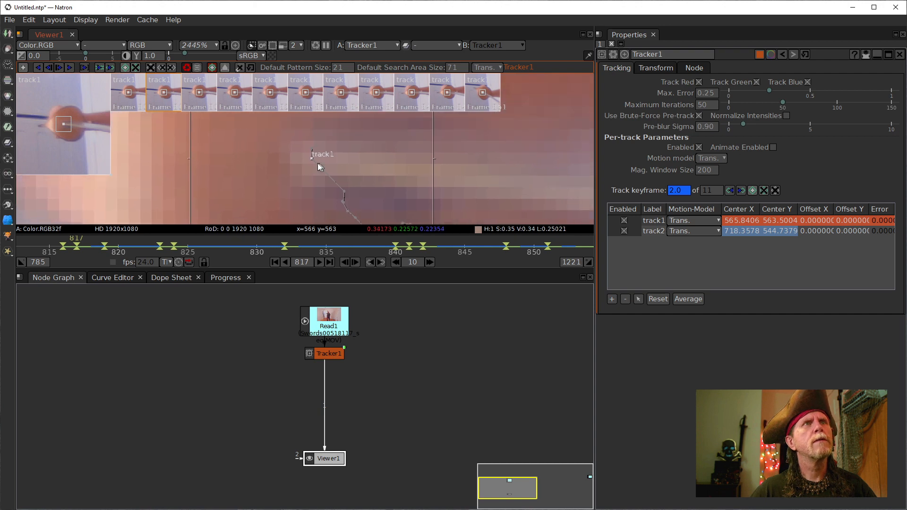
left_click(51, 67)
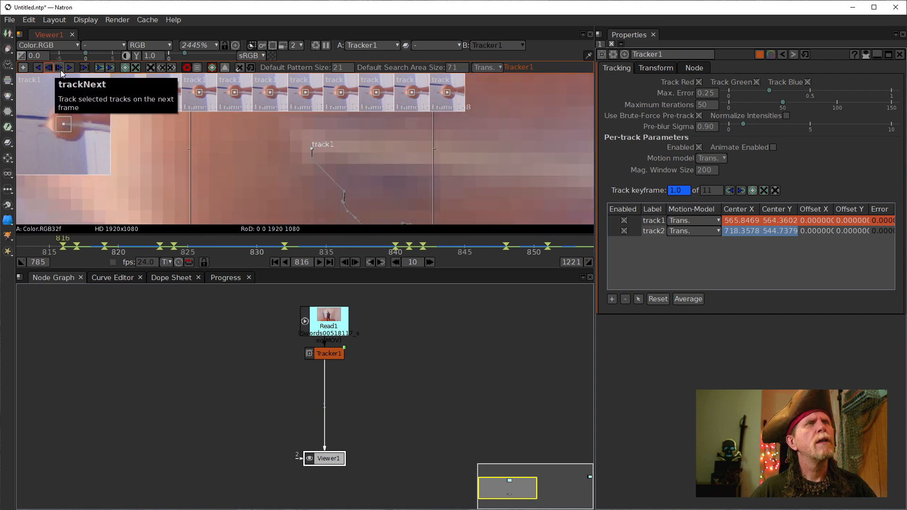
left_click(59, 68)
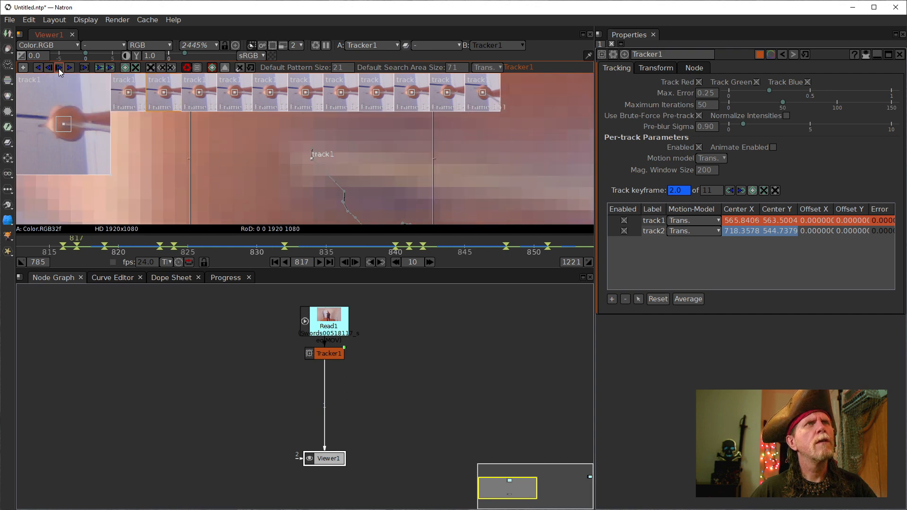
left_click(58, 69)
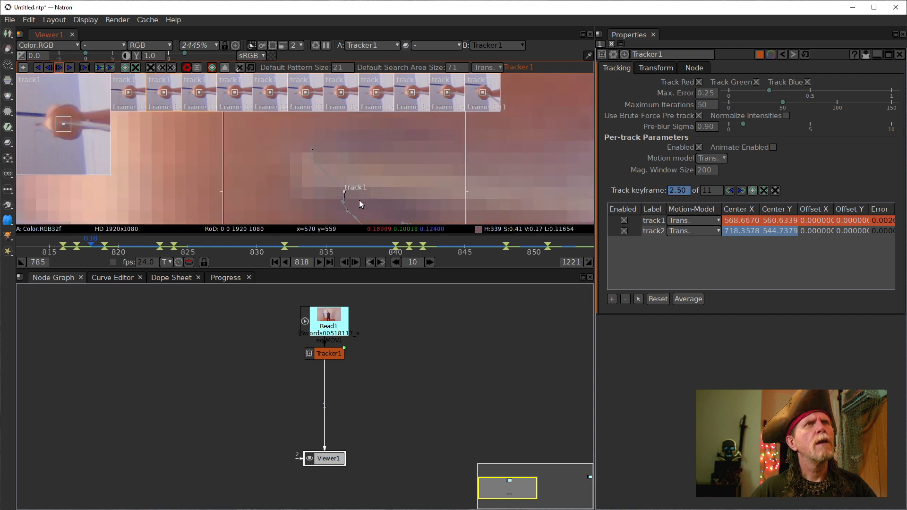
left_click_drag(345, 193, 313, 170)
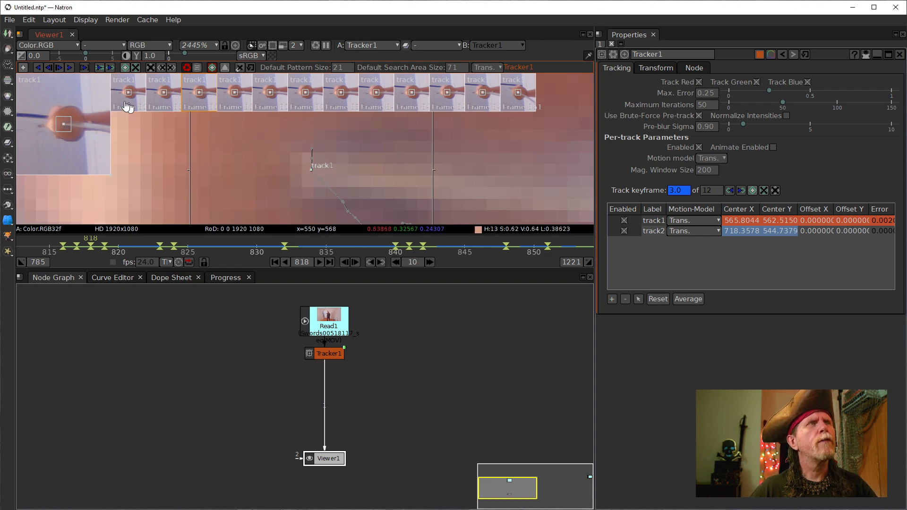
- Review keyframes 816 and 818, then correct track1's position at frame 819
left_click(50, 69)
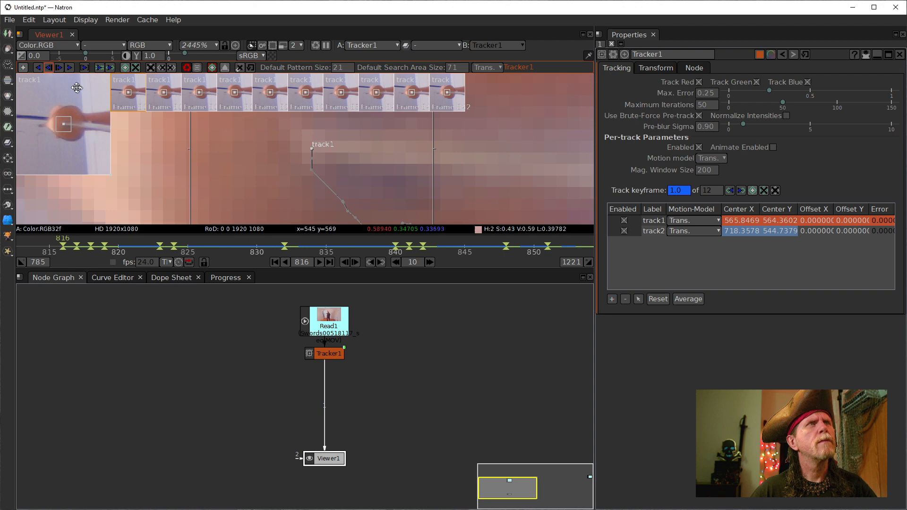
left_click(58, 68)
left_click(58, 70)
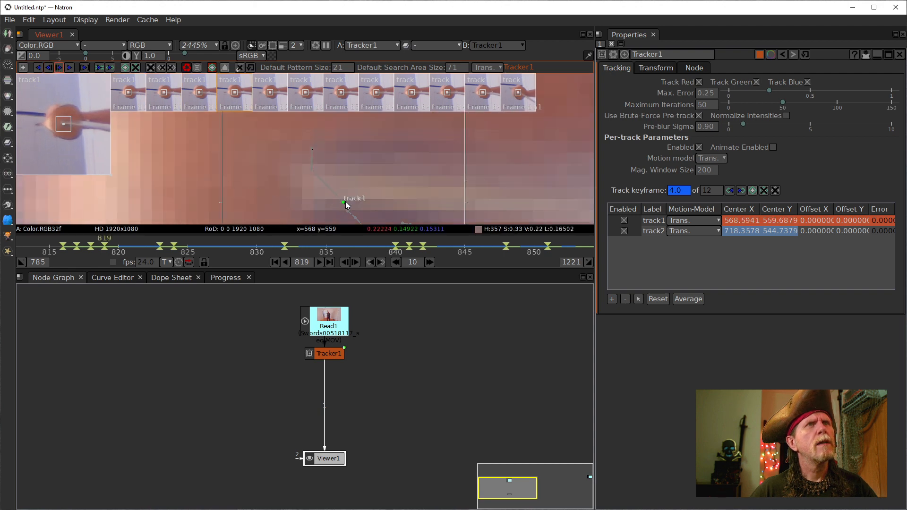
left_click_drag(345, 200, 313, 178)
left_click_drag(390, 196, 355, 129)
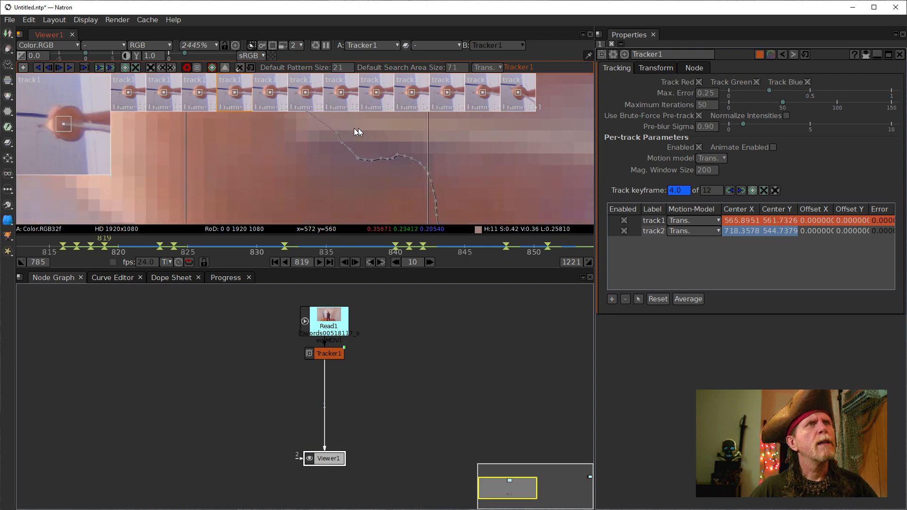
mouse_move(360, 181)
left_mouse_down()
mouse_move(364, 194)
mouse_move(355, 194)
left_mouse_up()
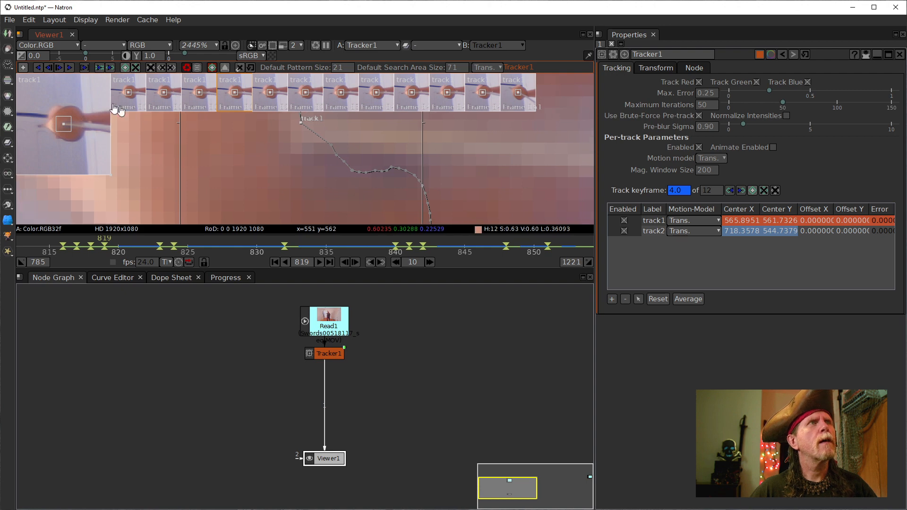
- Track forward and put track1 back on the sword at frames 821, 822 and 823
left_click(59, 70)
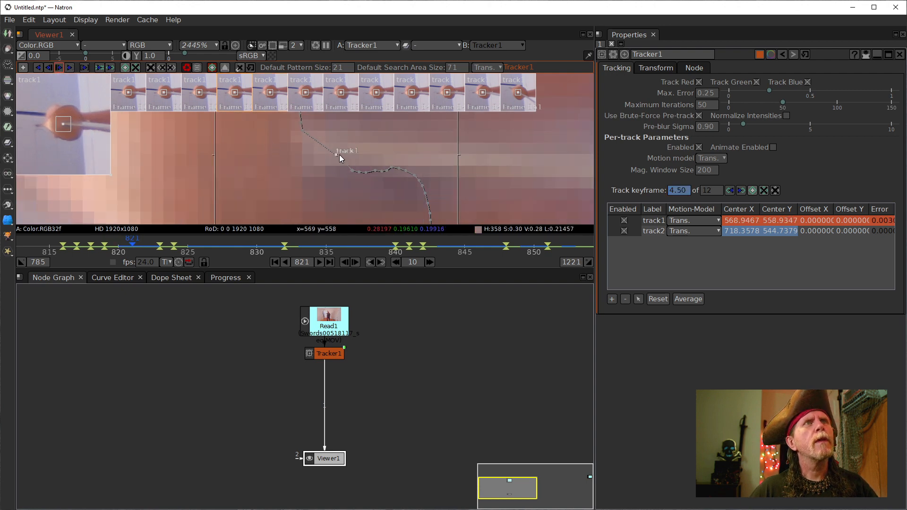
left_click_drag(339, 156, 307, 140)
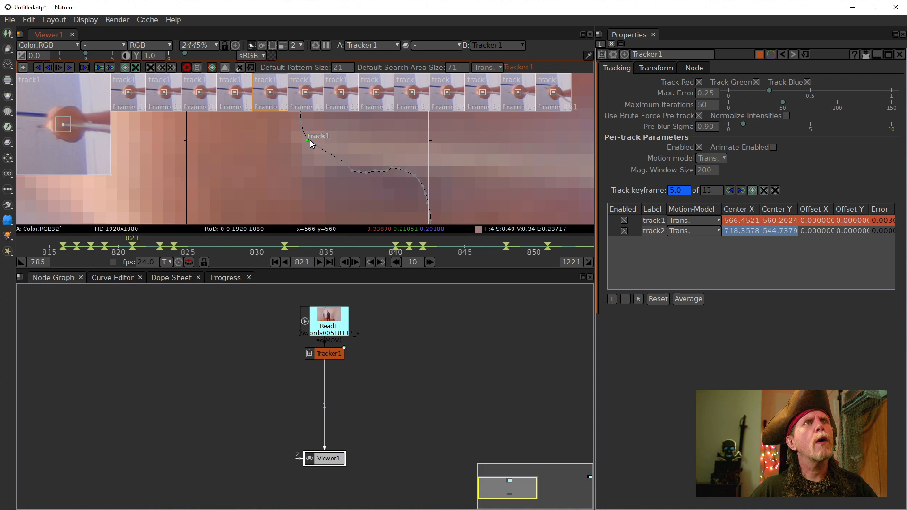
left_click(62, 67)
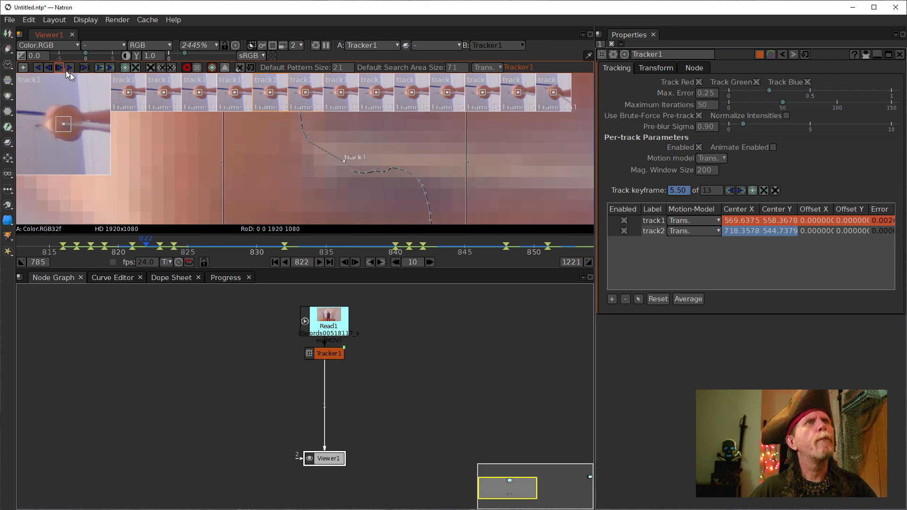
left_click_drag(347, 159, 319, 146)
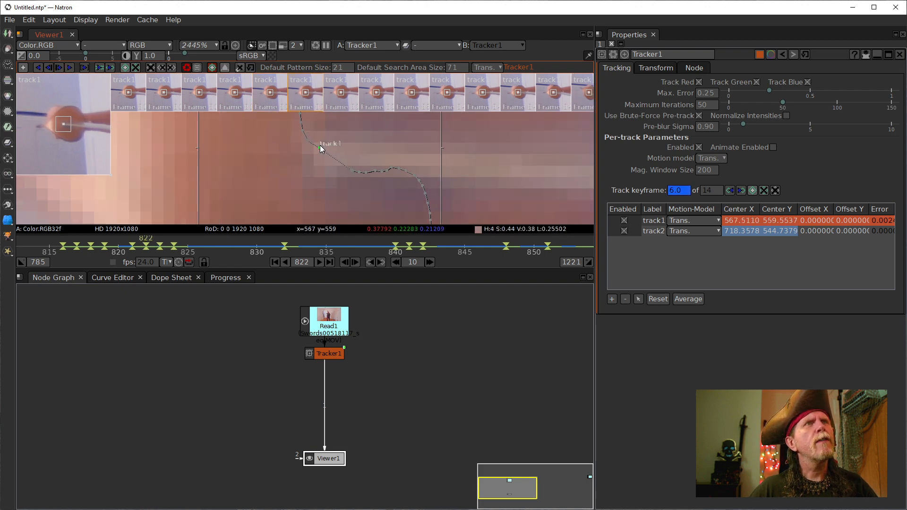
left_click(57, 69)
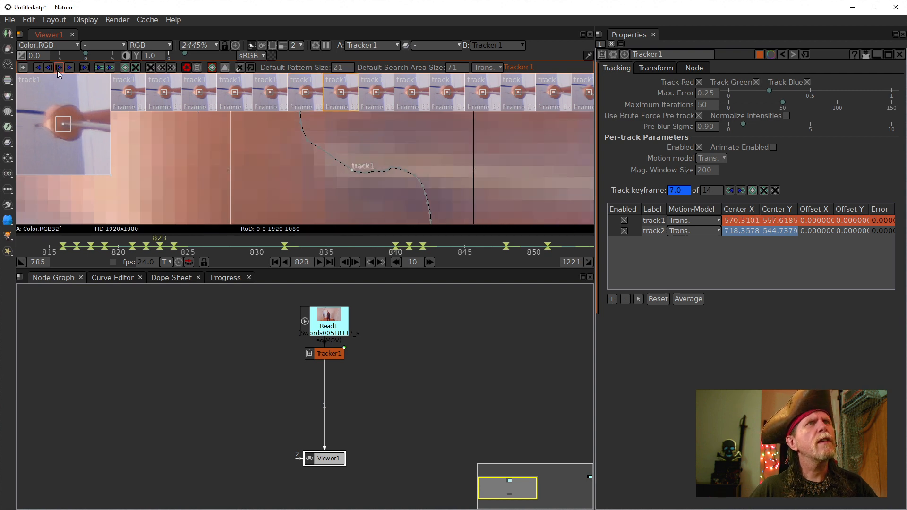
left_click_drag(352, 171, 330, 155)
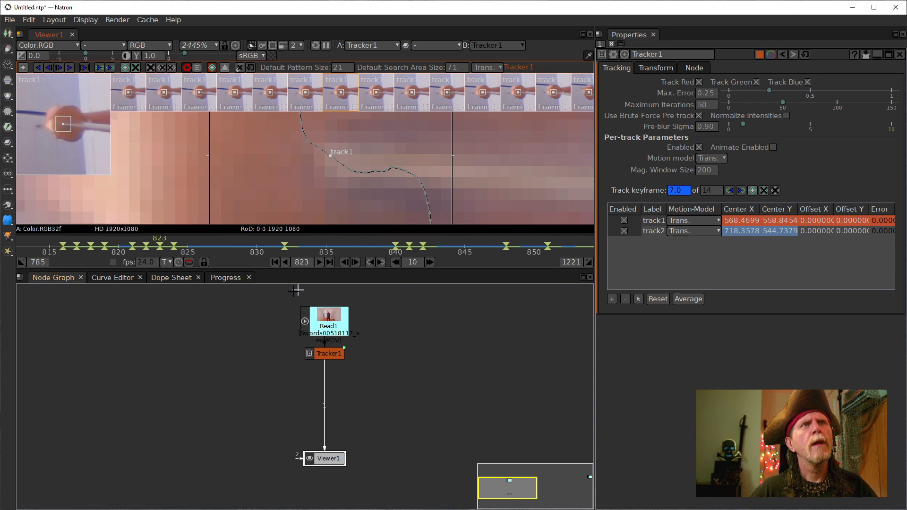
- Check the track at frame 829, reselect track1, and nudge frame 823 to about 570.1, 557.9
left_click_drag(159, 245, 186, 213)
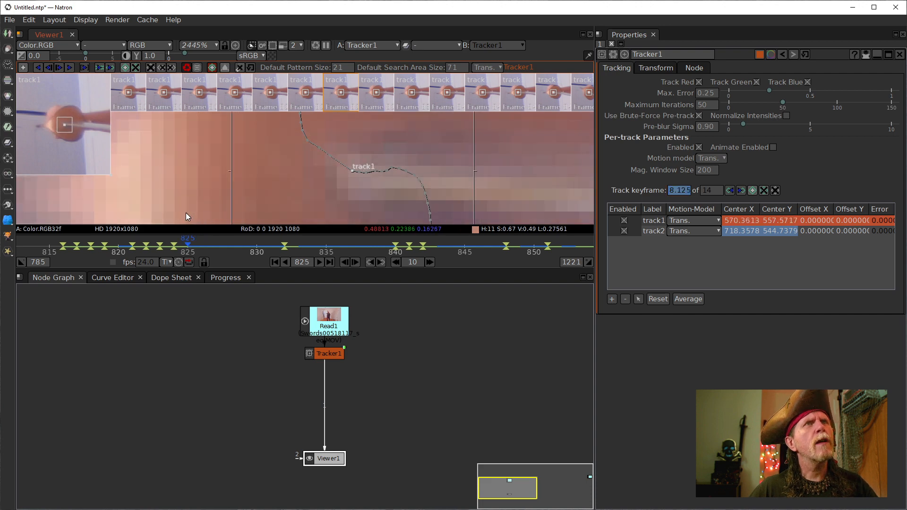
left_click(332, 159)
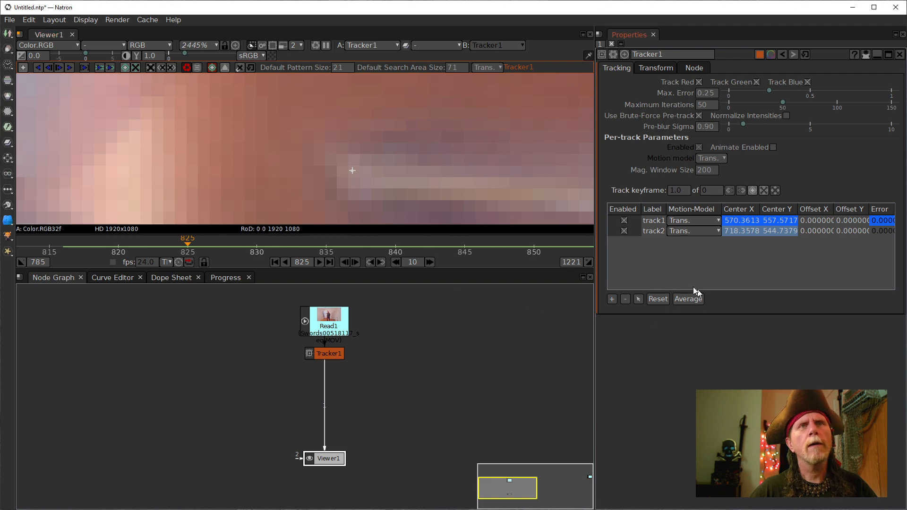
left_click(653, 221)
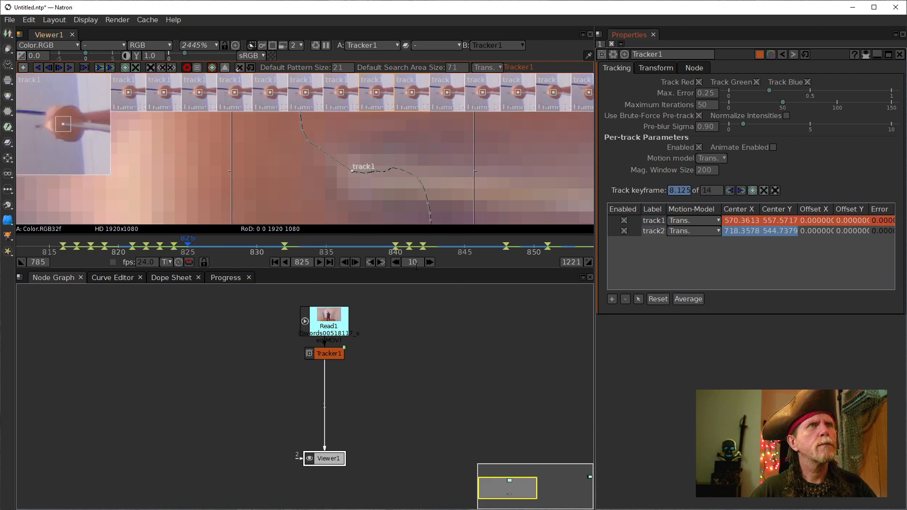
left_click(345, 262)
left_click(345, 262)
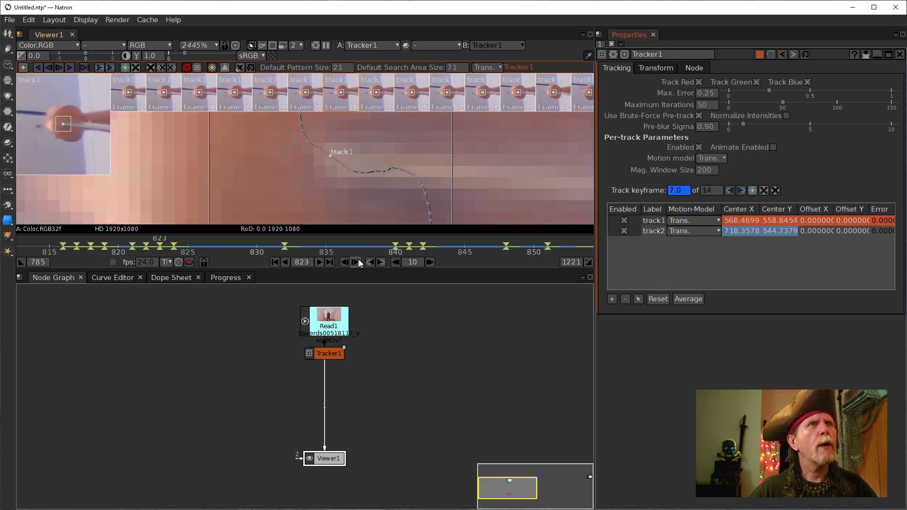
left_click(354, 262)
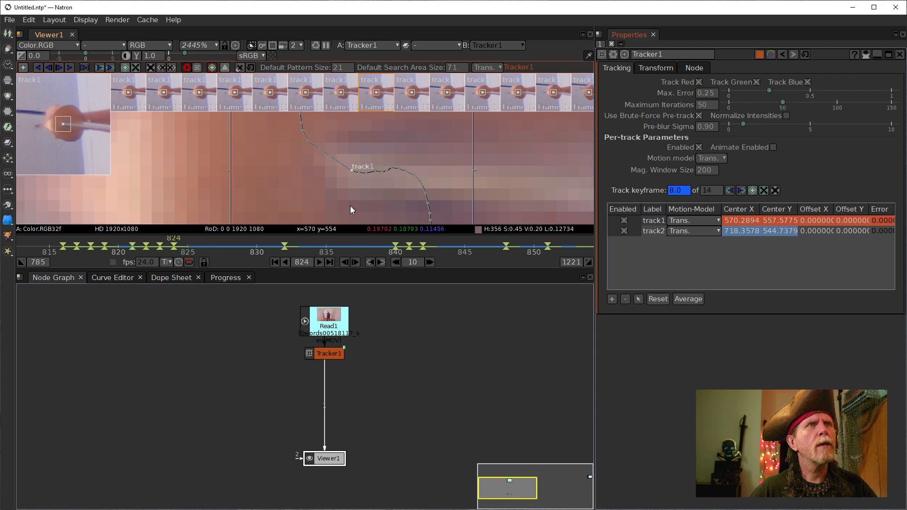
left_click(343, 262)
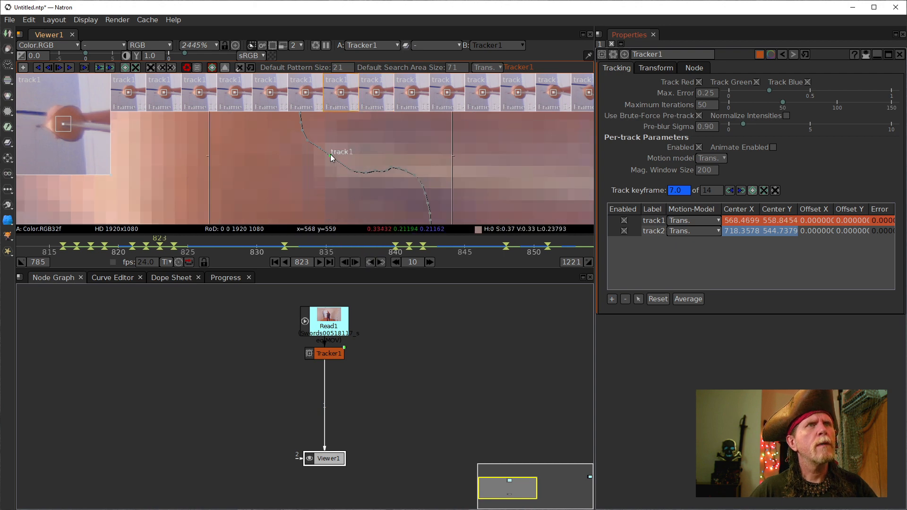
left_click_drag(353, 169, 349, 165)
mouse_move(287, 161)
left_mouse_down()
mouse_move(297, 218)
mouse_move(287, 153)
left_mouse_up()
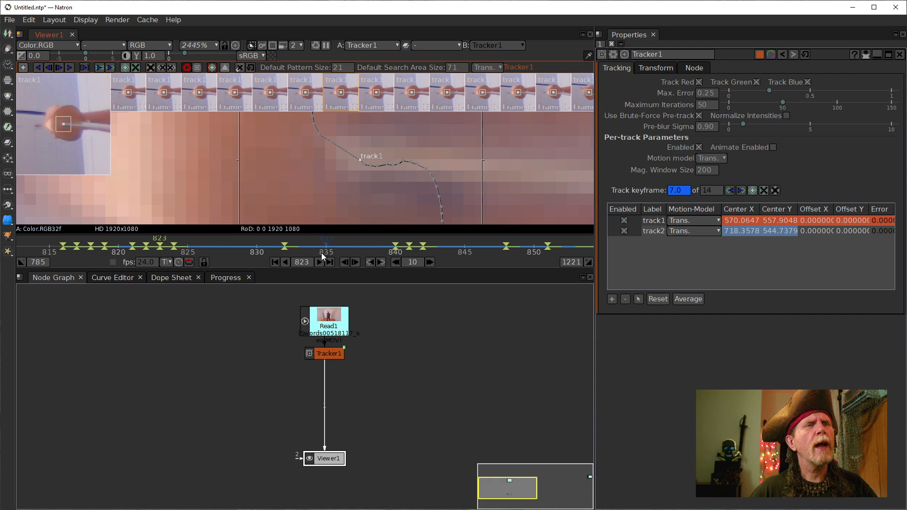
- Drag the track1 marker onto the sword at frames 822 and 821
key("Left")
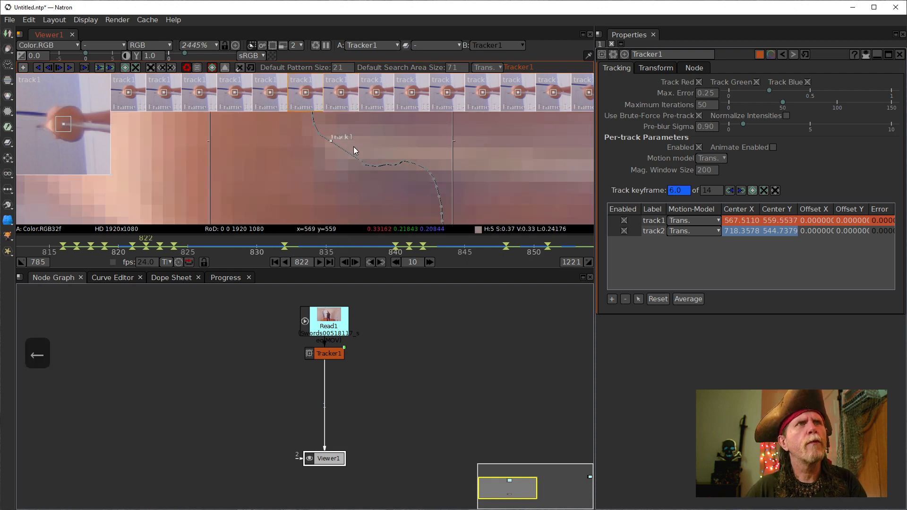
left_click_drag(330, 143, 337, 146)
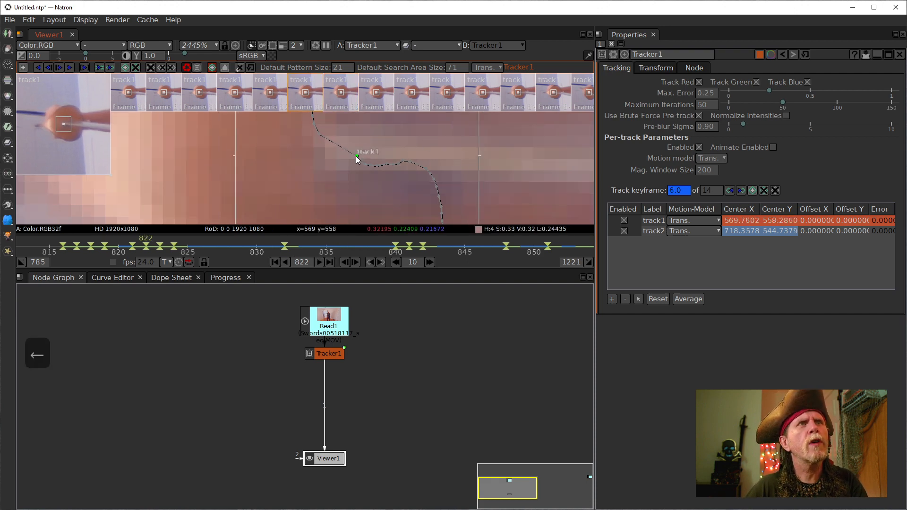
key("Left")
left_click(327, 137)
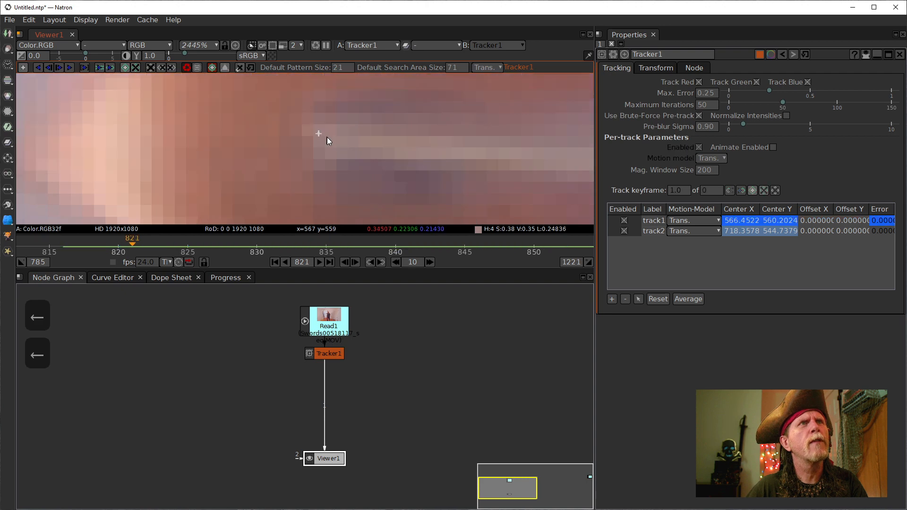
left_click(655, 220)
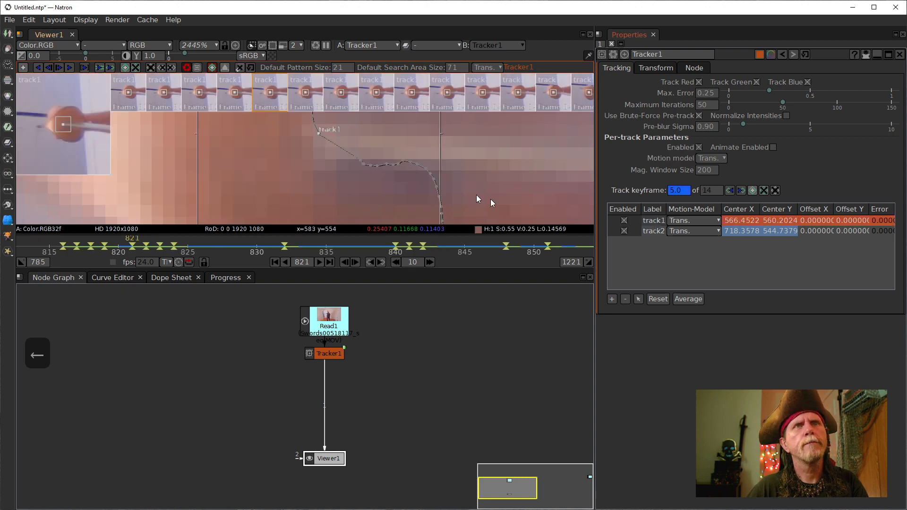
left_click_drag(320, 133, 357, 155)
- Check the track across frames 821–824 and refine track1's position at frame 822
key("Right")
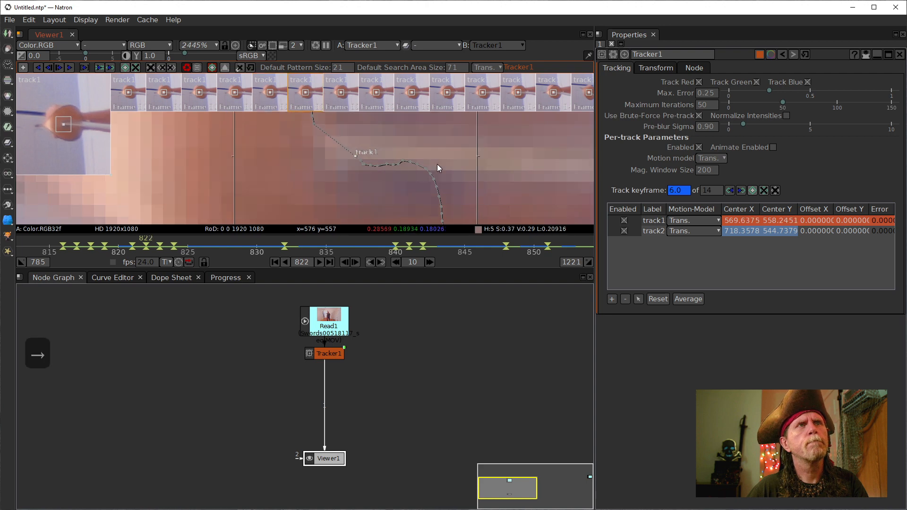
key("Left")
key("Right")
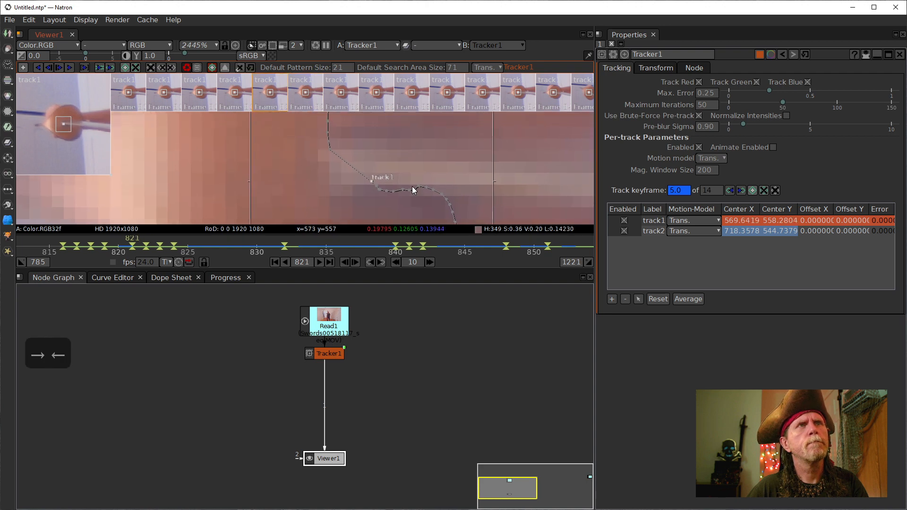
key("Right")
key("Right")
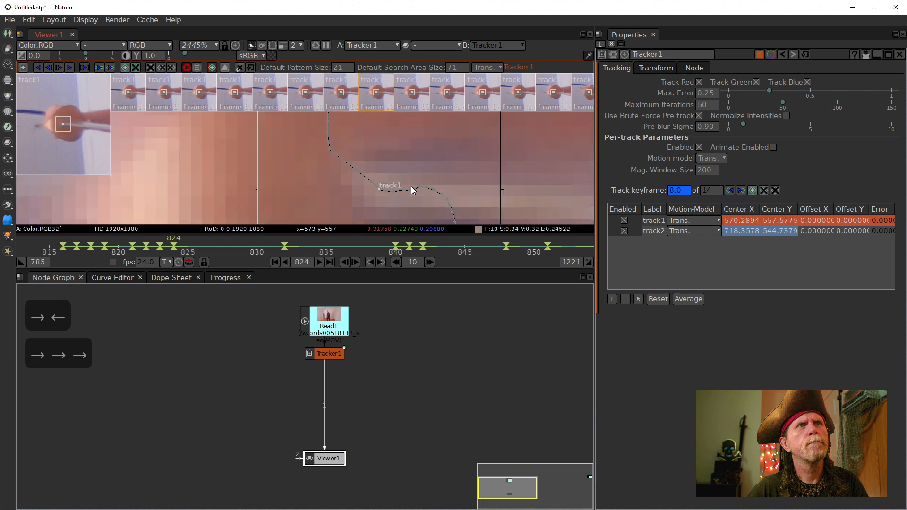
key("Left")
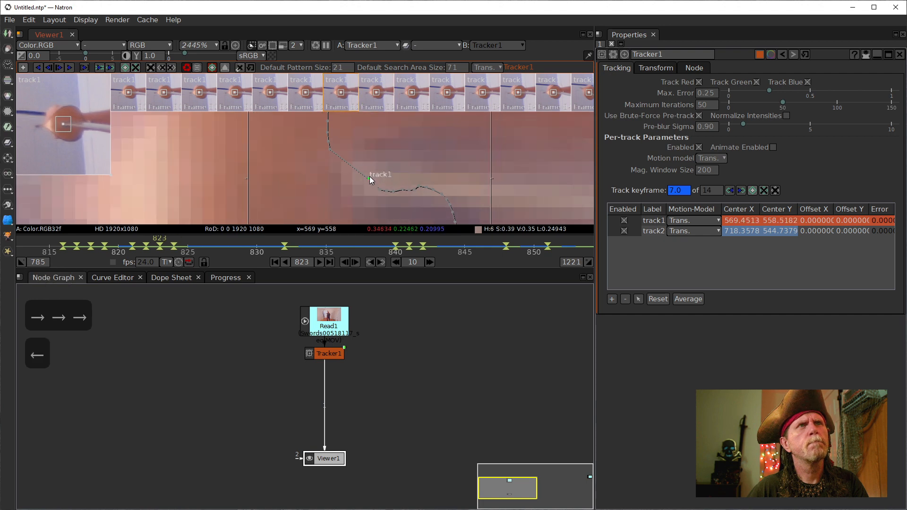
key("Left")
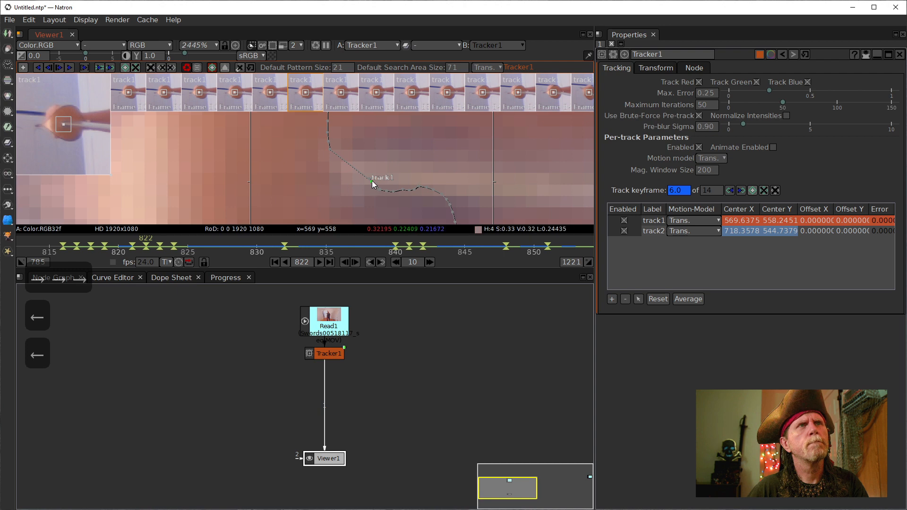
left_click_drag(372, 181, 357, 168)
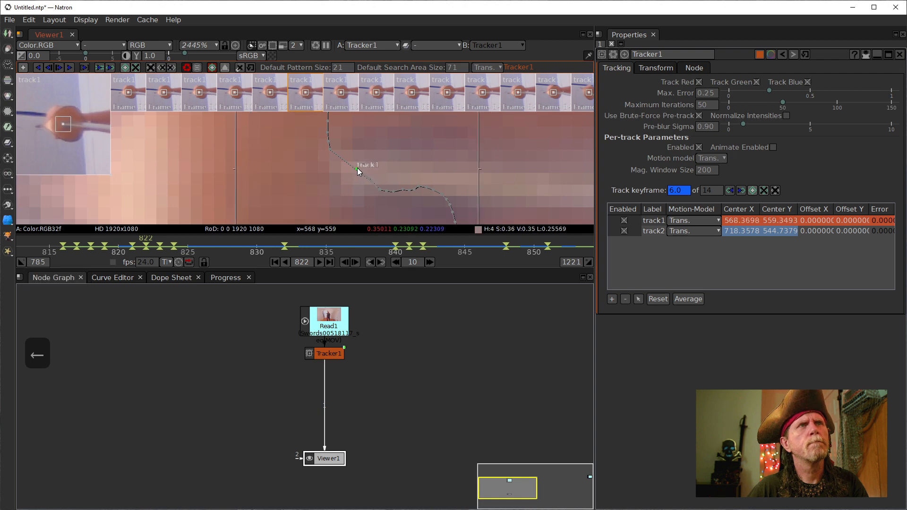
- Refine track1 at frame 821 and hand-place a new keyframe at frame 820
key("Left")
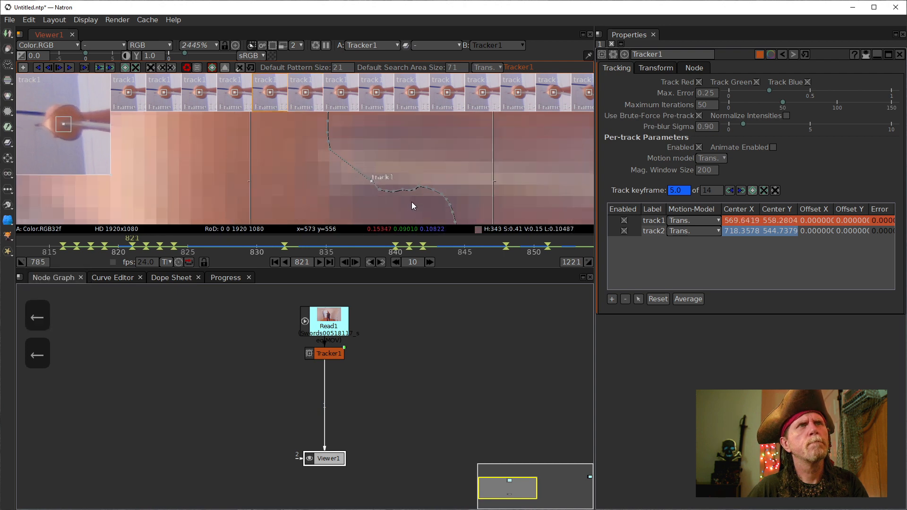
left_click_drag(372, 180, 350, 163)
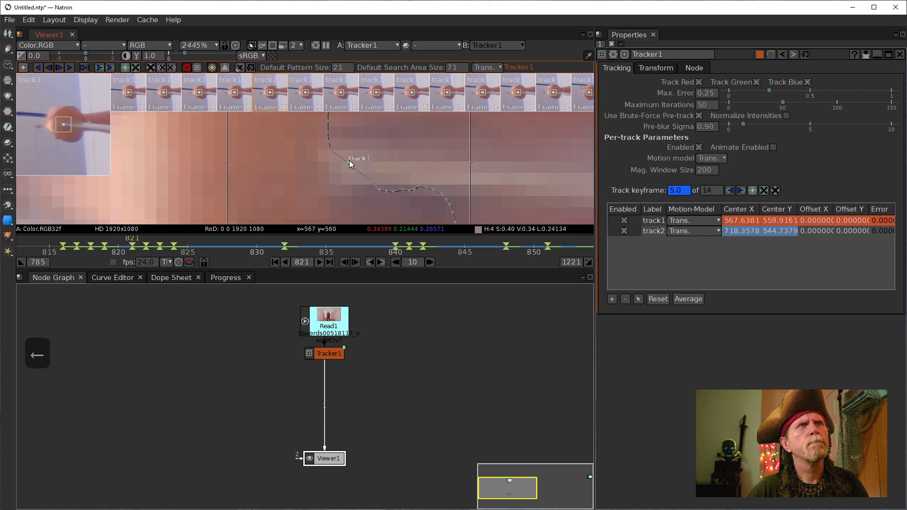
key("Left")
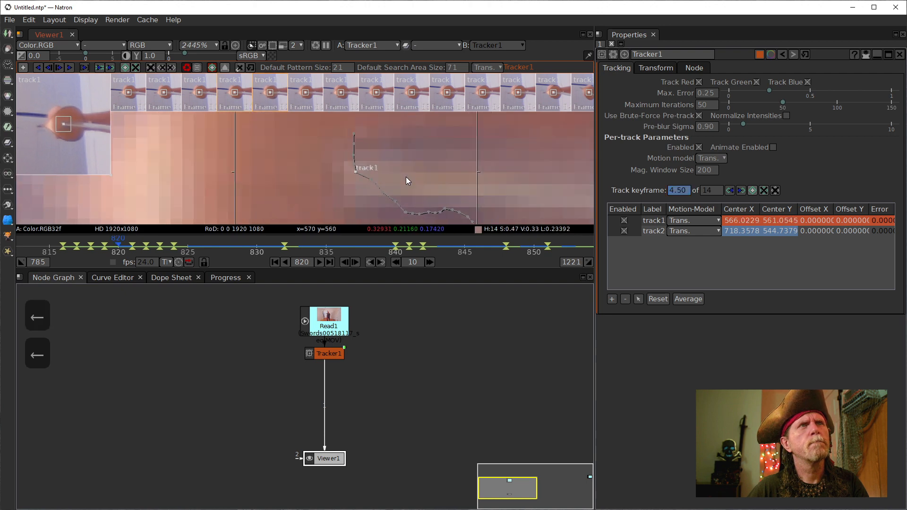
left_click_drag(355, 172, 356, 156)
- Scrub frames 816–829 and move track1 back onto its feature at frame 828
key("Left")
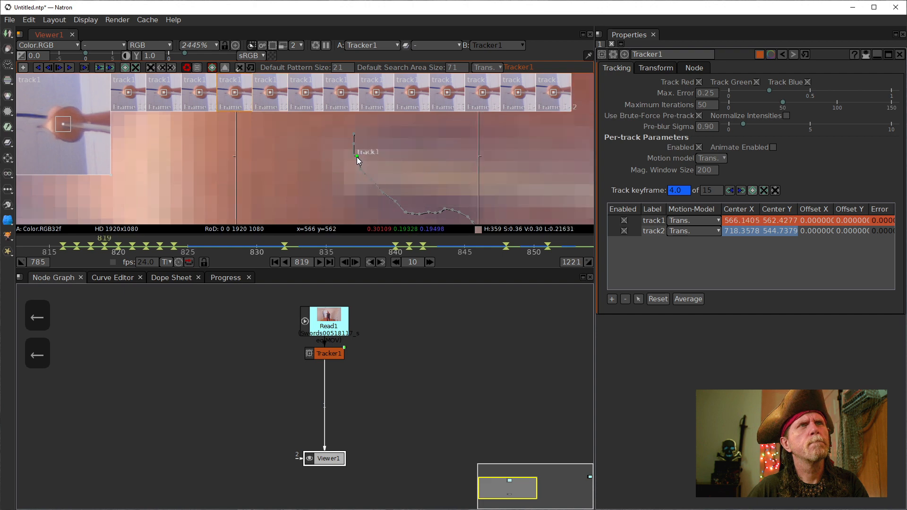
key("Left")
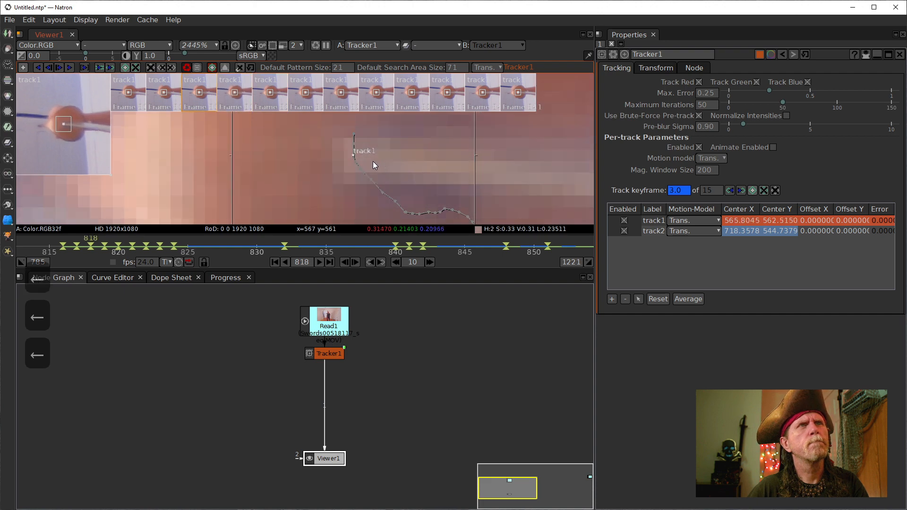
key("Left")
key("Left")
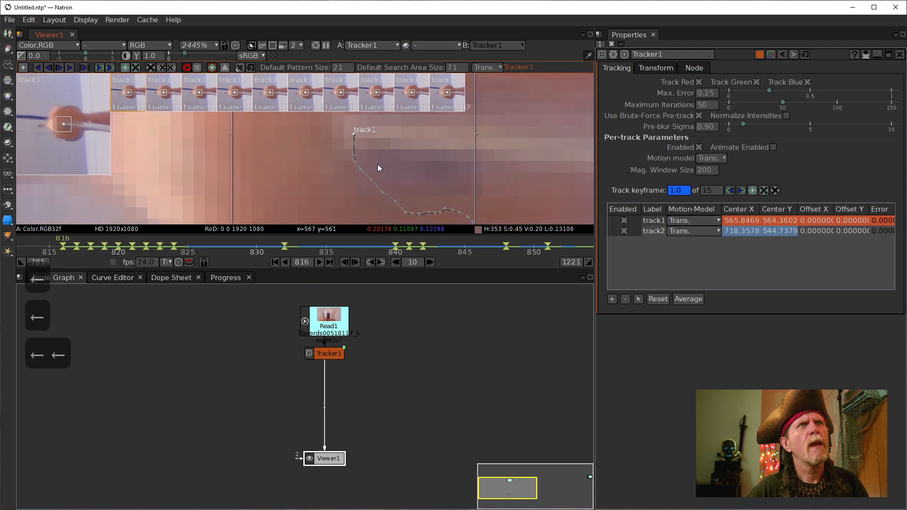
key("Right")
key("Right")
key("Right")
key("Right")
key("Right")
key("Right")
key("Right")
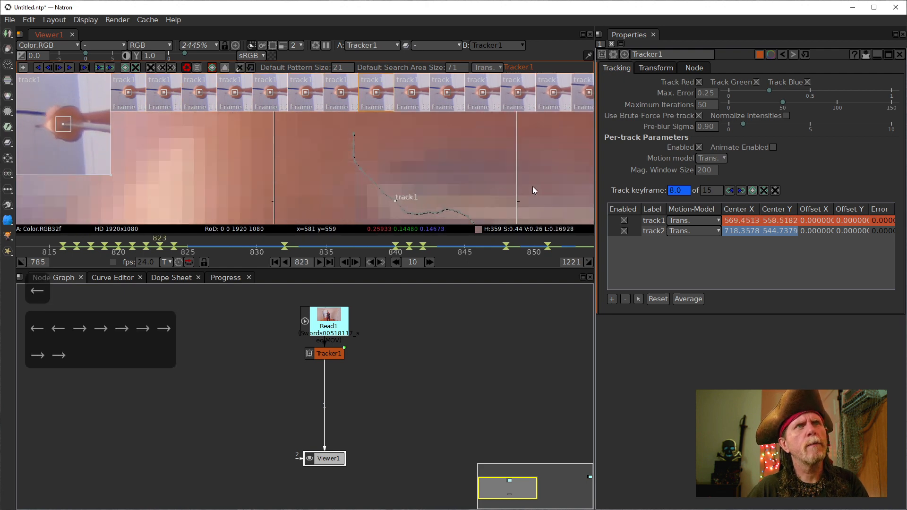
key("Right")
key("Right")
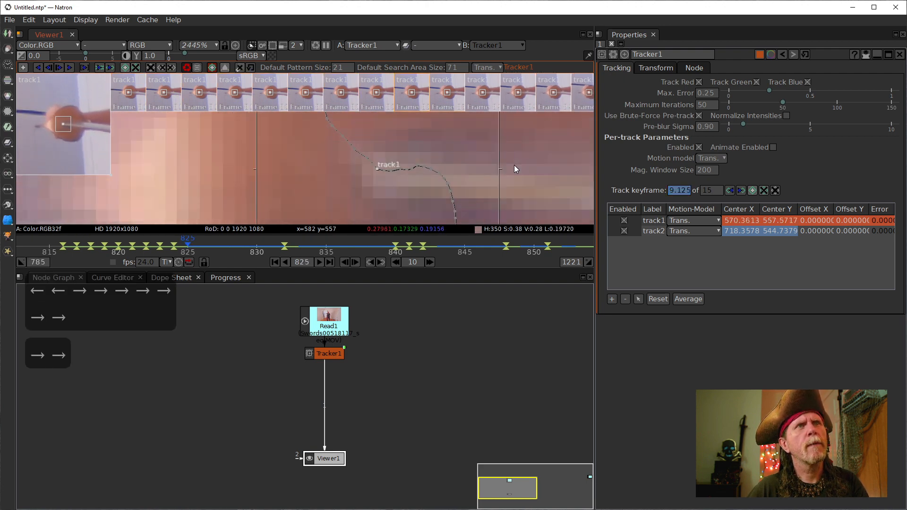
key("Left")
key("Left")
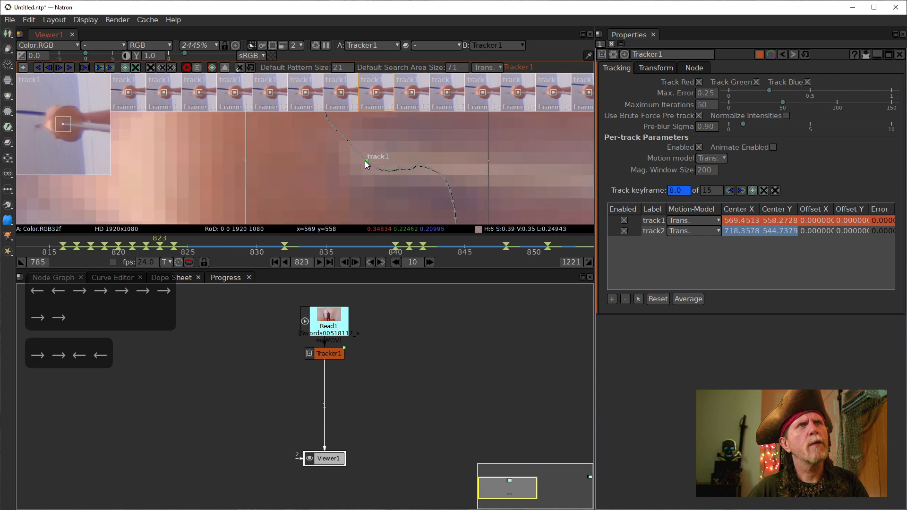
key("Right")
key("Right")
key("Right")
key("Right")
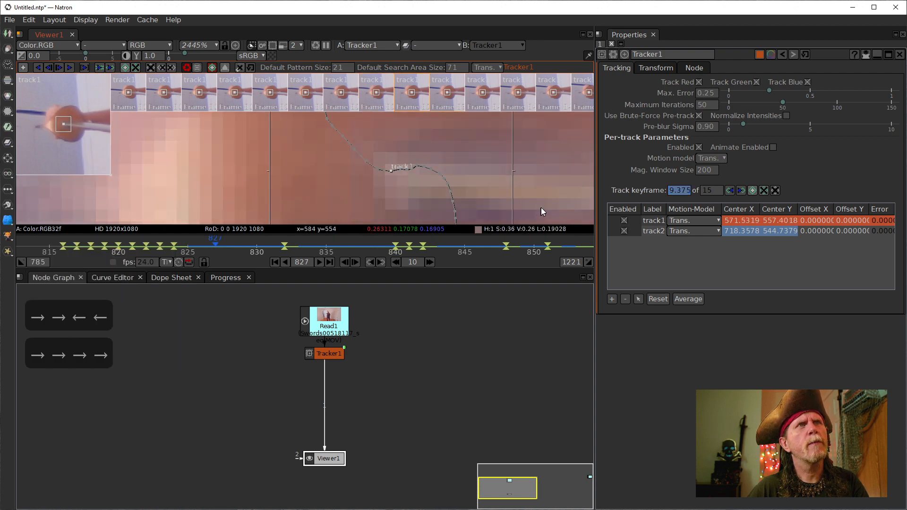
key("Right")
key("Right")
key("Right")
key("Left")
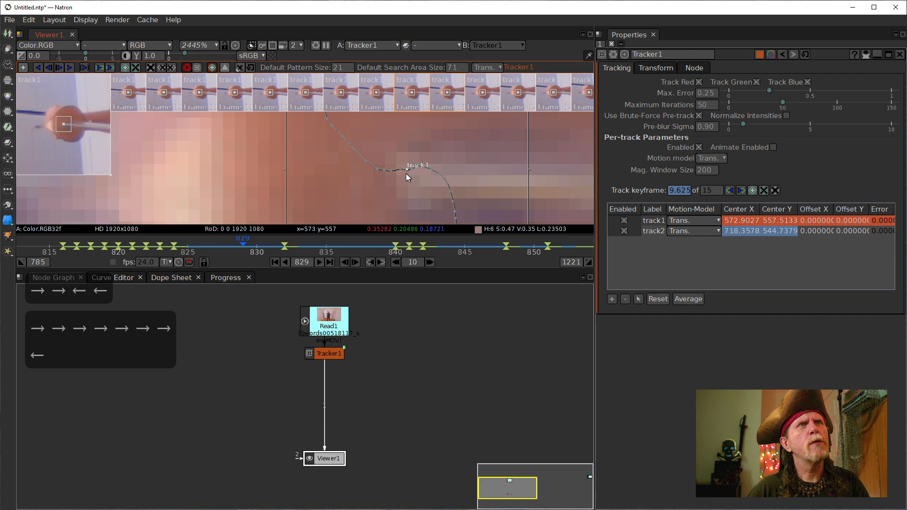
key("Left")
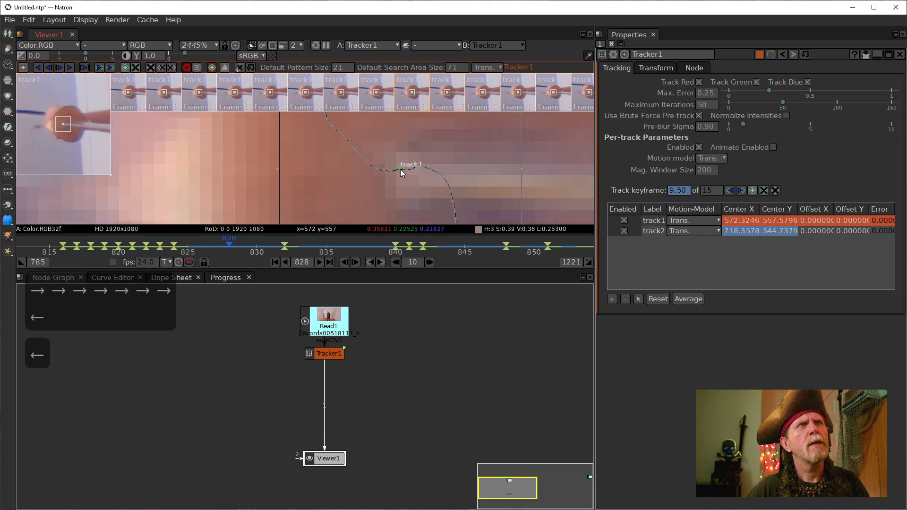
left_click_drag(400, 169, 400, 171)
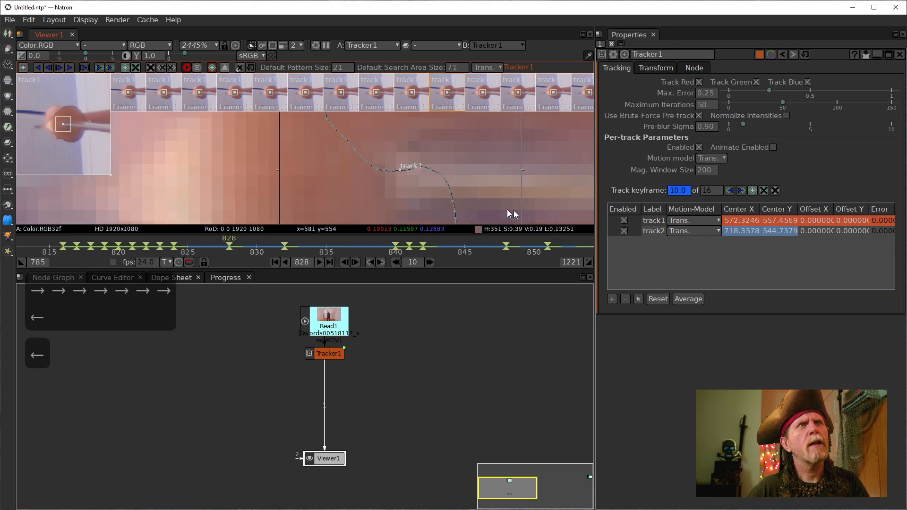
- Check frames 830–832 and nudge track1 slightly up-left at frame 831
key("Right")
key("Right")
key("Right")
key("Right")
key("Right")
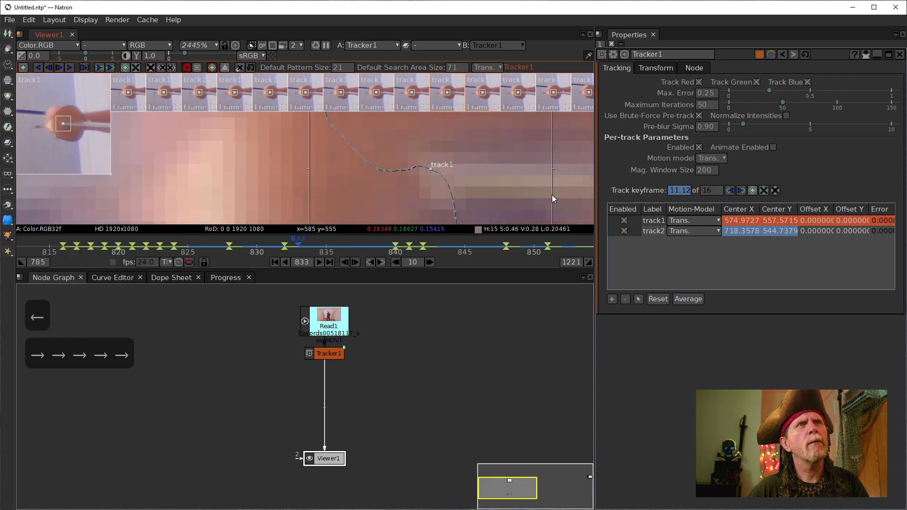
key("Left")
key("Left")
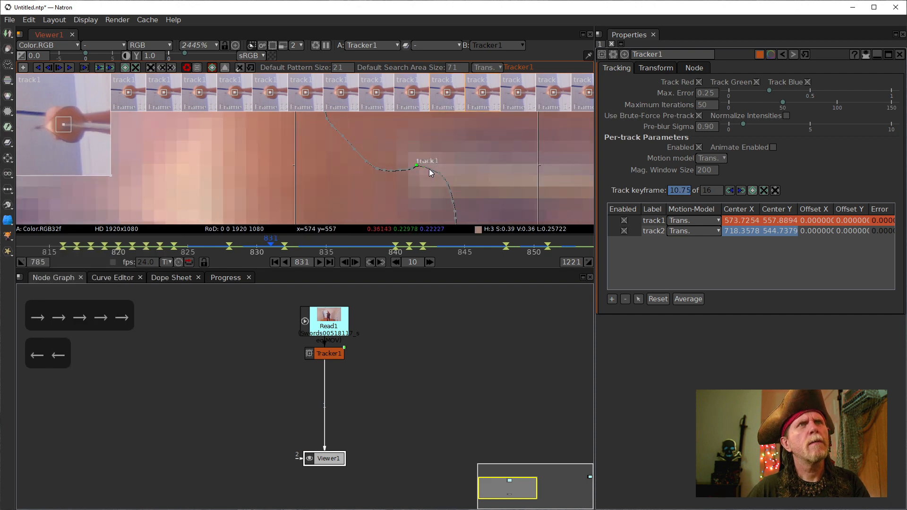
key("Left")
key("Right")
key("Right")
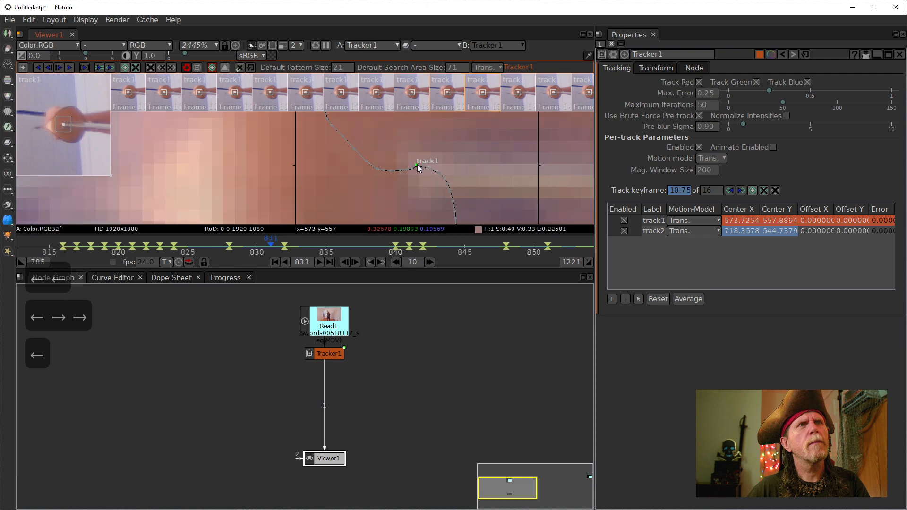
key("Left")
left_click_drag(418, 167, 416, 166)
- Advance to frame 840, then zoom and pan the viewer to review track1's path
key("Right")
key("Right")
key("Right")
key("Right")
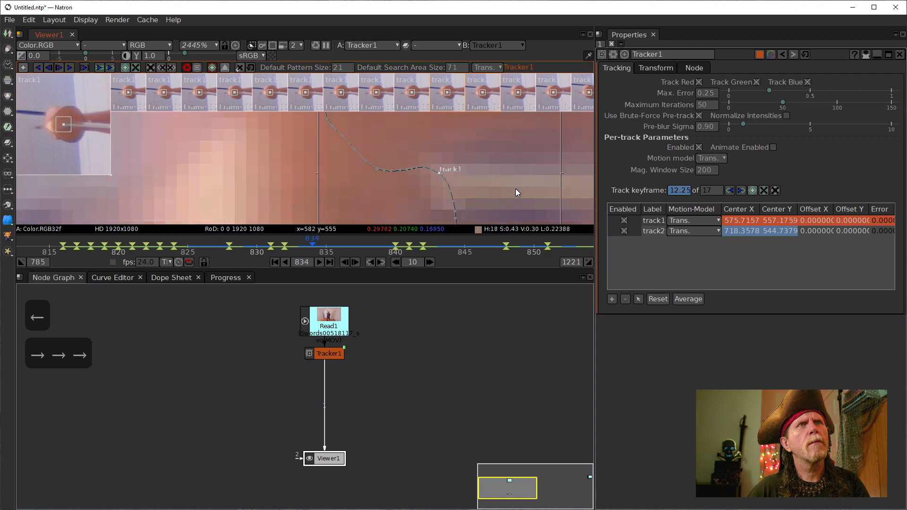
key("Right")
scroll(444, 162, "down", 10)
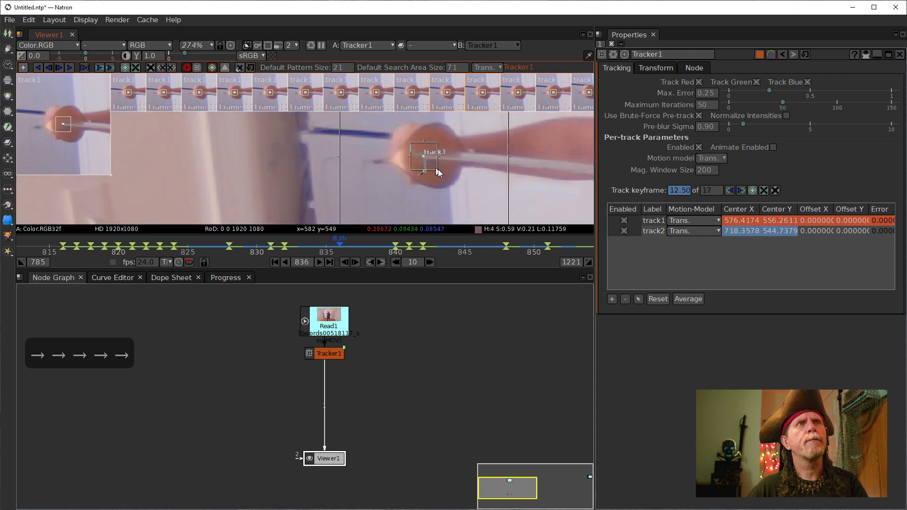
scroll(446, 197, "up", 5)
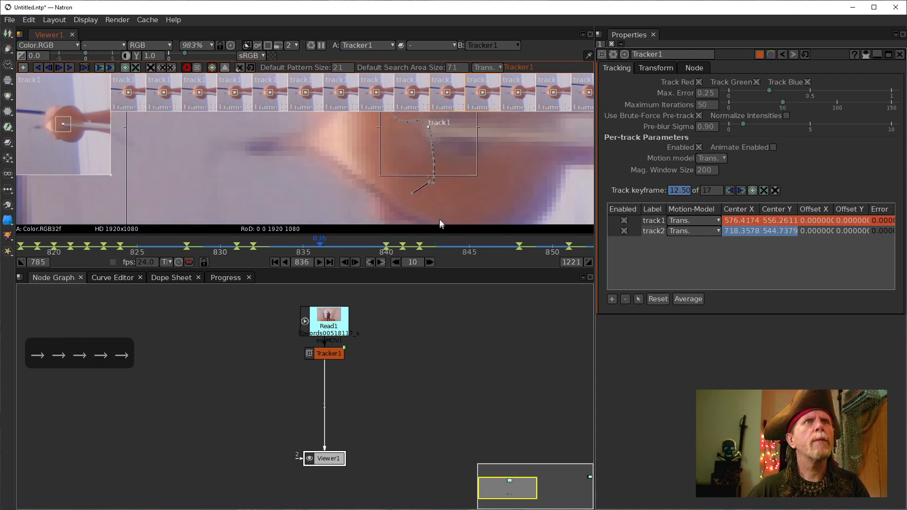
key("Right")
key("Right")
key("Right")
key("Right")
key("Right")
key("Right")
key("Right")
key("Right")
key("Right")
key("Right")
key("Right")
key("Right")
key("Right")
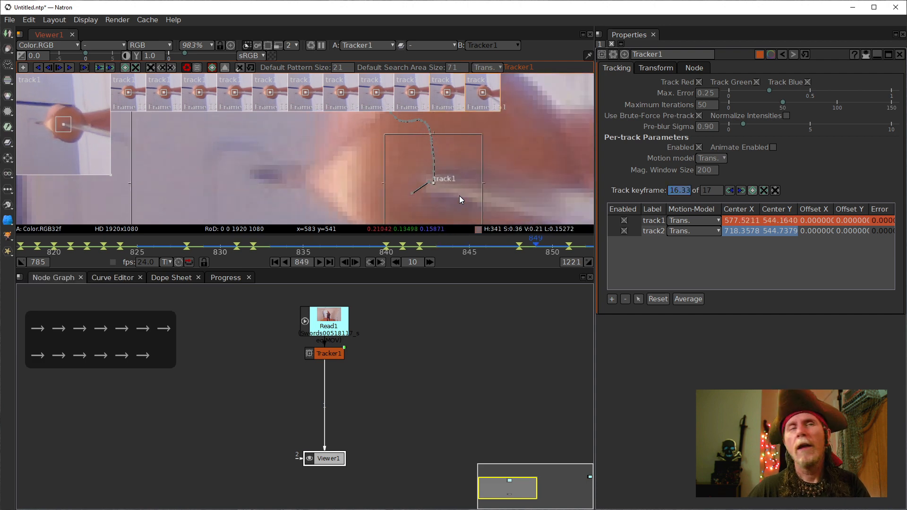
scroll(445, 186, "up", 5)
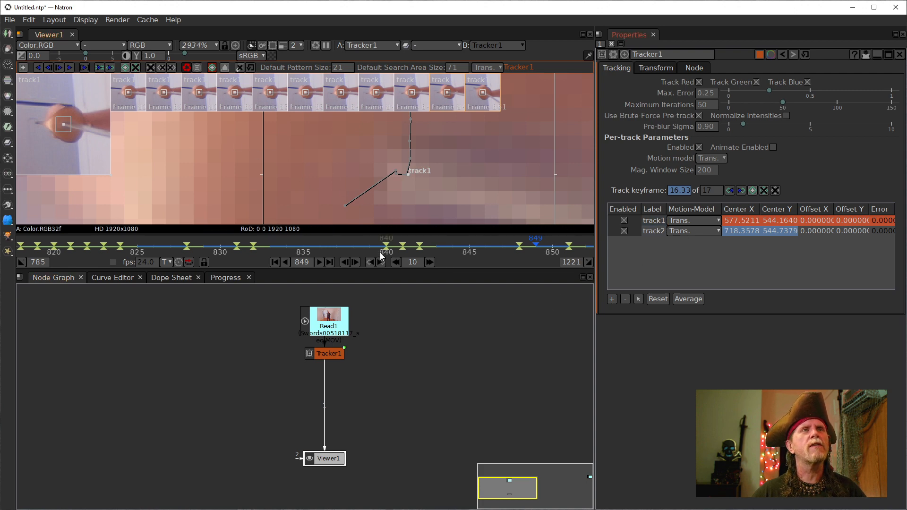
left_click_drag(406, 167, 396, 261)
scroll(392, 197, "down", 8)
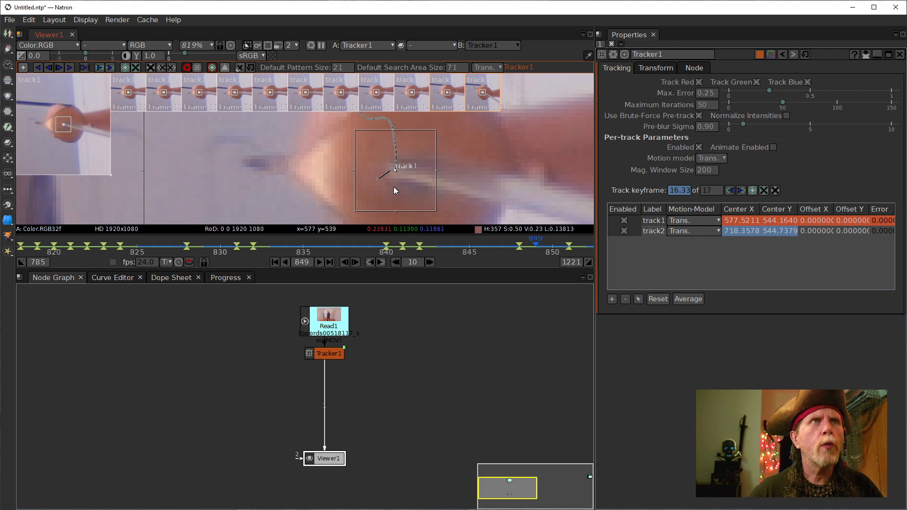
scroll(395, 185, "up", 5)
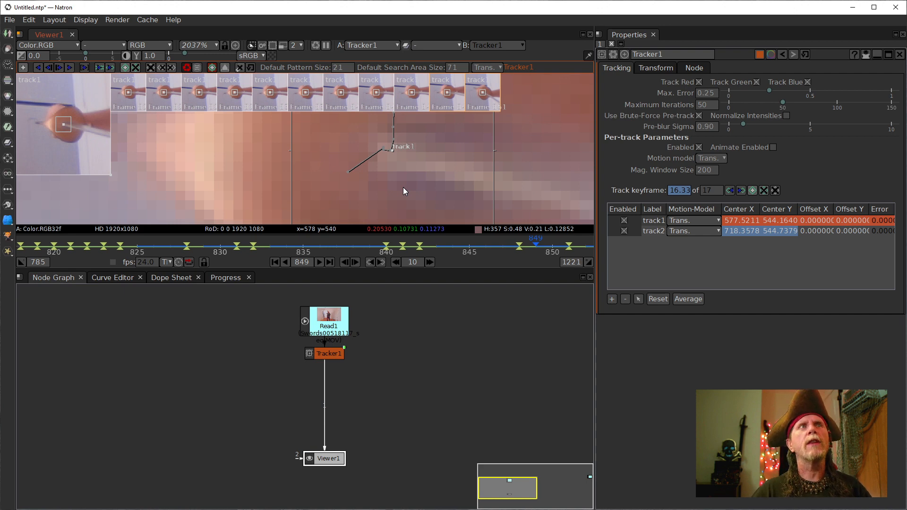
scroll(404, 187, "down", 10)
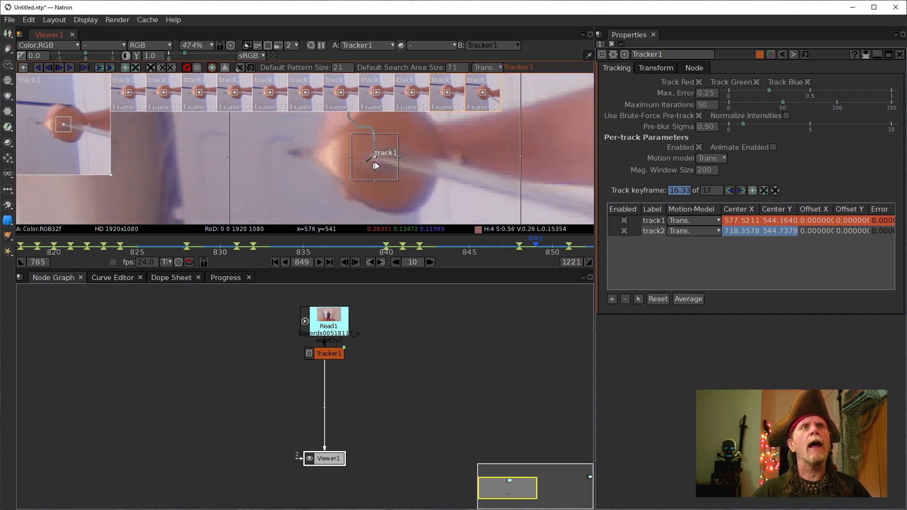
left_click_drag(375, 162, 364, 176)
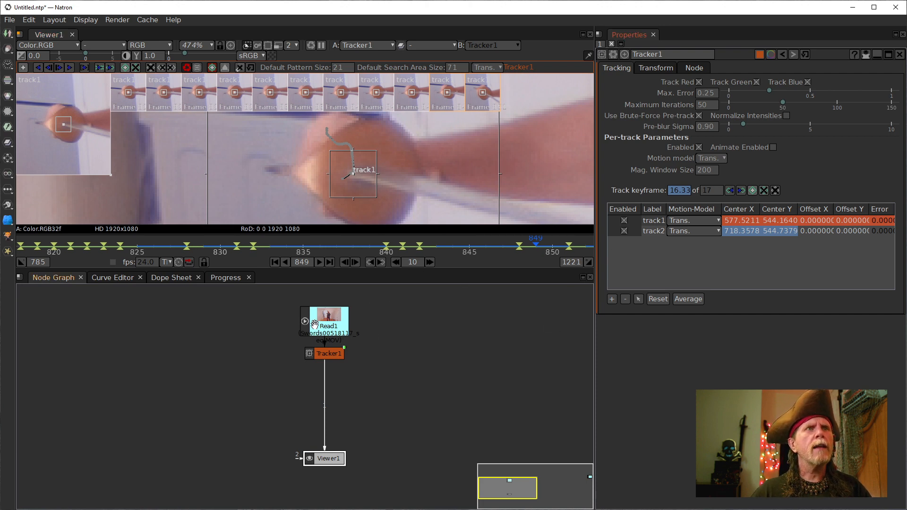
left_click_drag(214, 251, 337, 251)
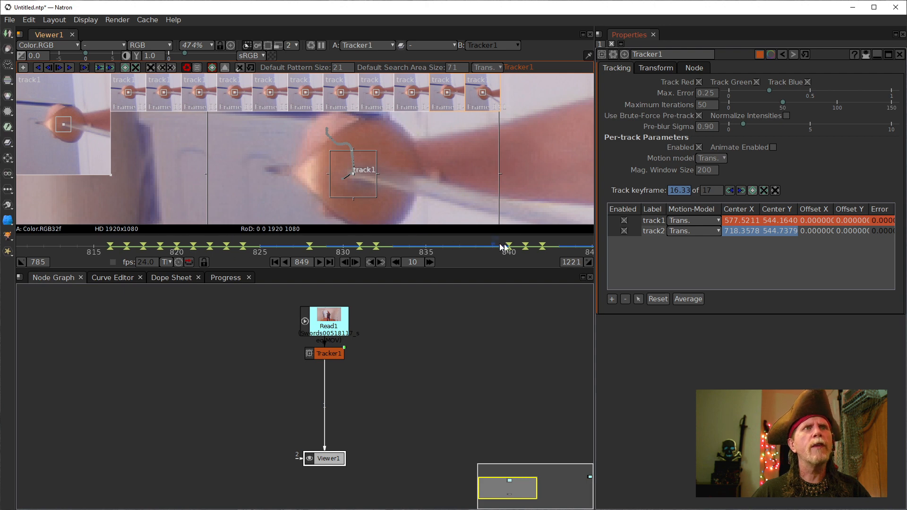
- At frame 816, select track1 and track2 and remove all their pattern keyframes
left_click(110, 247)
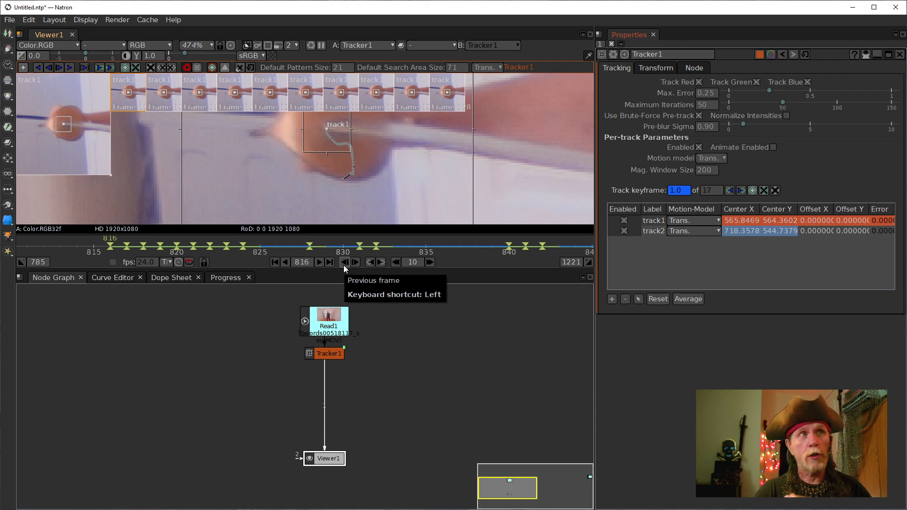
left_click(795, 231)
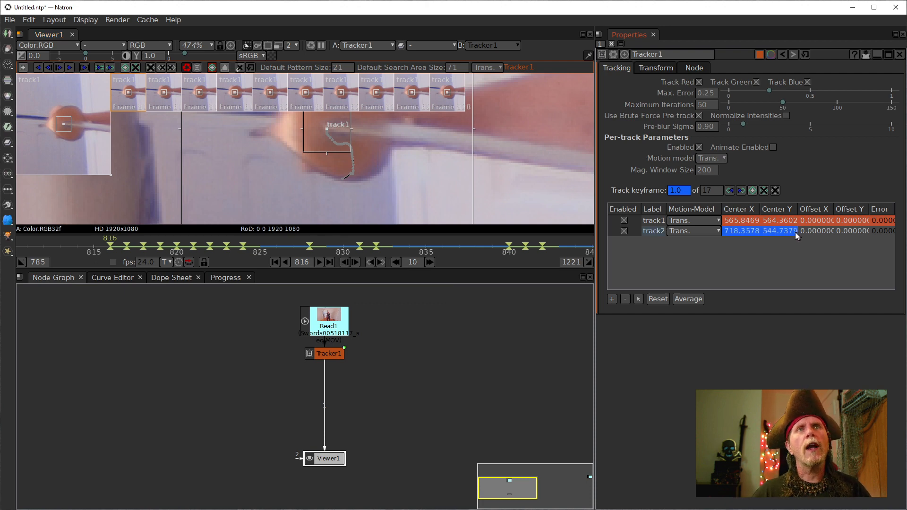
left_click(775, 190)
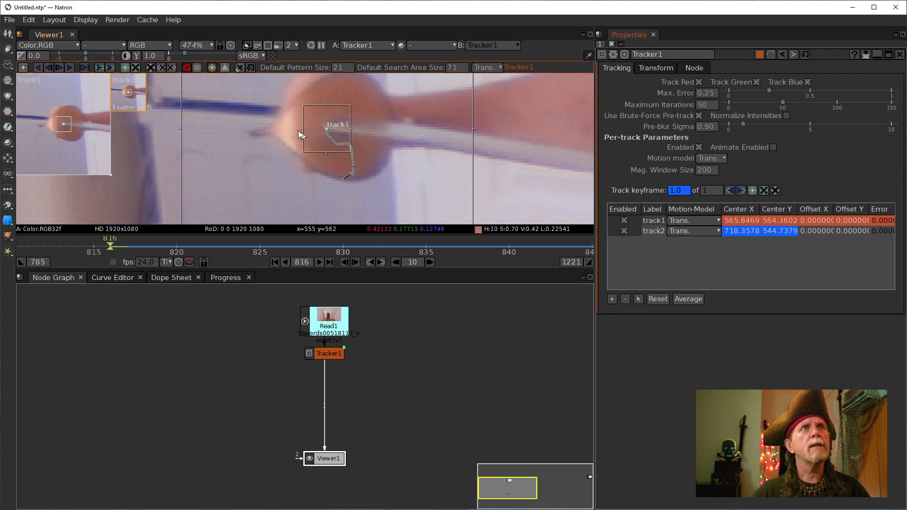
scroll(344, 153, "up", 5)
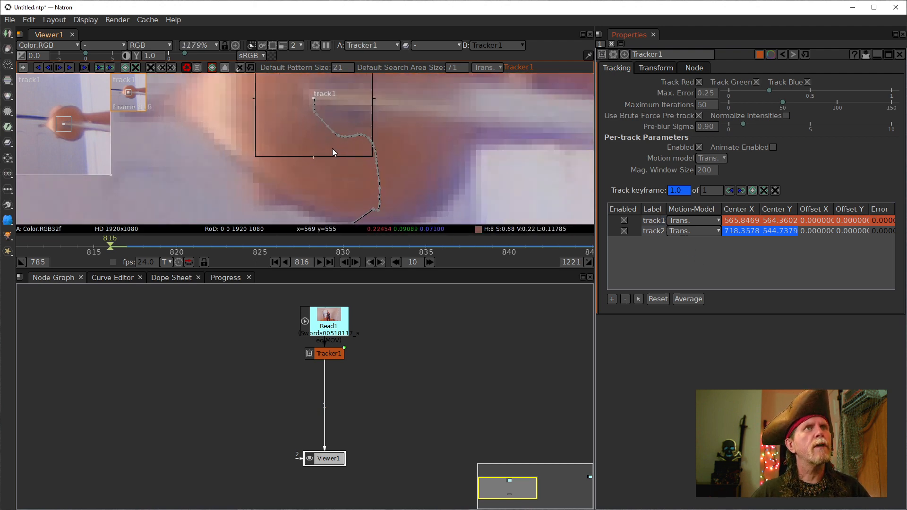
scroll(330, 149, "down", 1)
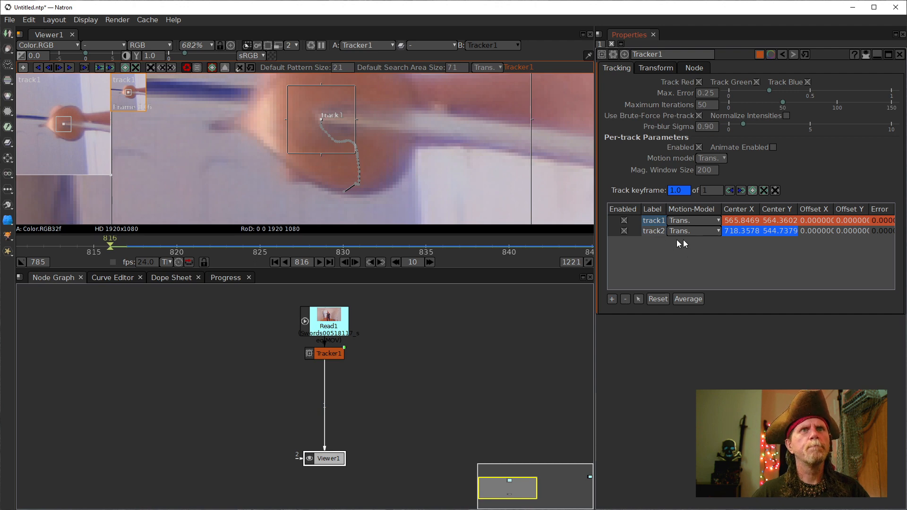
- Inspect track1's Center X value, switching between the curve editor and node graph
double_click(734, 221)
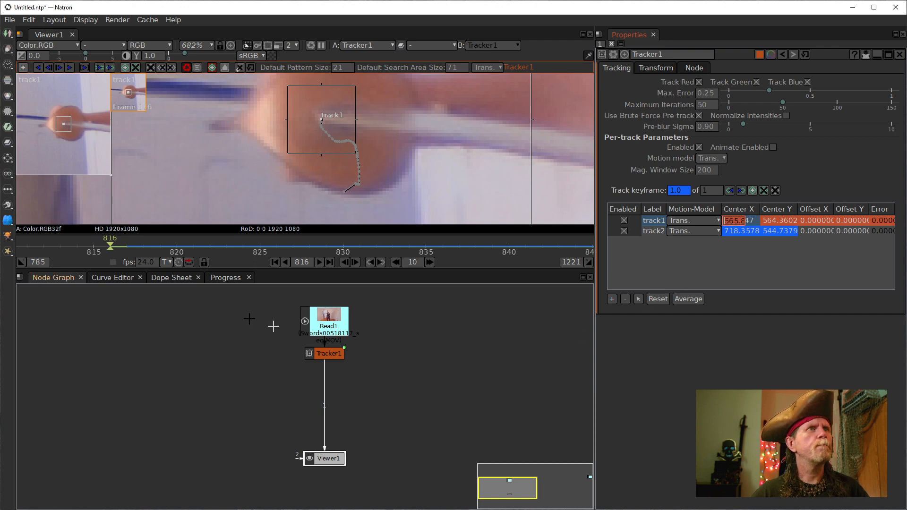
left_click(113, 277)
left_click(653, 221)
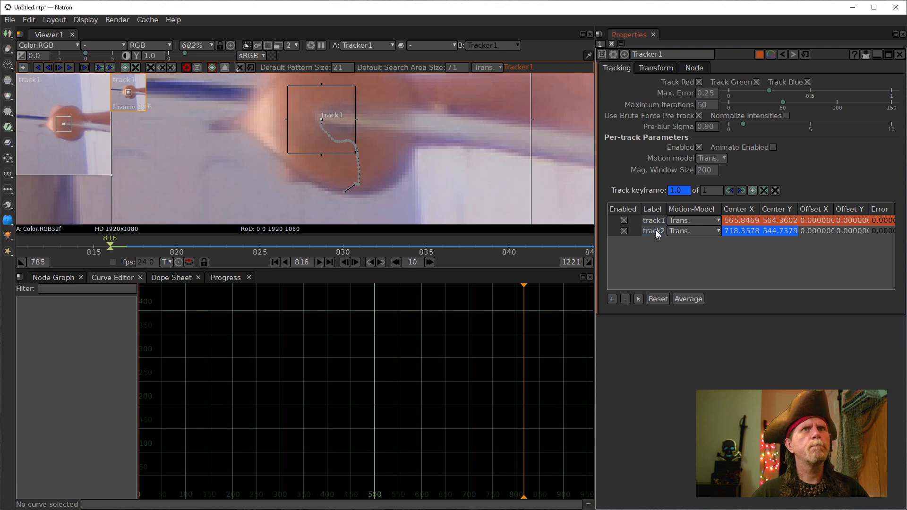
left_click(51, 278)
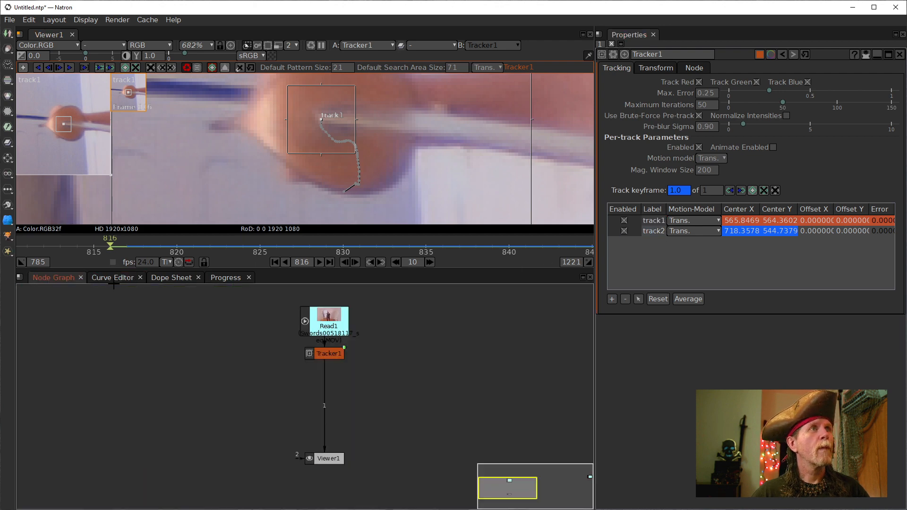
left_click(118, 277)
left_click(47, 278)
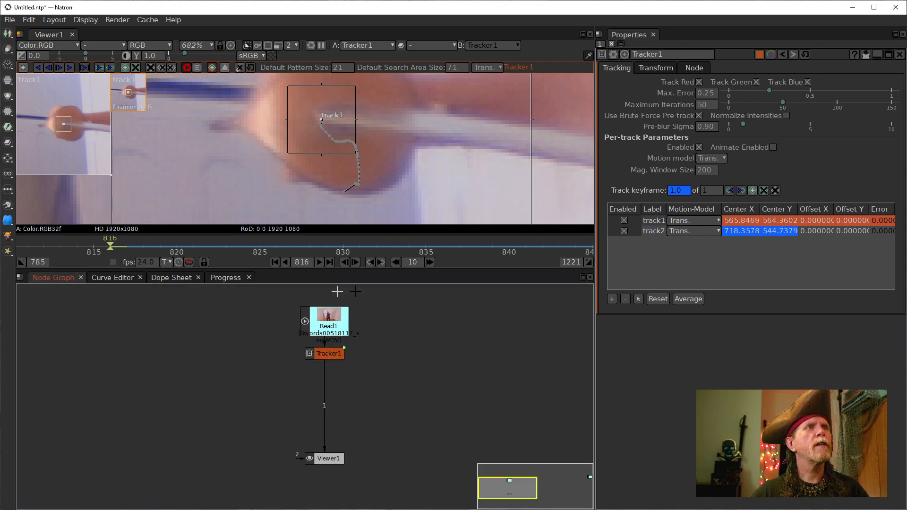
- Clear track1's label and remove the unnamed track from Tracker1's track table
left_click(659, 220)
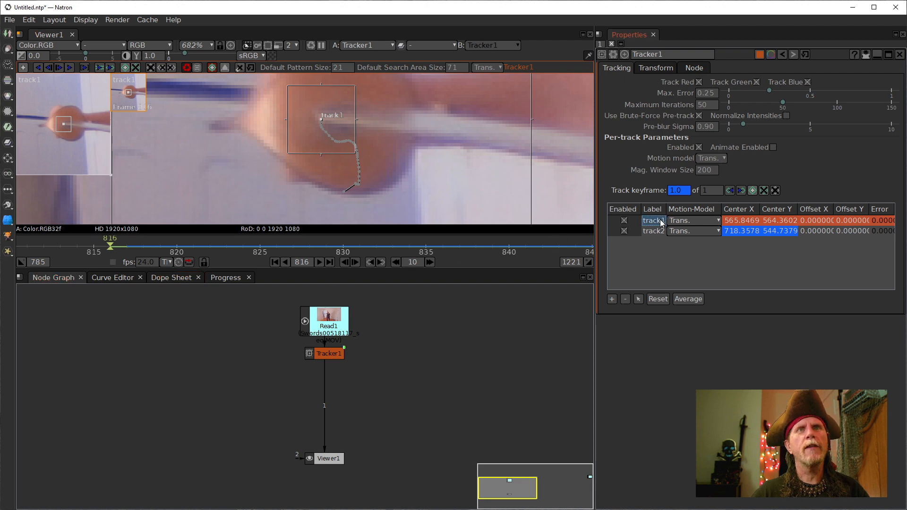
right_click(657, 219)
left_click(637, 298)
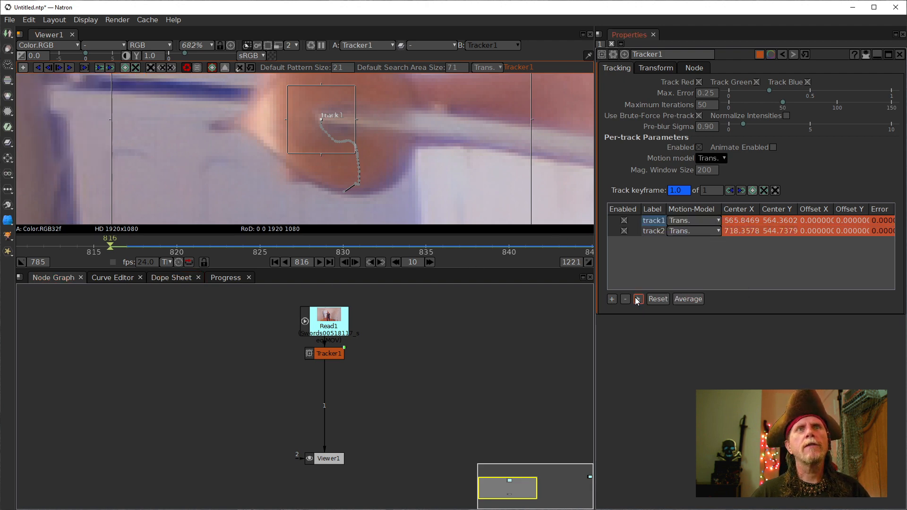
left_click(655, 222)
left_click(657, 222)
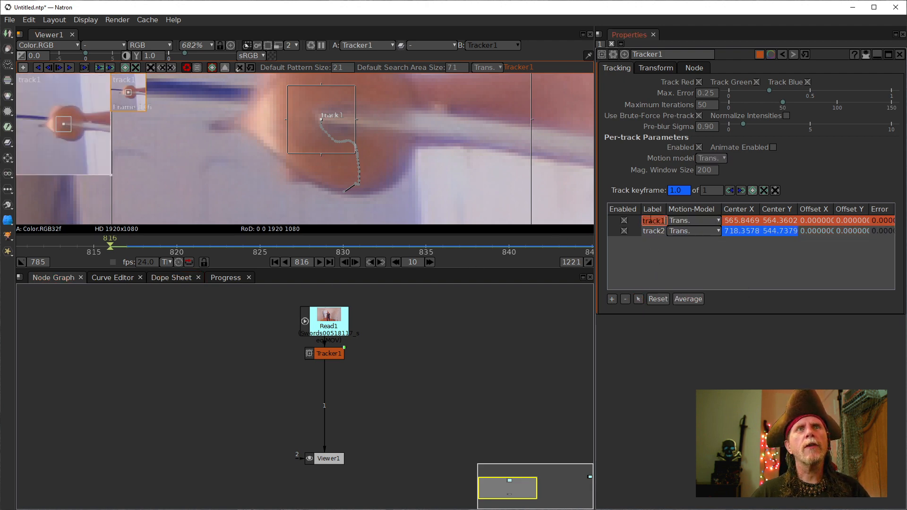
right_click(656, 222)
left_click(667, 280)
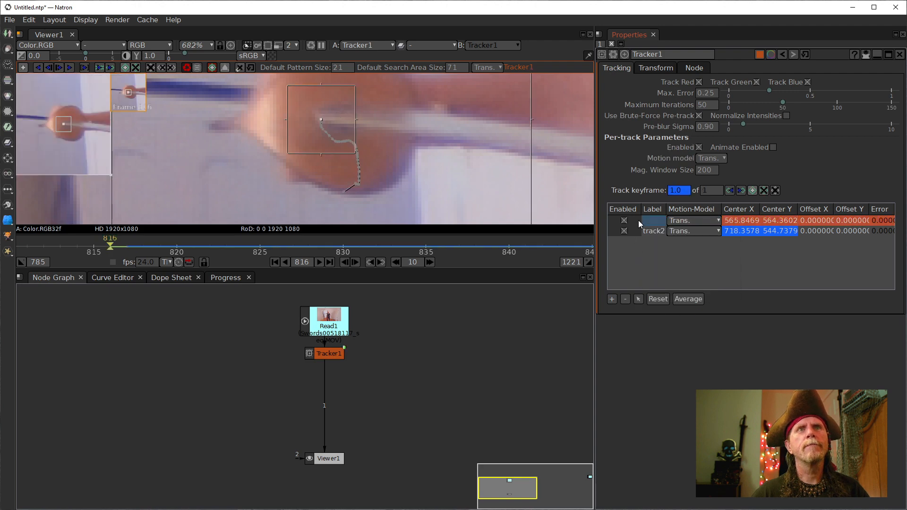
left_click(626, 299)
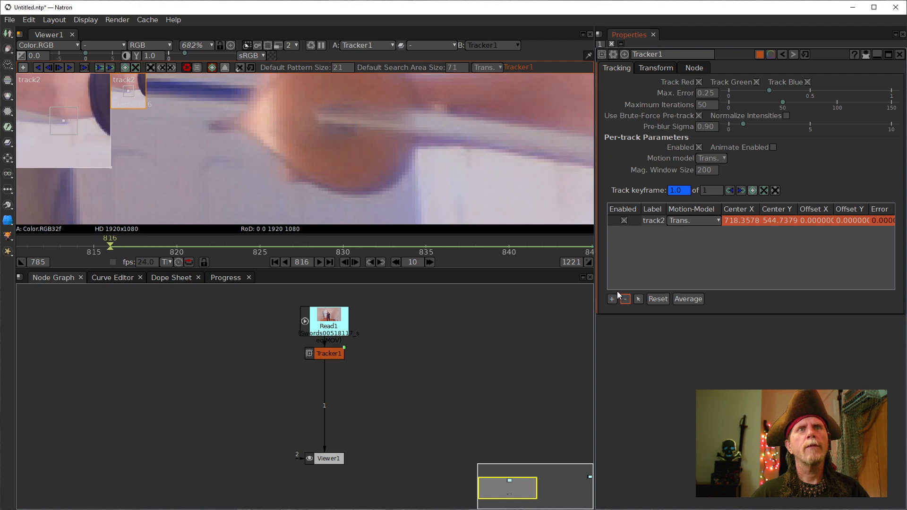
- Add a new track1 on the orange sword guard and fine-tune its position
left_click(23, 68)
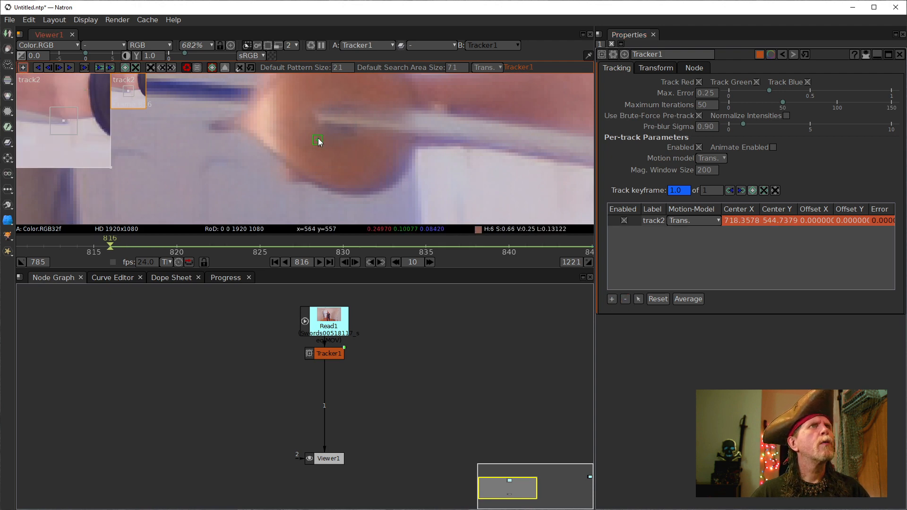
left_click(321, 119)
scroll(354, 151, "up", 8)
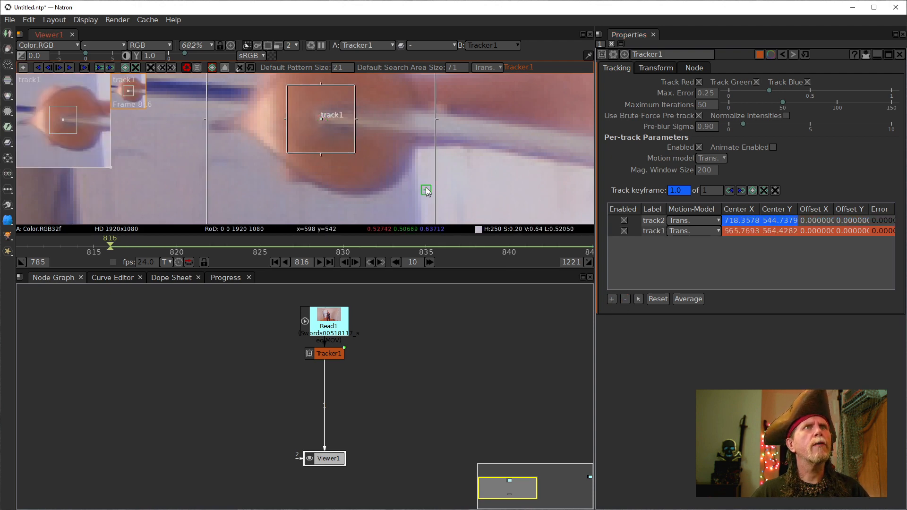
scroll(330, 161, "up", 1)
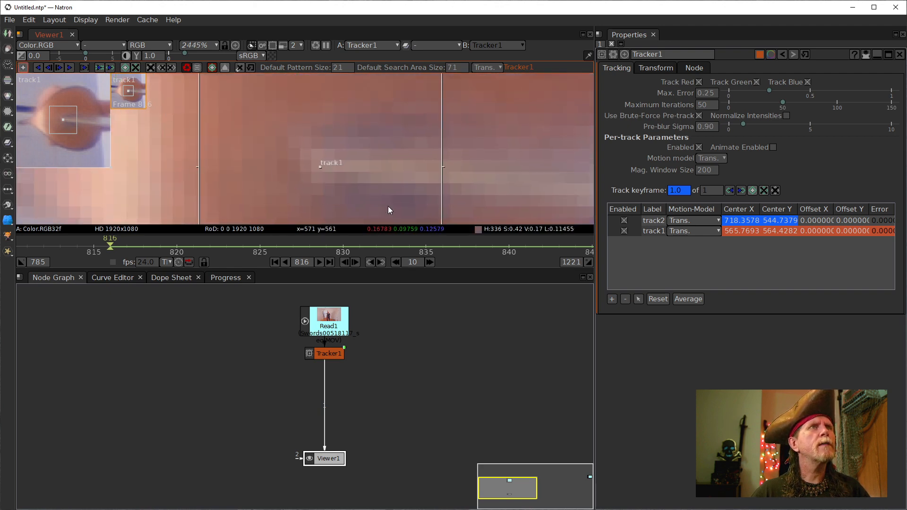
scroll(325, 177, "up", 4)
mouse_move(314, 155)
left_mouse_down()
mouse_move(329, 155)
mouse_move(312, 132)
mouse_move(328, 153)
left_mouse_up()
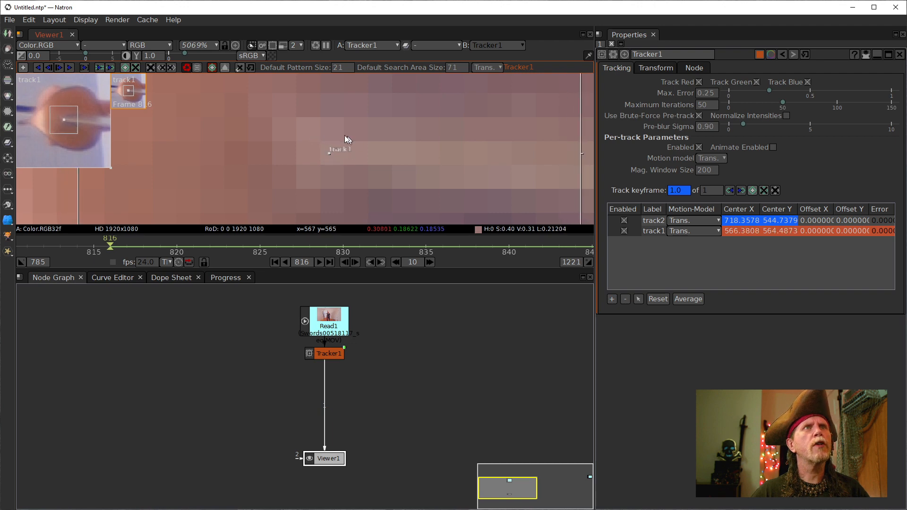
scroll(341, 138, "down", 5)
scroll(342, 138, "down", 1)
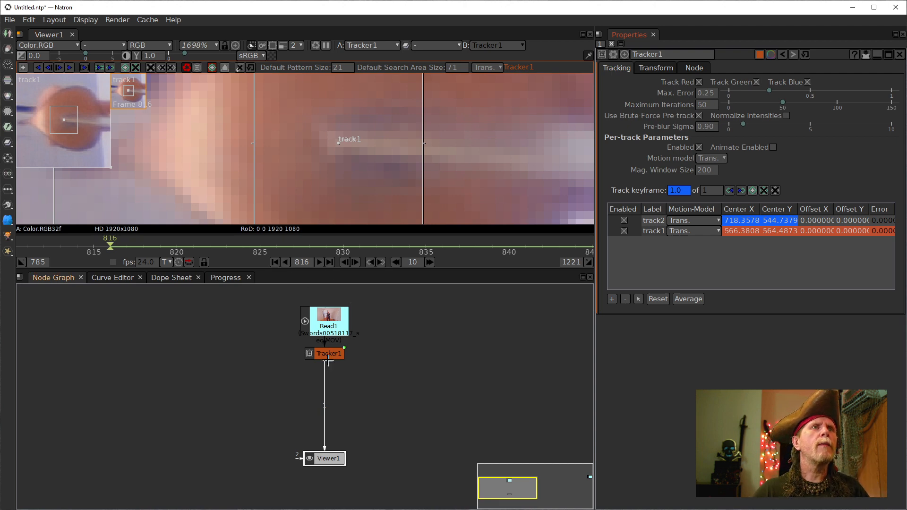
- Move the Tracker1 node lower in the graph, just above Viewer1
left_click_drag(326, 353, 325, 433)
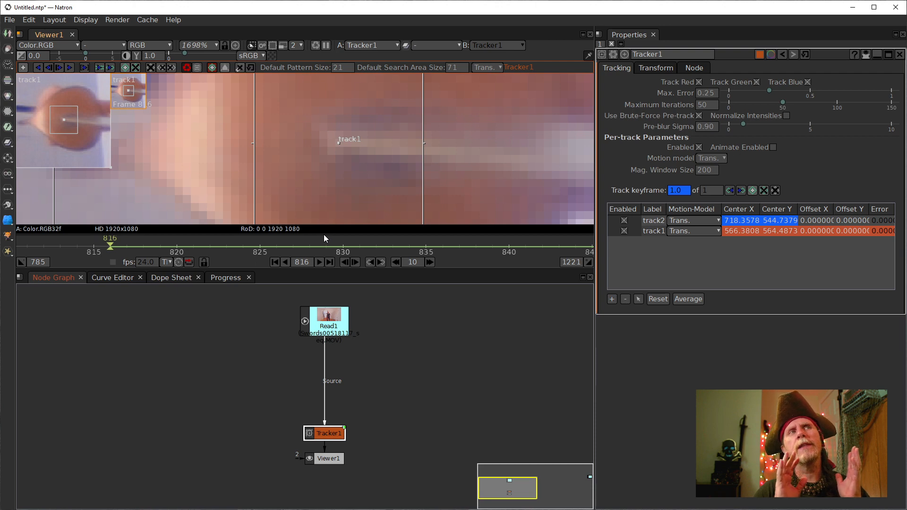
scroll(376, 145, "down", 3)
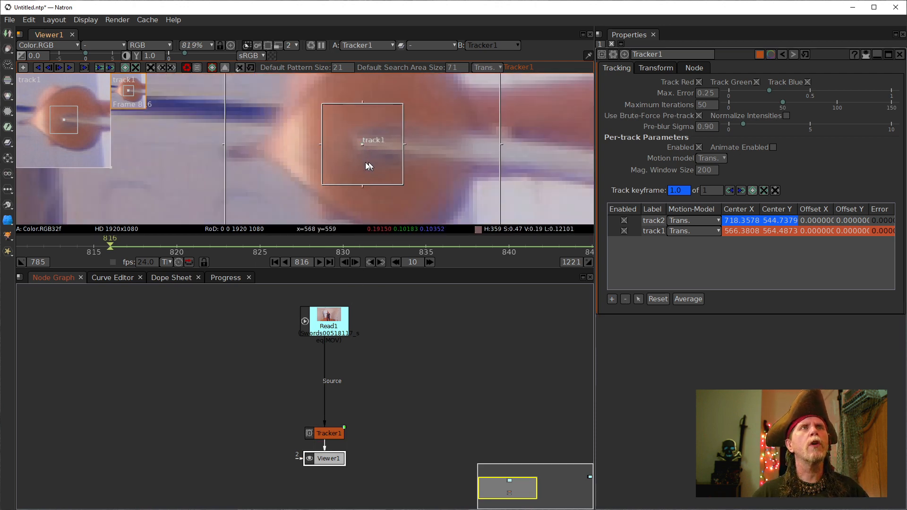
scroll(365, 162, "up", 1)
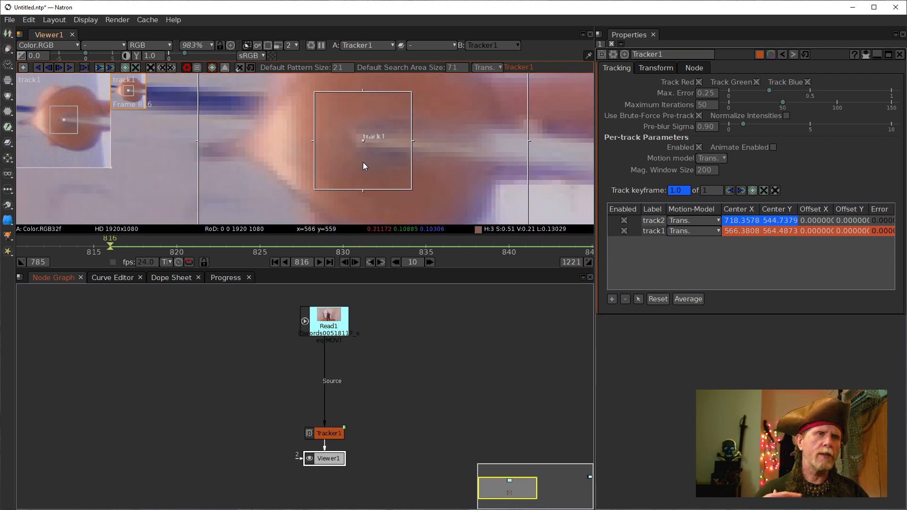
left_click(323, 324)
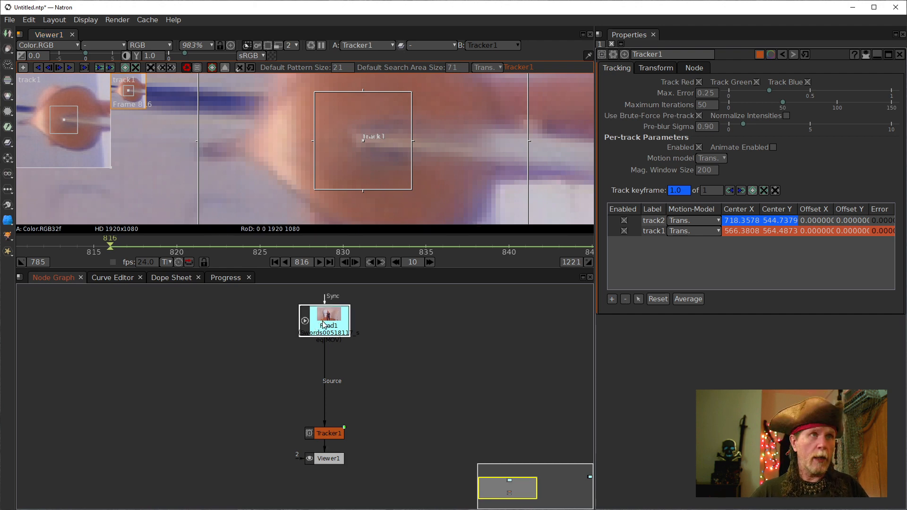
- Insert a Grade node after Read1 with the G shortcut
key("g")
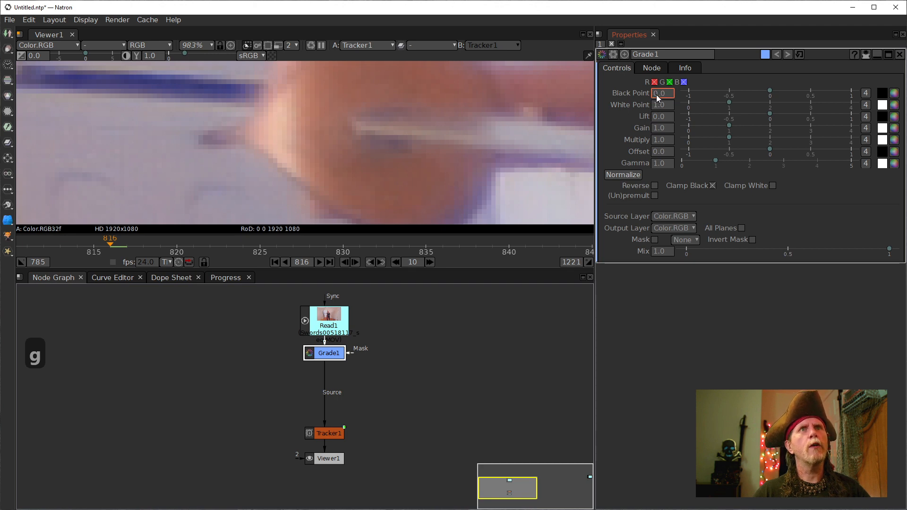
scroll(654, 95, "up", 2)
scroll(654, 95, "down", 1)
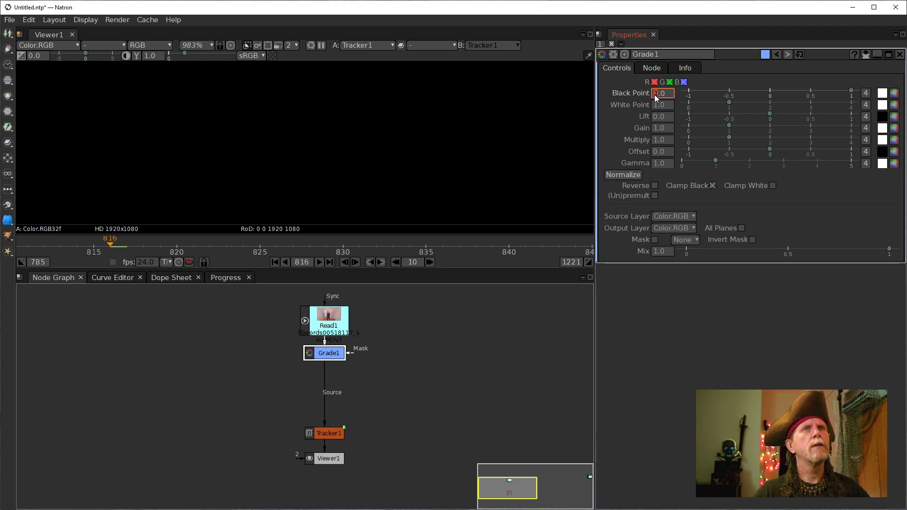
scroll(653, 95, "up", 1)
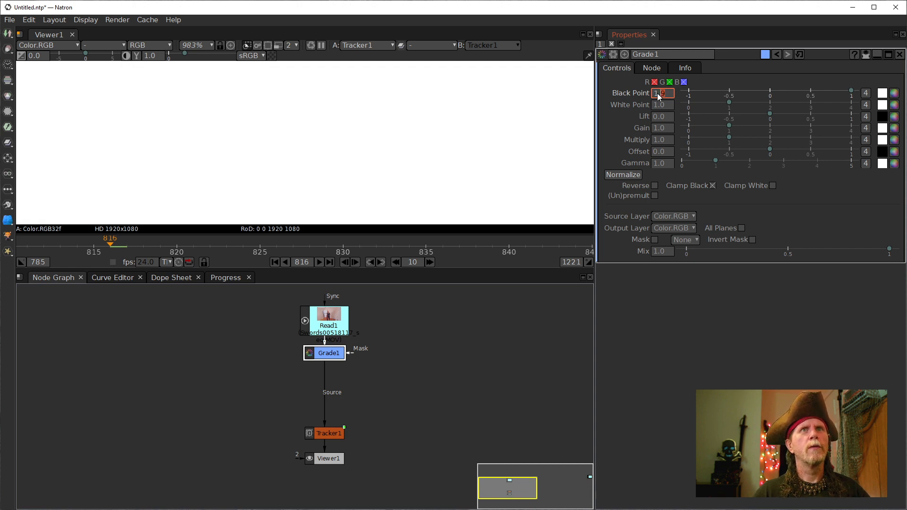
- Set Grade1's Black Point to 0.3 and White Point to 0.35 for harsh contrast
right_click(657, 93)
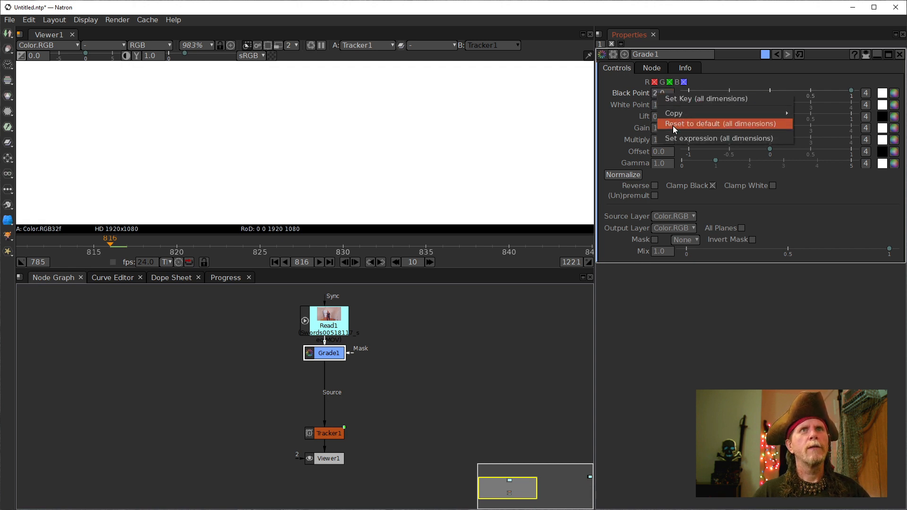
left_click(673, 124)
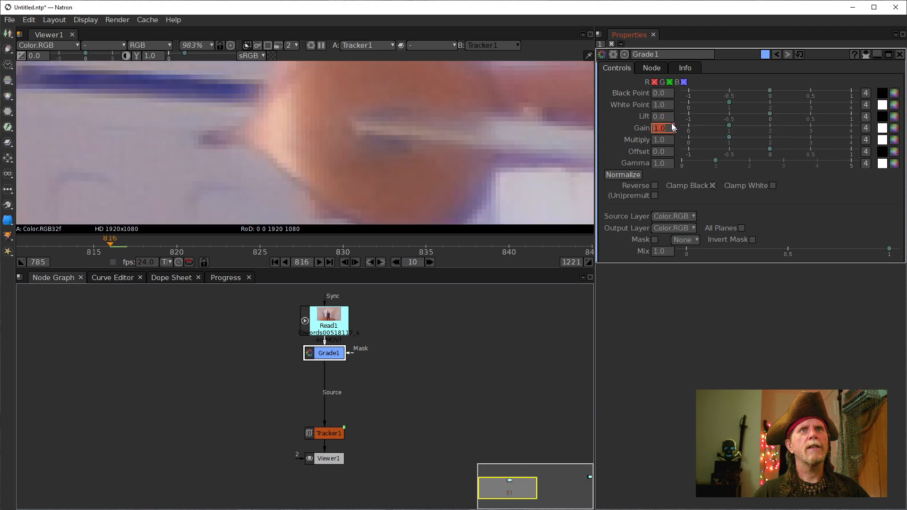
left_click(662, 93)
scroll(662, 93, "down", 2)
scroll(663, 95, "up", 4)
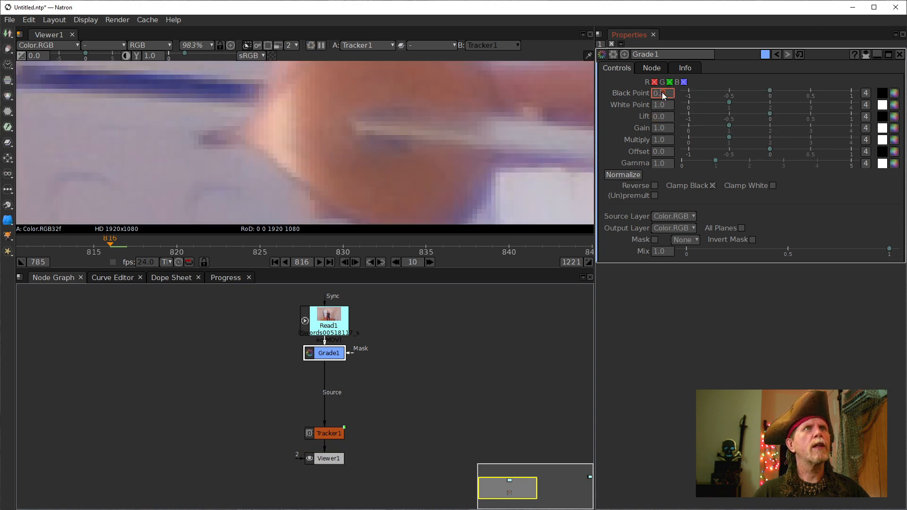
scroll(663, 95, "up", 1)
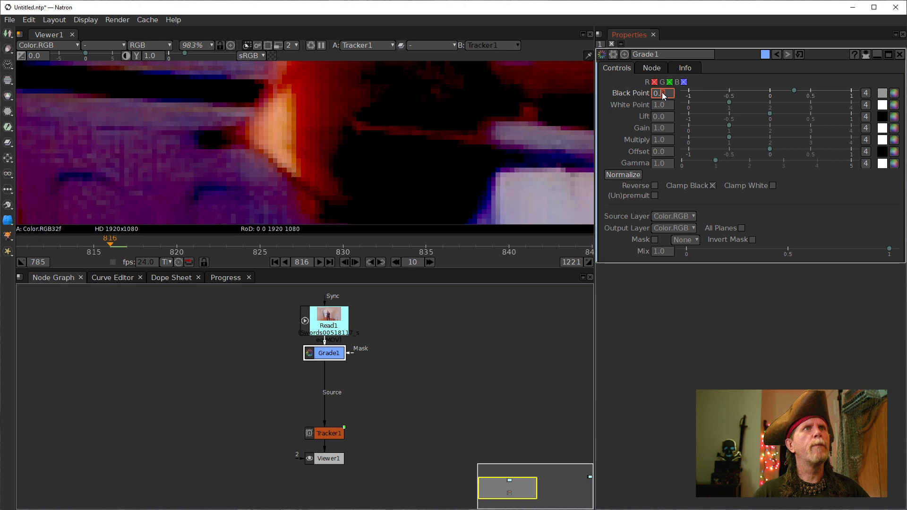
scroll(663, 96, "up", 1)
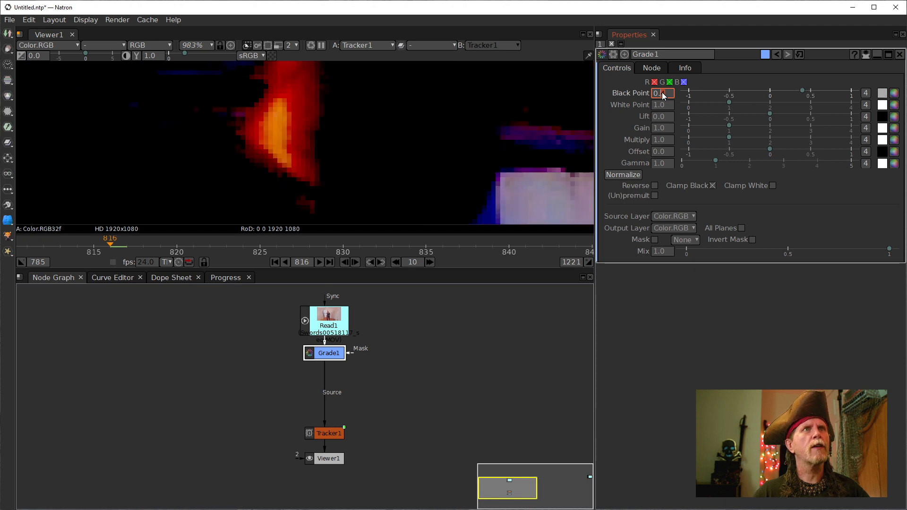
scroll(662, 96, "down", 1)
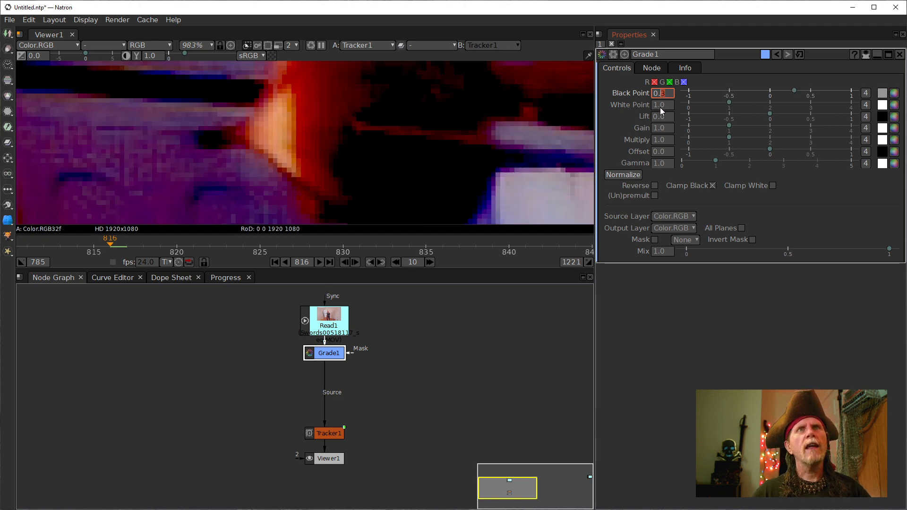
scroll(660, 108, "up", 1)
scroll(660, 107, "up", 1)
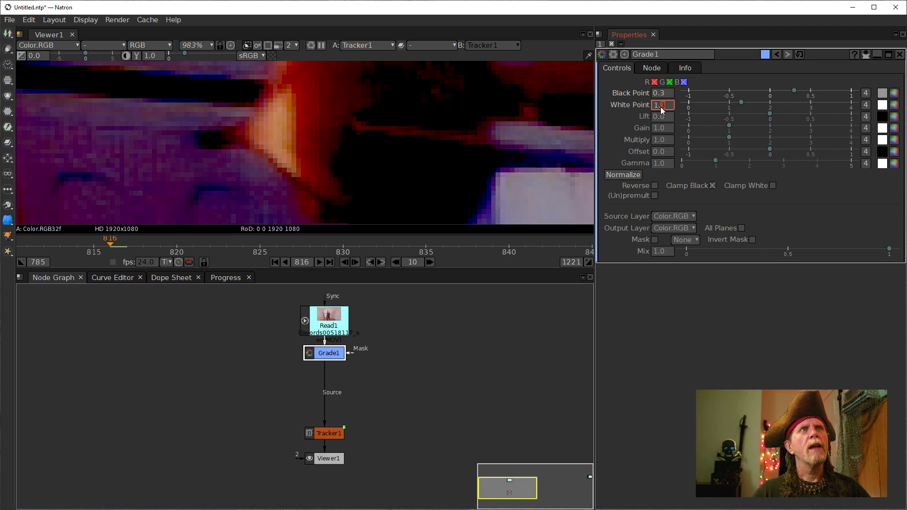
scroll(661, 106, "down", 3)
scroll(660, 106, "down", 6)
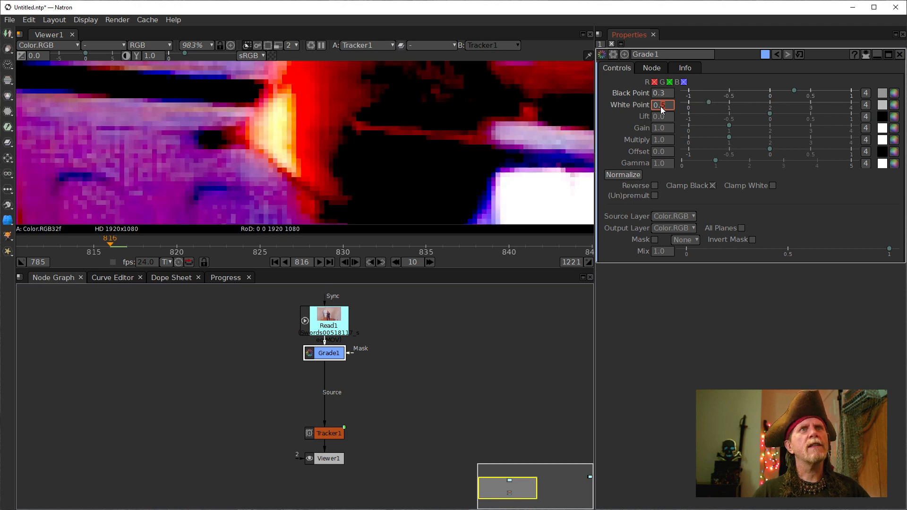
scroll(660, 106, "up", 1)
scroll(660, 106, "down", 1)
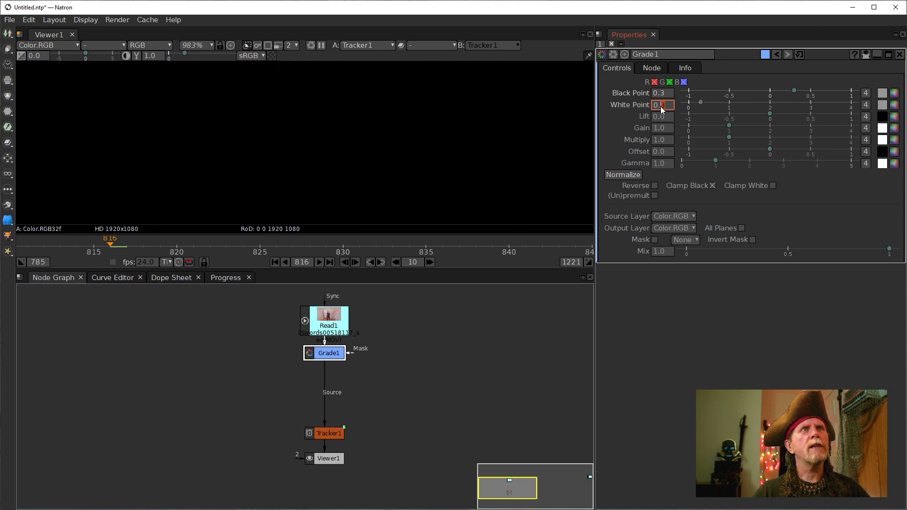
scroll(660, 106, "up", 1)
scroll(666, 105, "down", 1)
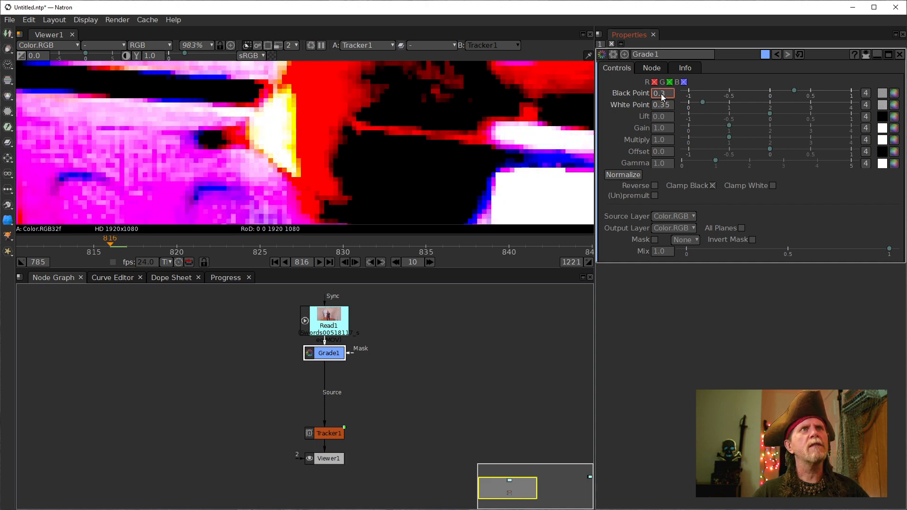
scroll(661, 93, "down", 2)
scroll(661, 93, "up", 3)
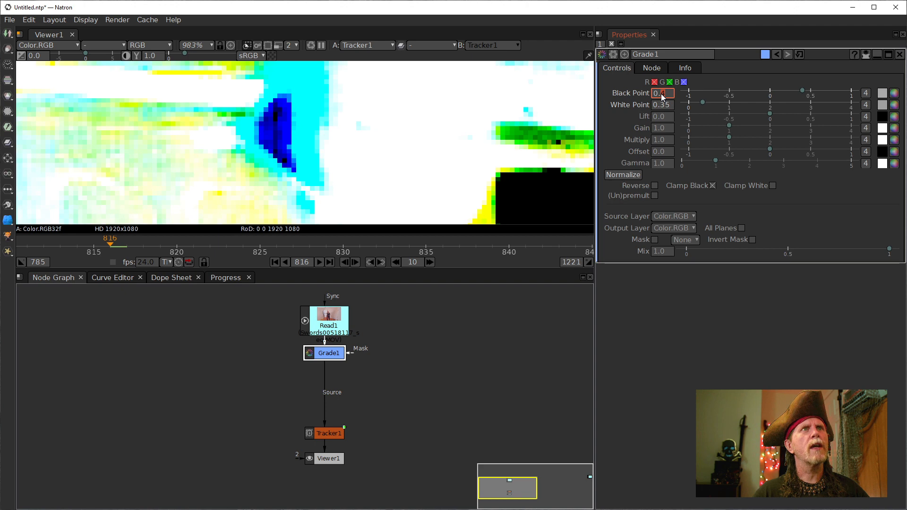
scroll(661, 93, "down", 1)
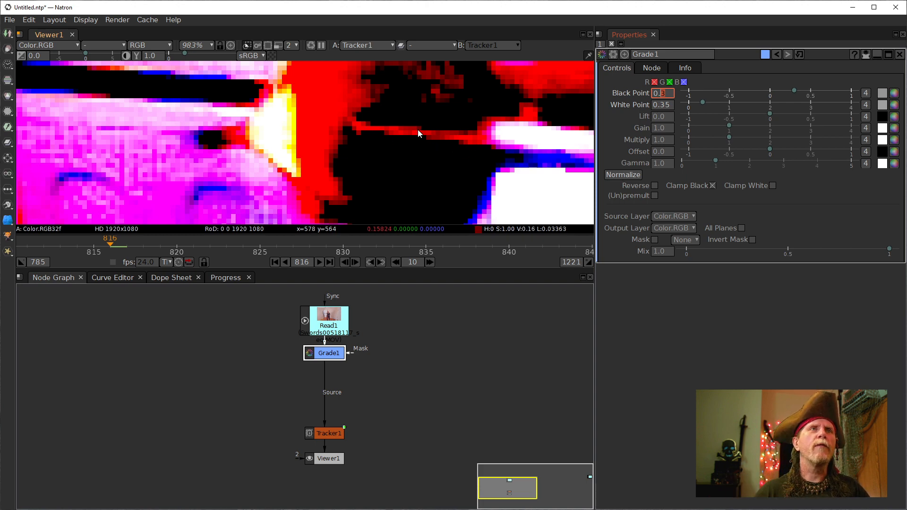
- Reset Grade1's Black Point to 0 and White Point to 1
right_click(663, 93)
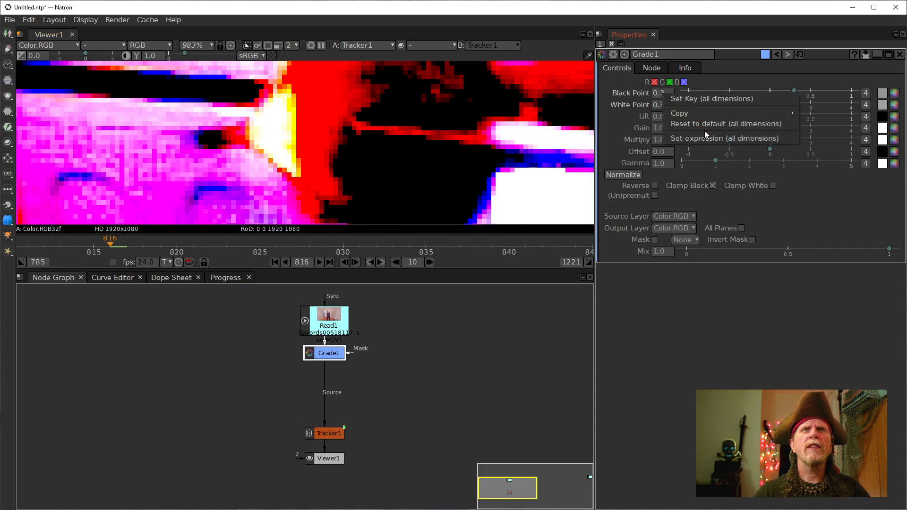
left_click(702, 125)
right_click(664, 104)
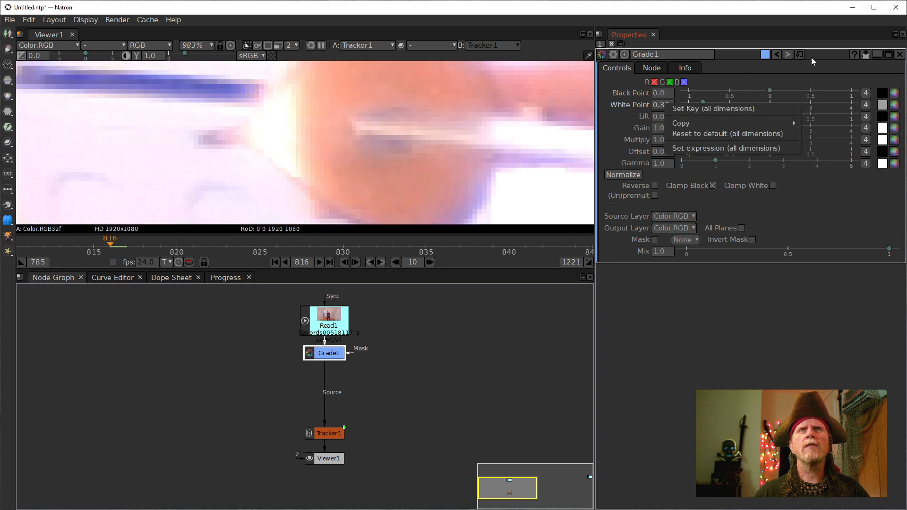
left_click(727, 134)
- Move Grade1 to the left and connect Tracker1's Source directly to Read1
left_click_drag(309, 357, 166, 384)
left_click_drag(281, 387, 332, 316)
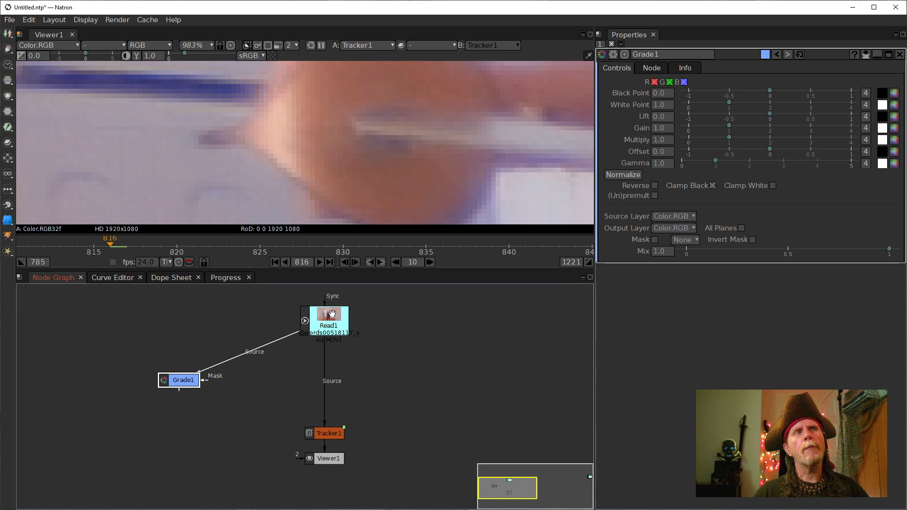
left_click(366, 154)
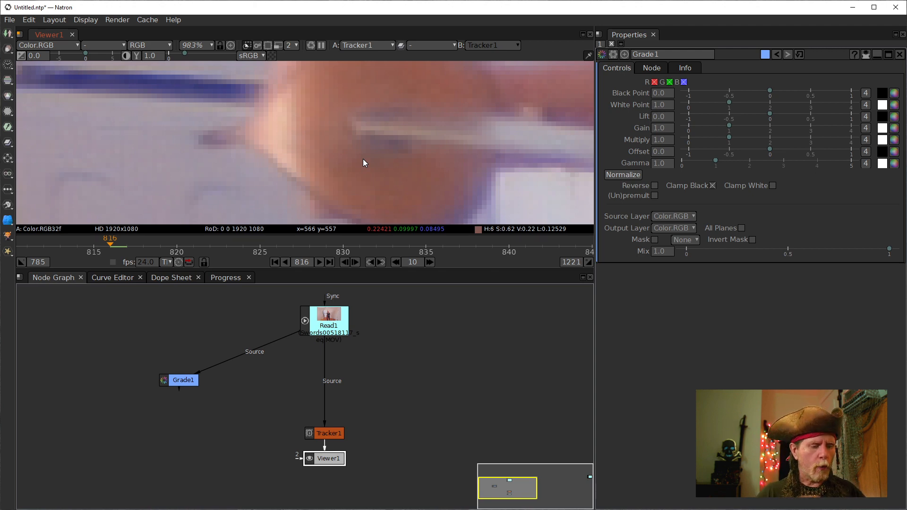
- Compare the red, green and blue channels in the viewer, ending on blue only
key("r")
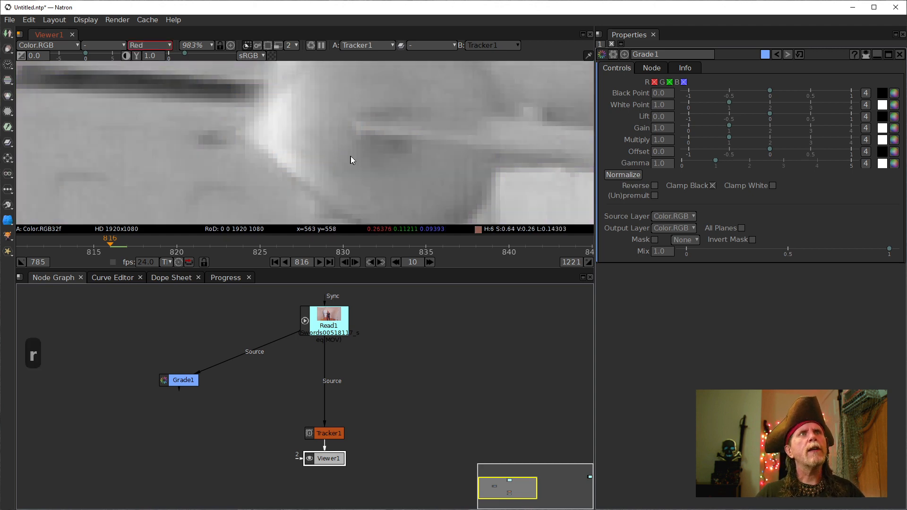
left_click_drag(403, 163, 310, 169)
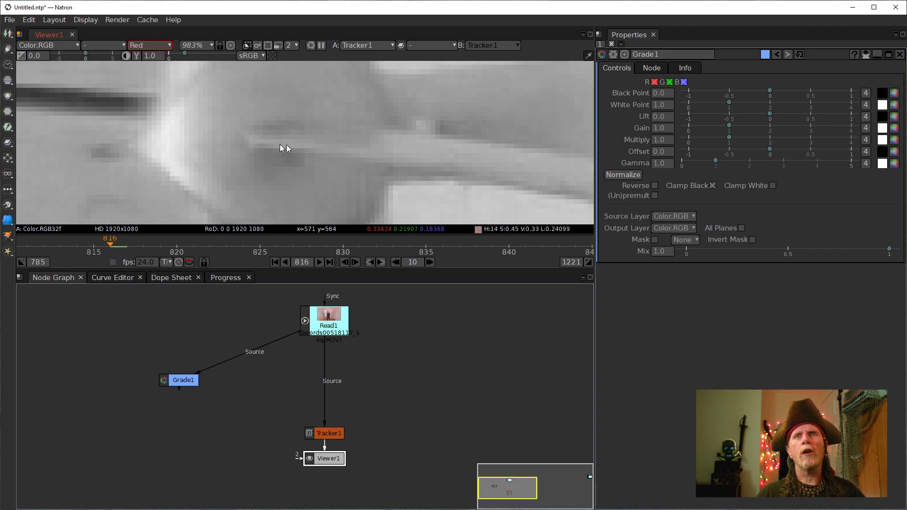
key("g")
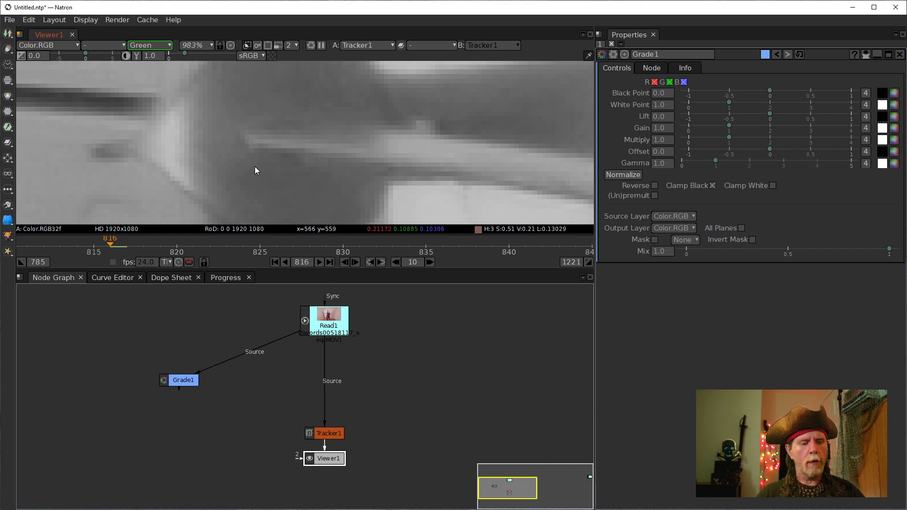
key("b")
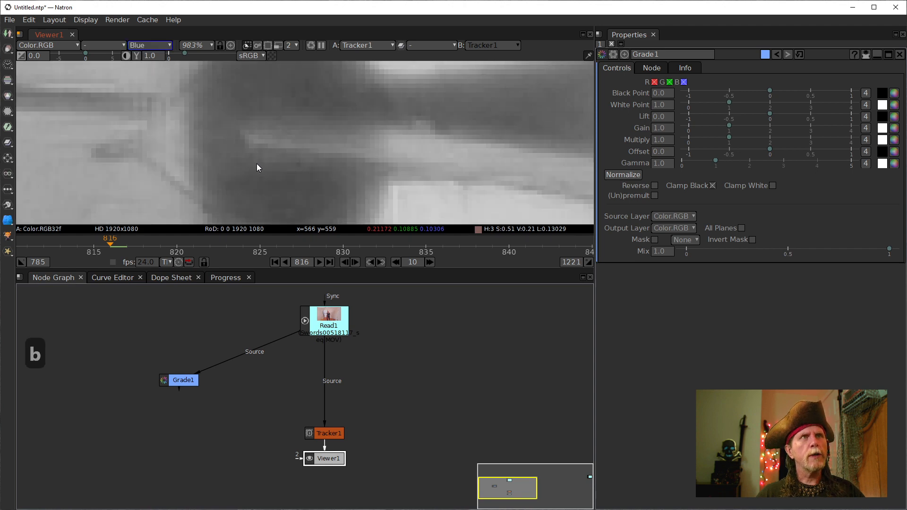
key("g")
key("b")
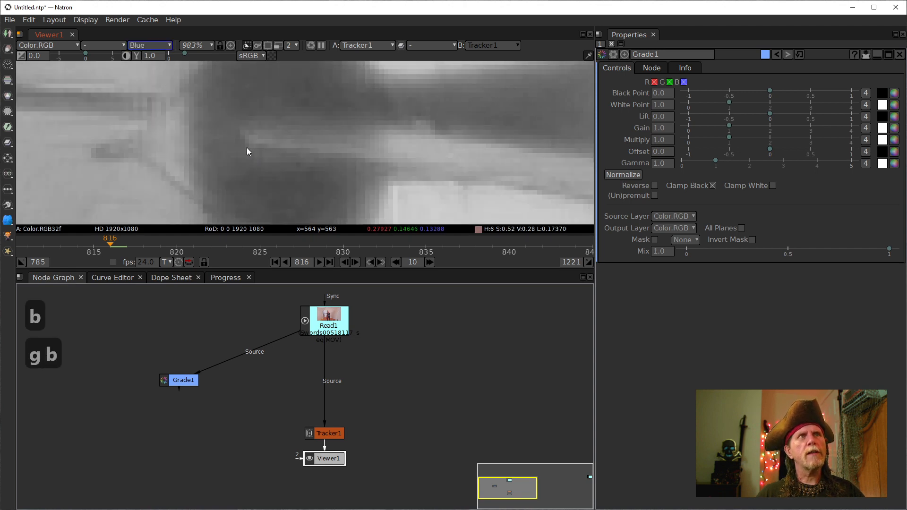
key("g")
key("b")
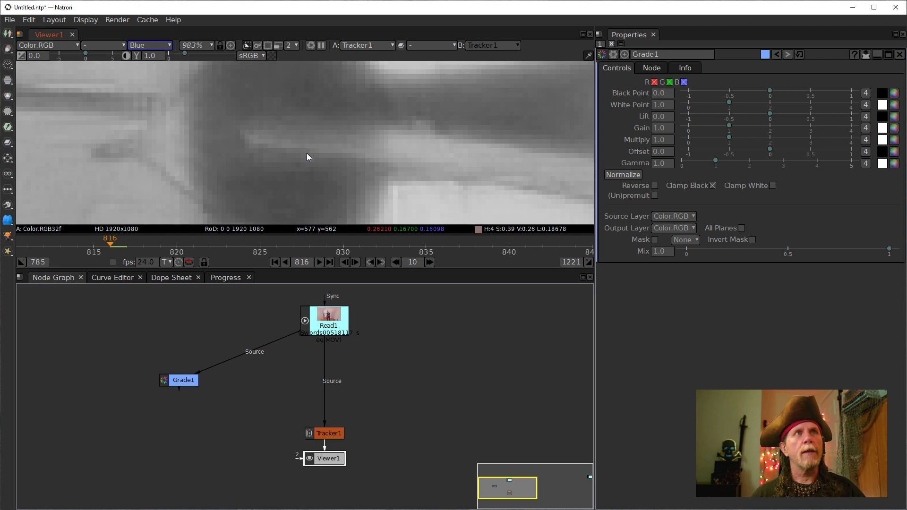
- Create a Shuffle [Channel] node in the Node Graph by searching 'shuff'
left_click(388, 343)
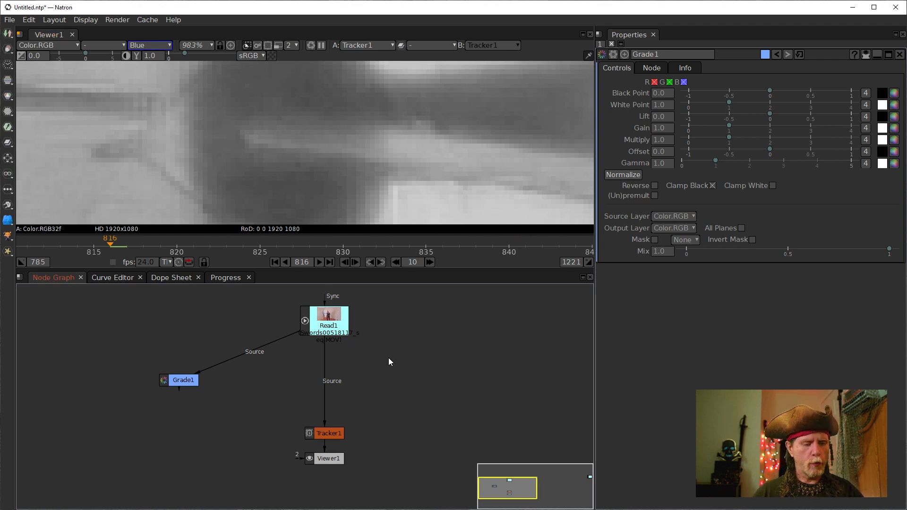
key("Tab")
type("shuff")
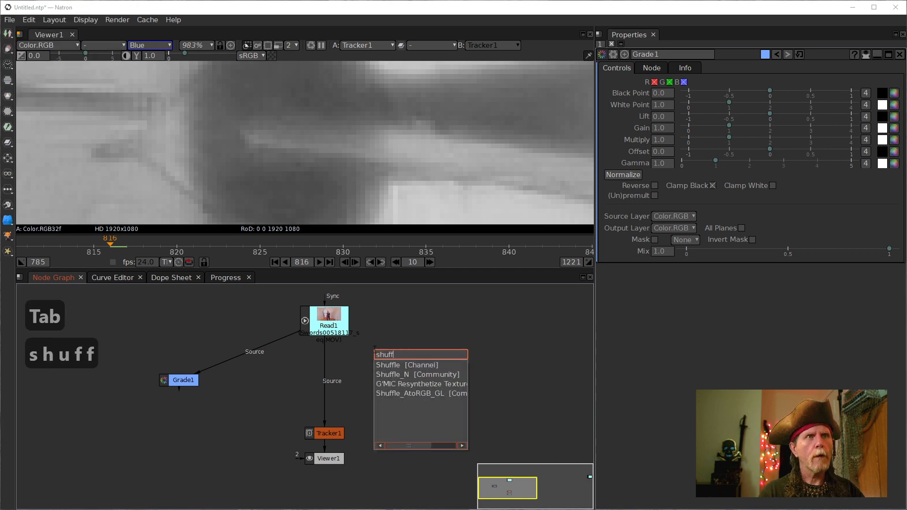
key("Down")
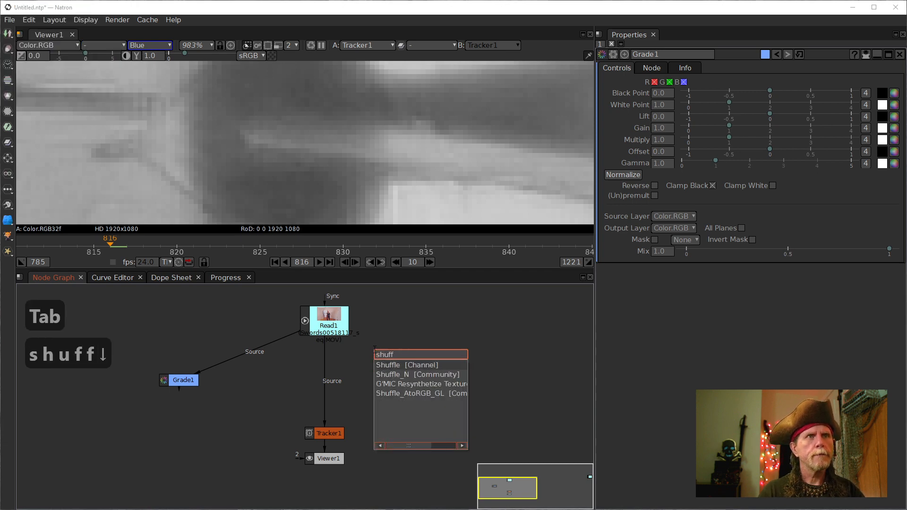
key("Return")
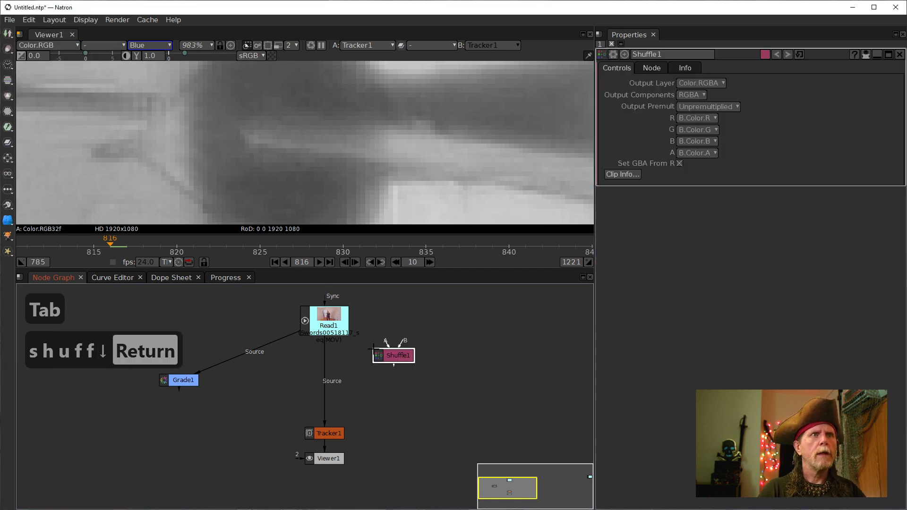
- Set Shuffle1's R and G outputs to B.Color.B
left_click(714, 118)
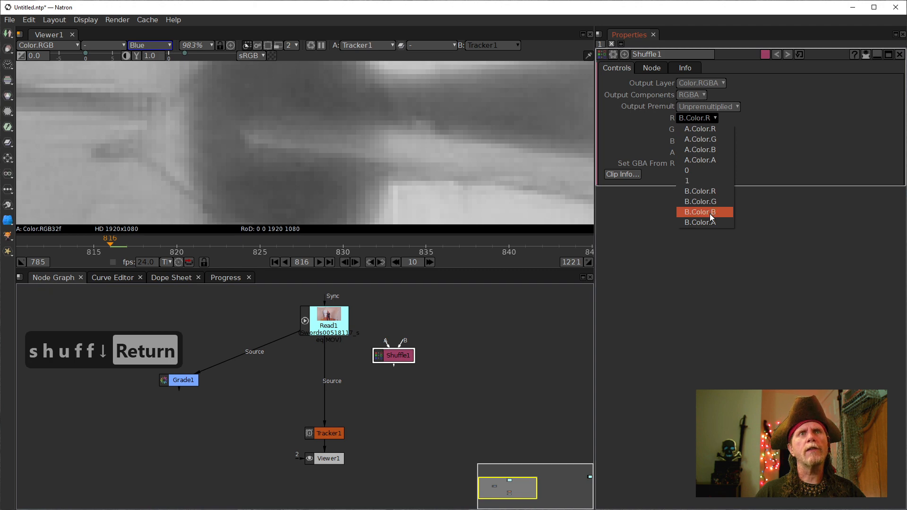
left_click(708, 212)
left_click(701, 129)
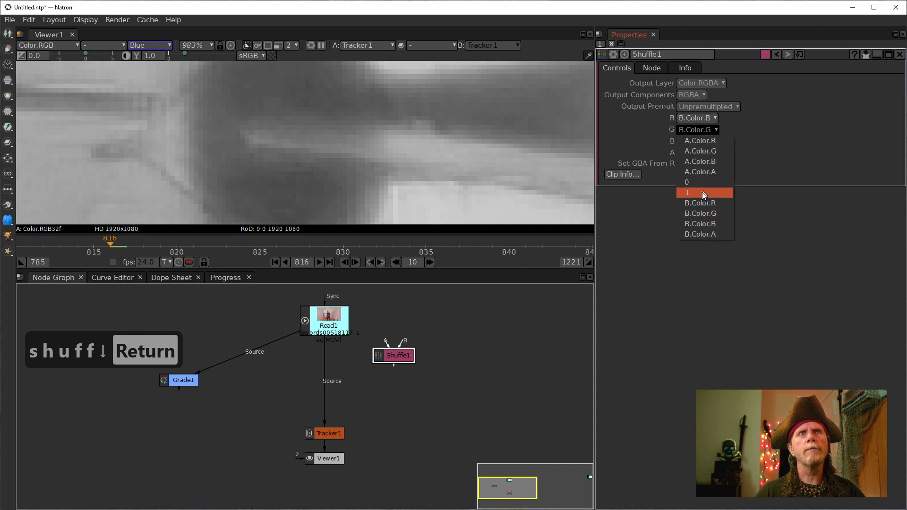
left_click(704, 222)
left_click(406, 343)
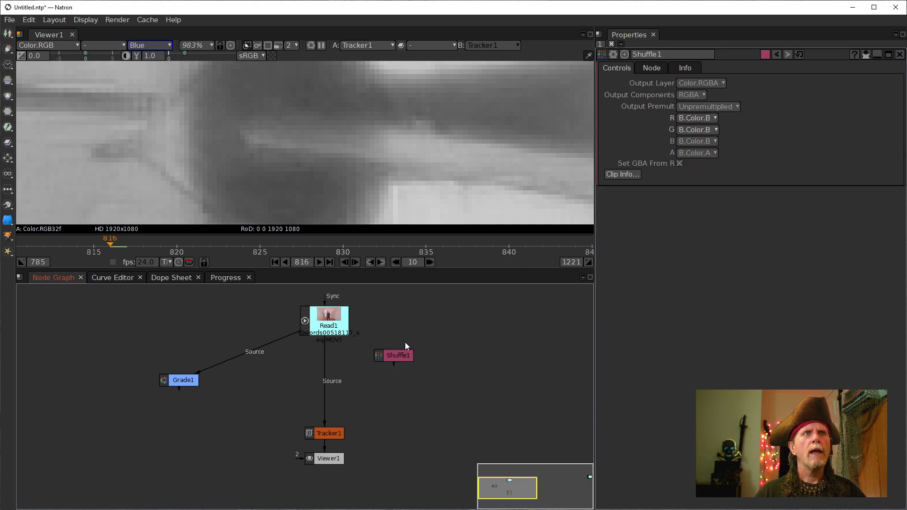
left_click_drag(397, 356, 326, 318)
- Show Shuffle1 in the viewer with all RGB channels and move Viewer1 below it
key("1")
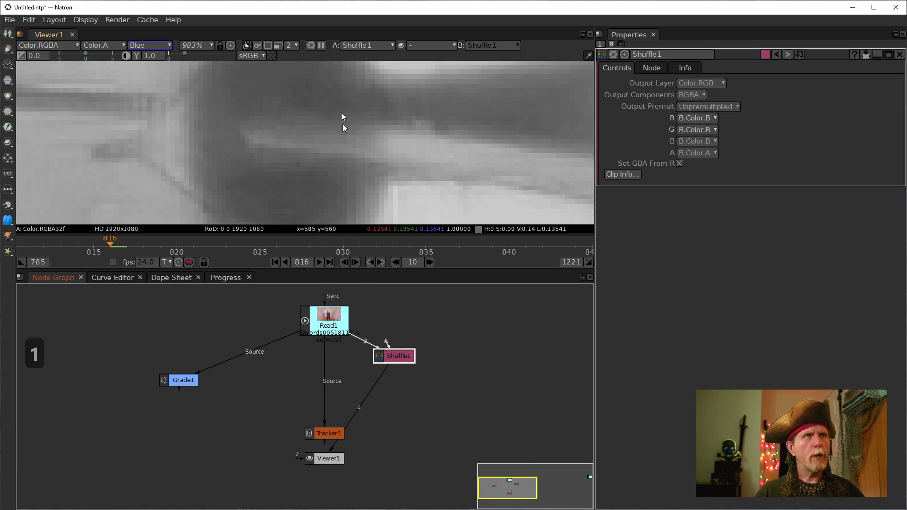
key("b")
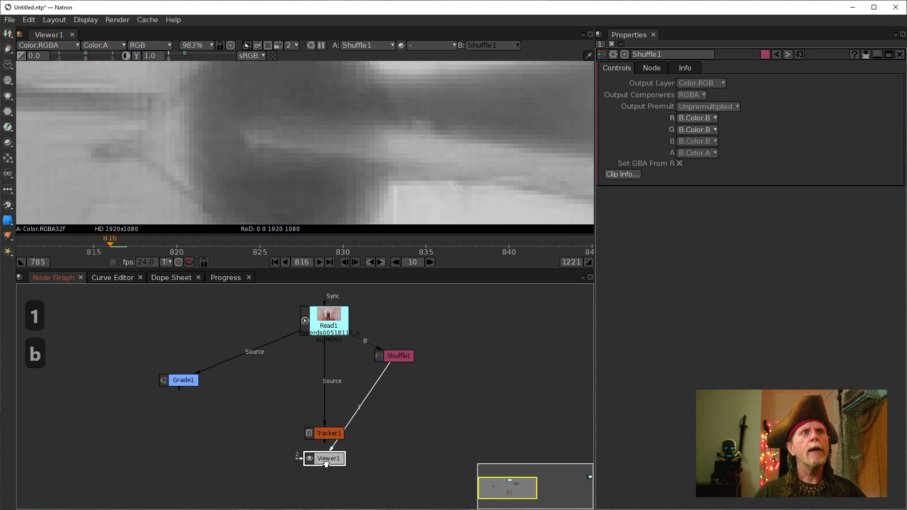
left_click_drag(326, 458, 396, 451)
left_click(396, 356)
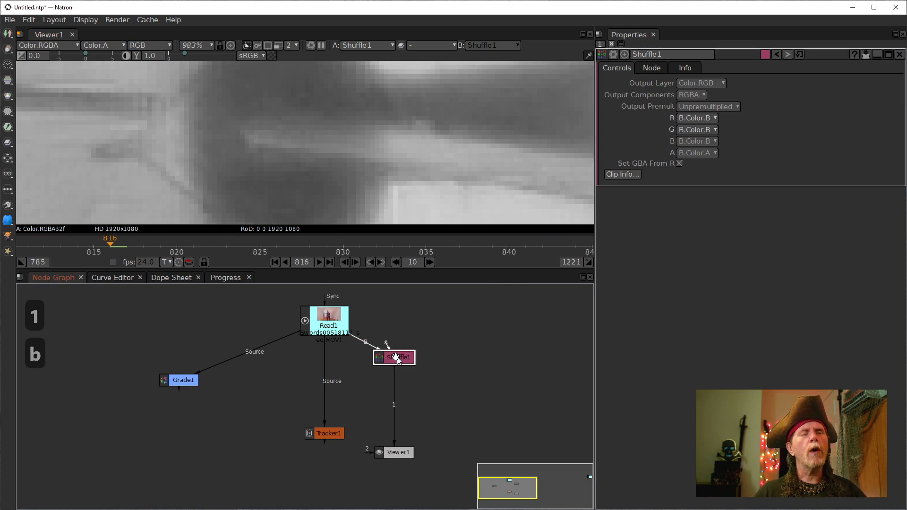
- Wire Shuffle1 into Grade1's Source and Grade1 into Viewer1, then show Grade1's settings
left_click_drag(181, 380, 399, 357)
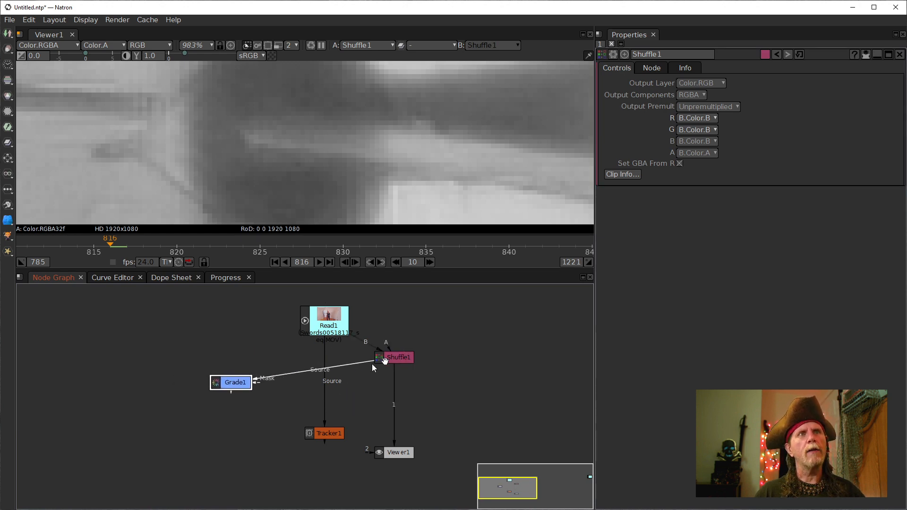
left_click_drag(235, 382, 387, 390)
left_click_drag(394, 423, 384, 391)
double_click(384, 391)
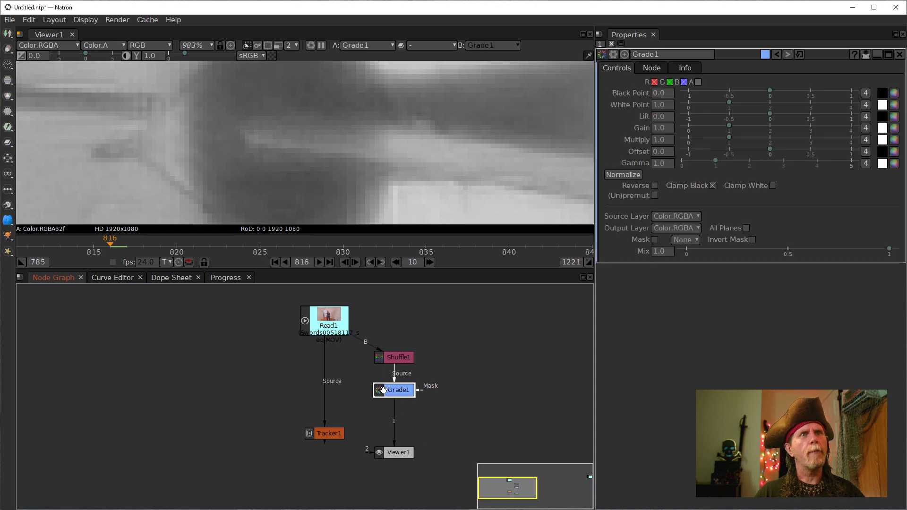
- Roughly adjust Grade1's Black Point value up and down
left_click(661, 93)
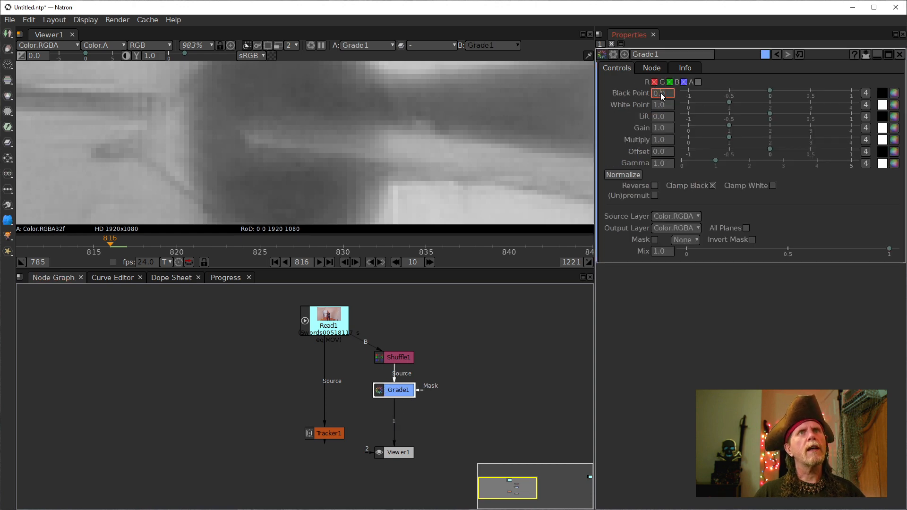
scroll(660, 94, "up", 1)
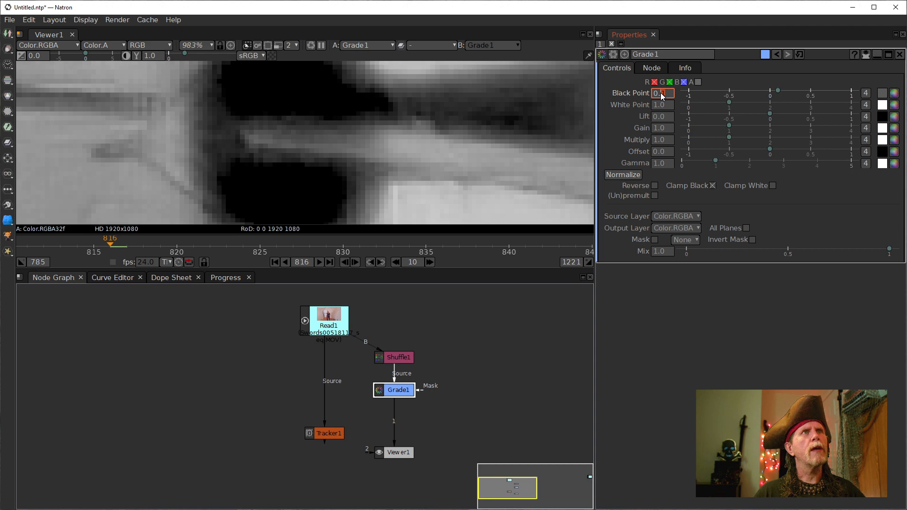
scroll(661, 94, "up", 1)
scroll(660, 95, "down", 1)
scroll(662, 96, "up", 1)
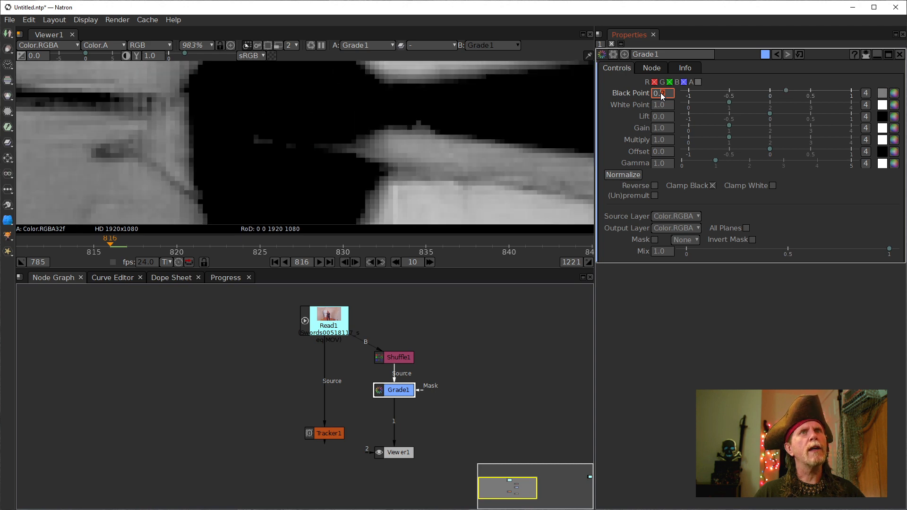
scroll(662, 96, "down", 1)
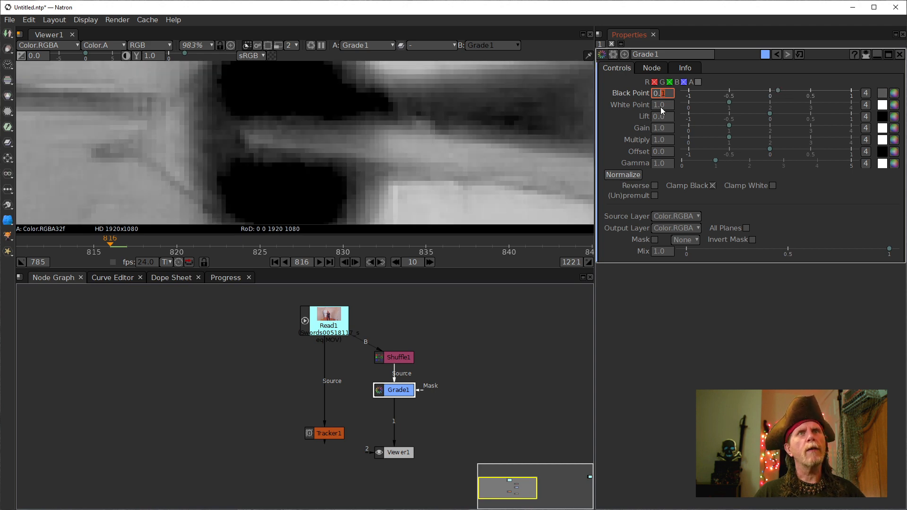
- Lower Grade1's White Point to 0.5 and fine-tune the Black Point to 0.13
left_click(662, 106)
scroll(662, 107, "down", 5)
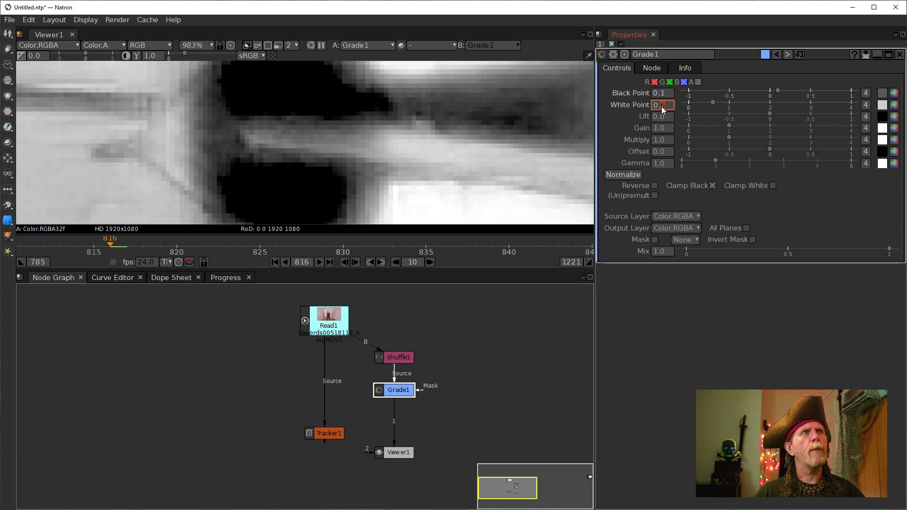
left_click(662, 94)
left_click(665, 93)
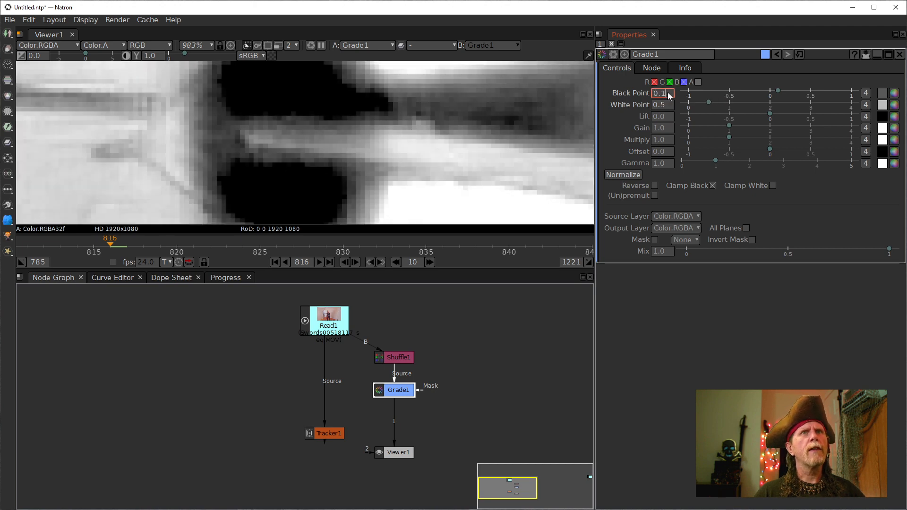
scroll(667, 93, "up", 1)
scroll(669, 94, "up", 2)
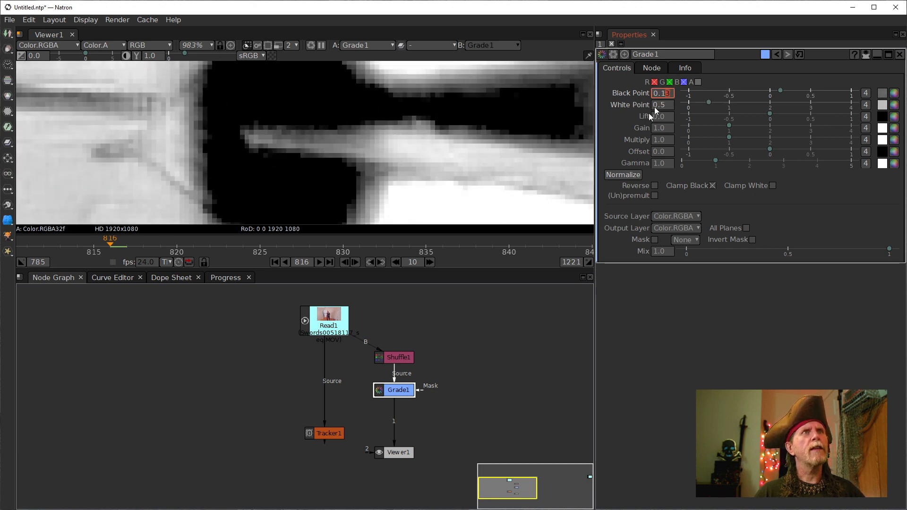
scroll(233, 132, "down", 5)
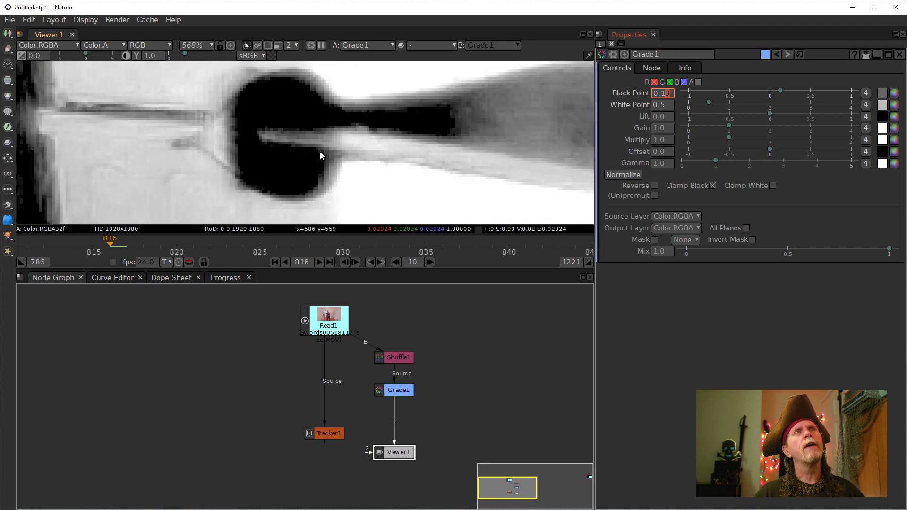
scroll(288, 164, "up", 3)
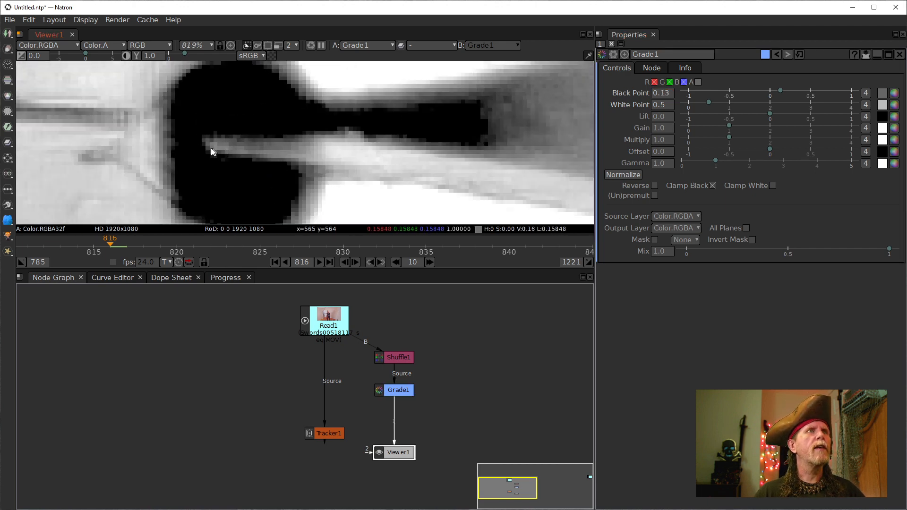
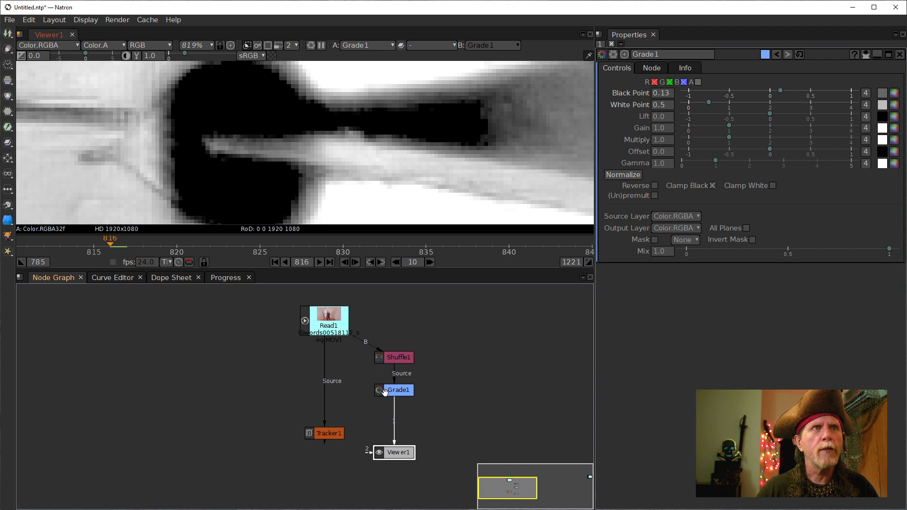
- Reconnect Viewer1 from Grade1 to Read1 and move Viewer1 to the left of the tree
left_click_drag(405, 441, 333, 333)
left_click_drag(390, 449, 233, 393)
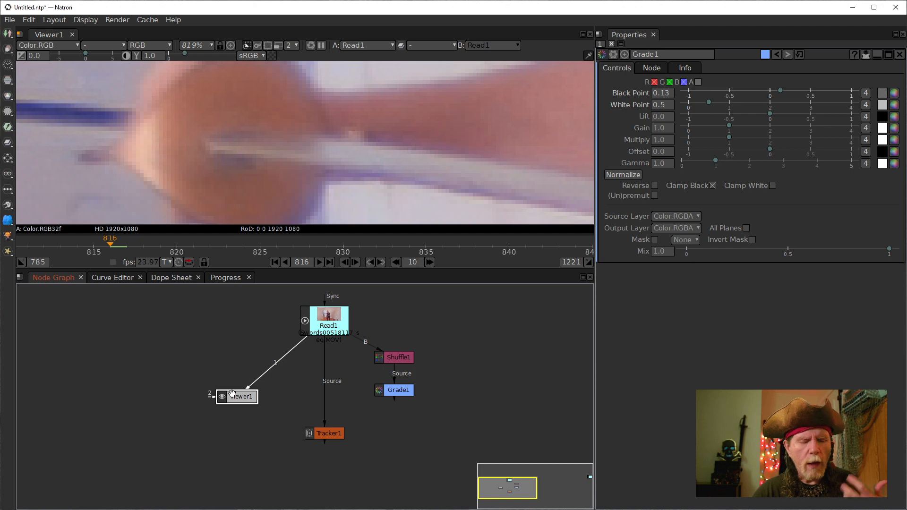
- Bring up the node menu's Color > Transform list with RGBToYCbCr709 and LabToXYZ
right_click(258, 319)
mouse_move(343, 225)
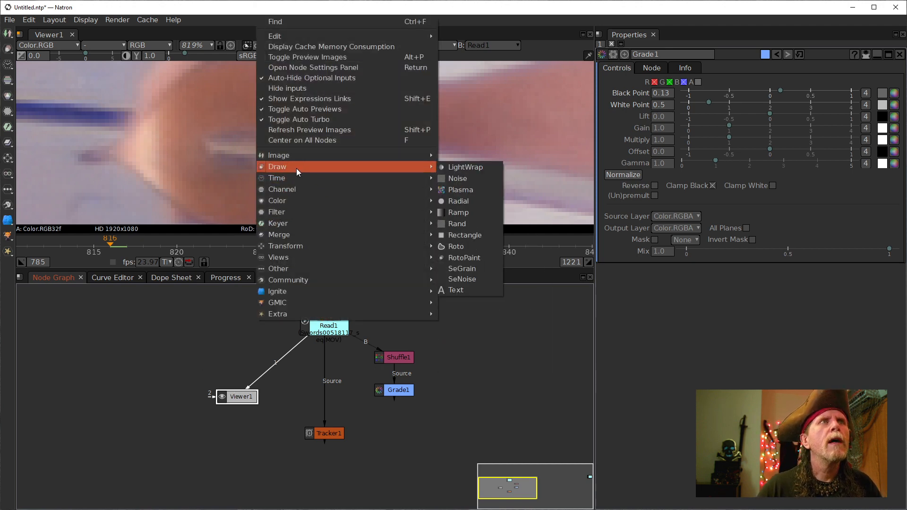
mouse_move(294, 202)
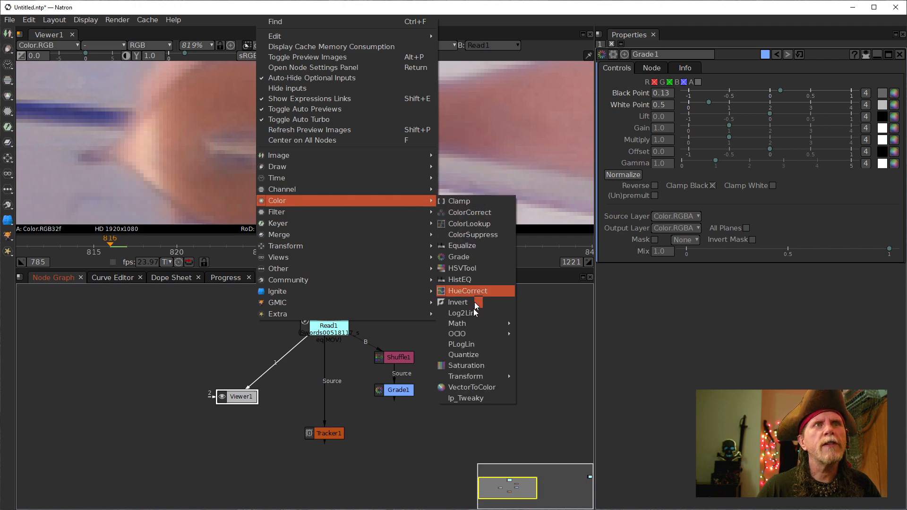
mouse_move(462, 376)
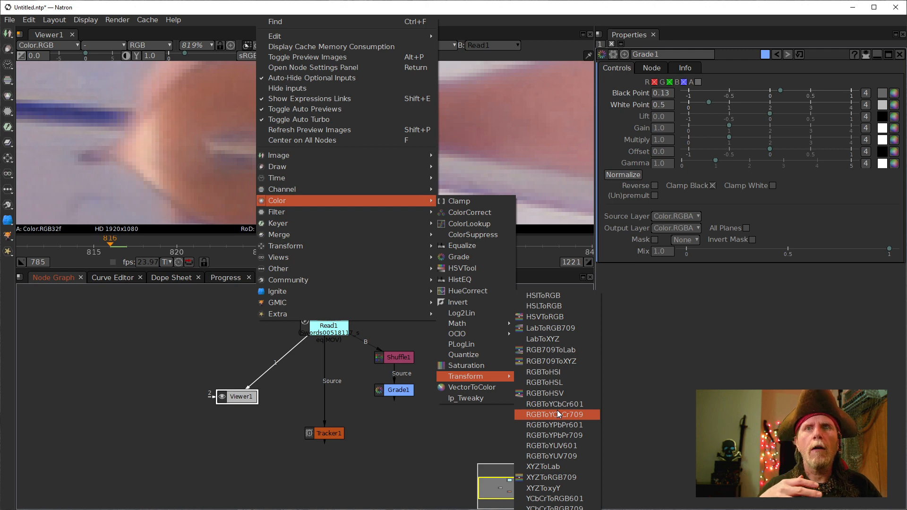
- Add an RGB709ToLab node fed by Read1 and show its output in Viewer1
left_click(551, 349)
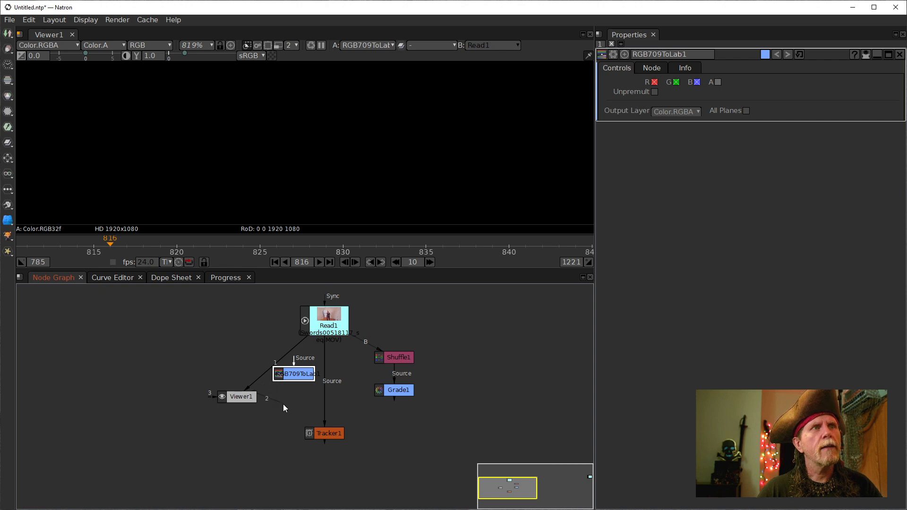
left_click_drag(294, 360, 326, 331)
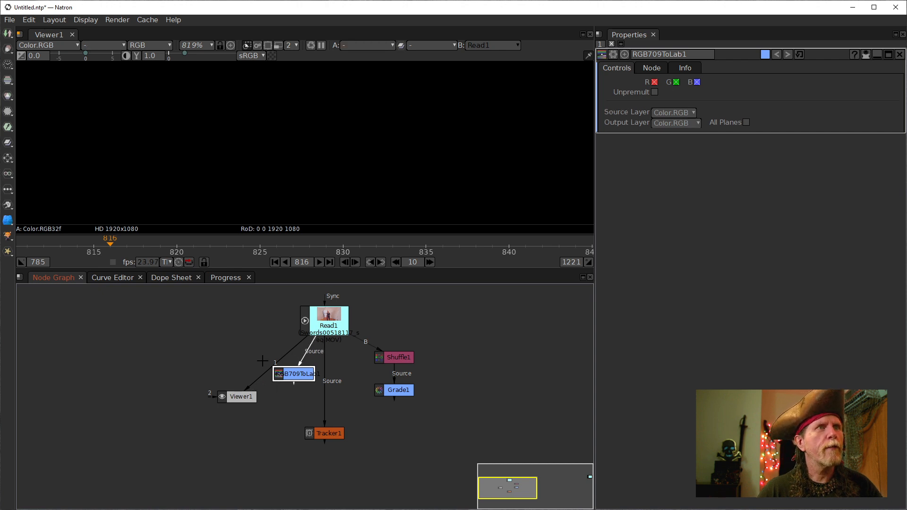
key("1")
left_click_drag(293, 377, 277, 359)
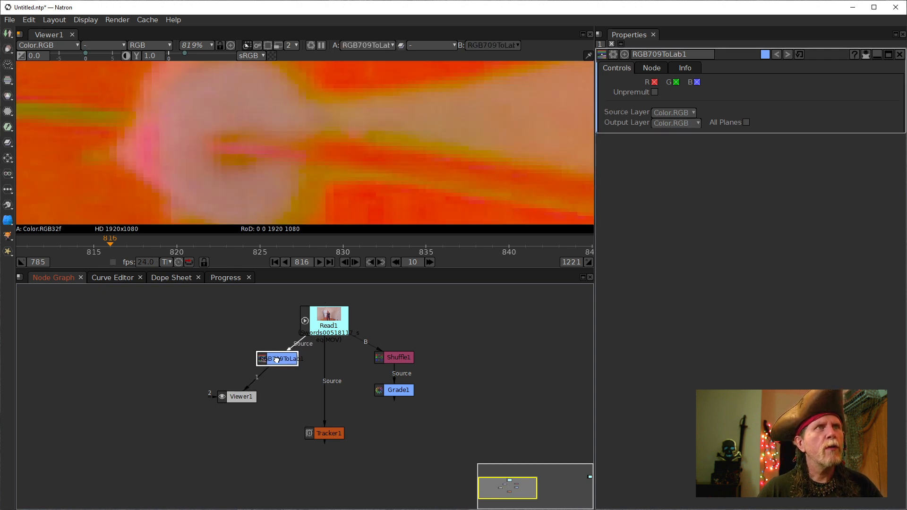
- Zoom in on the hand and sword and show only the red (Lab lightness) channel
scroll(325, 151, "down", 5)
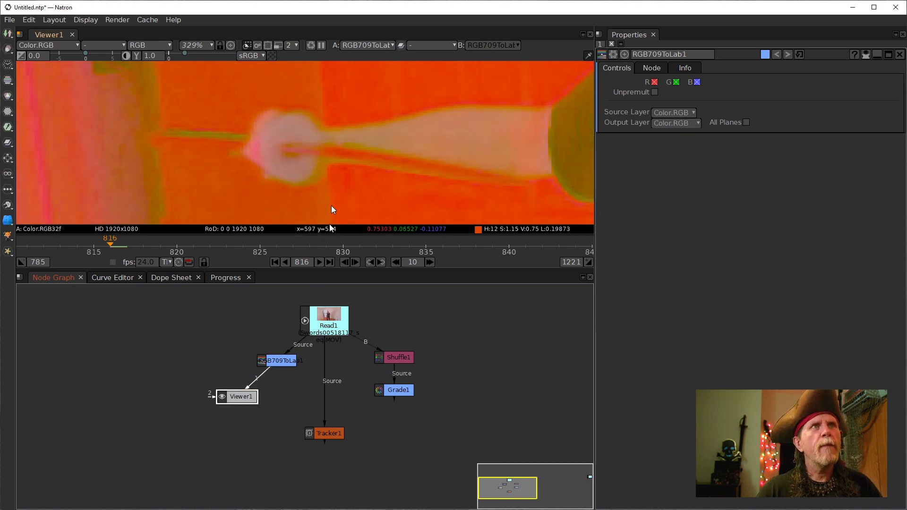
scroll(343, 153, "down", 6)
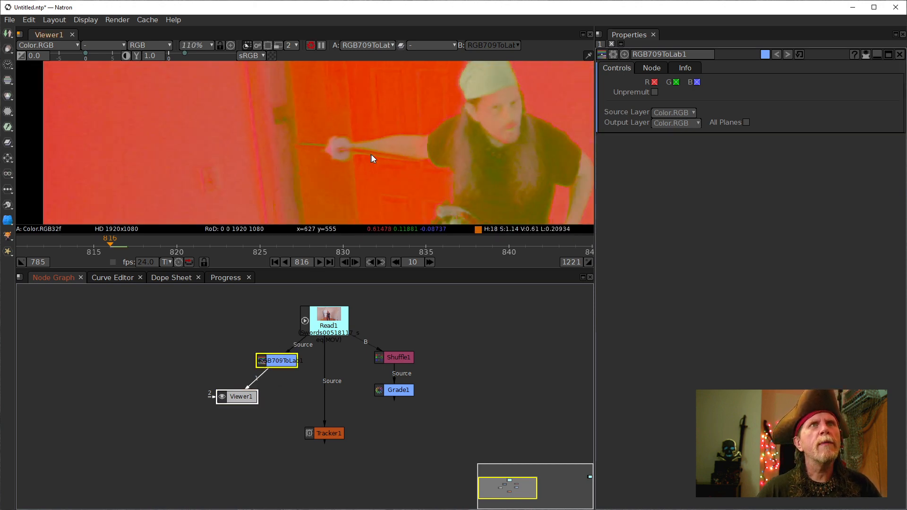
left_click_drag(371, 155, 298, 154)
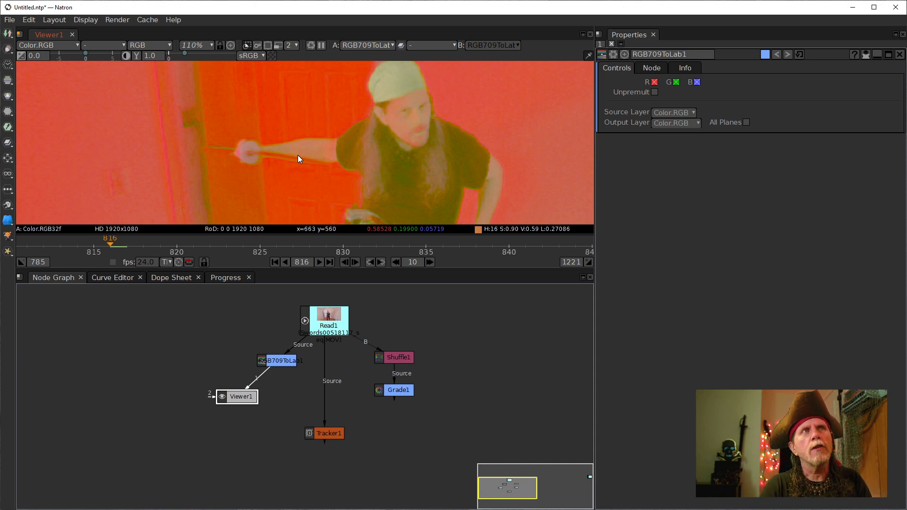
scroll(258, 158, "up", 6)
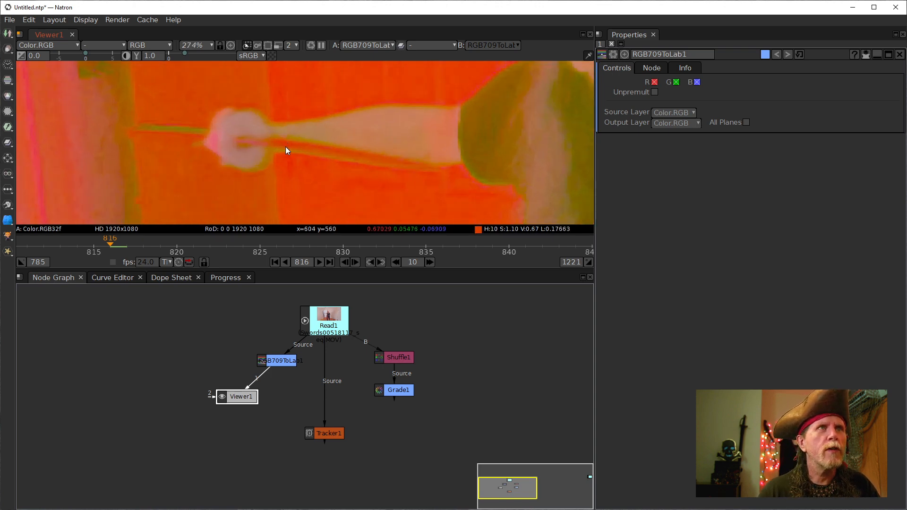
scroll(289, 161, "up", 1)
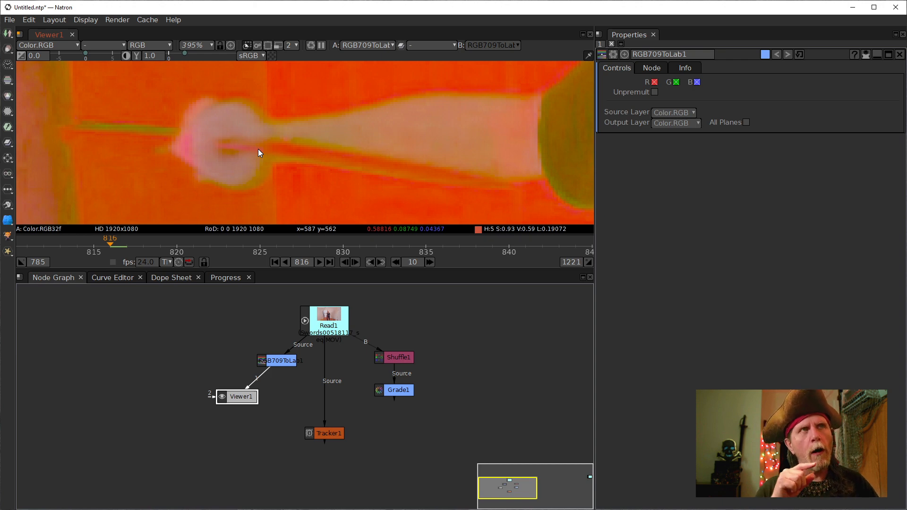
key("r")
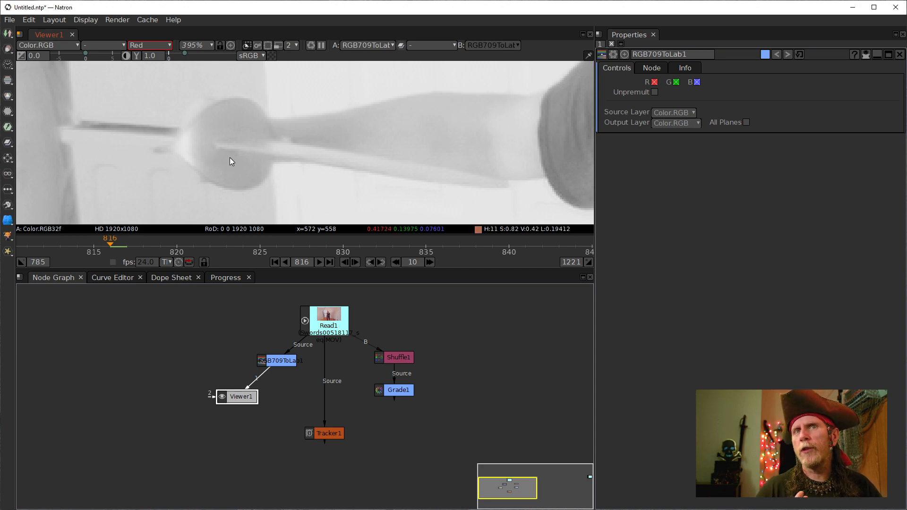
scroll(229, 159, "down", 6)
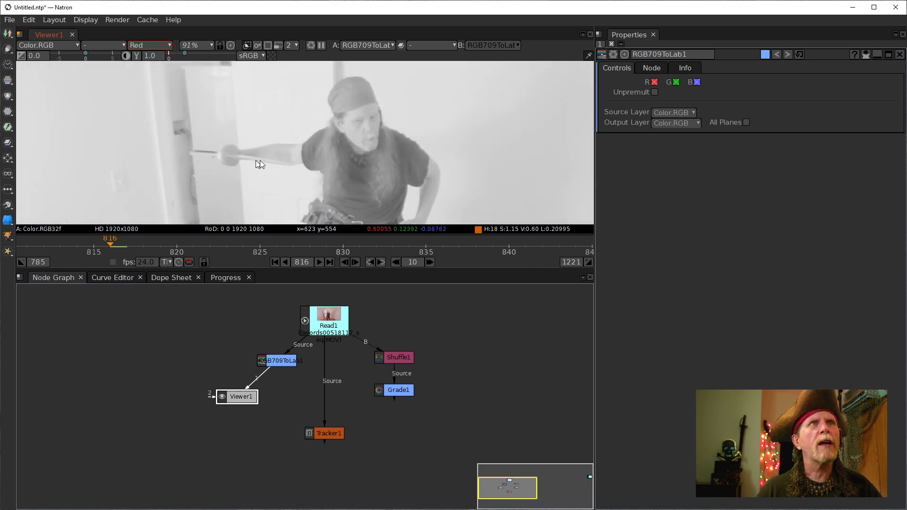
scroll(260, 160, "up", 3)
scroll(250, 163, "up", 5)
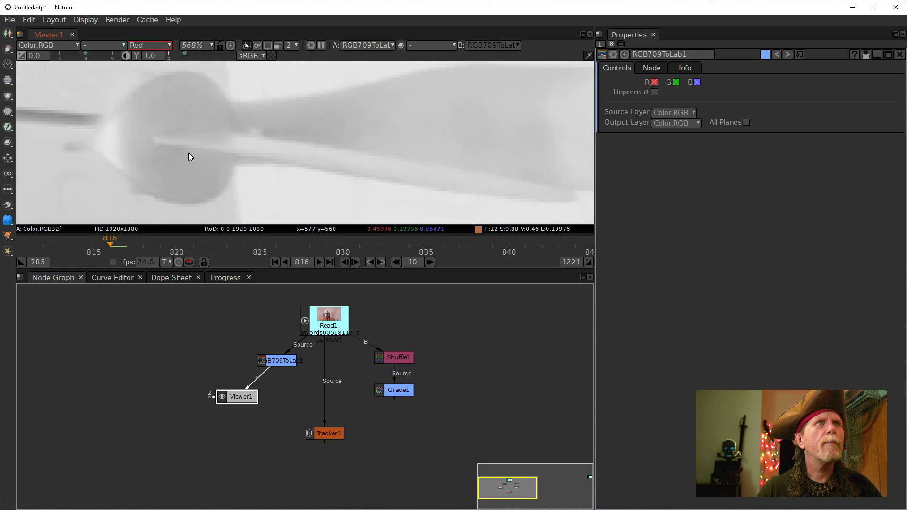
left_click_drag(181, 141, 250, 155)
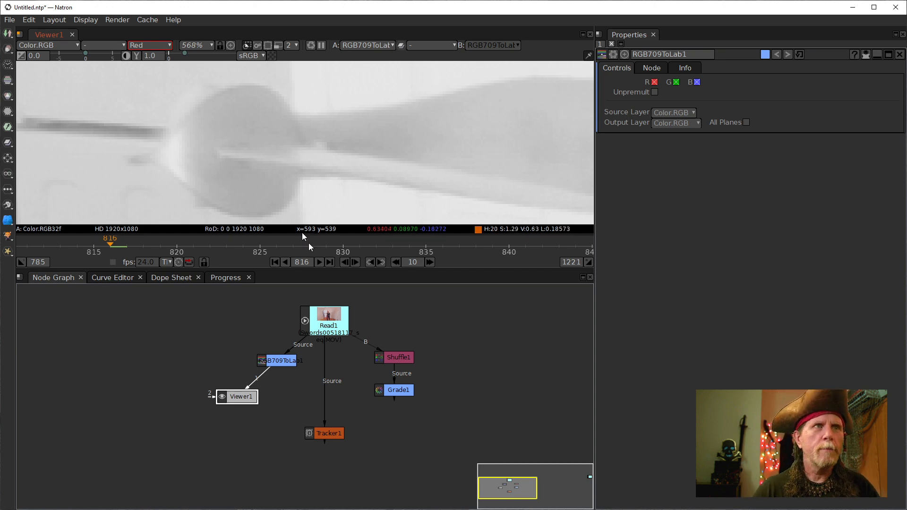
left_click(281, 363)
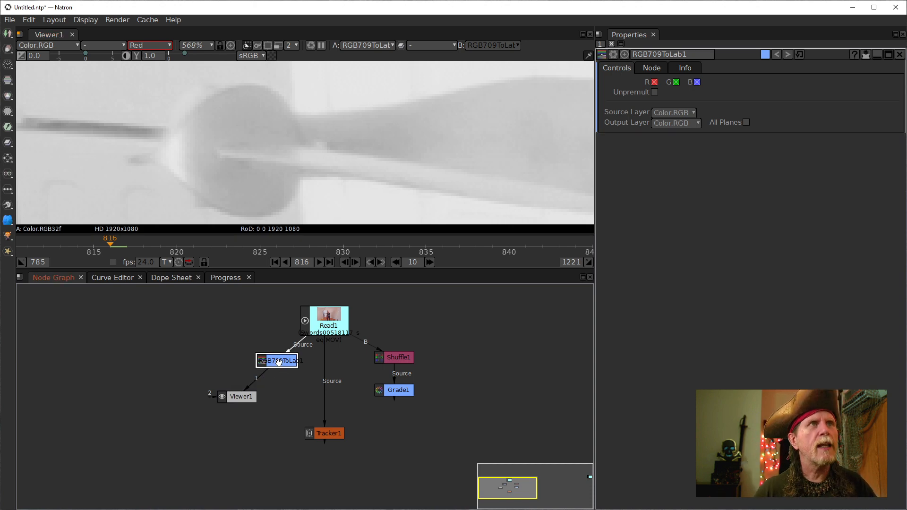
- Switch the viewer to the green (Lab a) channel
key("a")
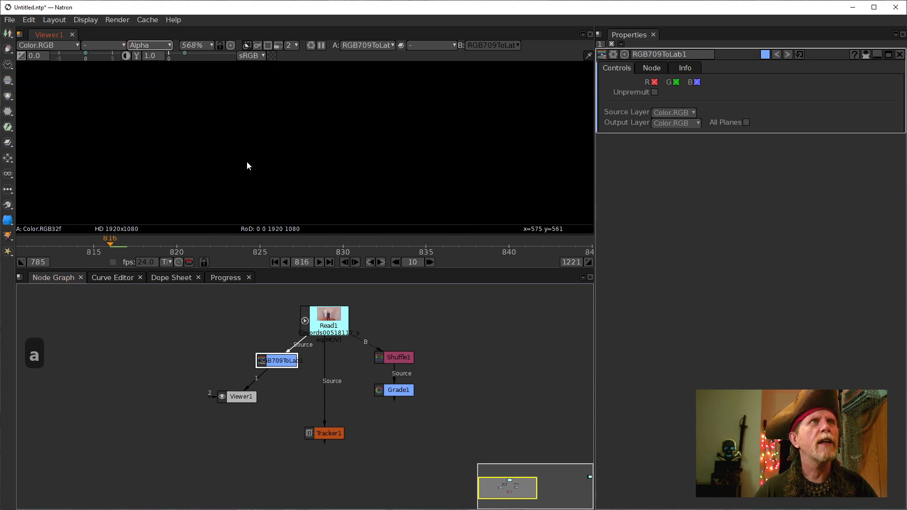
key("a")
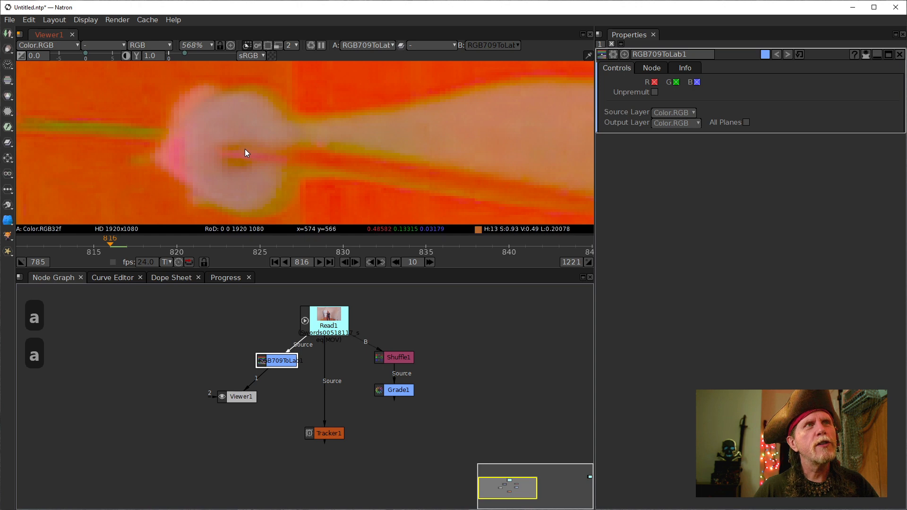
key("g")
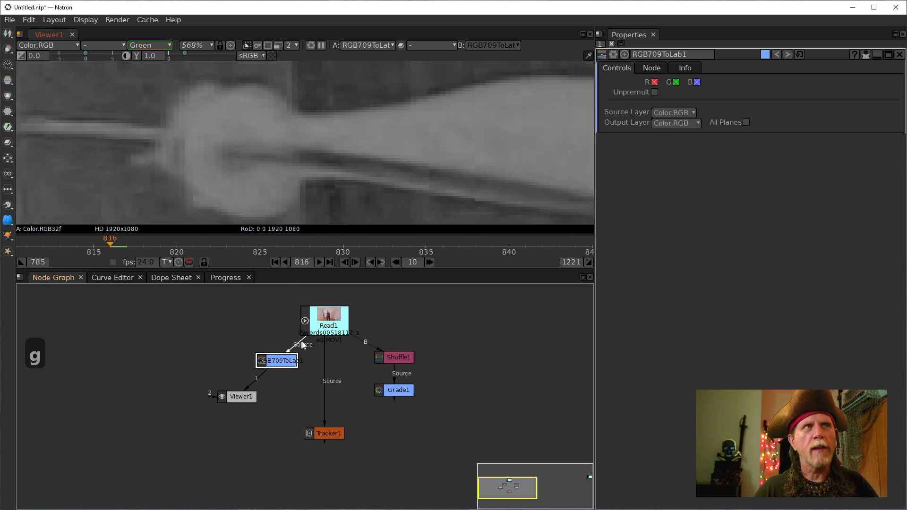
- Inspect the sword hilt up close, then clone Grade1 with Alt+C to create Grade1_2
left_click_drag(309, 159, 216, 121)
scroll(217, 125, "down", 1)
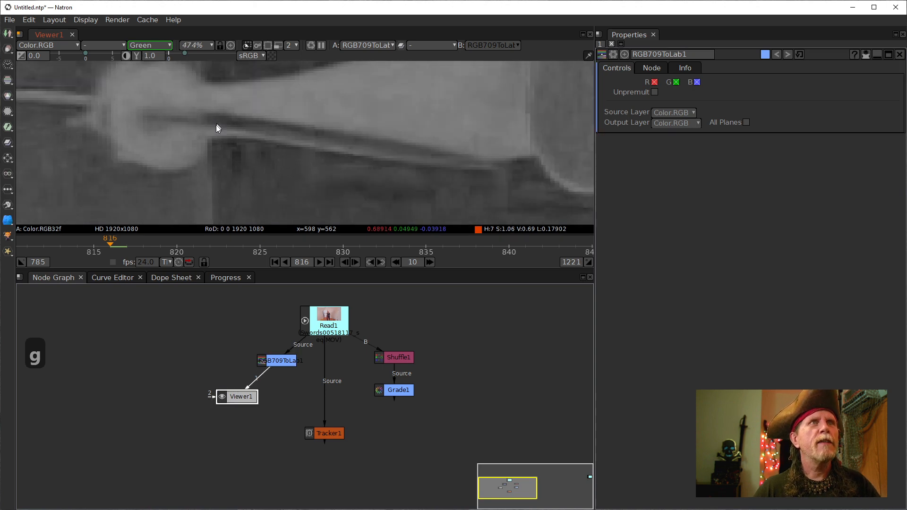
scroll(216, 125, "down", 5)
scroll(290, 164, "up", 3)
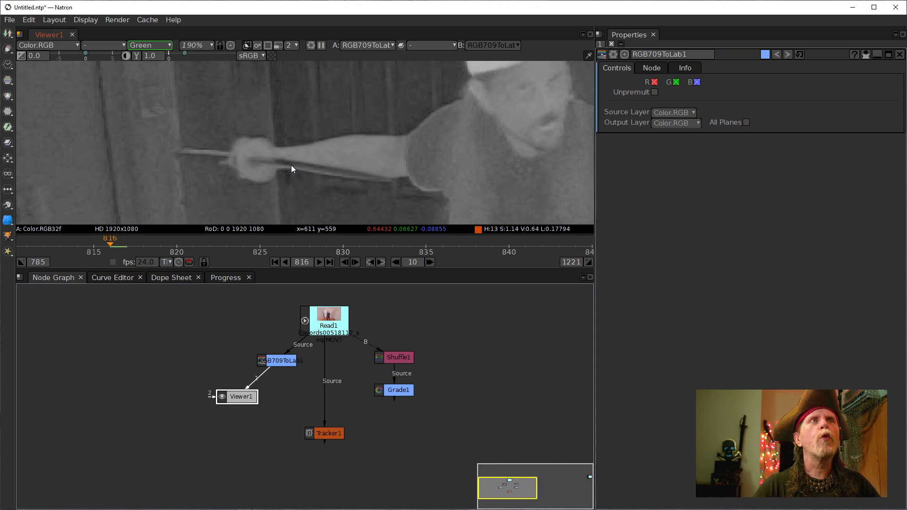
scroll(265, 168, "up", 2)
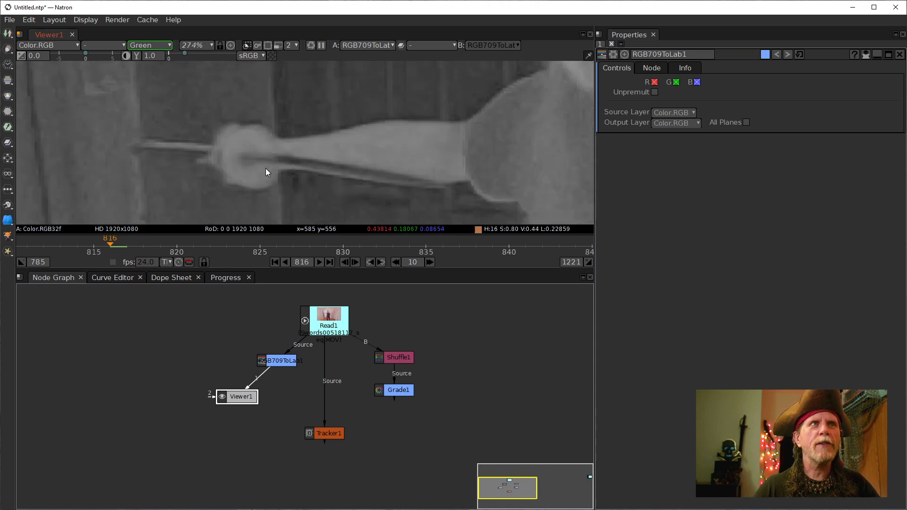
scroll(314, 172, "up", 5)
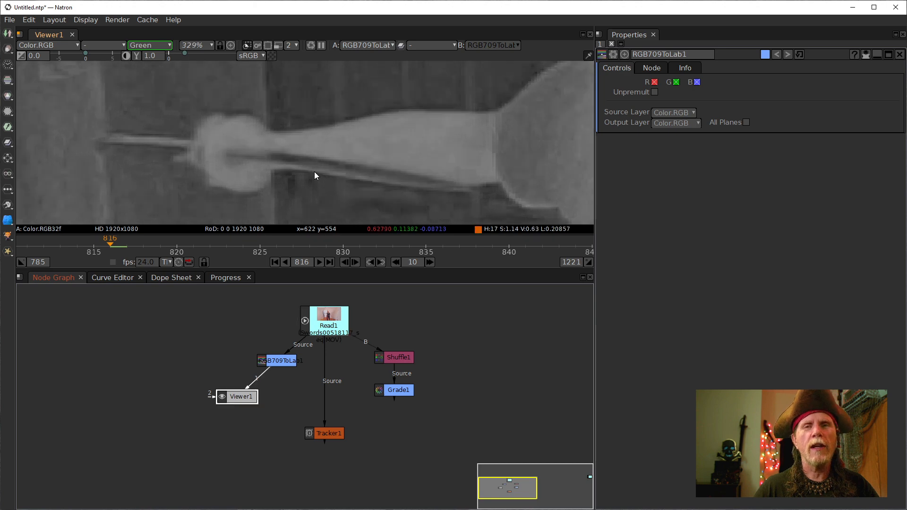
scroll(338, 135, "down", 3)
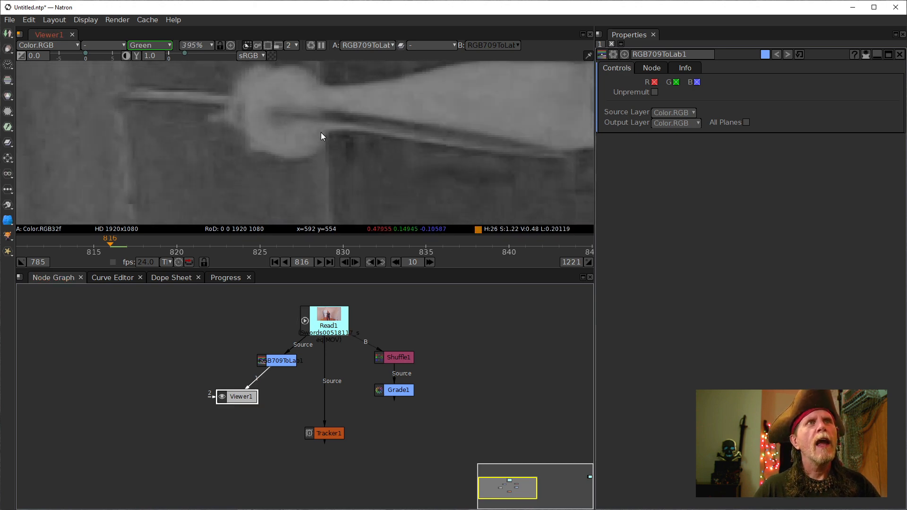
scroll(309, 157, "up", 2)
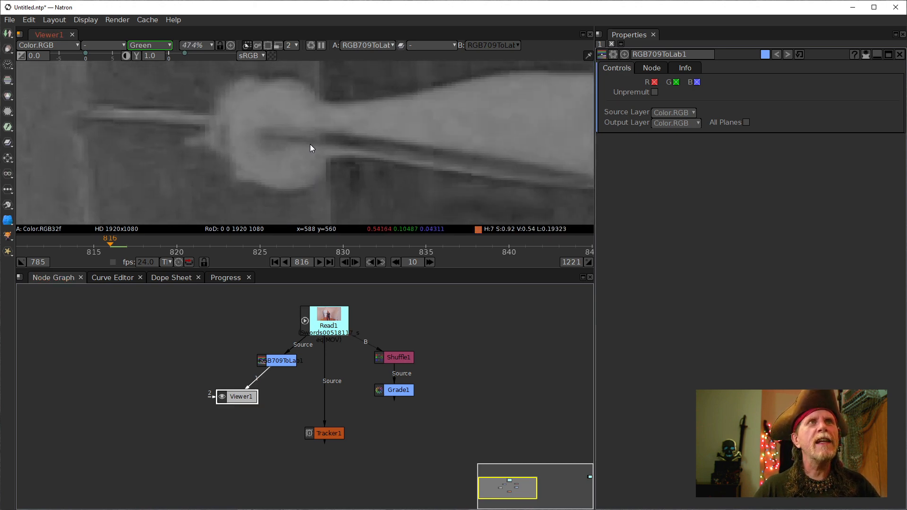
scroll(308, 166, "up", 6)
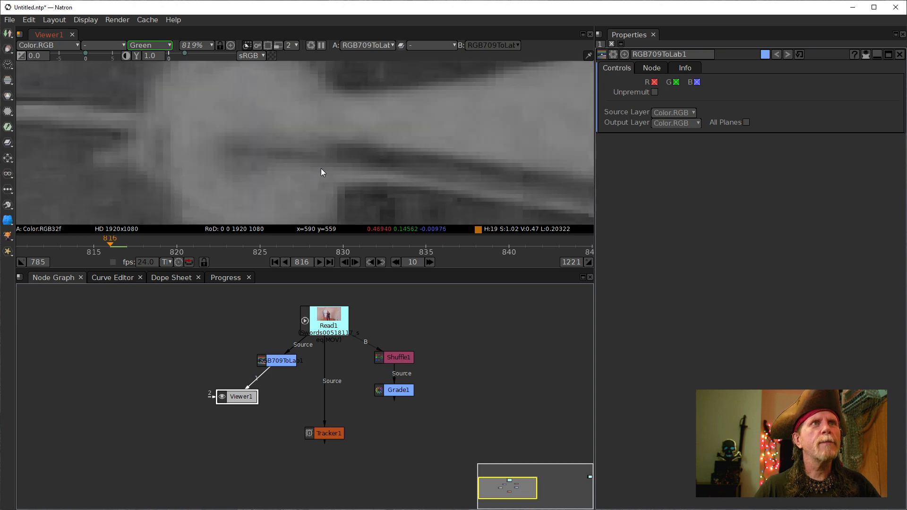
scroll(256, 157, "up", 1)
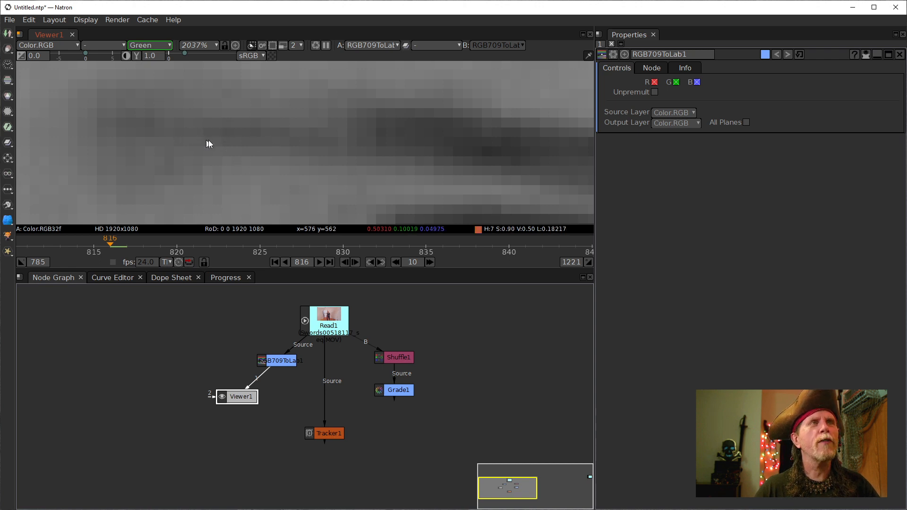
scroll(253, 162, "down", 2)
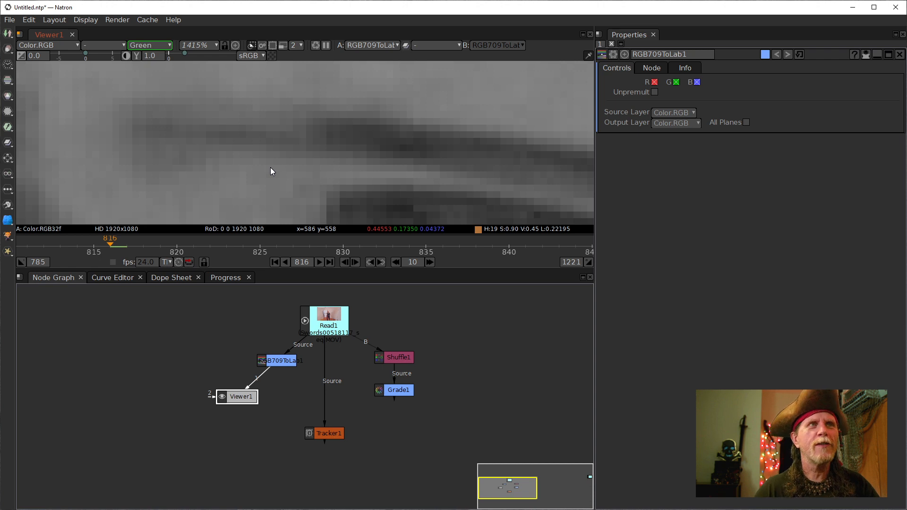
scroll(248, 162, "down", 5)
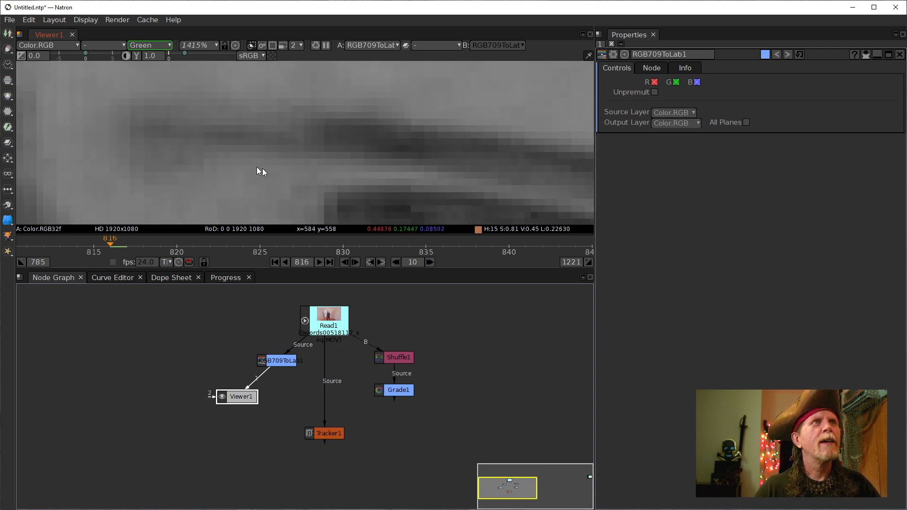
scroll(297, 178, "down", 1)
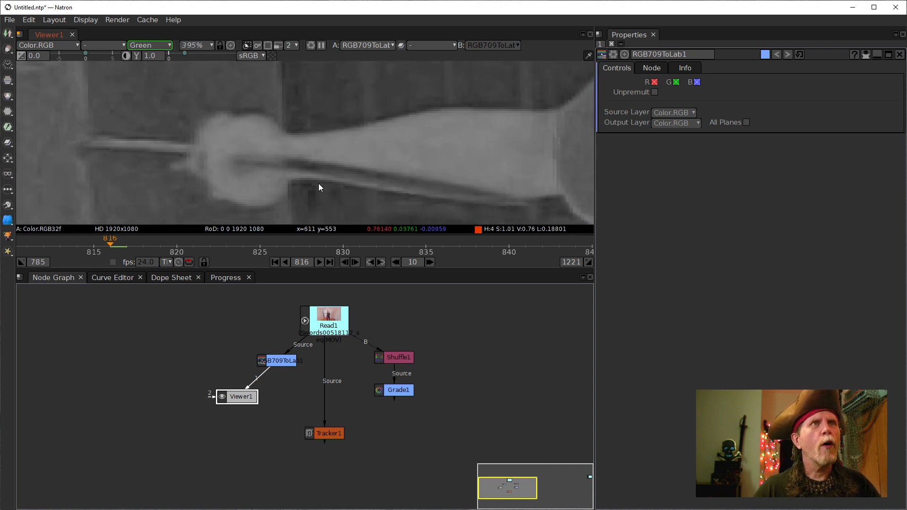
scroll(418, 189, "up", 3)
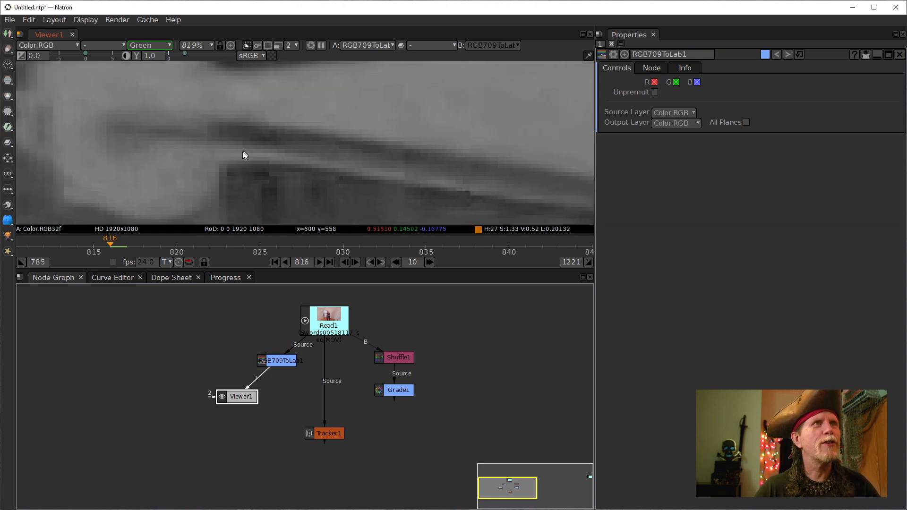
scroll(254, 152, "down", 1)
scroll(237, 156, "down", 4)
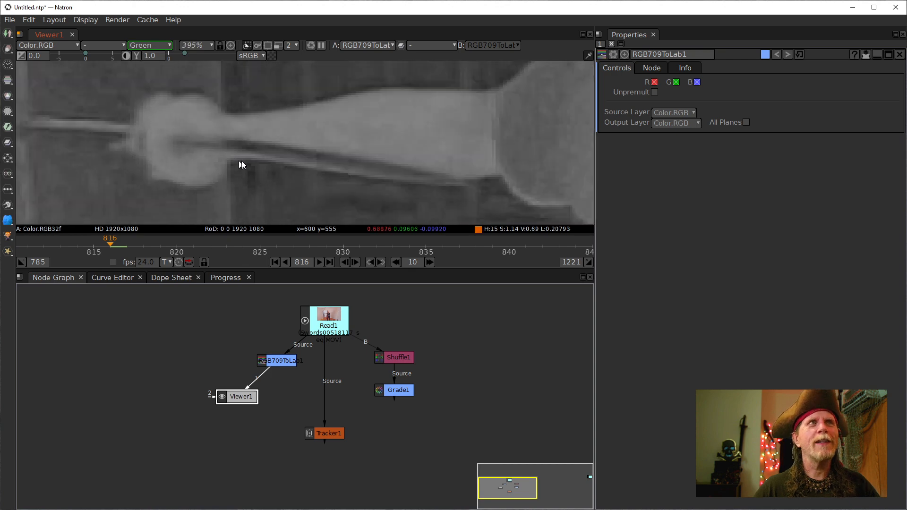
scroll(260, 170, "up", 6)
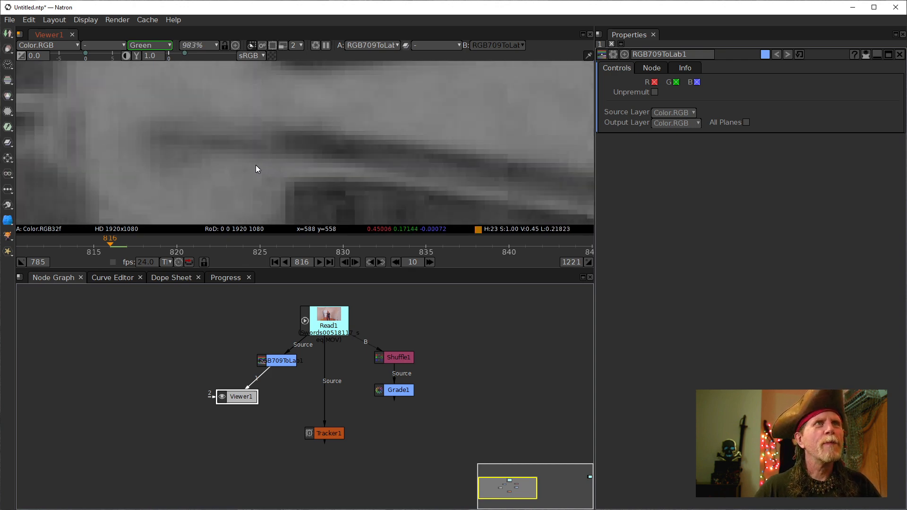
scroll(293, 163, "up", 1)
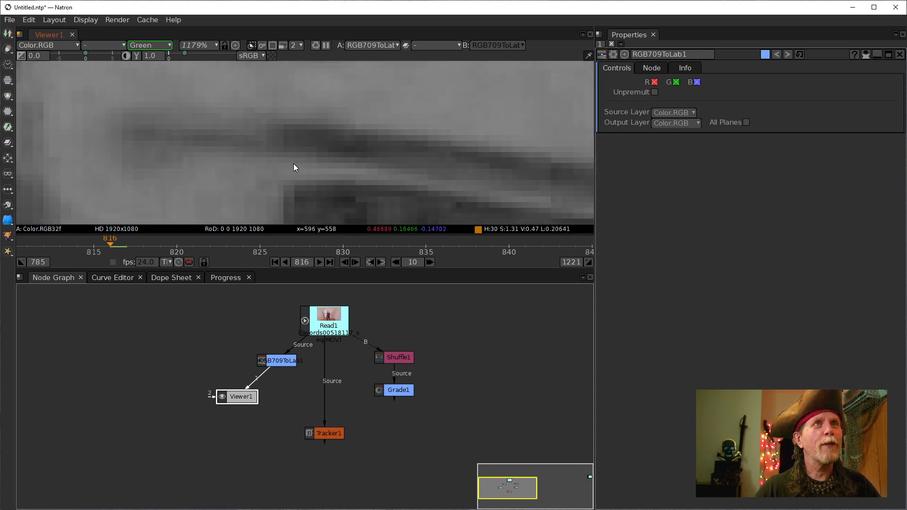
scroll(251, 150, "down", 2)
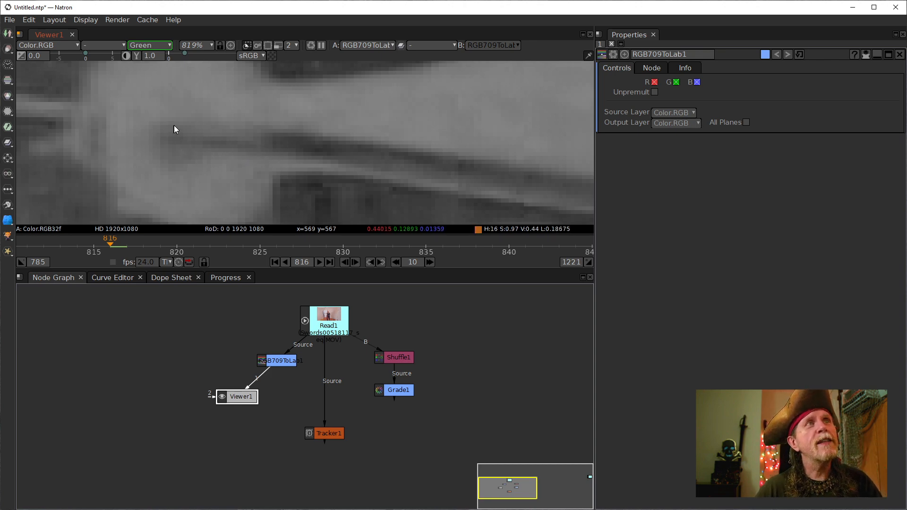
scroll(186, 141, "down", 4)
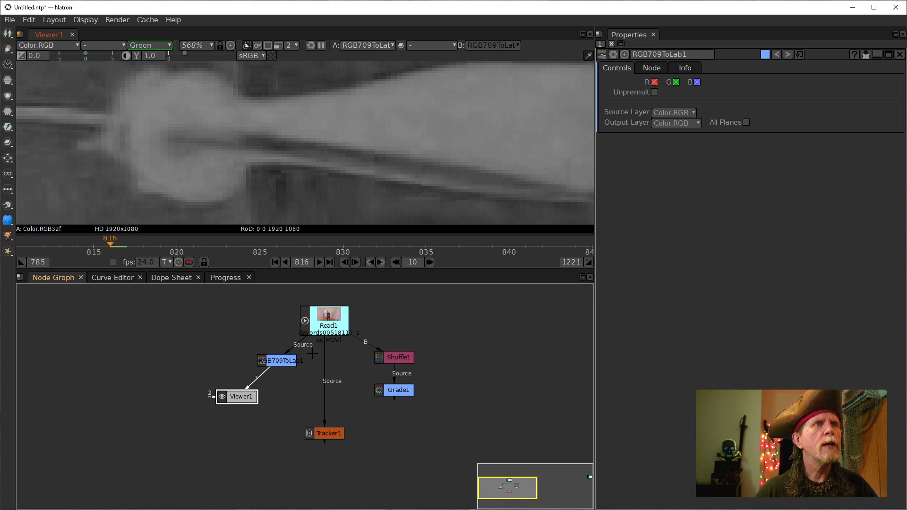
left_click(402, 392)
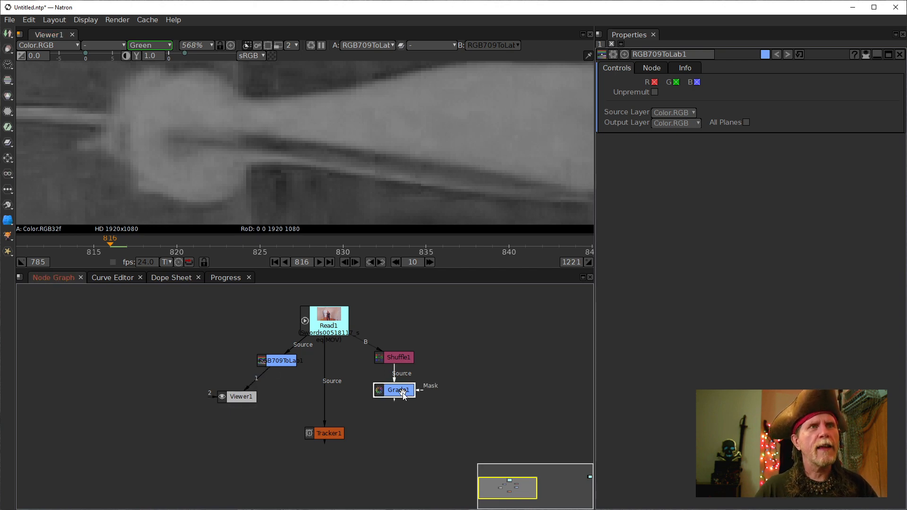
key("alt+c")
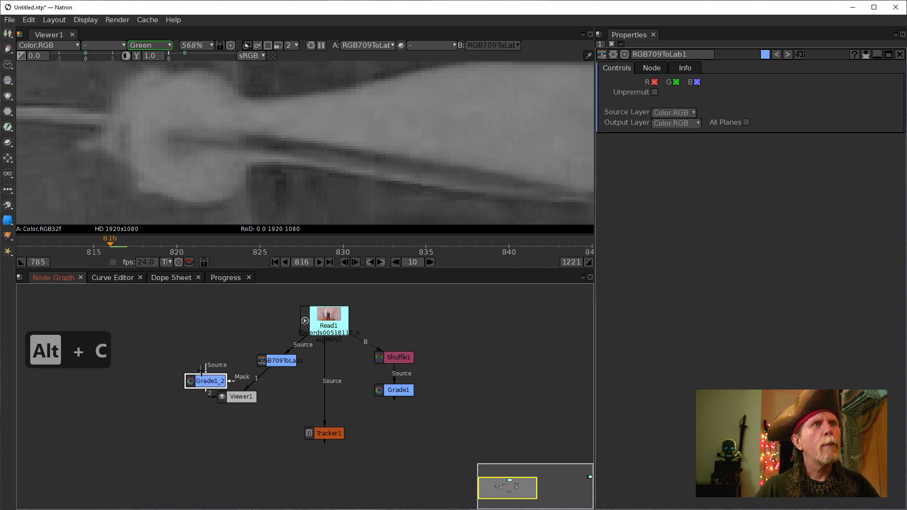
- Connect Grade1_2's Source to RGB709ToLab1 and place Viewer1 below Grade1_2
left_click_drag(202, 368, 275, 360)
left_click_drag(244, 397, 221, 383)
double_click(222, 383)
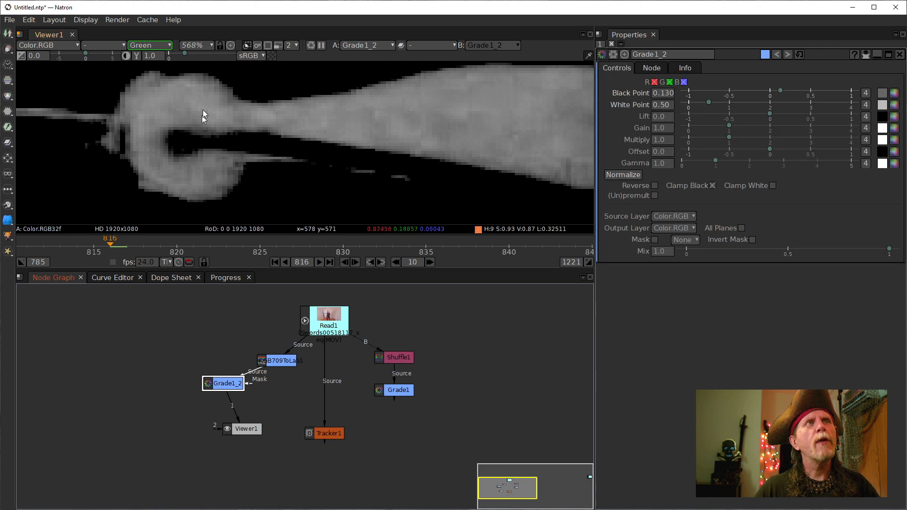
- Set Grade1_2's Black Point to 0.120 and White Point to 0.10 for a hard matte
double_click(666, 105)
double_click(662, 92)
left_click(663, 92)
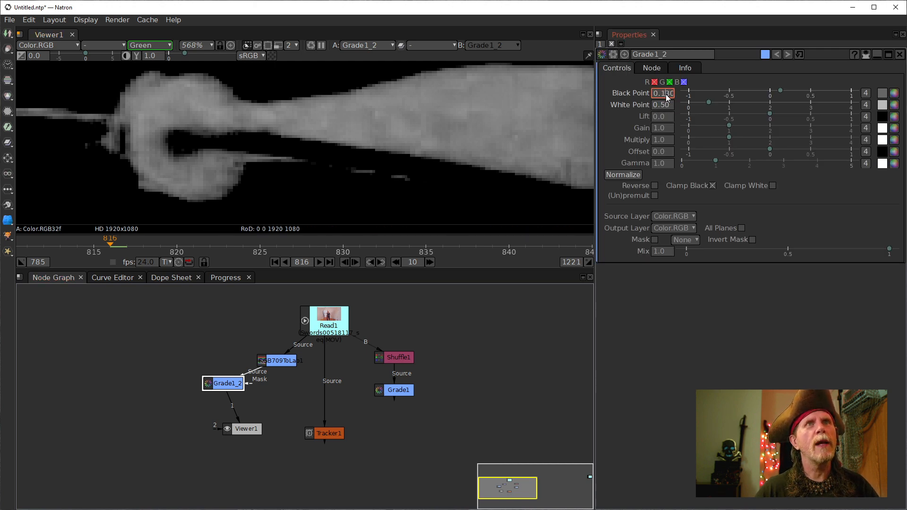
scroll(661, 94, "up", 1)
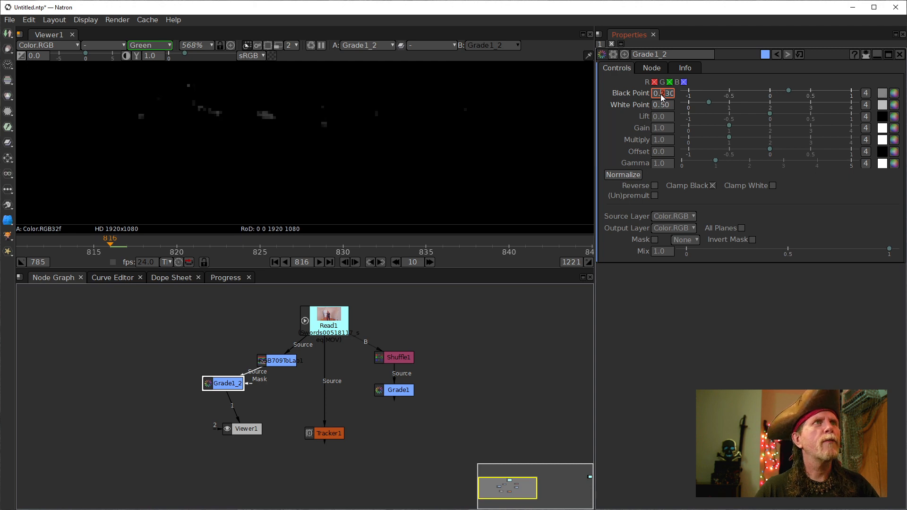
scroll(660, 94, "down", 1)
scroll(663, 94, "up", 3)
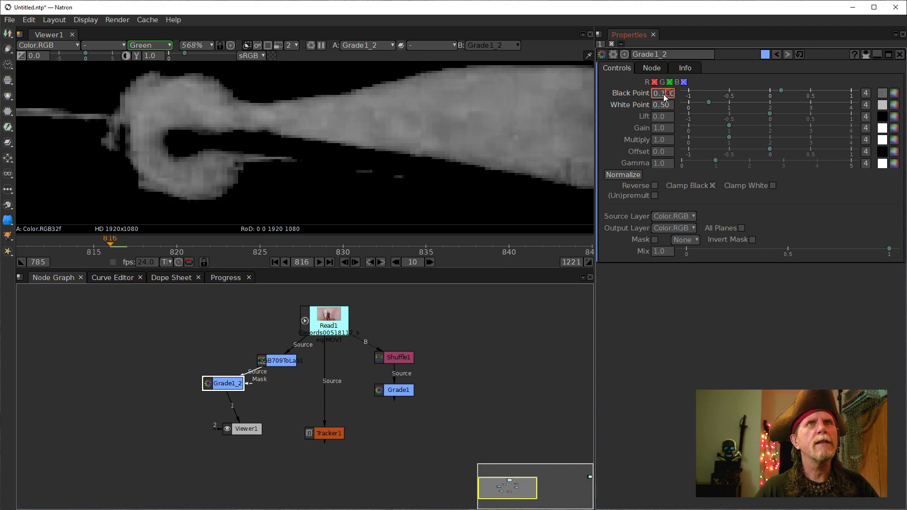
scroll(662, 95, "down", 4)
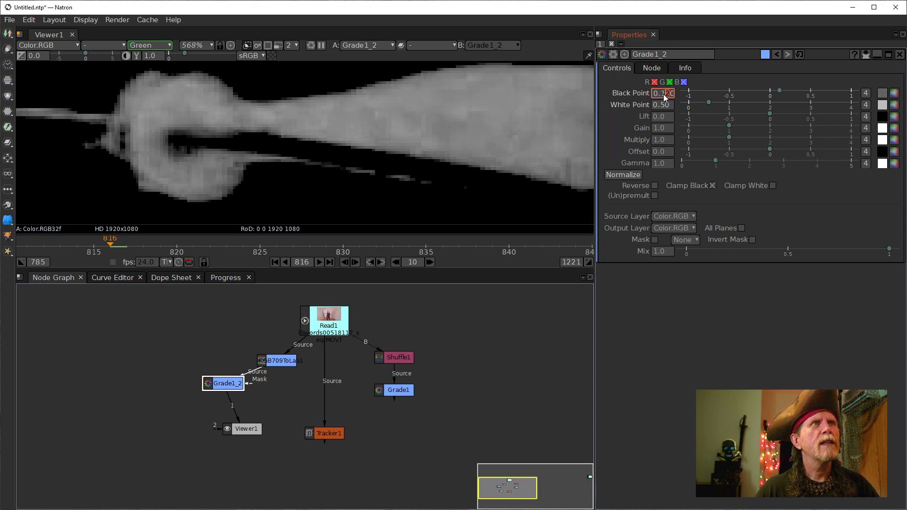
scroll(662, 103, "down", 4)
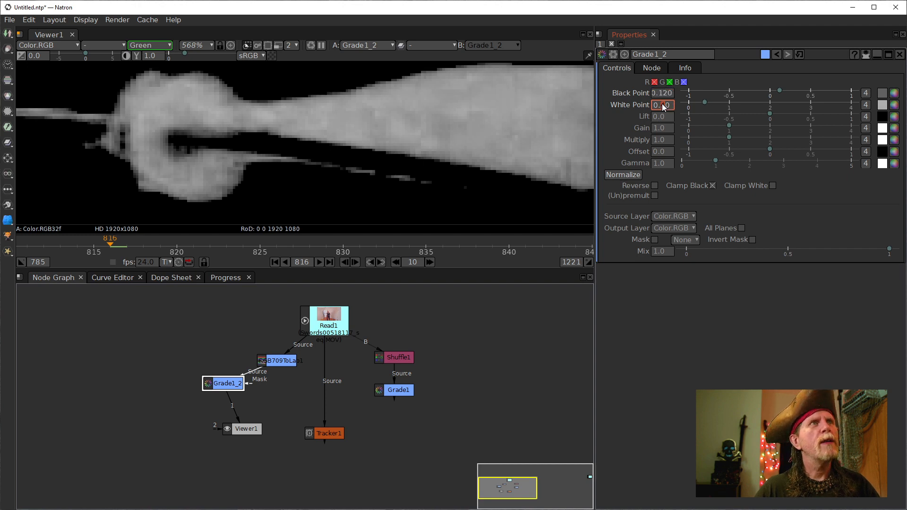
scroll(661, 103, "up", 1)
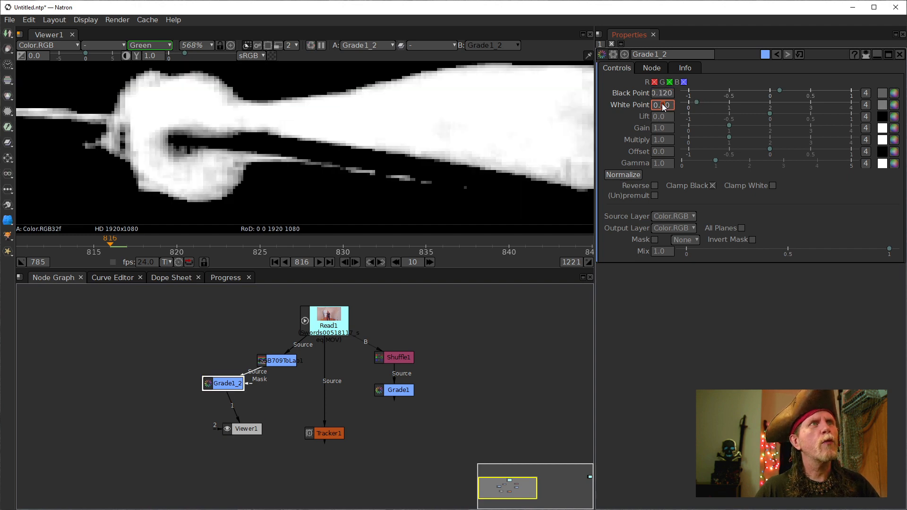
scroll(662, 103, "down", 1)
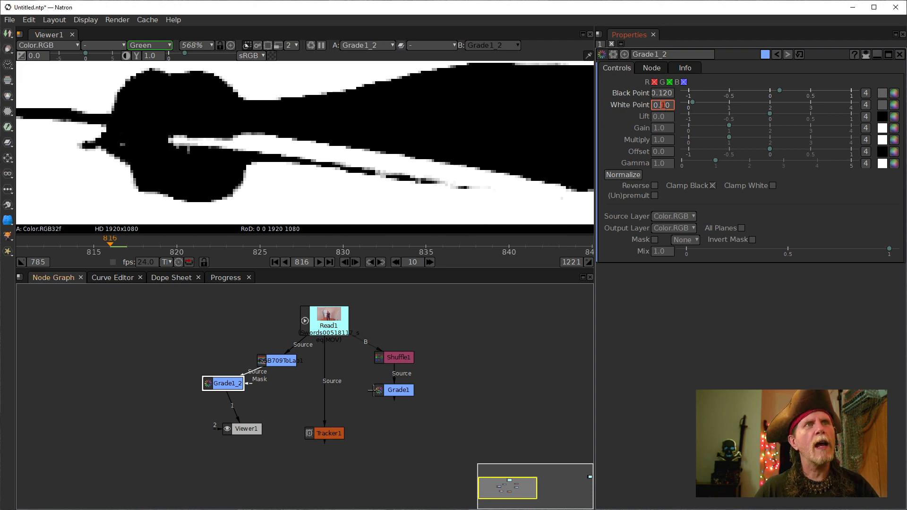
scroll(205, 208, "down", 8)
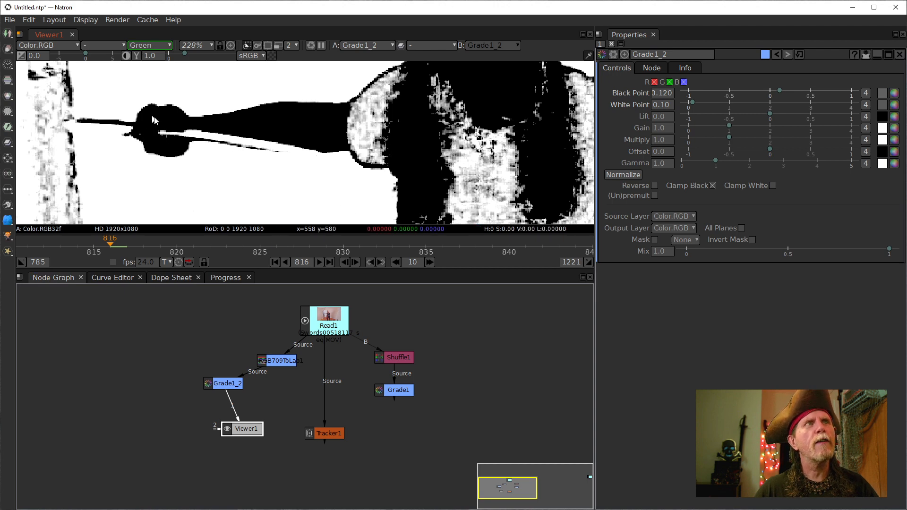
- Compare Grade1's and Grade1_2's outputs in the viewer, ending on Grade1_2's matte
left_click(392, 389)
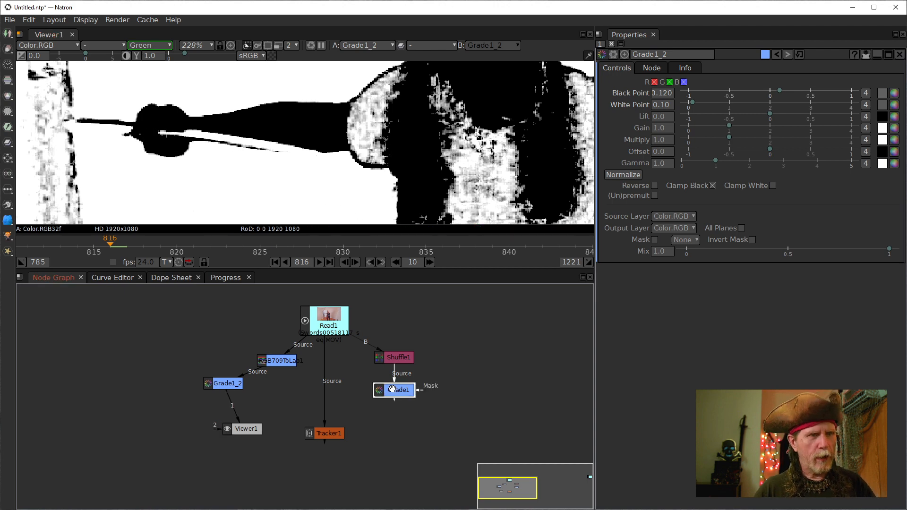
key("1")
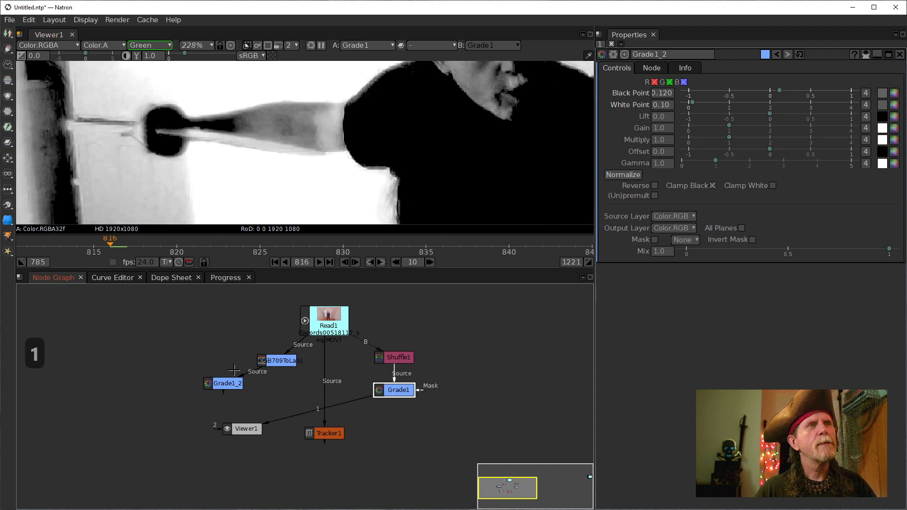
left_click(222, 383)
key("1")
left_click(404, 392)
key("1")
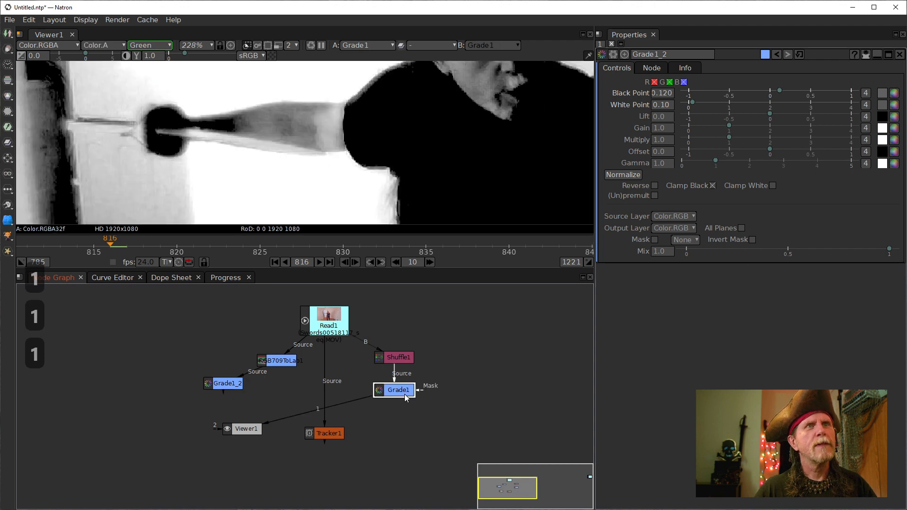
left_click(226, 386)
key("1")
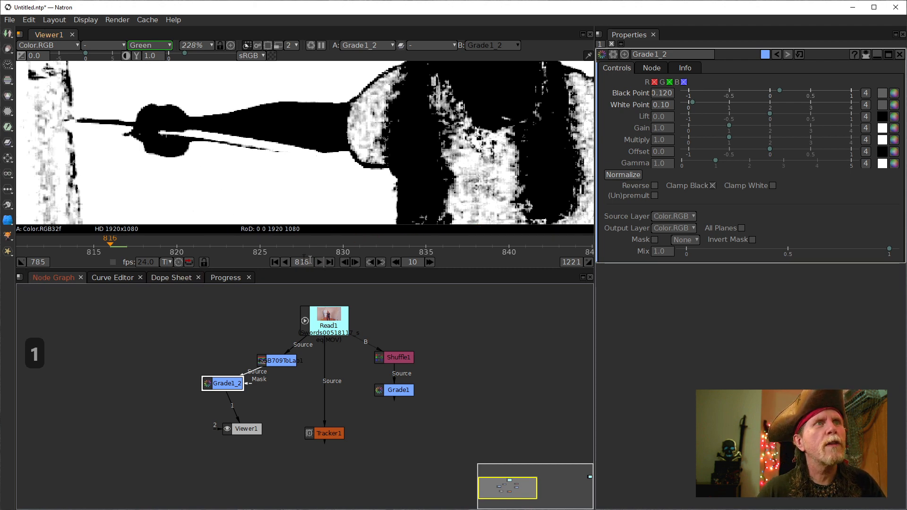
- Check the matte across frames 817 to 922, reposition Grade1_2, and return to frame 816
left_click_drag(111, 245, 551, 247)
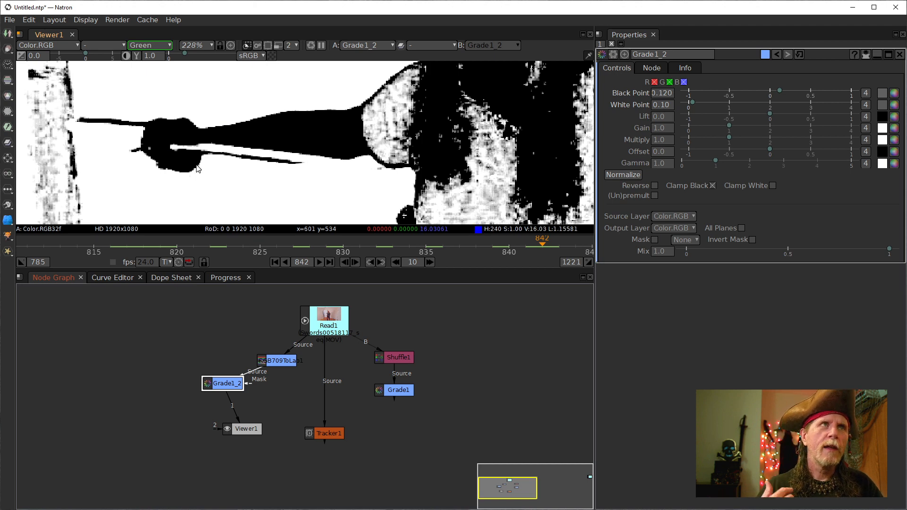
scroll(511, 257, "down", 5)
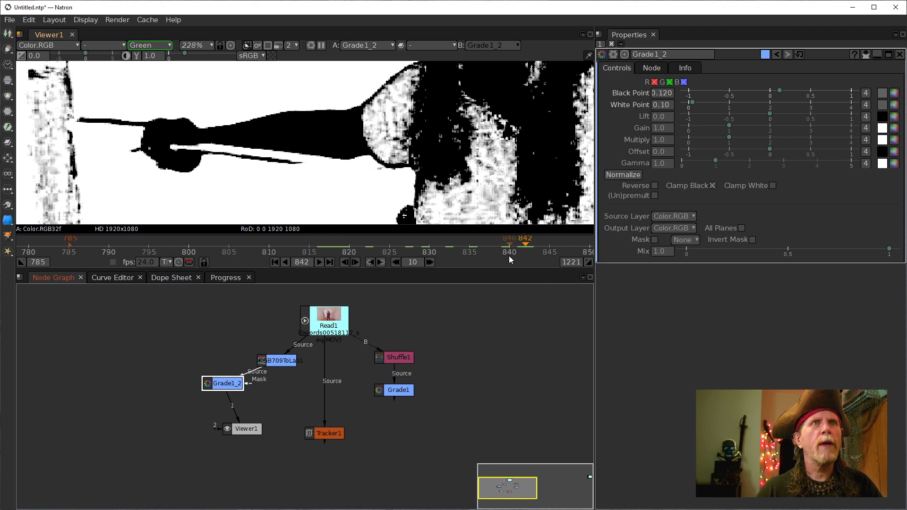
left_click_drag(521, 252, 193, 234)
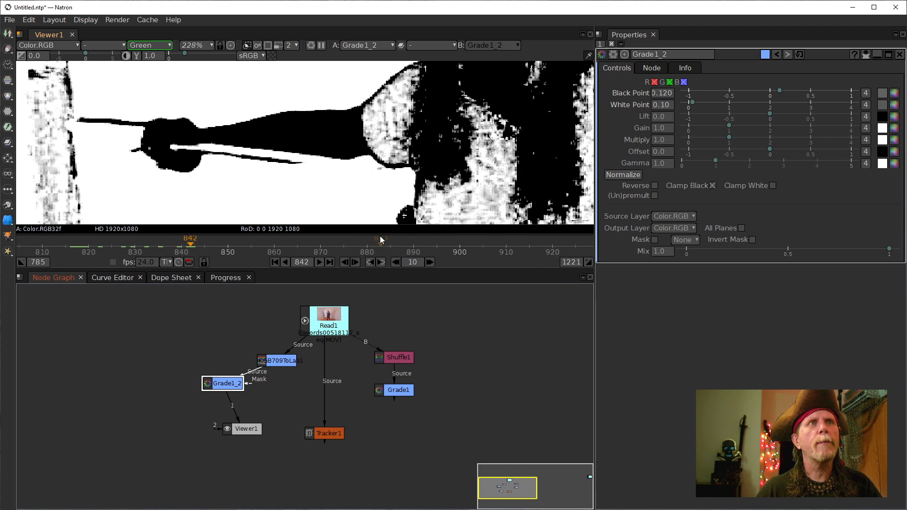
left_click_drag(308, 192, 330, 142)
left_click(455, 248)
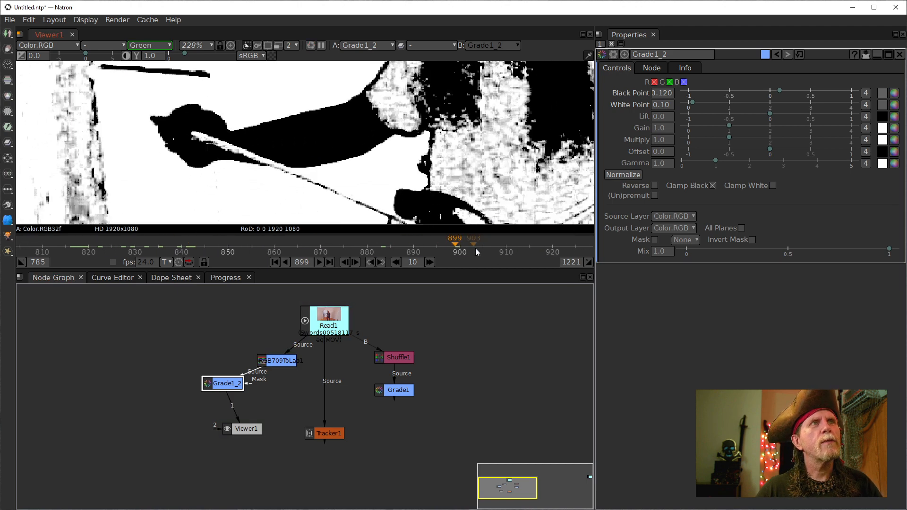
left_click(501, 250)
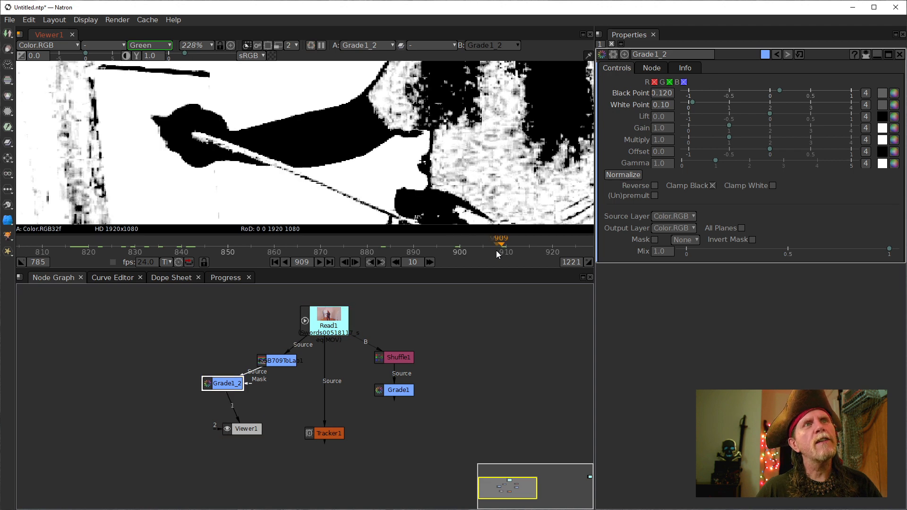
left_click(522, 251)
left_click(561, 246)
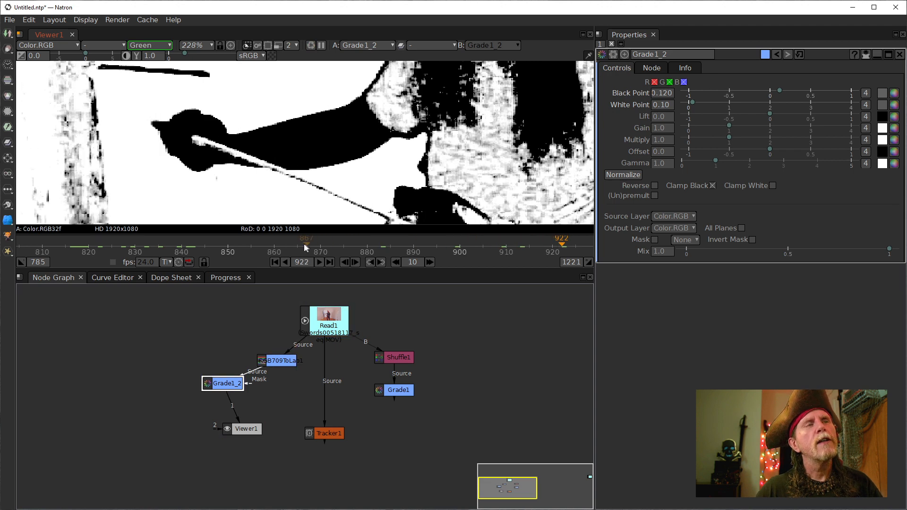
left_click_drag(230, 383, 284, 381)
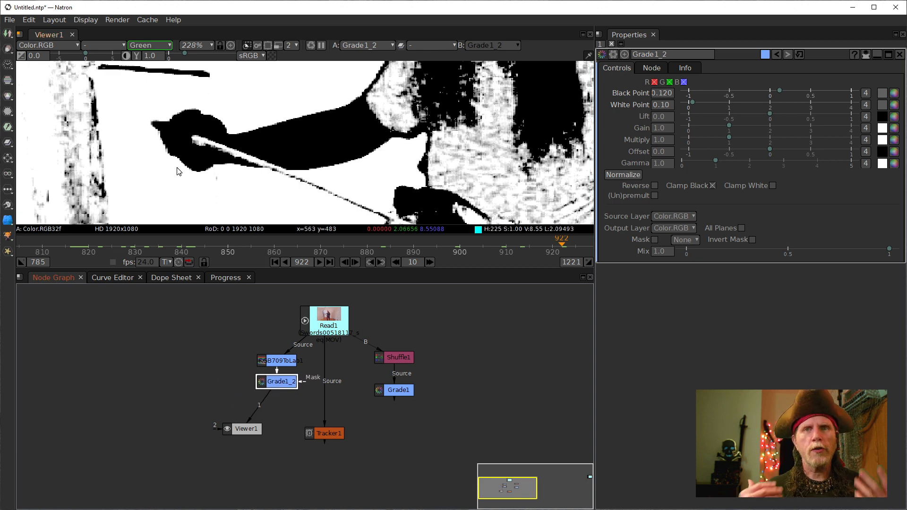
left_click(70, 245)
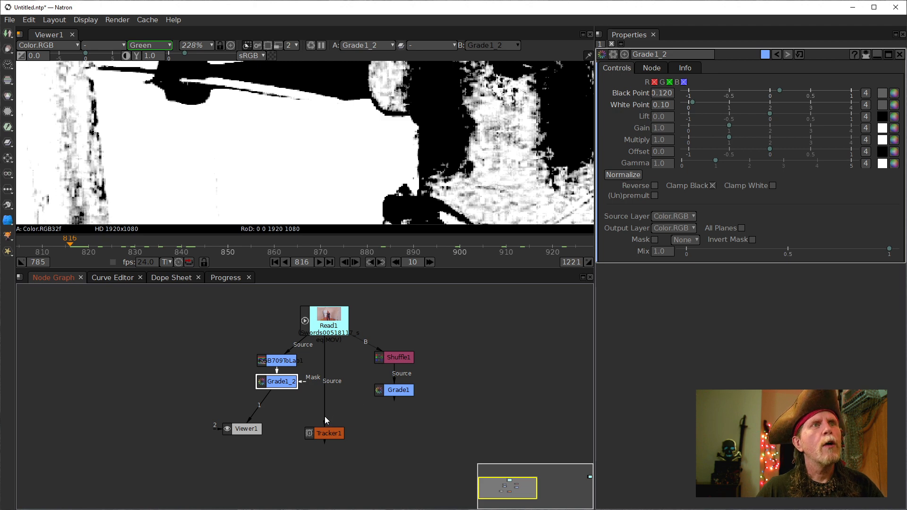
- Feed Tracker1 from Grade1_2, select track1, and stack Tracker1 and Viewer1 below Grade1_2
left_click_drag(326, 421, 273, 407)
double_click(274, 407)
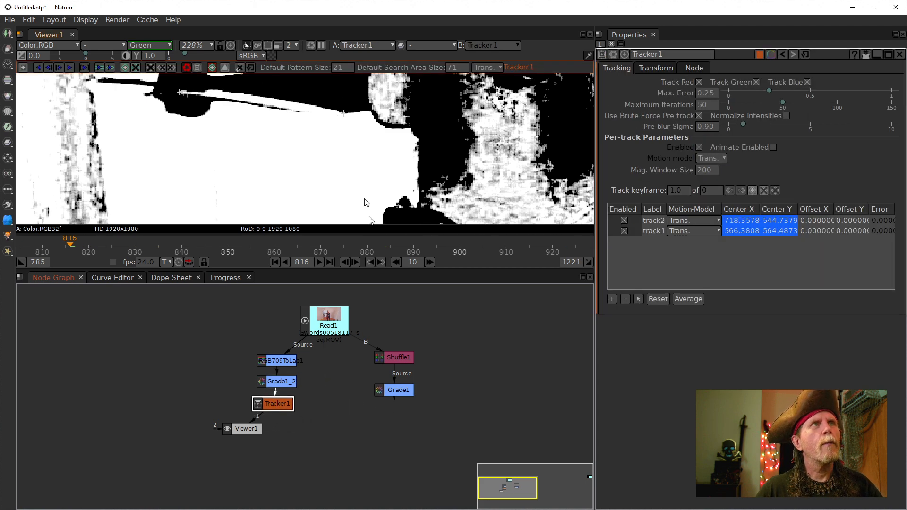
left_click(658, 231)
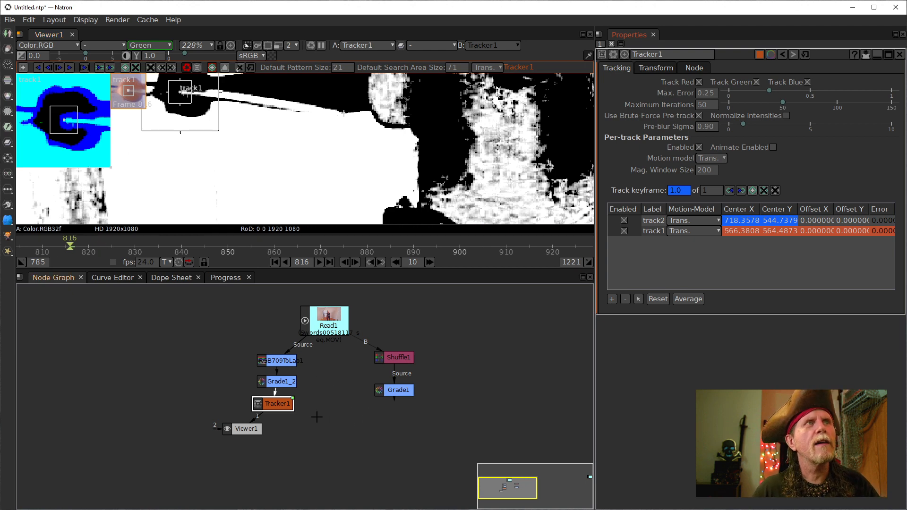
left_click_drag(231, 429, 264, 447)
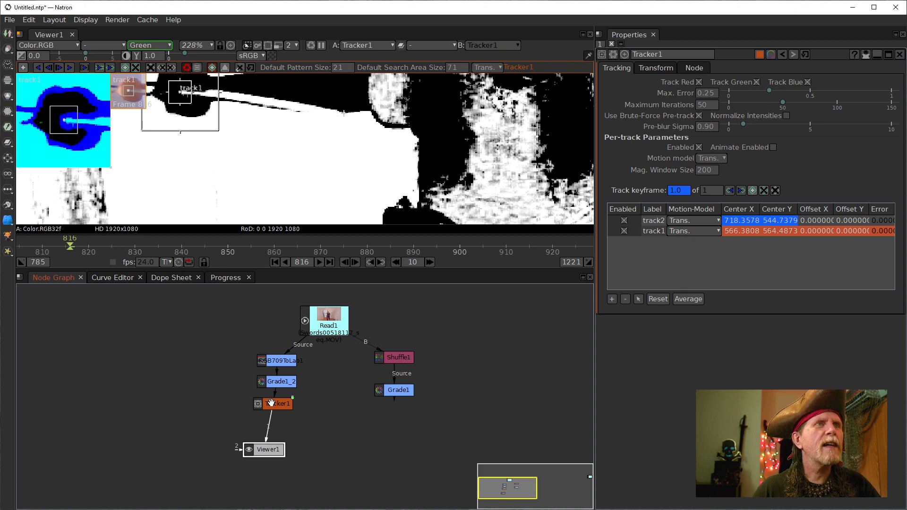
left_click_drag(270, 403, 273, 430)
- View Grade1_2's output in the viewer with all RGB channels
left_click(281, 384)
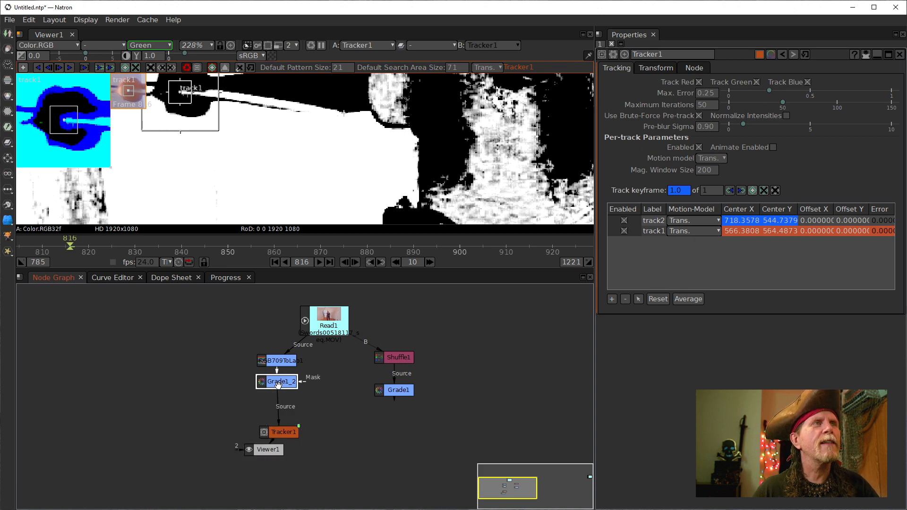
double_click(278, 384)
key("1")
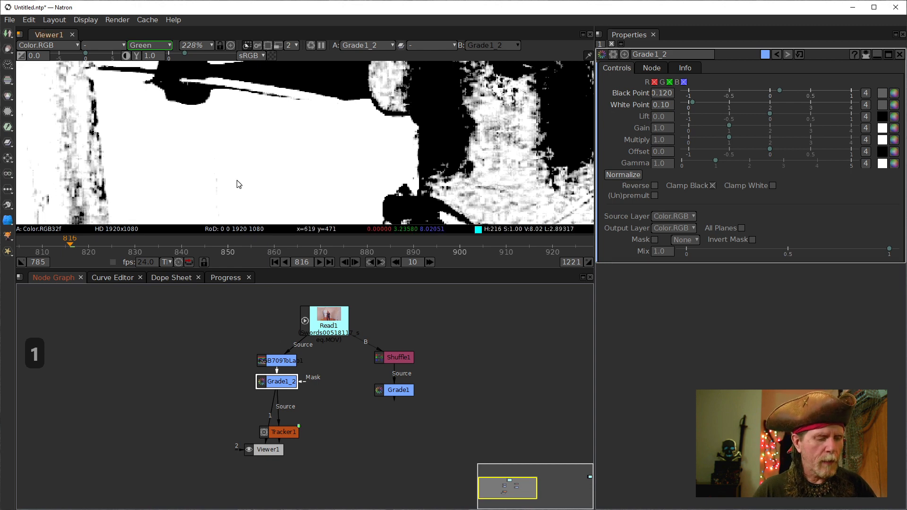
key("g")
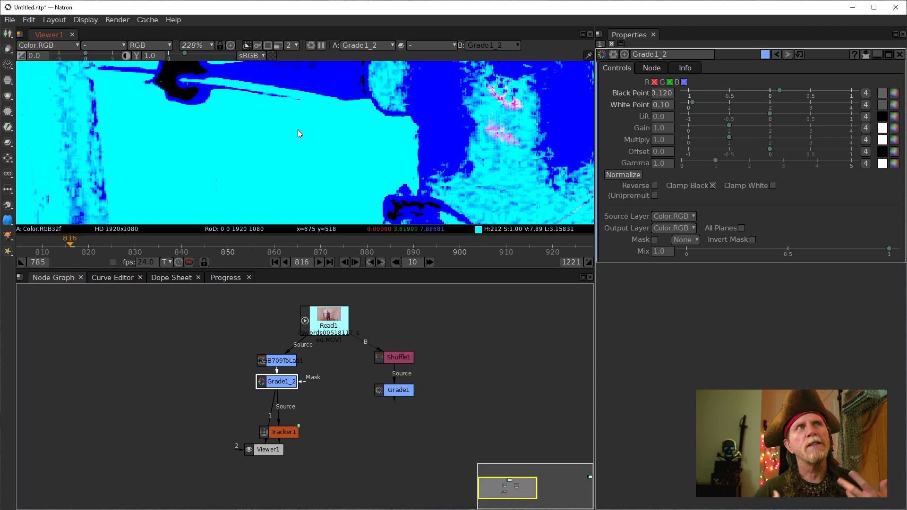
- Insert a Shuffle2 node after Grade1_2 via the sh node search
left_click(396, 359)
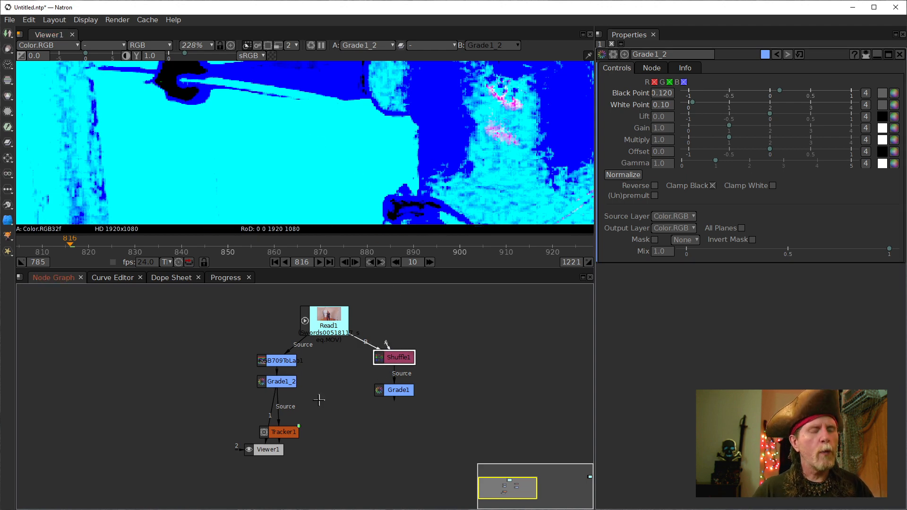
left_click(278, 385)
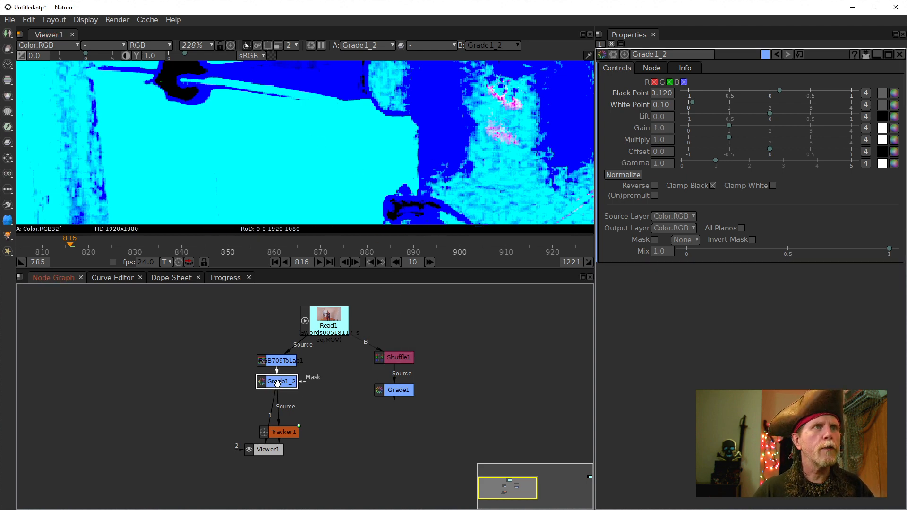
key("Tab")
type("sh")
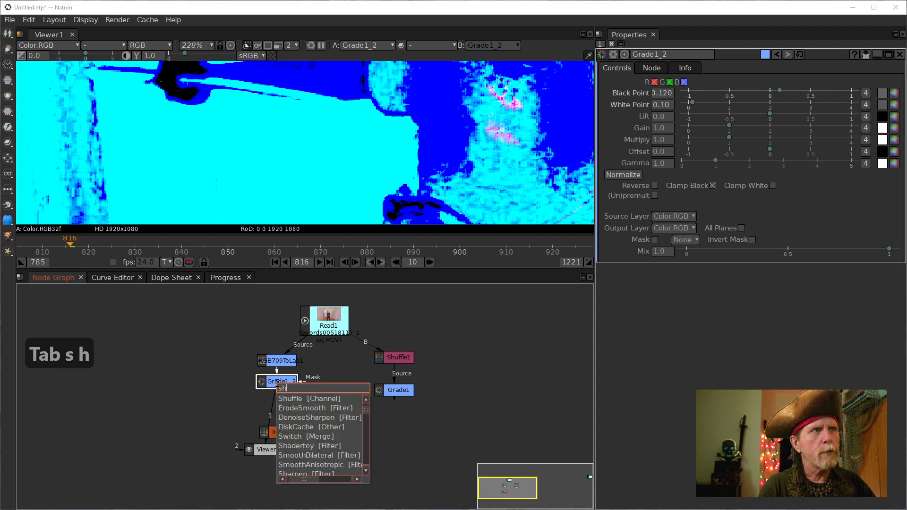
key("Down")
key("Return")
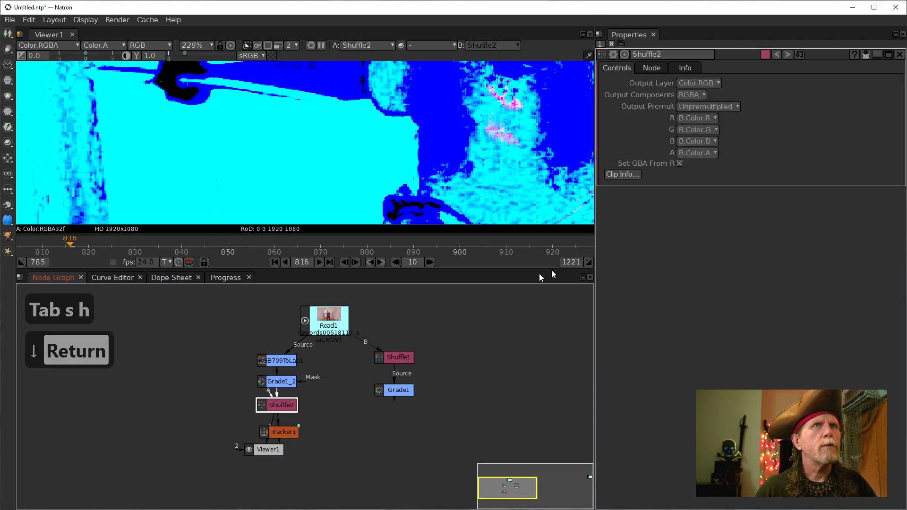
- Set Shuffle2's R and B outputs to B.Color.G for a greyscale matte
left_click(710, 117)
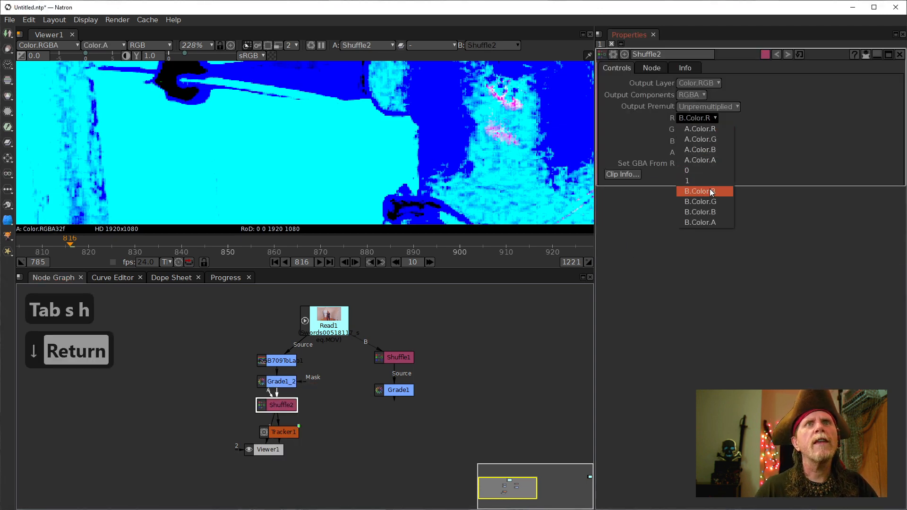
left_click(712, 204)
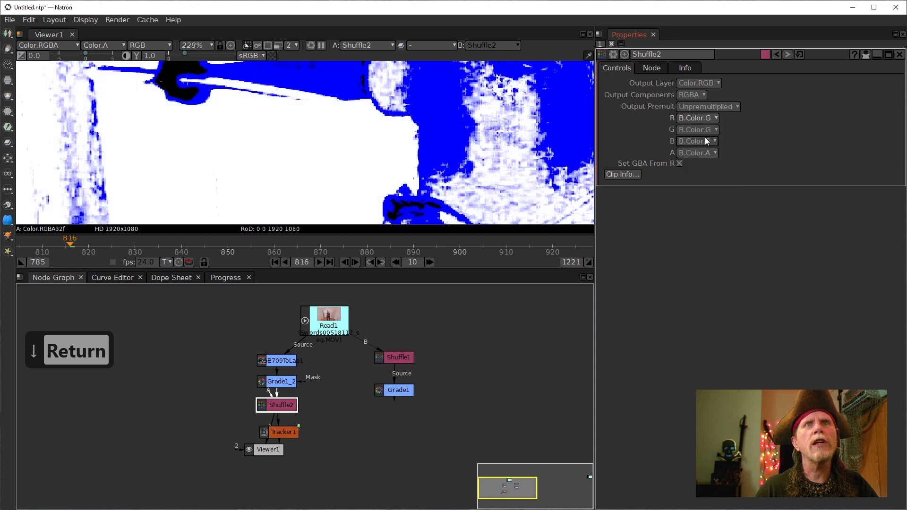
left_click(705, 138)
left_click(696, 228)
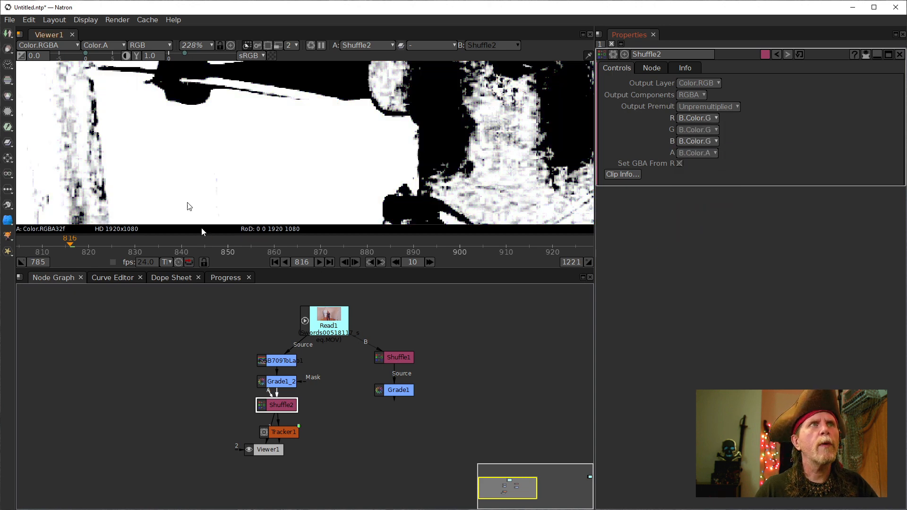
left_click_drag(277, 456, 261, 493)
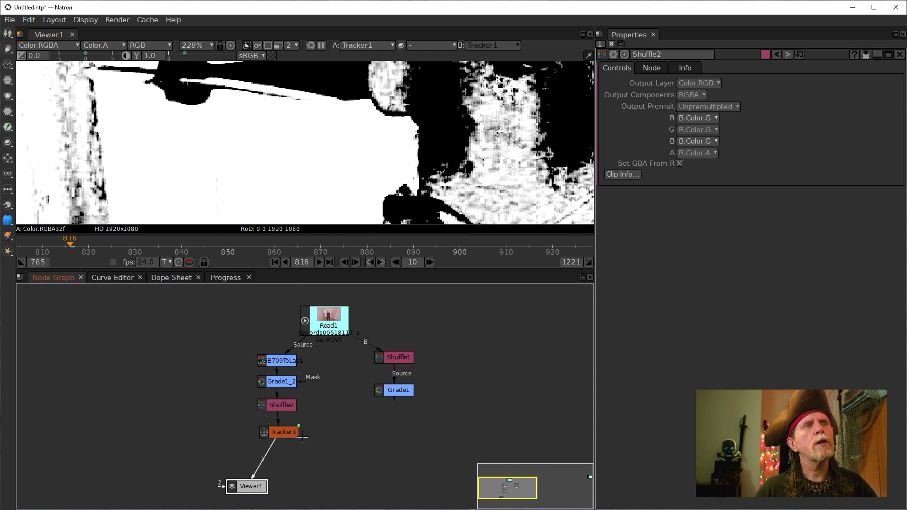
- Re-key track1's pattern at frame 816 on the black-and-white matte in Tracker1
double_click(282, 430)
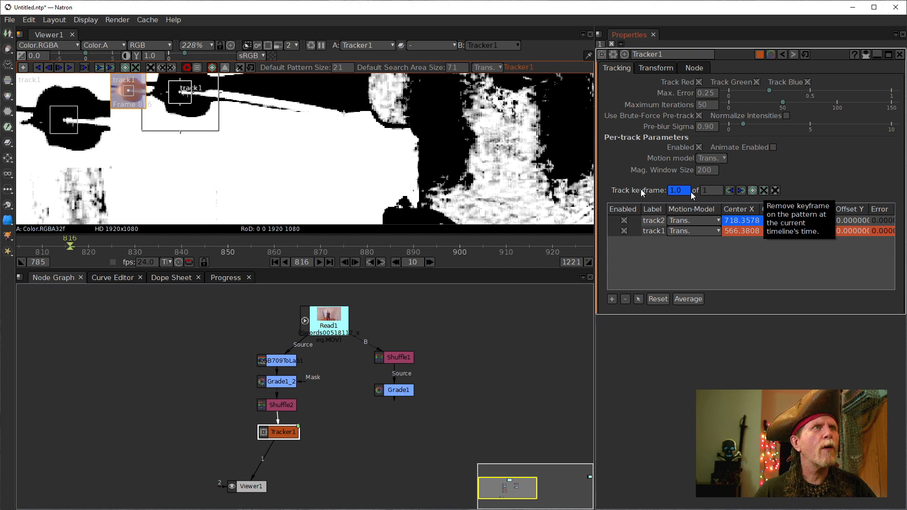
left_click(764, 191)
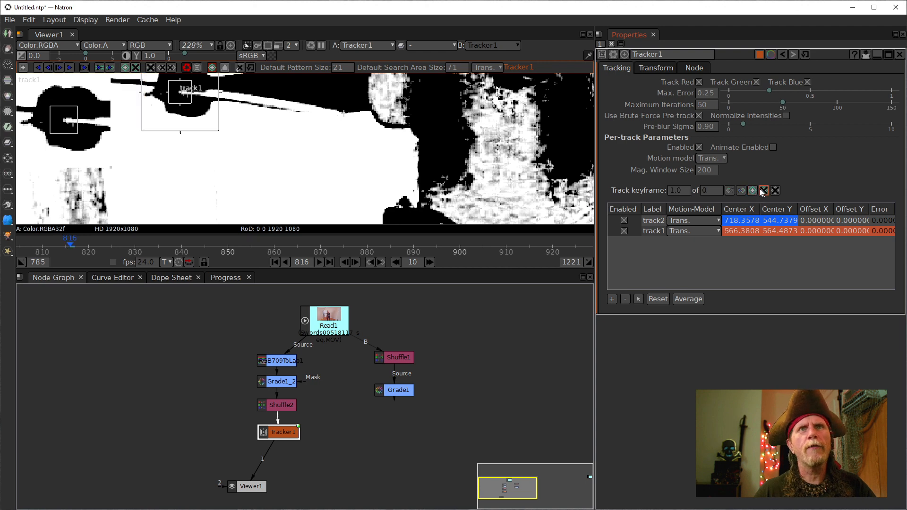
left_click(752, 190)
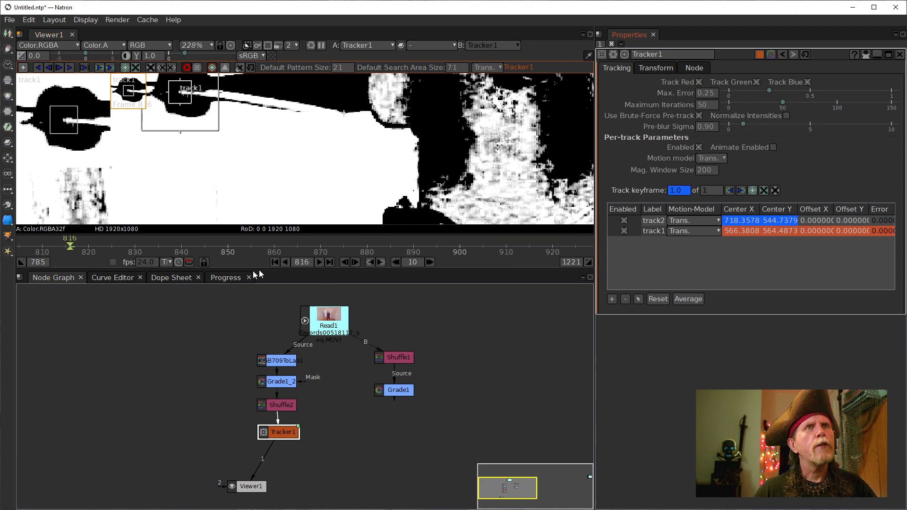
left_click_drag(259, 154, 248, 191)
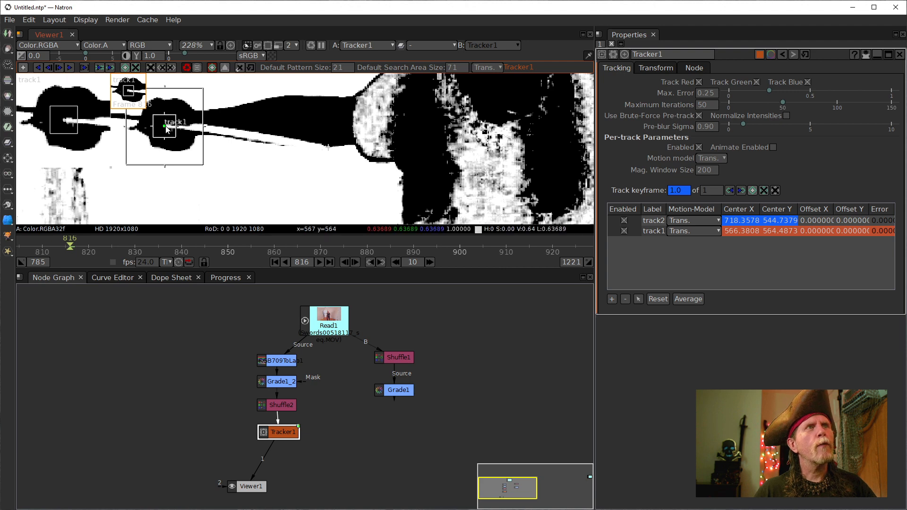
- Track track1 forward from frame 816 to 833 and zoom in on its path
left_click(59, 68)
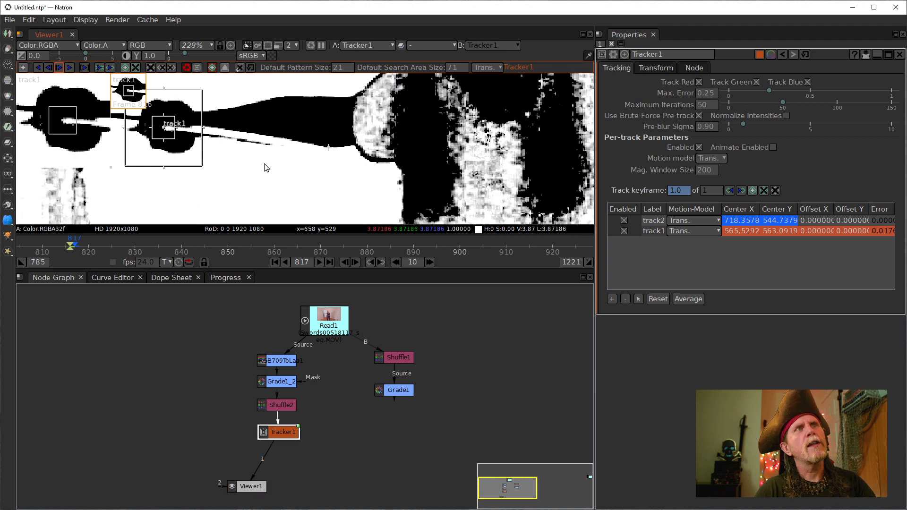
left_click(69, 68)
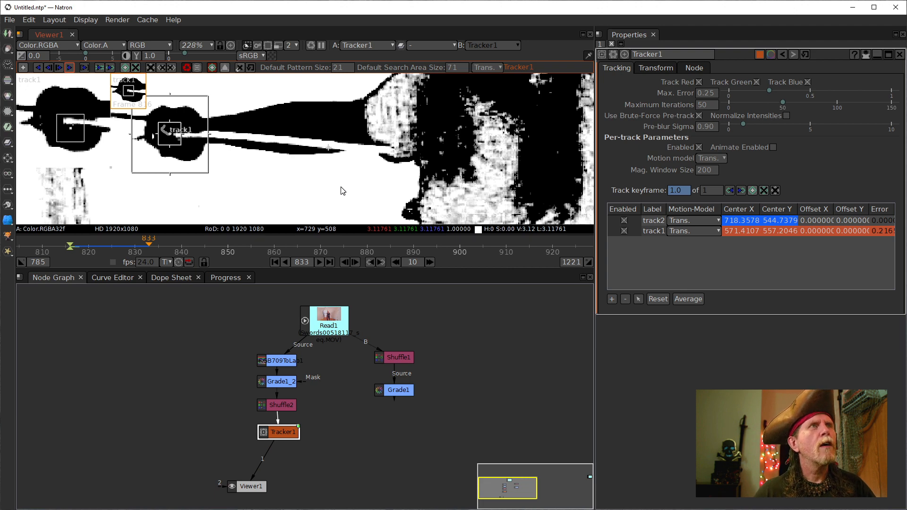
scroll(184, 188, "up", 4)
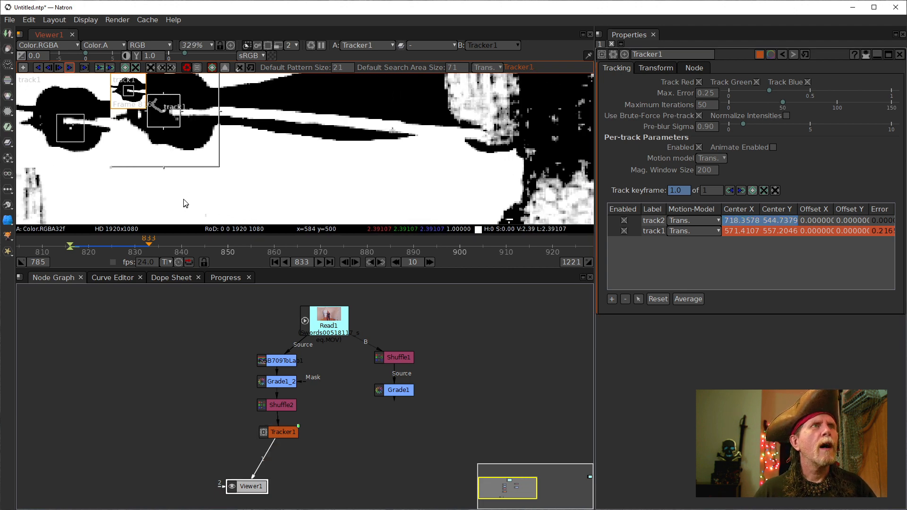
scroll(185, 203, "up", 15)
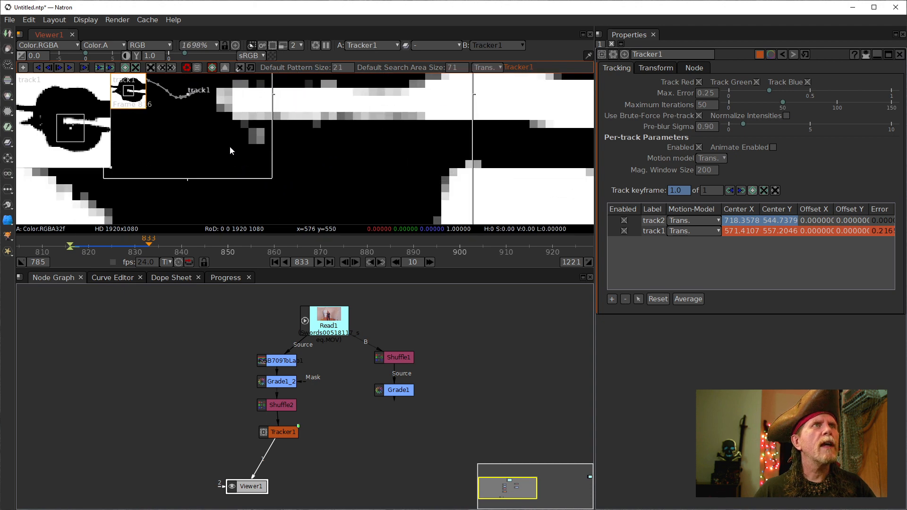
left_click_drag(230, 151, 274, 228)
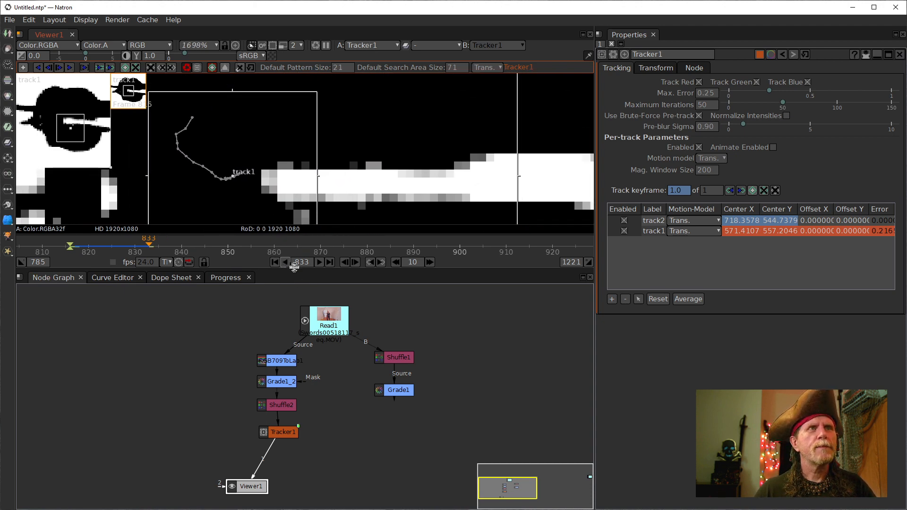
- Step back frame by frame to 824 to verify the track, then nudge Tracker1 in the graph
left_click(341, 264)
left_click(343, 263)
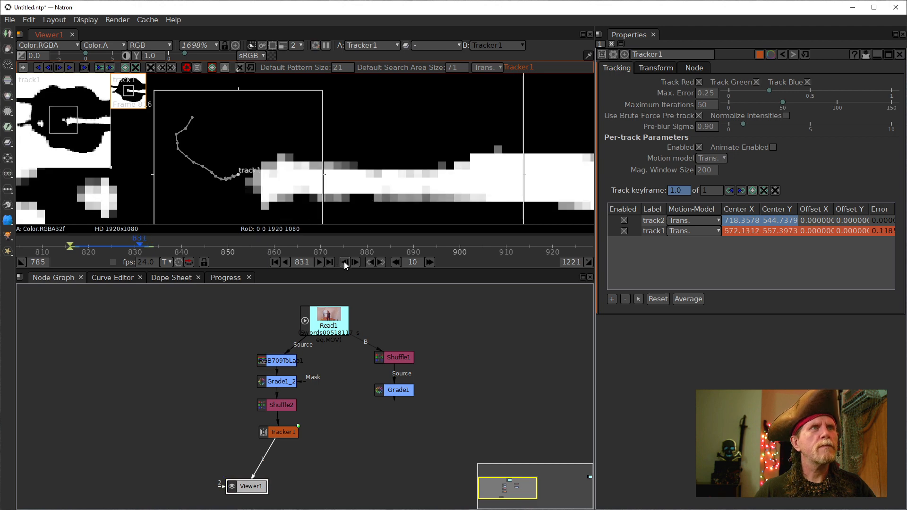
left_click(344, 262)
left_click(344, 261)
left_click(344, 261)
left_click(344, 261)
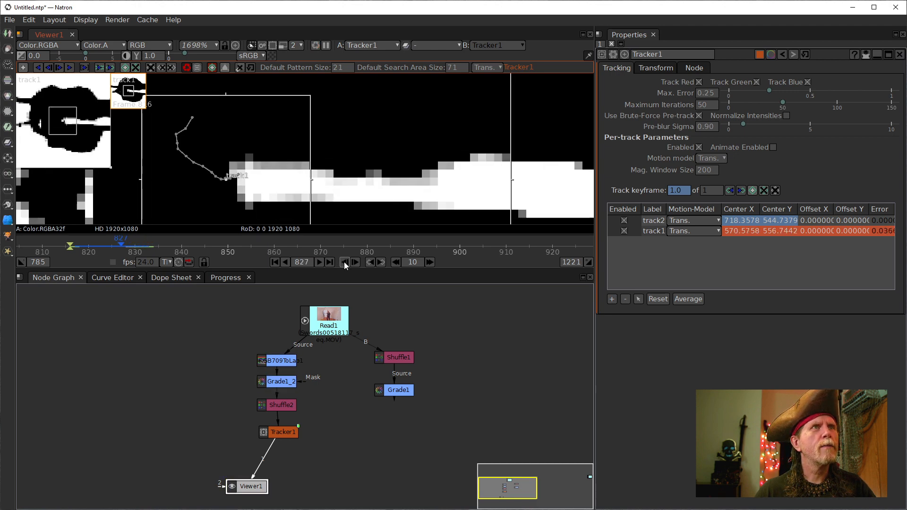
left_click(343, 262)
left_click(344, 261)
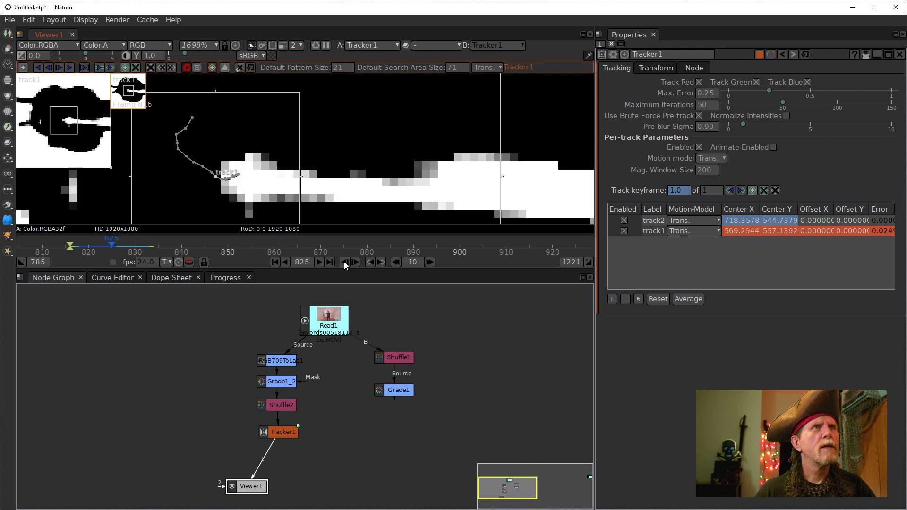
left_click(344, 261)
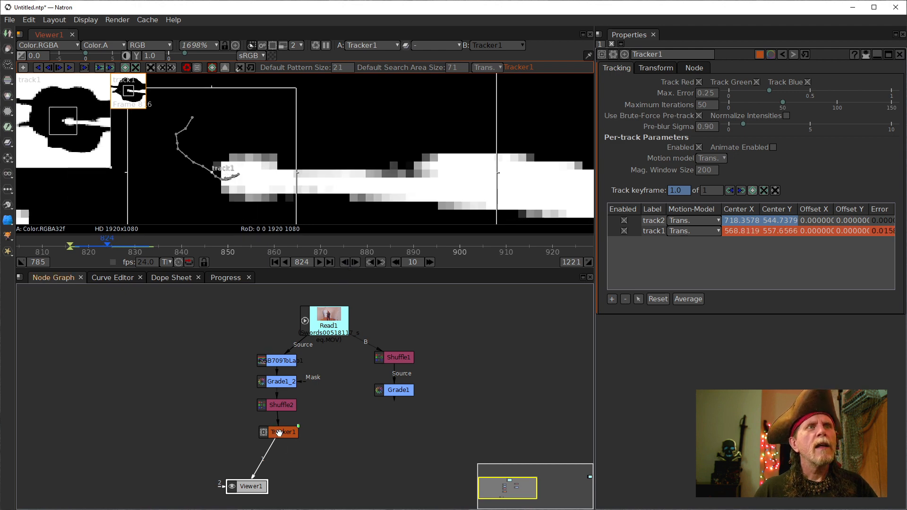
mouse_move(279, 432)
left_mouse_down()
mouse_move(194, 423)
mouse_move(286, 436)
left_mouse_up()
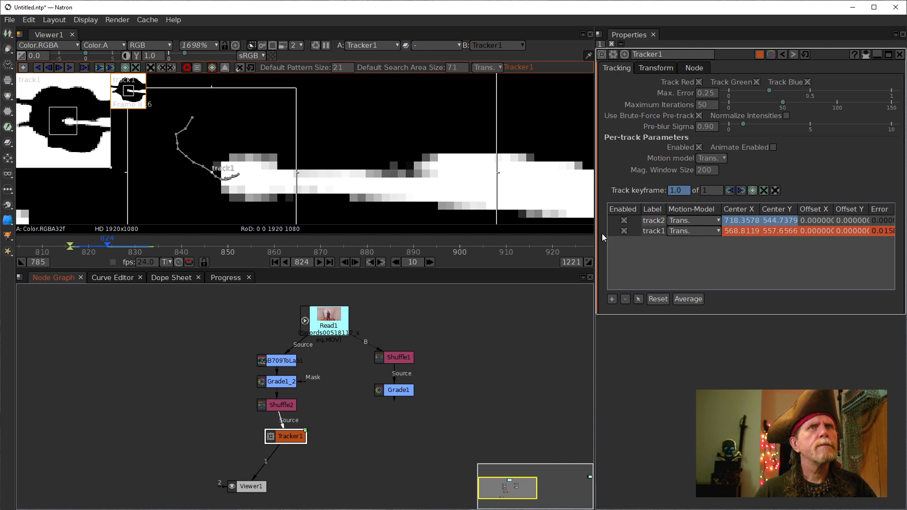
- Disable track2 with track1 left enabled, nudge Tracker1 up in the graph, and scrub back to frame 817
left_click(624, 231)
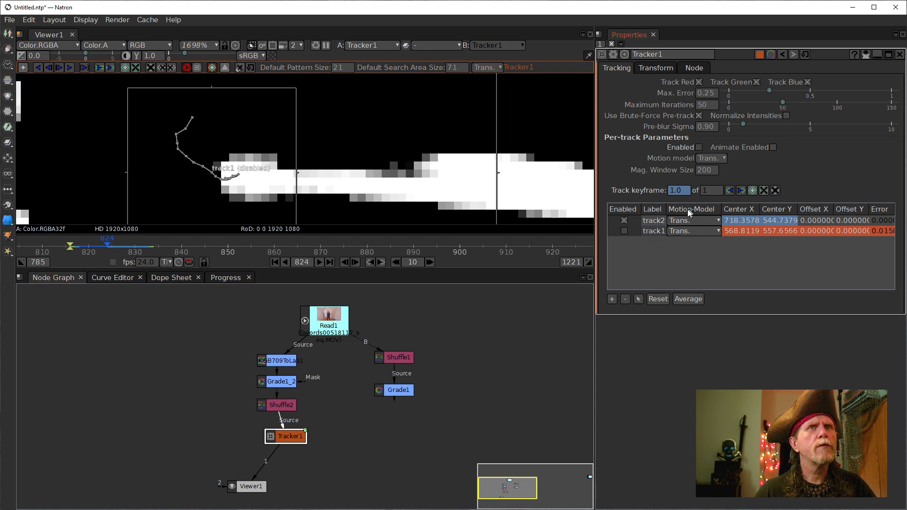
left_click(624, 230)
left_click(624, 220)
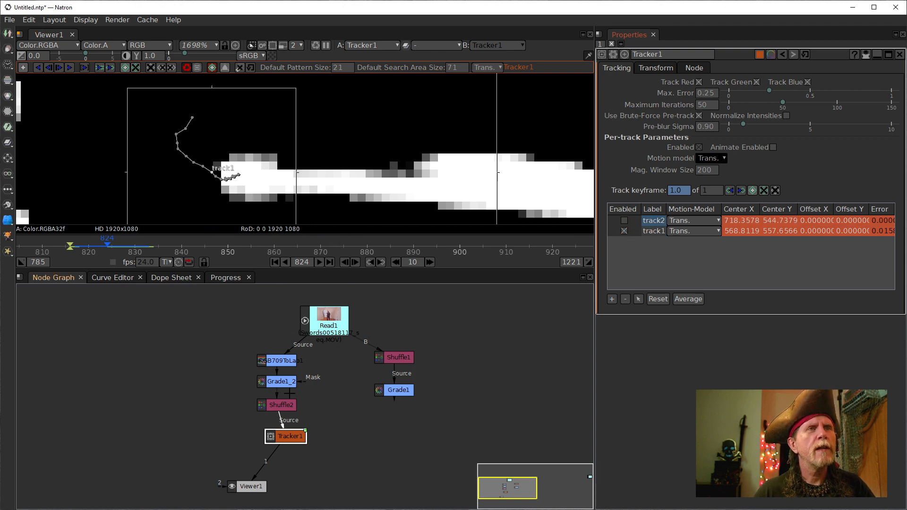
left_click_drag(305, 431, 284, 421)
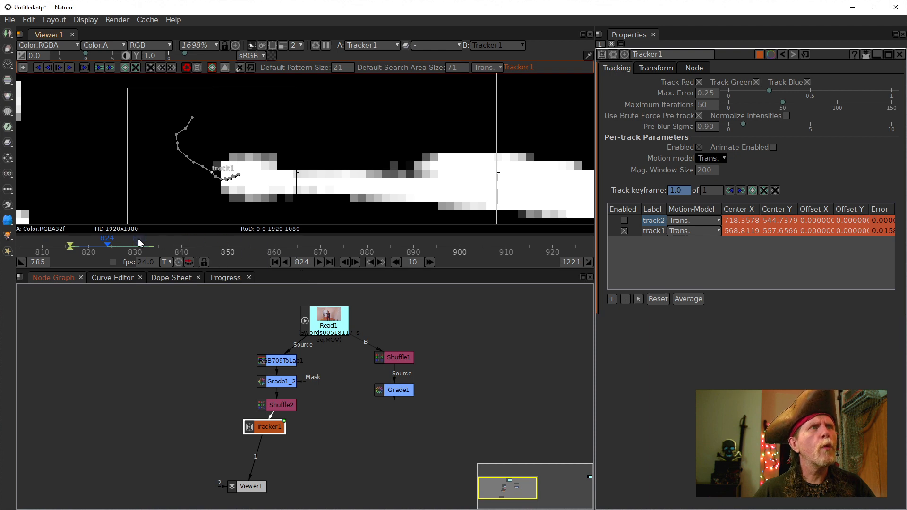
left_click_drag(140, 243, 74, 240)
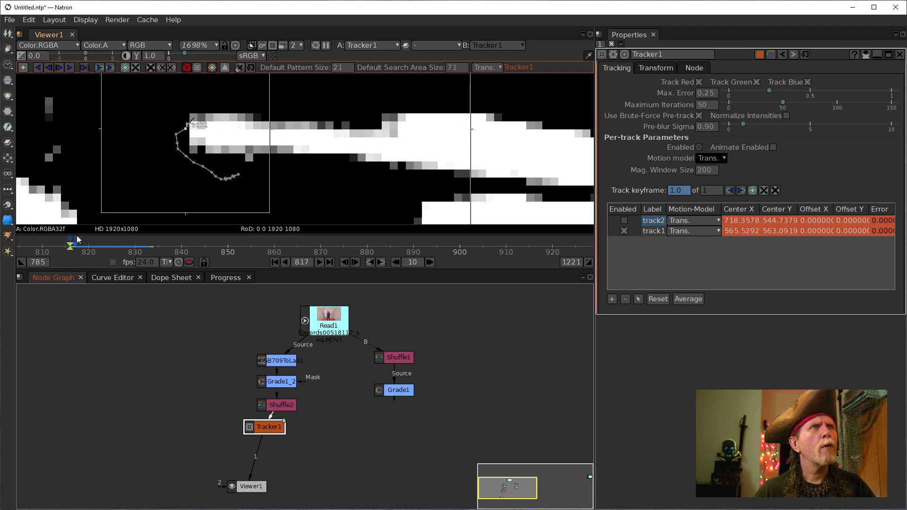
- Place track1 on the sword tip at frame 817, track forward, then return to 817
scroll(271, 126, "up", 6)
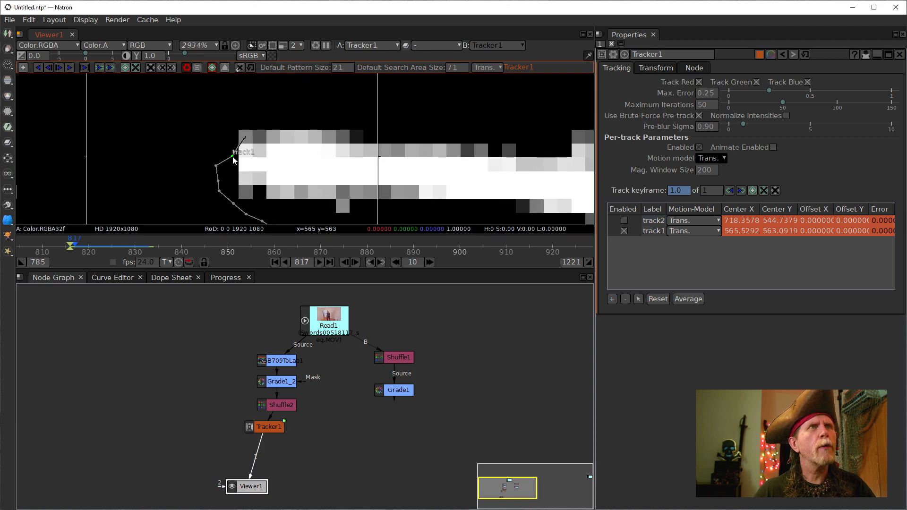
left_click_drag(233, 160, 245, 165)
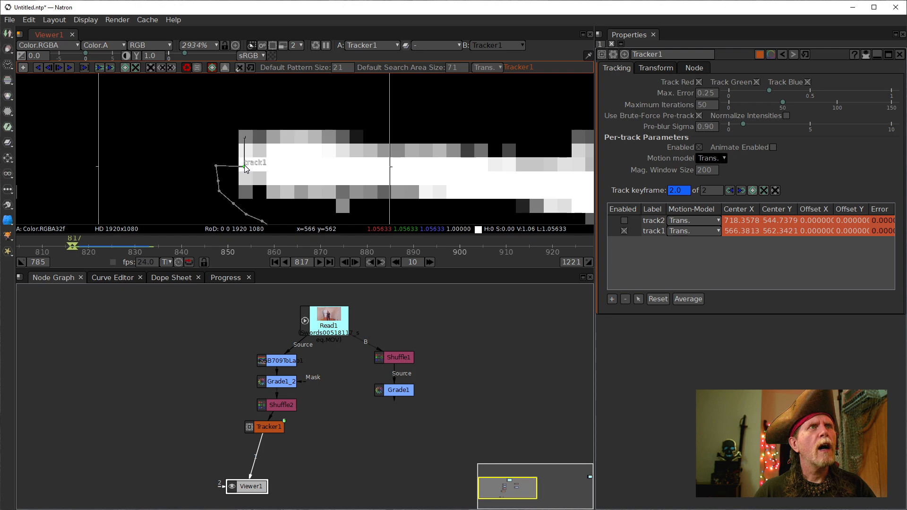
left_click(344, 262)
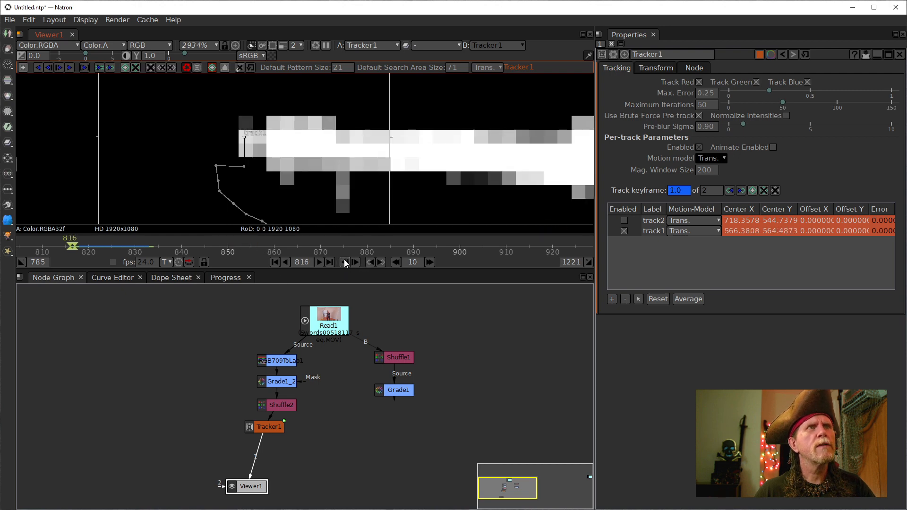
left_click(355, 262)
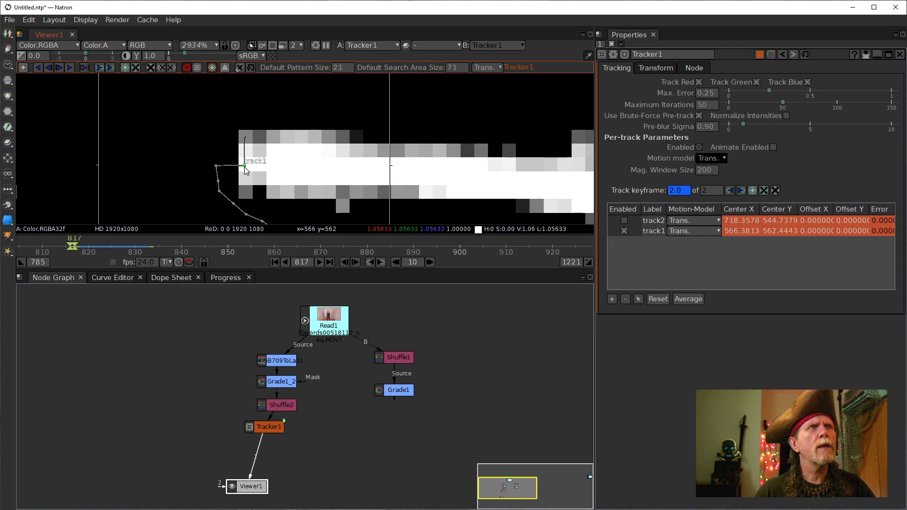
scroll(285, 176, "down", 3)
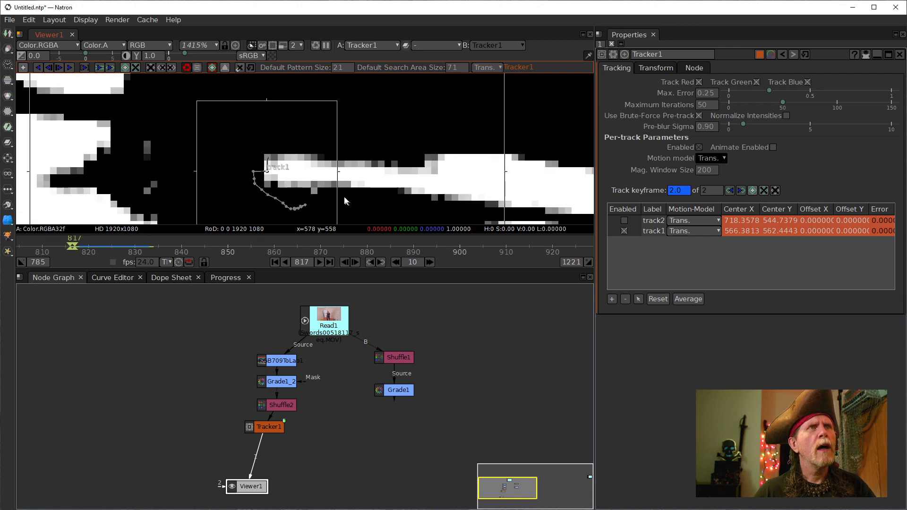
left_click_drag(344, 196, 298, 181)
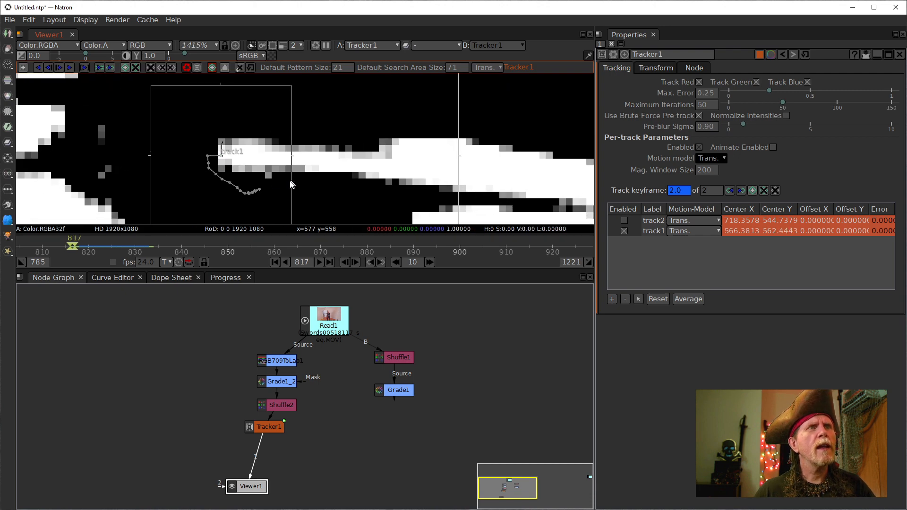
left_click(70, 68)
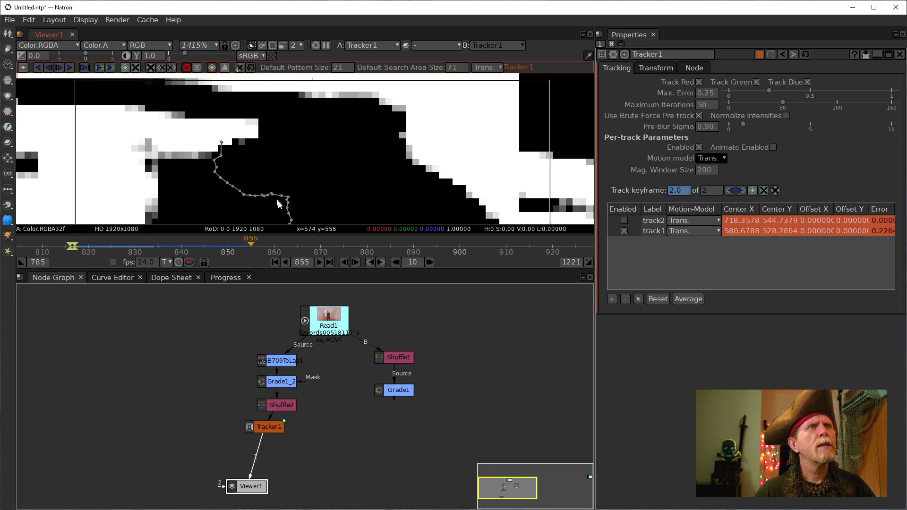
left_click(73, 244)
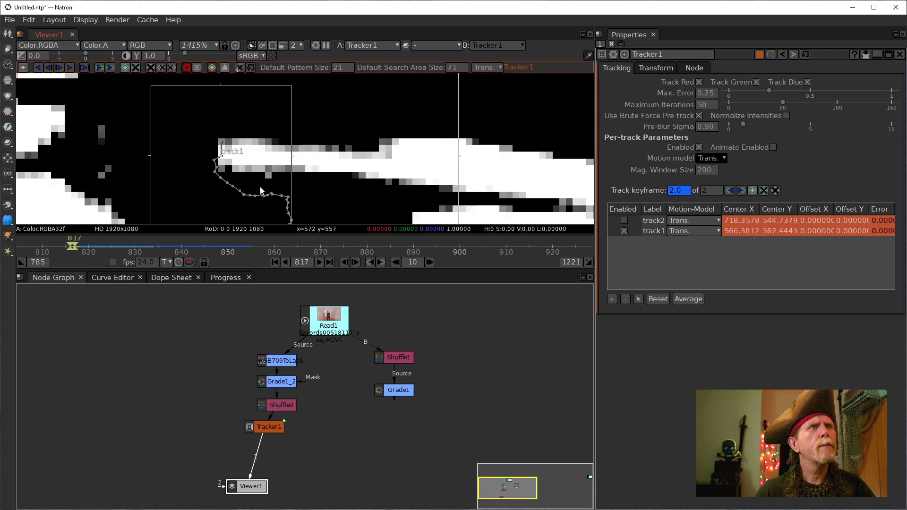
- Nudge track1 onto the sword tip on frames 818, 819 and 820
scroll(213, 152, "up", 5)
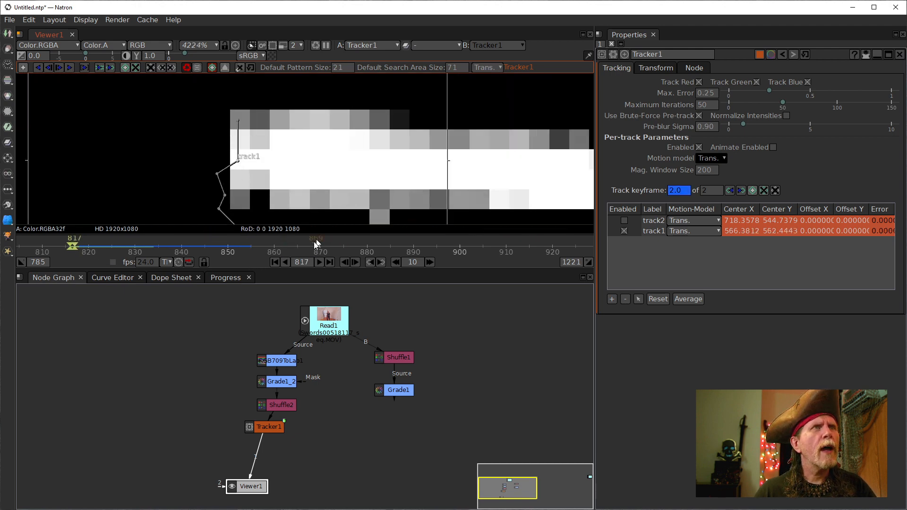
left_click(355, 262)
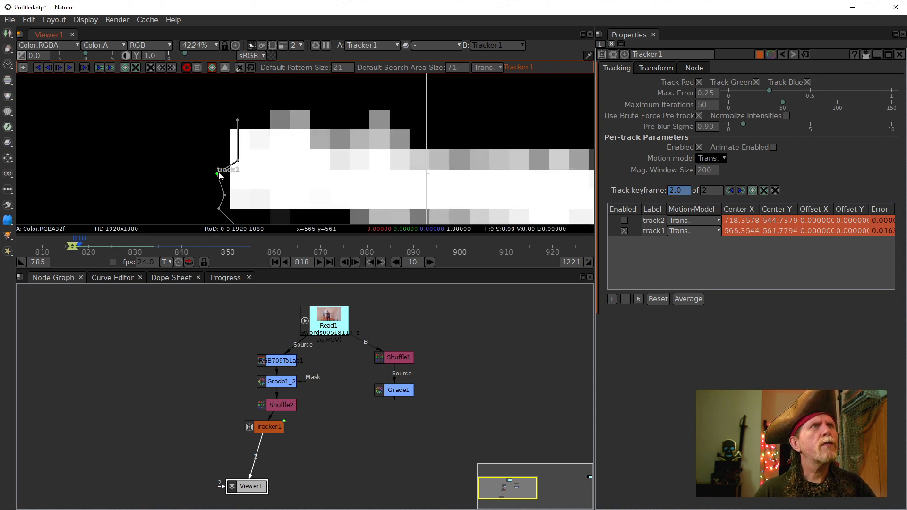
left_click_drag(219, 176, 239, 172)
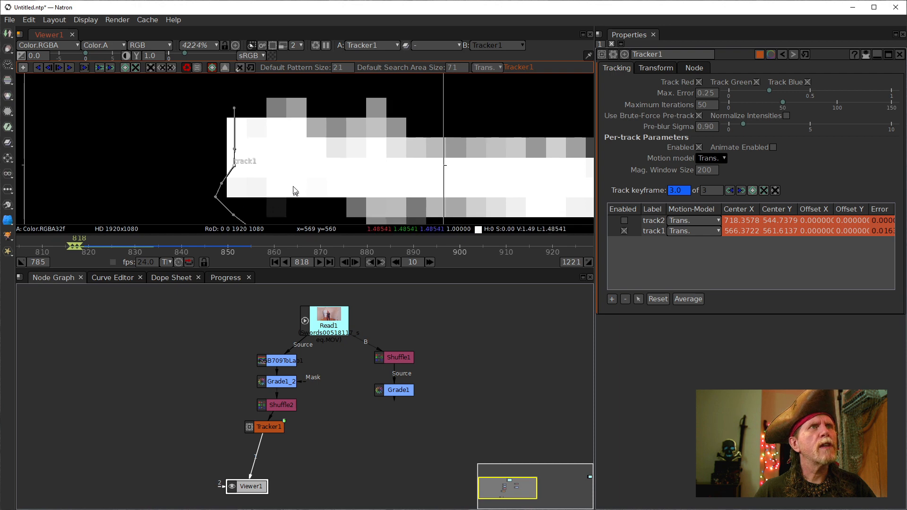
left_click(356, 263)
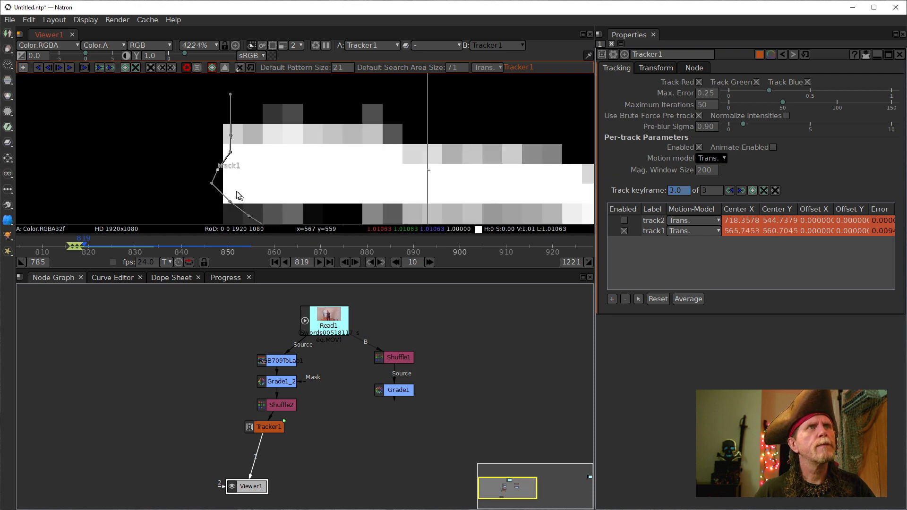
left_click_drag(226, 184, 232, 173)
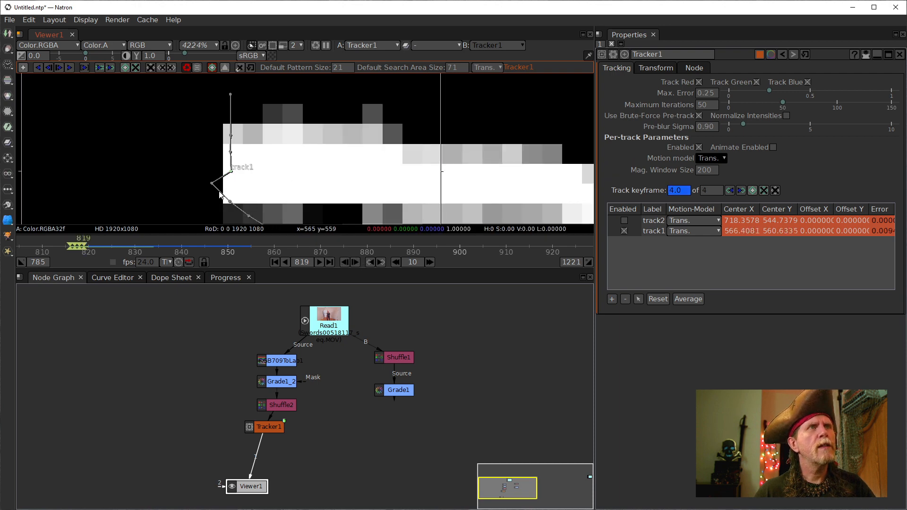
left_click(350, 262)
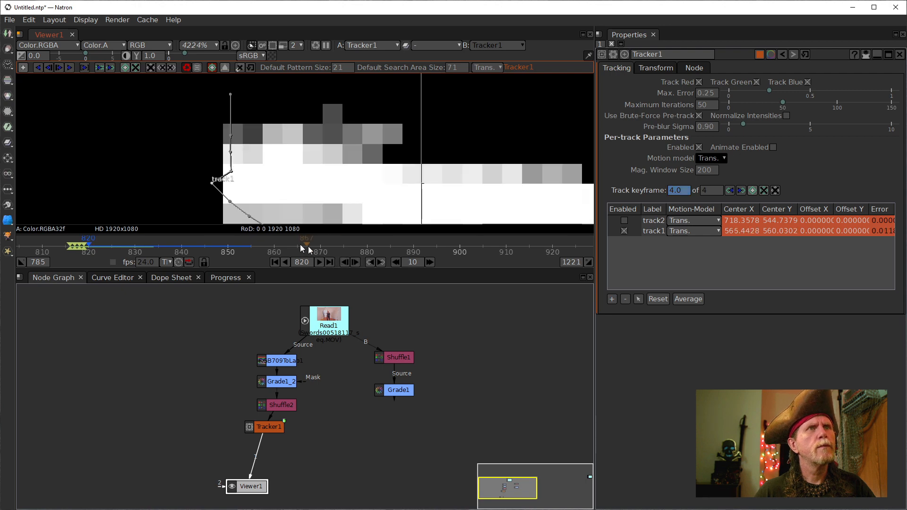
left_click_drag(212, 183, 231, 185)
left_click_drag(283, 210, 277, 188)
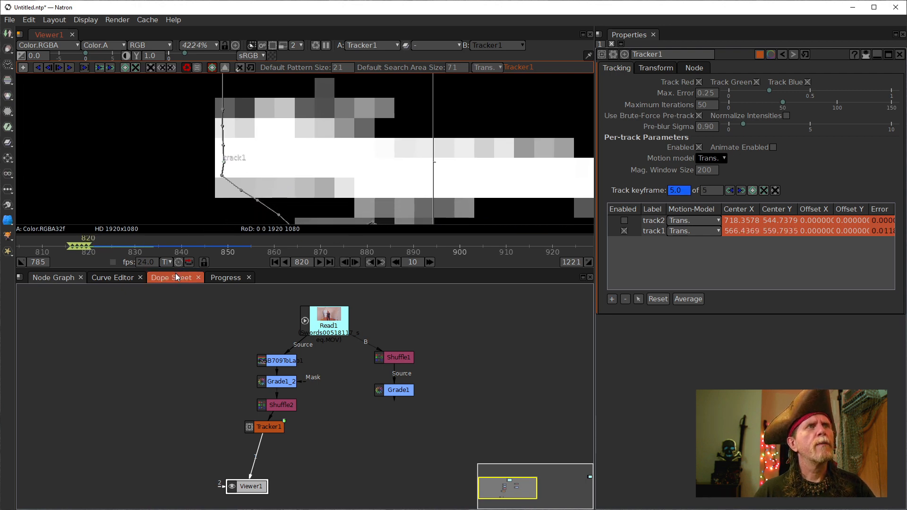
- Track track1 forward from frame 820 and step back through the result to inspect it
left_click(69, 66)
scroll(395, 189, "down", 10)
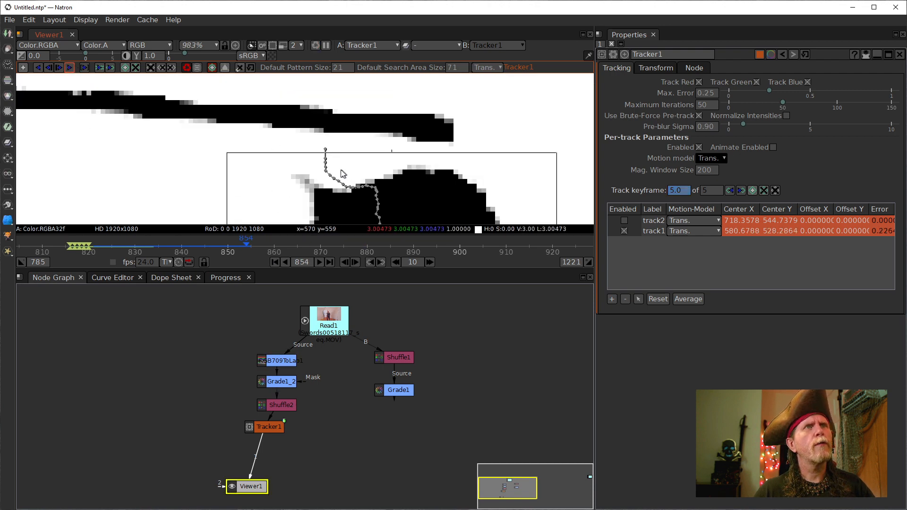
scroll(401, 191, "up", 15)
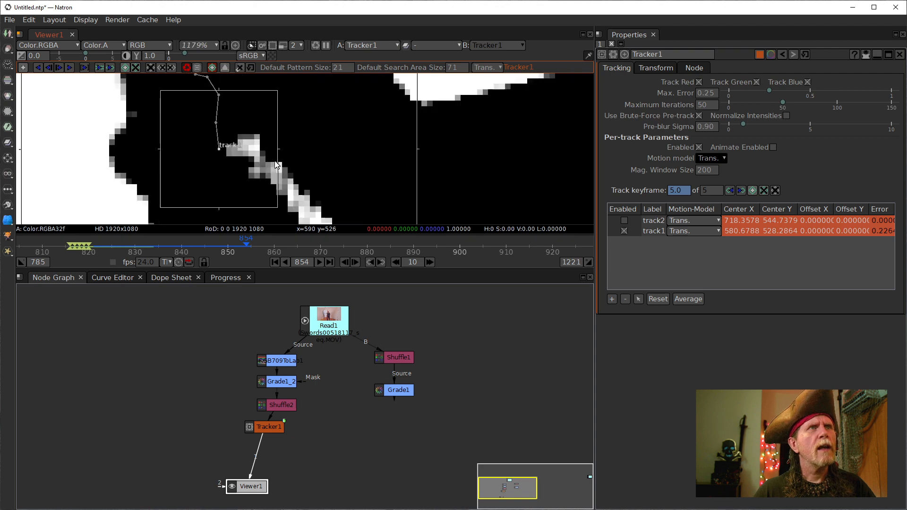
left_click_drag(229, 156, 296, 212)
left_click_drag(326, 157, 342, 205)
scroll(342, 205, "down", 12)
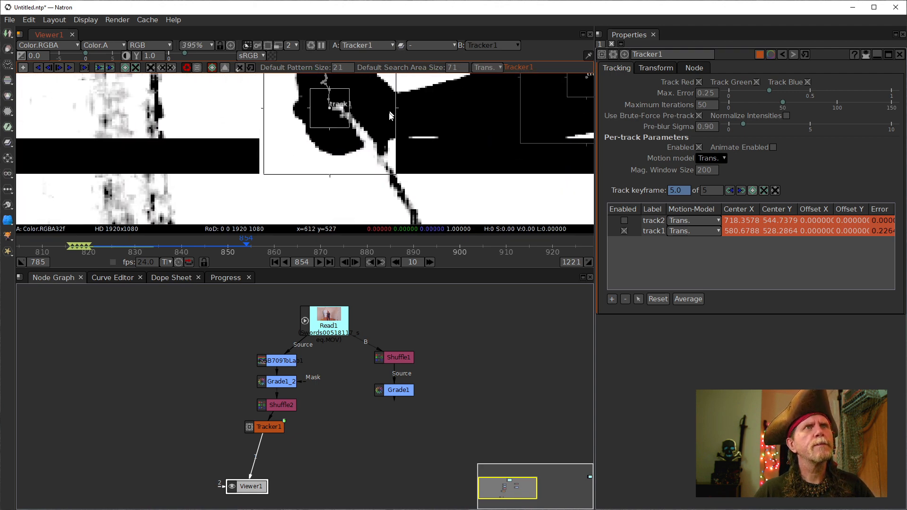
scroll(358, 185, "up", 4)
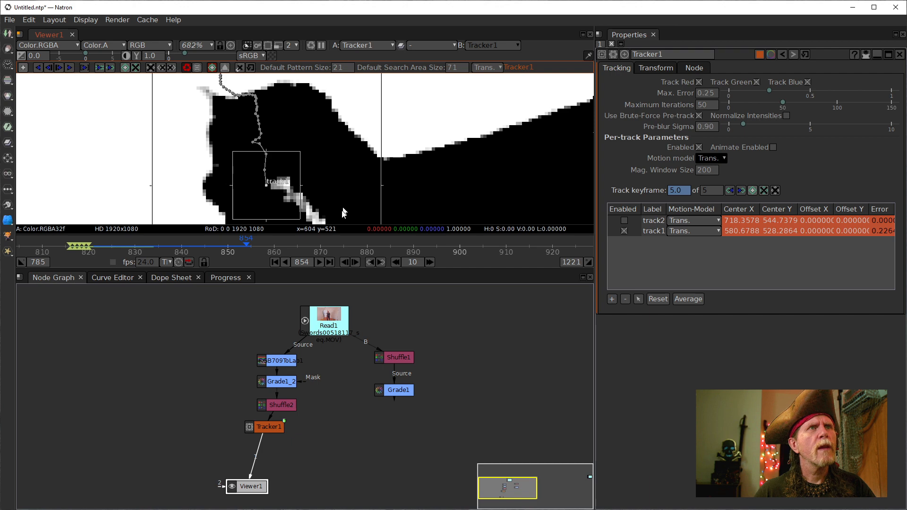
left_click(345, 264)
left_click(344, 265)
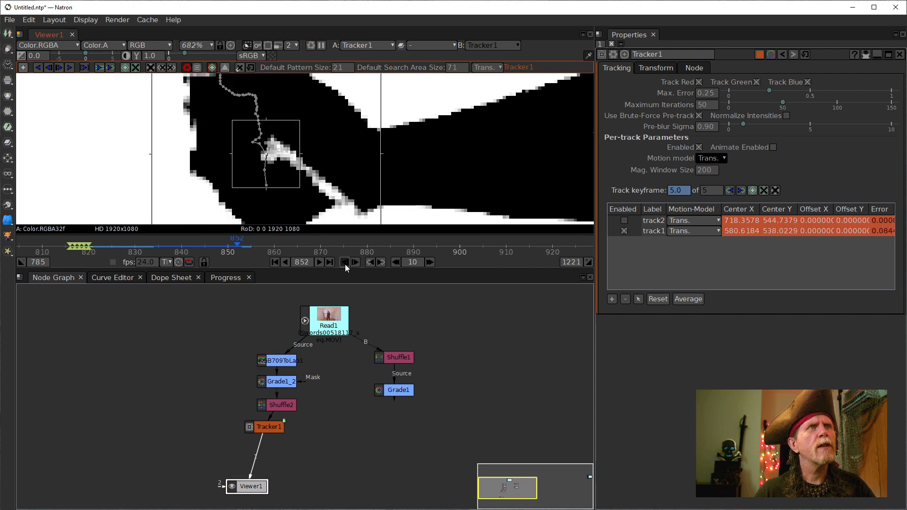
left_click(345, 264)
left_click(345, 264)
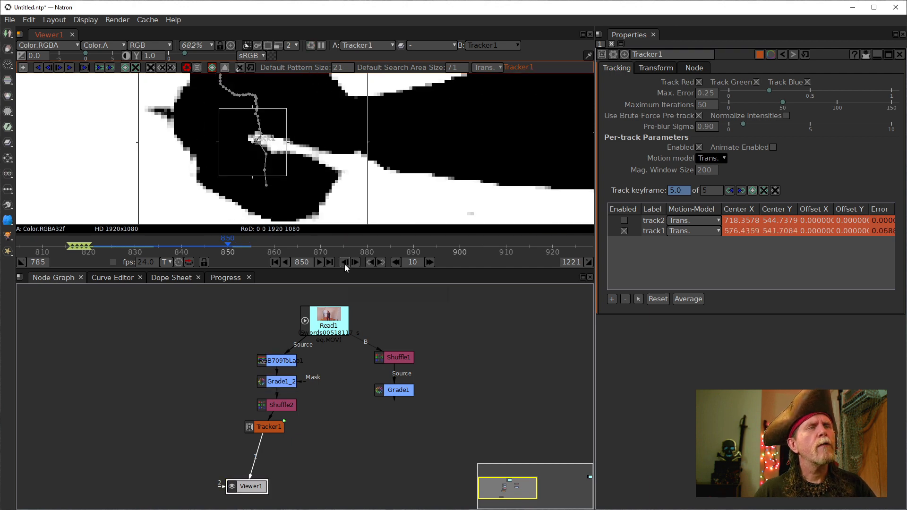
scroll(250, 137, "up", 15)
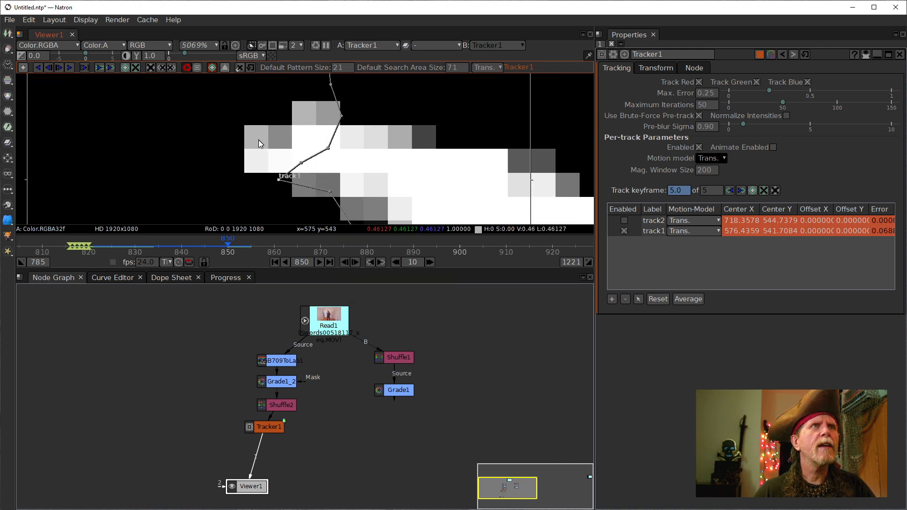
scroll(327, 187, "down", 4)
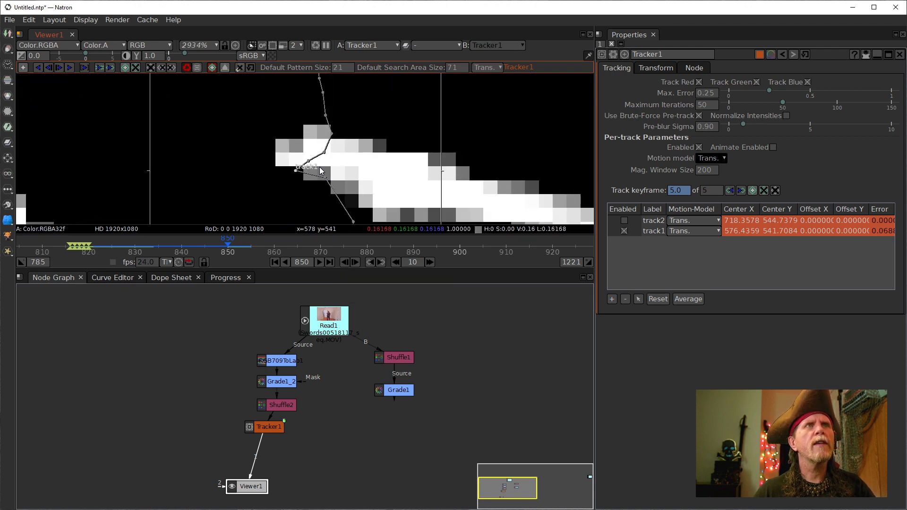
- Nudge track1 onto the sword tip at frame 847 and resume tracking forward
left_click(345, 262)
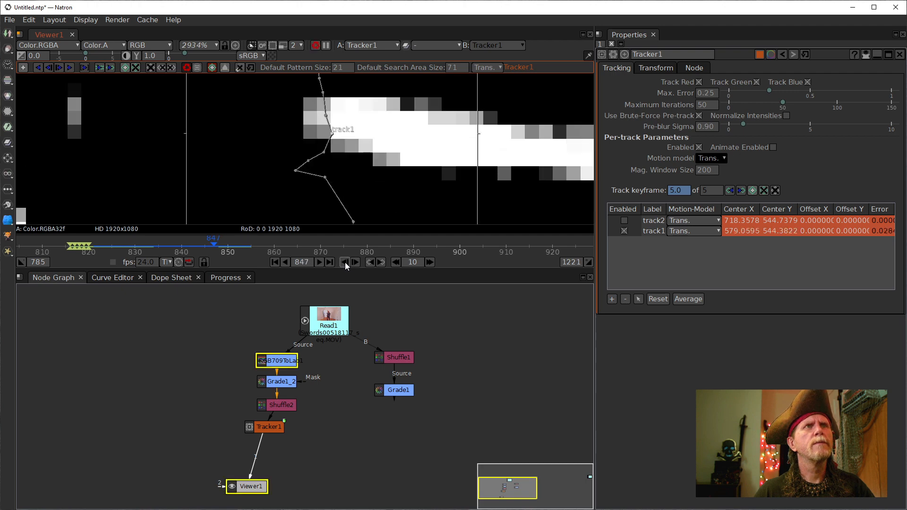
left_click(345, 263)
left_click(345, 262)
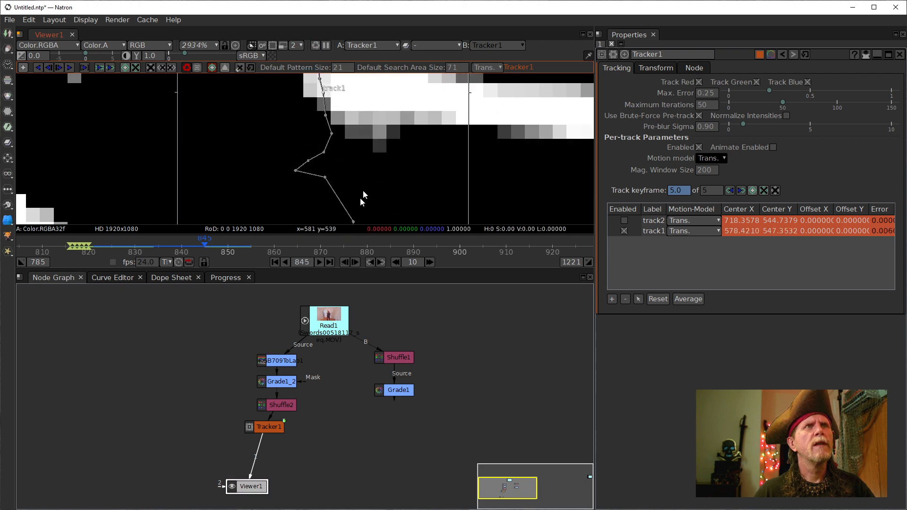
left_click_drag(369, 155, 365, 183)
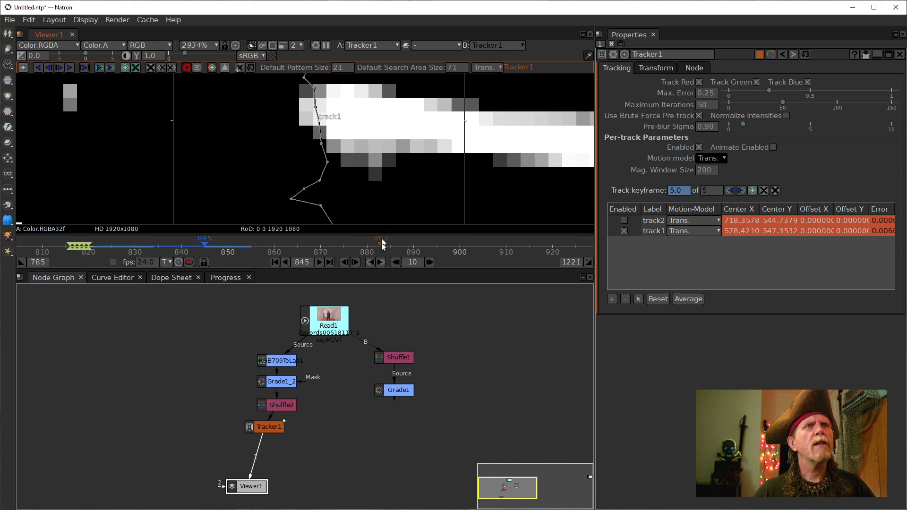
left_click(355, 262)
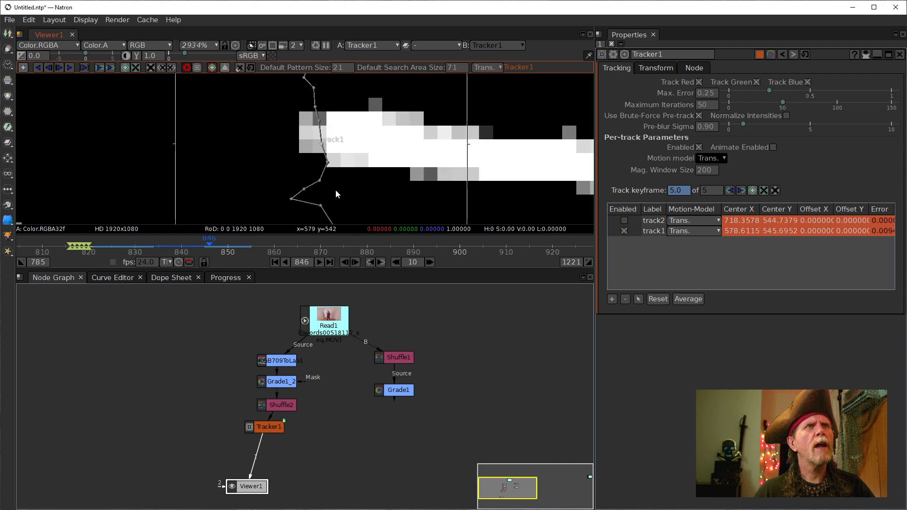
left_click(353, 263)
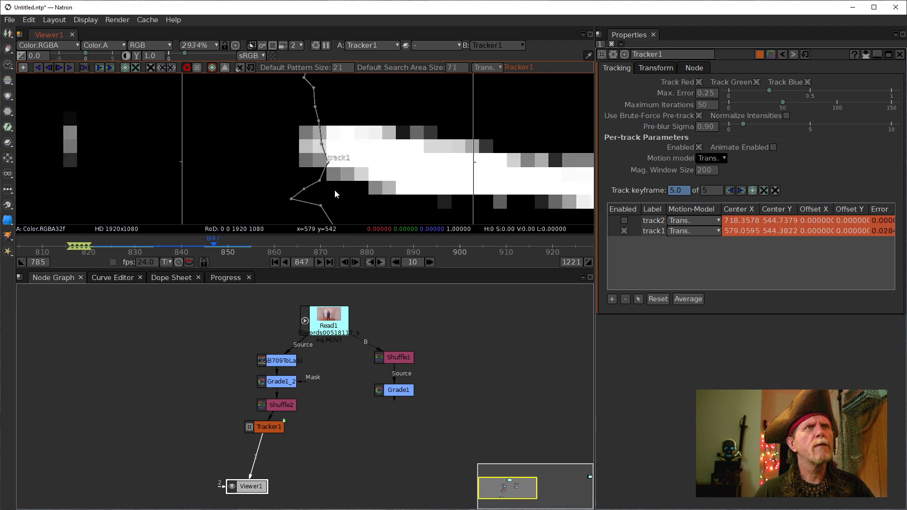
left_click_drag(325, 157, 321, 154)
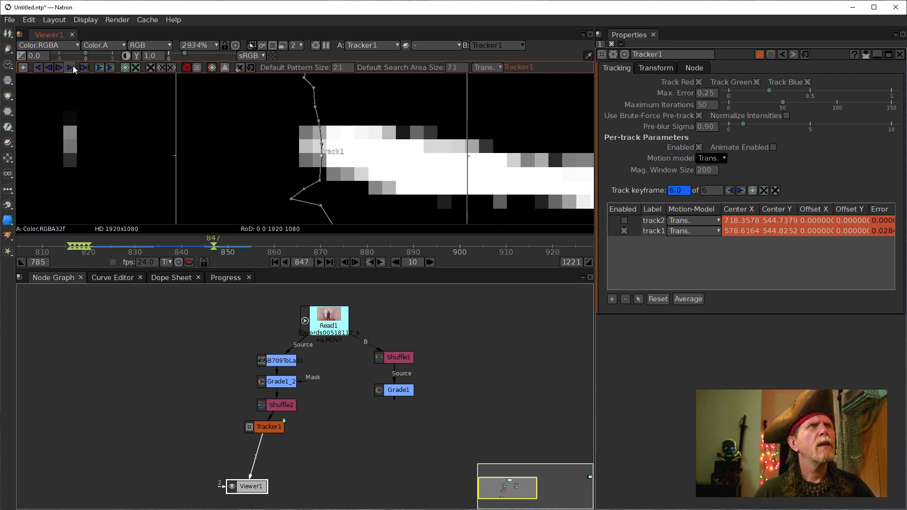
left_click(58, 67)
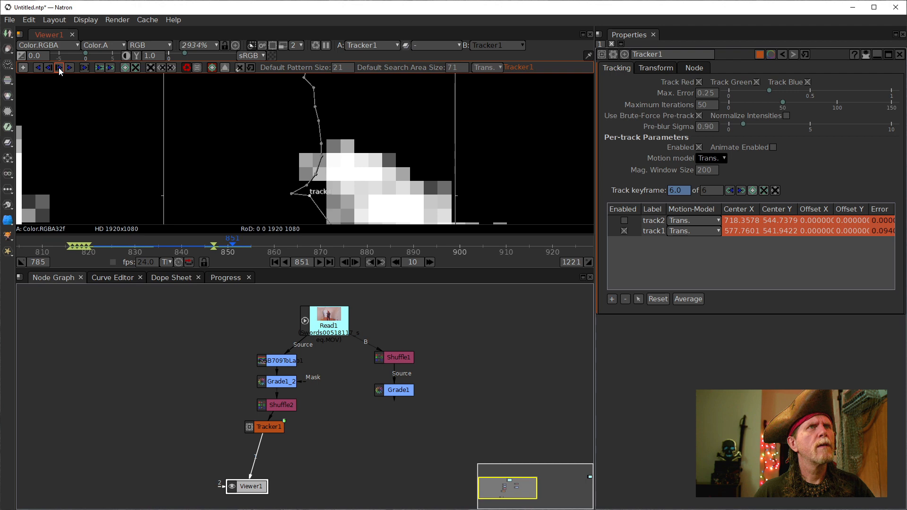
- Place and fine-tune track1 on the sword tip at frame 851, comparing with the previous frame
mouse_move(356, 156)
left_mouse_down()
mouse_move(351, 123)
mouse_move(346, 148)
left_mouse_up()
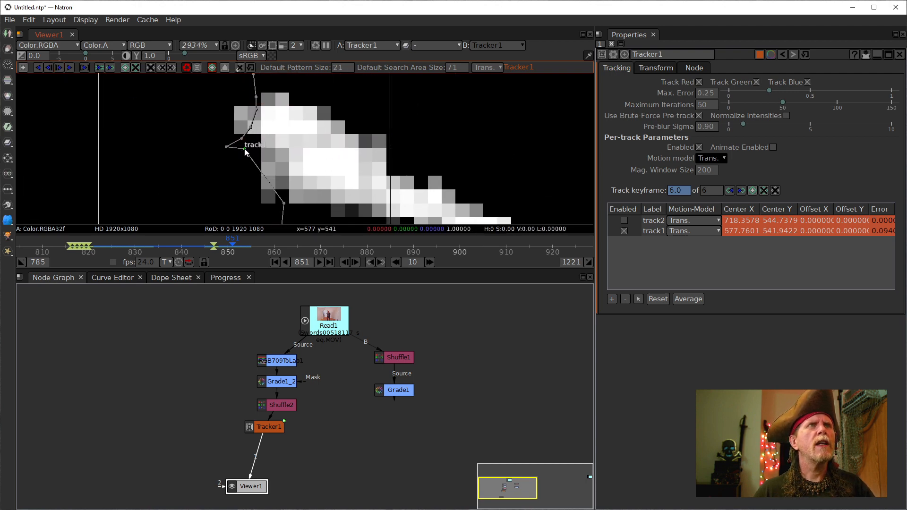
left_click_drag(245, 151, 261, 136)
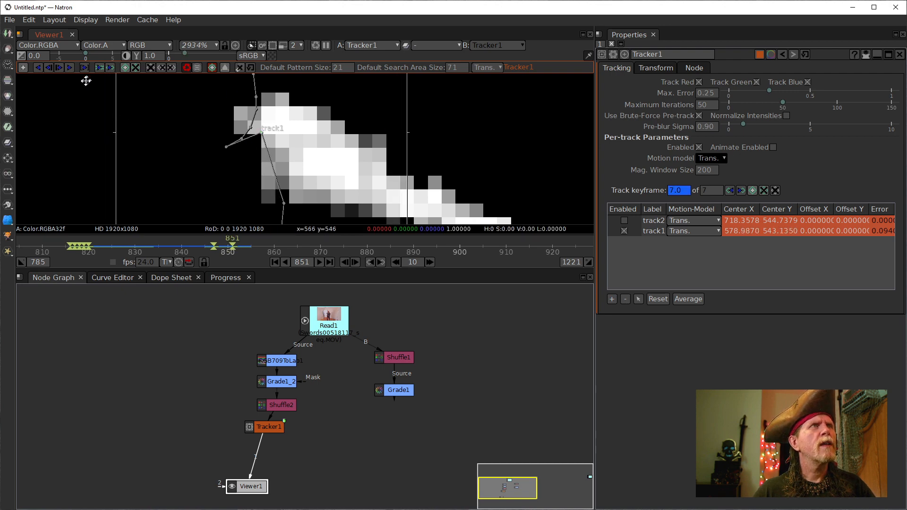
left_click(345, 262)
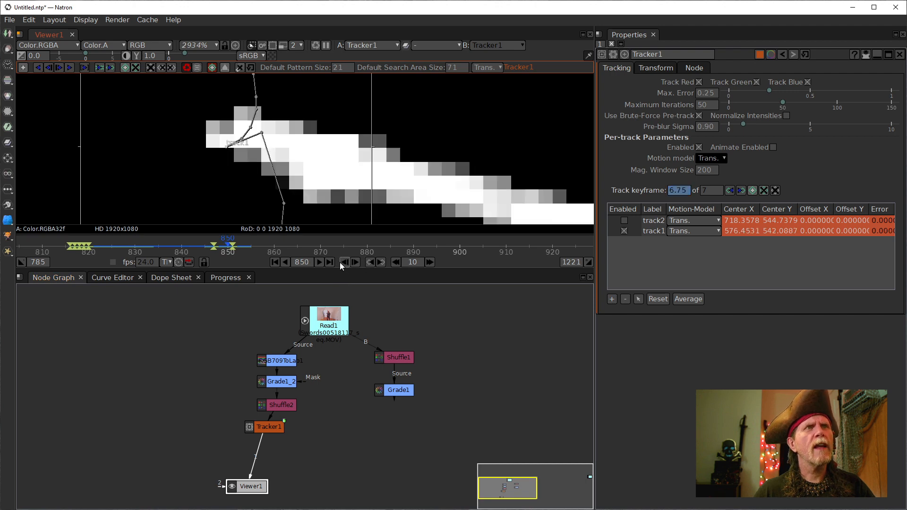
left_click(355, 261)
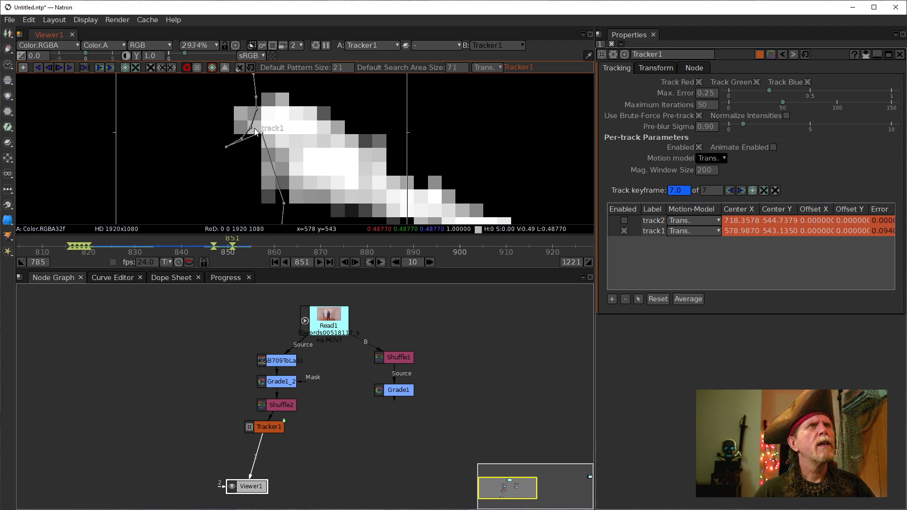
left_click_drag(262, 135, 268, 128)
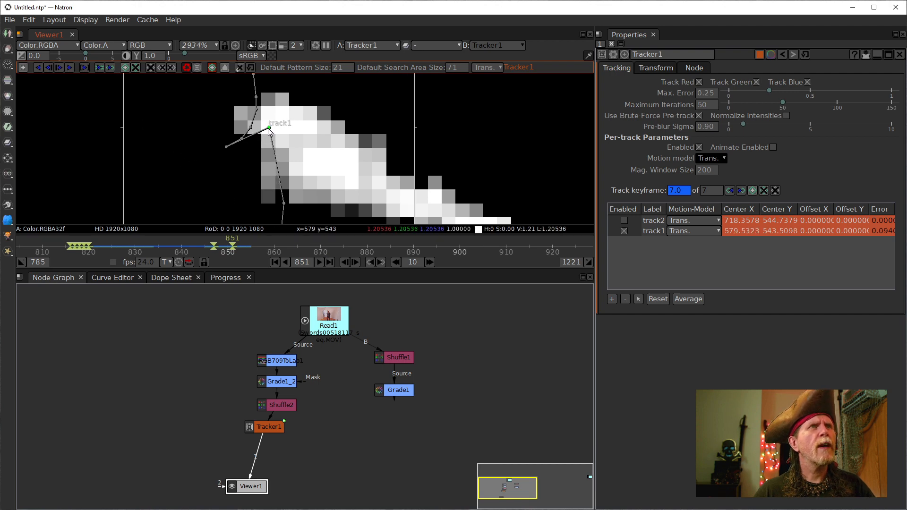
left_click(345, 261)
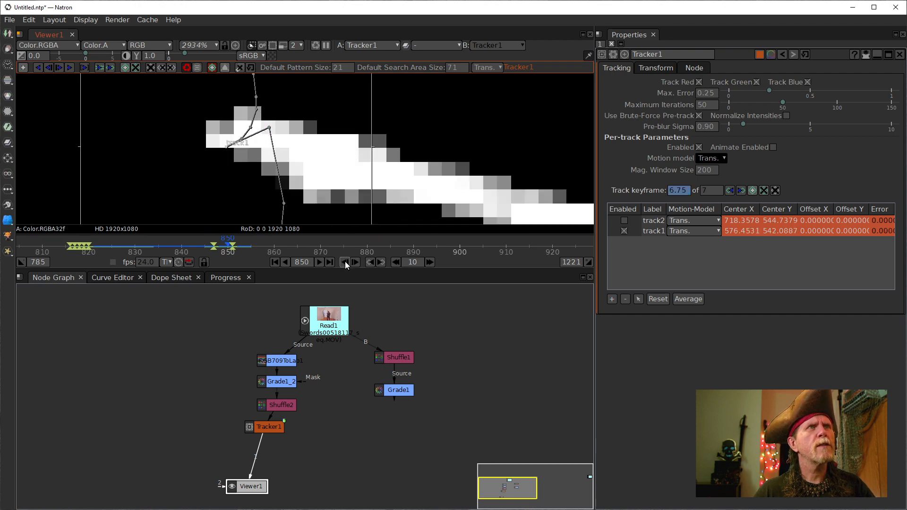
left_click(353, 262)
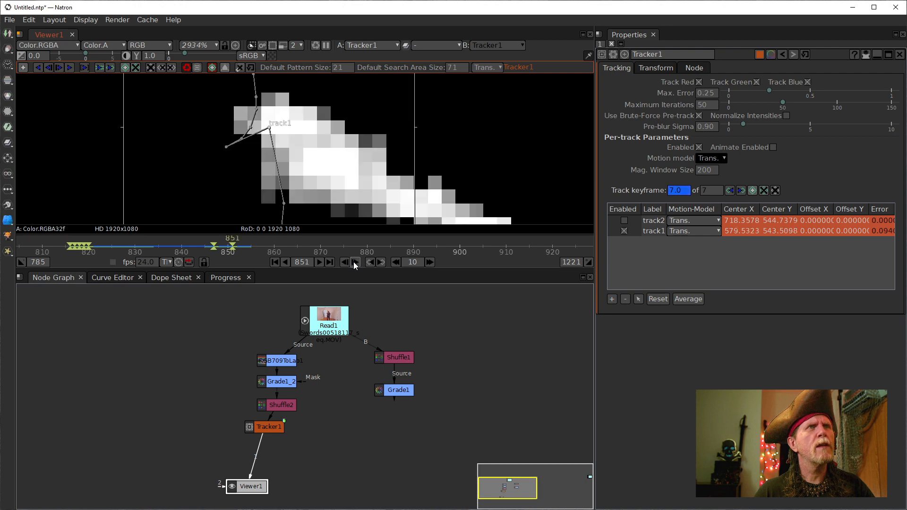
- Resume tracking track1 forward to frame 855 and enlarge its search area
left_click(69, 67)
scroll(358, 160, "down", 3)
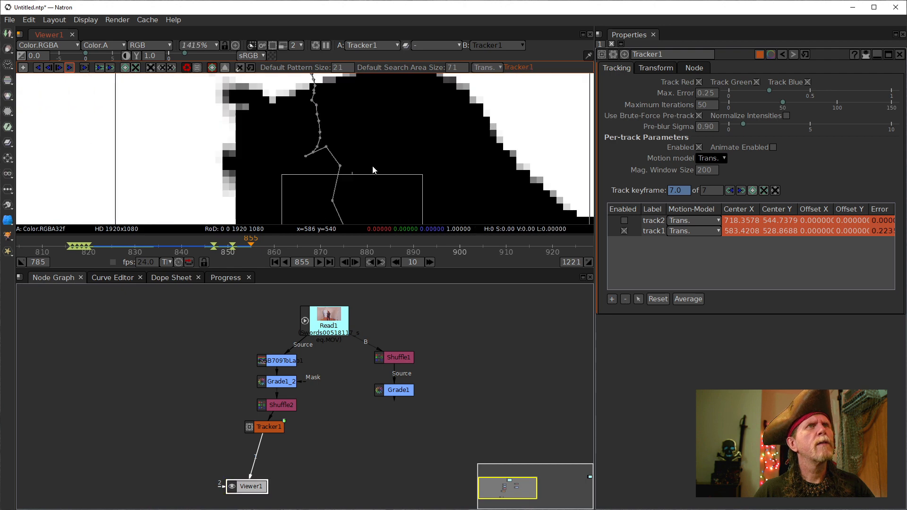
left_click_drag(361, 179, 322, 99)
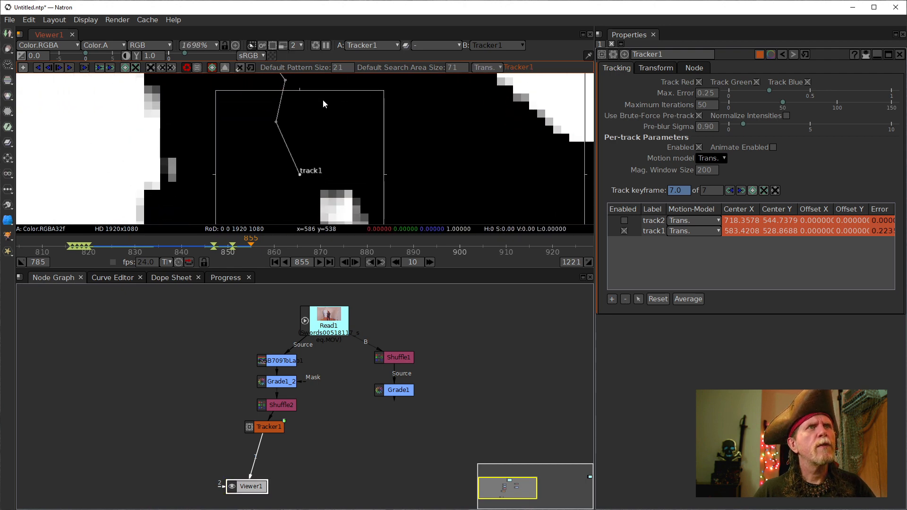
scroll(357, 170, "down", 6)
left_click_drag(392, 190, 307, 96)
left_click_drag(349, 166, 425, 213)
left_click_drag(299, 101, 319, 172)
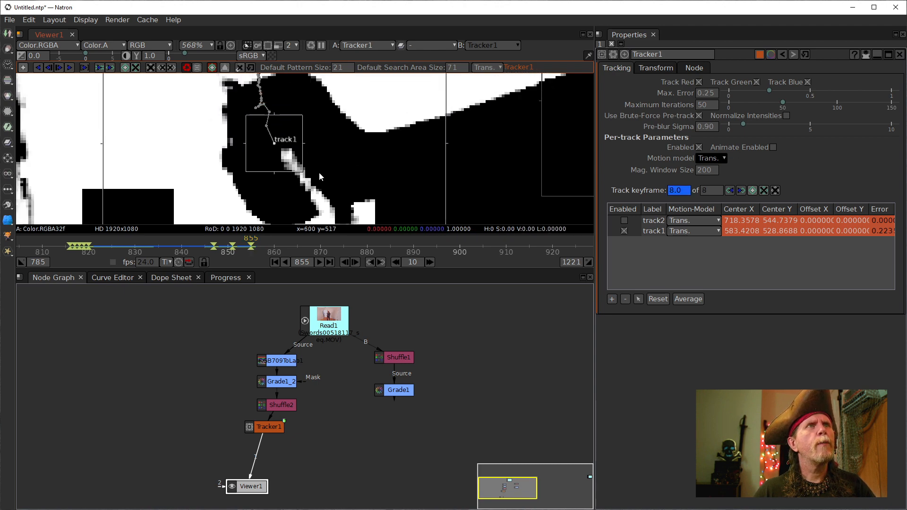
scroll(275, 141, "up", 4)
scroll(274, 139, "up", 1)
left_click_drag(278, 106, 307, 177)
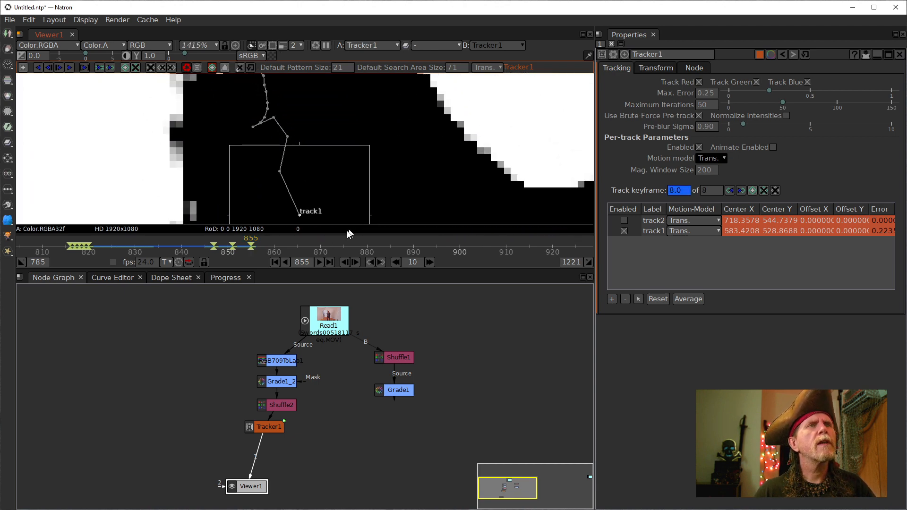
- Step back to frame 852 and correct track1's centre onto the sword tip
left_click(345, 263)
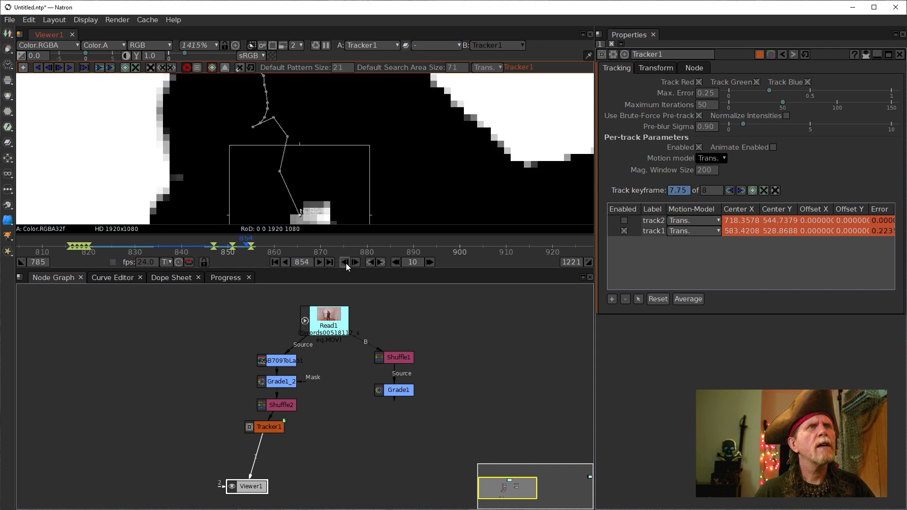
left_click(346, 262)
left_click(346, 262)
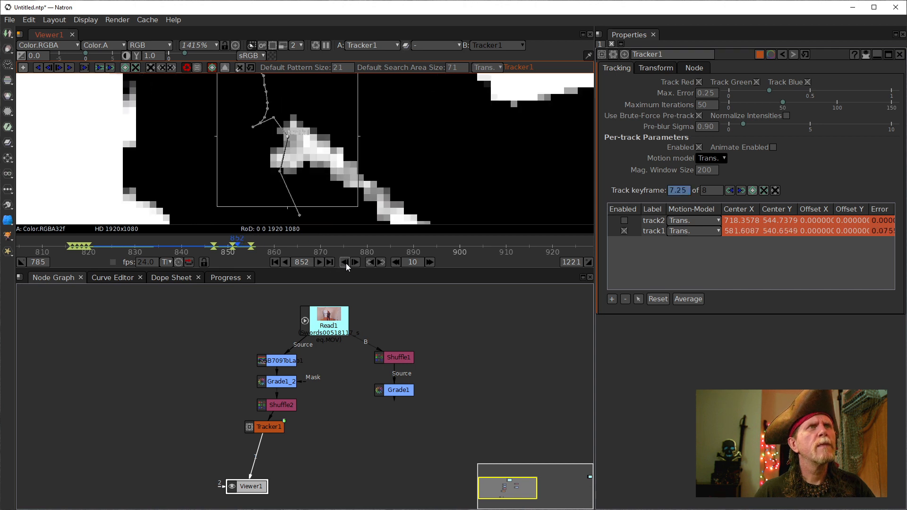
scroll(278, 163, "up", 4)
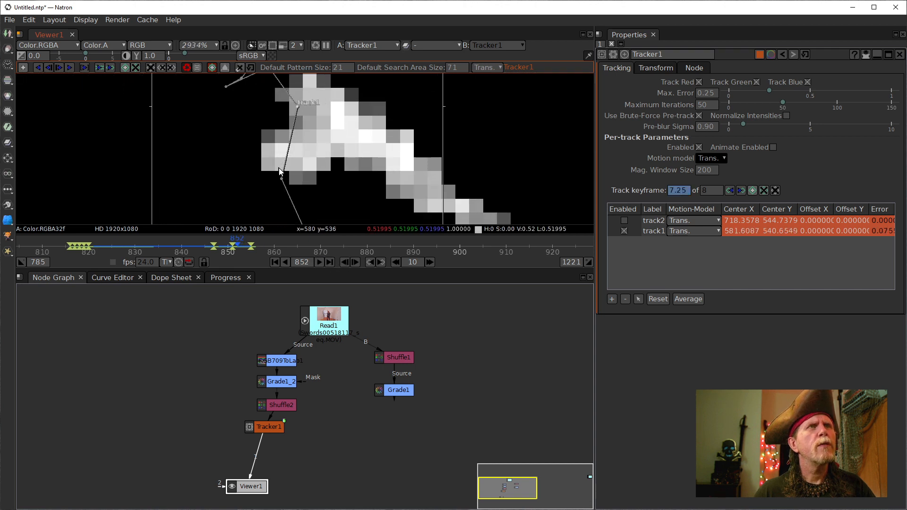
left_click(343, 260)
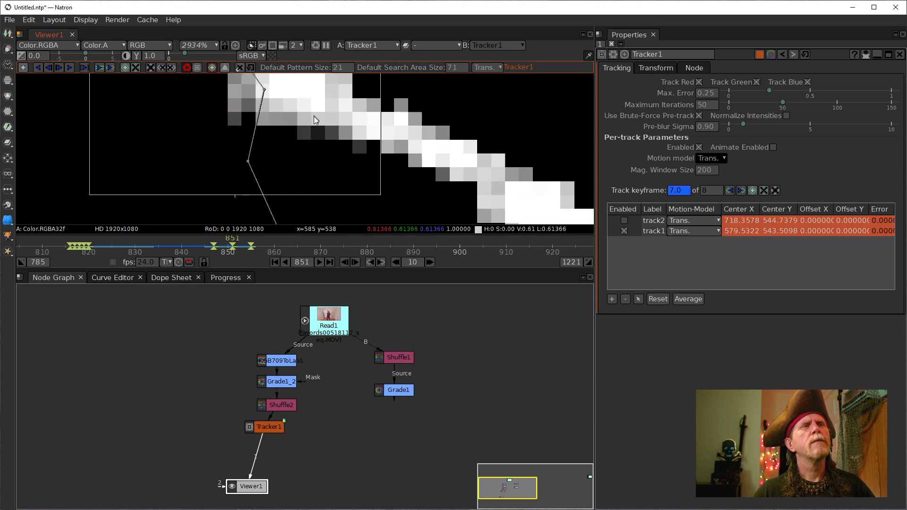
scroll(316, 119, "down", 3)
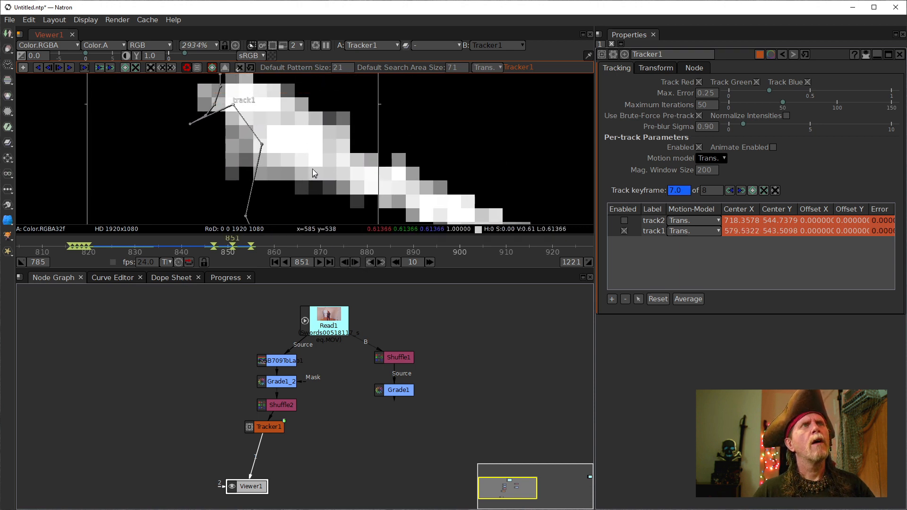
left_click(343, 261)
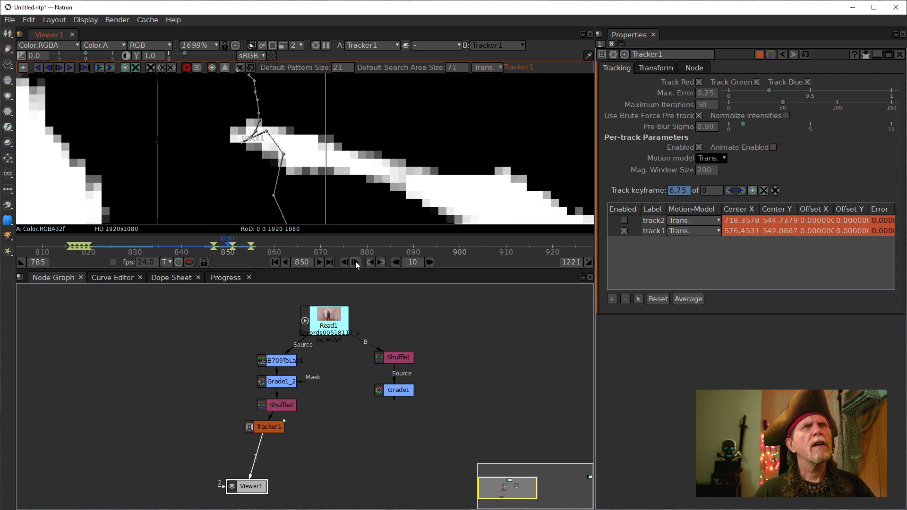
left_click(355, 261)
left_click(355, 261)
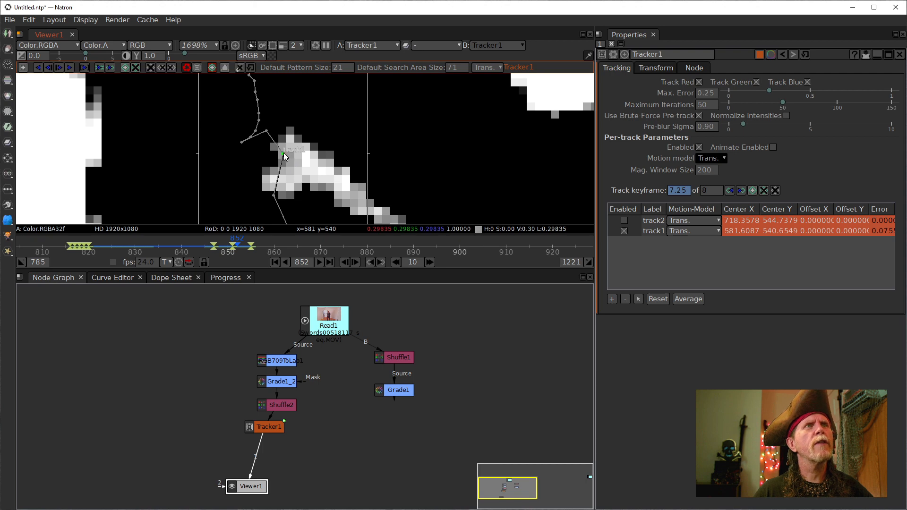
left_click_drag(282, 152, 286, 153)
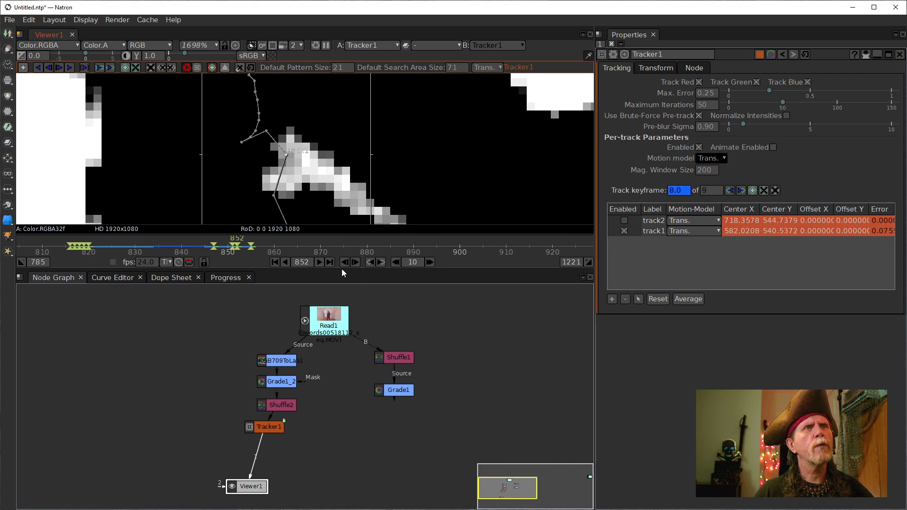
- Move track1 onto the sword tip at frame 853
left_click(355, 262)
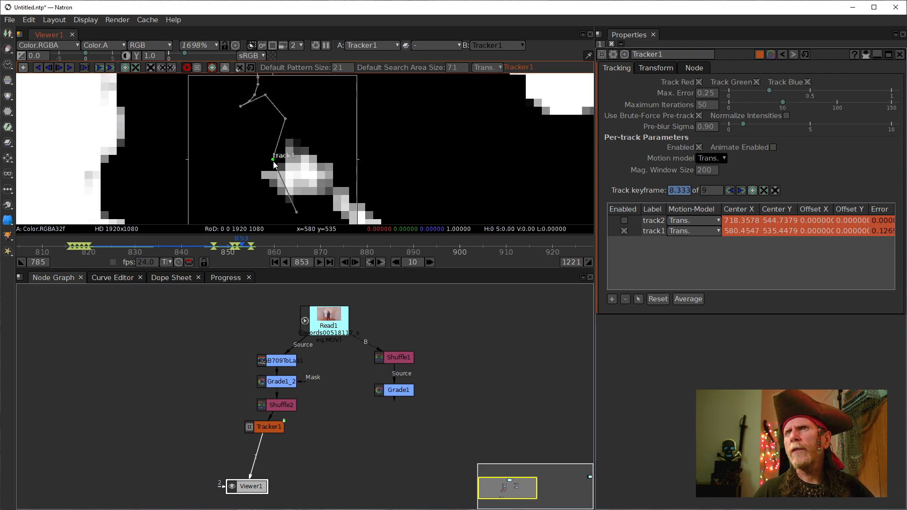
left_click_drag(274, 163, 288, 173)
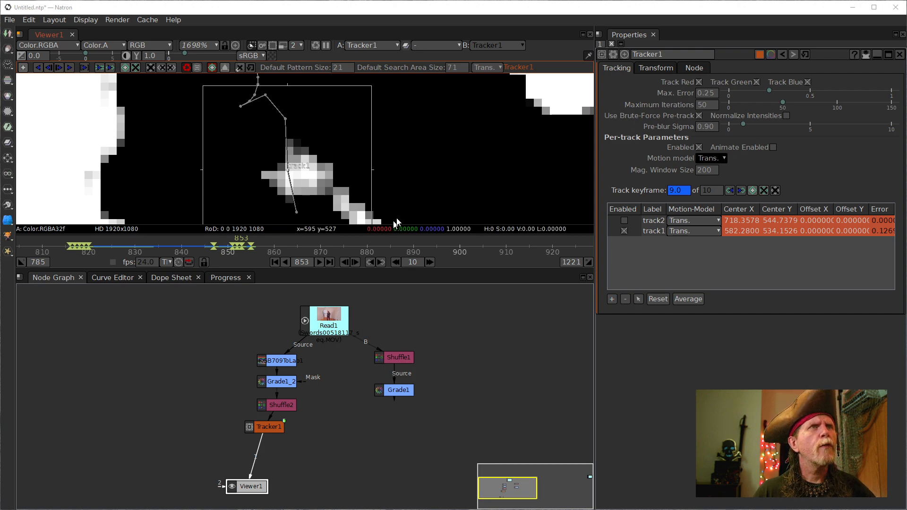
left_click_drag(400, 196, 400, 148)
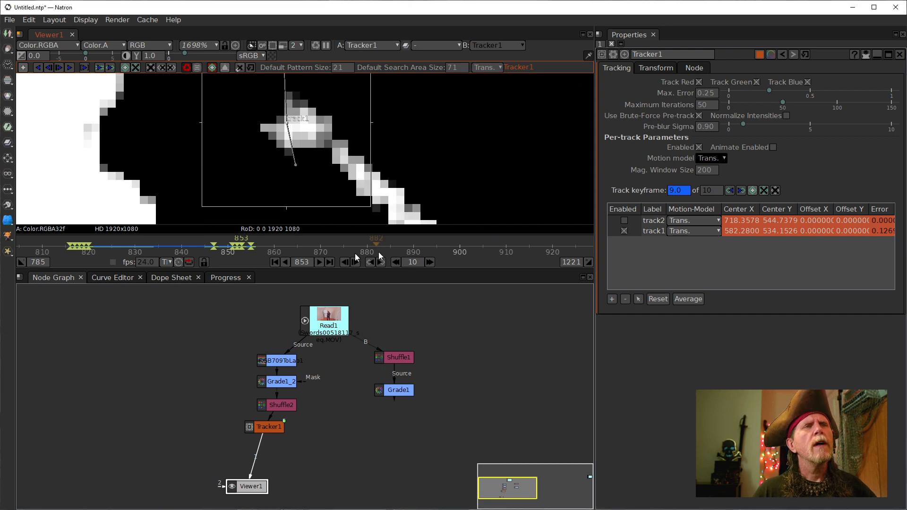
- Track to frame 854, adjust track1 onto the tip, and resume forward tracking
left_click(356, 265)
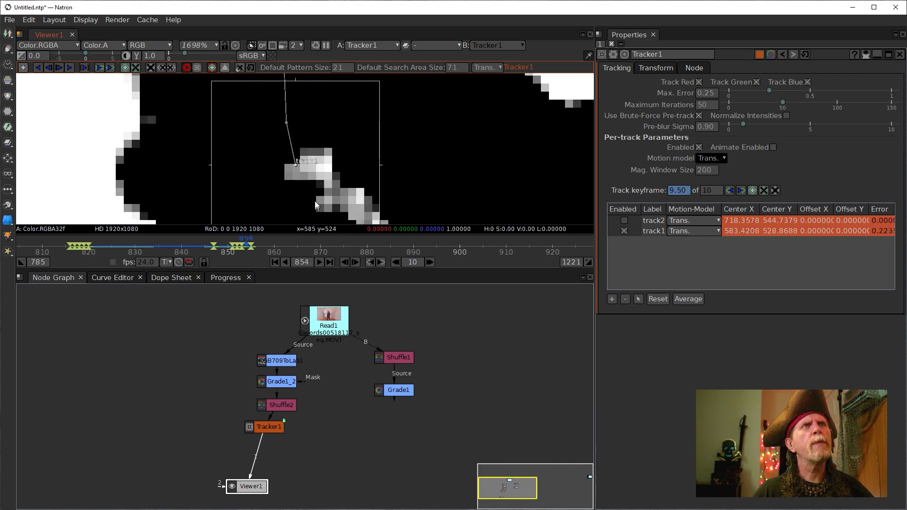
left_click_drag(295, 164, 303, 168)
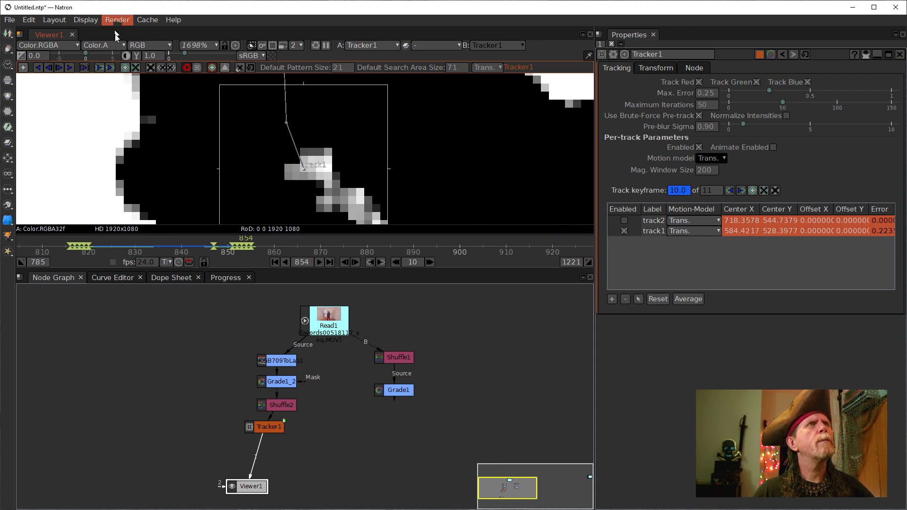
left_click(60, 70)
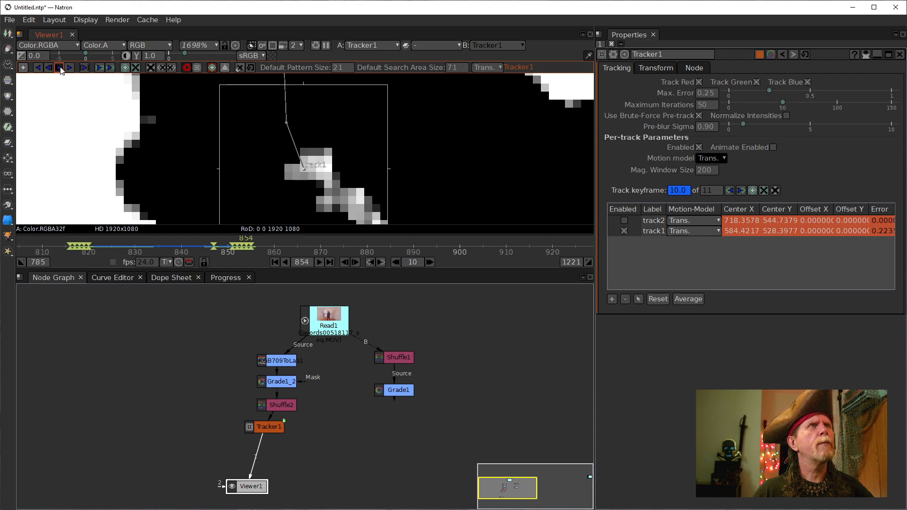
- Resume tracking, scrub around frames 858–861, and move track1's centre onto the sword tip at 860
left_click(69, 67)
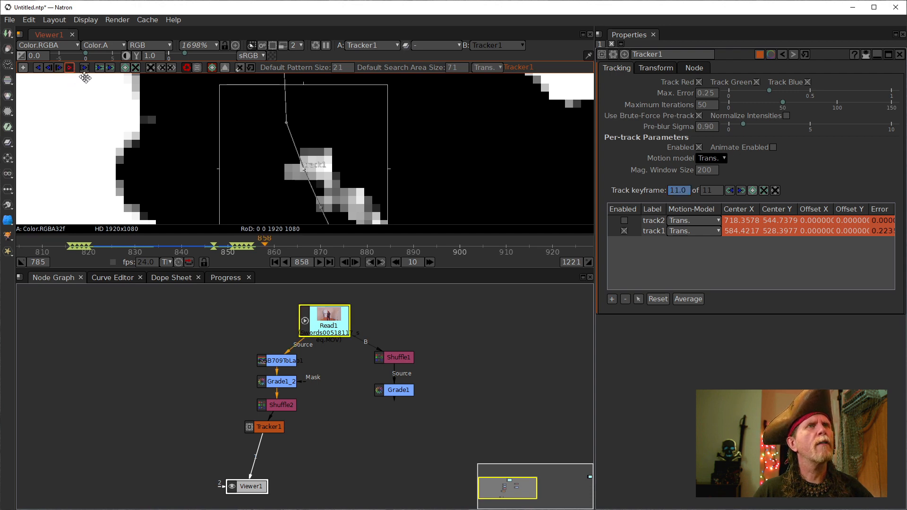
scroll(322, 122, "down", 10)
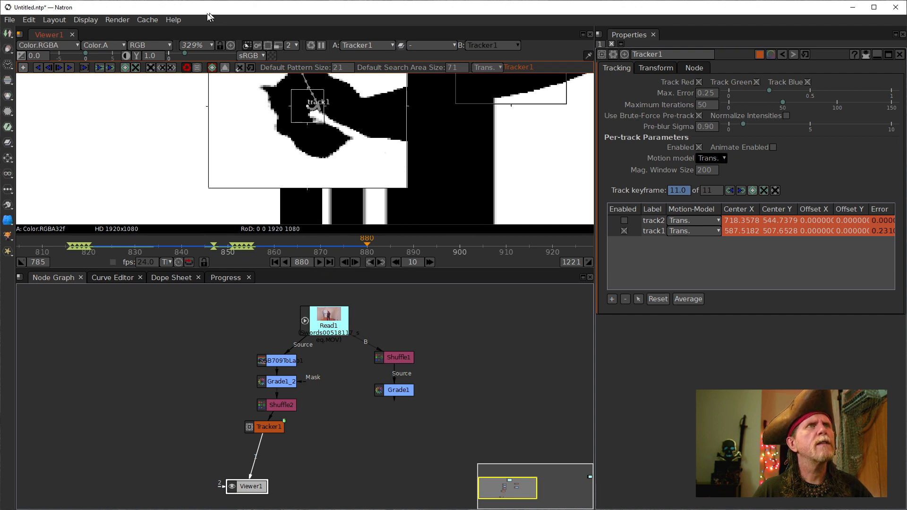
scroll(324, 133, "up", 5)
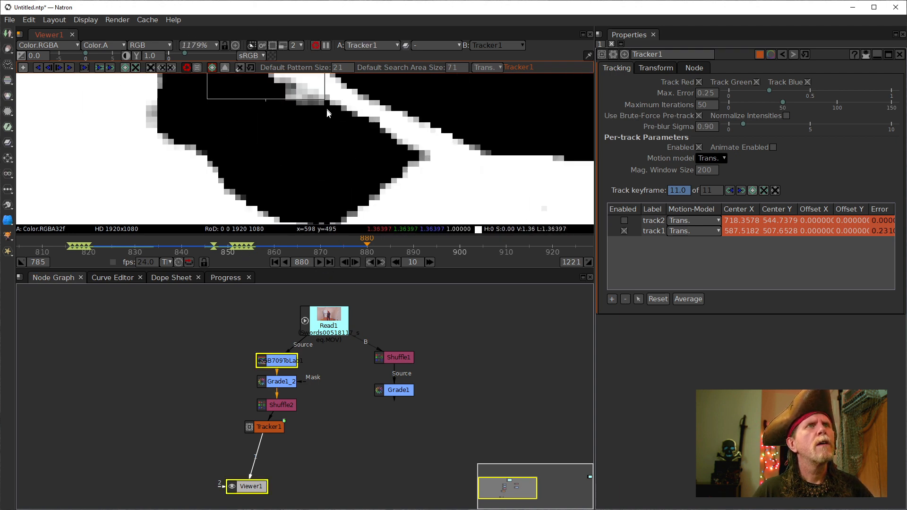
left_click_drag(326, 109, 330, 202)
scroll(312, 154, "up", 2)
scroll(315, 152, "down", 1)
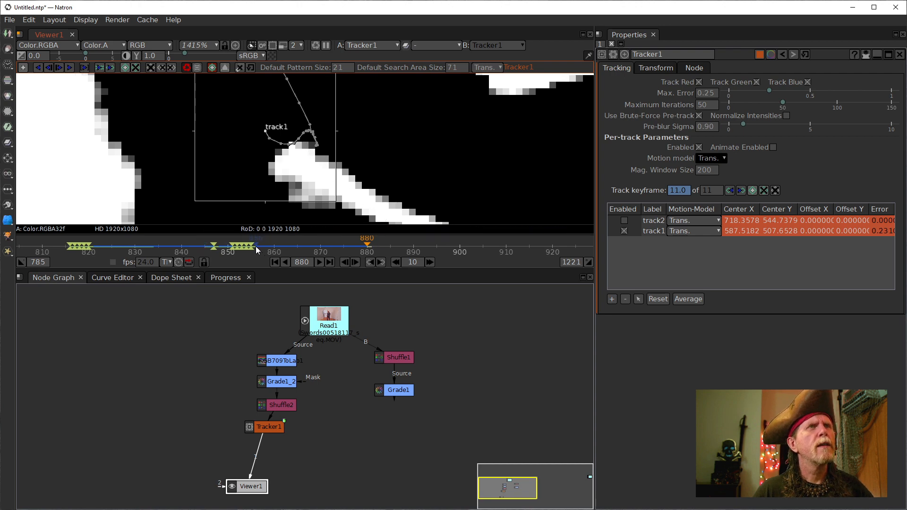
left_click(269, 246)
left_click_drag(271, 245, 277, 245)
scroll(325, 161, "up", 3)
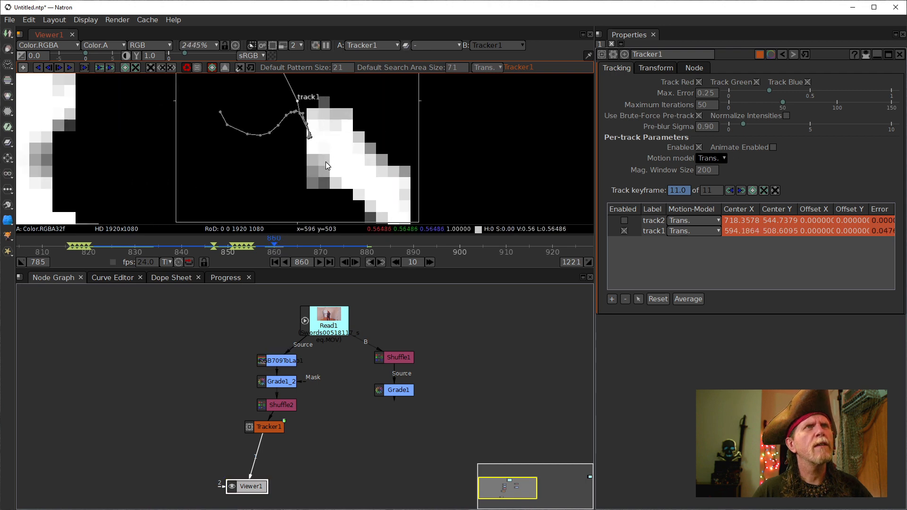
left_click_drag(326, 139, 331, 190)
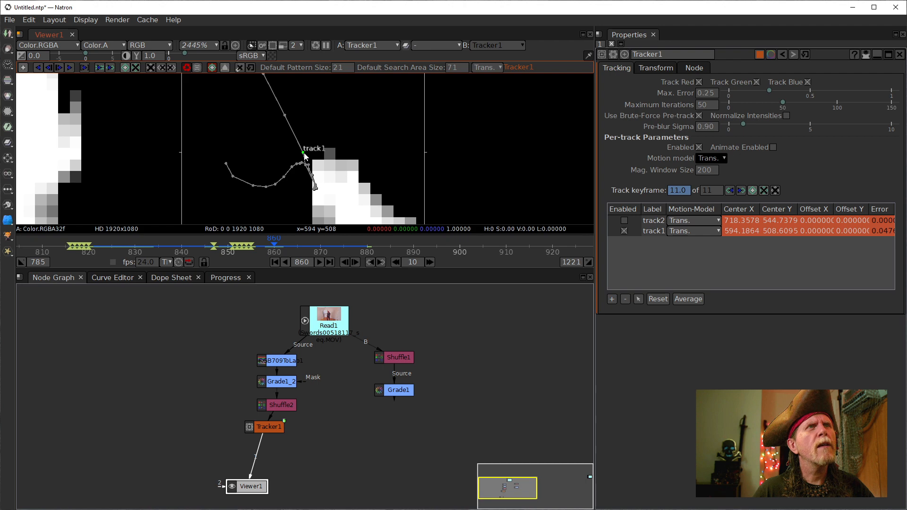
left_click_drag(304, 155, 316, 184)
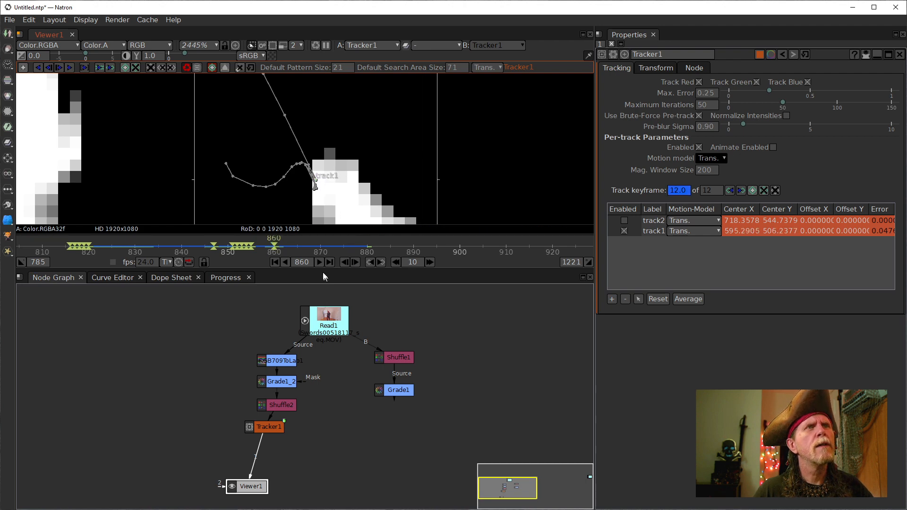
- Step back to frame 855 and nudge track1 down-right onto the sword tip
left_click(345, 262)
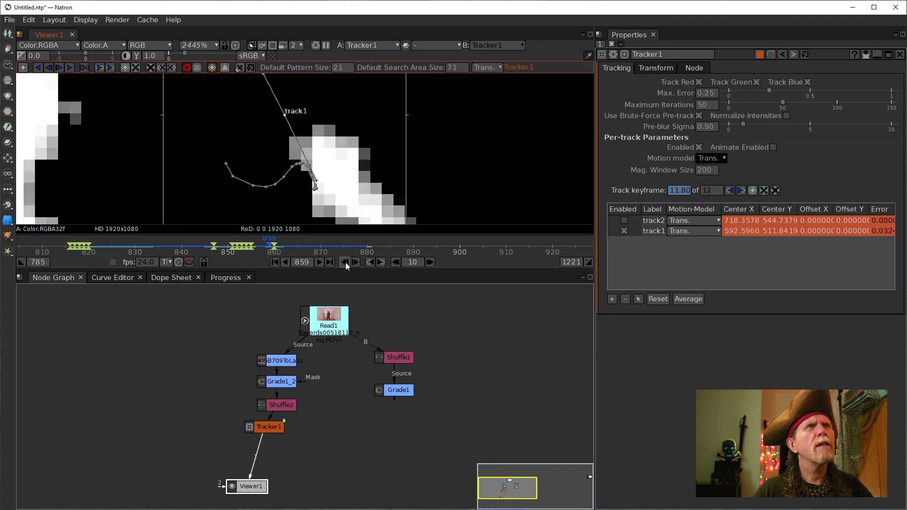
left_click_drag(303, 135, 340, 192)
left_click(344, 262)
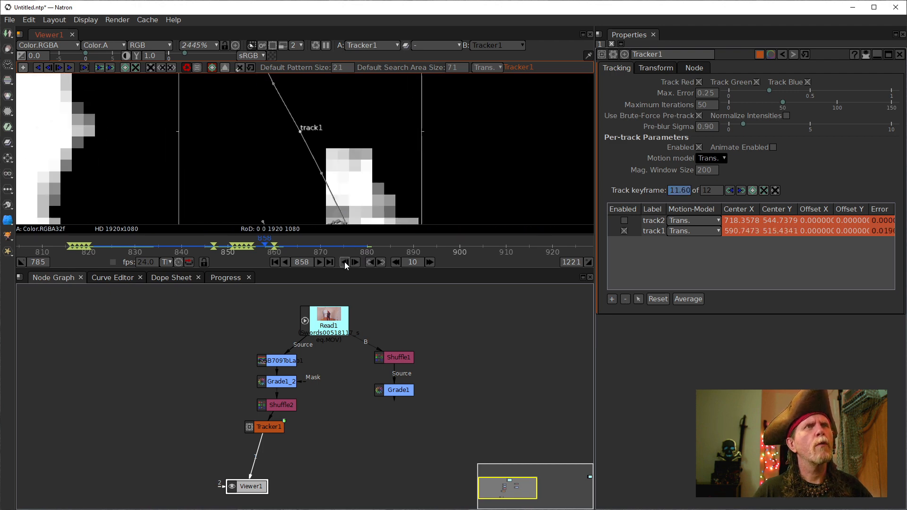
left_click(345, 262)
left_click(344, 262)
left_click(344, 262)
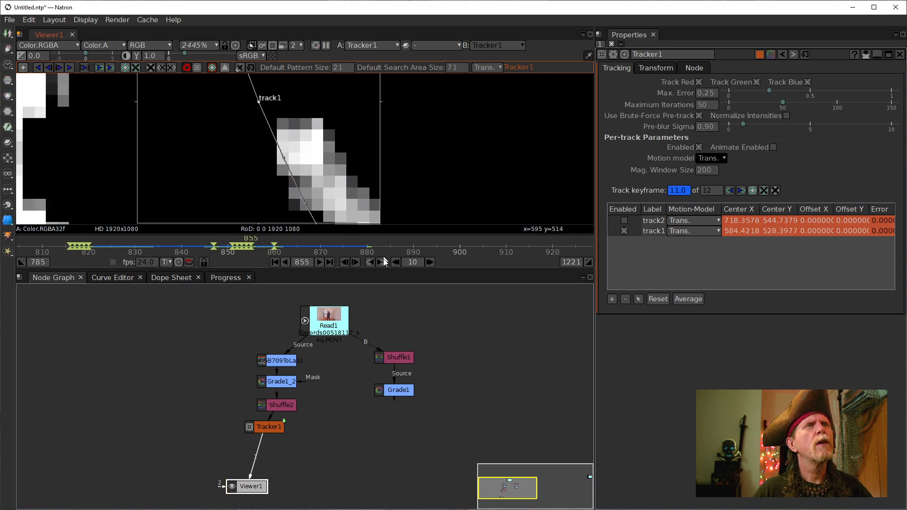
scroll(321, 164, "down", 5)
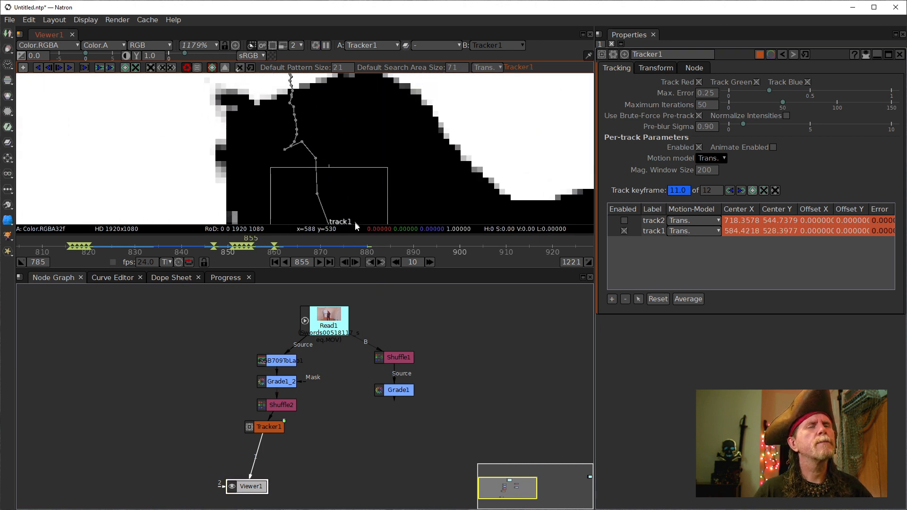
left_click(342, 262)
left_click(342, 262)
left_click(342, 263)
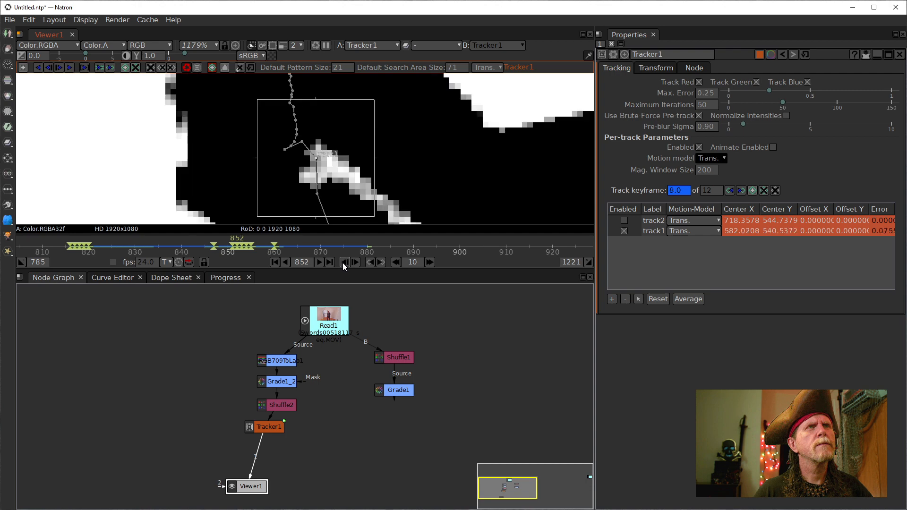
left_click(355, 263)
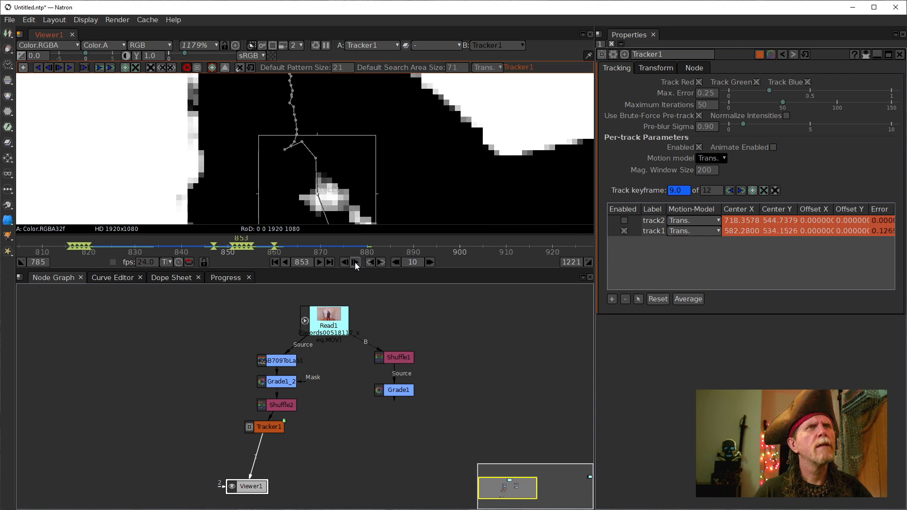
left_click(355, 262)
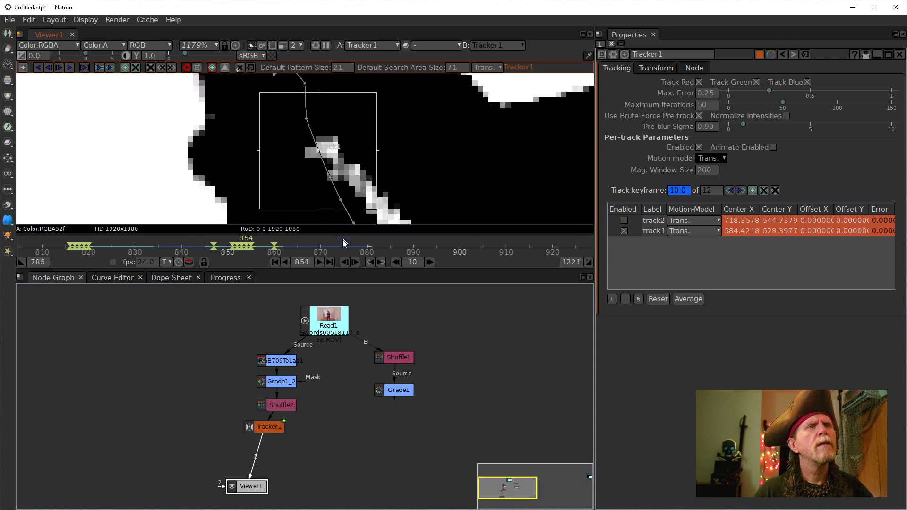
left_click(354, 264)
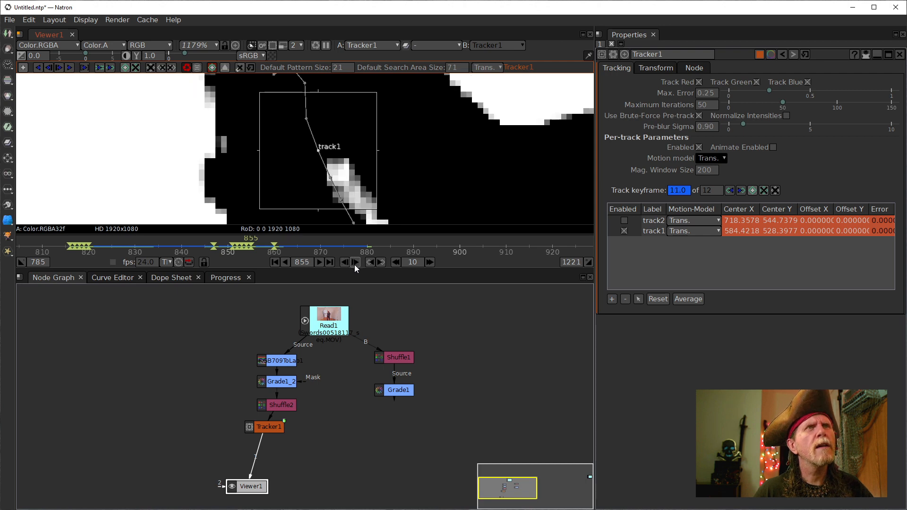
left_click(344, 263)
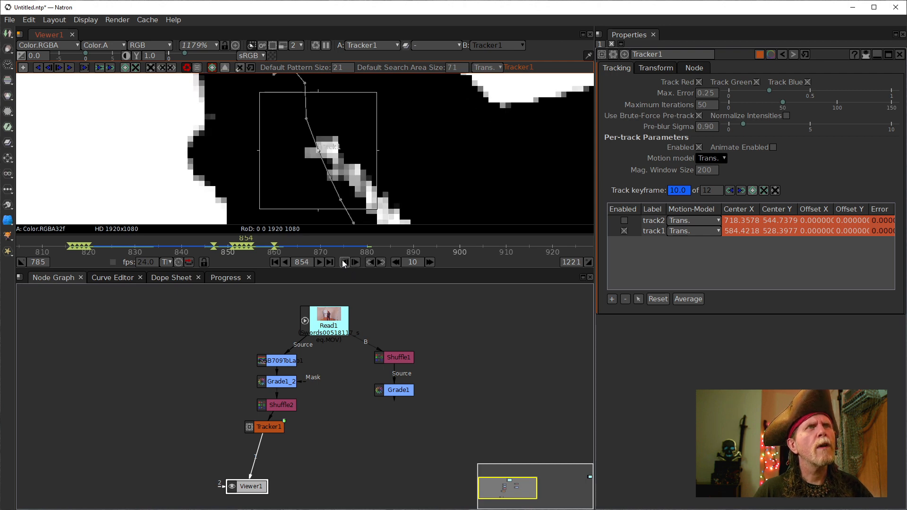
left_click(355, 261)
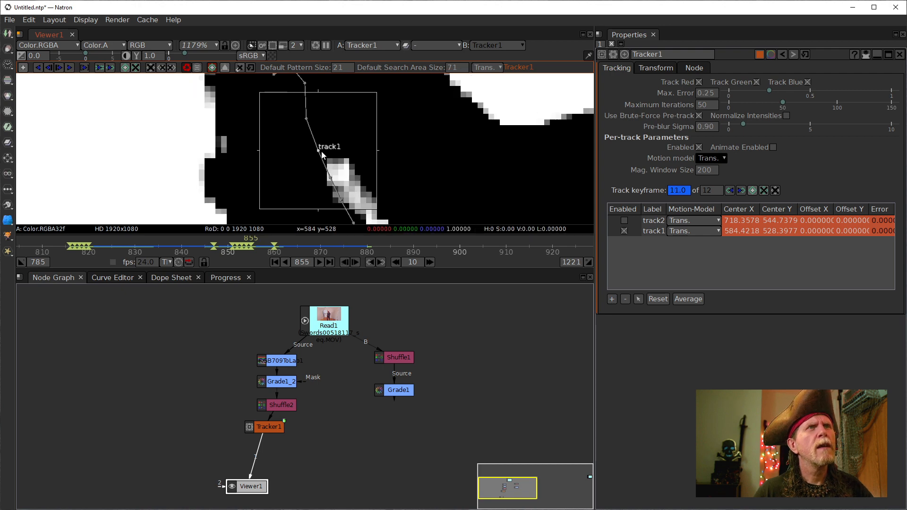
left_click_drag(319, 150, 330, 171)
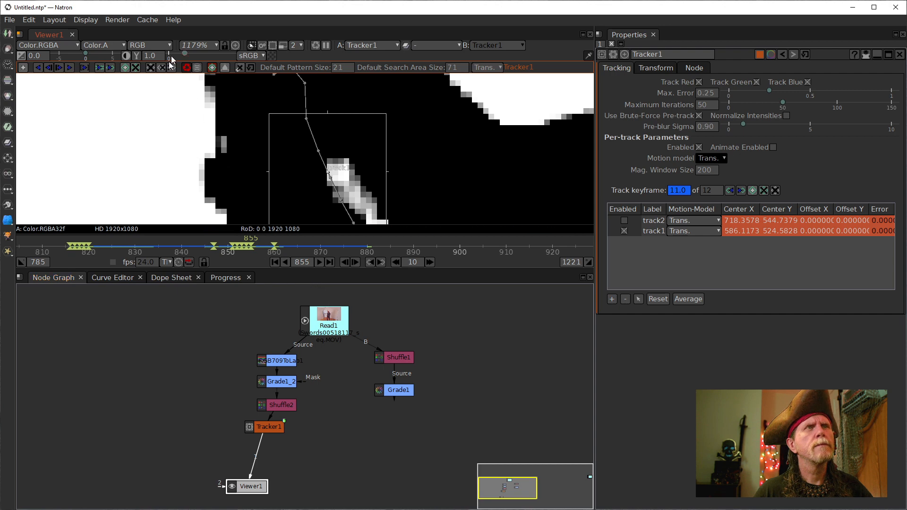
- Track track1 forward from frame 855 to 902, then check the track over frames 893–896
left_click(70, 68)
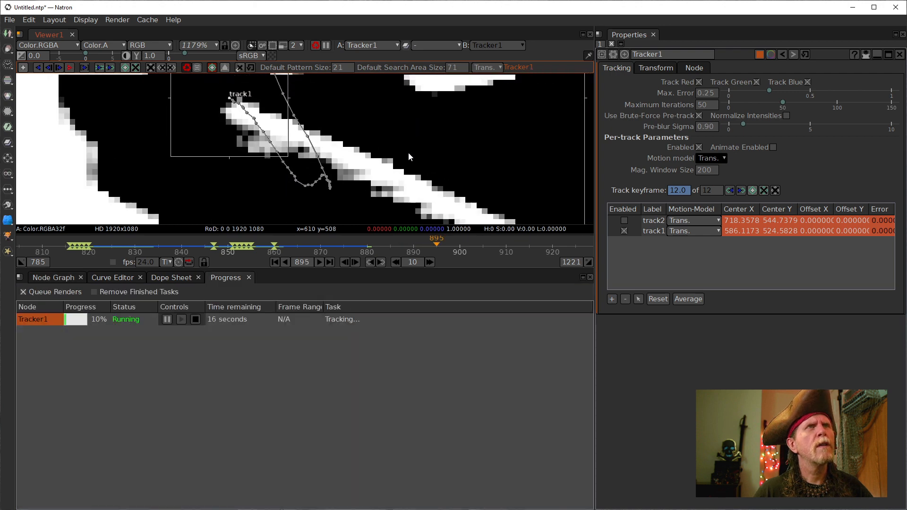
scroll(375, 152, "down", 4)
left_click_drag(373, 149, 374, 181)
scroll(356, 176, "up", 2)
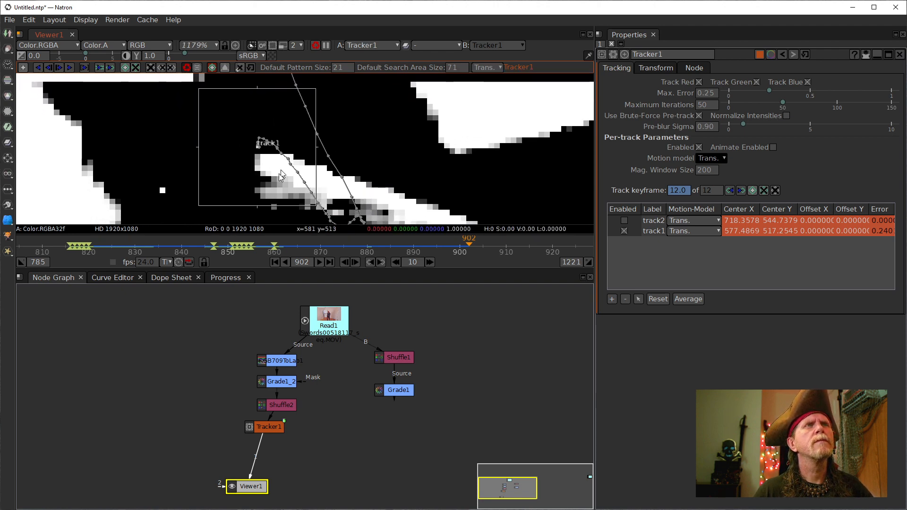
left_click(441, 245)
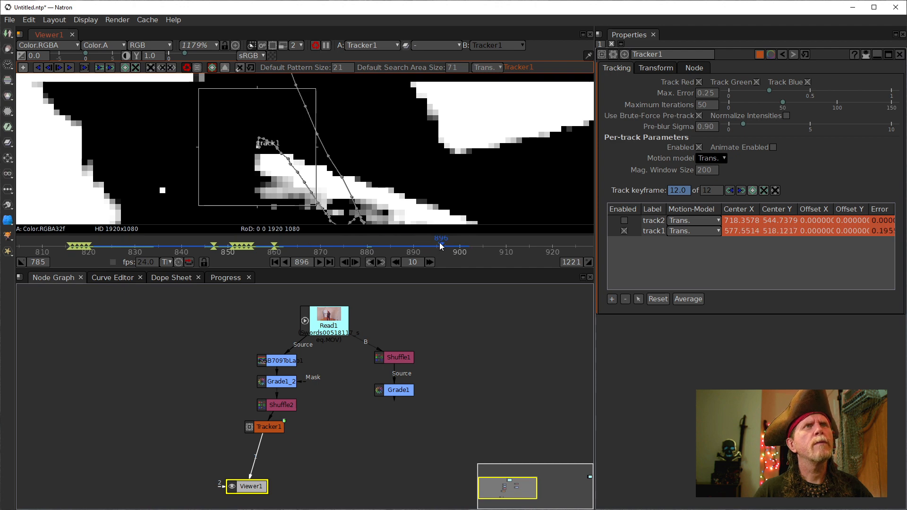
left_click_drag(440, 245, 438, 246)
left_click(427, 243)
left_click(441, 246)
scroll(413, 176, "down", 5)
scroll(414, 177, "down", 9)
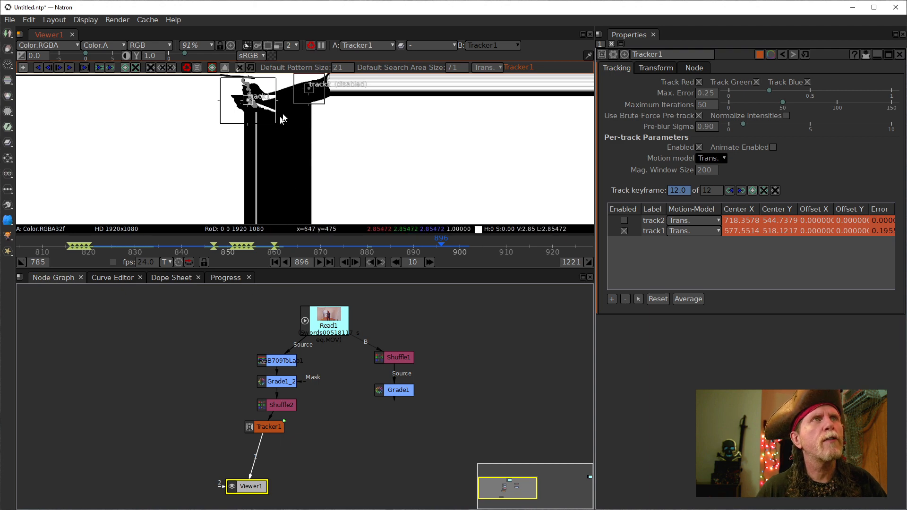
- Pause the viewer's live updates, zoom the viewer to 190%, and show the File menu
left_click(321, 45)
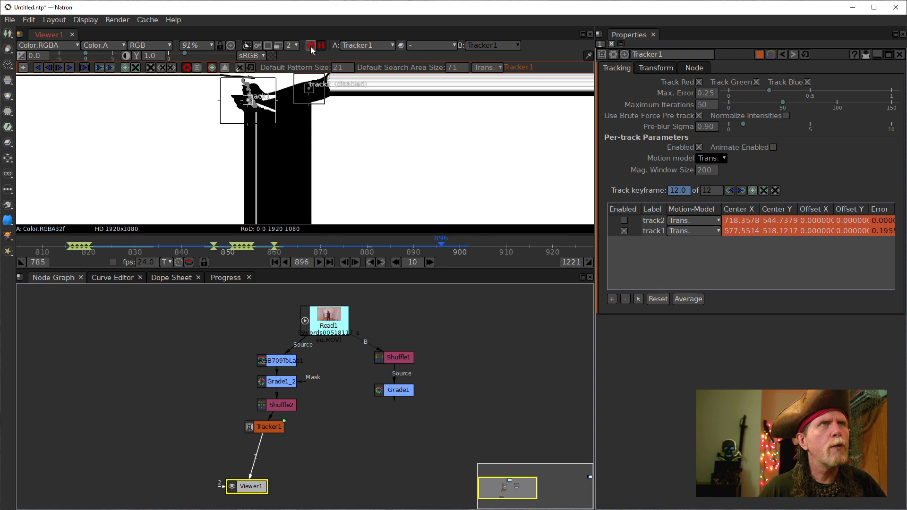
scroll(235, 127, "up", 8)
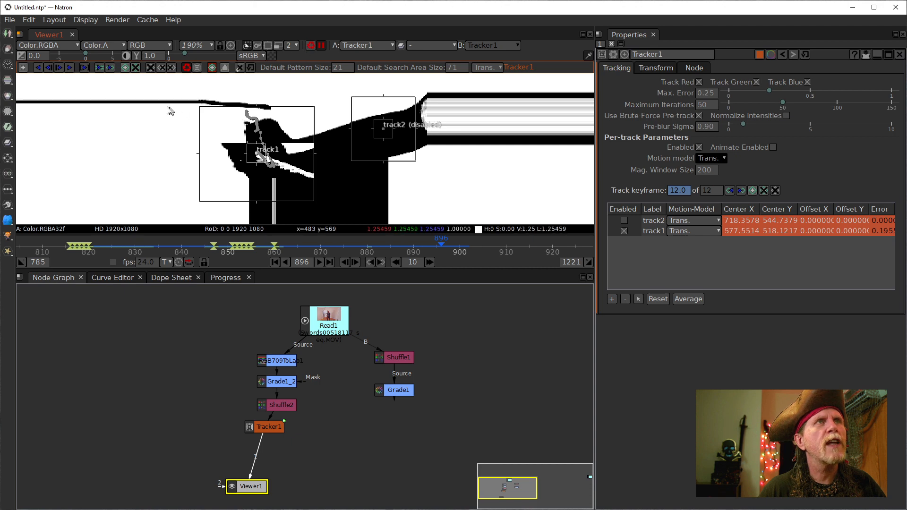
left_click(7, 20)
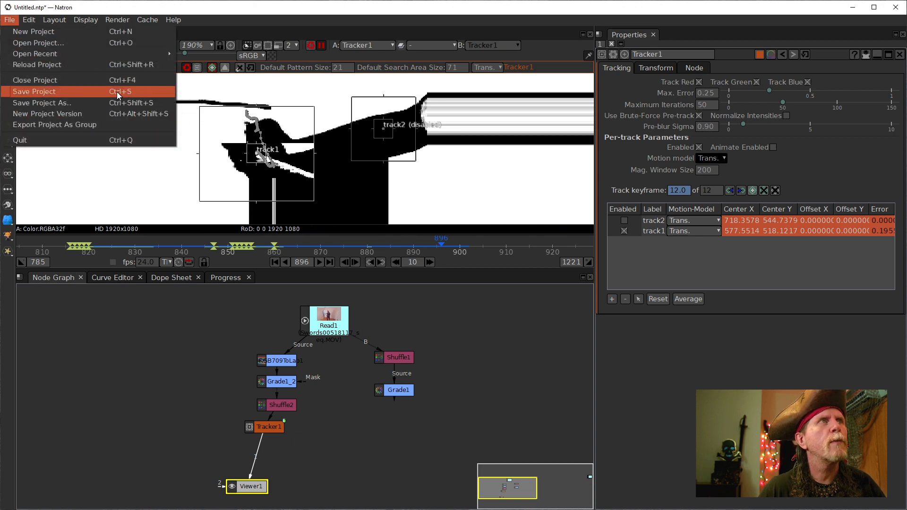
- Save the project as Lightsaber_live_001.ntp in the Lightsaber folder
left_click(40, 106)
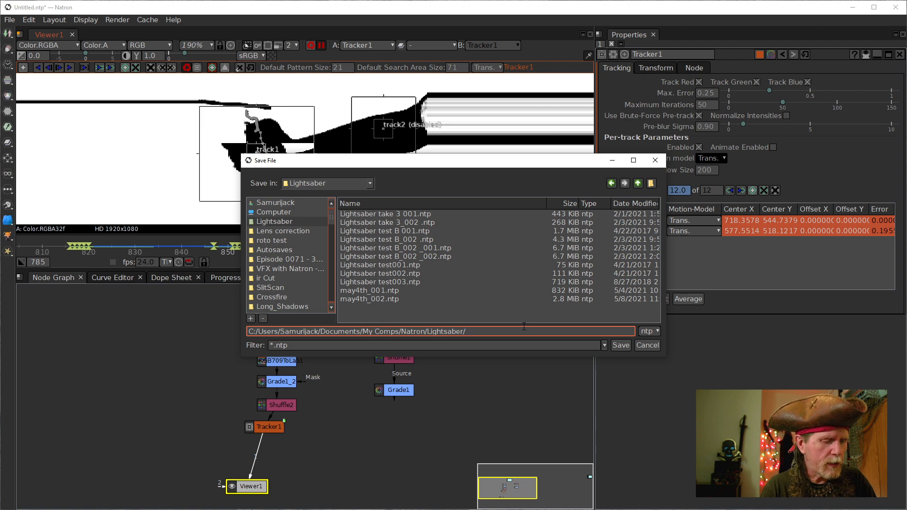
type("Li")
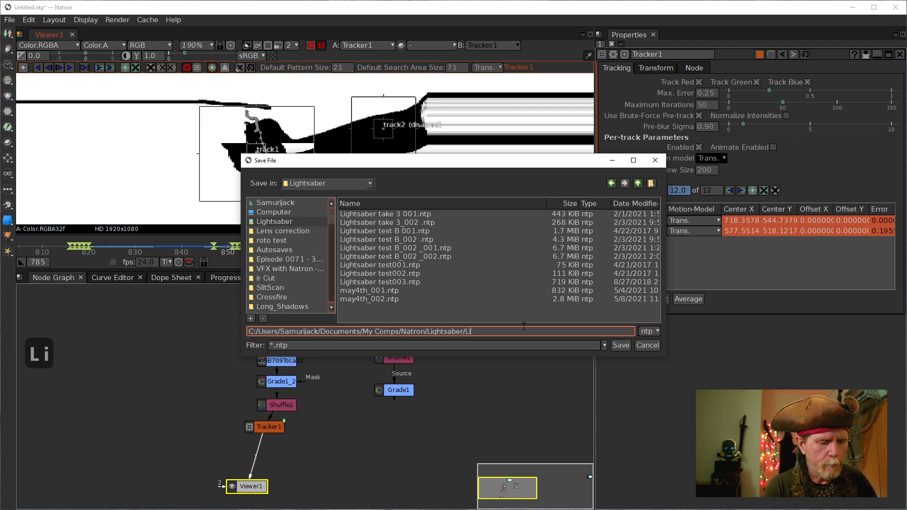
type("ghtsaber")
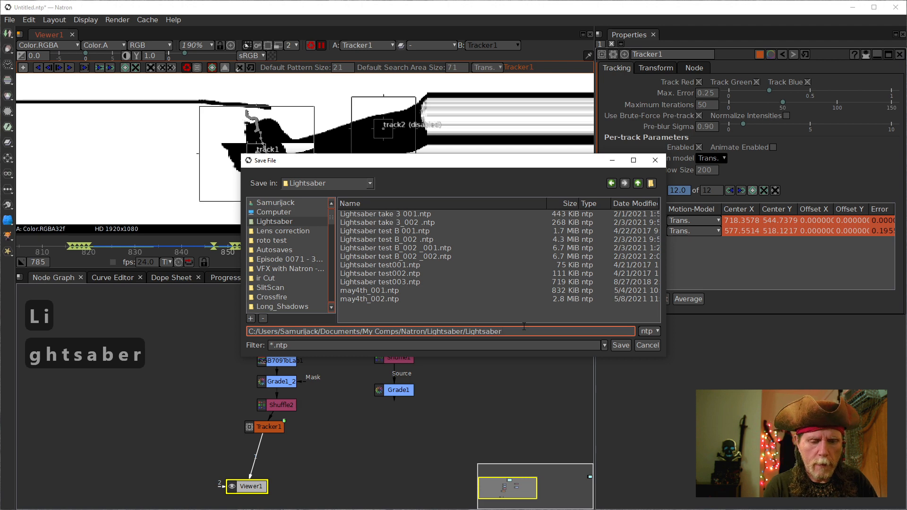
type("_live")
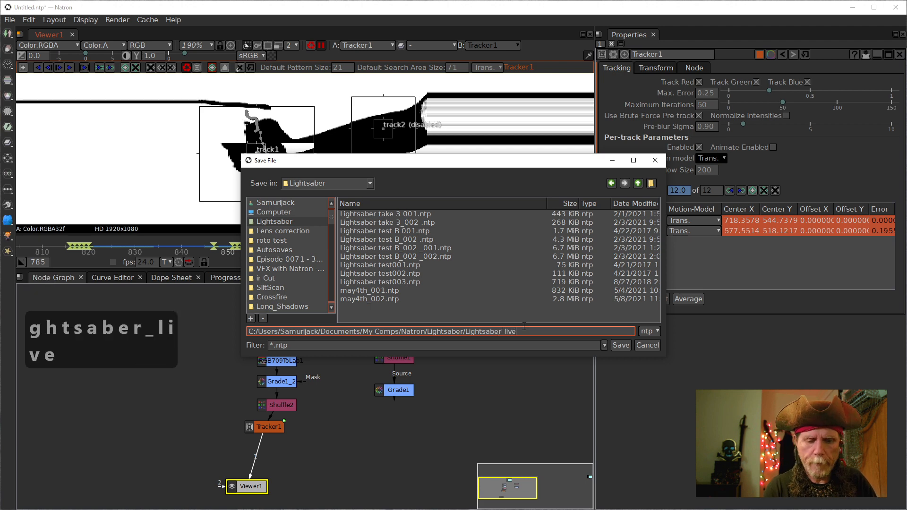
type("_001")
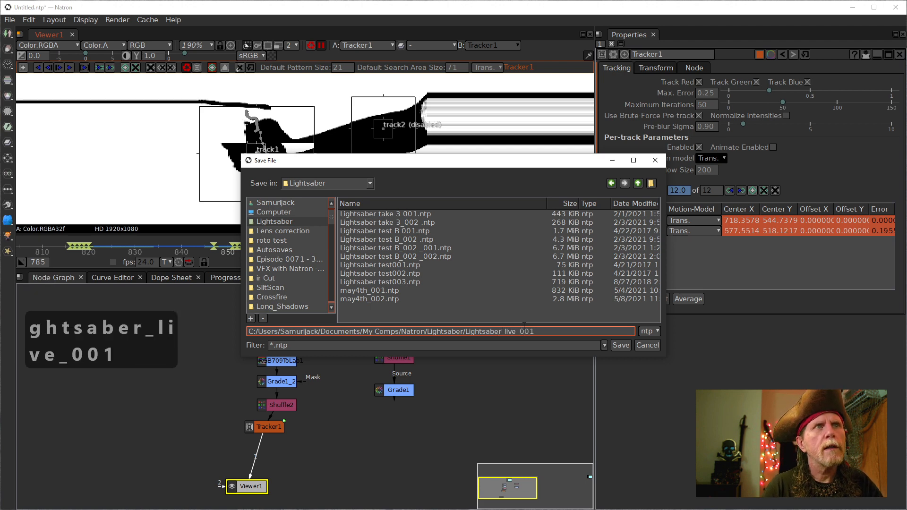
key("Return")
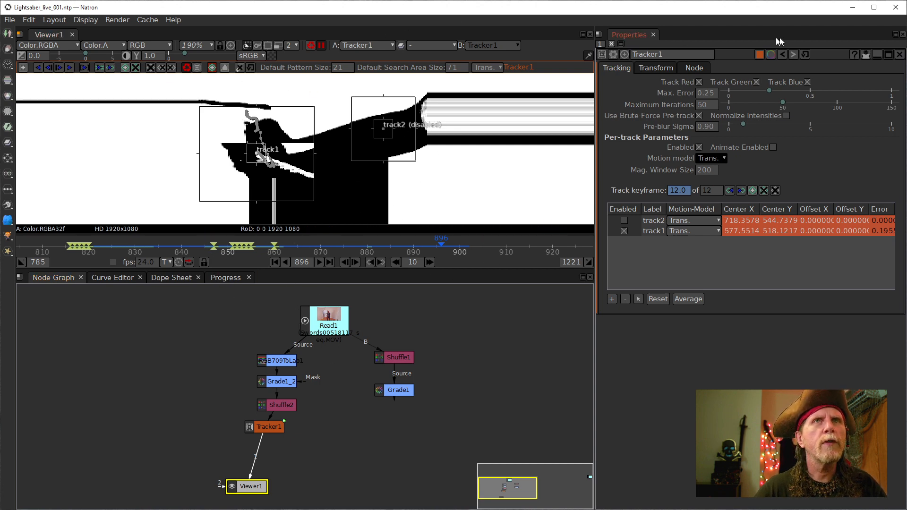
- Force-close the frozen Natron via 'Close the program' in the Not Responding dialog
left_click(10, 19)
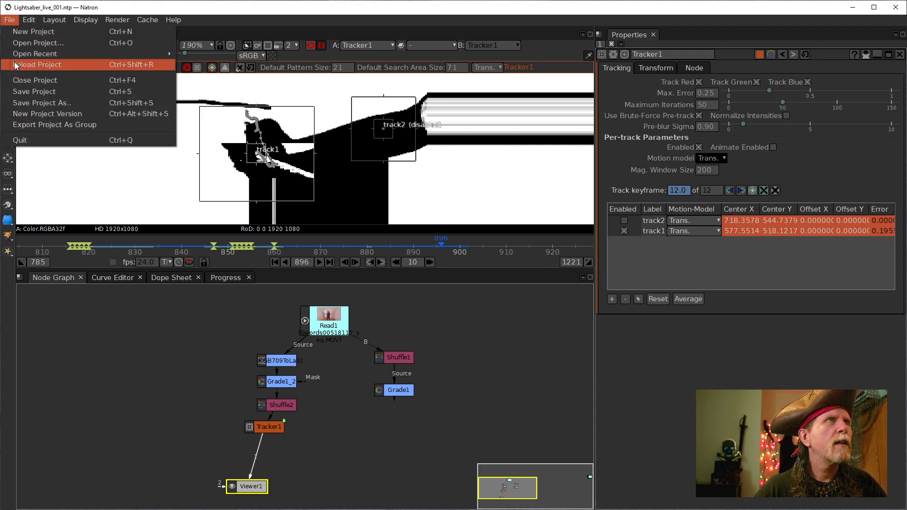
key("Escape")
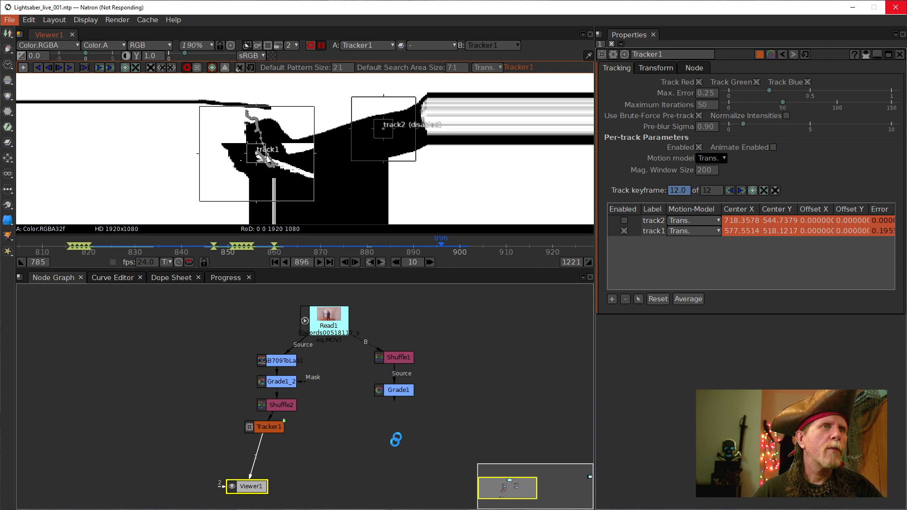
right_click(340, 509)
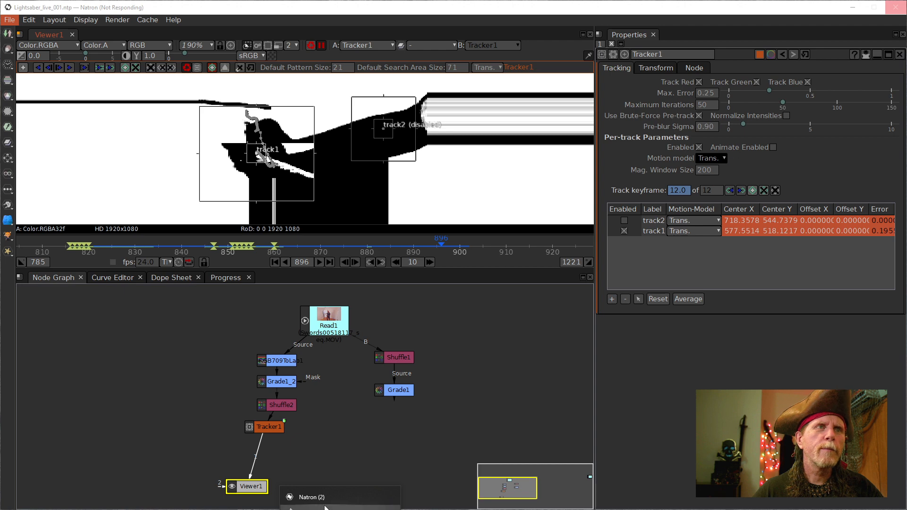
left_click(290, 509)
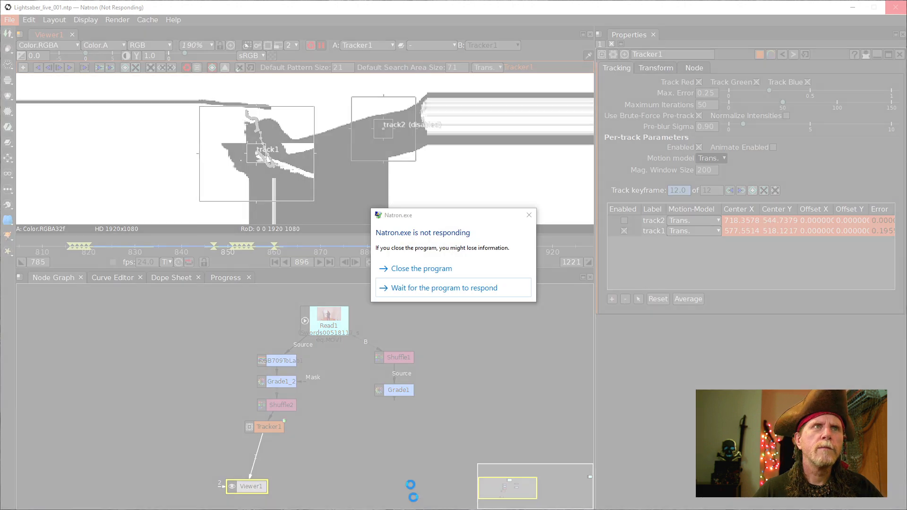
left_click(410, 271)
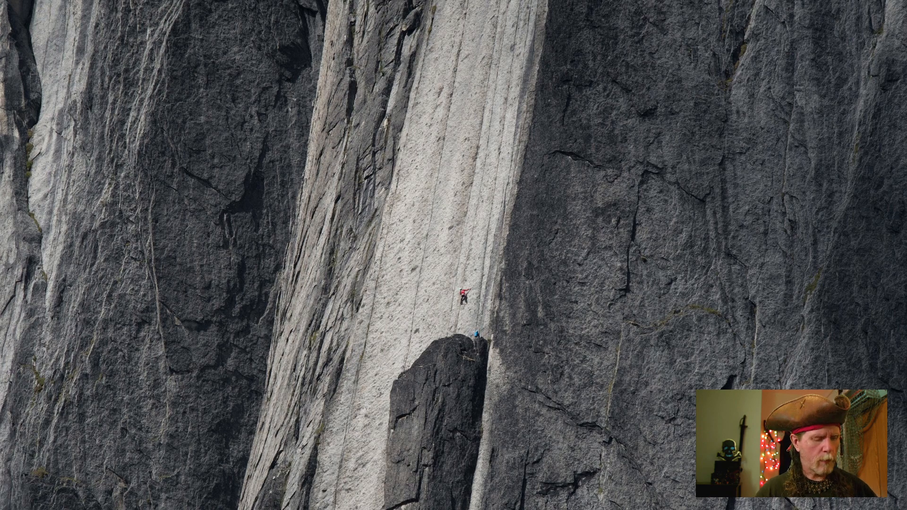
- Wait on the desktop while Natron finishes shutting down
key("ctrl+super+z")
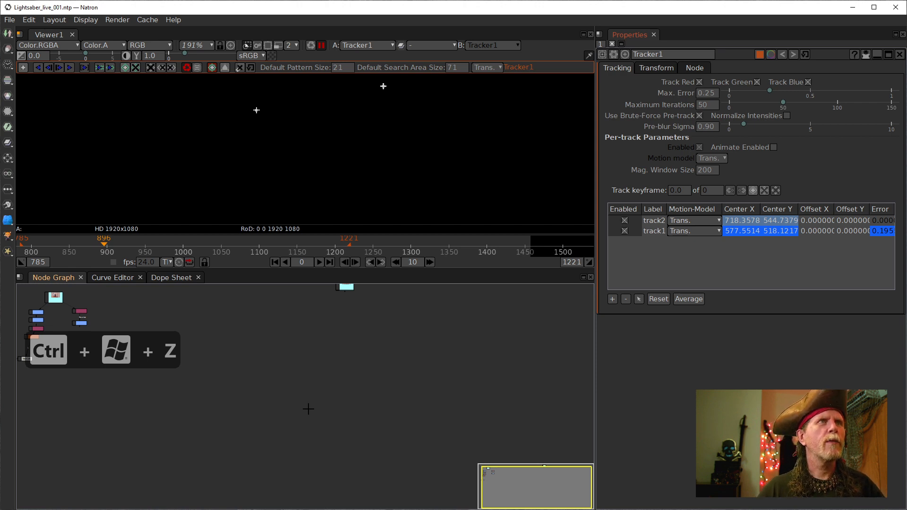
- Bring Tracker1 into view in the Node Graph, select it, and pick track1 in the track table
left_click_drag(286, 342, 467, 392)
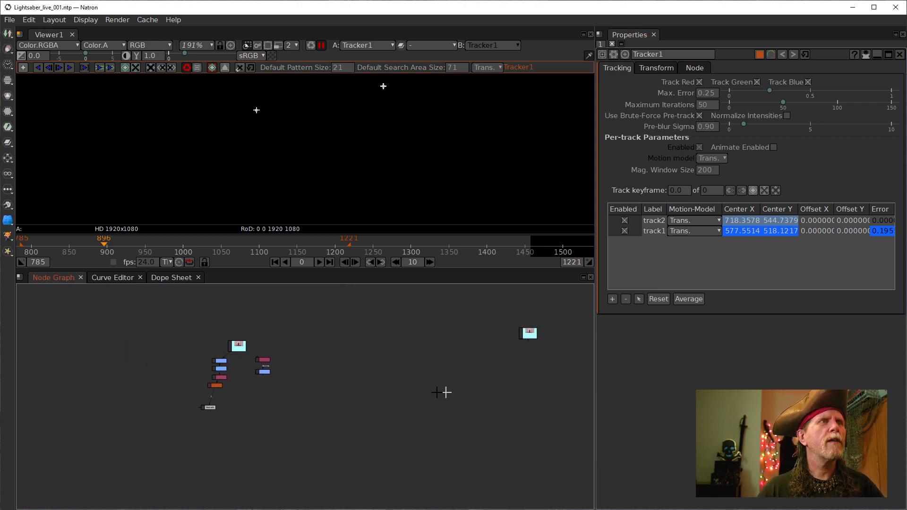
scroll(325, 385, "up", 5)
left_click_drag(212, 369, 407, 394)
scroll(258, 420, "up", 5)
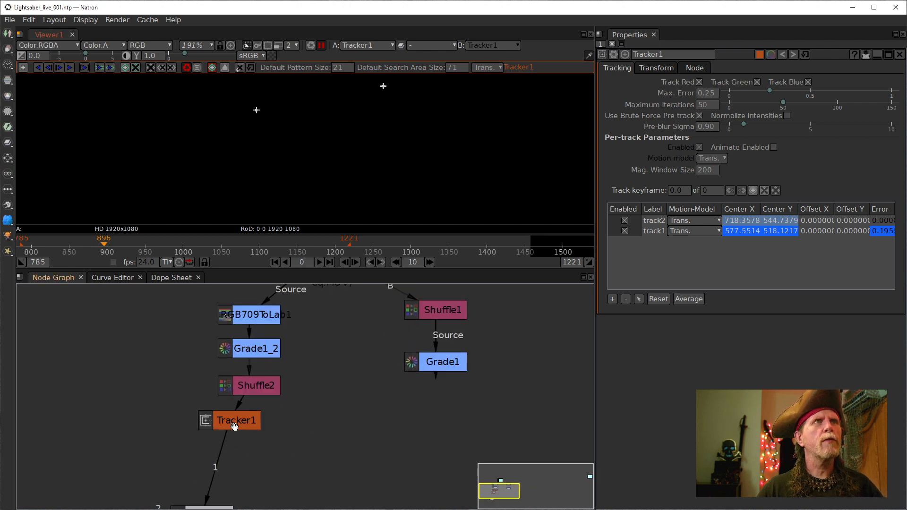
left_click(233, 428)
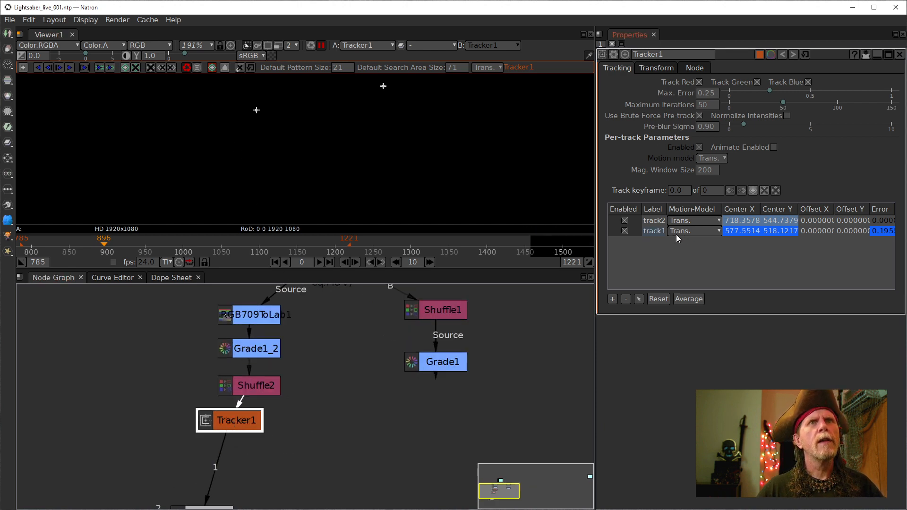
left_click(658, 232)
- Resume viewer updates so the sword matte renders, and zoom in close on track1
left_click_drag(277, 136, 288, 175)
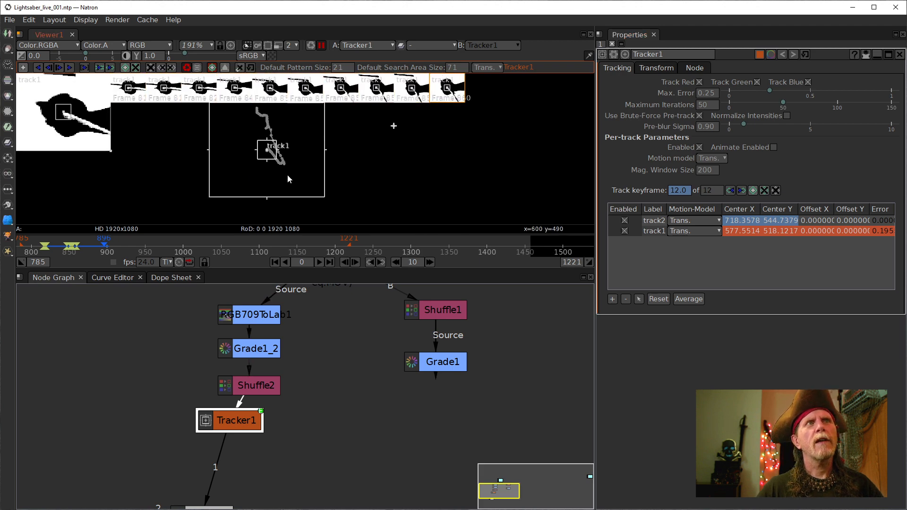
left_click(321, 46)
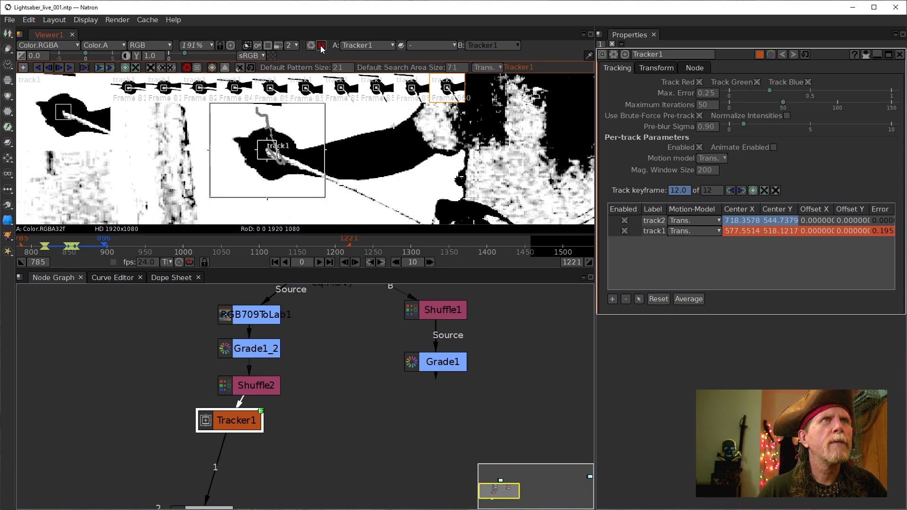
scroll(264, 151, "up", 9)
scroll(278, 170, "up", 15)
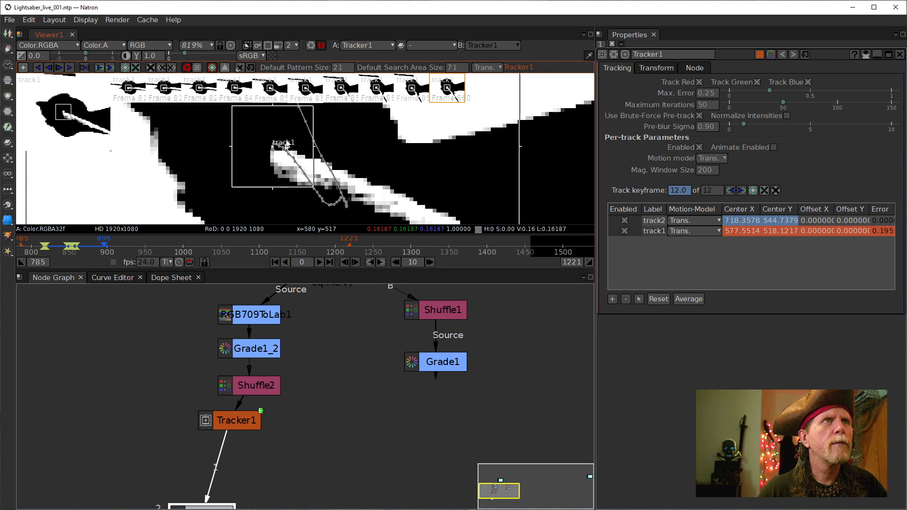
left_click_drag(260, 207, 175, 157)
scroll(296, 150, "up", 2)
- Frame the viewer along the saber blade so track1's path is visible
scroll(212, 177, "down", 3)
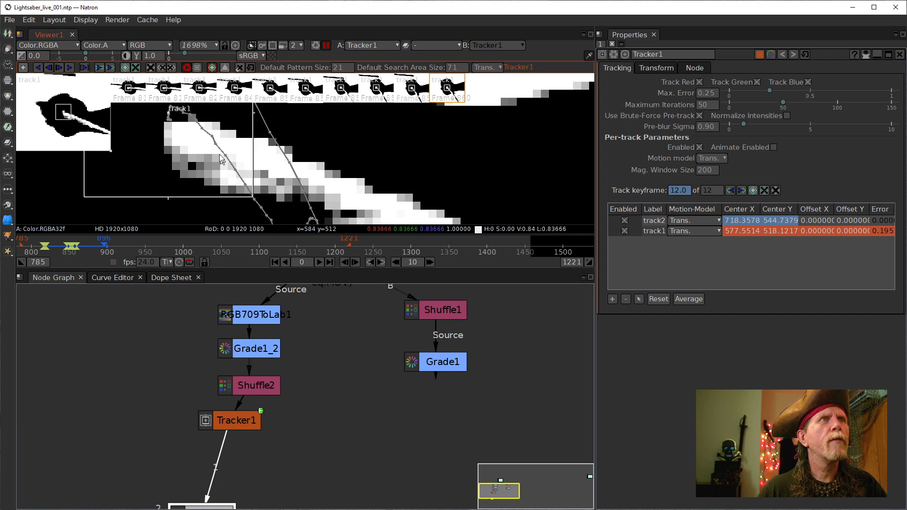
left_click_drag(221, 159, 294, 188)
scroll(252, 165, "up", 2)
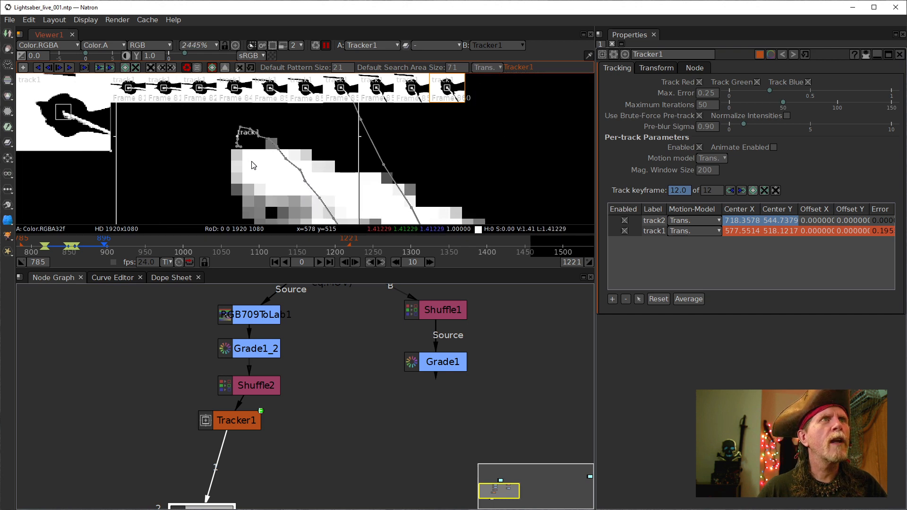
scroll(308, 157, "down", 2)
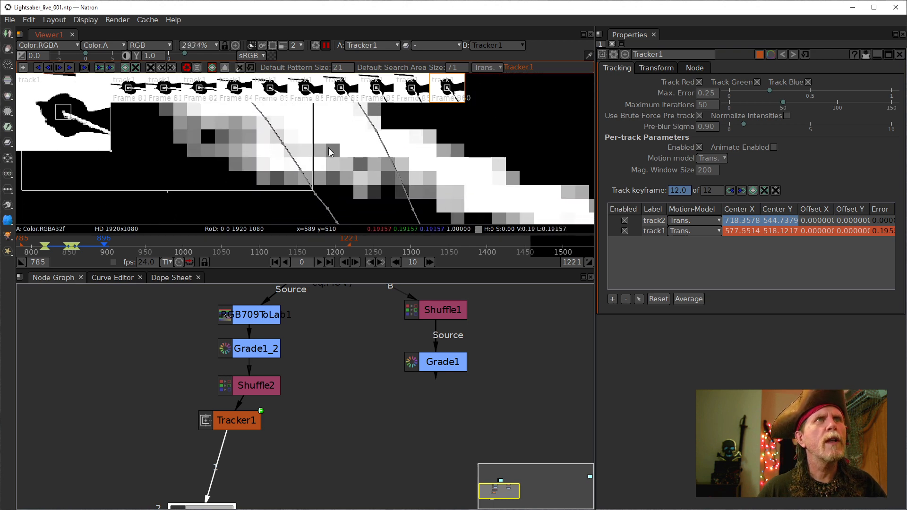
left_click_drag(307, 157, 265, 146)
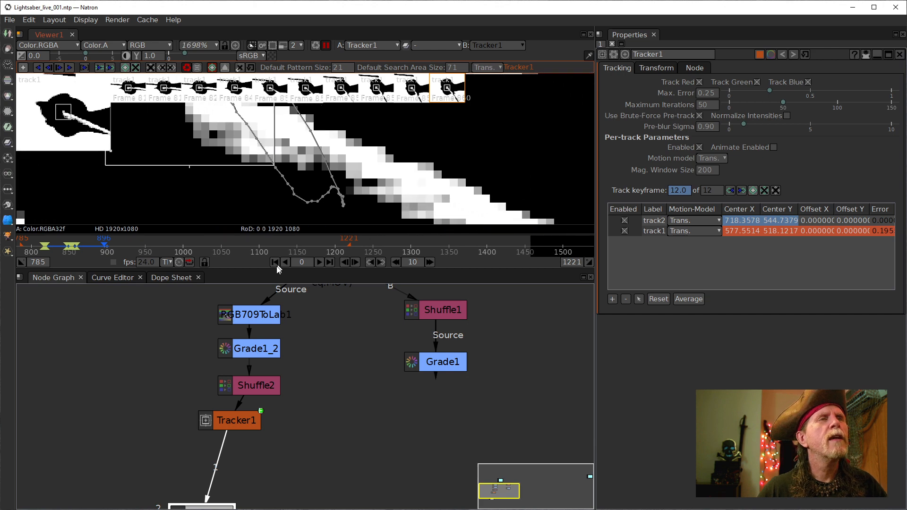
scroll(81, 248, "up", 2)
- Check track1 at frames 888 and 882, then briefly play the shot forward
left_click(107, 246)
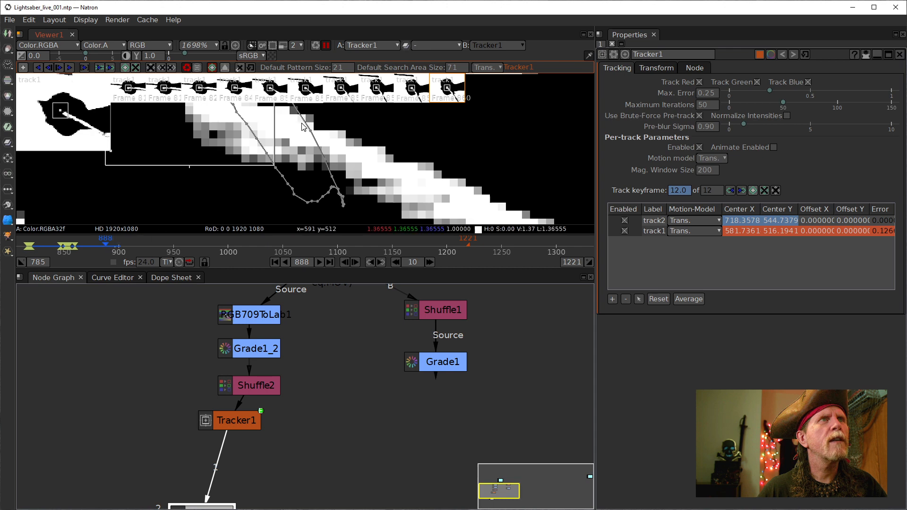
scroll(296, 137, "down", 2)
scroll(296, 137, "up", 2)
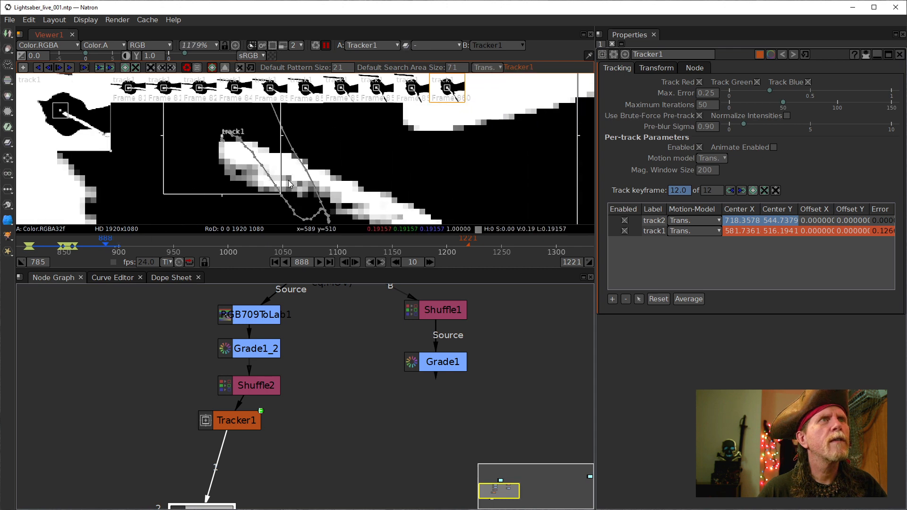
left_click(100, 246)
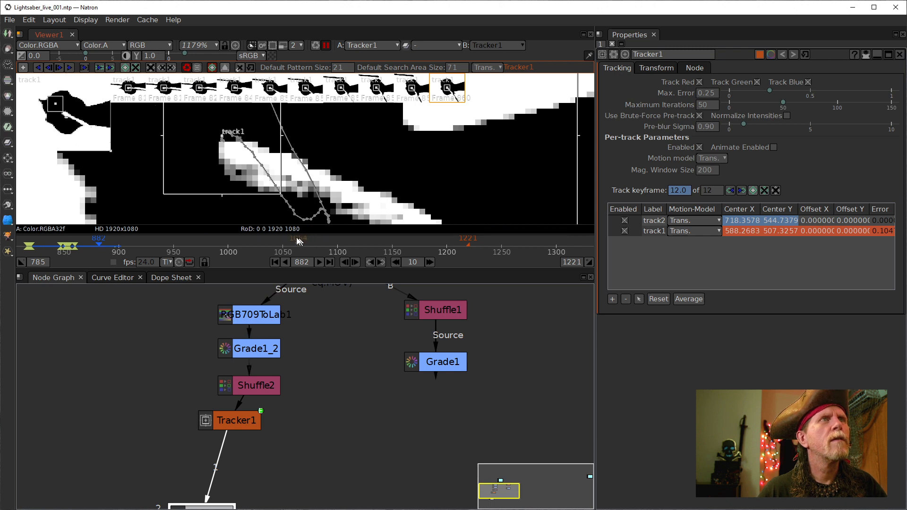
left_click(320, 261)
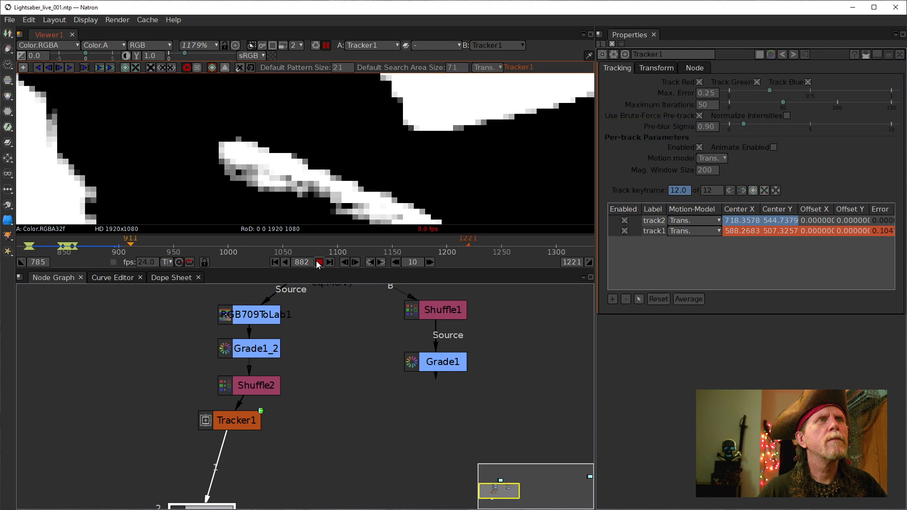
left_click(319, 261)
- Inspect track1 at frame 884, resume live updates, then close in on it at frame 868
left_click(104, 243)
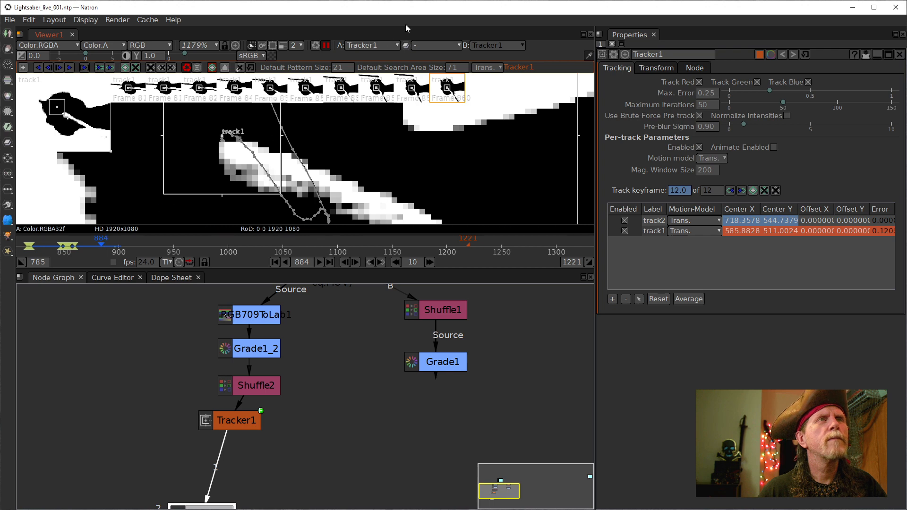
left_click(325, 45)
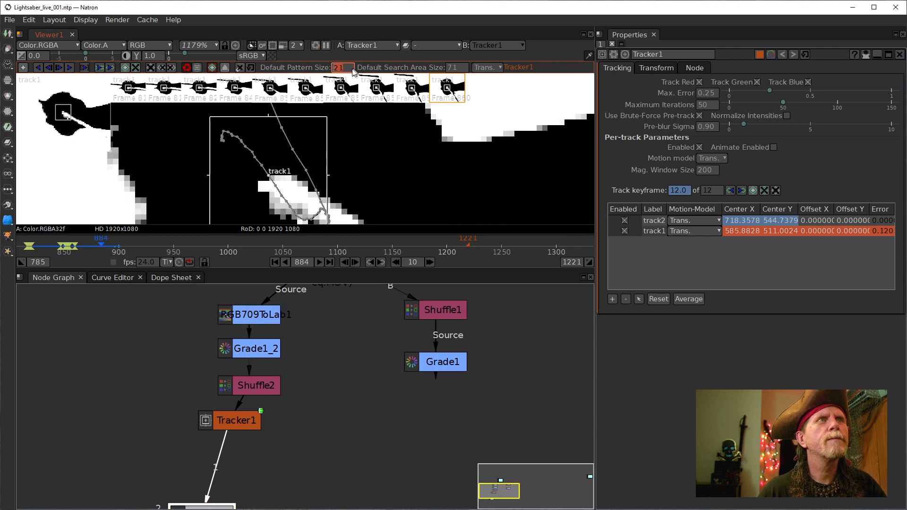
left_click(84, 244)
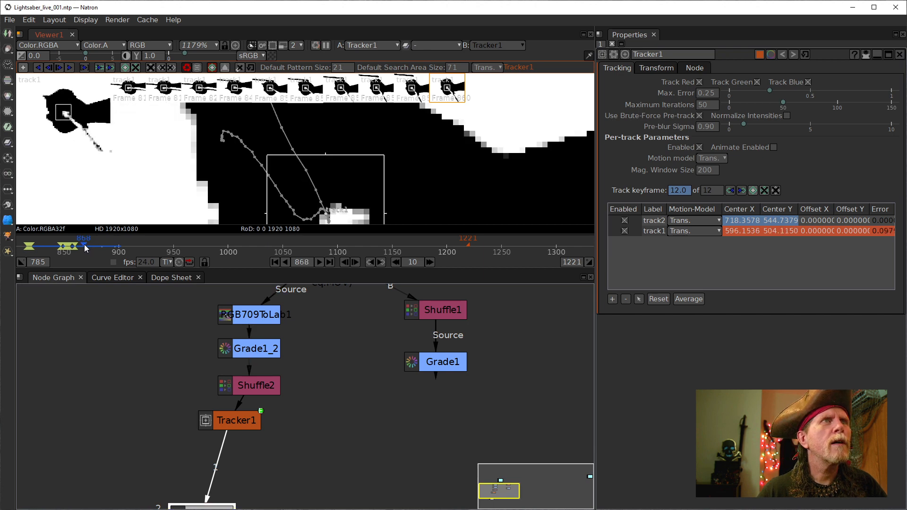
scroll(345, 149, "up", 10)
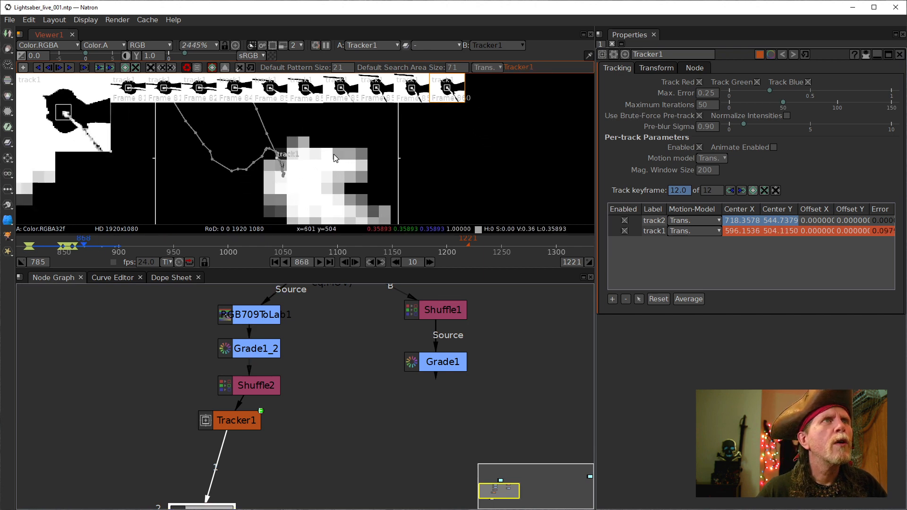
left_click_drag(315, 173, 353, 165)
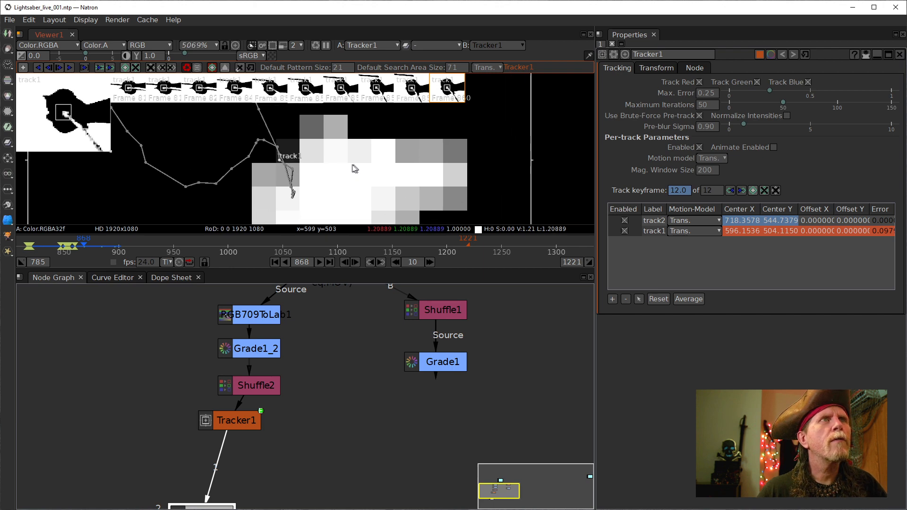
scroll(342, 165, "down", 1)
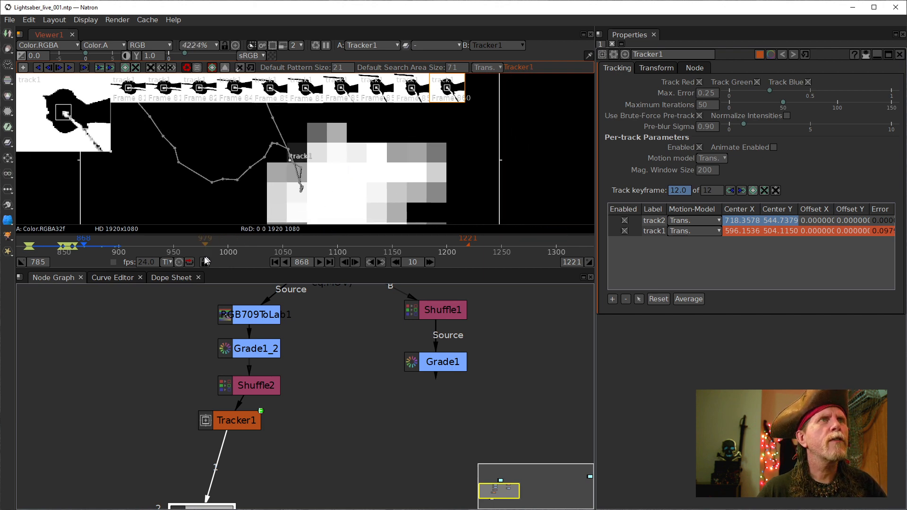
scroll(76, 248, "up", 15)
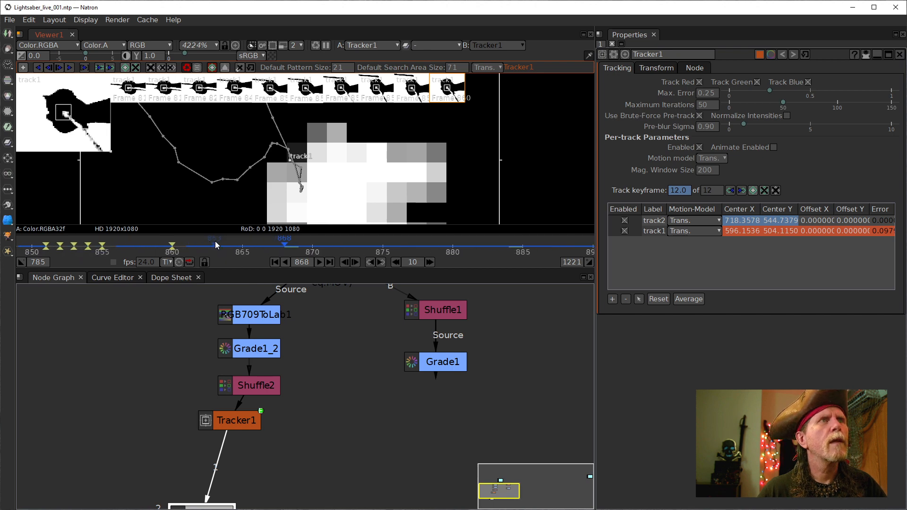
- Go to frame 864 and step back frame by frame to 860
left_click(229, 242)
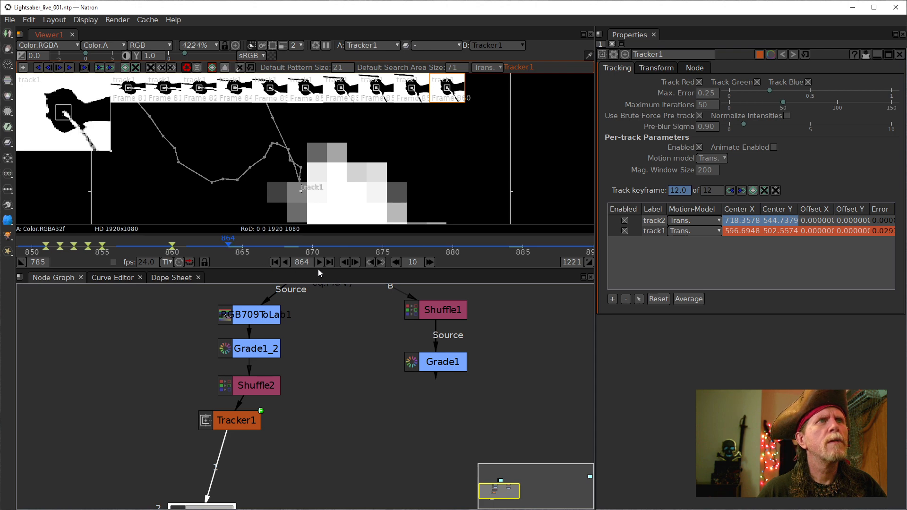
left_click(344, 263)
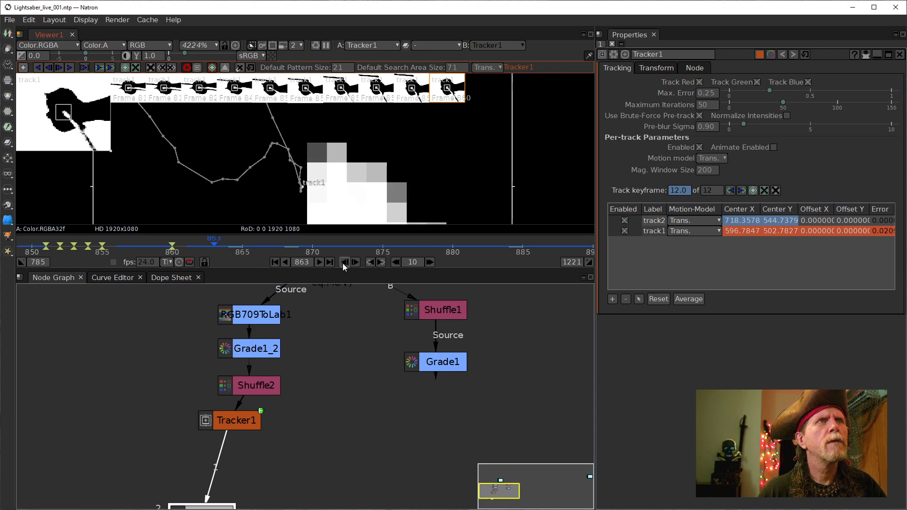
left_click(344, 262)
left_click(344, 263)
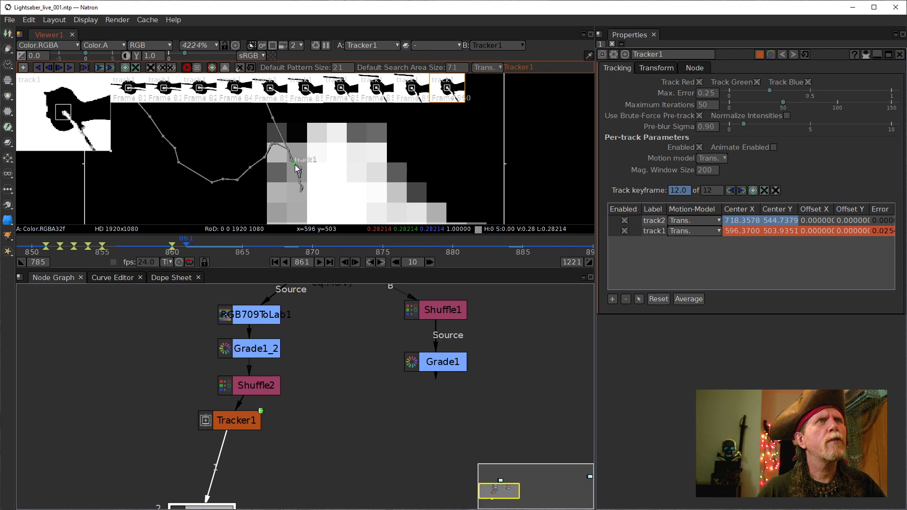
left_click(344, 263)
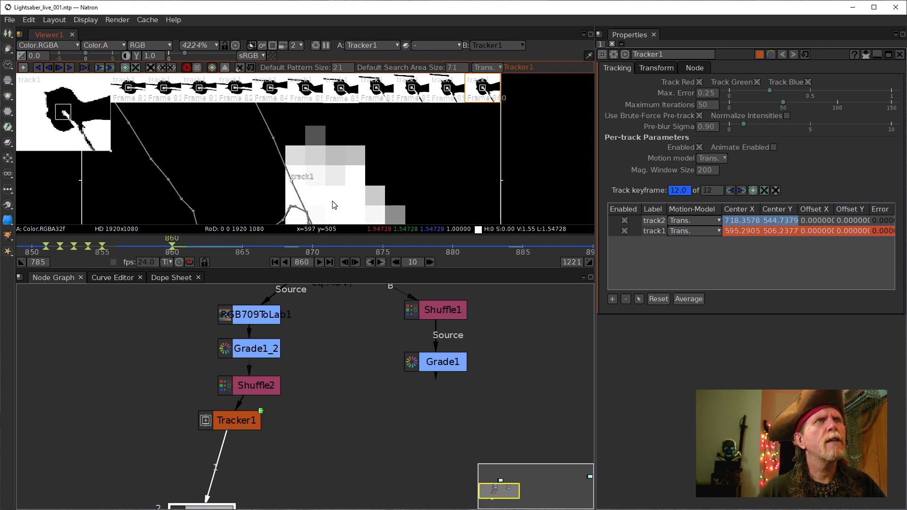
- At frame 861, move track1's marker onto the sword tip at 597.10, 502.99
left_click_drag(333, 204, 336, 170)
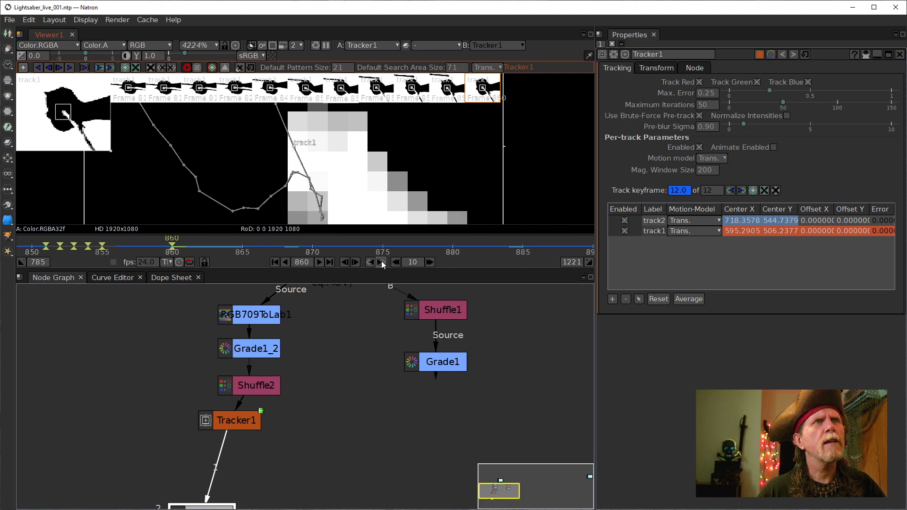
left_click(355, 263)
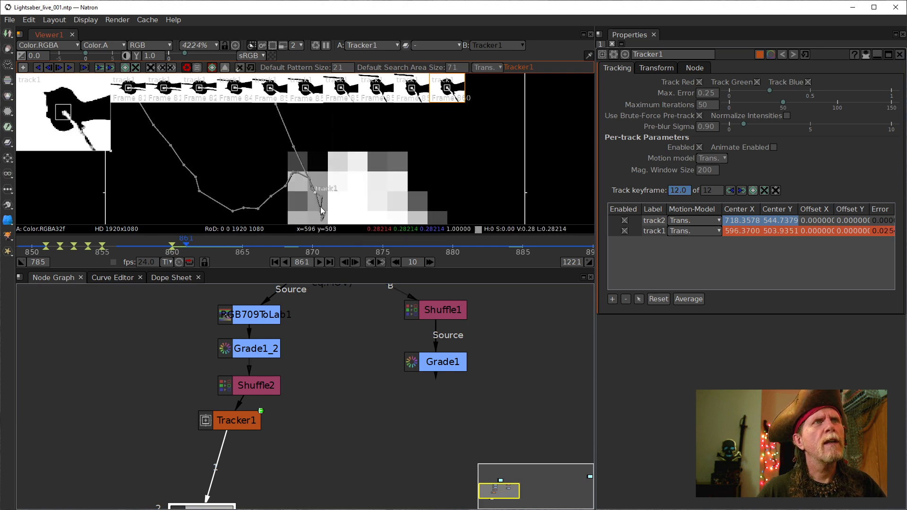
mouse_move(315, 195)
left_mouse_down()
mouse_move(339, 207)
mouse_move(323, 207)
mouse_move(330, 213)
mouse_move(356, 120)
mouse_move(364, 168)
left_mouse_up()
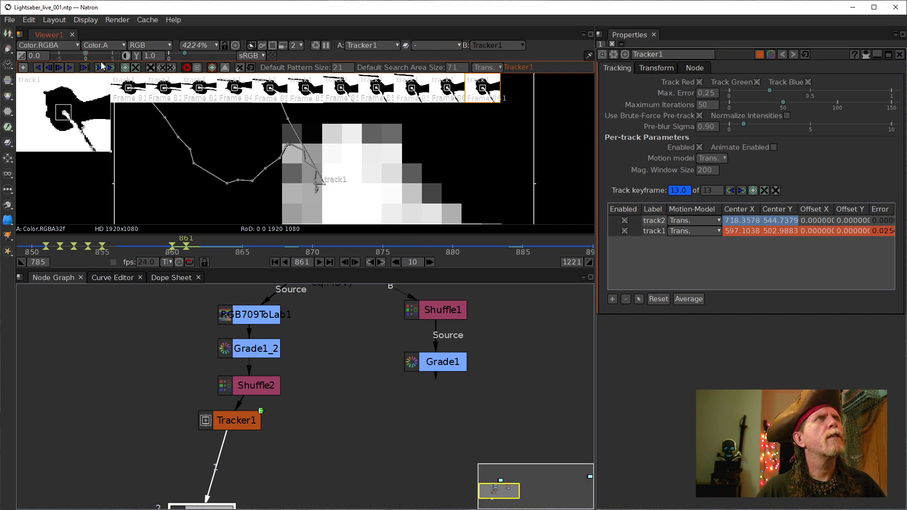
- Track track1 forward from frame 861 to 893, keeping its box centred in the viewer
left_click(69, 67)
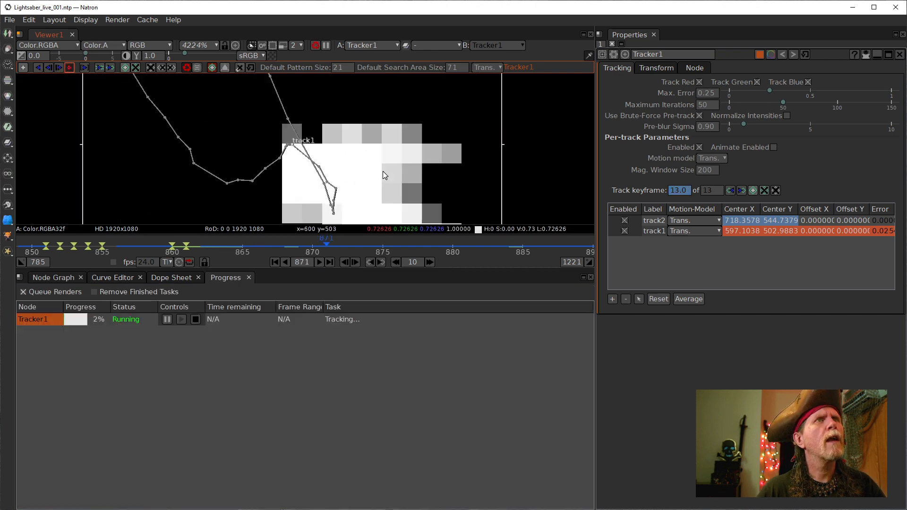
scroll(381, 171, "down", 2)
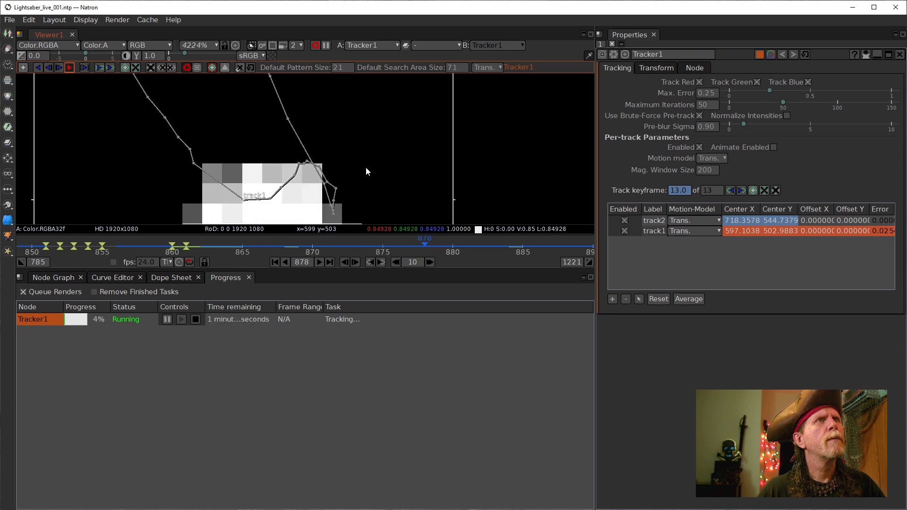
scroll(352, 162, "down", 15)
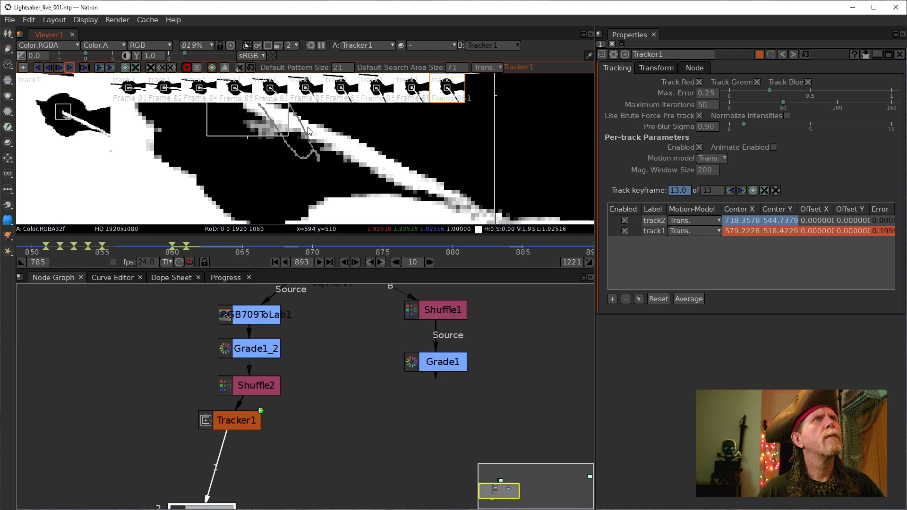
left_click_drag(308, 131, 329, 179)
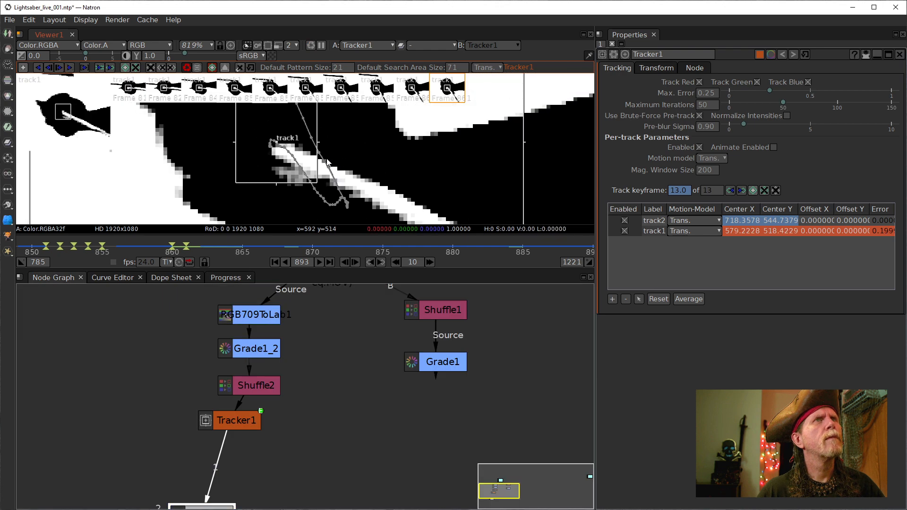
scroll(264, 157, "up", 8)
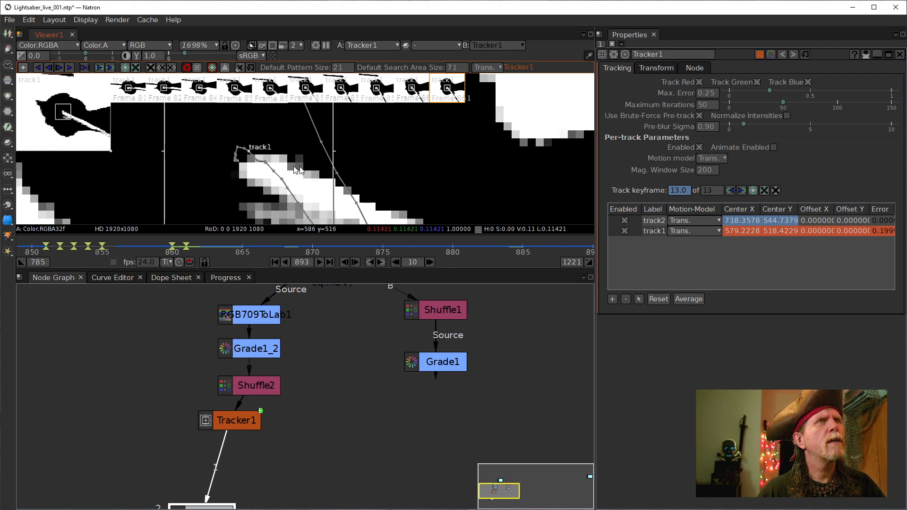
left_click_drag(250, 165, 298, 200)
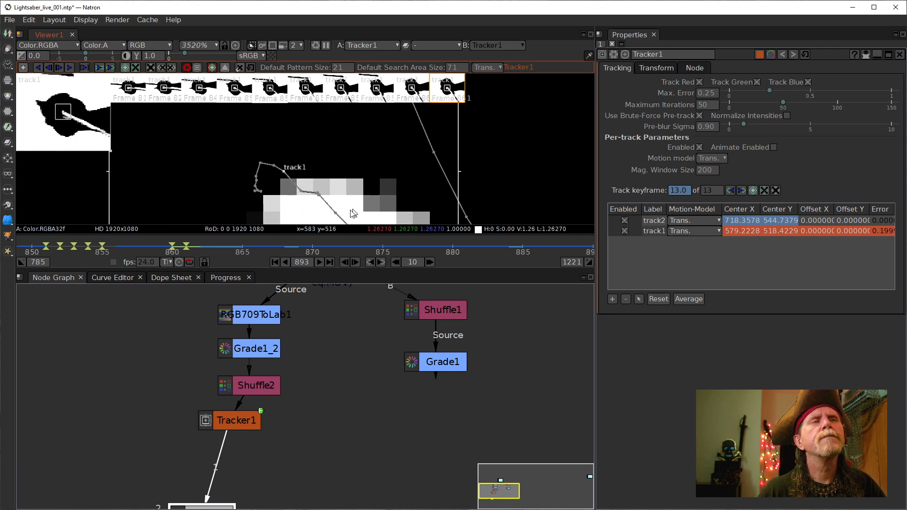
- Step back to frame 888 with the sword tip centred in the viewer
left_click(345, 263)
left_click(344, 263)
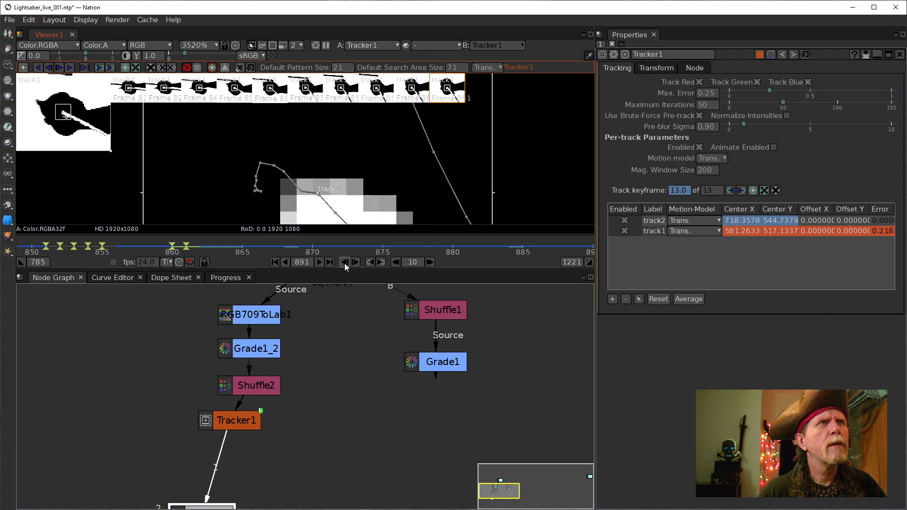
left_click(344, 263)
left_click_drag(365, 179, 306, 126)
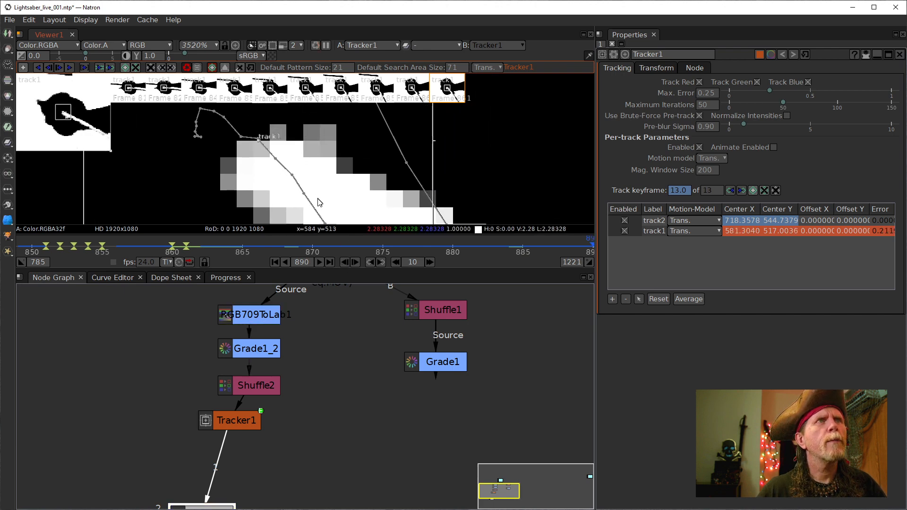
left_click(344, 262)
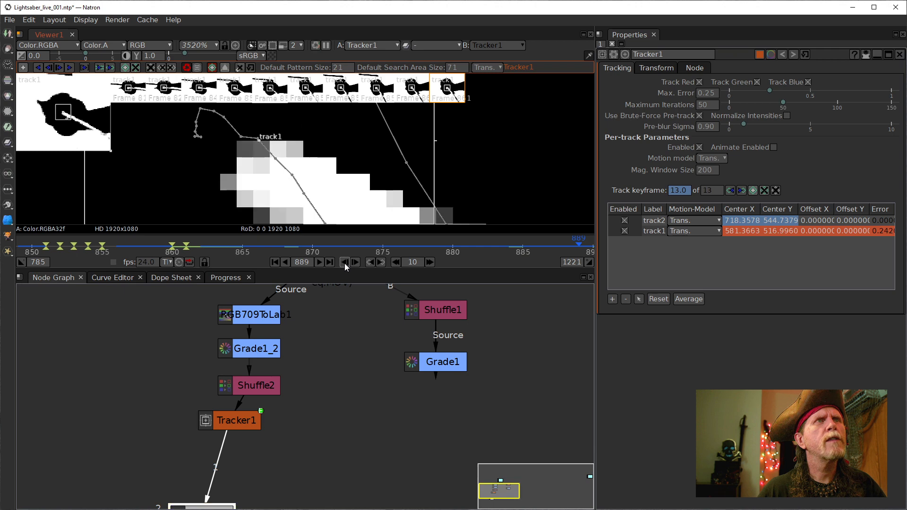
left_click(344, 262)
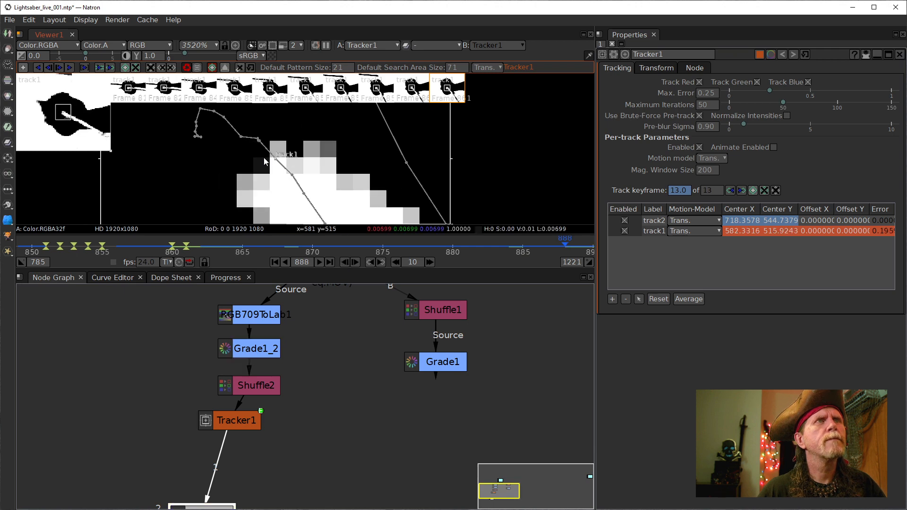
- Reselect track1, nudge its marker onto the tip at 582.39, 515.75, and track forward again
left_click(260, 141)
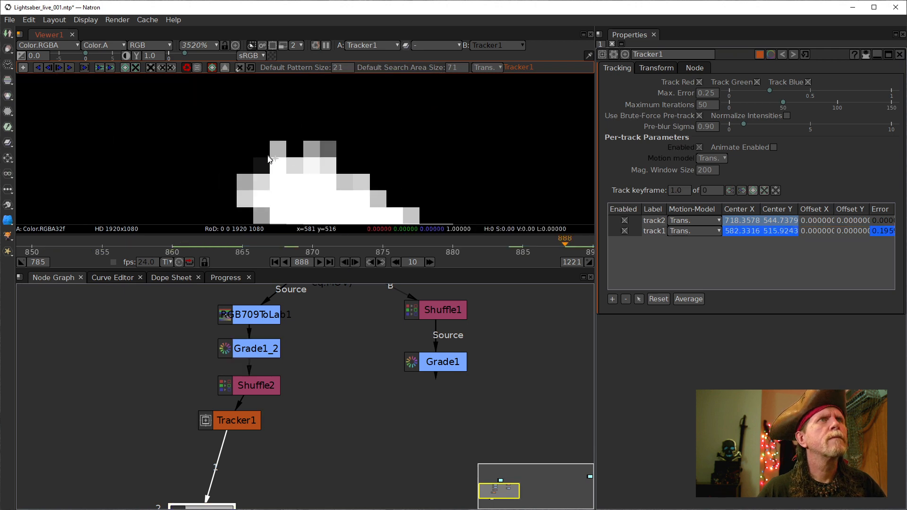
left_click(654, 230)
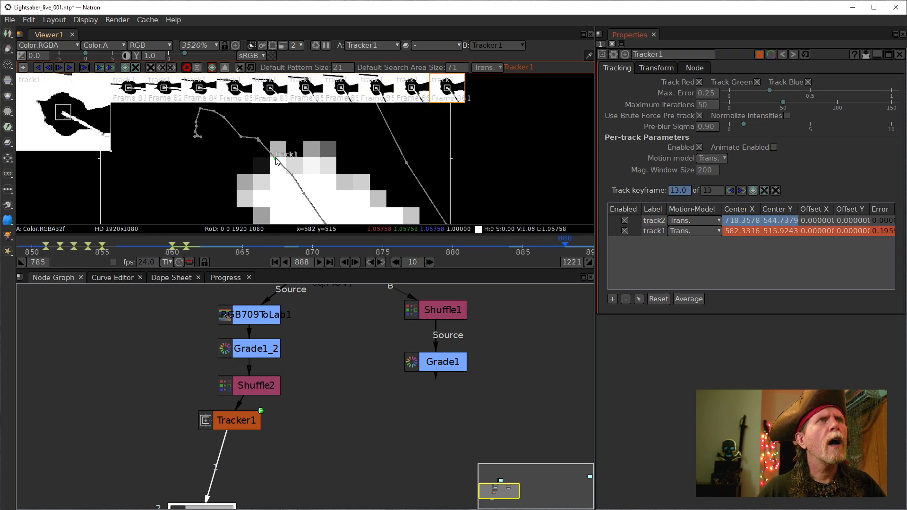
left_click_drag(276, 162, 277, 164)
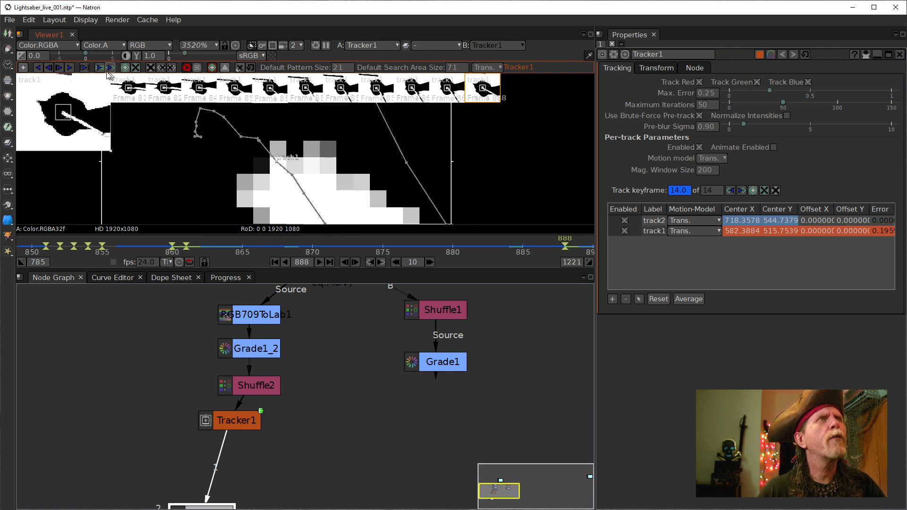
left_click(69, 69)
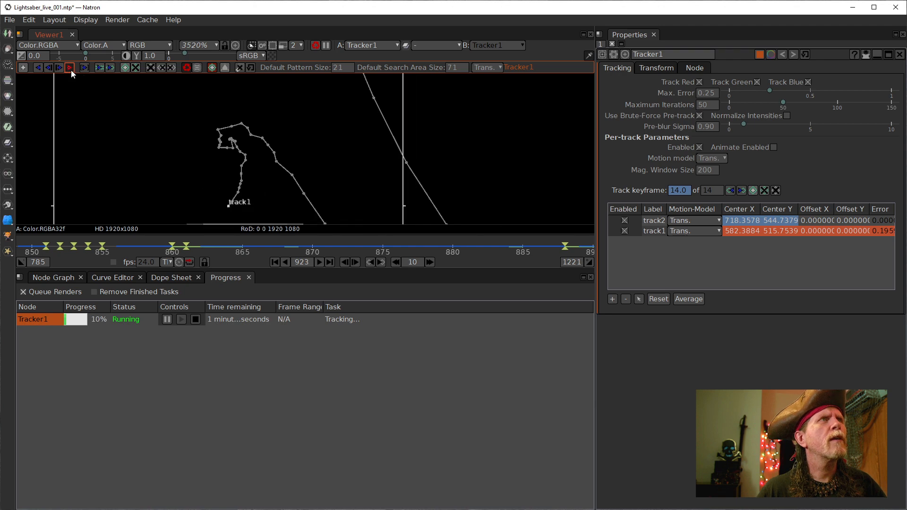
- Stop tracking at frame 924 and make track1 the active track instead of track2
left_click(70, 68)
scroll(398, 148, "down", 5)
scroll(386, 148, "down", 5)
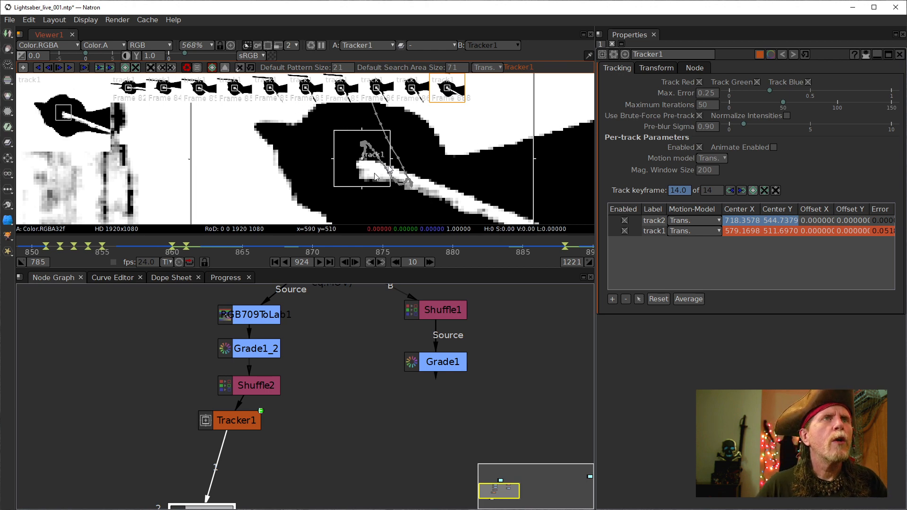
left_click(646, 231)
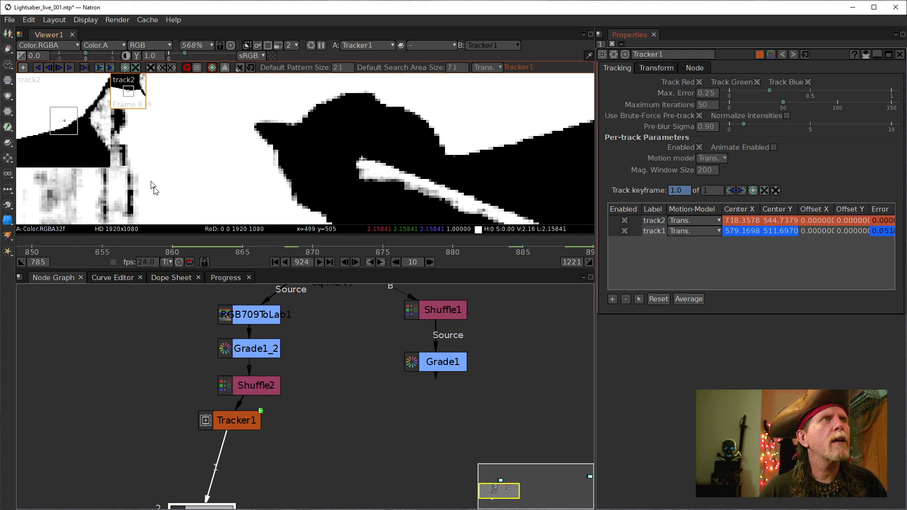
left_click(656, 231)
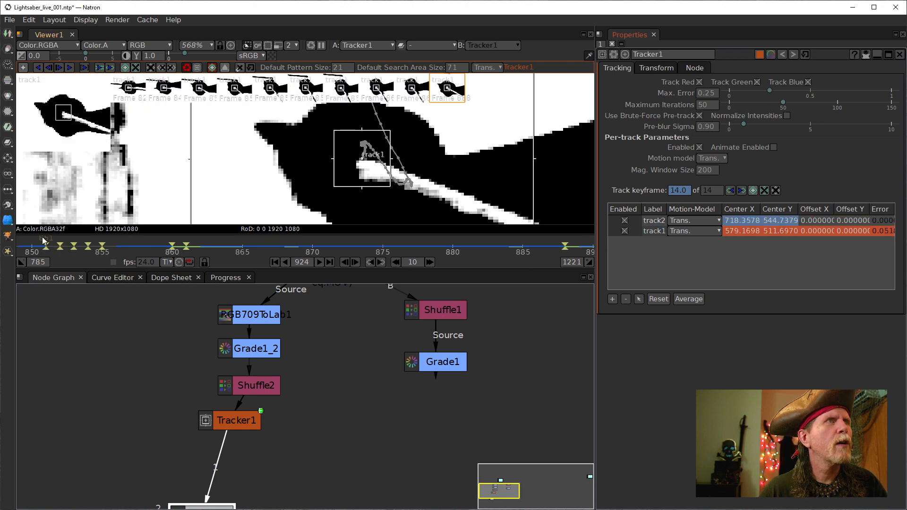
- Scroll the timeline back to frame 816 and zoom the viewer on track1's box
left_click_drag(30, 244, 163, 245)
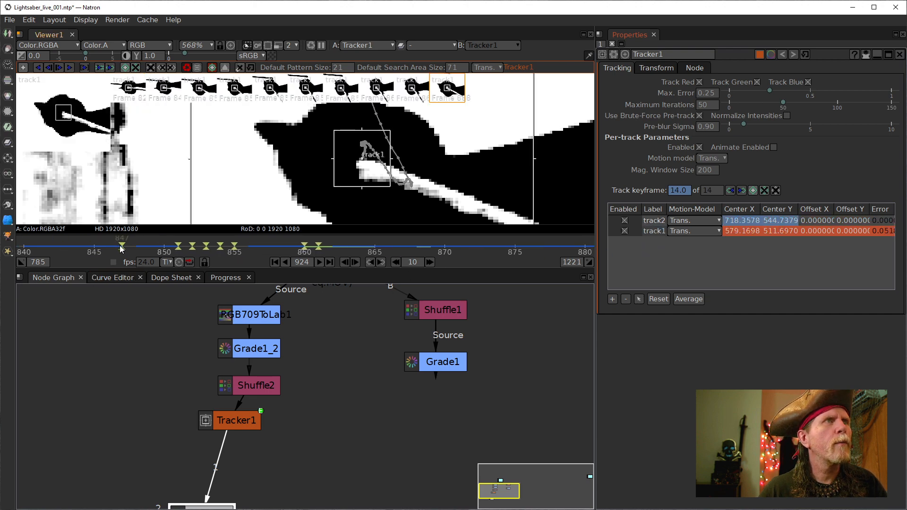
left_click_drag(62, 243, 518, 266)
left_click(144, 243)
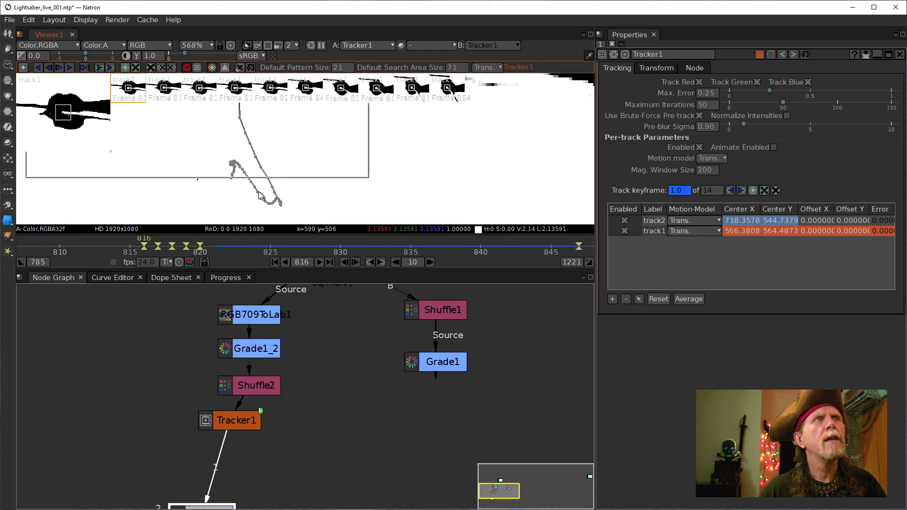
scroll(380, 208, "down", 10)
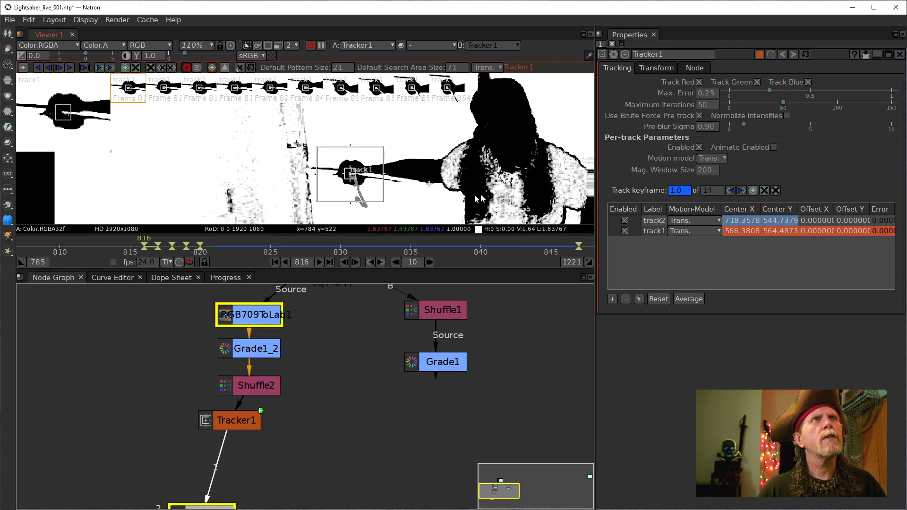
scroll(410, 188, "up", 8)
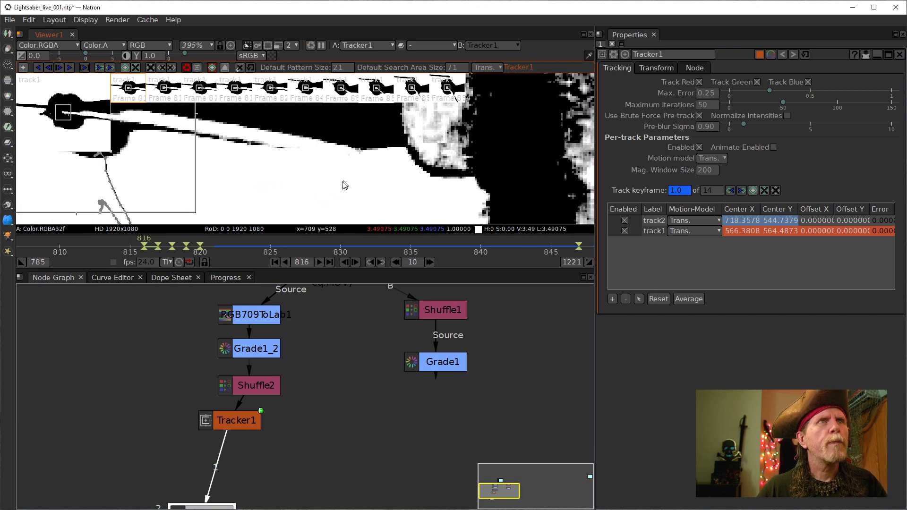
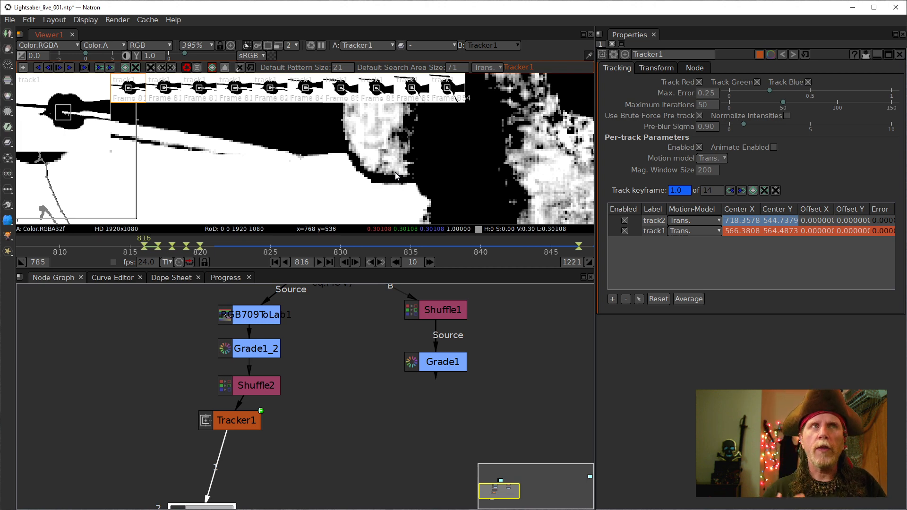
- Show Grade1's black-and-white matte in the viewer and nudge Shuffle2 slightly left
left_click(444, 362)
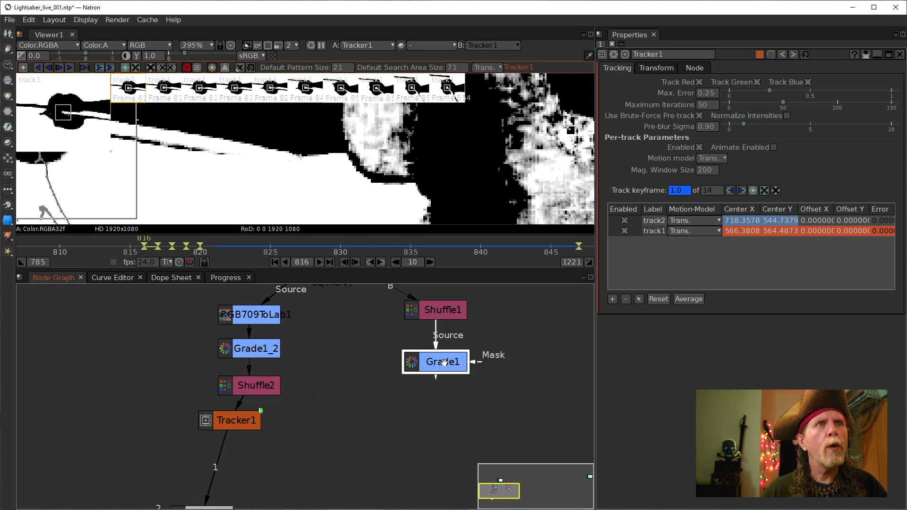
key("1")
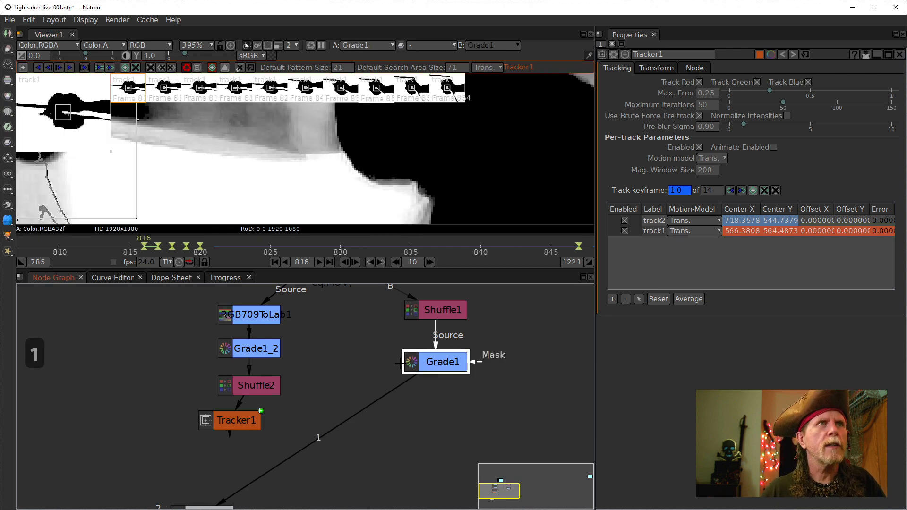
left_click_drag(258, 387, 238, 385)
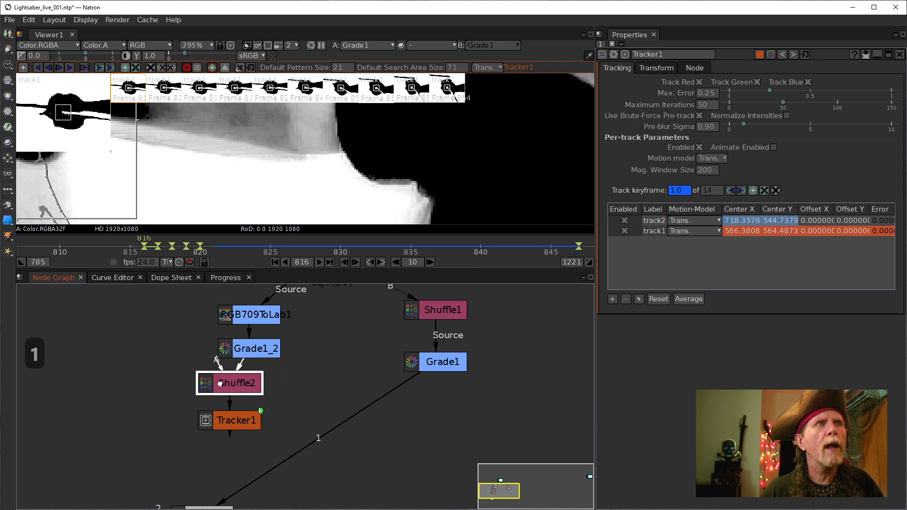
left_click(250, 349)
- Pan the viewer and node graph up to reveal Read1, and select it
mouse_move(309, 178)
left_mouse_down()
mouse_move(458, 192)
mouse_move(425, 183)
mouse_move(418, 233)
left_mouse_up()
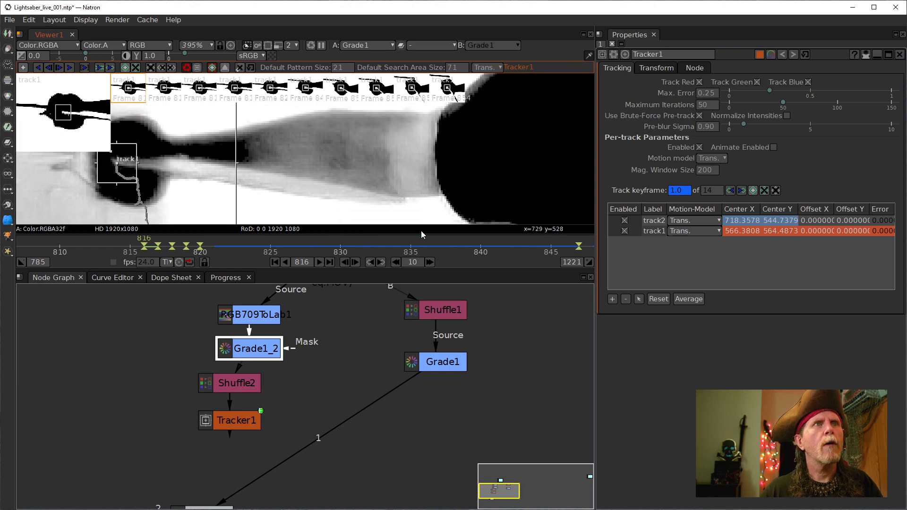
left_click_drag(350, 358, 341, 429)
left_click(327, 340)
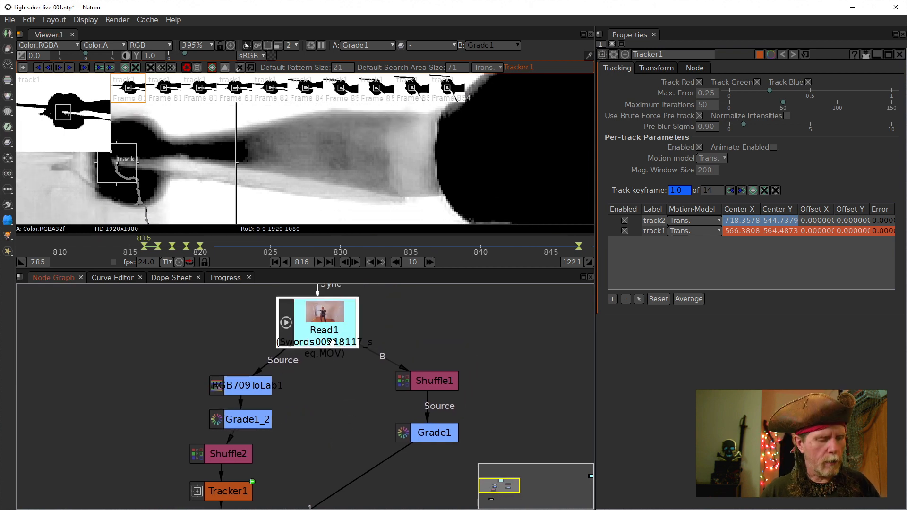
- View raw Read1 footage, select track2, and compare R, G, B channels, ending on Green
key("1")
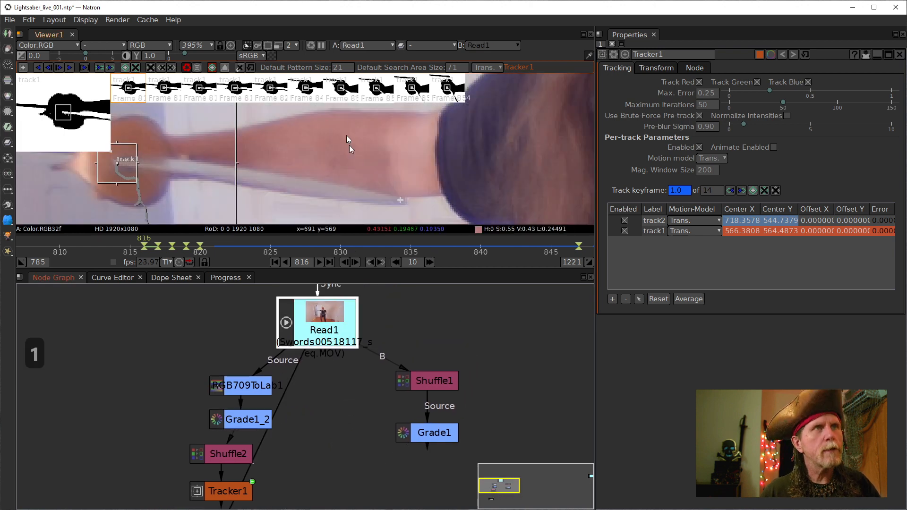
left_click(398, 199)
key("r")
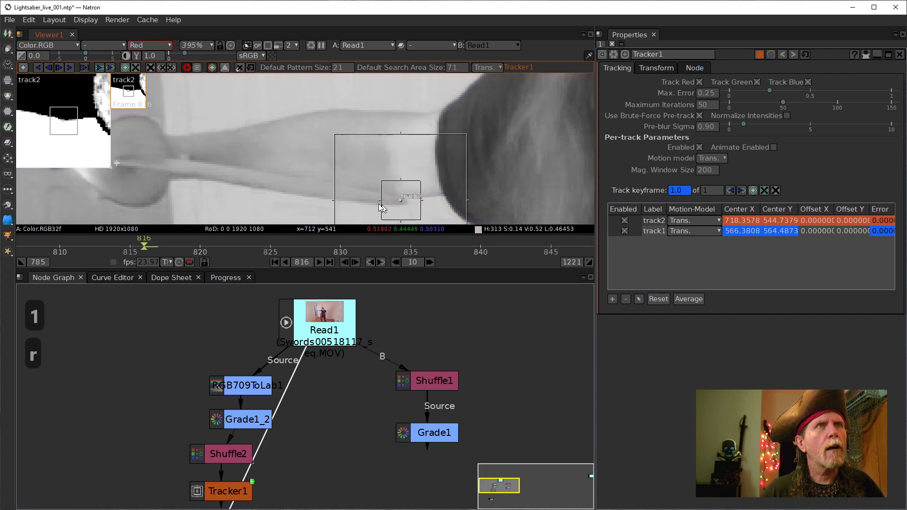
key("g")
key("b")
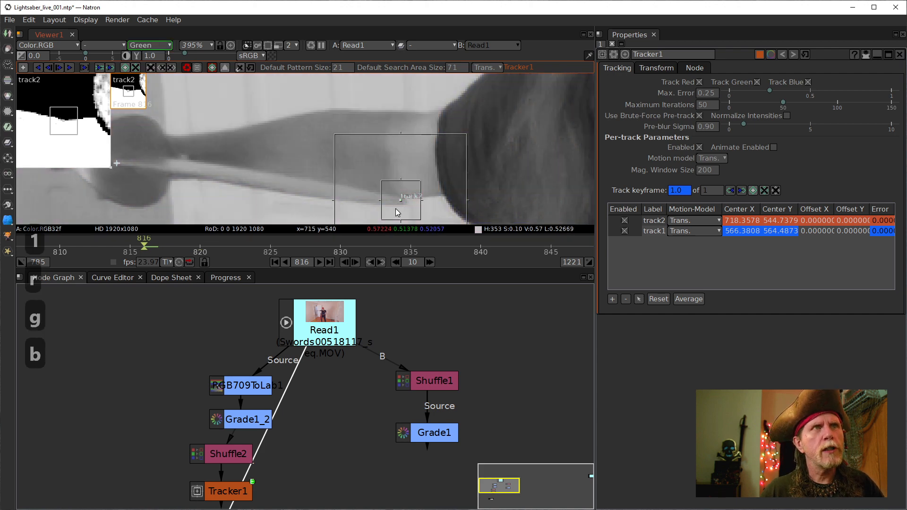
key("g")
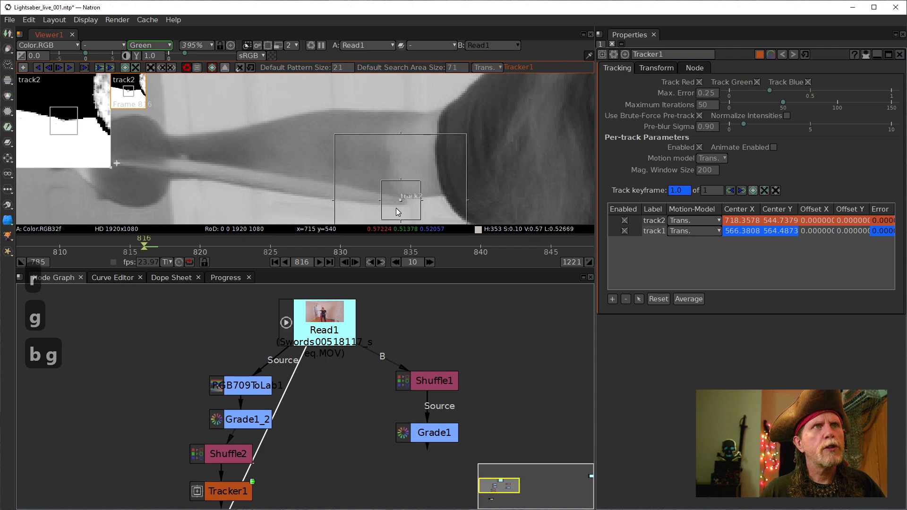
key("r")
key("b")
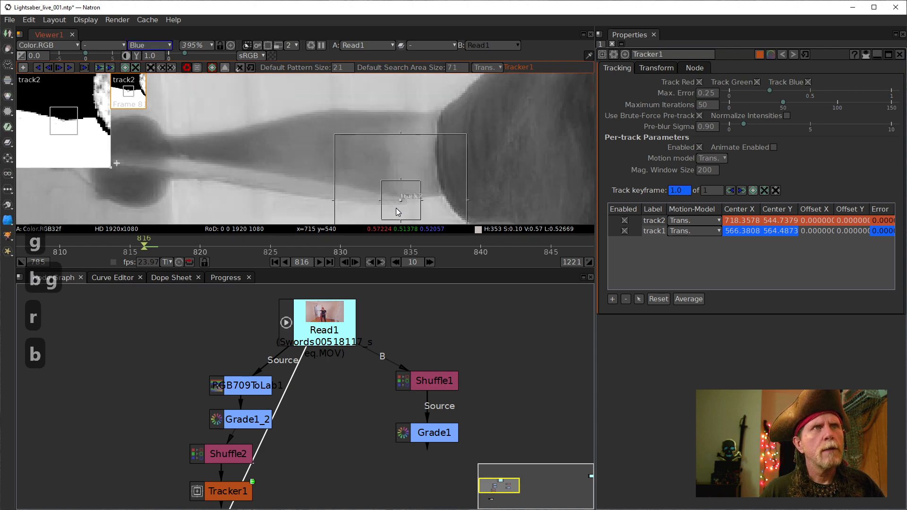
key("g")
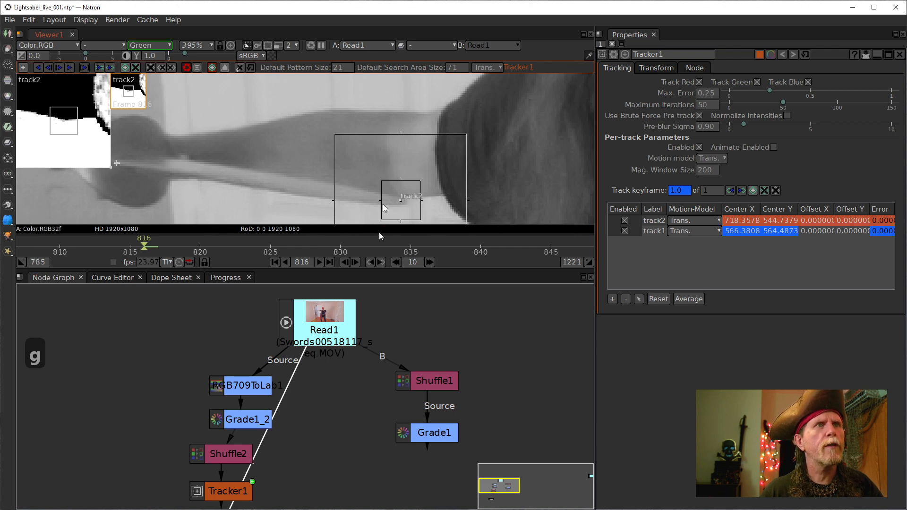
- Show RGB709ToLab1 in viewer input 4 and track track1 forward on its own
left_click(254, 391)
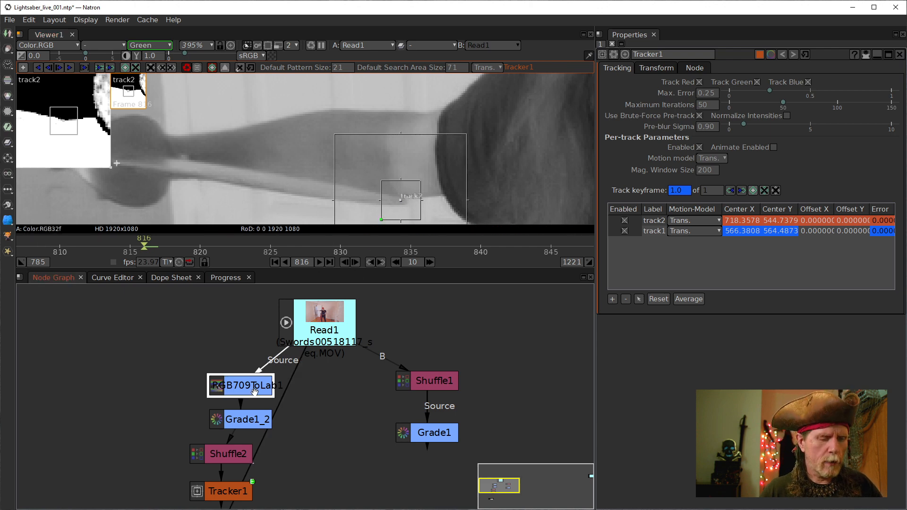
key("4")
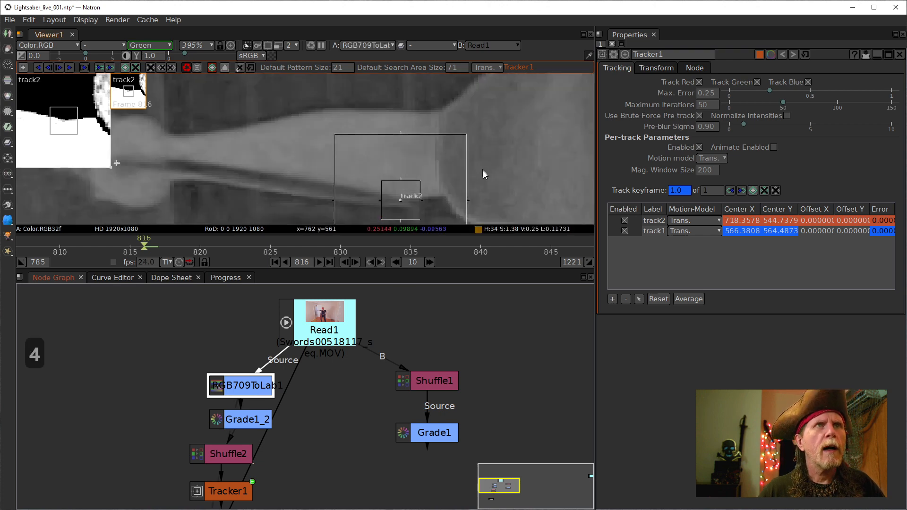
left_click_drag(483, 169, 474, 157)
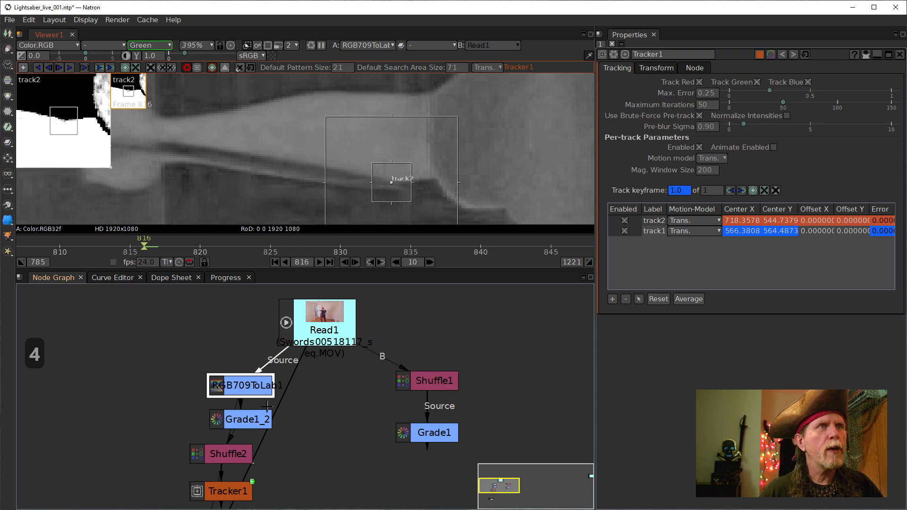
left_click_drag(328, 386, 367, 358)
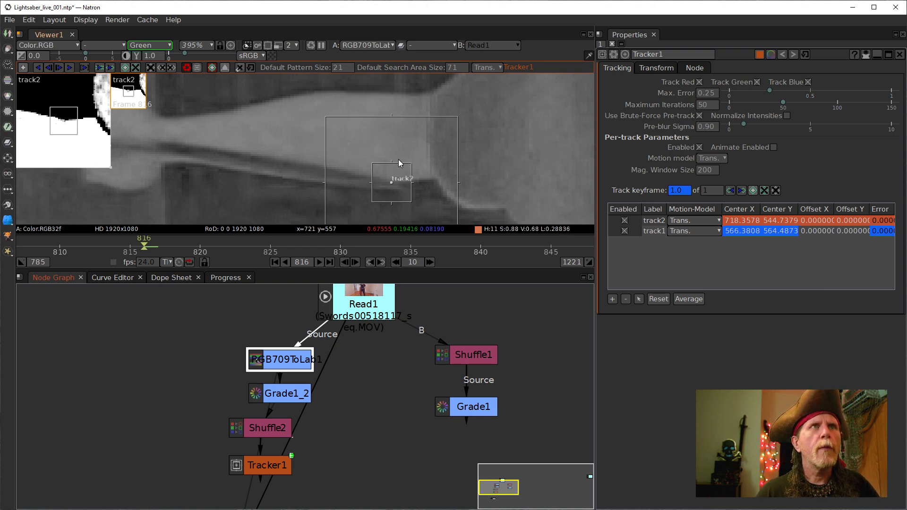
left_click(424, 163)
key("v")
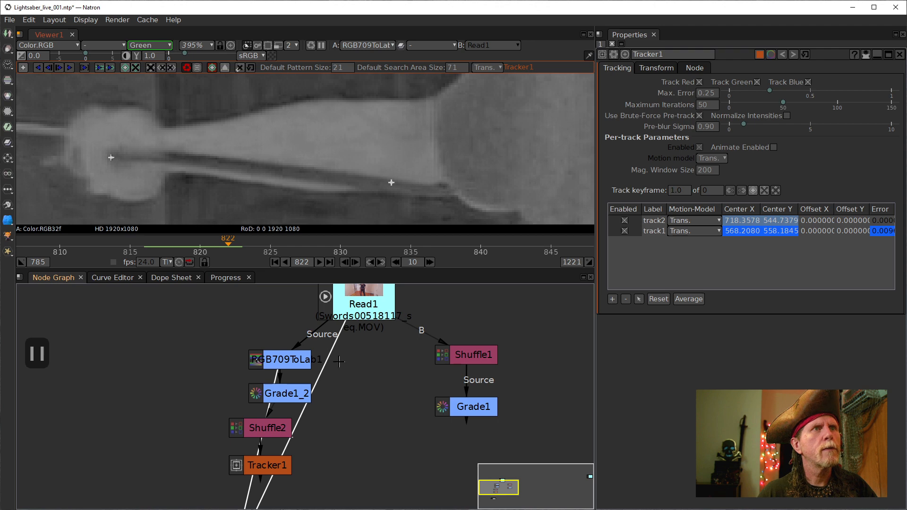
- Disconnect Viewer1's second input, return to frame 816, and show only the red channel
left_click_drag(334, 381, 403, 213)
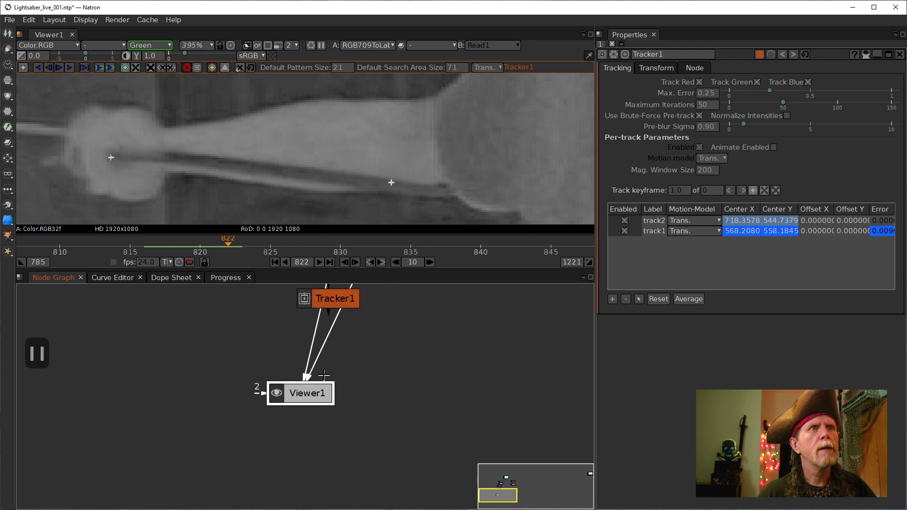
left_click_drag(320, 353, 462, 389)
left_click_drag(387, 332, 362, 412)
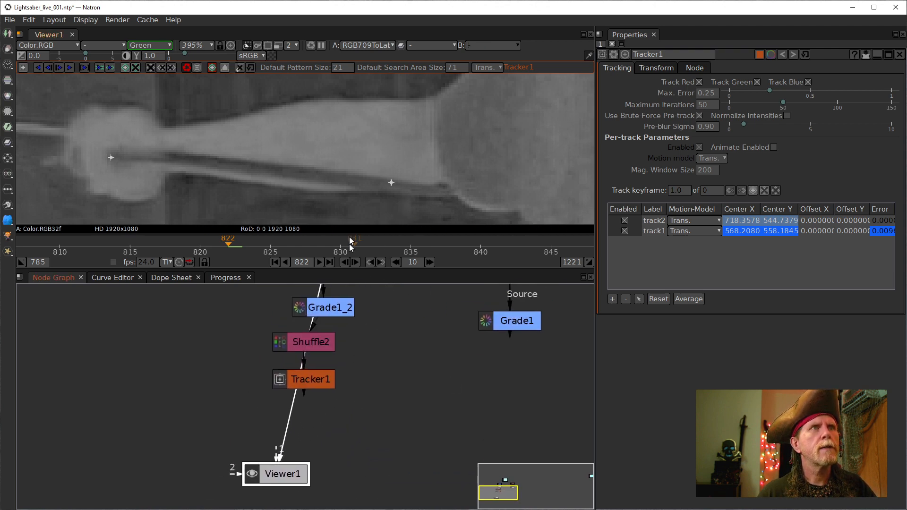
left_click(140, 246)
mouse_move(360, 151)
left_mouse_down()
mouse_move(330, 187)
mouse_move(350, 163)
mouse_move(356, 168)
mouse_move(353, 153)
left_mouse_up()
key("r")
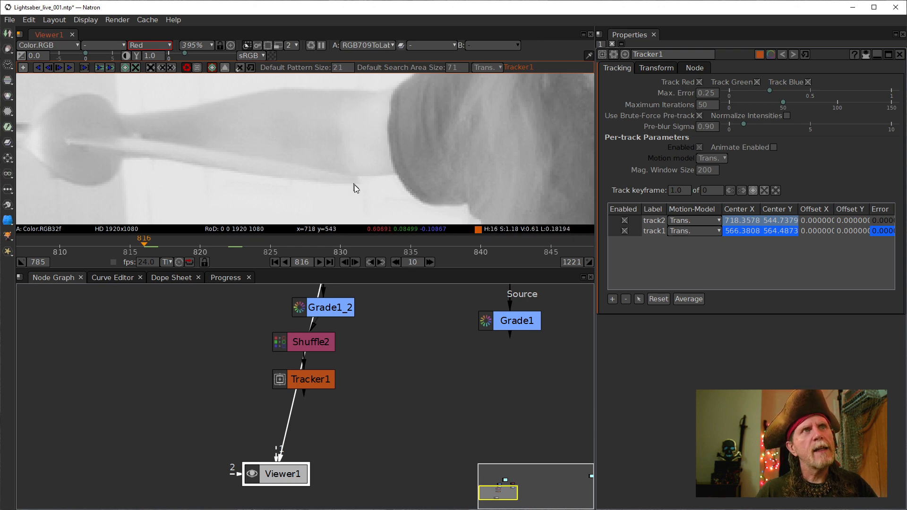
key("r")
key("t")
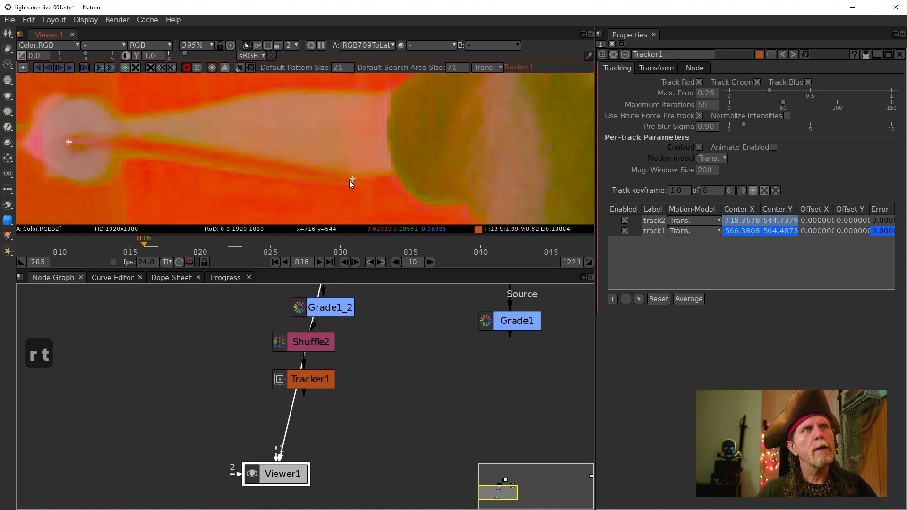
key("g")
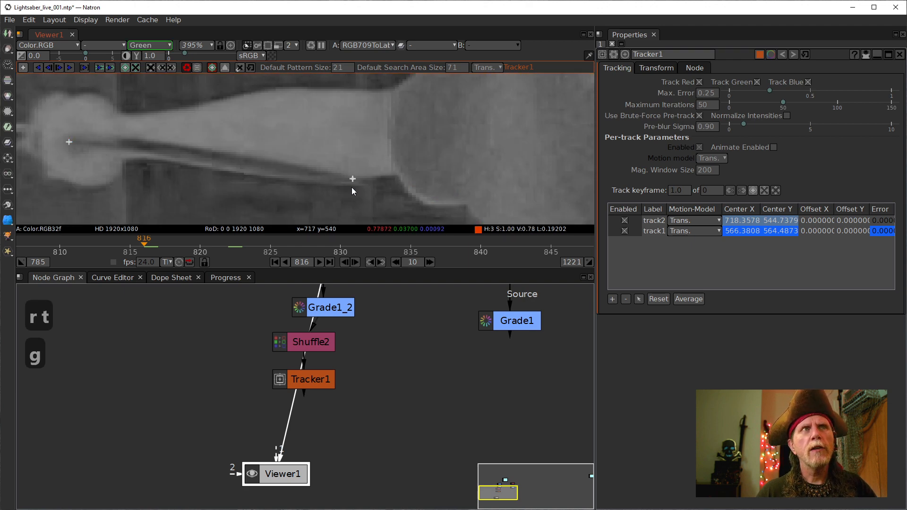
key("g")
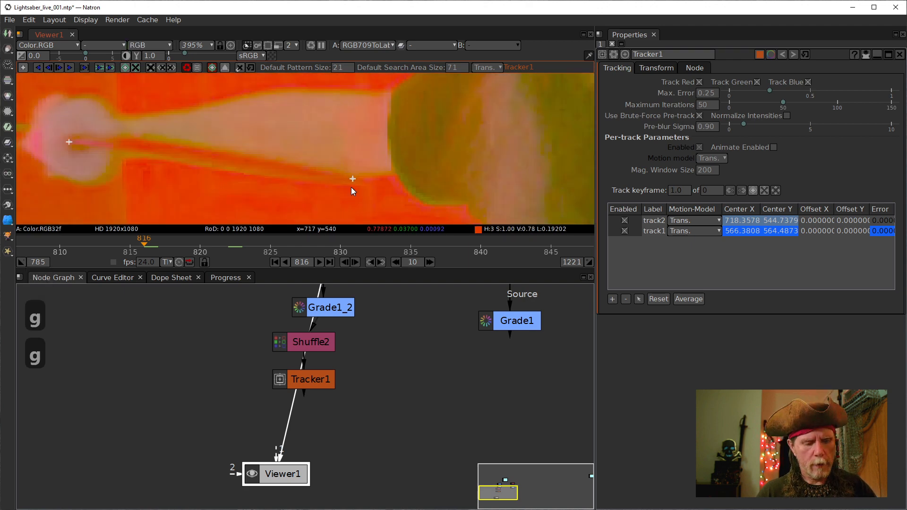
key("b")
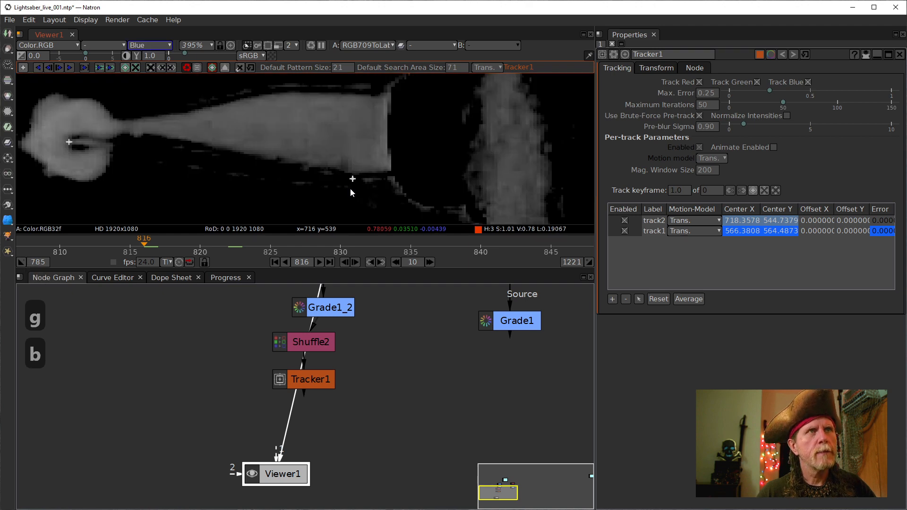
key("b")
key("b")
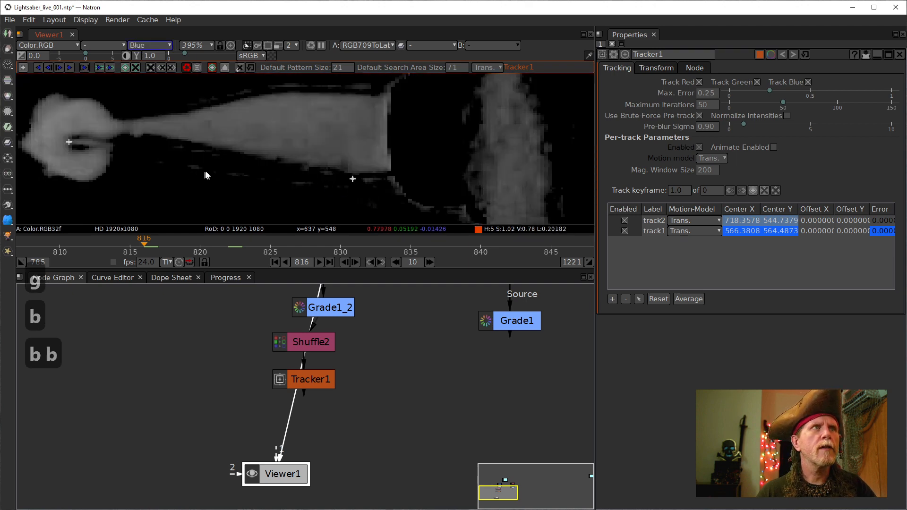
left_click_drag(347, 177, 307, 146)
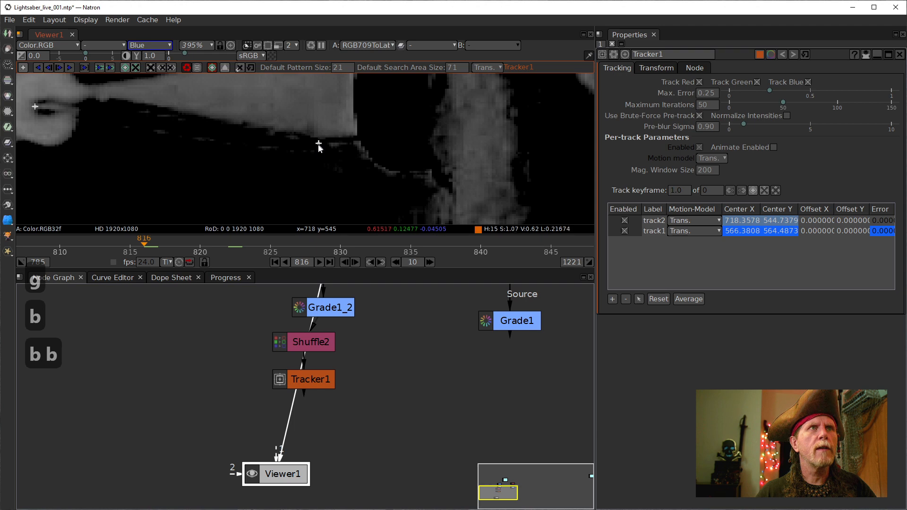
key("g")
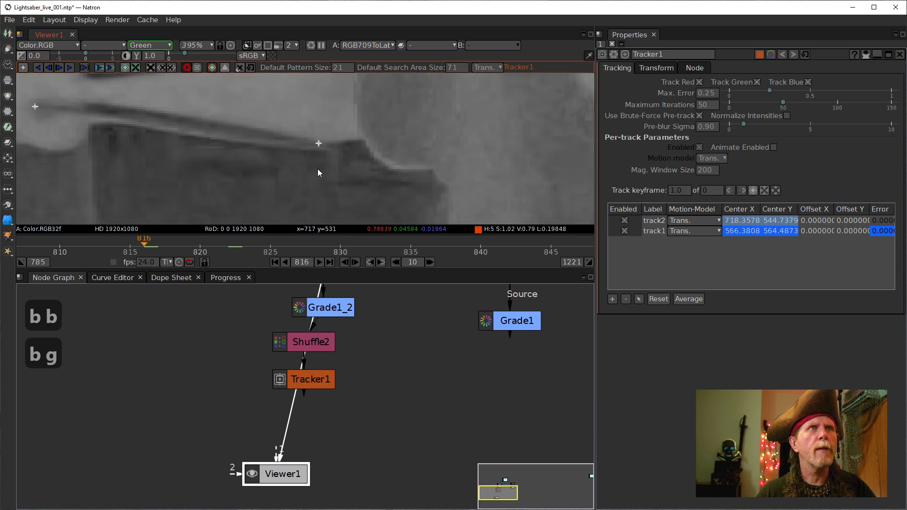
key("r")
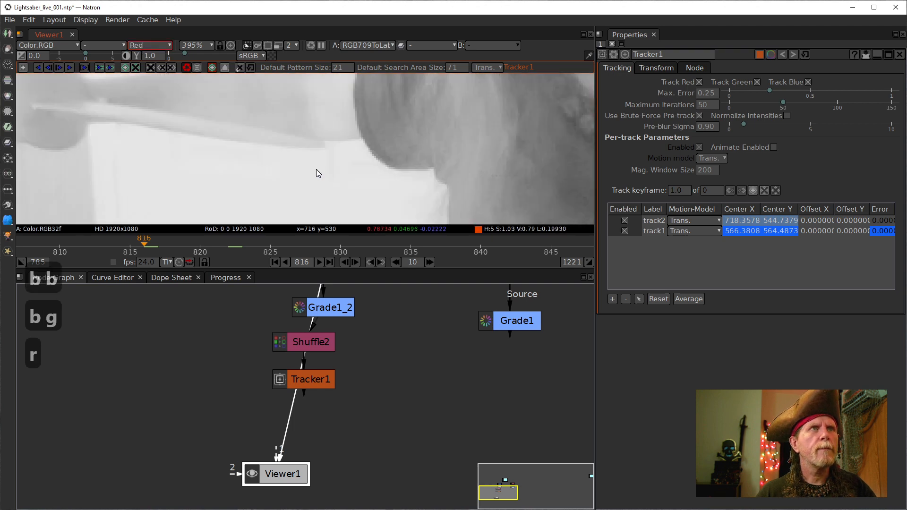
key("b")
key("r")
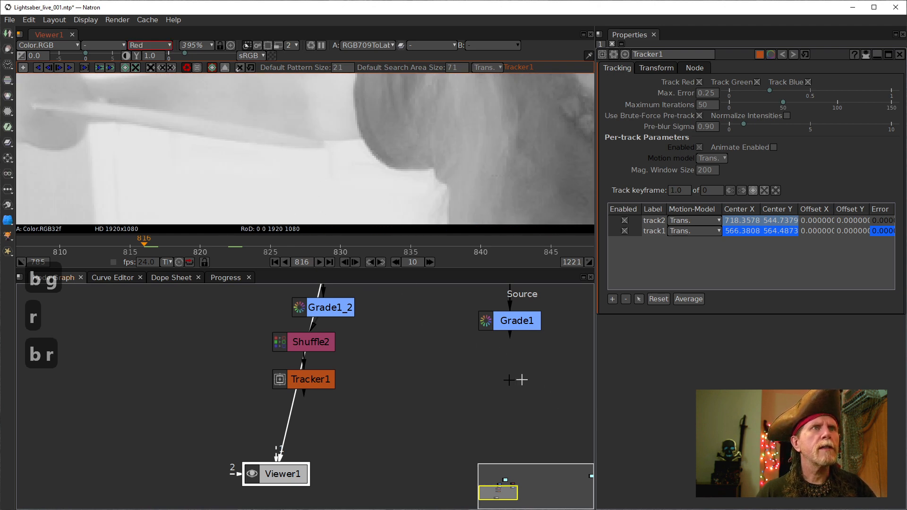
left_click_drag(419, 377, 493, 444)
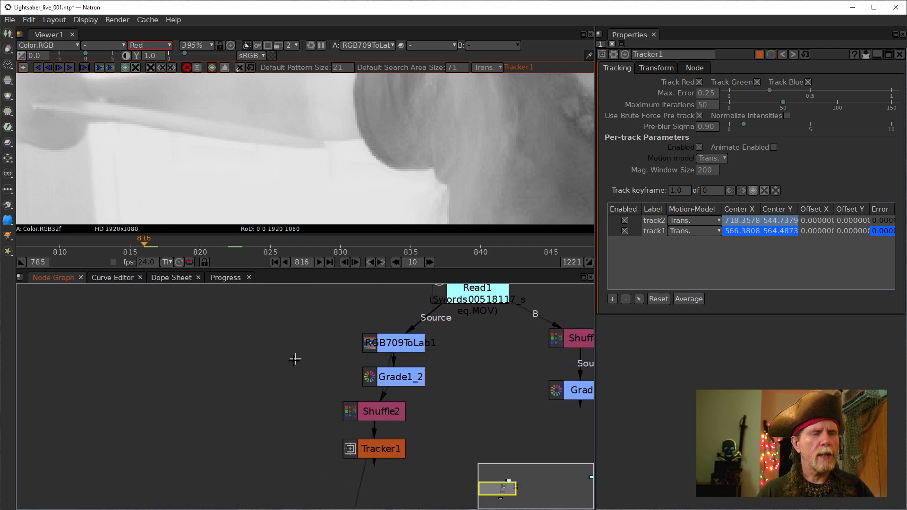
- Add a Grade2 node fed by RGB709ToLab1 and display it in the viewer
key("Tab")
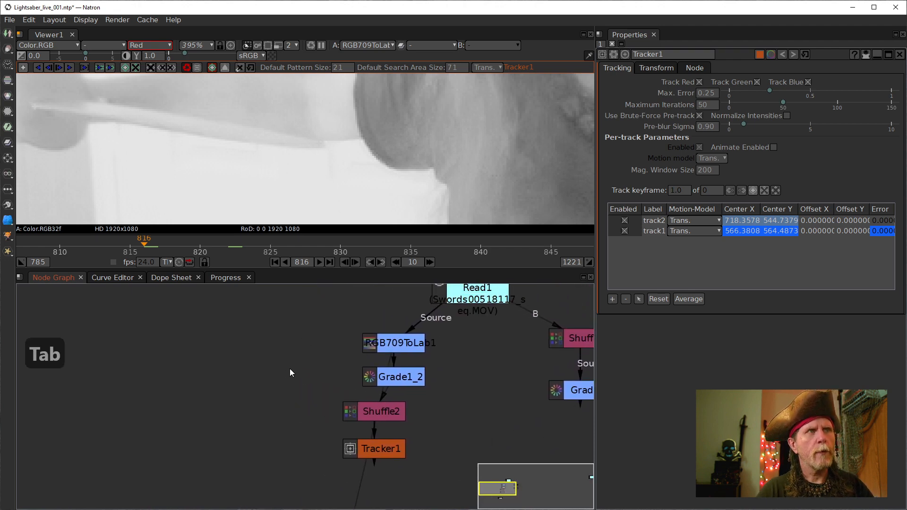
key("Down")
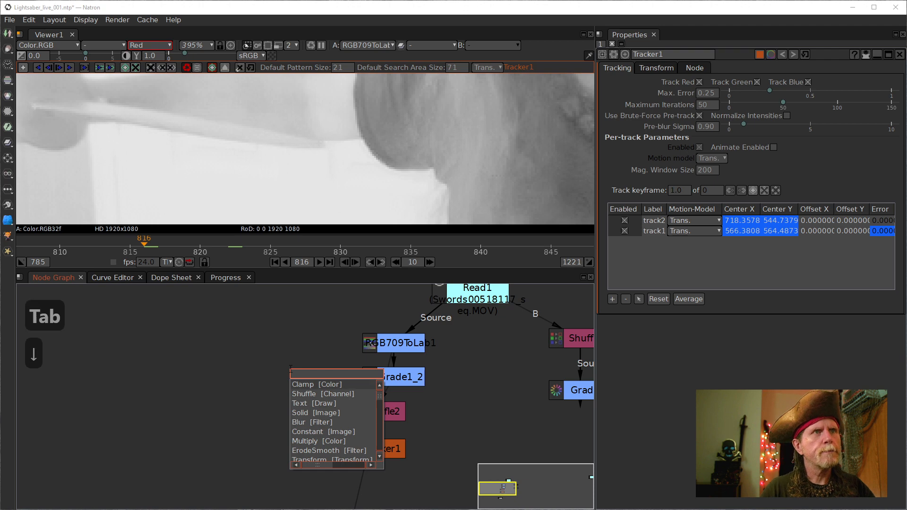
key("Down")
type("gra")
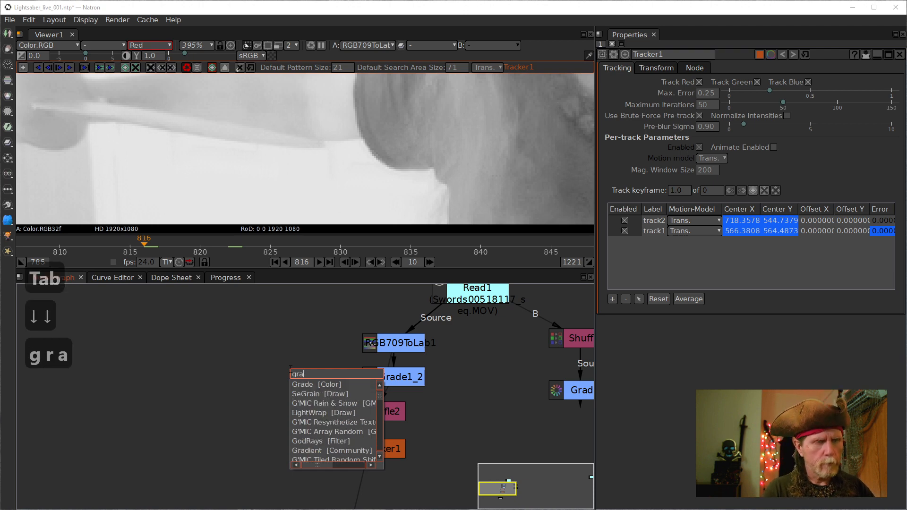
key("Down")
key("Return")
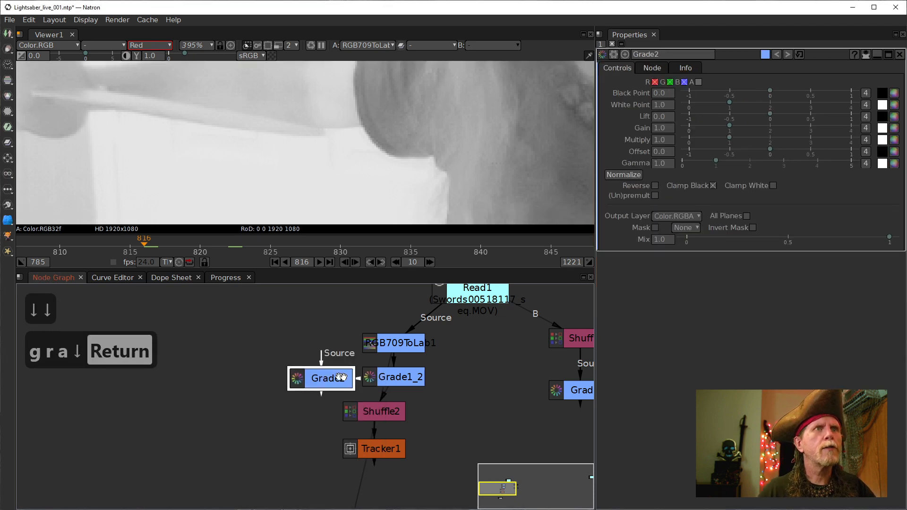
left_click_drag(315, 354, 503, 286)
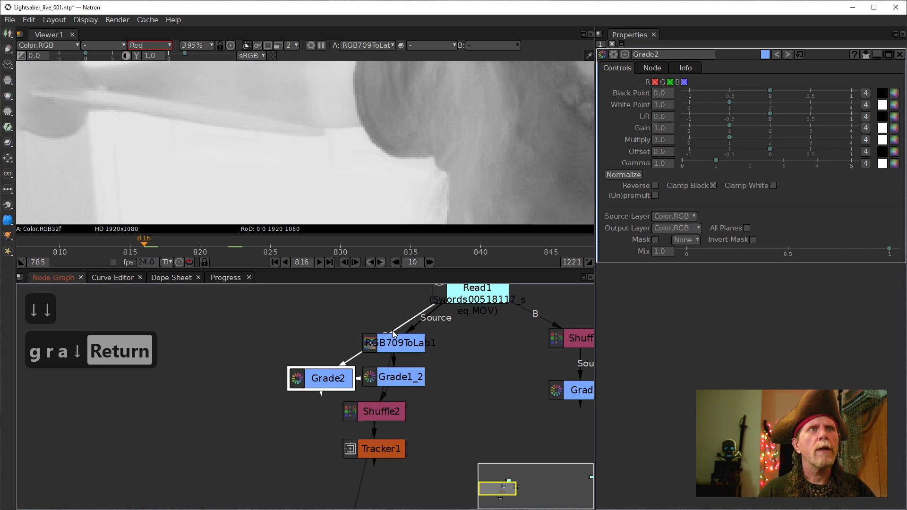
left_click_drag(351, 361, 396, 346)
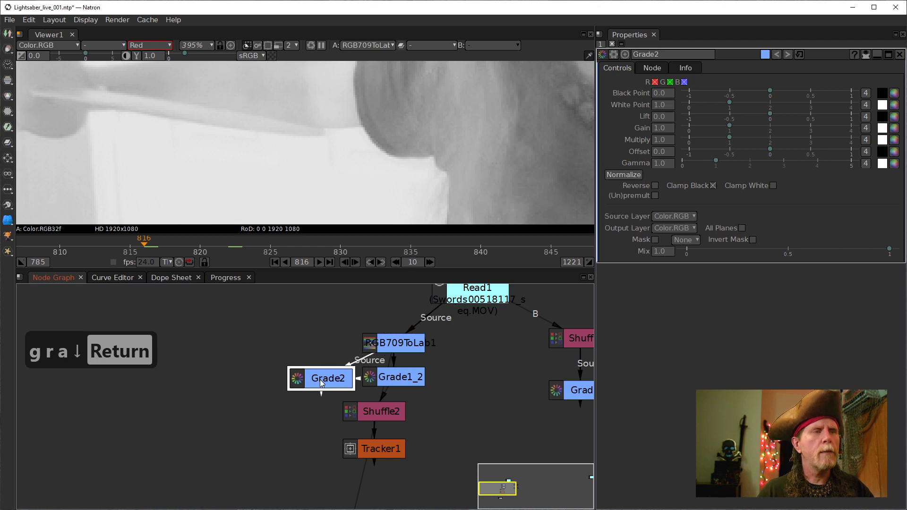
key("1")
left_click(400, 343)
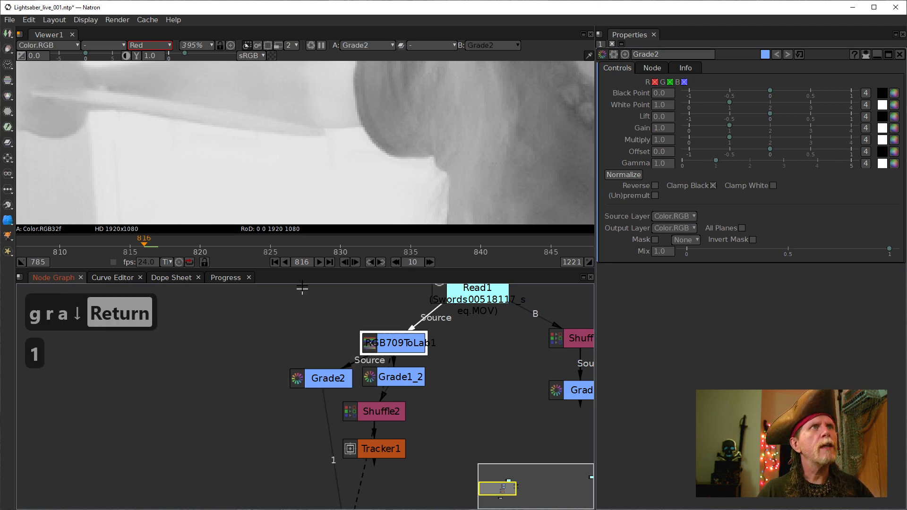
left_click(322, 379)
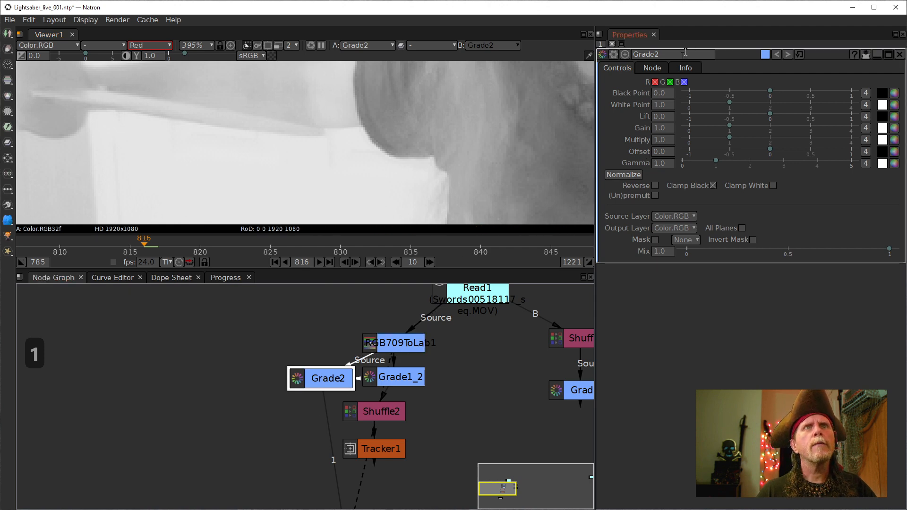
- Set Grade2's Black Point to 0.60 and White Point to 0.8
left_click(657, 93)
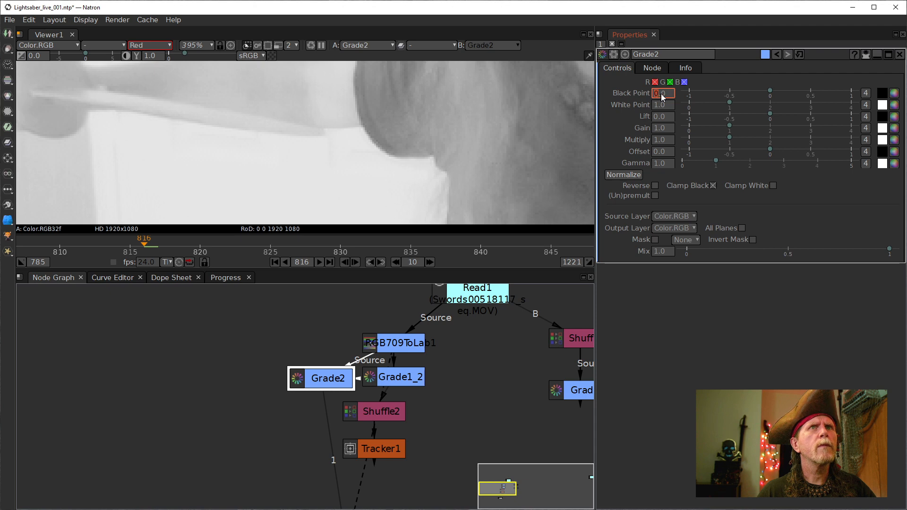
left_click(662, 93)
scroll(662, 93, "up", 4)
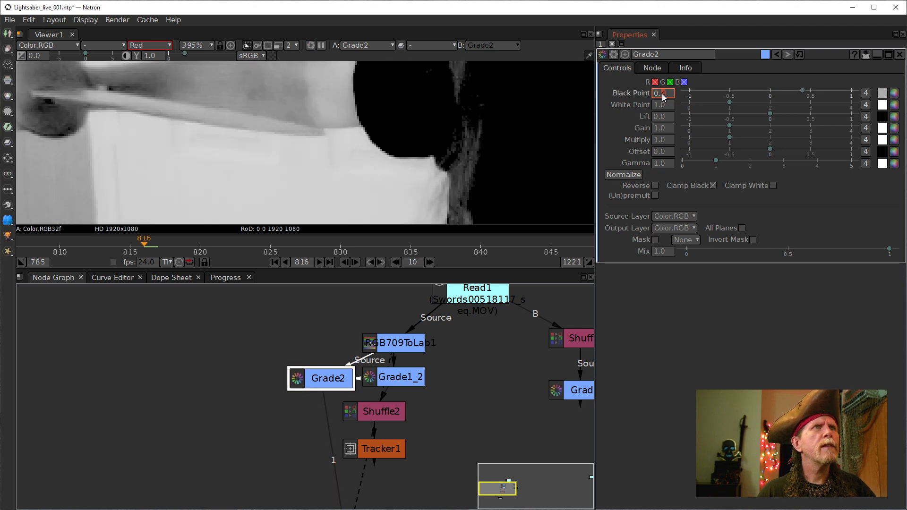
scroll(661, 94, "up", 2)
scroll(661, 94, "down", 1)
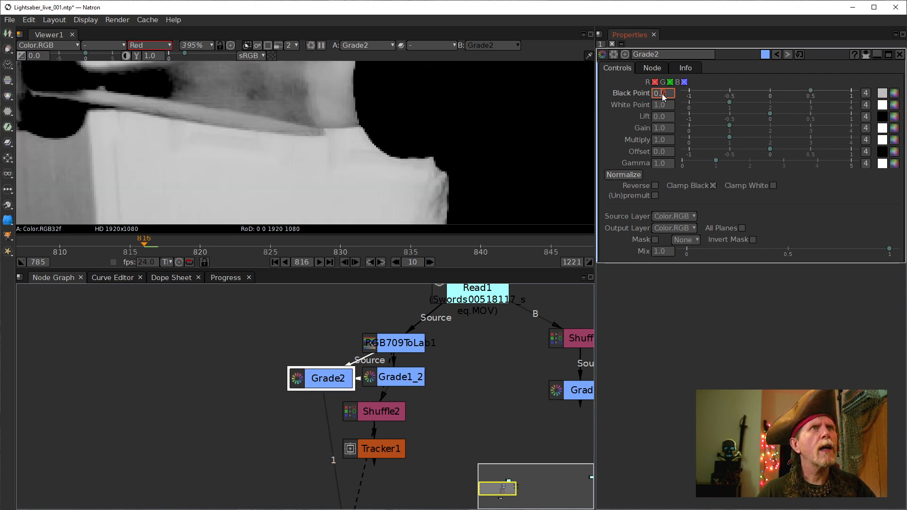
scroll(662, 93, "up", 1)
scroll(661, 94, "down", 1)
scroll(661, 93, "up", 1)
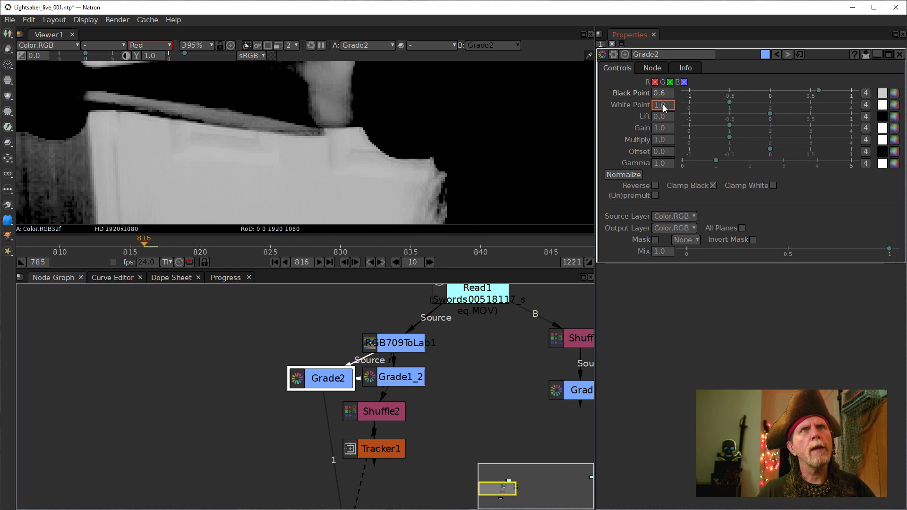
scroll(662, 104, "down", 2)
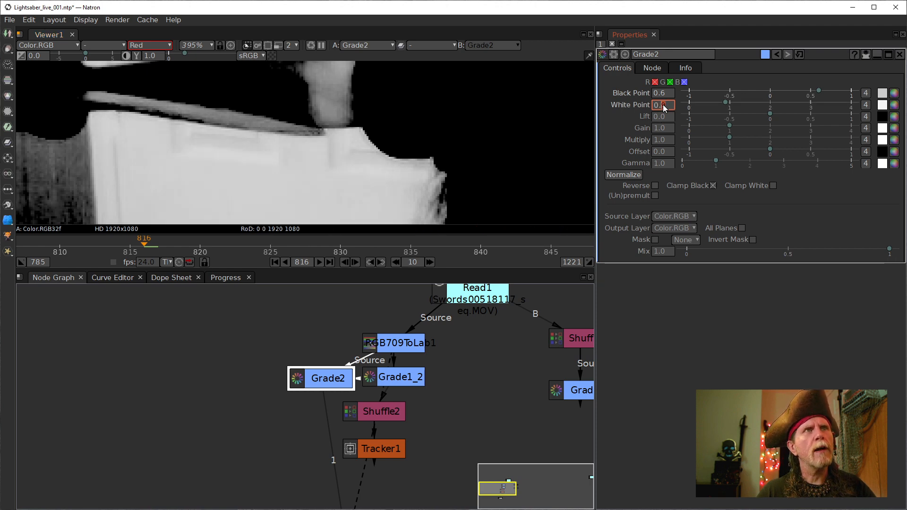
scroll(662, 104, "down", 1)
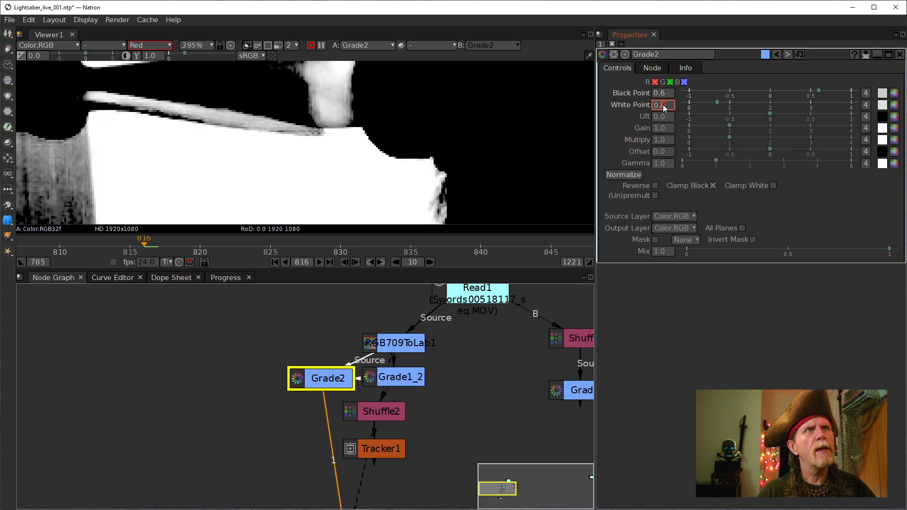
scroll(662, 103, "up", 1)
scroll(662, 104, "up", 1)
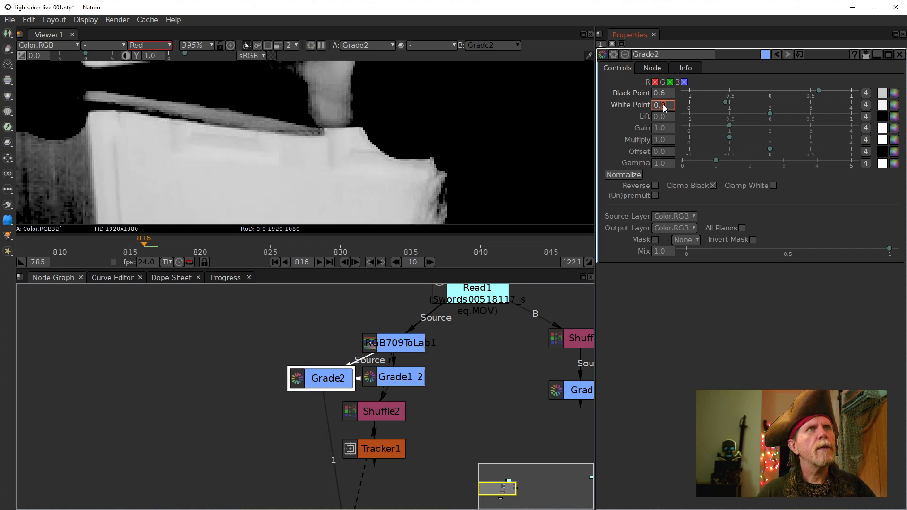
scroll(662, 104, "down", 1)
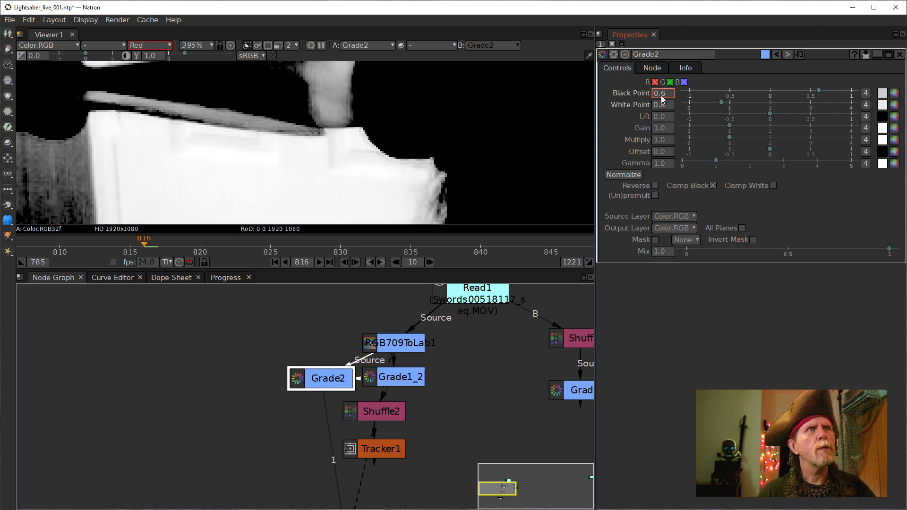
scroll(661, 95, "up", 1)
scroll(661, 95, "down", 1)
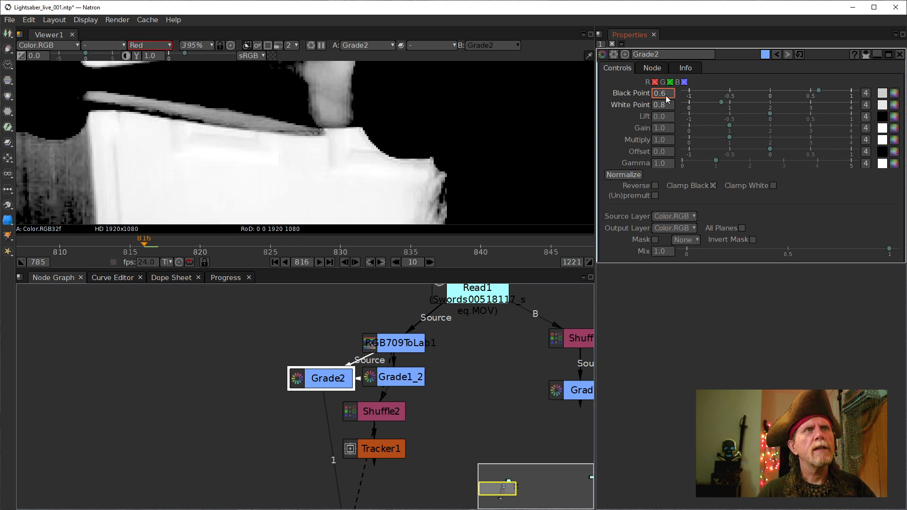
scroll(665, 95, "up", 2)
scroll(665, 95, "down", 2)
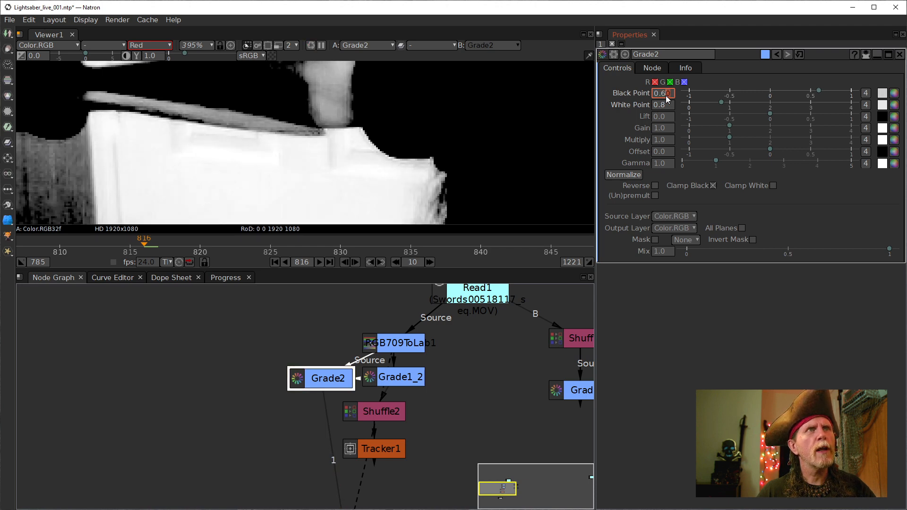
scroll(665, 95, "down", 1)
scroll(664, 95, "down", 1)
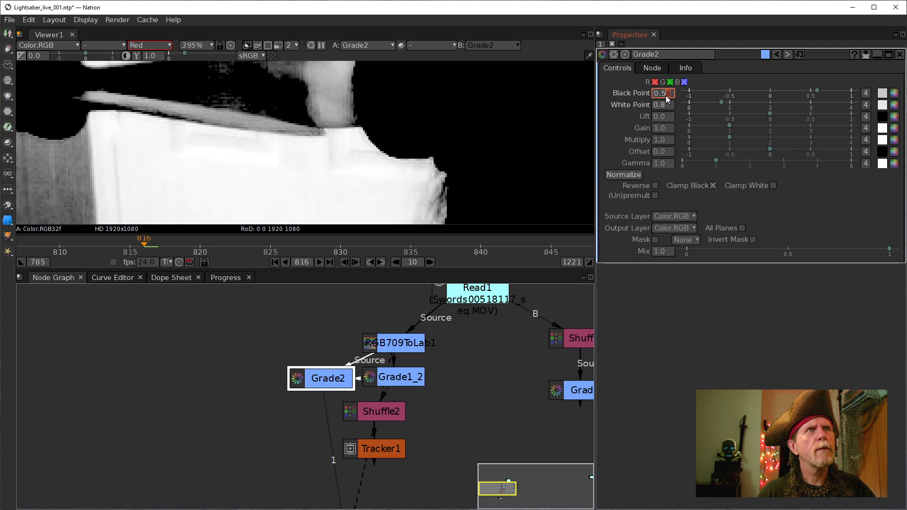
scroll(665, 95, "up", 2)
scroll(665, 95, "down", 1)
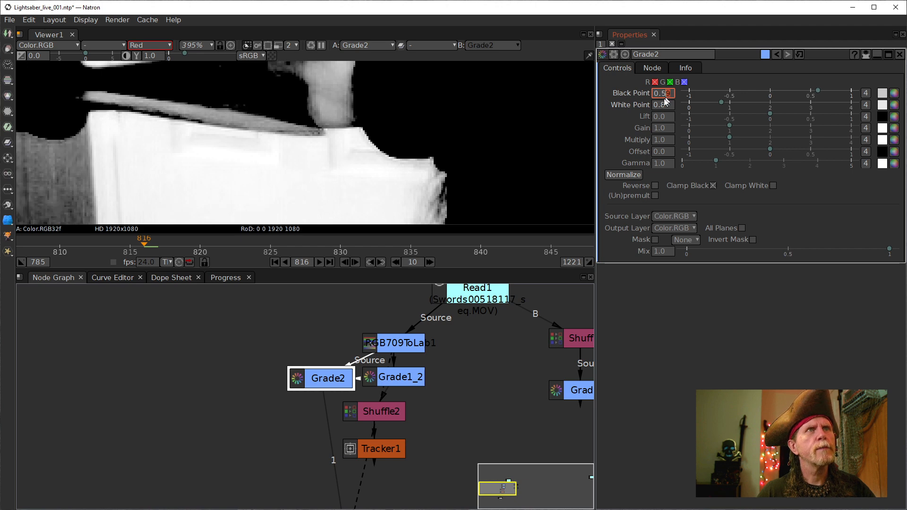
scroll(669, 99, "up", 1)
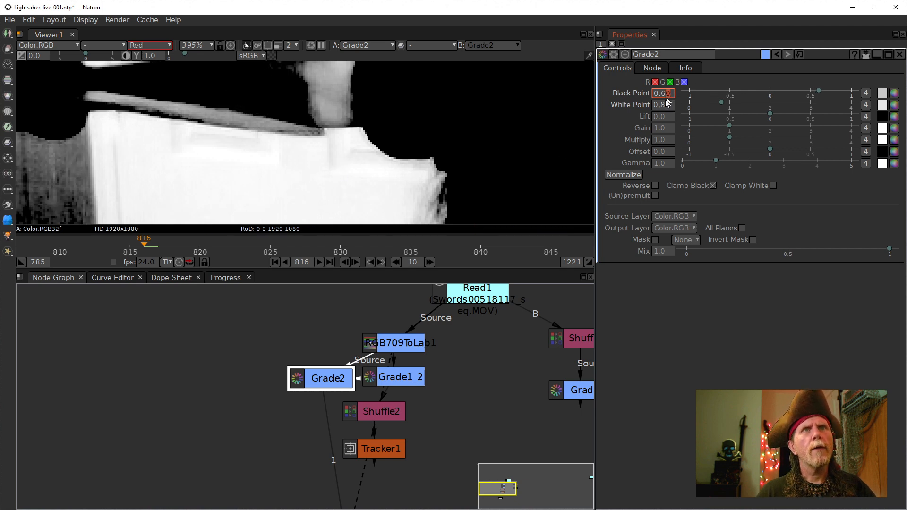
scroll(356, 118, "up", 4)
scroll(314, 148, "up", 3)
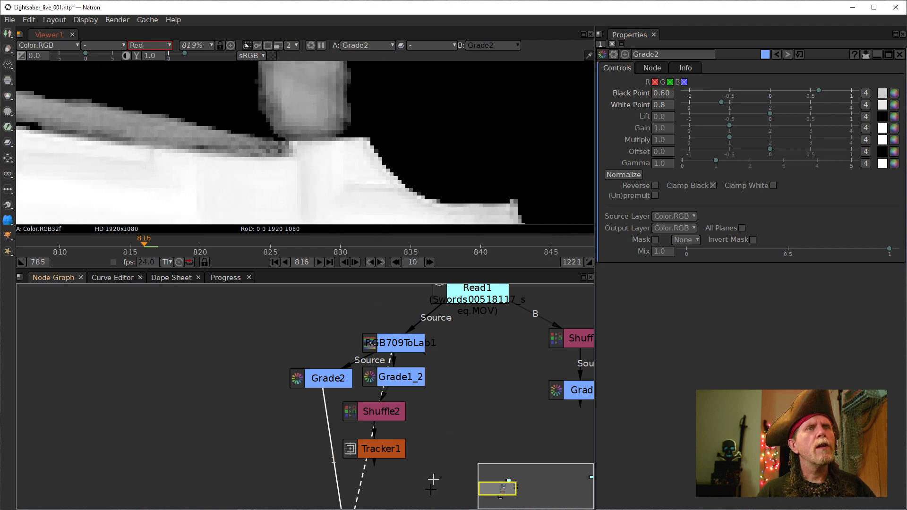
- Duplicate Shuffle2 as Shuffle2_2 and make it feed Tracker1
left_click_drag(373, 448, 284, 448)
left_click(376, 411)
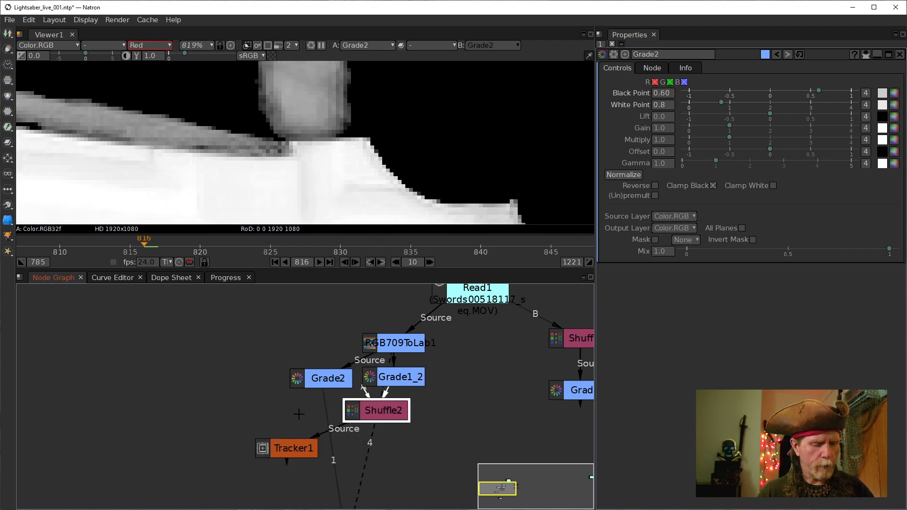
key("alt+c")
left_click_drag(329, 422, 264, 417)
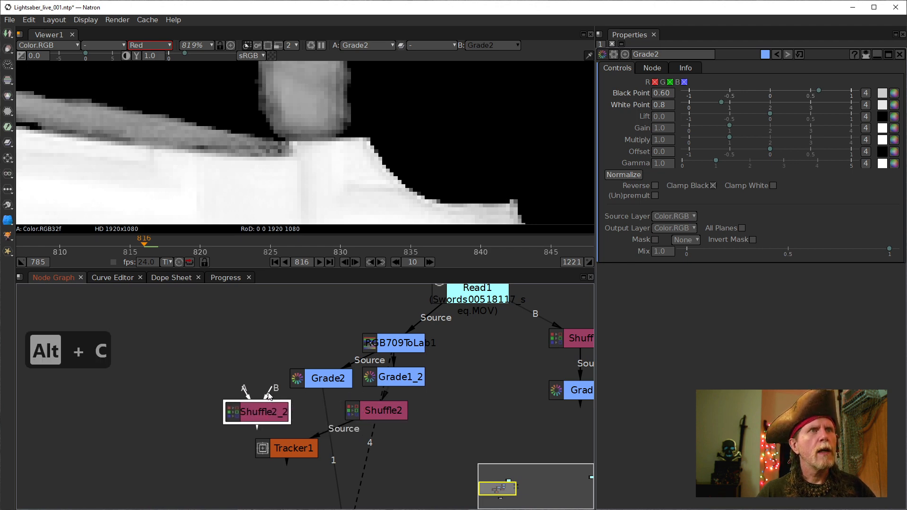
left_click_drag(320, 436, 271, 410)
left_click_drag(255, 415, 259, 412)
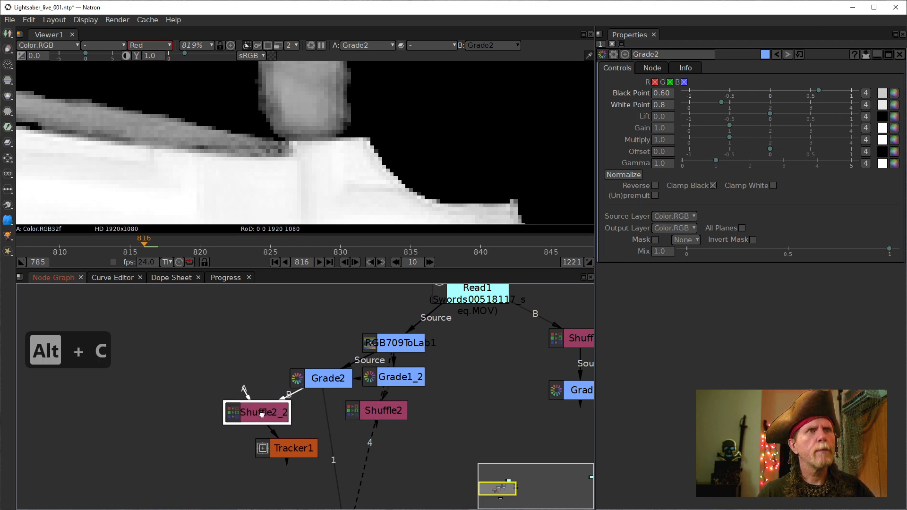
double_click(260, 412)
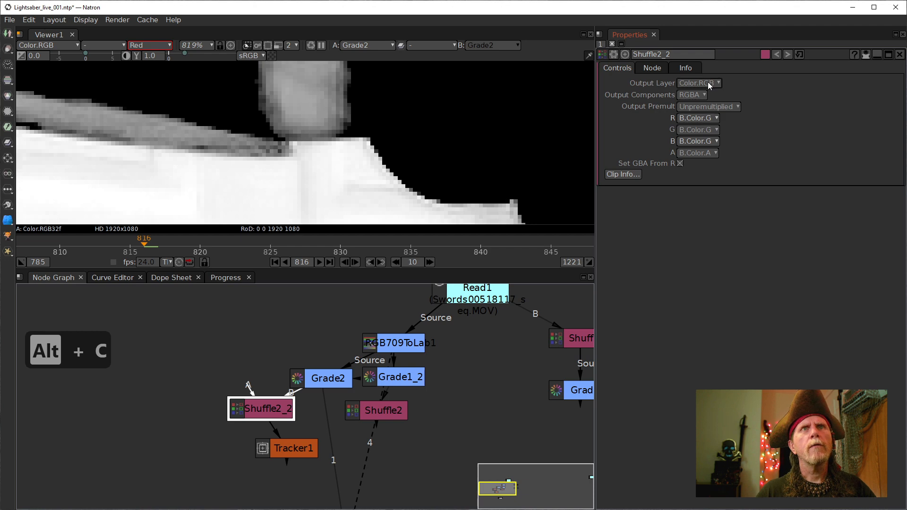
- Reset Shuffle2_2 and route B.Color.R into its R, G and B outputs
left_click(801, 55)
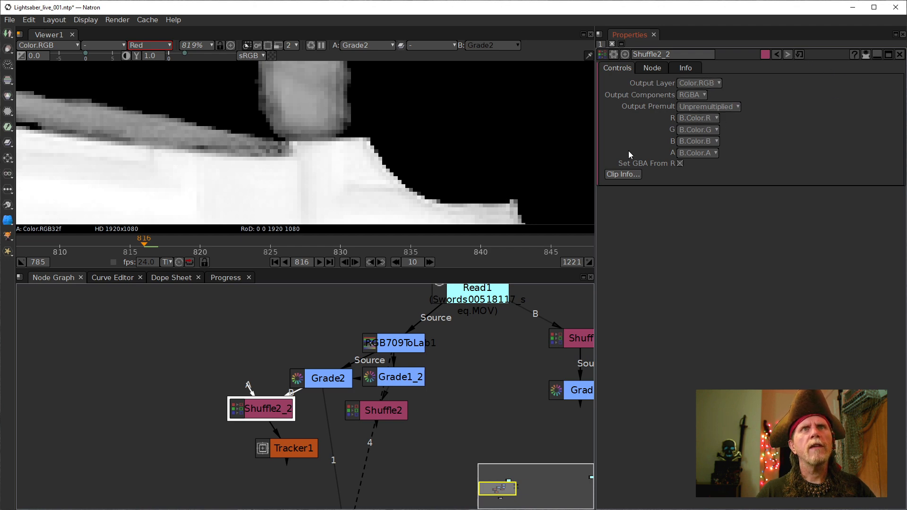
left_click(696, 118)
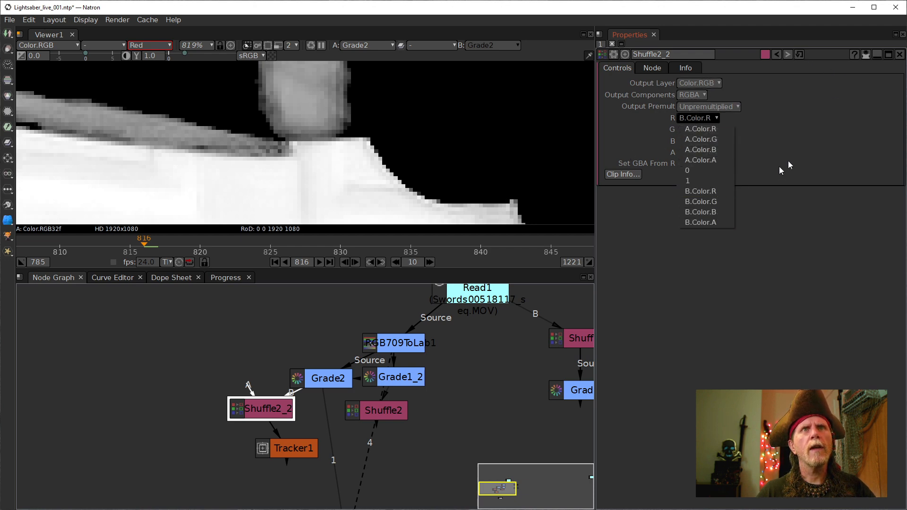
left_click(788, 160)
left_click(714, 130)
left_click(712, 204)
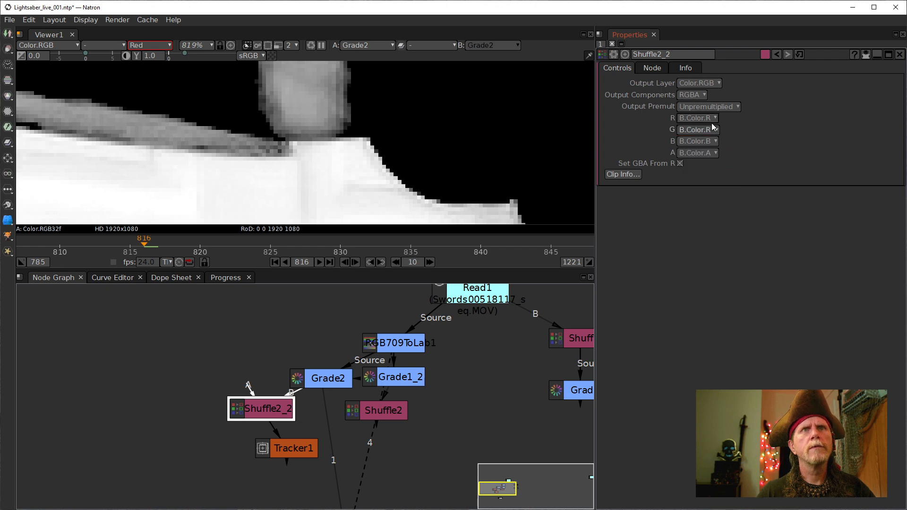
left_click(702, 141)
left_click(707, 216)
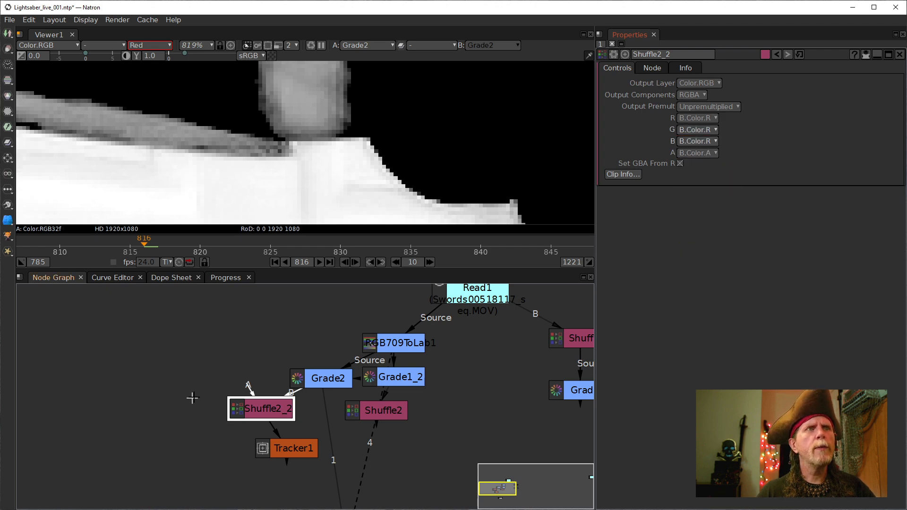
left_click_drag(257, 416, 310, 403)
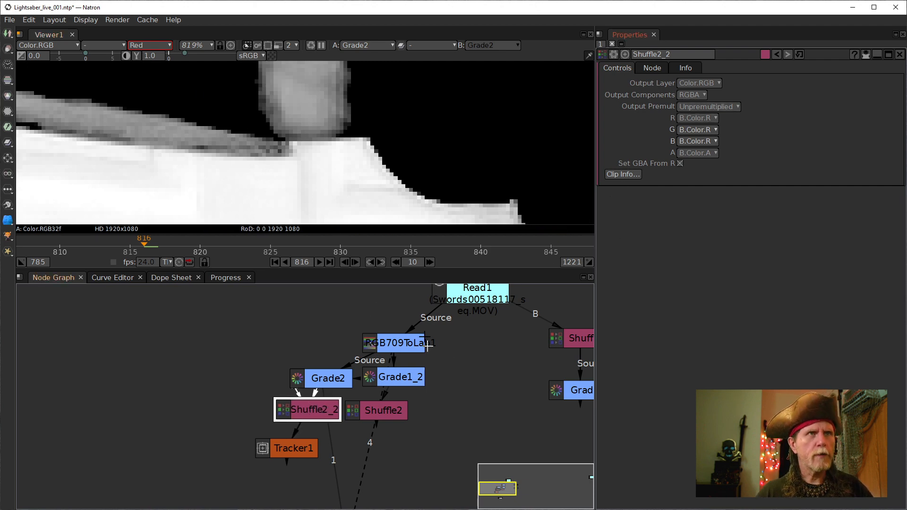
- Check Shuffle2_2's alpha, then view Tracker1's greyscale output zoomed out
key("1")
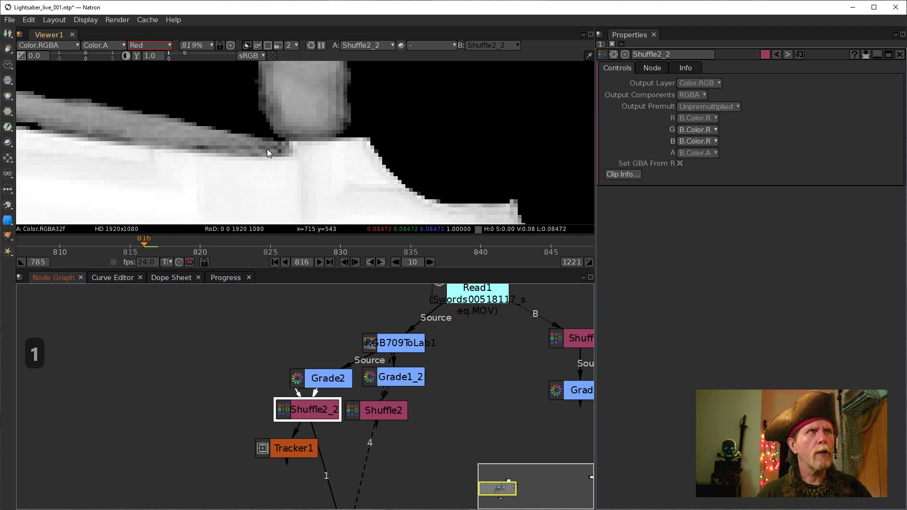
key("a")
key("a")
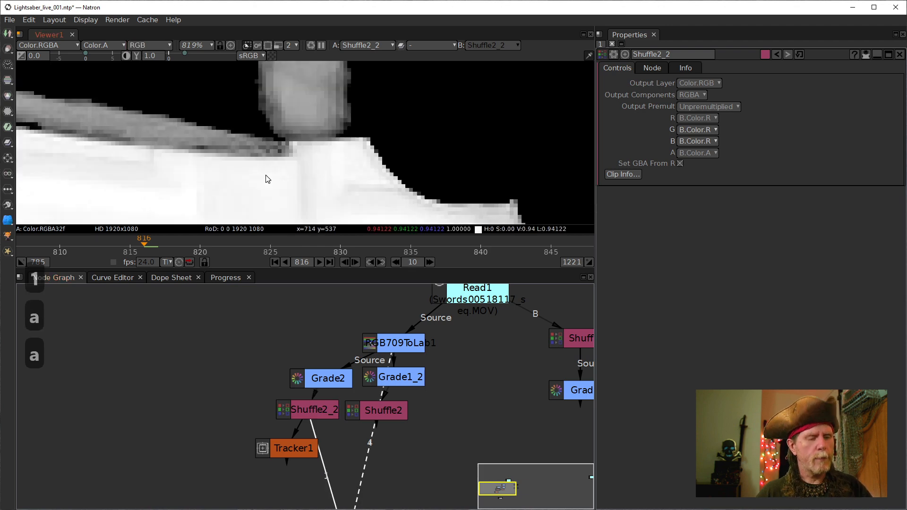
left_click(303, 456)
key("1")
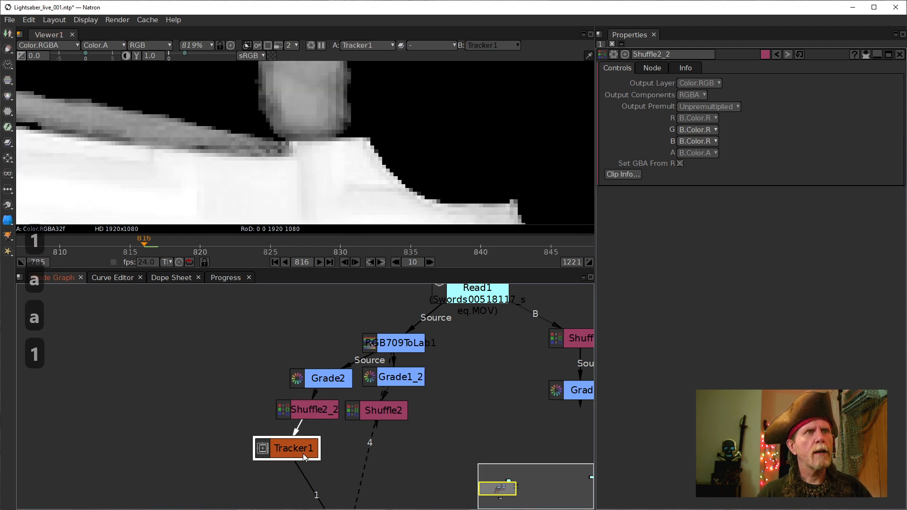
scroll(313, 197, "down", 10)
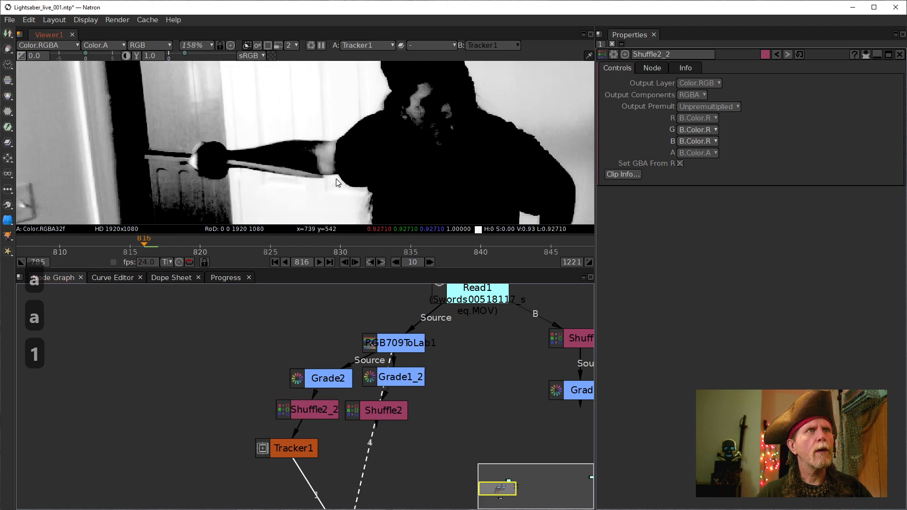
- Open Tracker1's track list and re-create track2's keyframe at frame 816
double_click(293, 448)
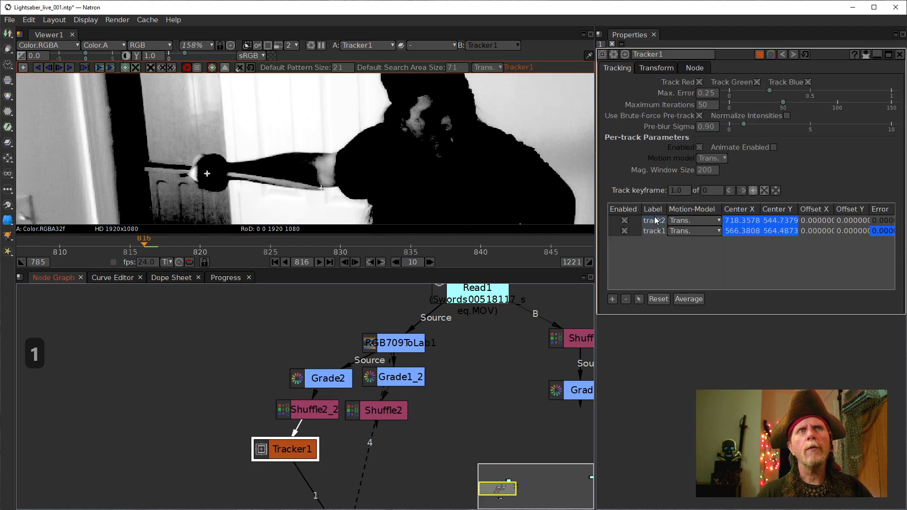
left_click(656, 220)
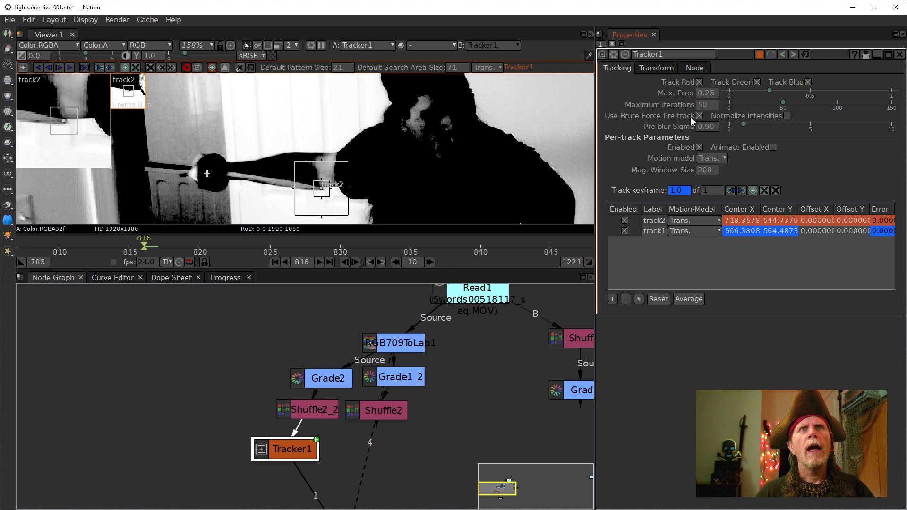
scroll(373, 192, "up", 4)
scroll(268, 182, "up", 8)
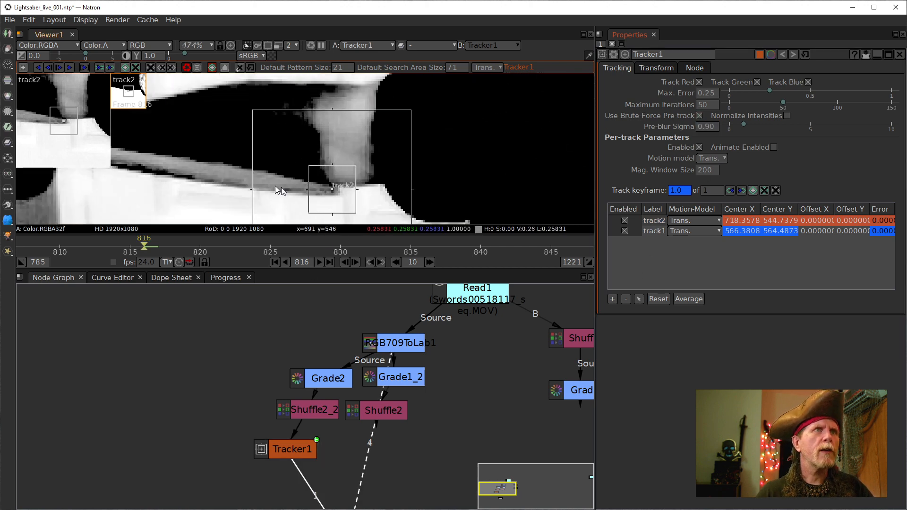
scroll(348, 194, "up", 6)
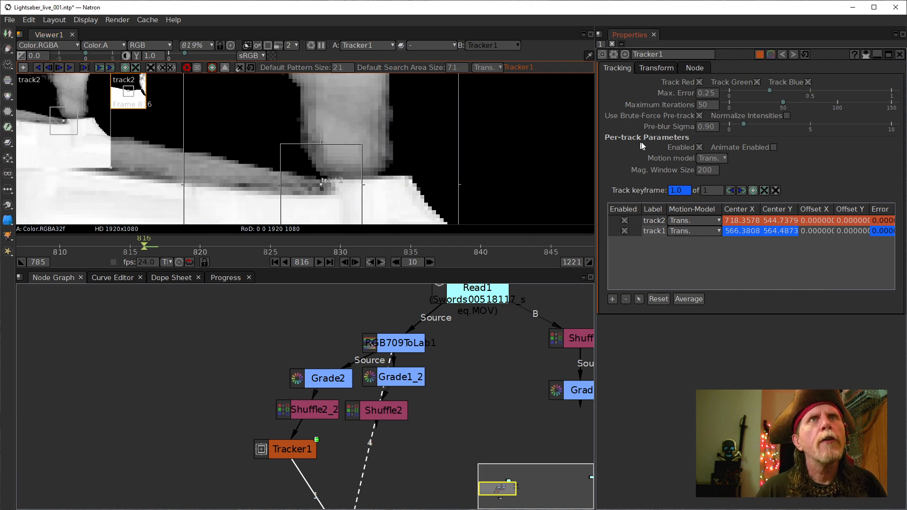
left_click(656, 220)
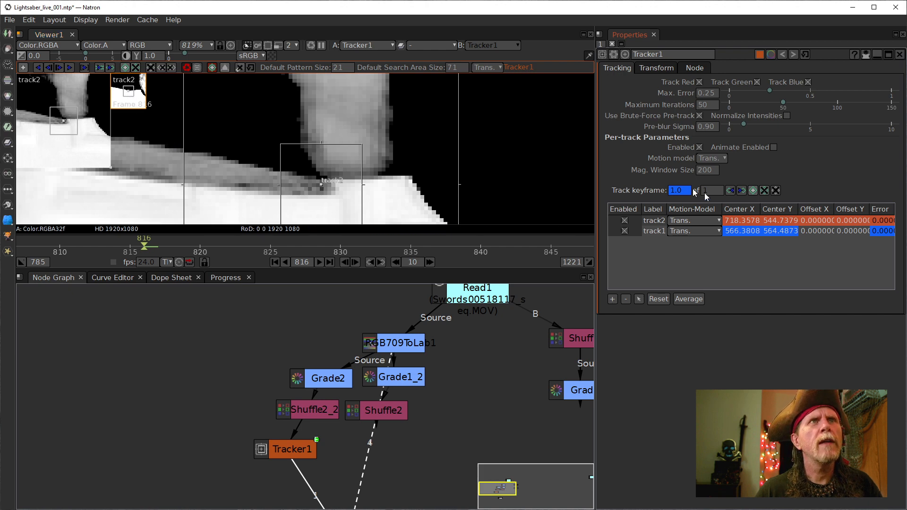
left_click(763, 190)
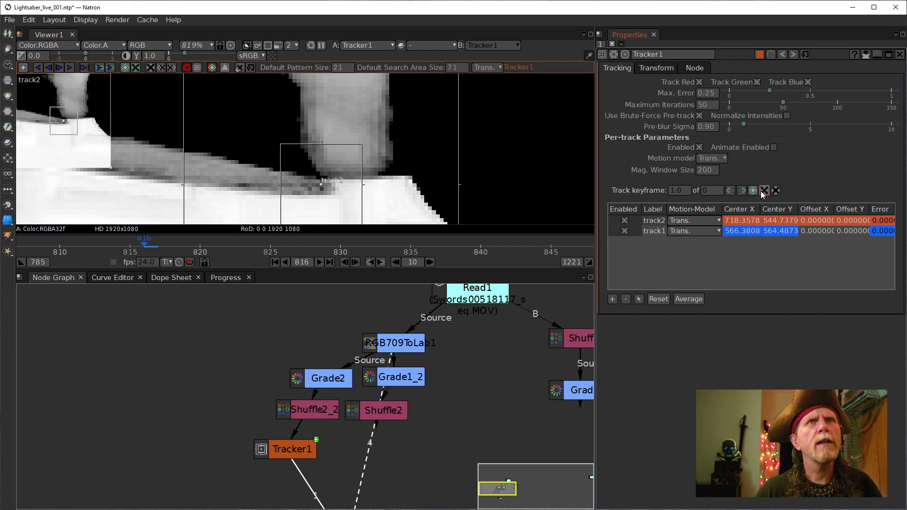
left_click(753, 191)
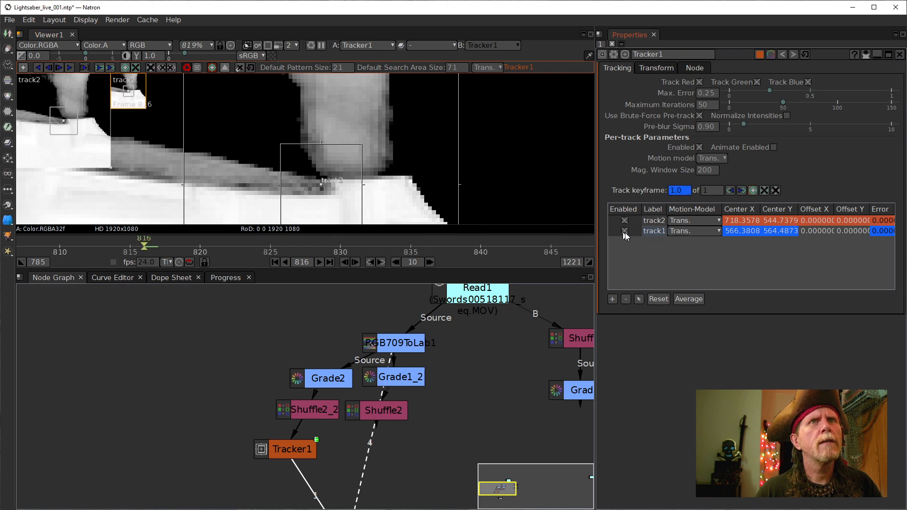
- Switch between track1 and track2 to compare their keyframes
left_click(659, 232)
left_click(655, 223)
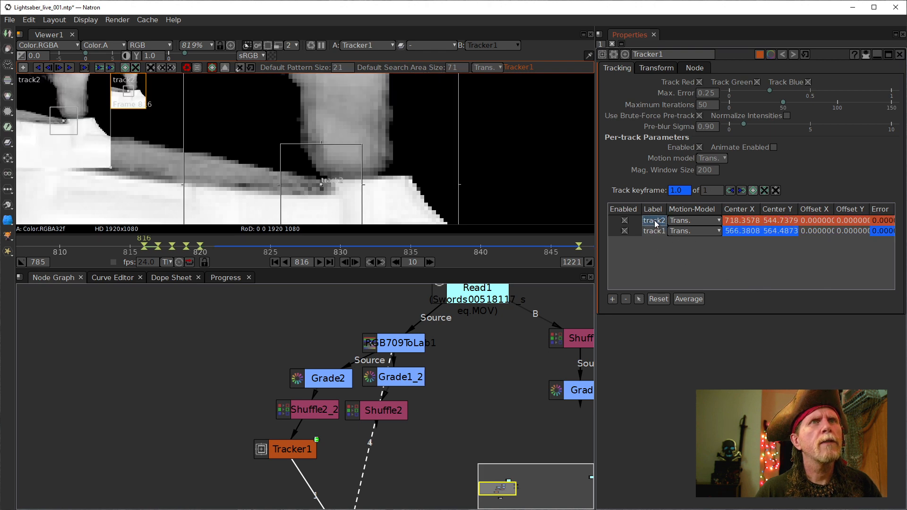
left_click(656, 232)
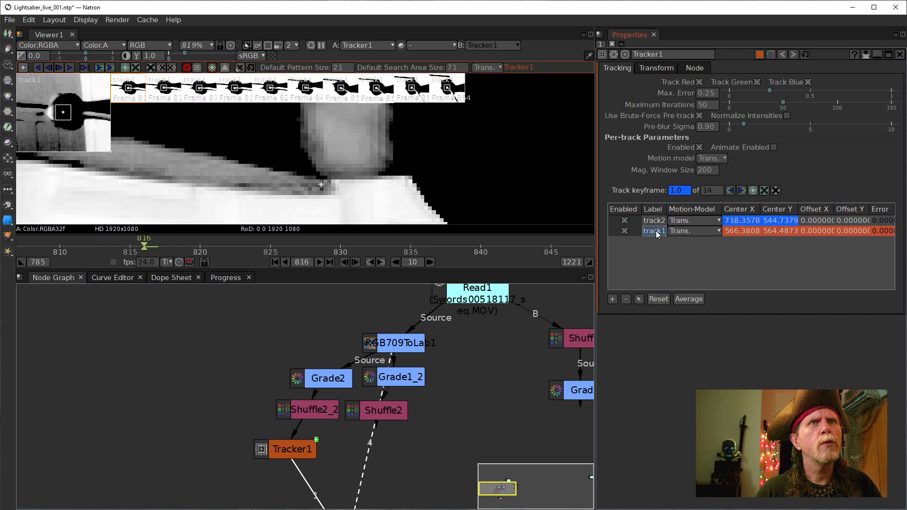
left_click(653, 222)
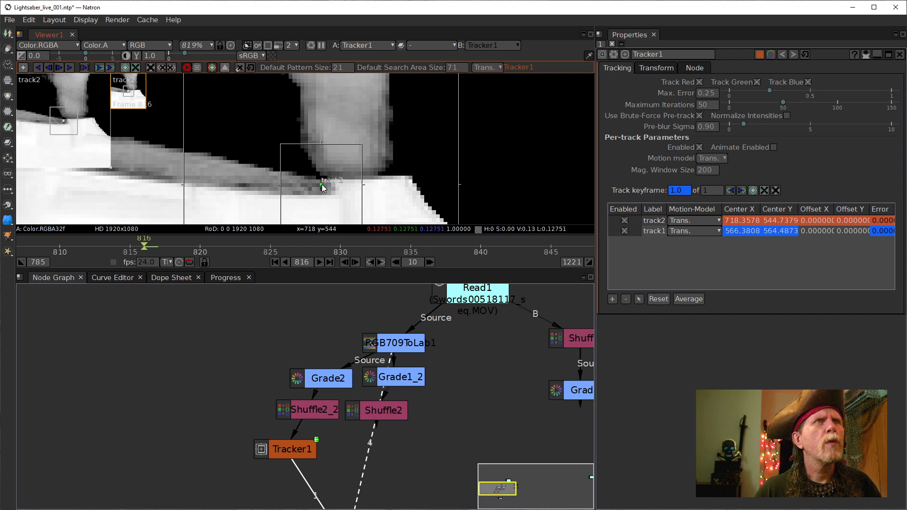
- Place track2 on the blade edge at frame 816, then key it at 817
left_click_drag(321, 184, 326, 188)
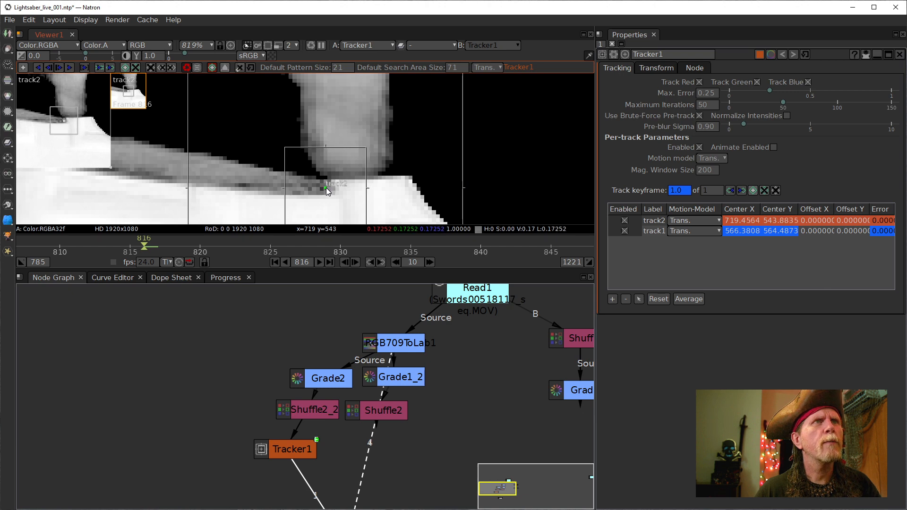
scroll(312, 294, "down", 3)
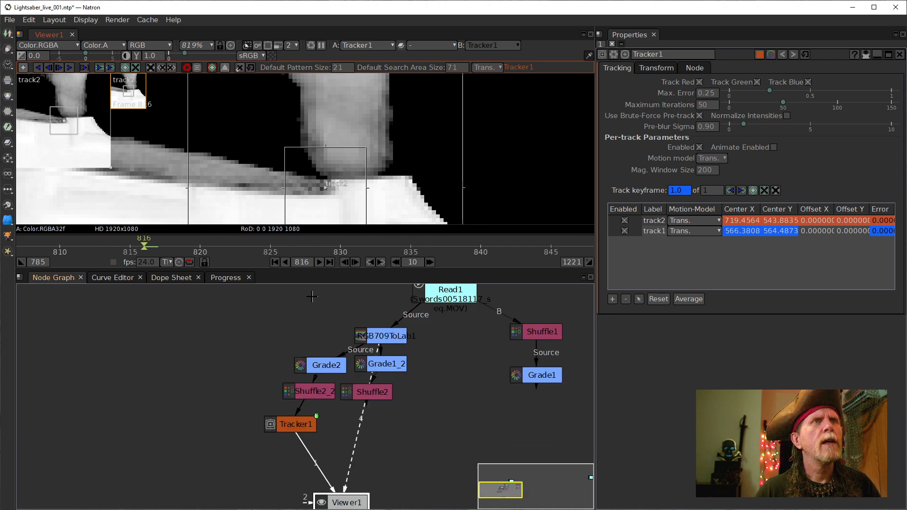
left_click(354, 263)
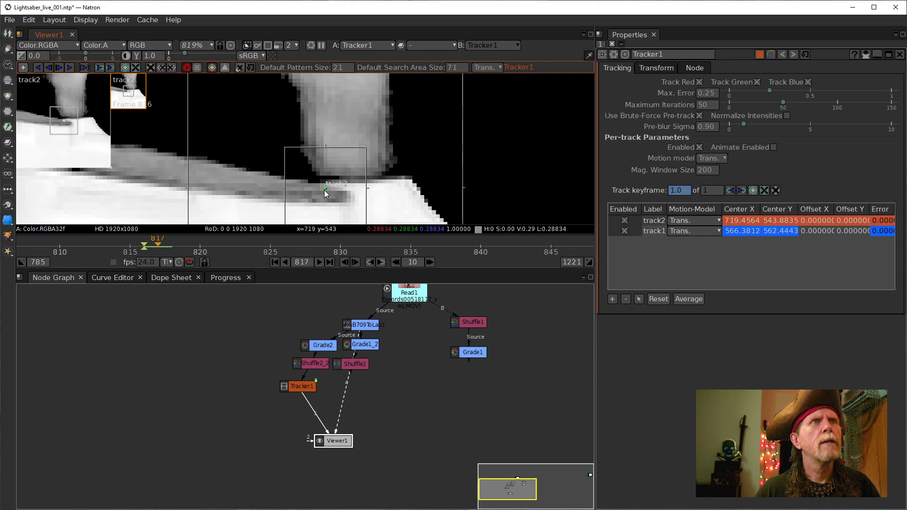
left_click(344, 262)
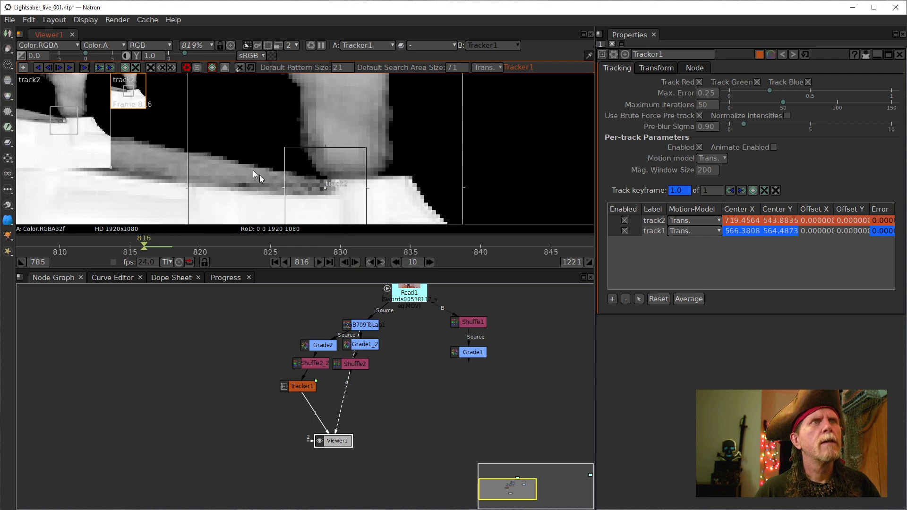
left_click(60, 66)
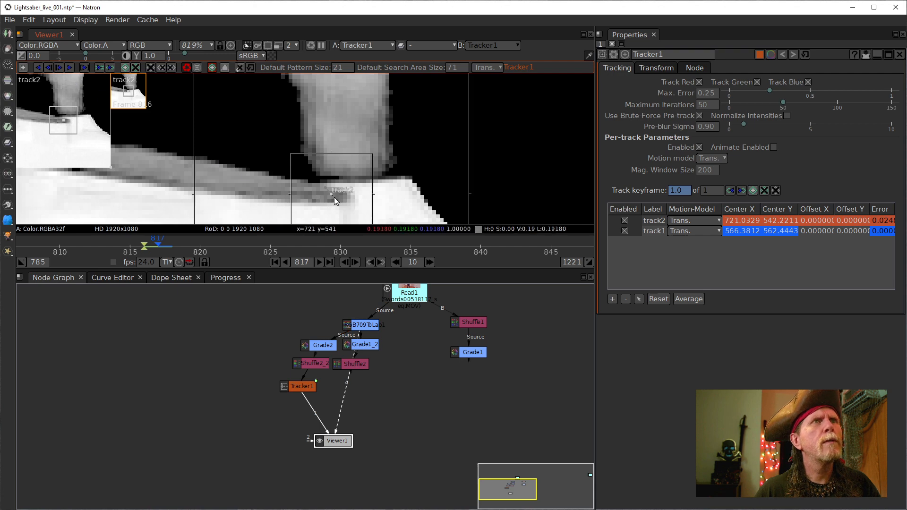
left_click_drag(333, 194, 341, 197)
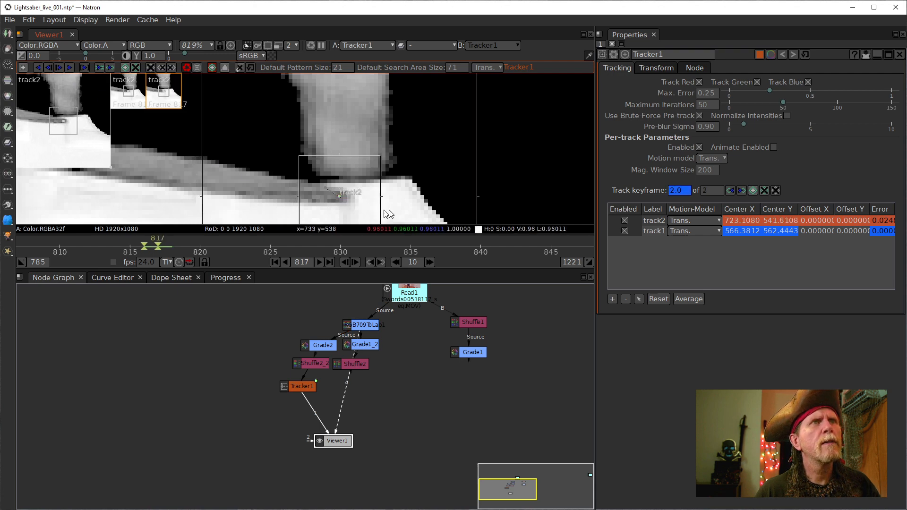
- Track track2 ahead and key its marker on the blade at frame 821 (744.36, 541.85)
left_click(60, 67)
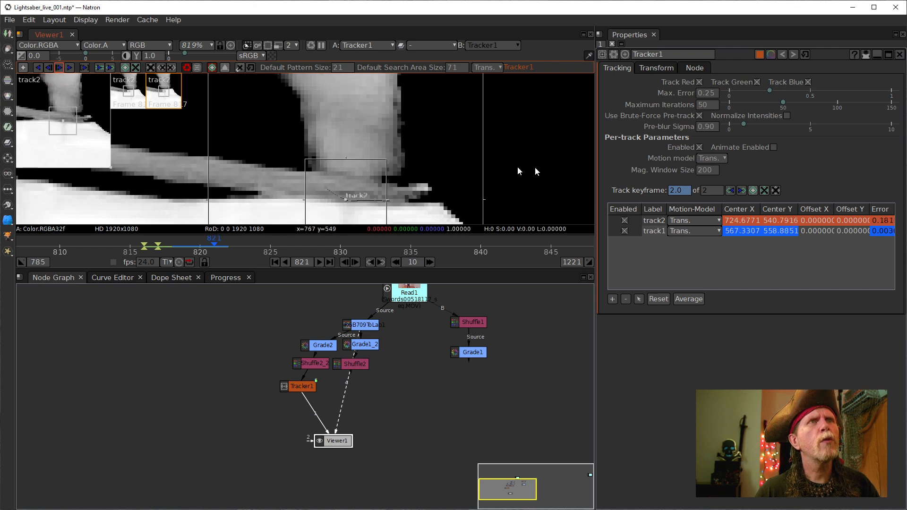
mouse_move(566, 155)
left_mouse_down()
mouse_move(473, 124)
mouse_move(435, 120)
mouse_move(426, 131)
left_mouse_up()
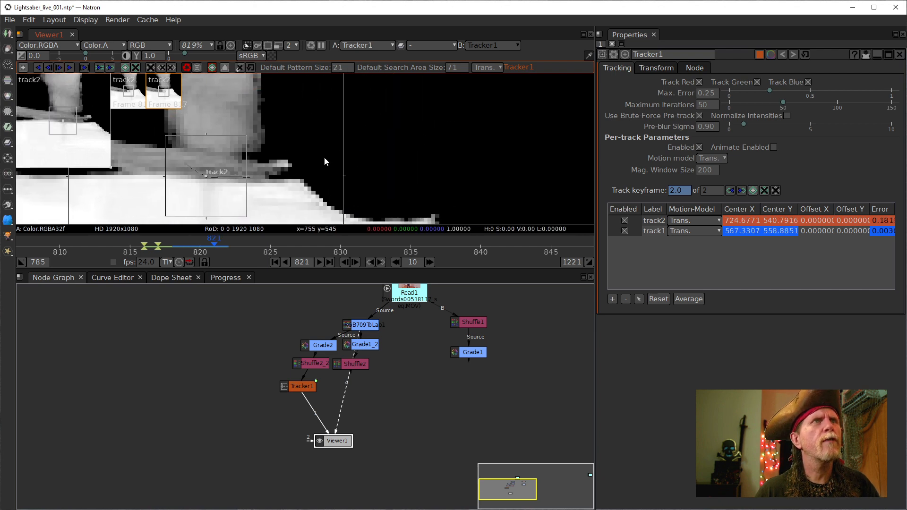
scroll(324, 157, "down", 8)
left_click_drag(404, 171, 402, 172)
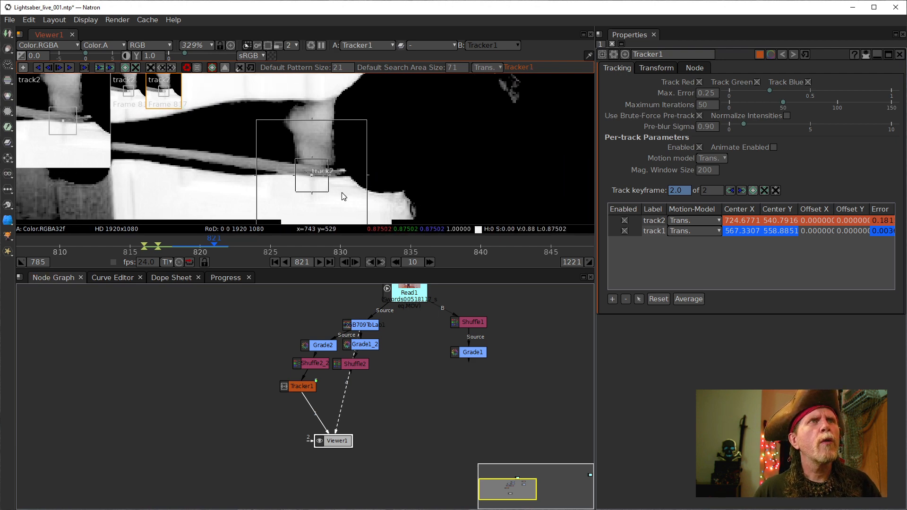
scroll(354, 204, "up", 5)
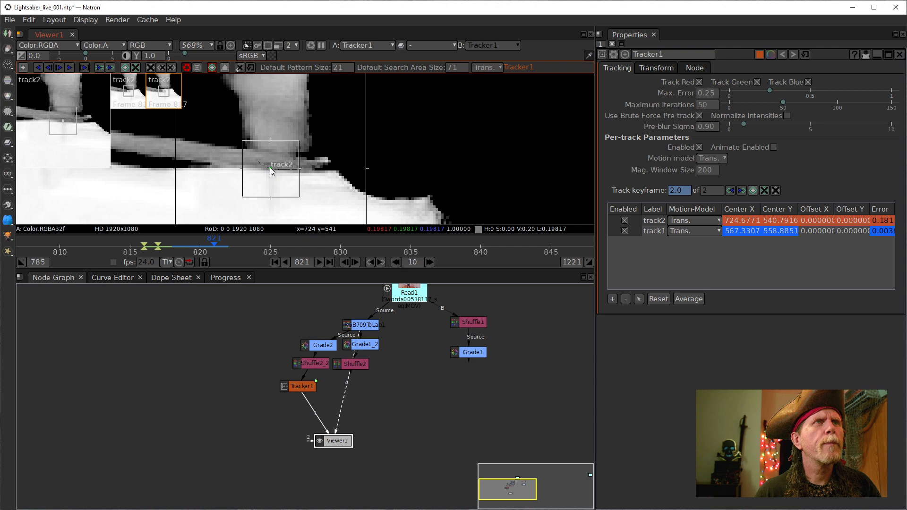
mouse_move(270, 167)
left_mouse_down()
mouse_move(300, 186)
mouse_move(330, 165)
mouse_move(316, 181)
mouse_move(321, 167)
left_mouse_up()
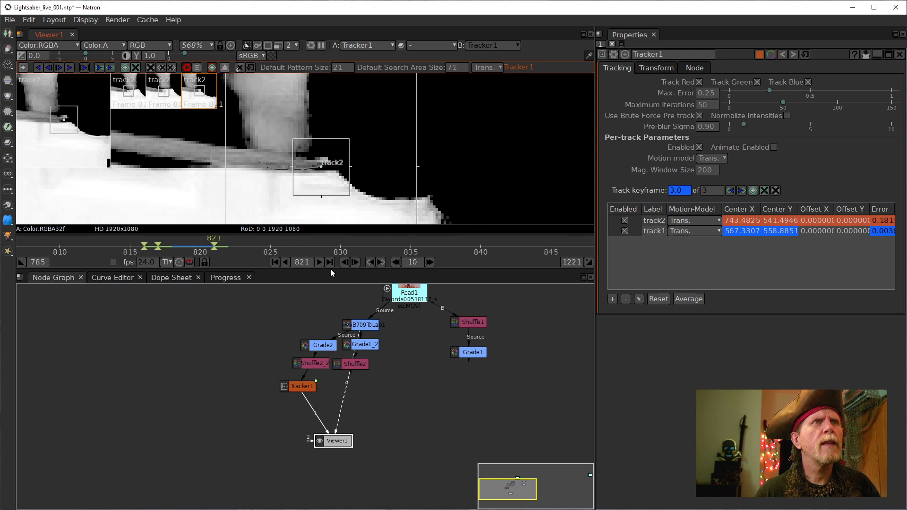
left_click(346, 261)
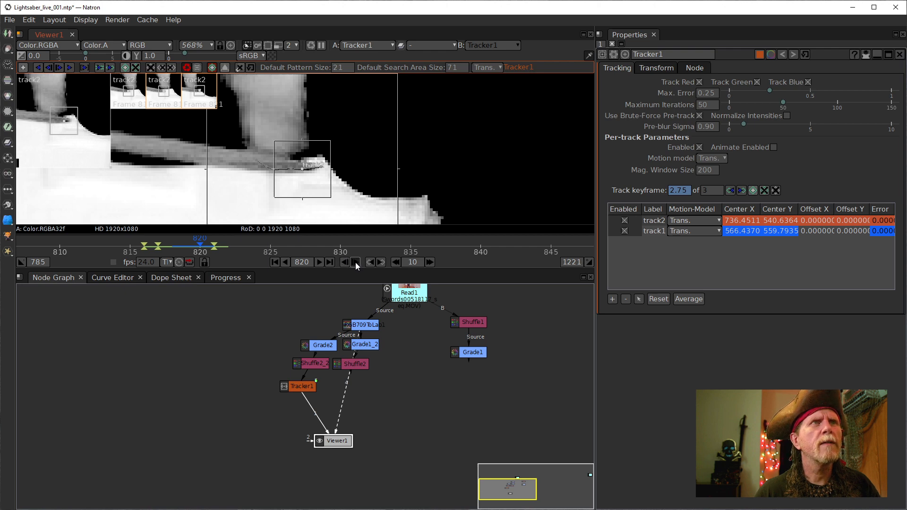
left_click(355, 262)
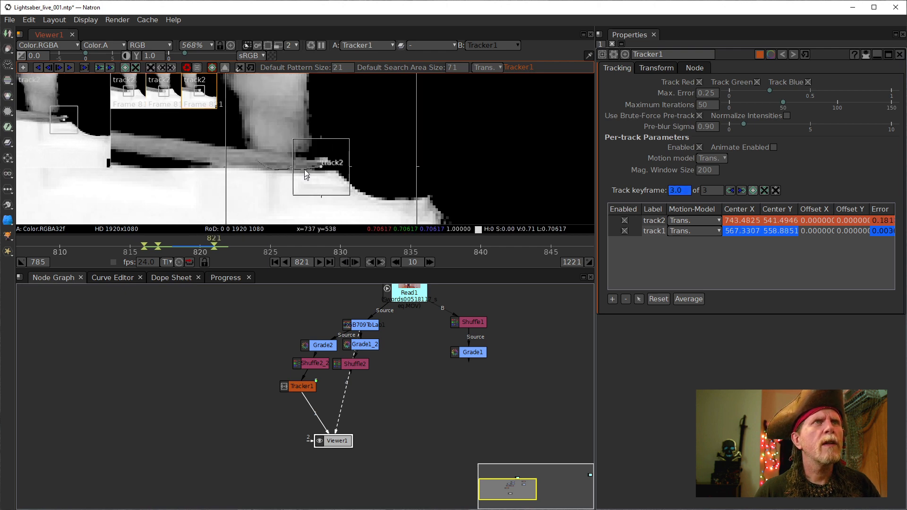
left_click_drag(321, 166, 323, 168)
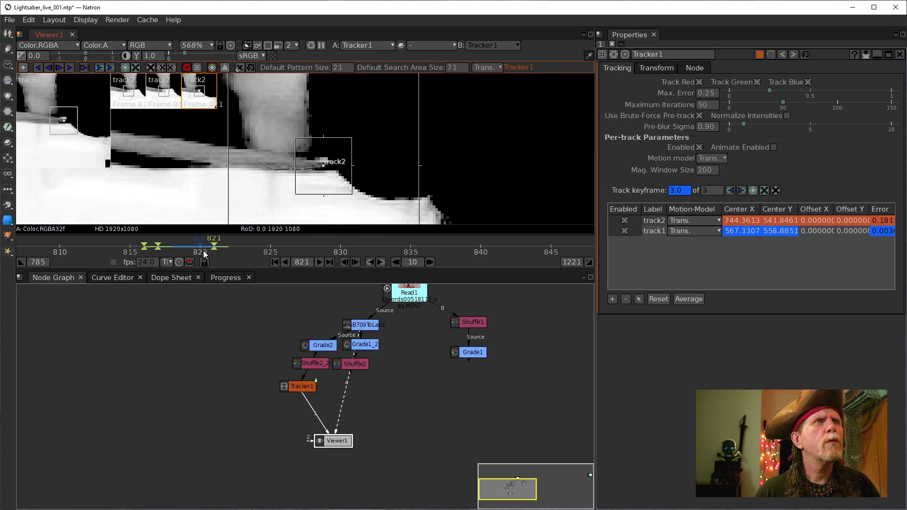
- Track track2 forward to frame 850, then scrub frames 818–820 to check it
left_click(70, 67)
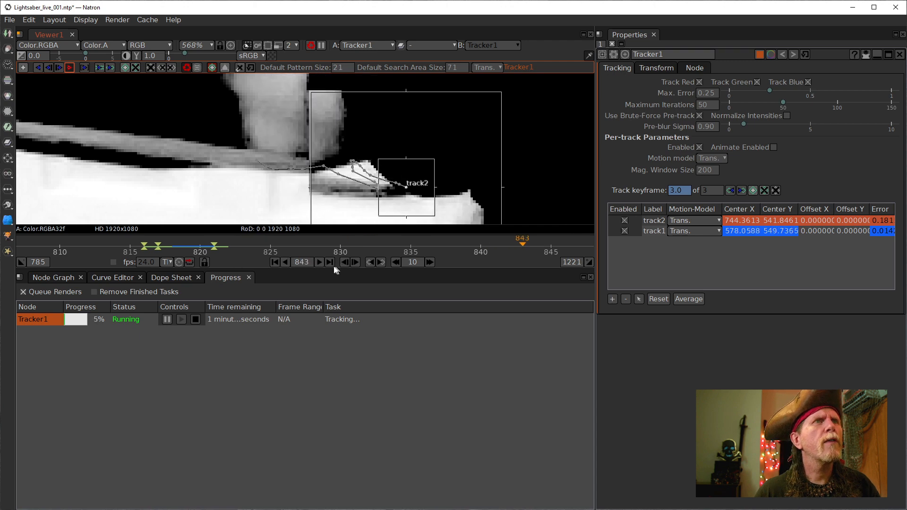
left_click(69, 67)
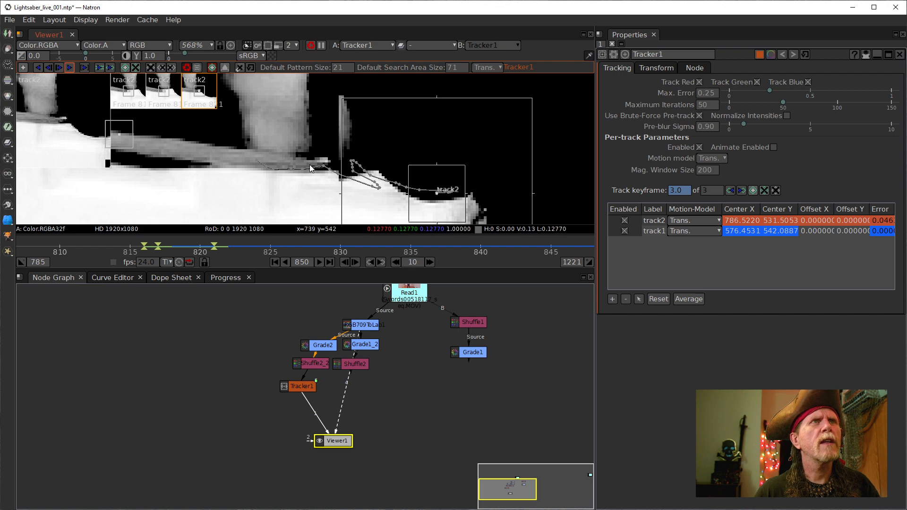
left_click(206, 249)
left_click_drag(206, 249, 238, 256)
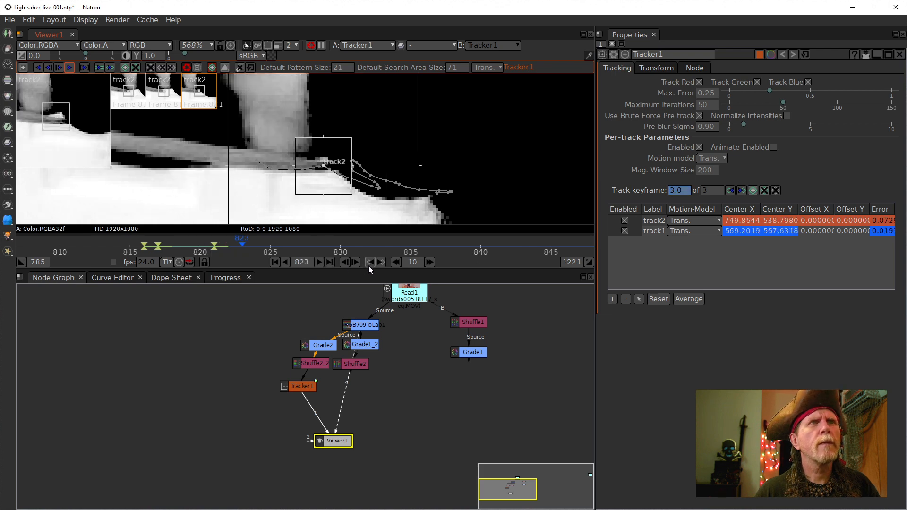
- From frame 825, re-track both points forward to 828 and back to 823
left_click(355, 262)
left_click(355, 263)
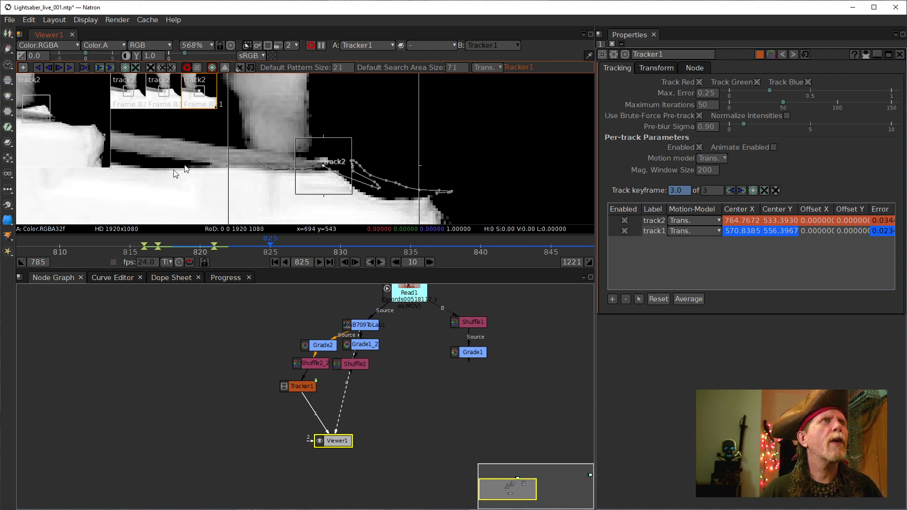
left_click_drag(85, 134, 168, 144)
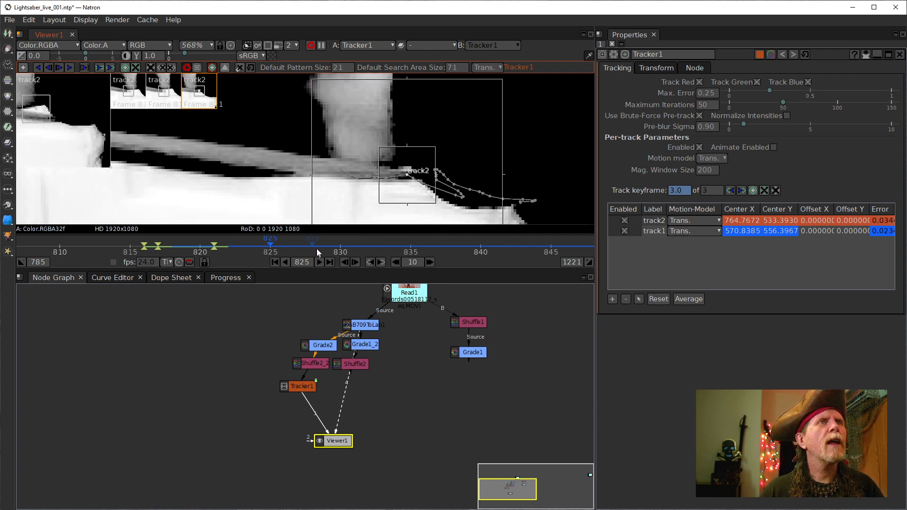
left_click(355, 263)
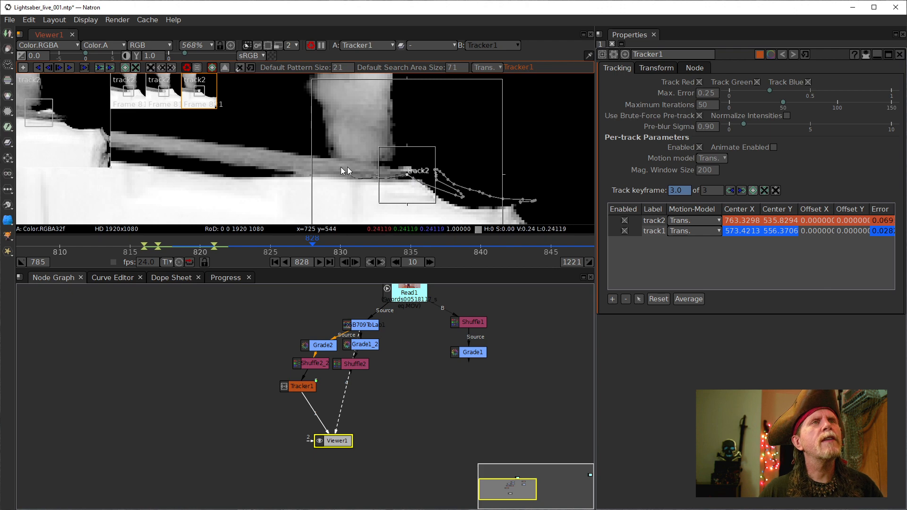
left_click(345, 262)
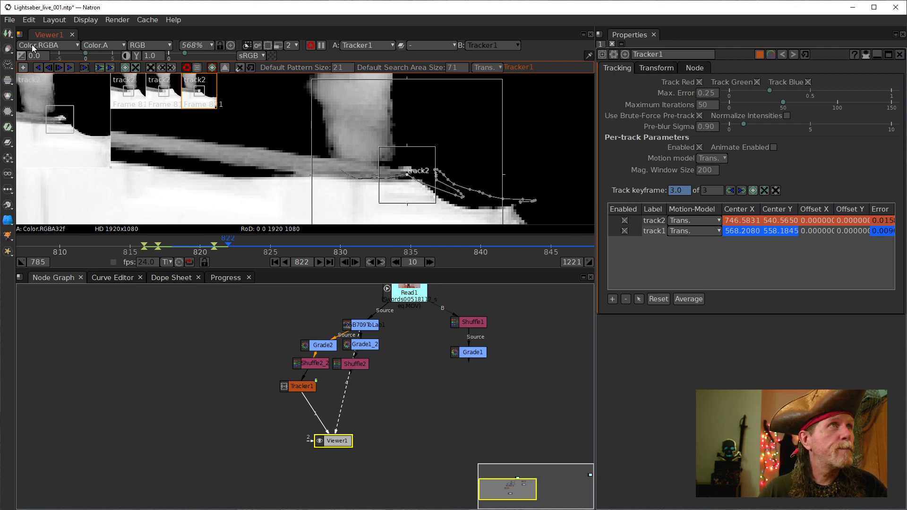
- Save the Lightsaber_live_001 project from the File menu
left_click(10, 20)
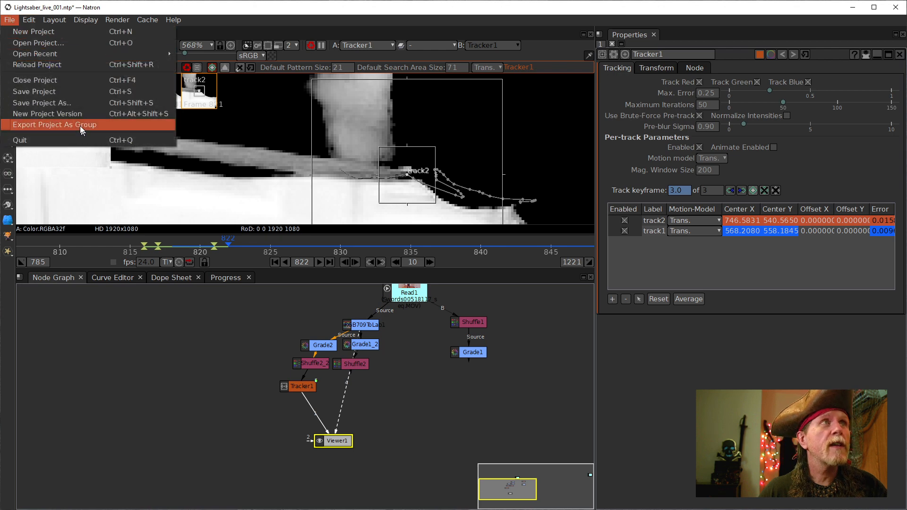
left_click(49, 92)
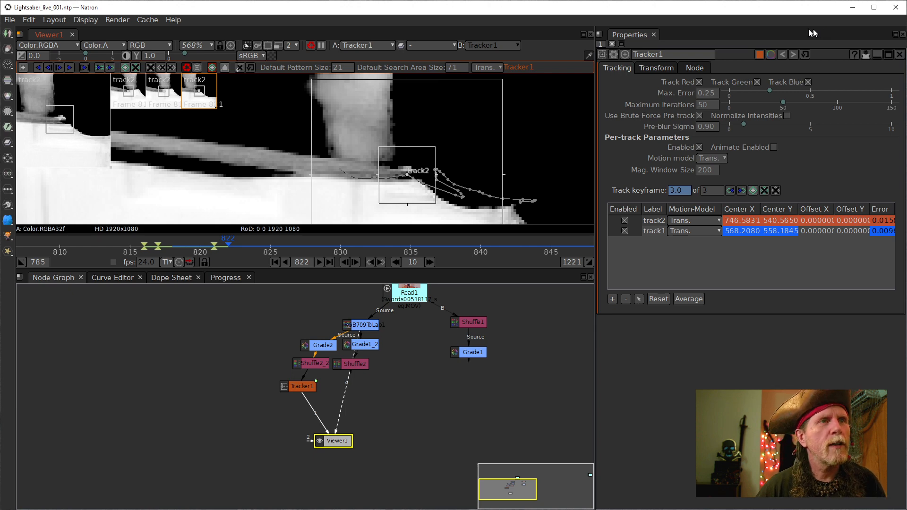
- Move the Viewer1 node down and to the right, below Tracker1
left_click_drag(333, 439, 360, 456)
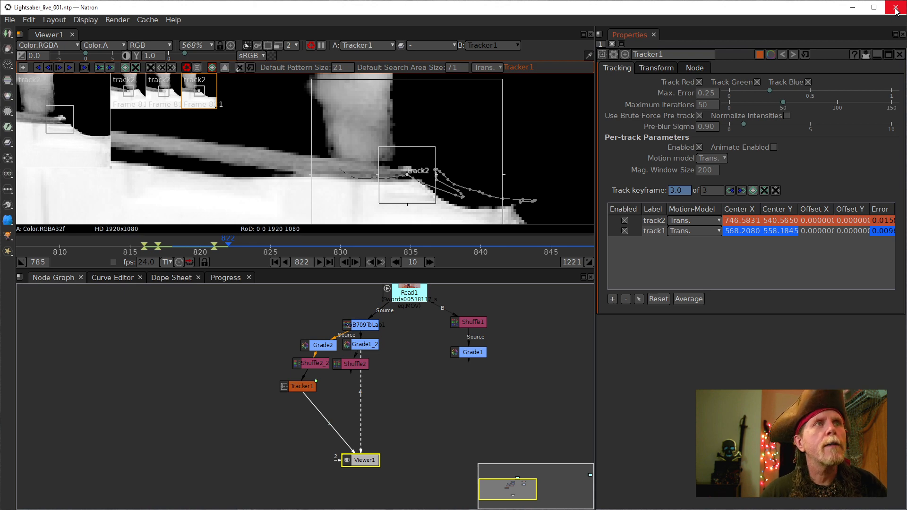
- In the node graph's add-node menu, browse the Ignite categories such as Sharpen and Lights & Flares
right_click(231, 337)
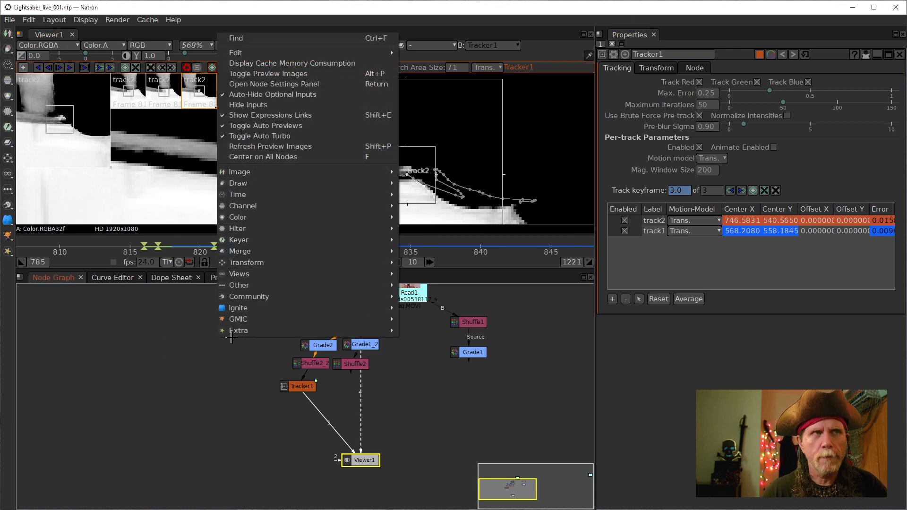
mouse_move(235, 307)
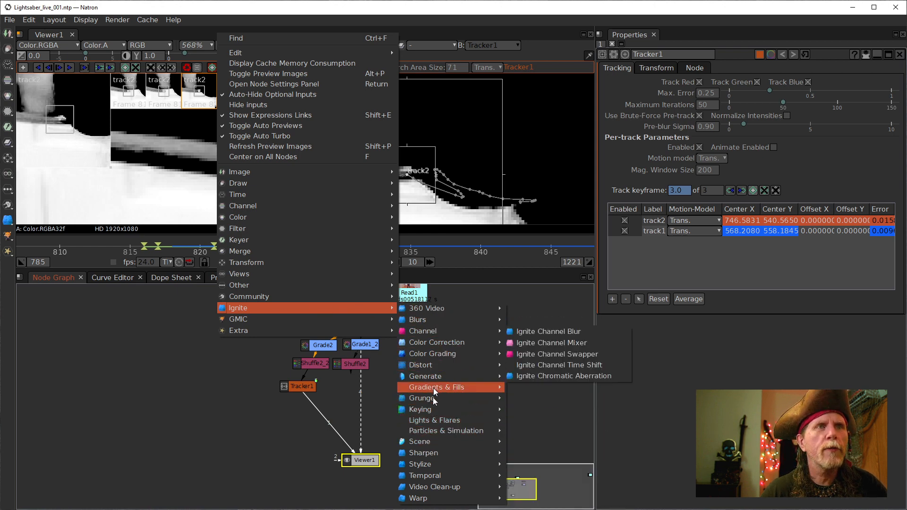
mouse_move(422, 454)
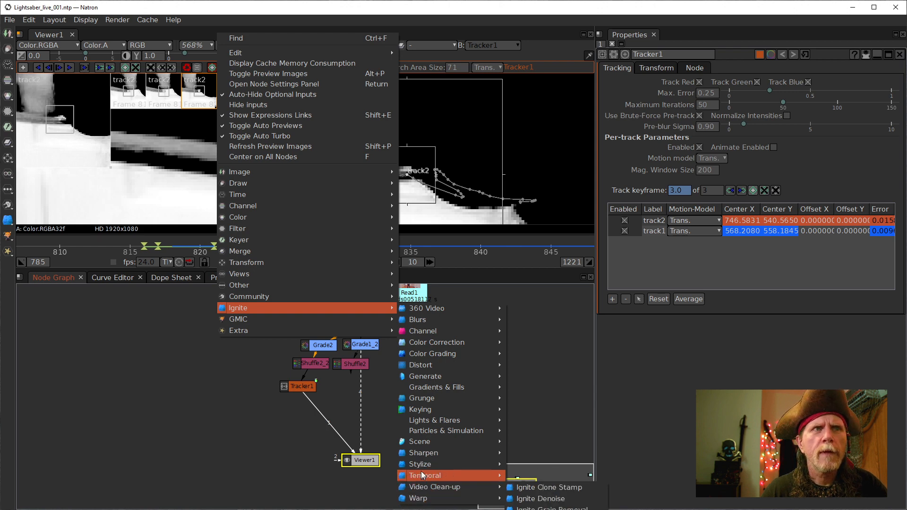
mouse_move(423, 429)
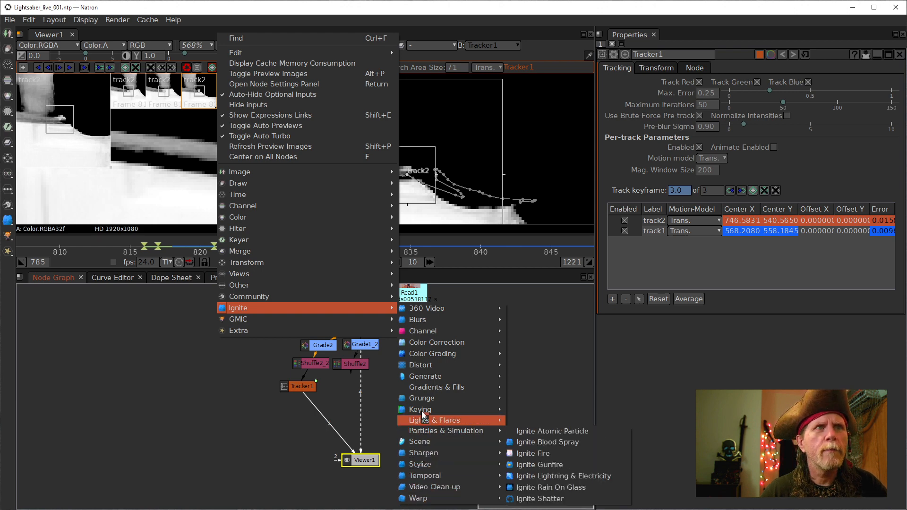
mouse_move(404, 398)
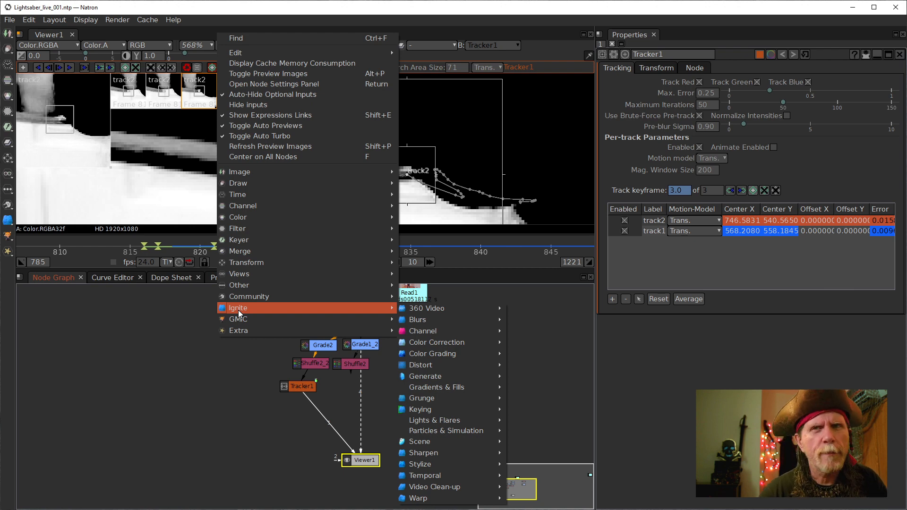
- Dismiss the node menu without adding any node
left_click(191, 376)
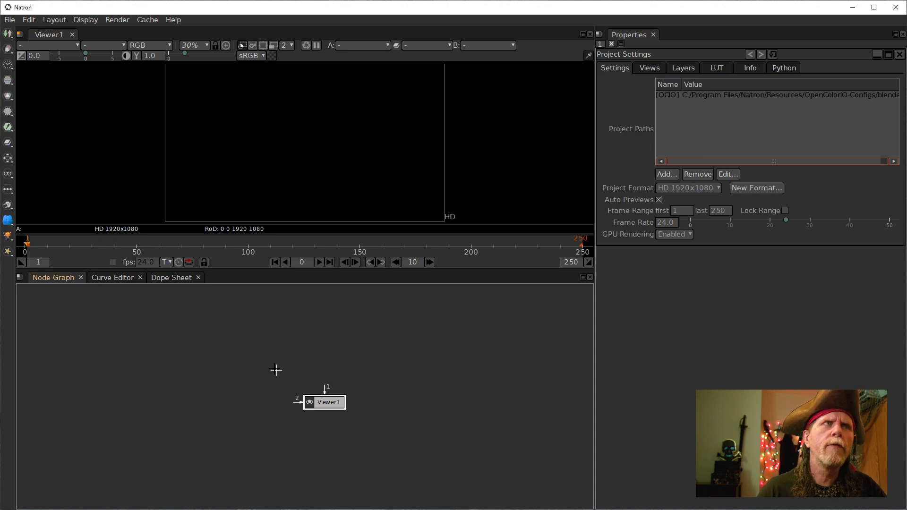
- Reopen Lightsaber_live_001.ntp from the recent projects list
left_click_drag(249, 354, 286, 375)
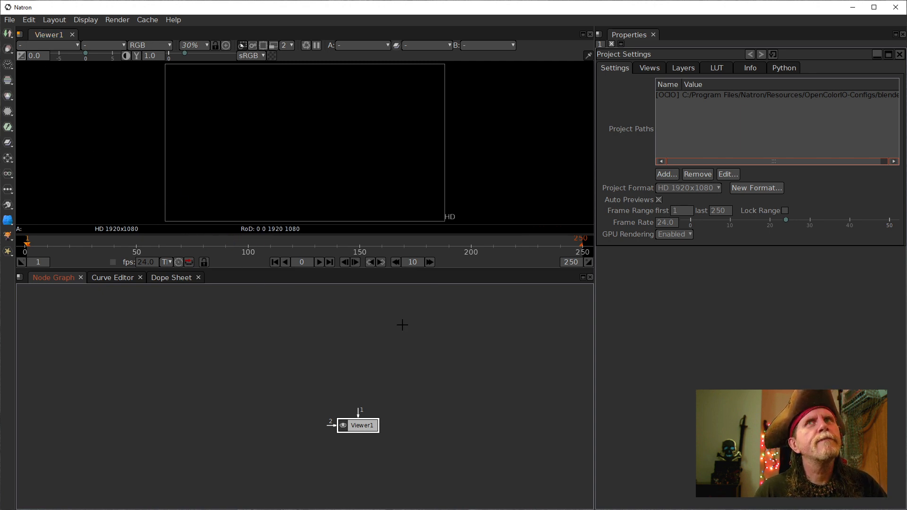
left_click_drag(364, 427, 363, 426)
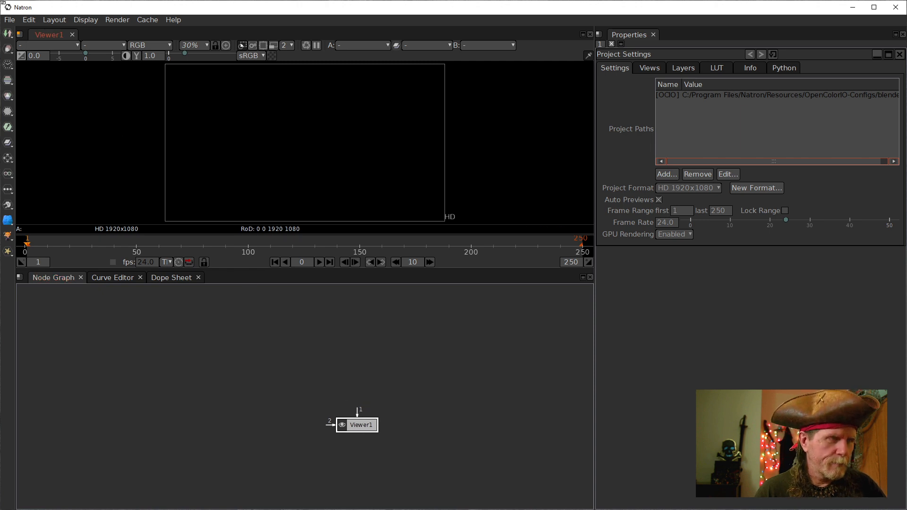
left_click(9, 19)
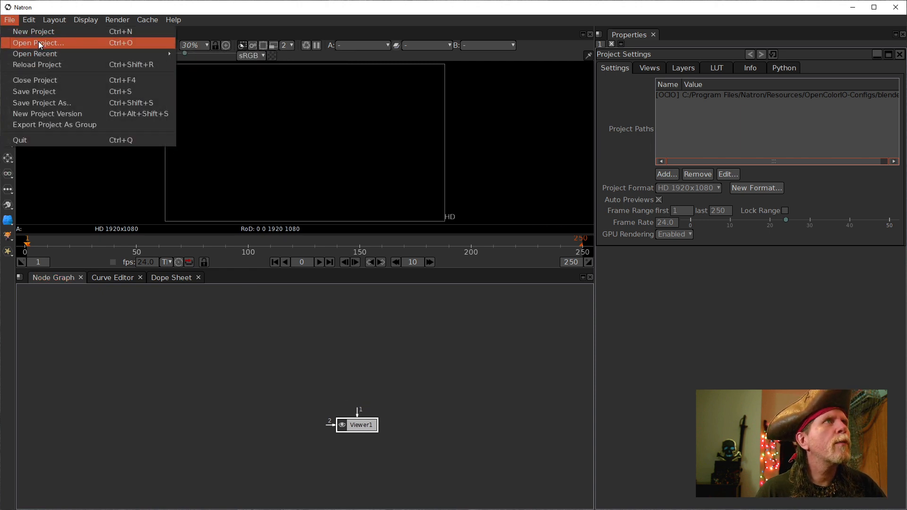
left_click(269, 54)
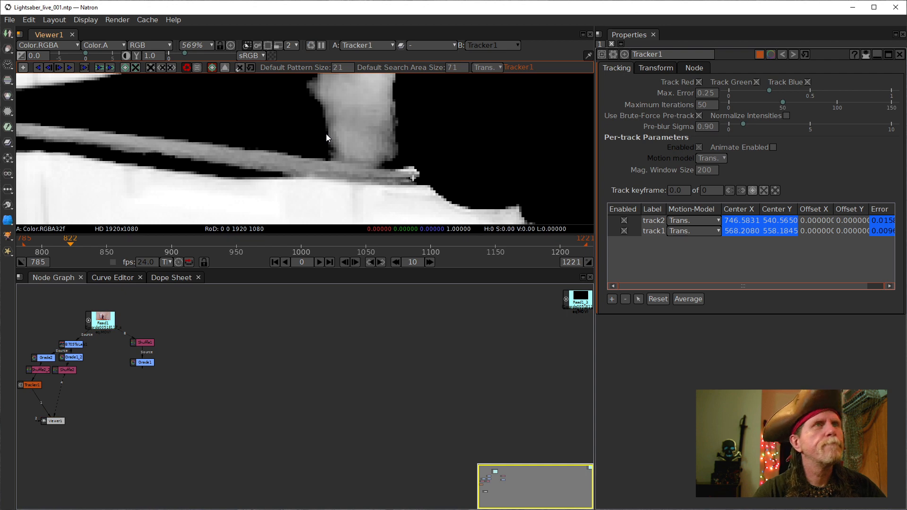
- Tidy the node graph: lower Viewer1, disconnect its Shuffle2 input and reposition Tracker1
left_click_drag(197, 368, 406, 385)
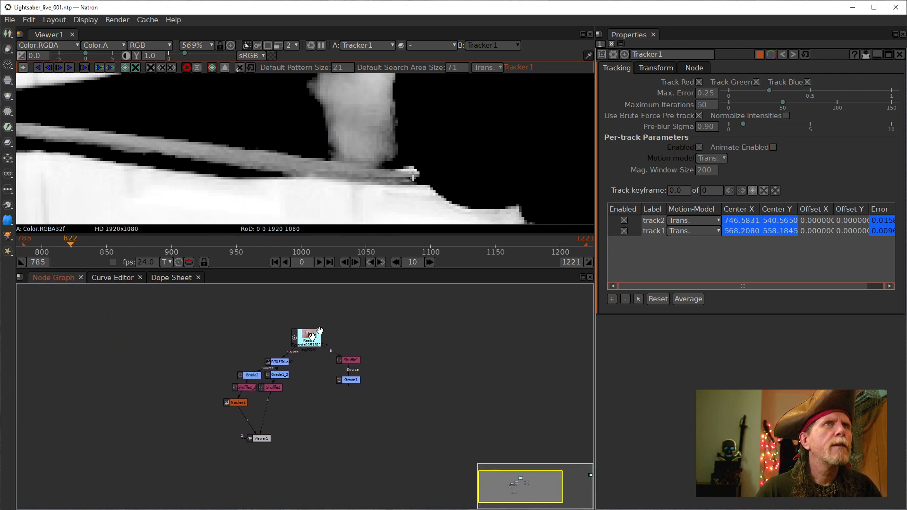
left_click_drag(263, 434, 261, 465)
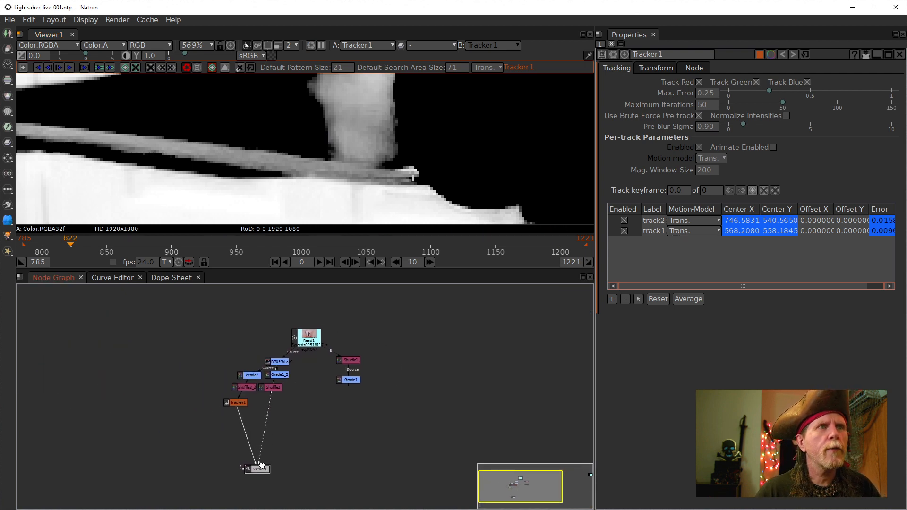
left_click_drag(263, 431, 336, 441)
scroll(242, 432, "up", 7)
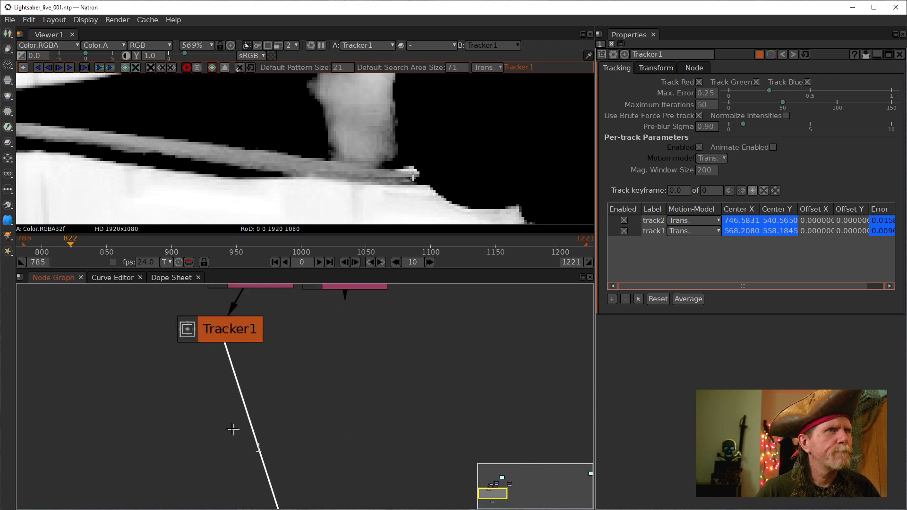
left_click_drag(250, 348, 336, 410)
scroll(220, 116, "down", 4)
left_click_drag(219, 123, 281, 165)
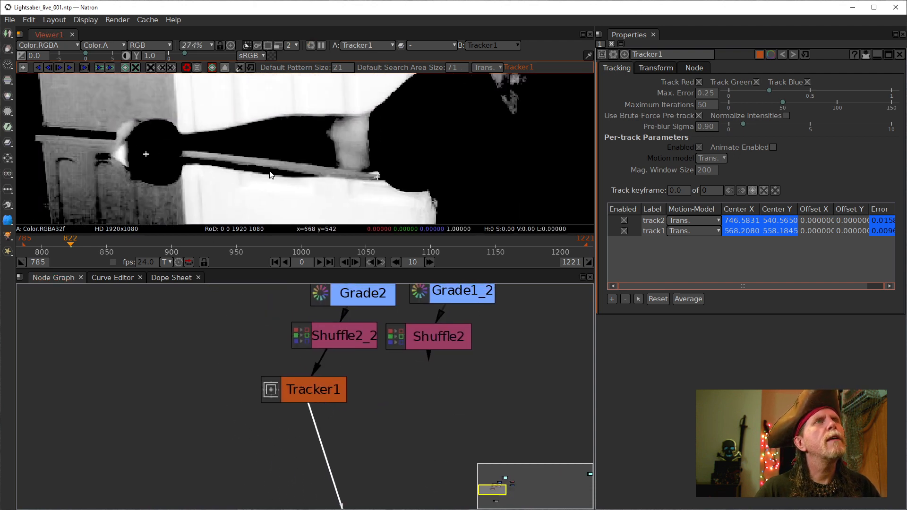
left_click_drag(369, 417, 294, 419)
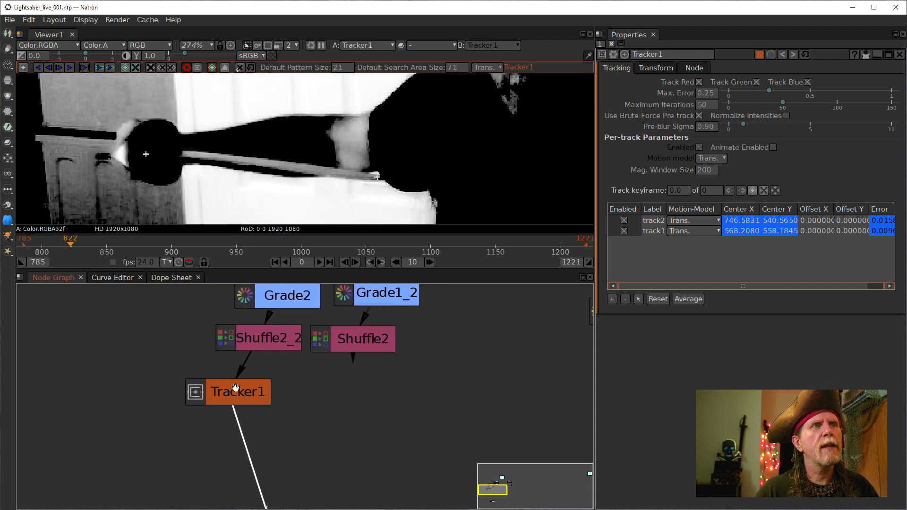
left_click_drag(235, 388, 227, 364)
- Go to frame 816 on the timeline
scroll(315, 363, "down", 4)
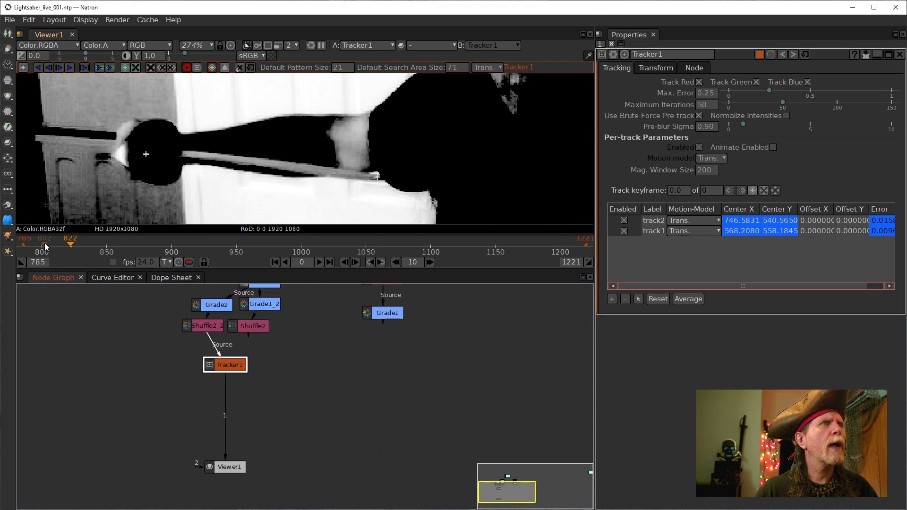
scroll(45, 244, "up", 3)
left_click_drag(57, 246, 267, 268)
scroll(270, 249, "up", 3)
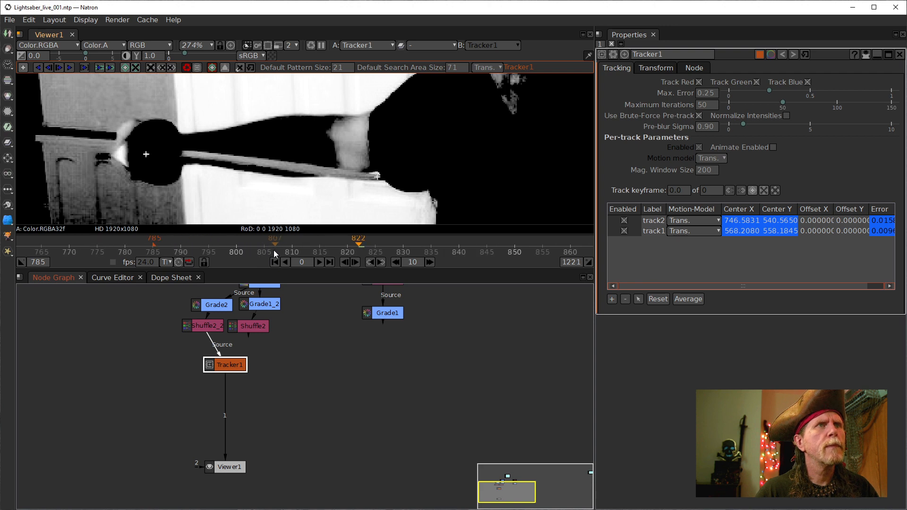
left_click(334, 249)
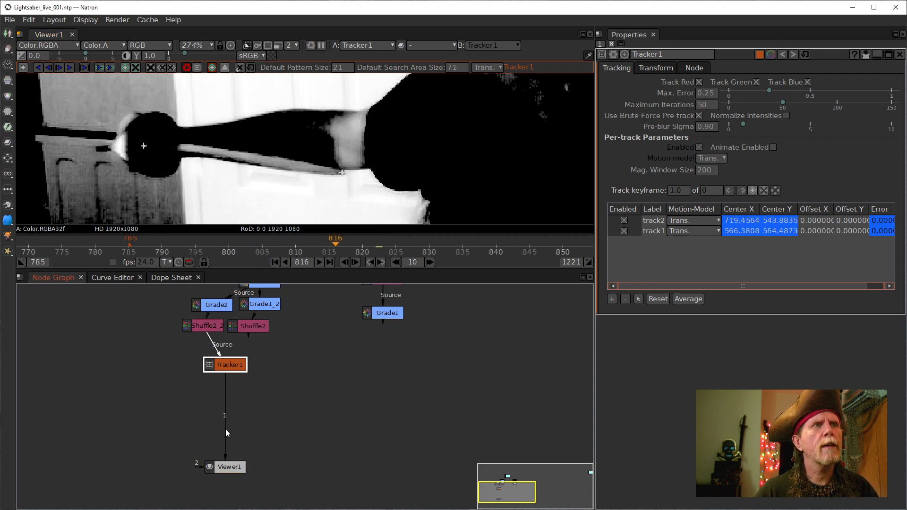
- Connect Viewer1 to Read1 to show the raw colour sword footage
left_click_drag(226, 429, 214, 287)
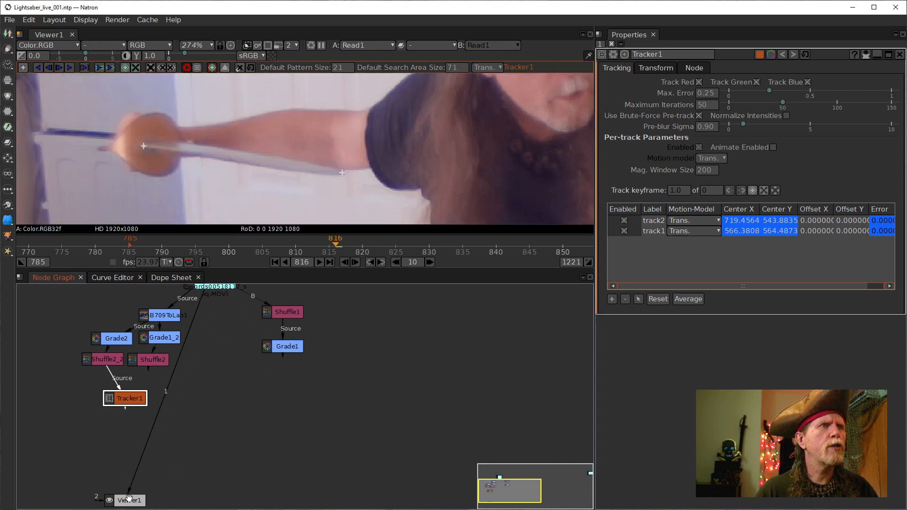
left_click_drag(129, 498, 257, 482)
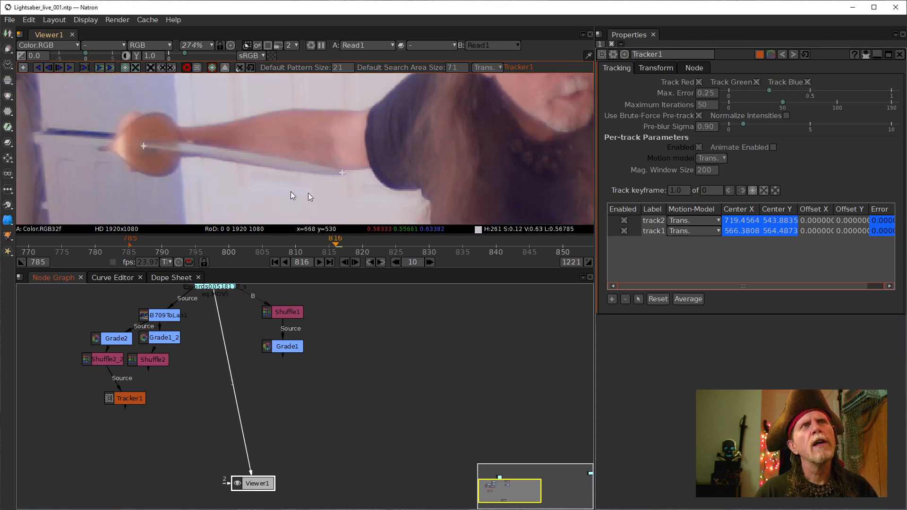
left_click_drag(305, 155, 318, 185)
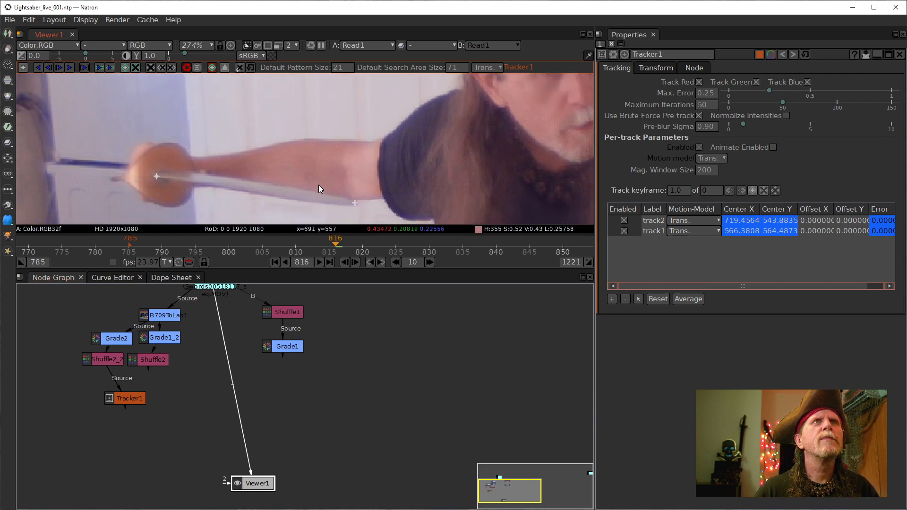
scroll(250, 174, "up", 1)
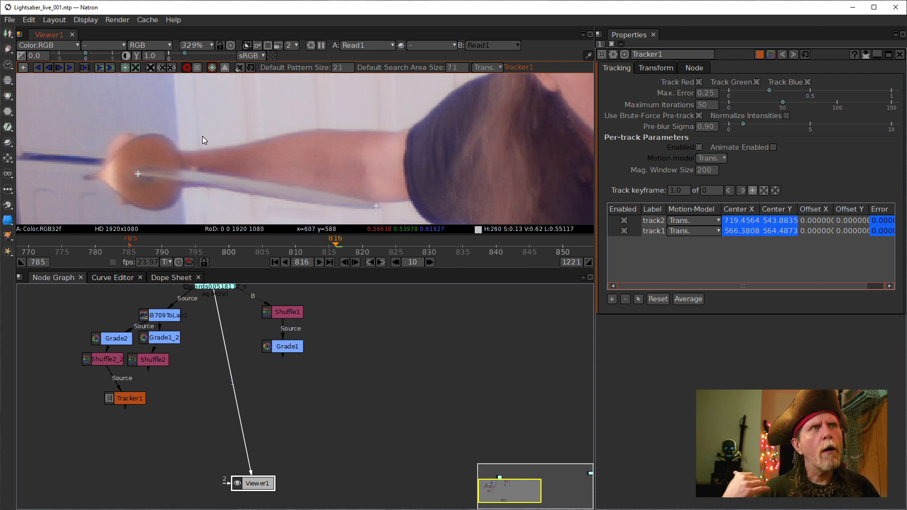
left_click(331, 402)
- Add Roto1 via the Tab 'roto' search, with Read1 as its Bg input and feeding Viewer1
key("Tab")
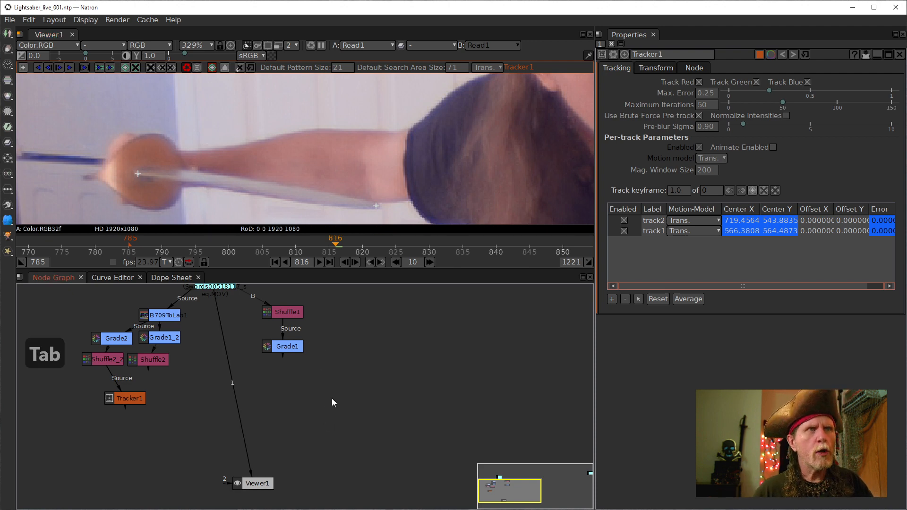
type("roto")
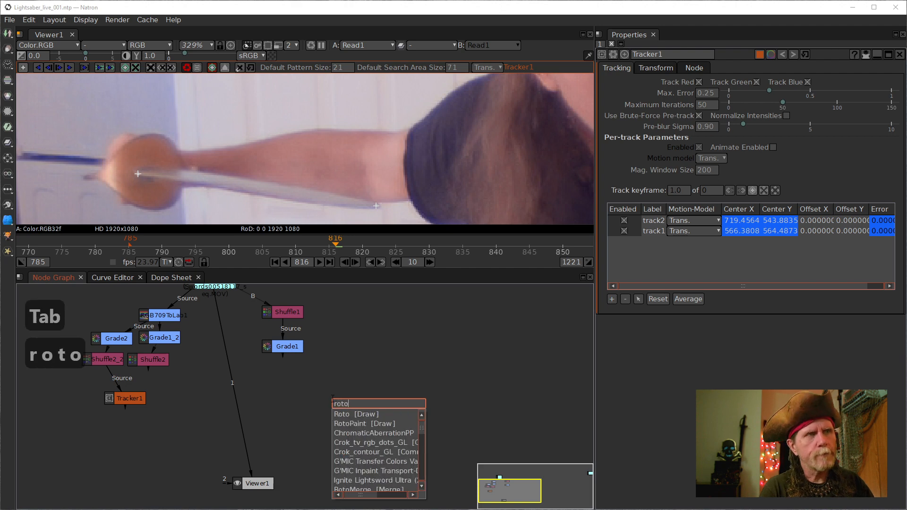
key("Down")
key("Return")
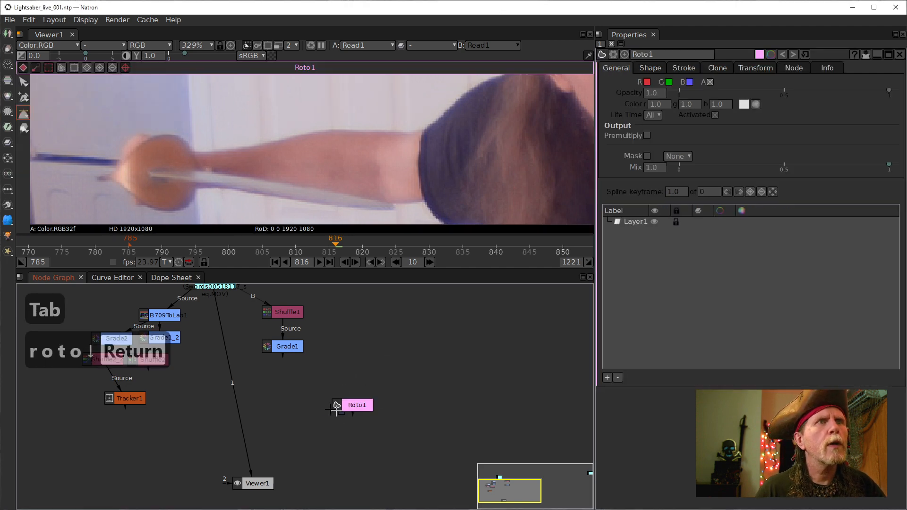
left_click_drag(335, 410, 204, 283)
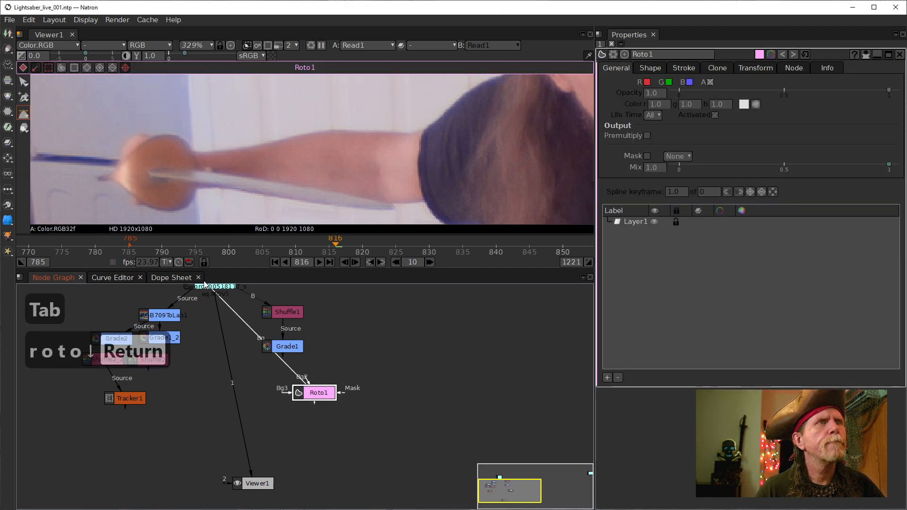
left_click_drag(322, 392, 257, 391)
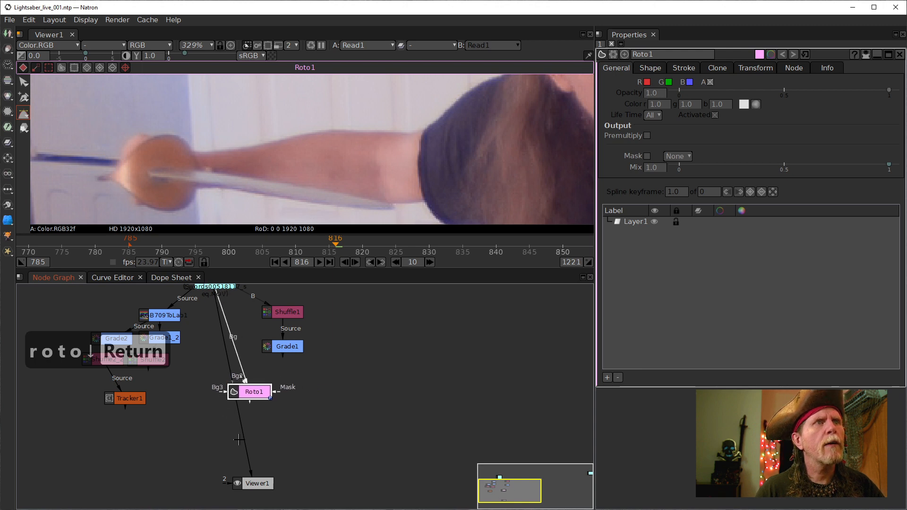
left_click_drag(242, 440, 255, 393)
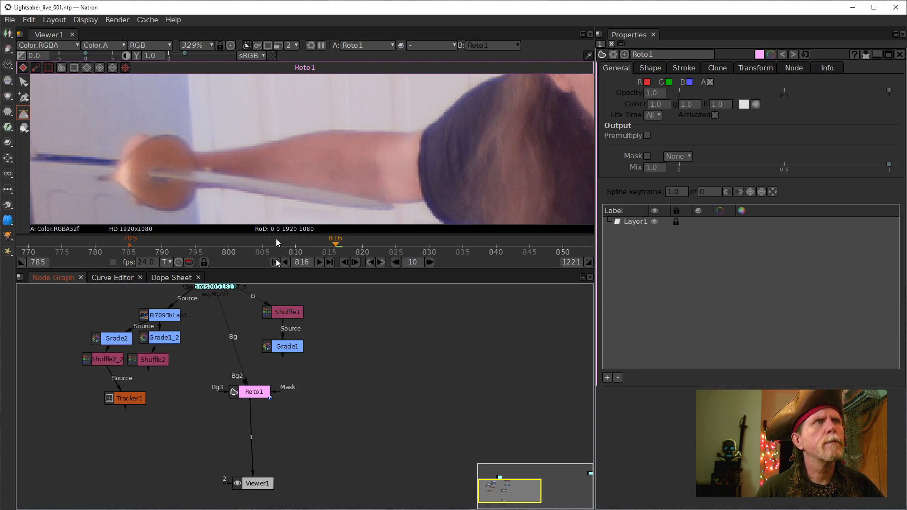
- Draw a rectangle over the sword blade with the Rectangle Tool
left_click(22, 115)
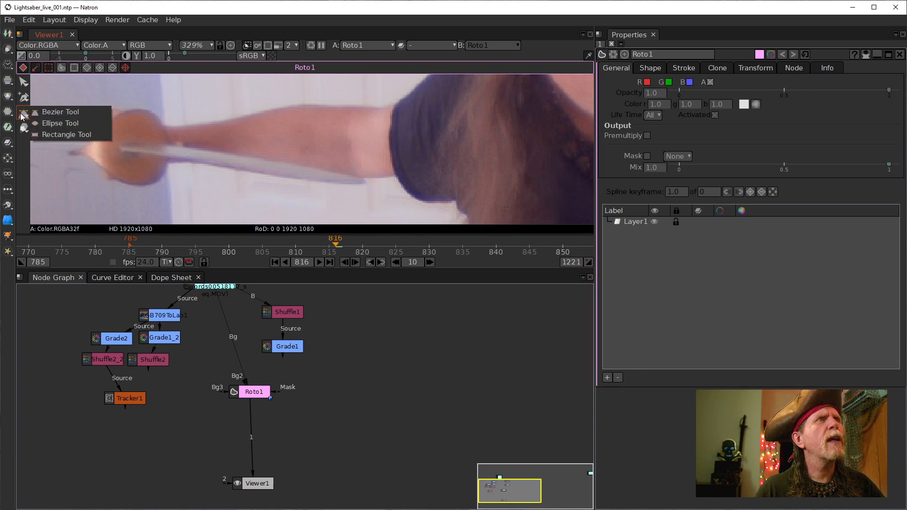
left_click(44, 132)
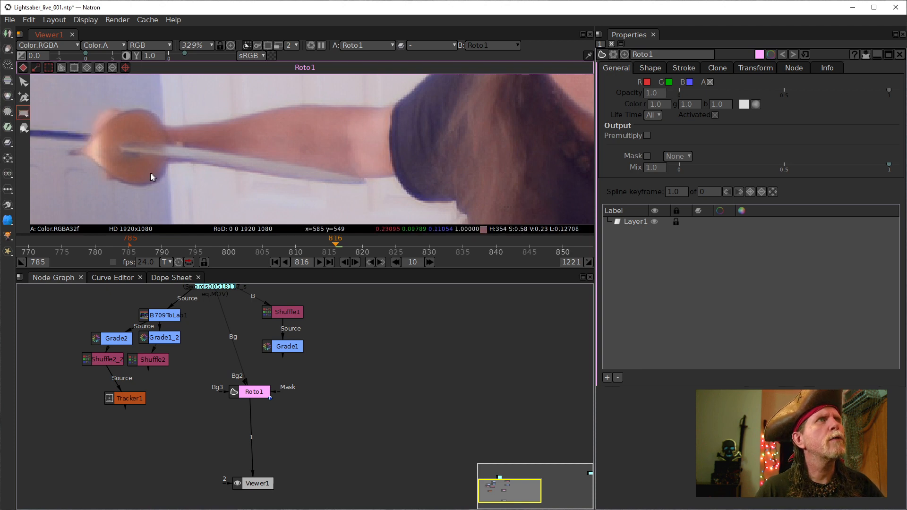
scroll(150, 172, "up", 3)
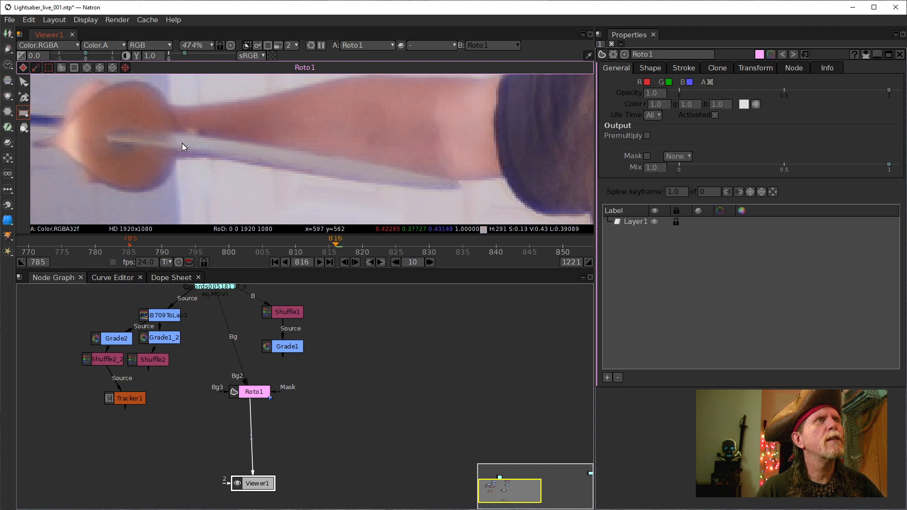
scroll(180, 143, "down", 1)
scroll(161, 143, "down", 1)
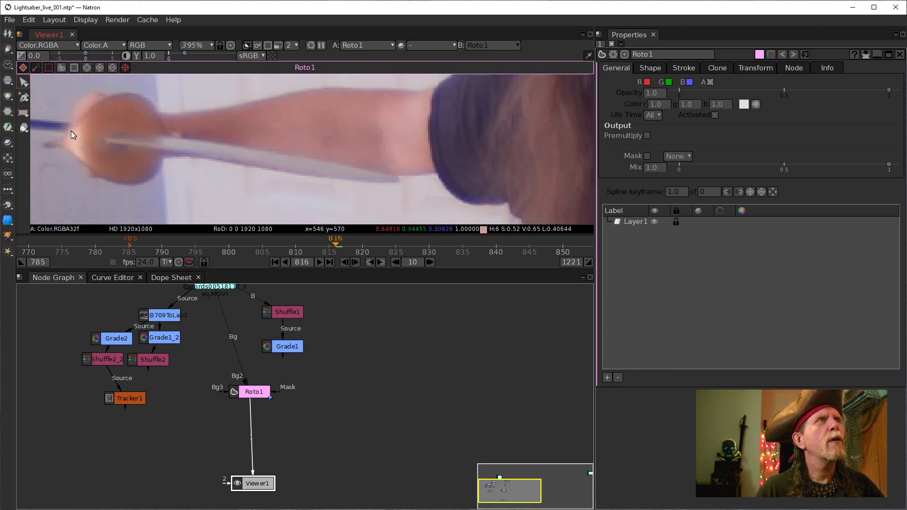
left_click(20, 112)
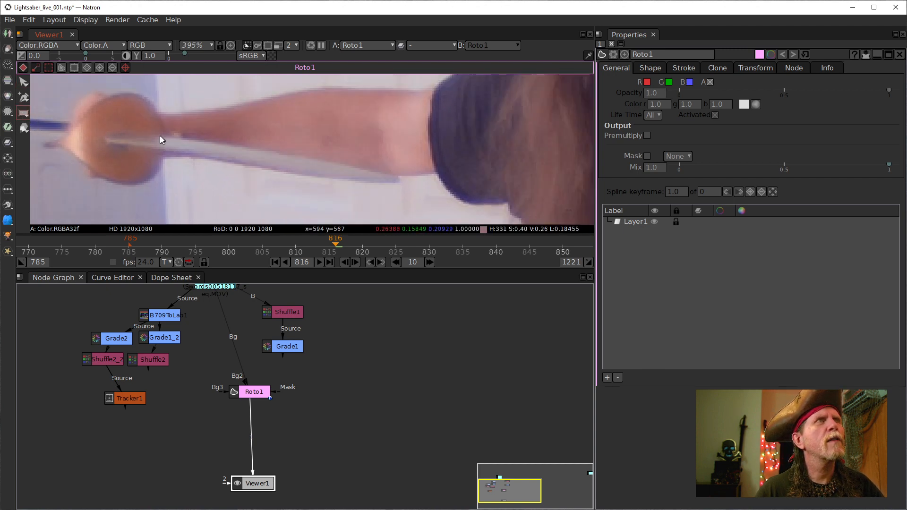
mouse_move(107, 131)
left_mouse_down()
mouse_move(259, 170)
mouse_move(407, 182)
mouse_move(398, 182)
left_mouse_up()
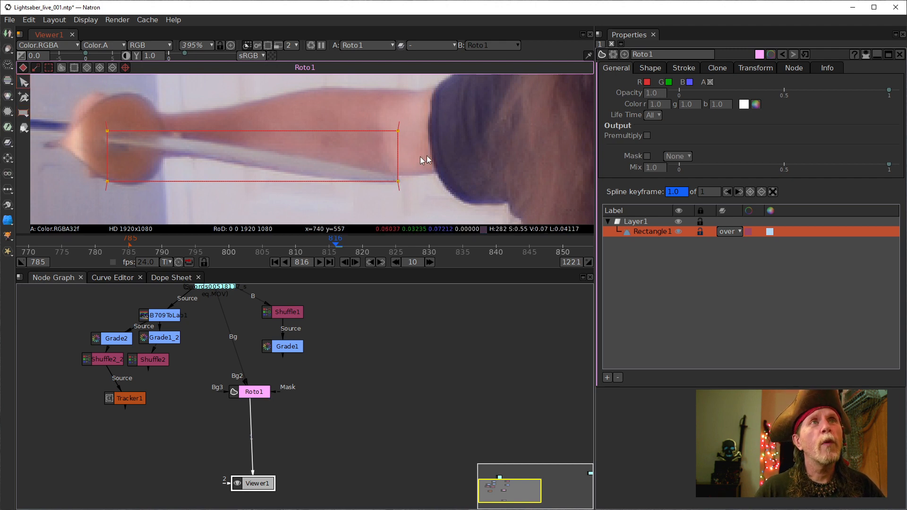
- Drag the rectangle's corners to taper it into a thin wedge toward the tip
left_click(397, 182)
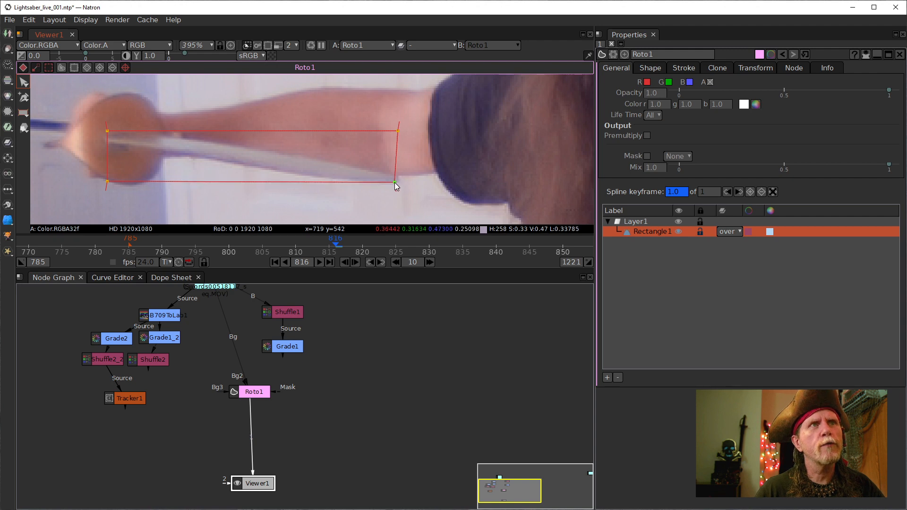
left_click_drag(399, 127, 400, 178)
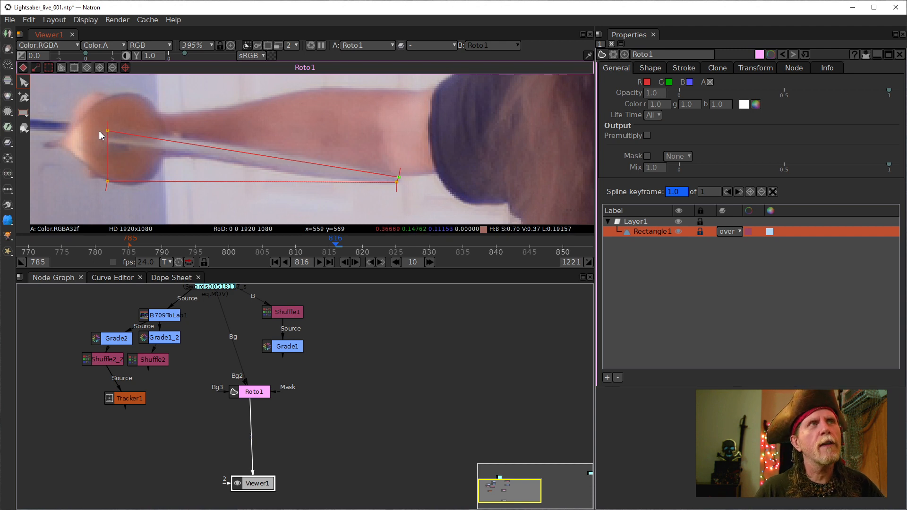
left_click_drag(108, 132, 138, 136)
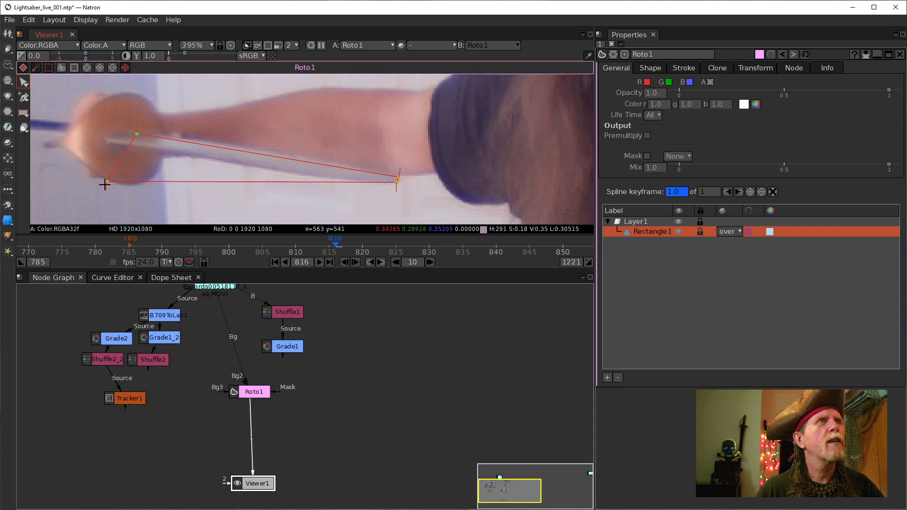
left_click_drag(106, 179, 123, 138)
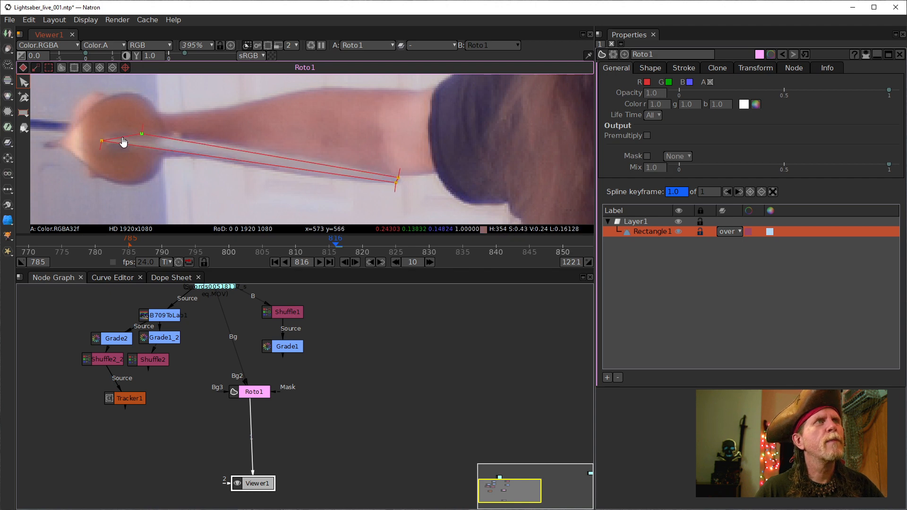
- Make the shape's left end point smooth and rotate its tangent
double_click(123, 137)
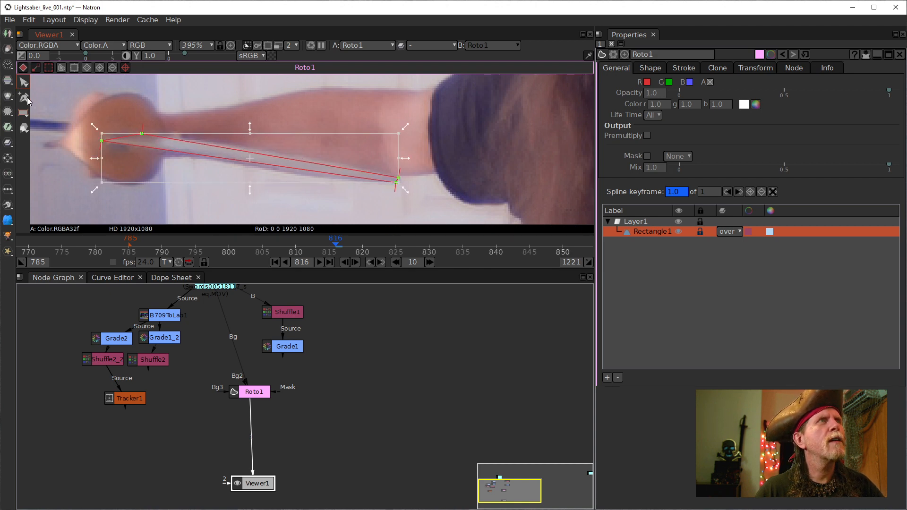
scroll(116, 147, "up", 5)
left_click_drag(117, 147, 168, 190)
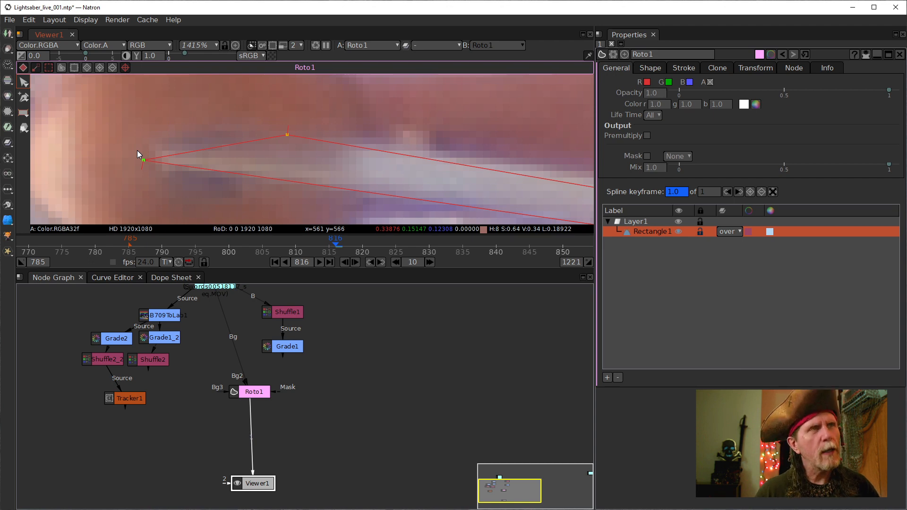
key("z")
key("z")
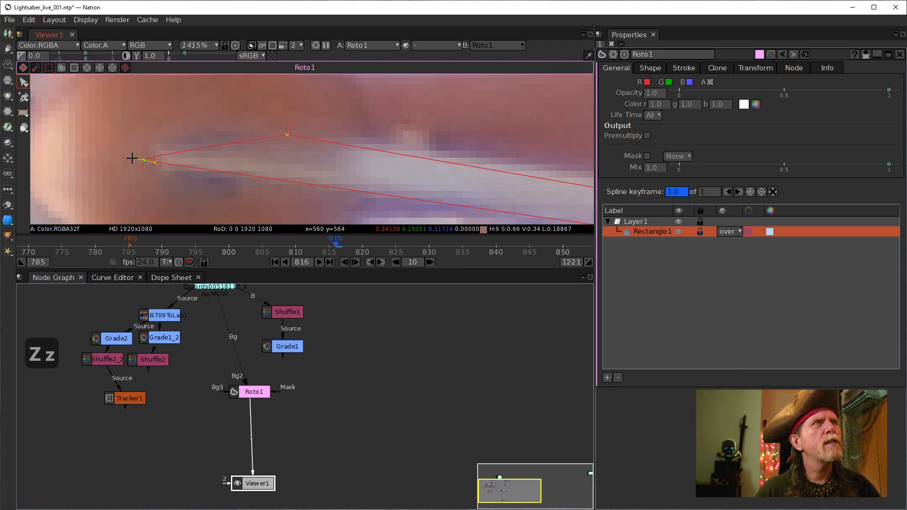
mouse_move(131, 158)
left_mouse_down()
mouse_move(135, 151)
mouse_move(121, 152)
mouse_move(129, 157)
left_mouse_up()
- Smooth the top control point and lengthen the top and lower-left tangents for gentler curves
left_click(286, 136)
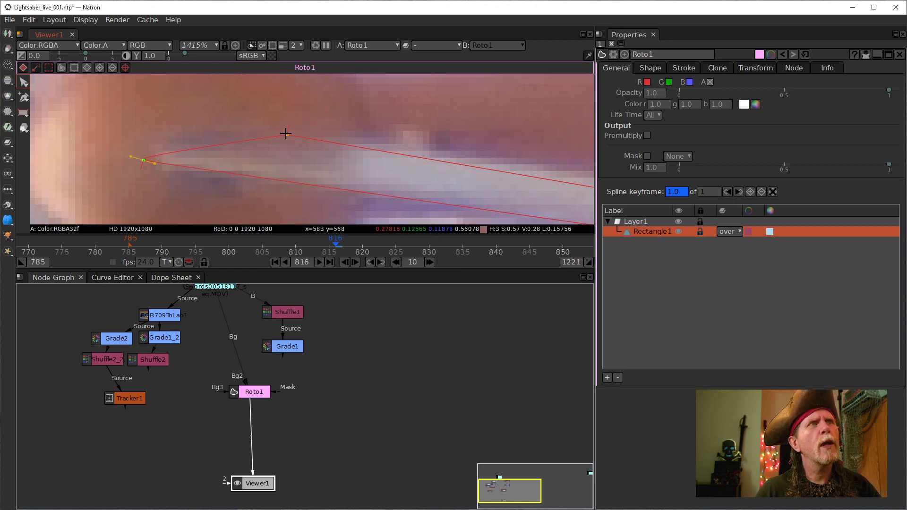
key("z")
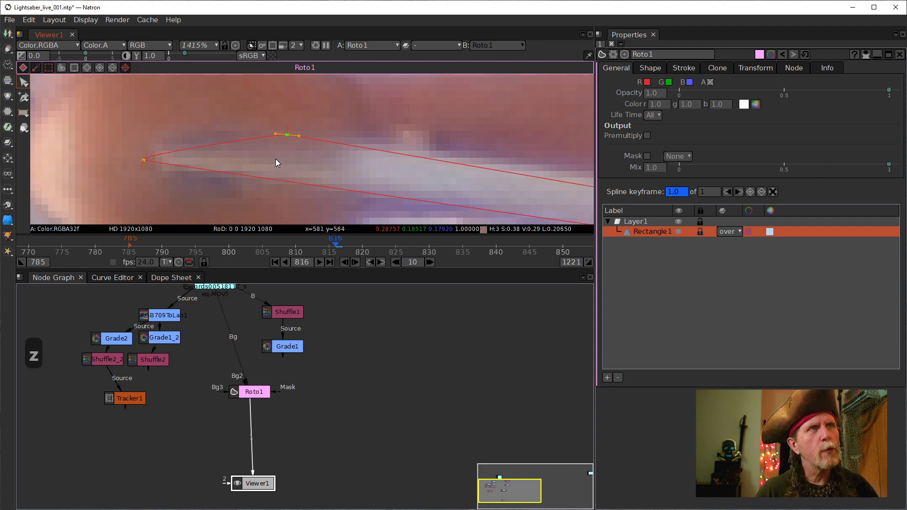
left_click_drag(275, 133, 237, 128)
left_click_drag(220, 124, 211, 121)
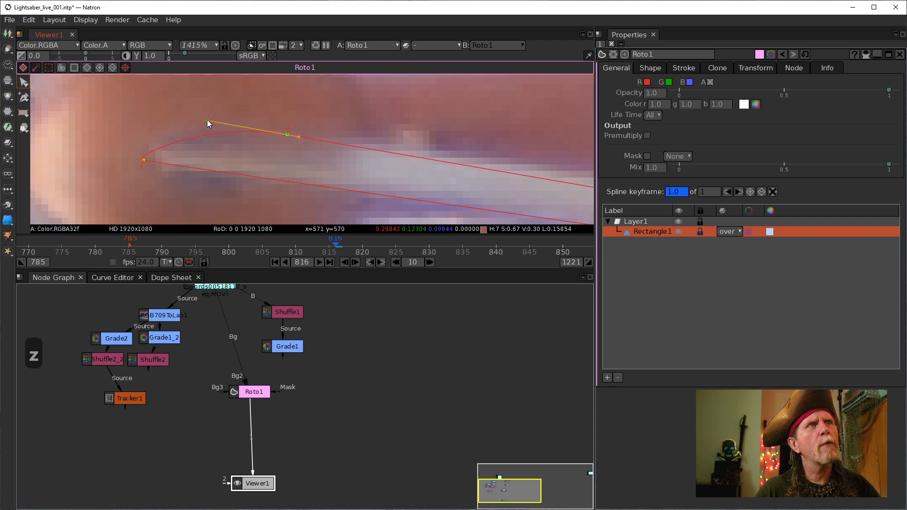
left_click(144, 161)
left_click_drag(136, 156, 120, 151)
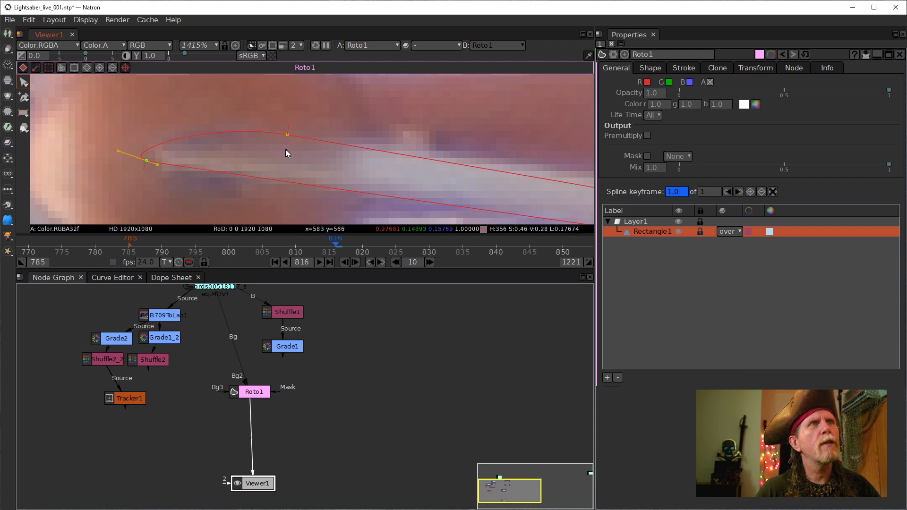
- Smooth the lower-right and upper-right control points at the shape's right end
scroll(264, 152, "down", 4)
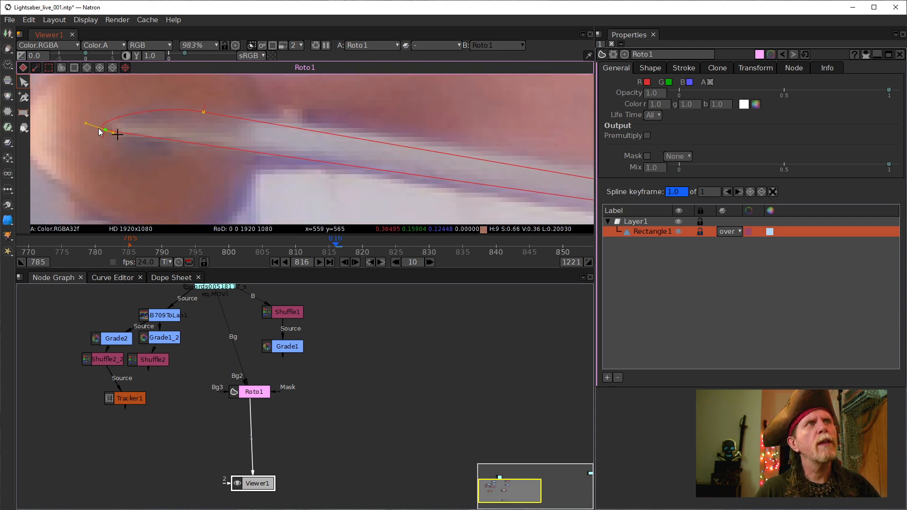
scroll(356, 170, "down", 4)
left_click_drag(430, 188, 225, 153)
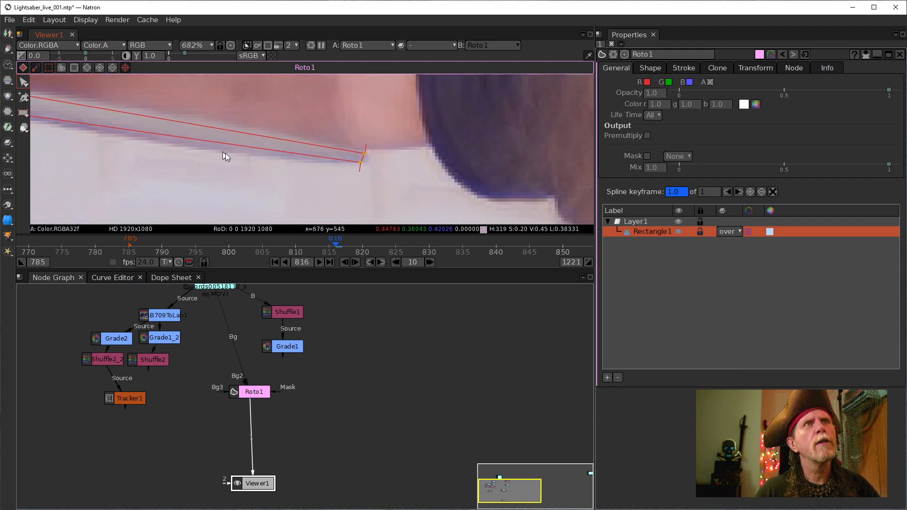
scroll(343, 166, "up", 3)
left_click_drag(343, 166, 377, 165)
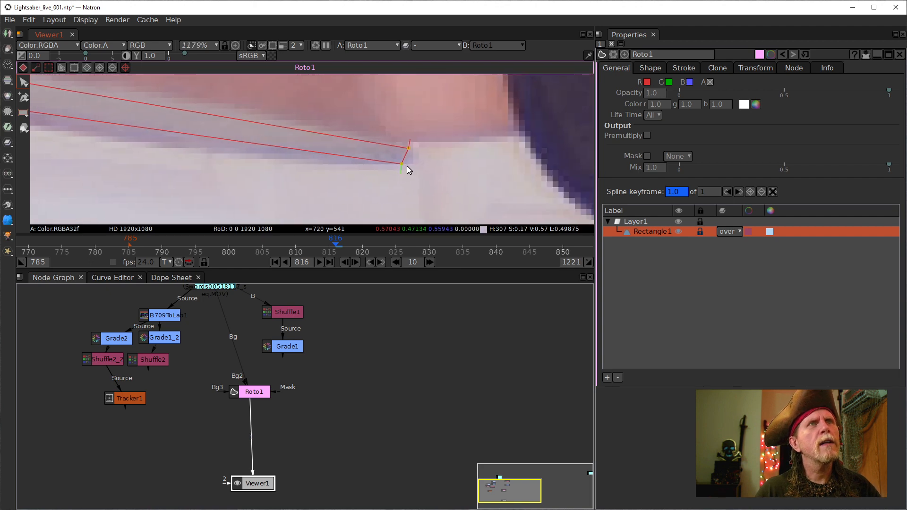
left_click(401, 164)
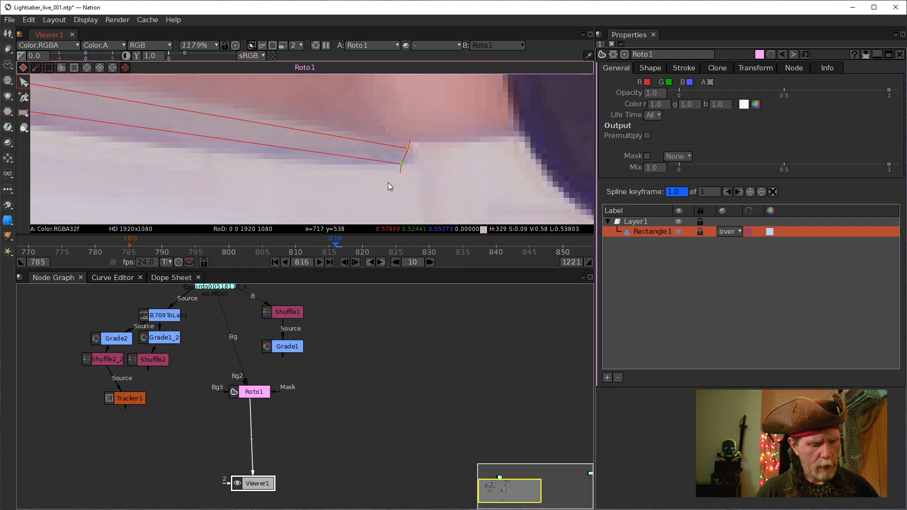
key("z")
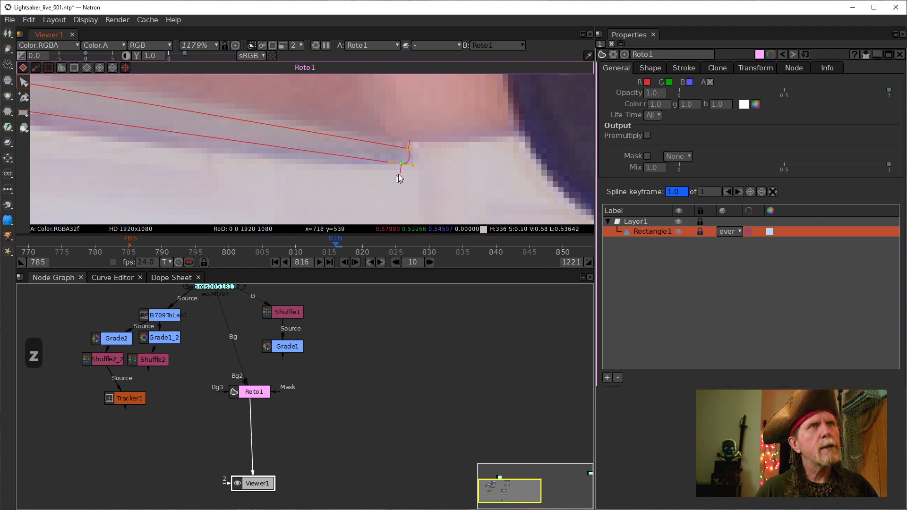
left_click(409, 148)
key("z")
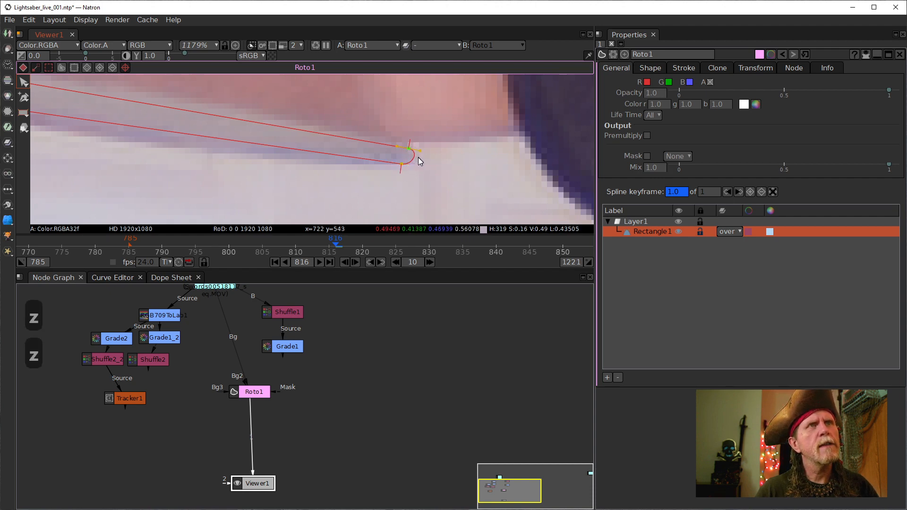
- Curve the lower blade edge and move the upper hilt point onto the blade edge
left_click_drag(346, 148, 493, 195)
scroll(423, 183, "down", 3)
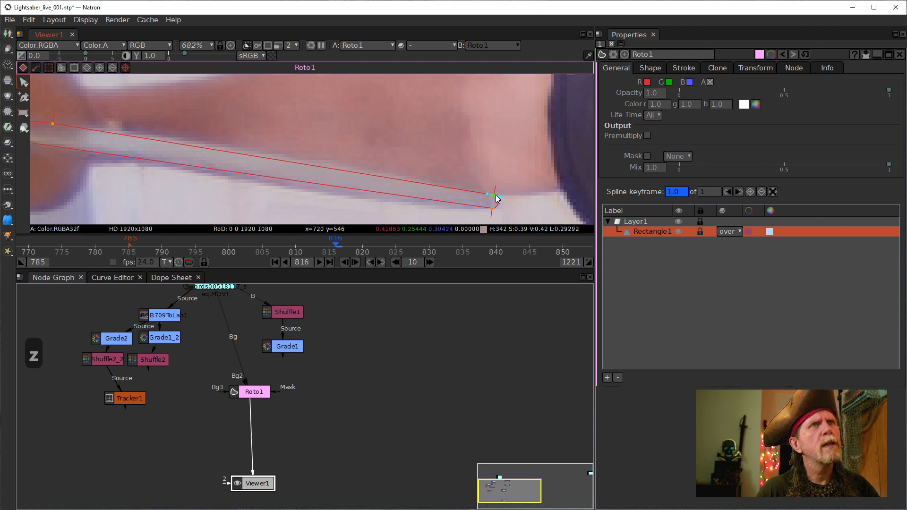
left_click(492, 208)
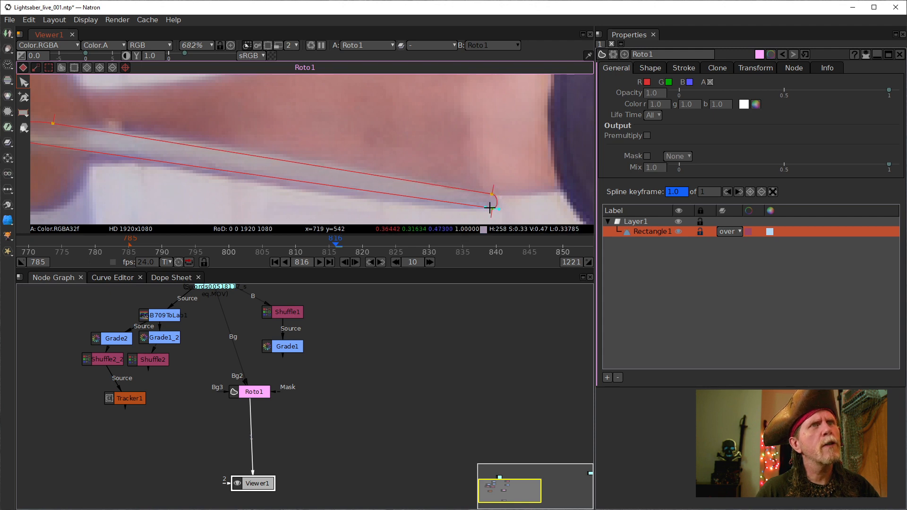
key("z")
left_click_drag(486, 208, 368, 209)
scroll(385, 158, "down", 5)
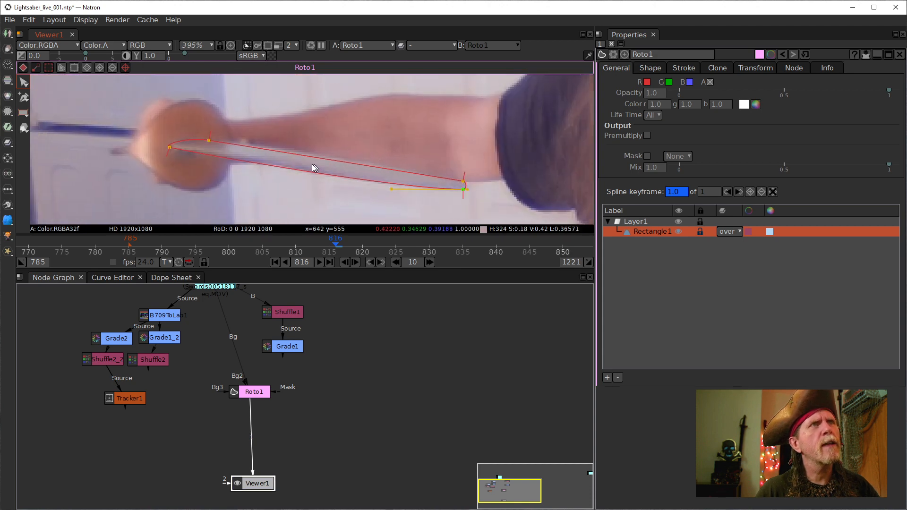
left_click(208, 141)
left_click_drag(211, 141, 220, 143)
scroll(220, 147, "down", 5)
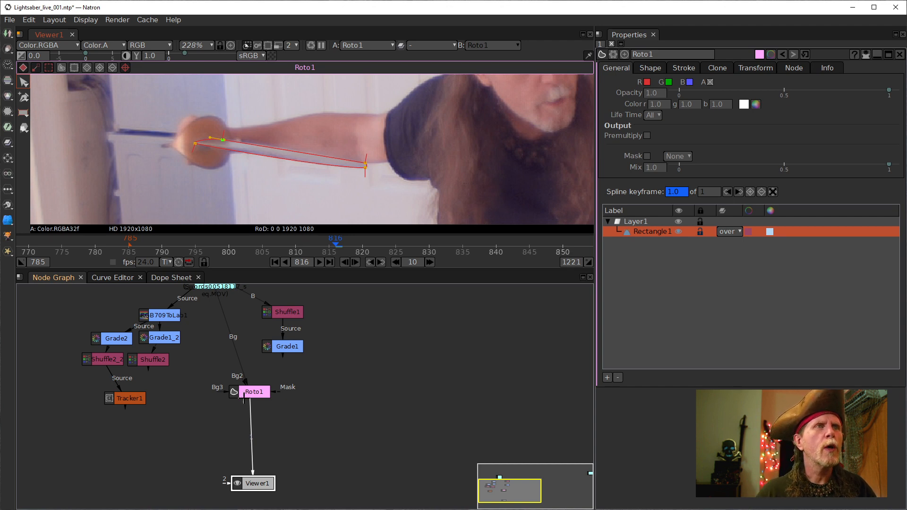
- Turn on Roto1's R, G and B outputs so the blade shape appears solid white
left_click(249, 393)
left_click_drag(249, 393, 253, 393)
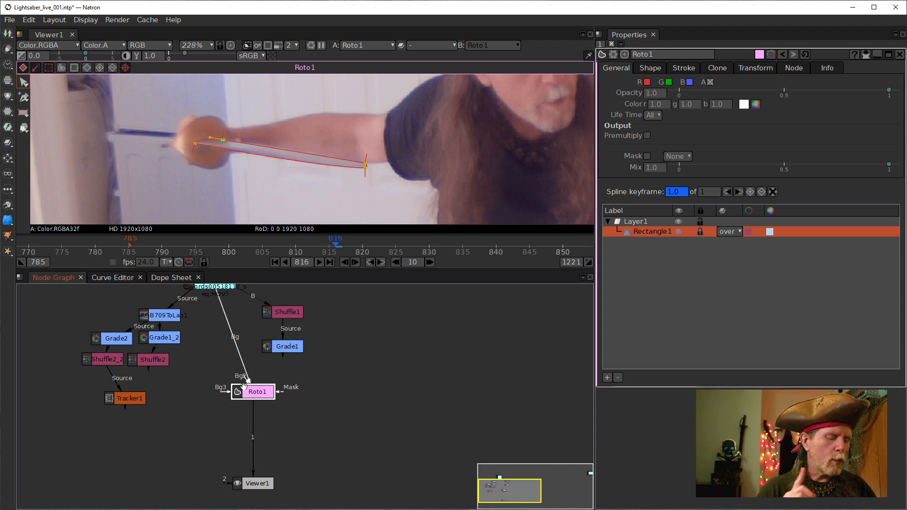
left_click(646, 82)
left_click(668, 82)
left_click(689, 82)
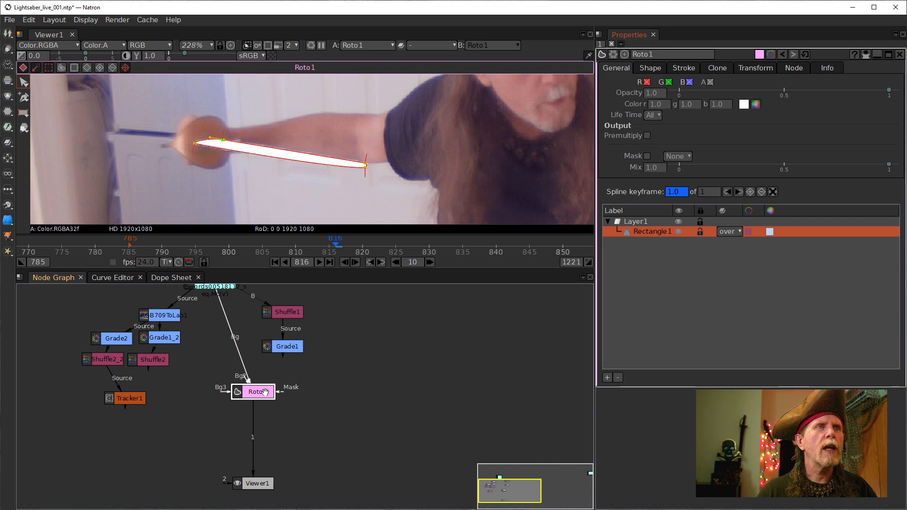
left_click_drag(257, 387, 257, 389)
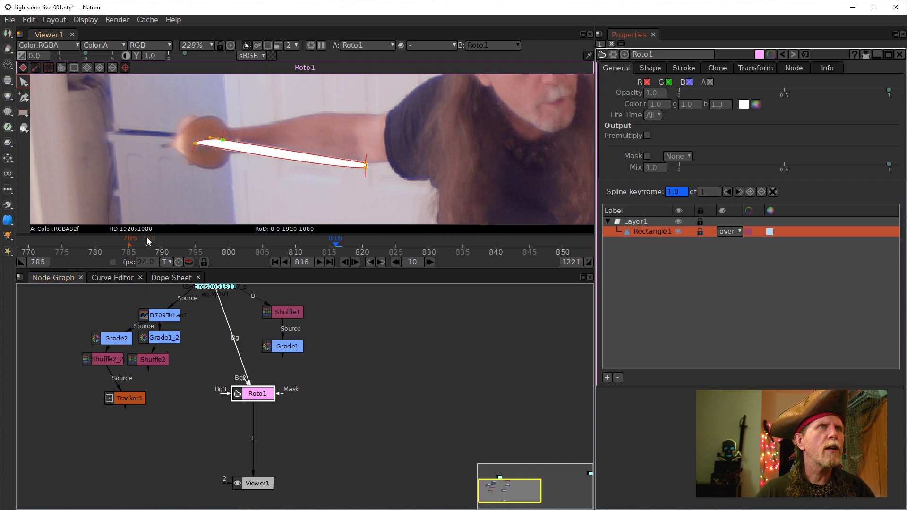
left_click_drag(265, 195, 307, 208)
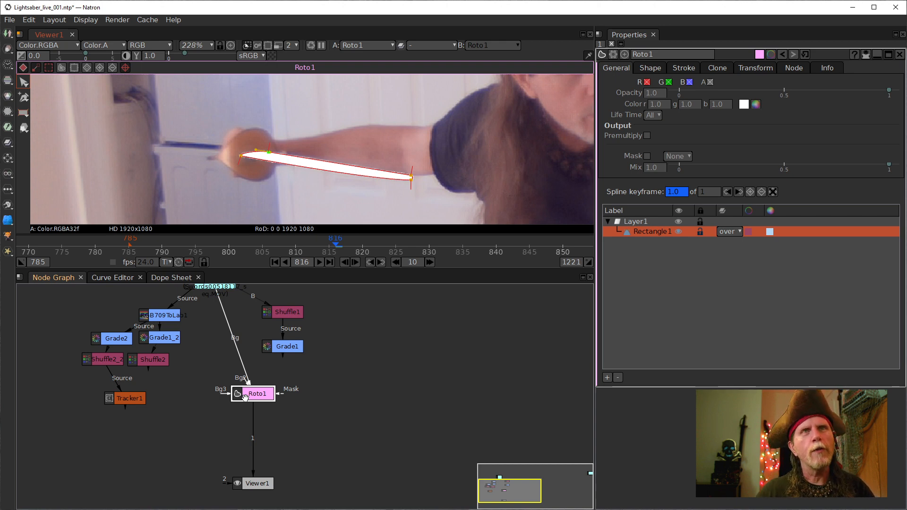
- Fill Roto1's blade shape with the orange basic colour (r 1.0, g 0.090, b 0.0)
left_click(755, 104)
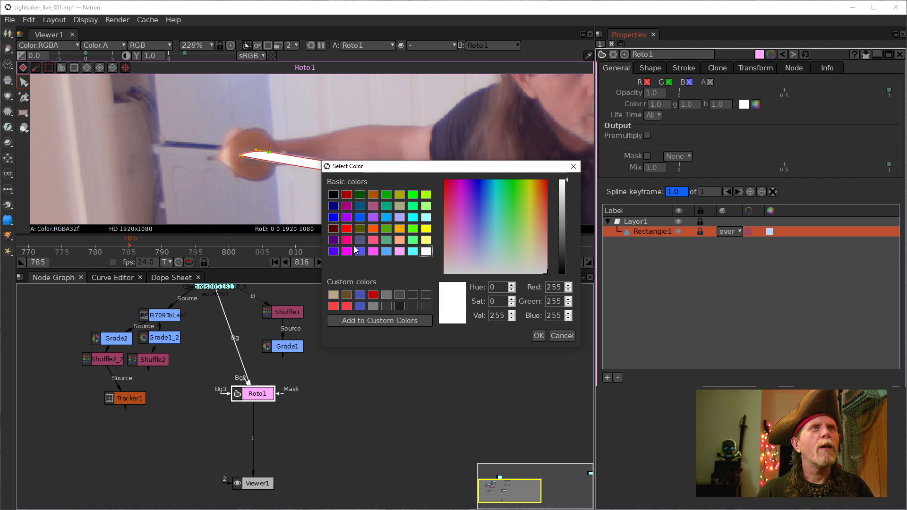
left_click(372, 229)
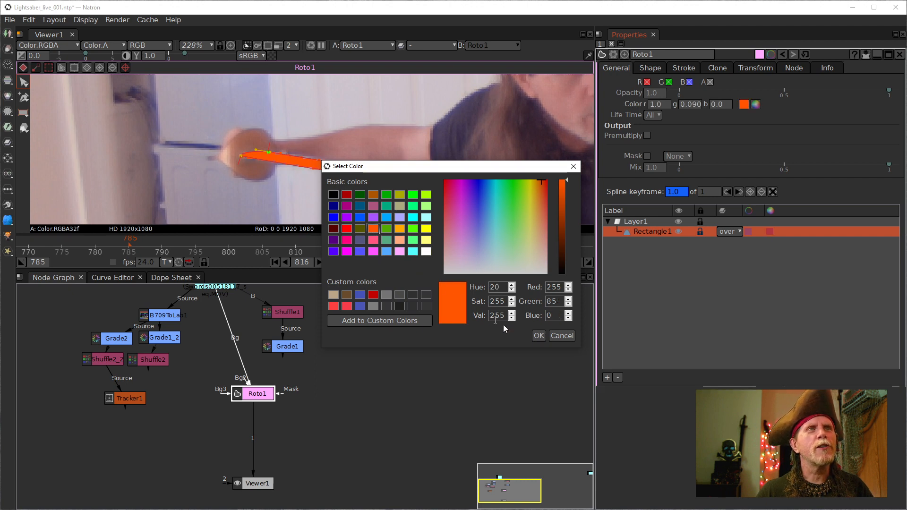
left_click(538, 336)
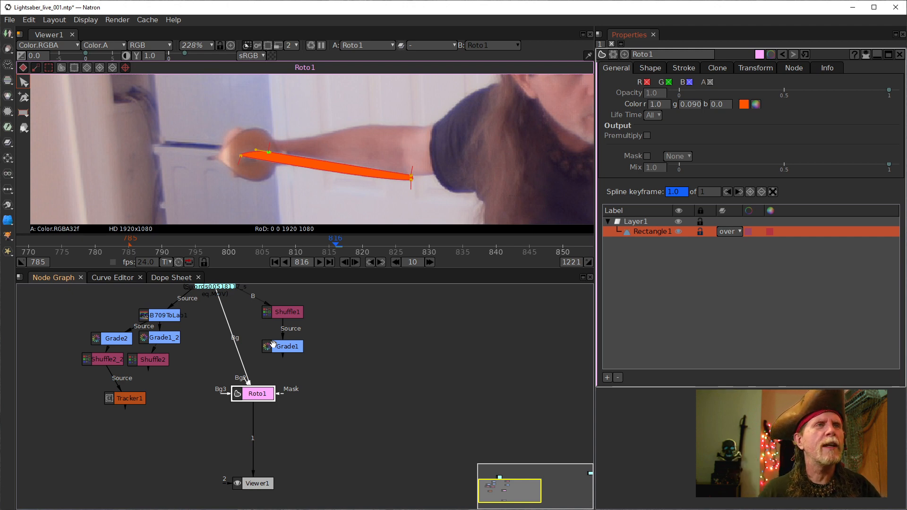
left_click(245, 395)
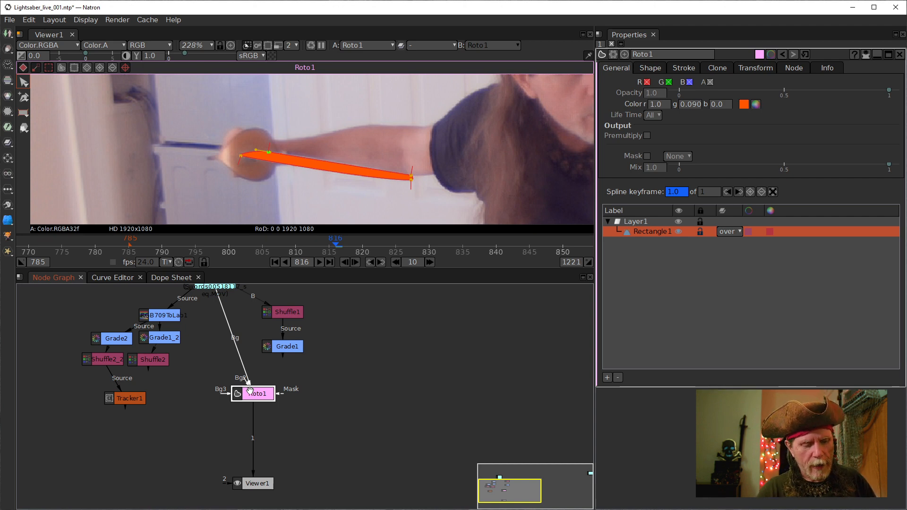
- Add a Glow node after Roto1 by typing 'glow' in the node search
key("Tab")
type("g")
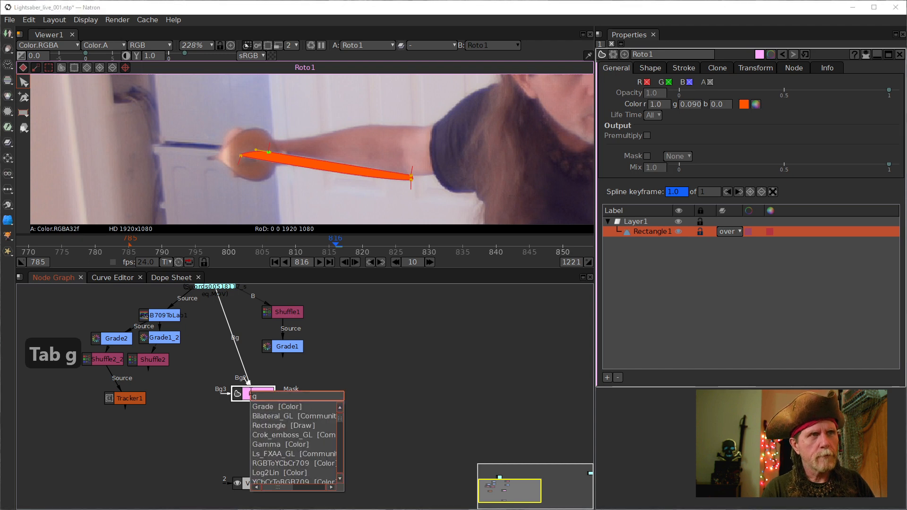
type("low")
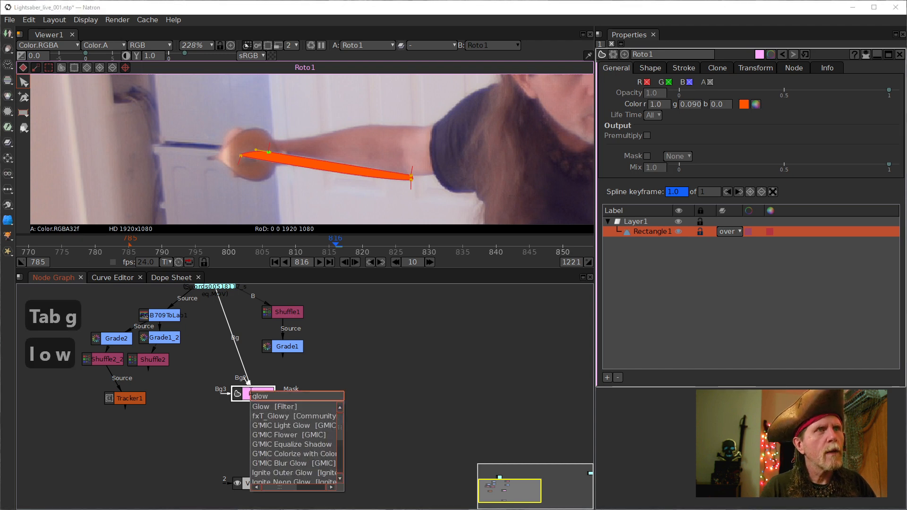
key("Return")
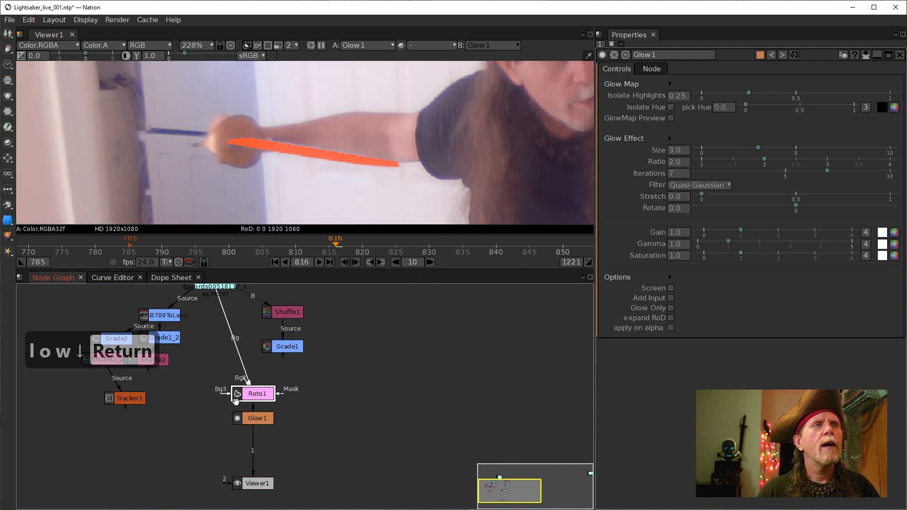
- In Glow1's settings, turn on the pick Hue eyedropper and disable Glow1
double_click(250, 394)
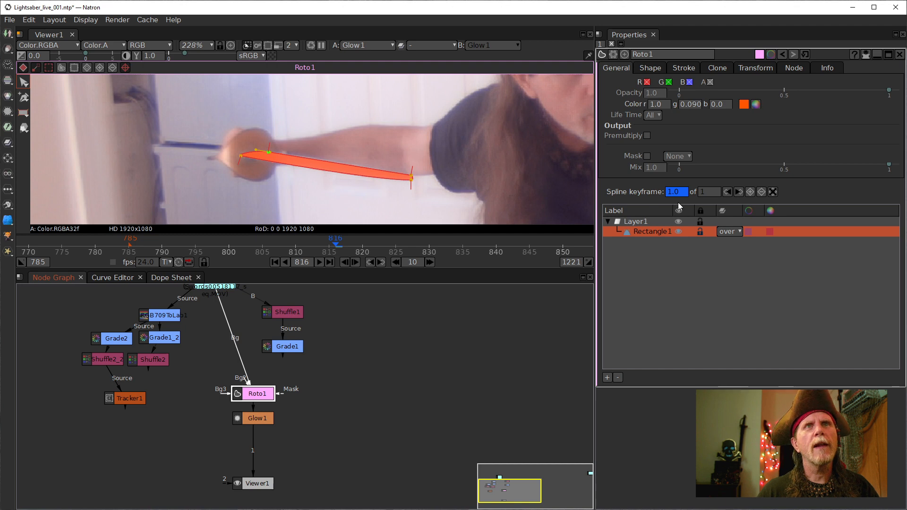
double_click(253, 418)
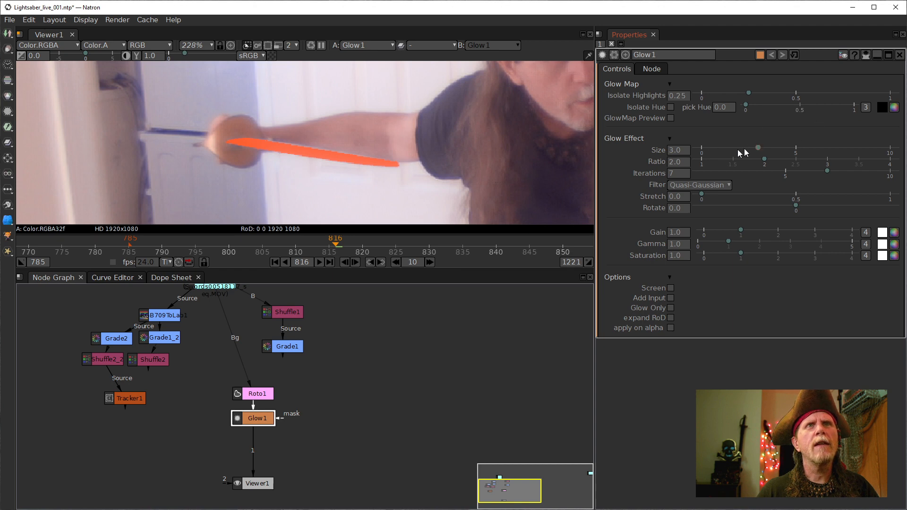
left_click(881, 107)
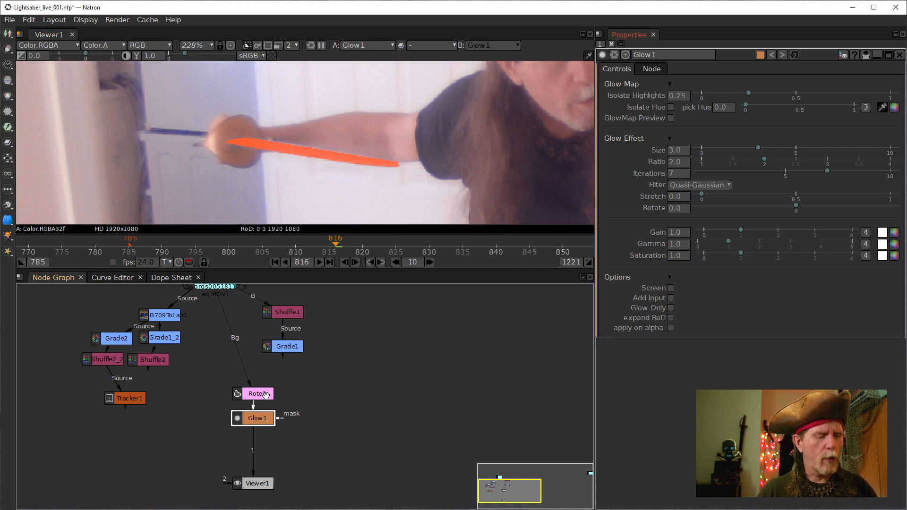
key("d")
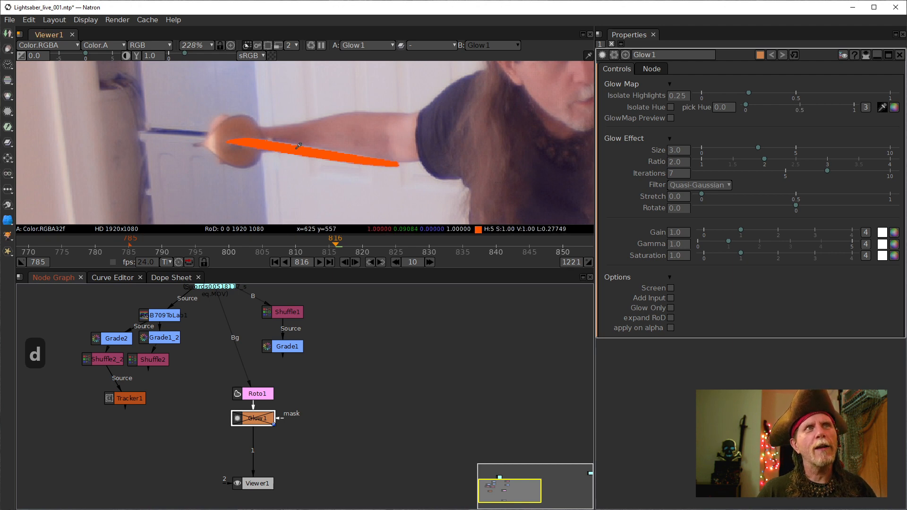
- Set Glow1's pick Hue to the orange blade, turn on Isolate Hue, and re-enable Glow1
left_click(297, 148)
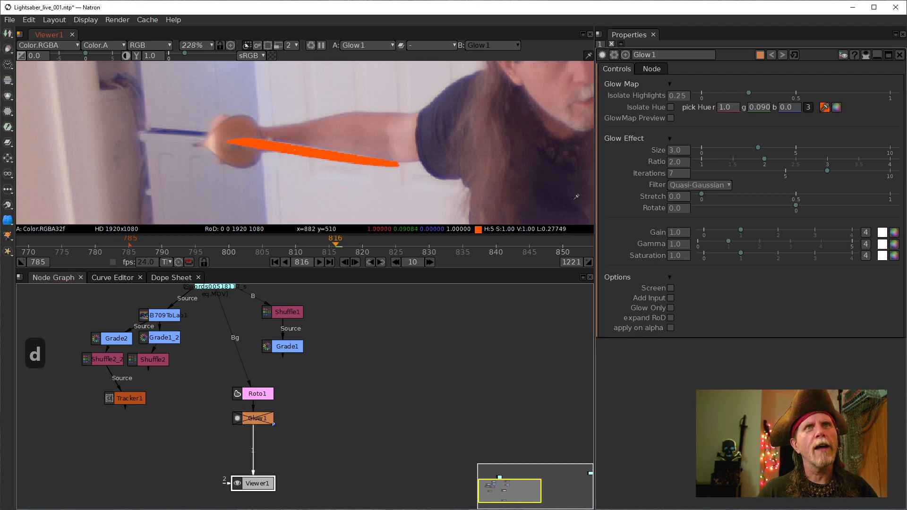
left_click(824, 107)
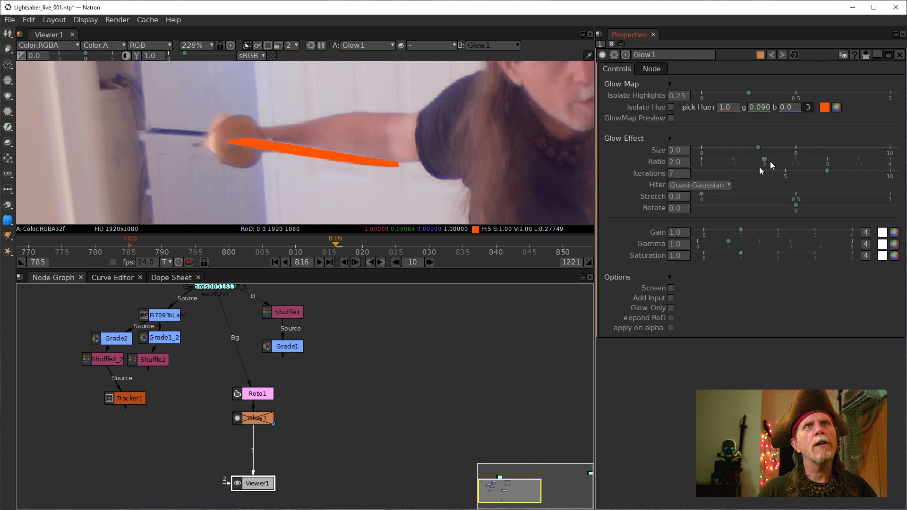
left_click(671, 107)
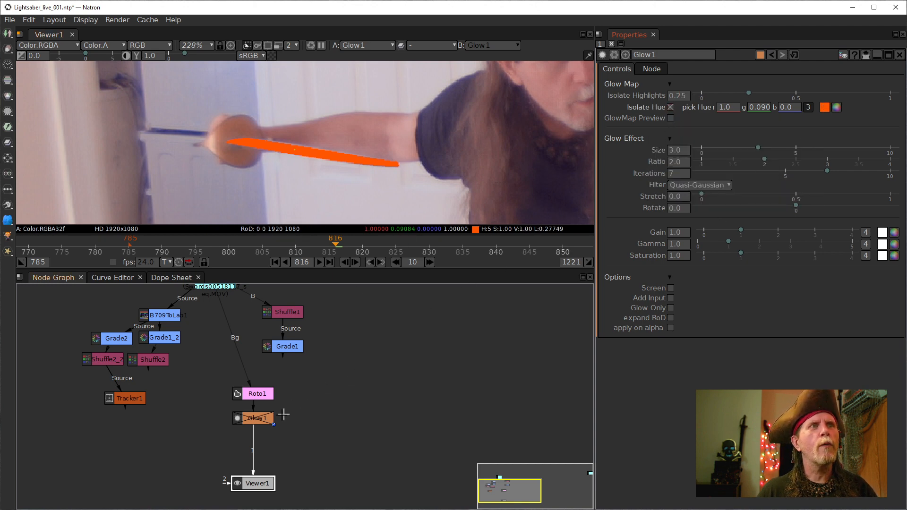
left_click(258, 421)
key("d")
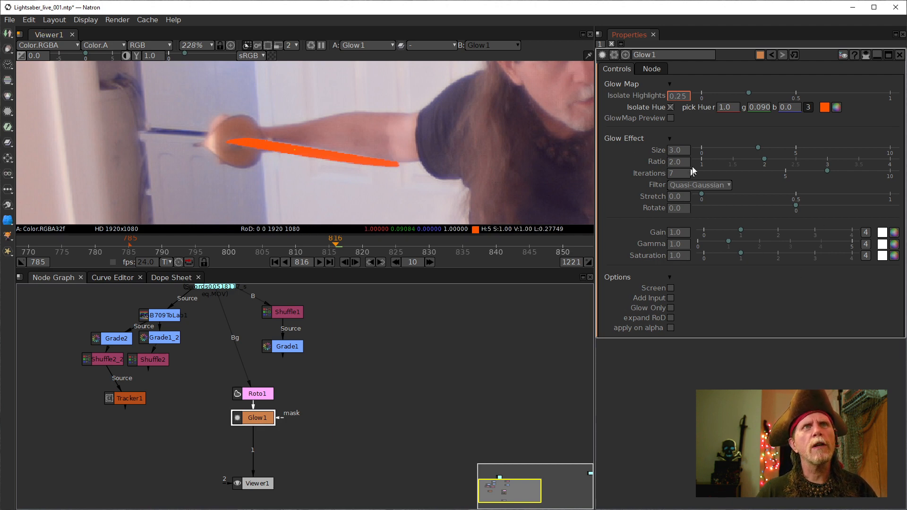
- Set Glow1's Gain to 10.0 and raise Isolate Highlights from 0.25 to about 1.0
left_click(670, 152)
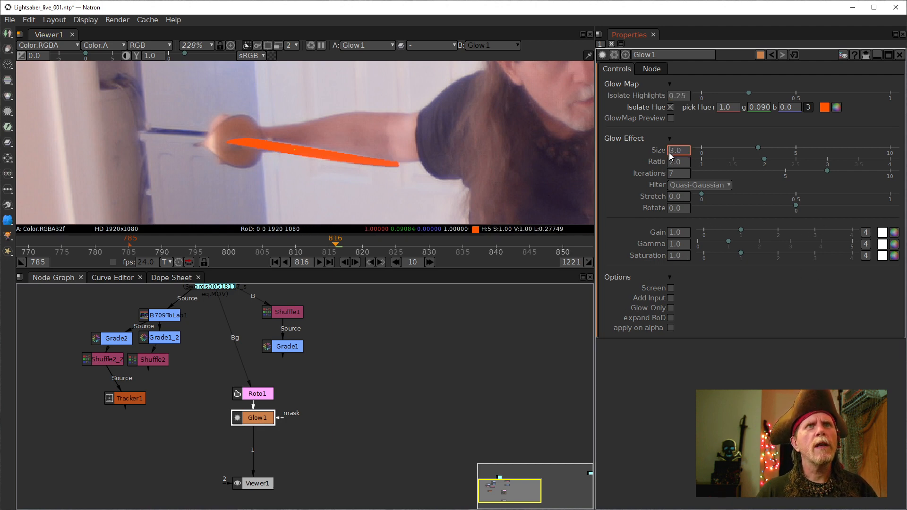
left_click(673, 233)
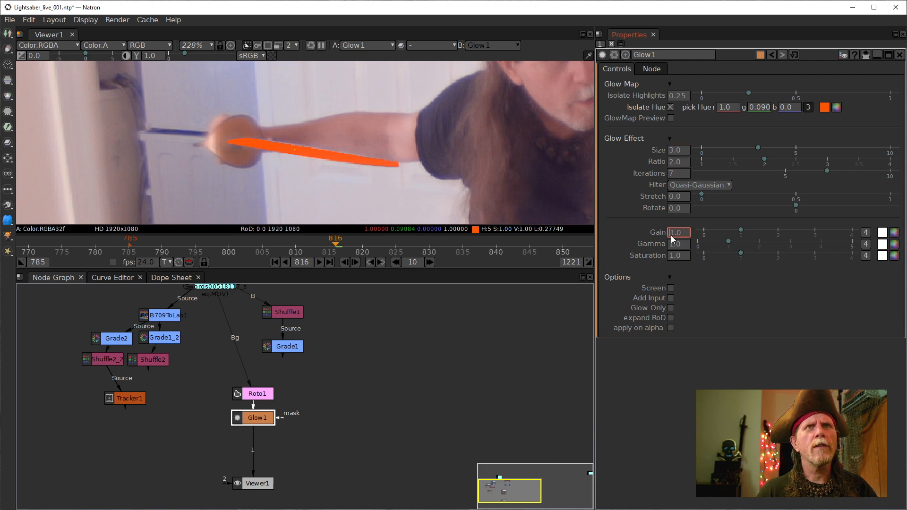
type("0")
key("Return")
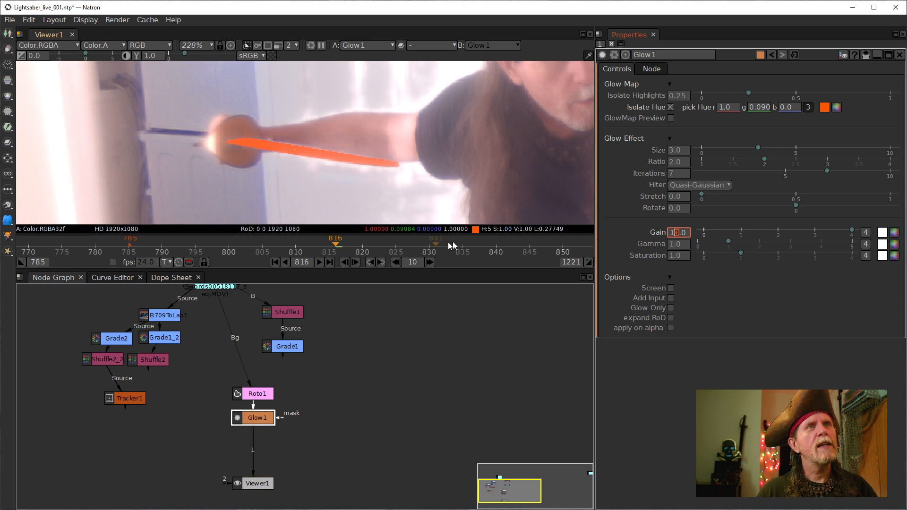
left_click(678, 97)
scroll(678, 100, "up", 3)
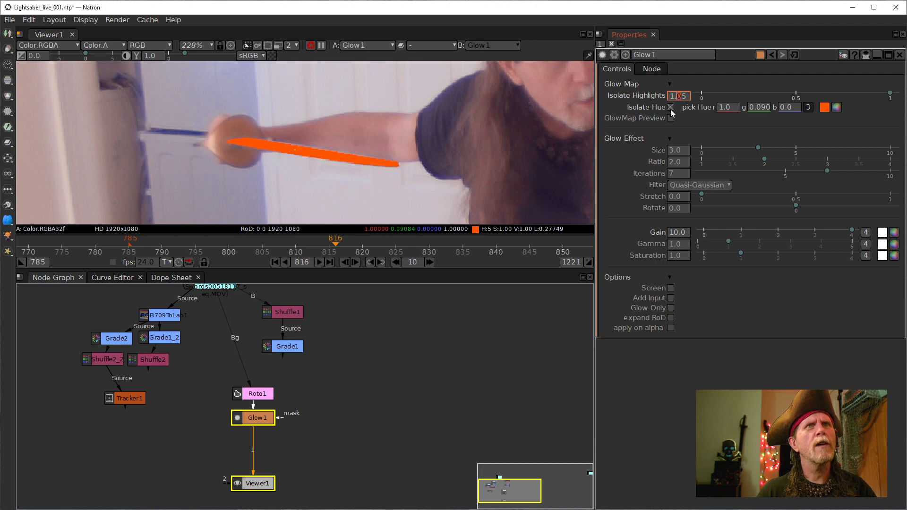
- Preview the glow map, reset Isolate Highlights to 0.25, and toggle Isolate Hue off and on
left_click(670, 118)
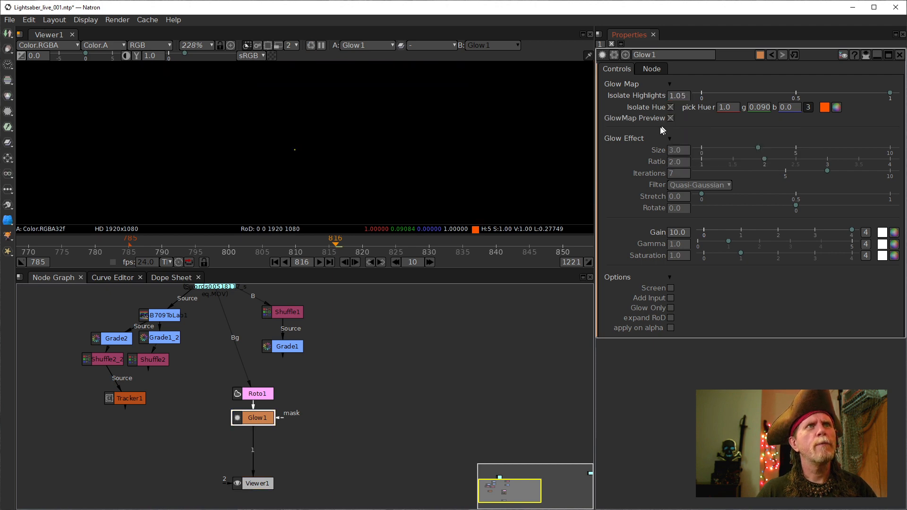
right_click(673, 96)
left_click(692, 128)
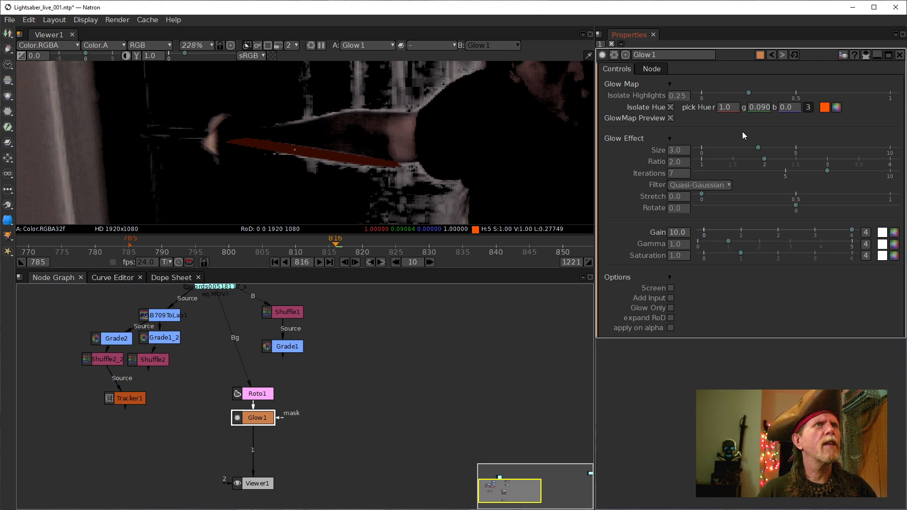
left_click(671, 107)
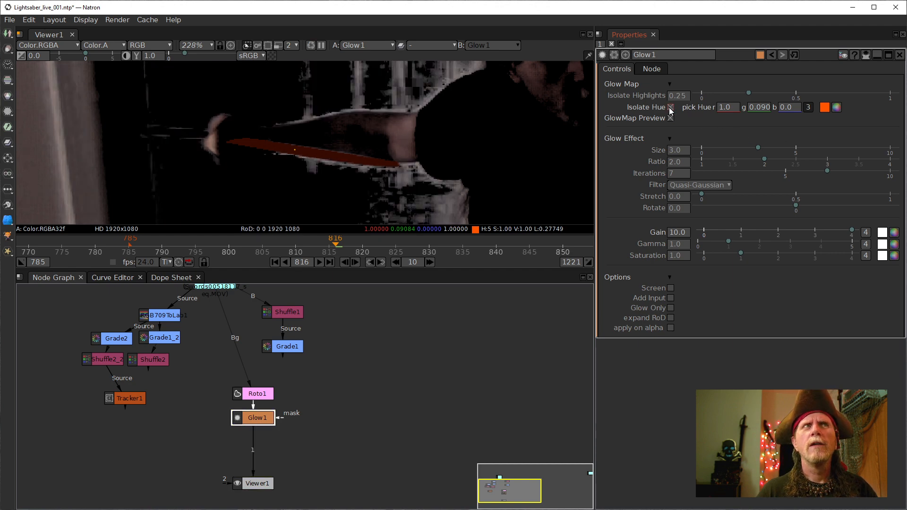
left_click(670, 107)
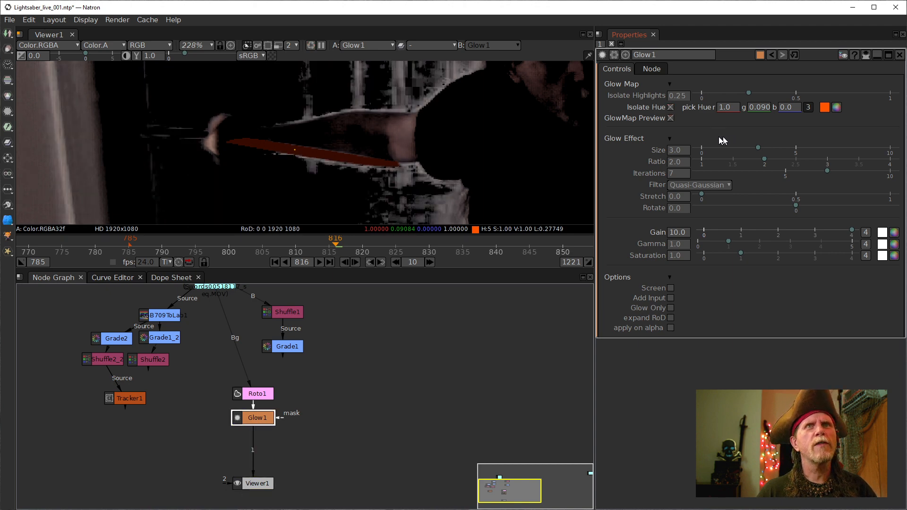
- Step Glow1's Isolate Highlights down from 0.25 through 0.15 and 0.05 to -0.05
double_click(677, 96)
left_click(679, 97)
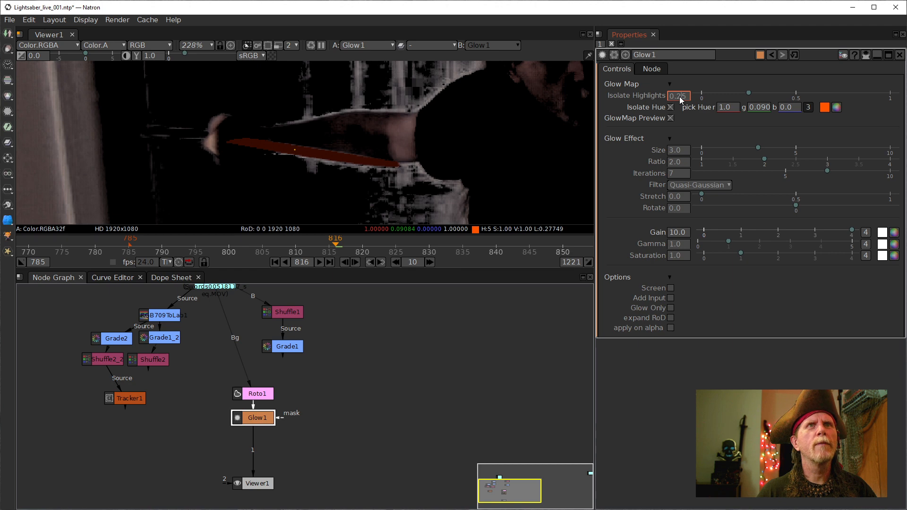
key("Down")
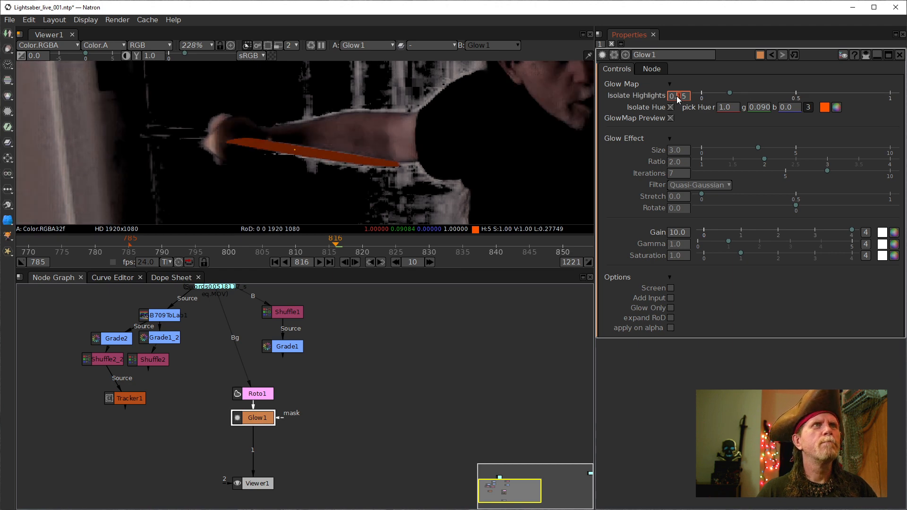
key("Down")
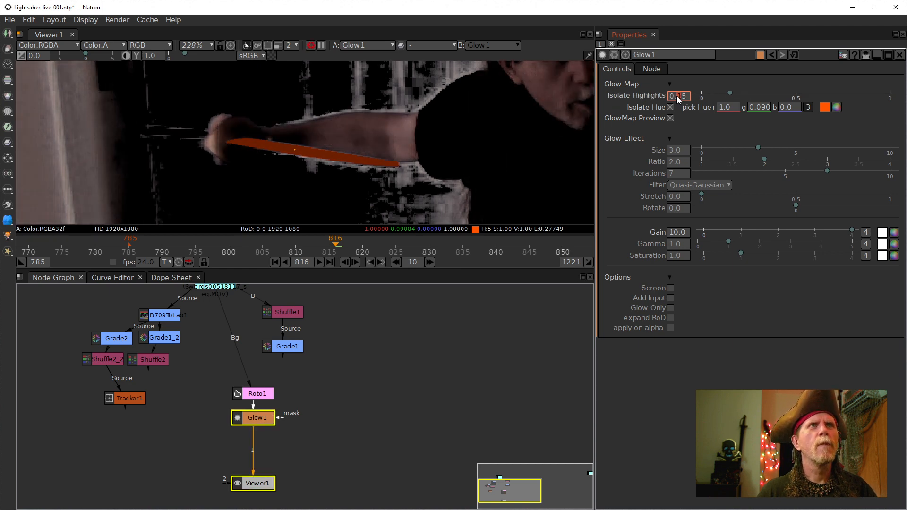
key("Down")
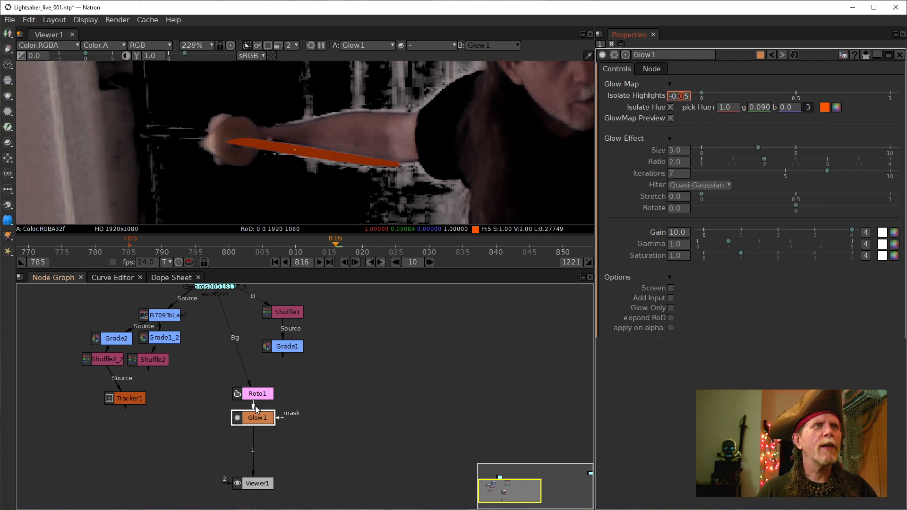
double_click(257, 397)
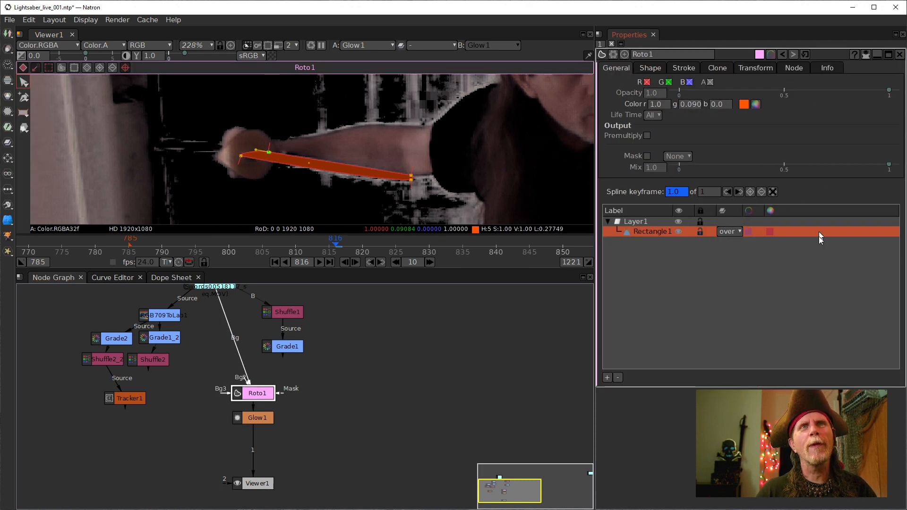
- Recolour Rectangle1 with the green basic colour (r 0.090, g 1.0, b 0.0)
left_click(745, 105)
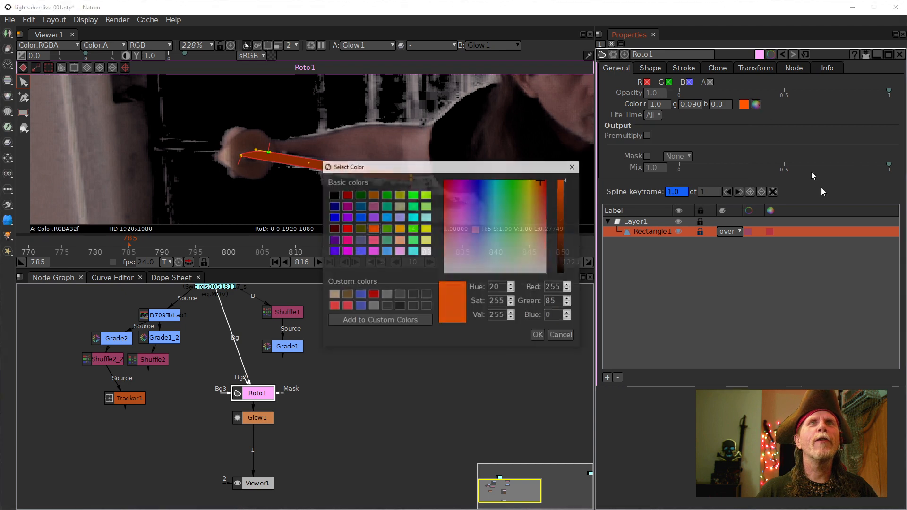
left_click(413, 228)
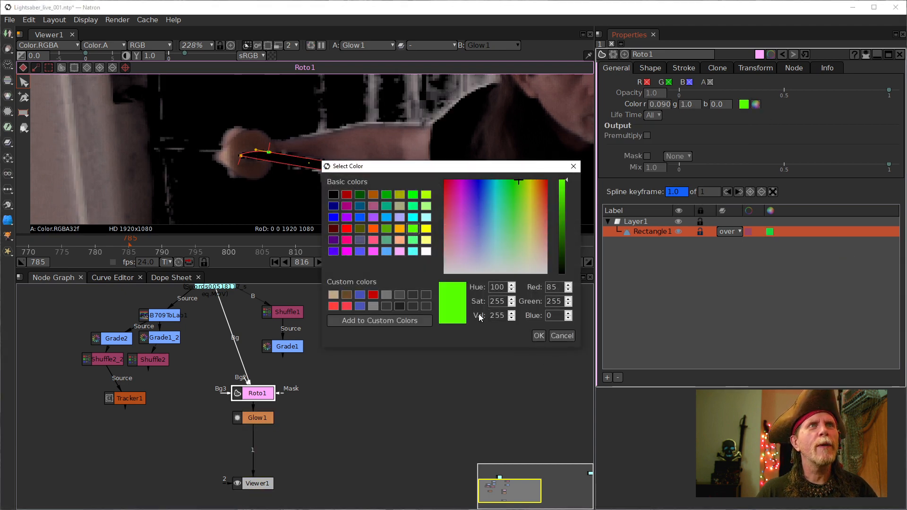
left_click(539, 335)
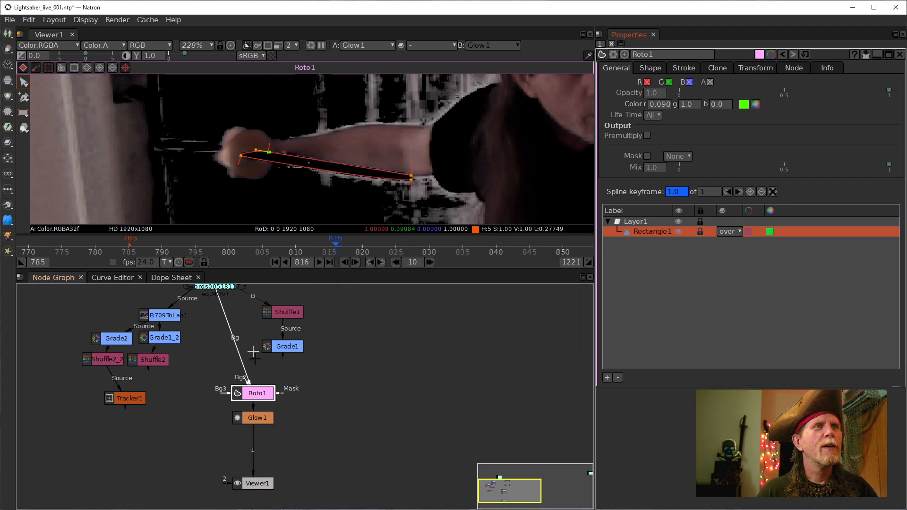
left_click(255, 420)
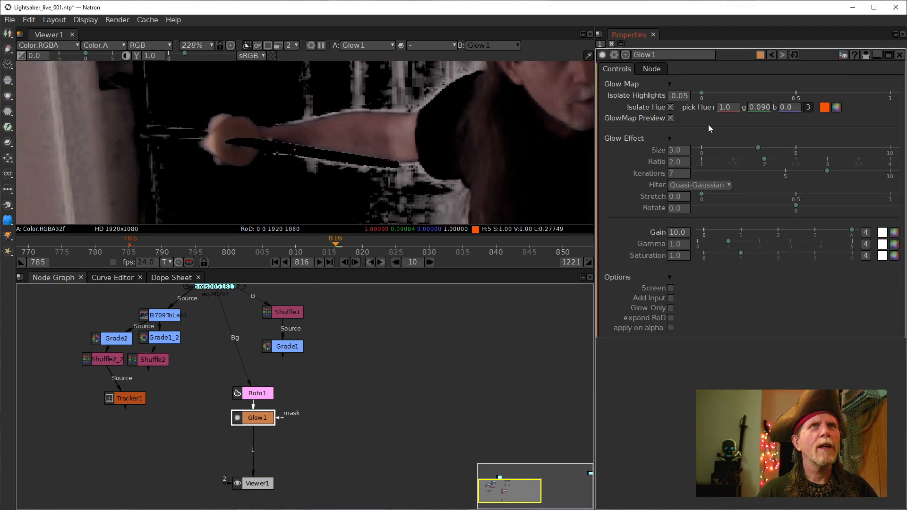
- Uncheck Glow1's Isolate Hue and disable Glow1 to see the plain blade
left_click(671, 107)
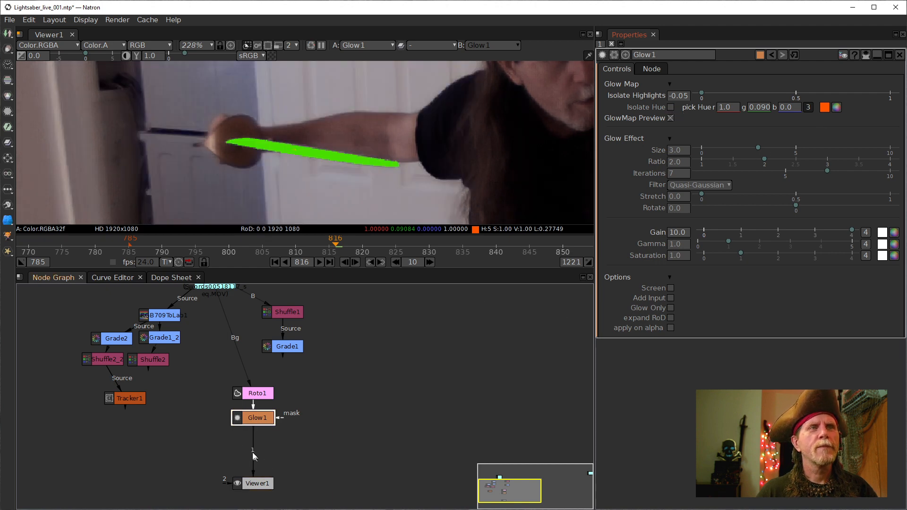
left_click(254, 418)
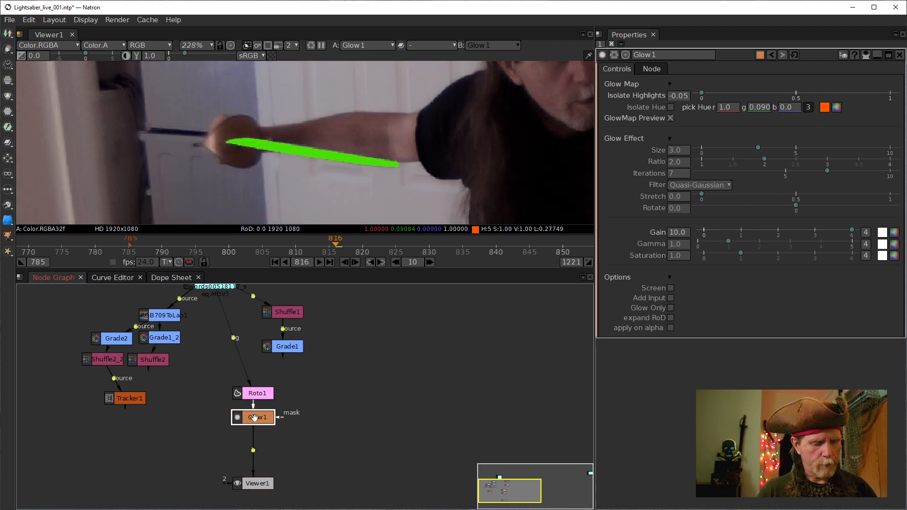
key("ctrl+d")
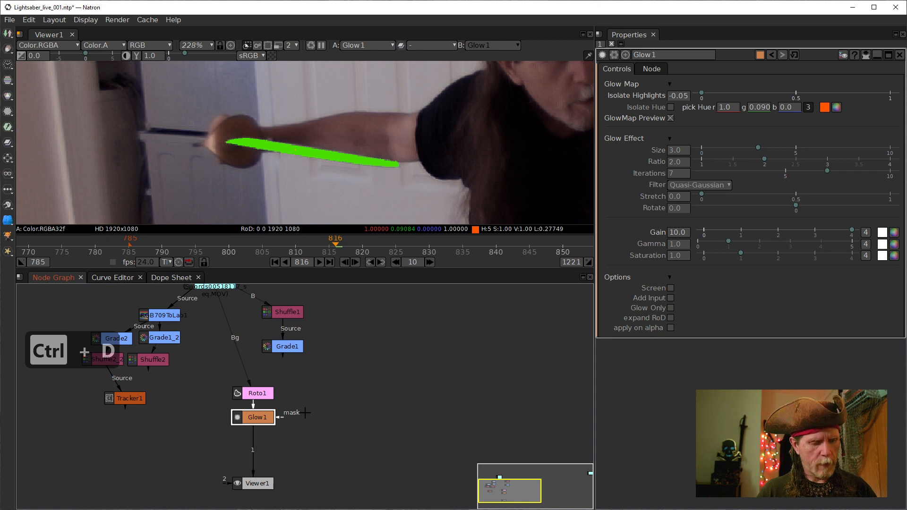
key("d")
- Set Glow1's pick Hue from the green blade (r 0.090, g 1.0, b 0.0) and re-enable Glow1
left_click(824, 107)
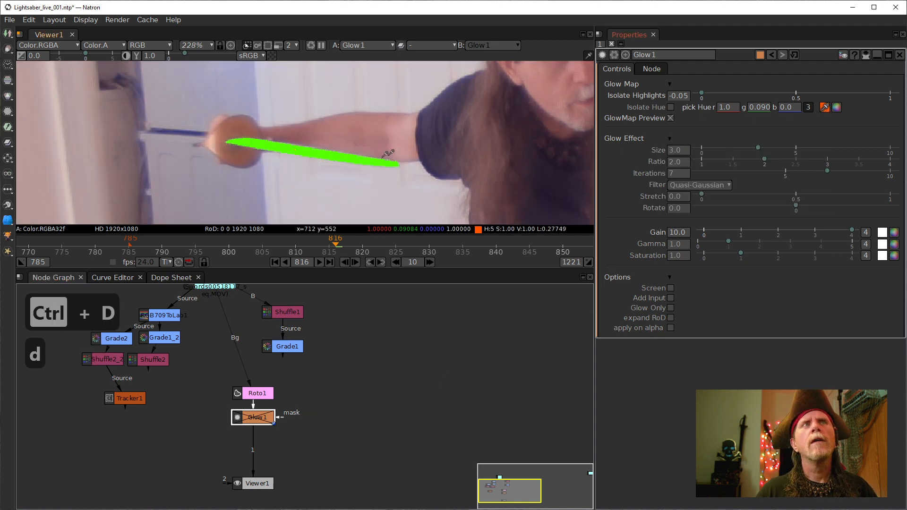
left_click(315, 147)
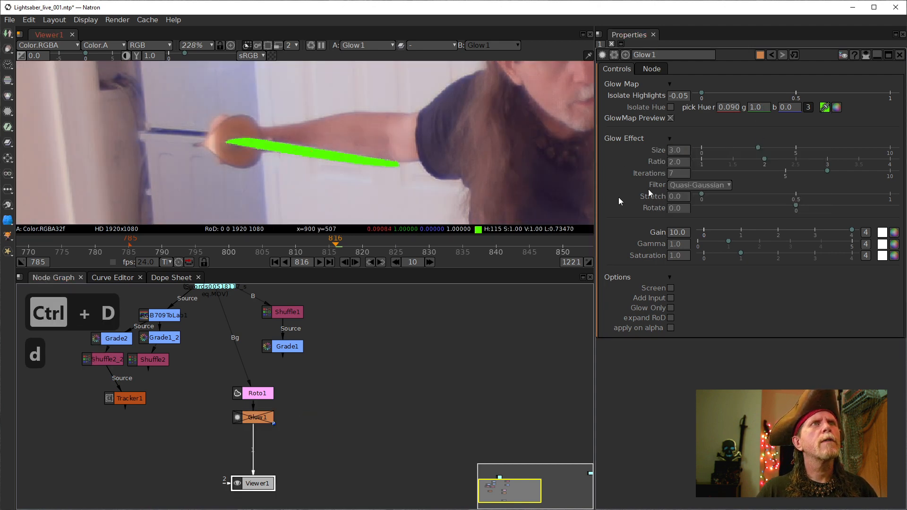
left_click(483, 313)
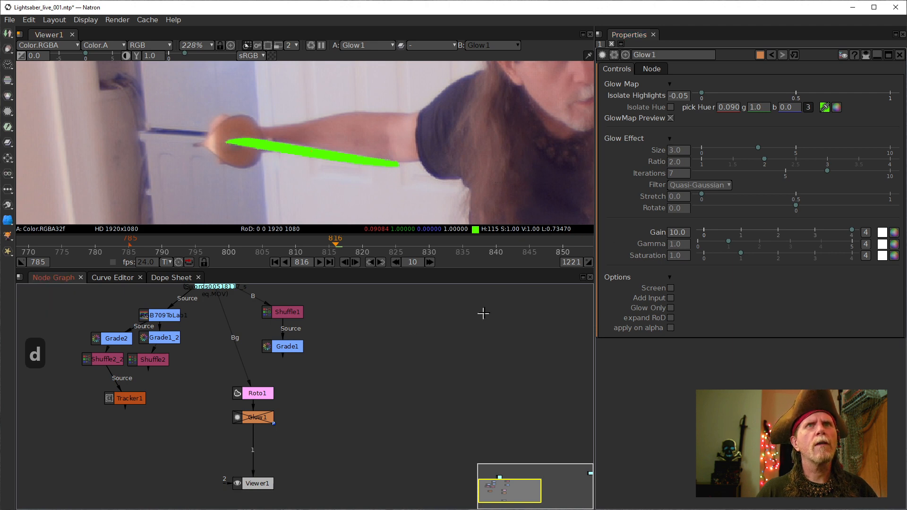
left_click(257, 396)
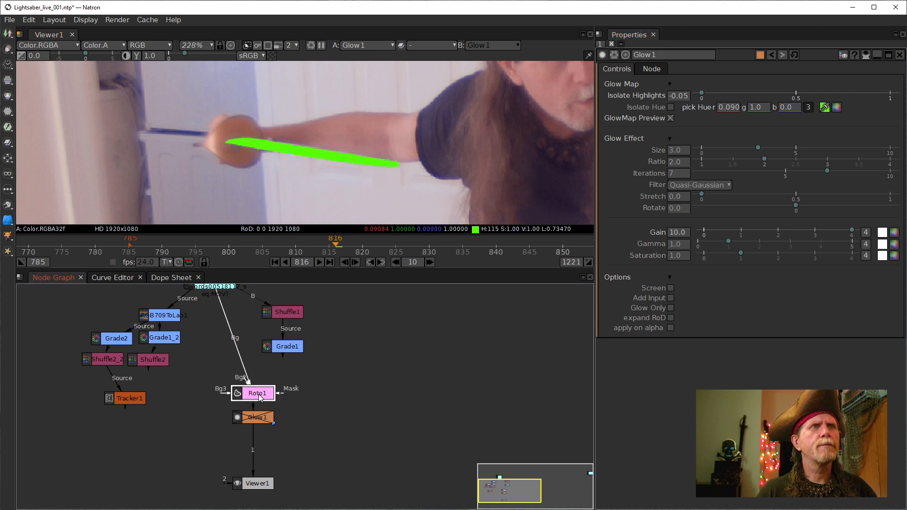
left_click(259, 418)
key("d")
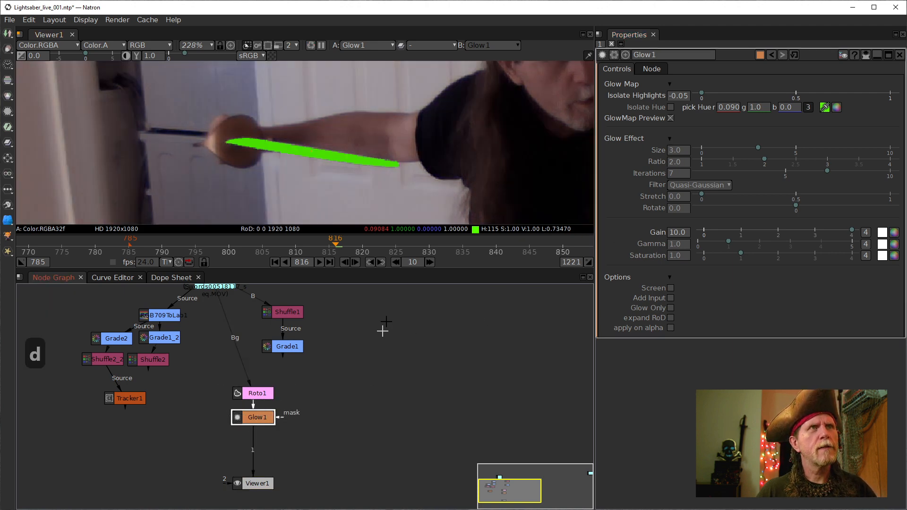
left_click(783, 109)
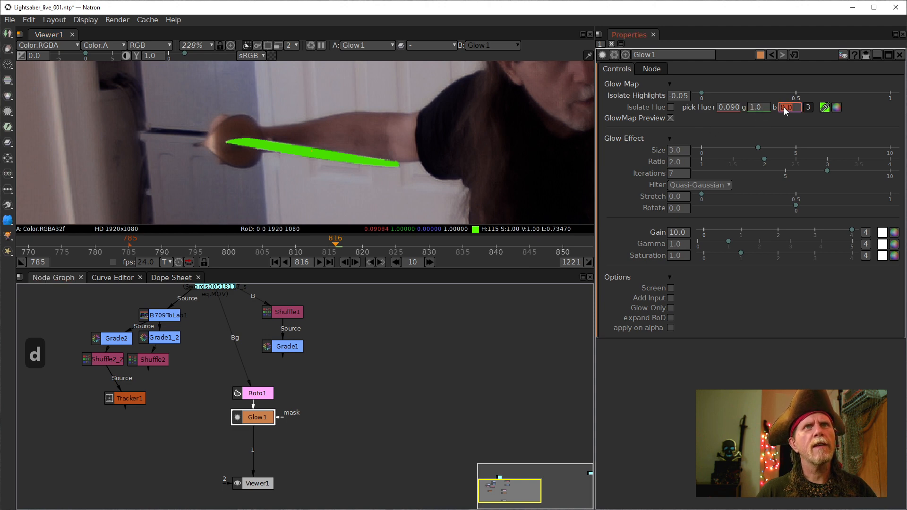
- Scroll Glow1's Isolate Highlights value to 0.65
left_click(674, 100)
scroll(674, 100, "up", 1)
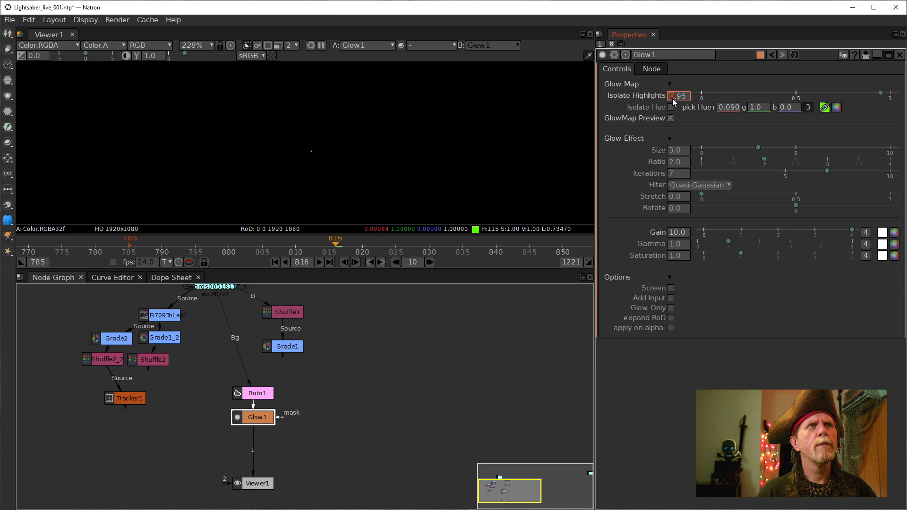
scroll(678, 98, "down", 4)
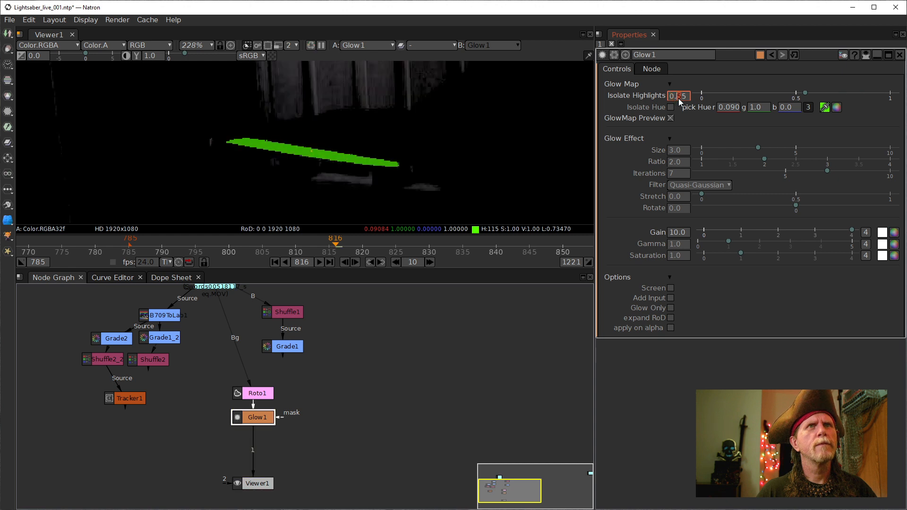
scroll(679, 99, "up", 1)
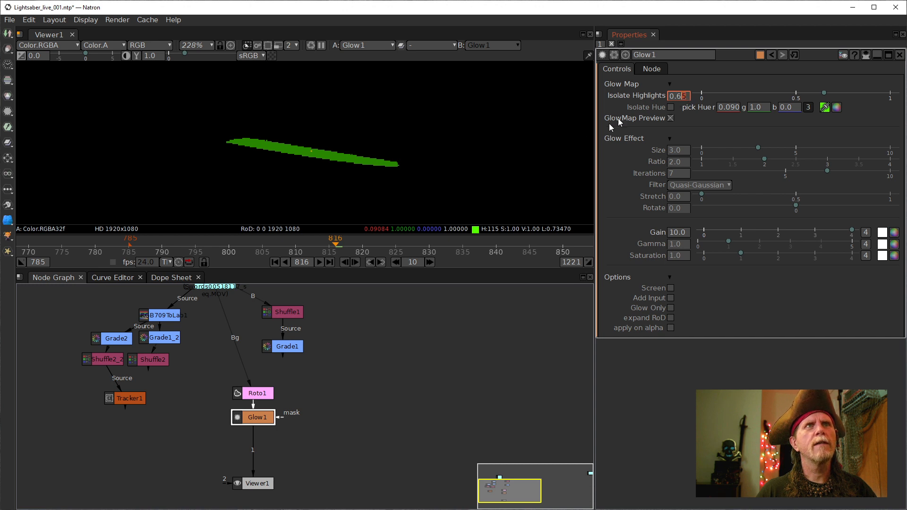
scroll(402, 145, "down", 9)
- Zoom the viewer to about 110% on the blade and scroll Glow1's Gain to 30.0
left_click_drag(489, 179, 446, 181)
scroll(377, 166, "up", 5)
left_click_drag(378, 163, 429, 182)
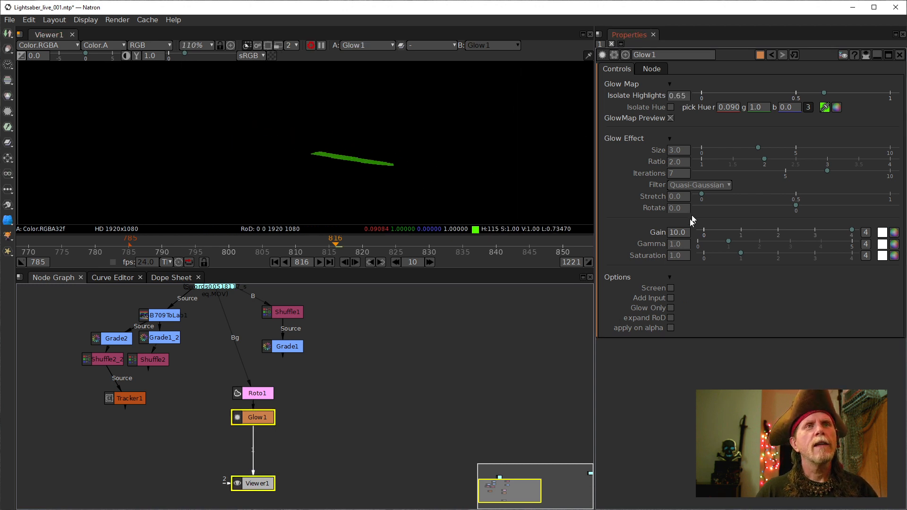
left_click(671, 245)
scroll(670, 237, "up", 4)
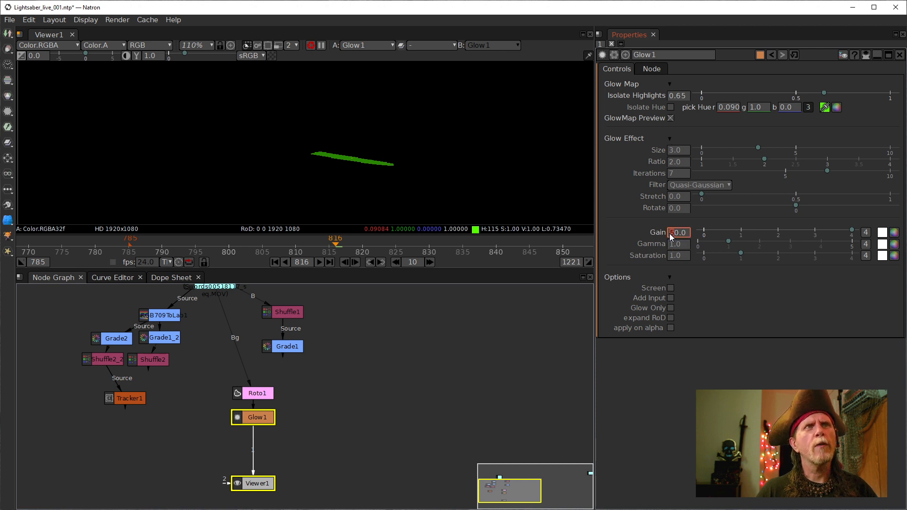
scroll(670, 237, "down", 2)
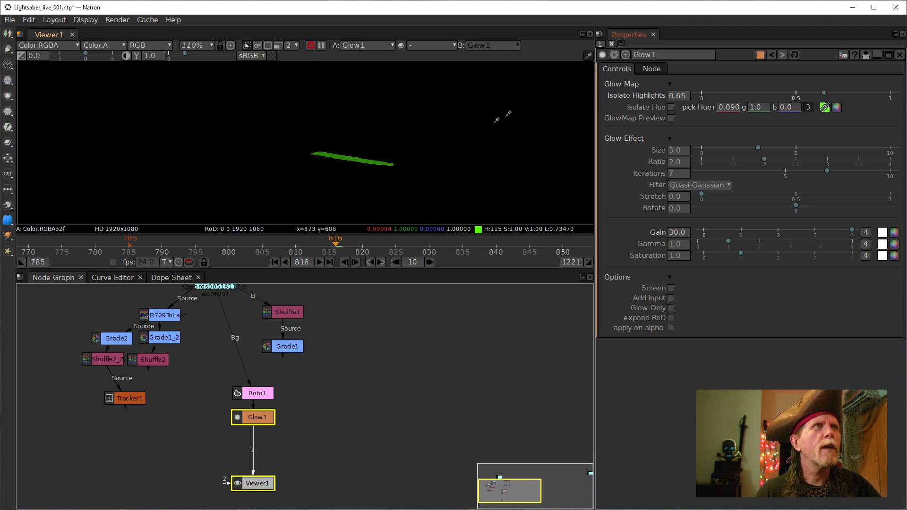
- Save the Lightsaber_live_001 project, accepting the 'Continue anyway?' warning, then save again with Ctrl+S
left_click(10, 19)
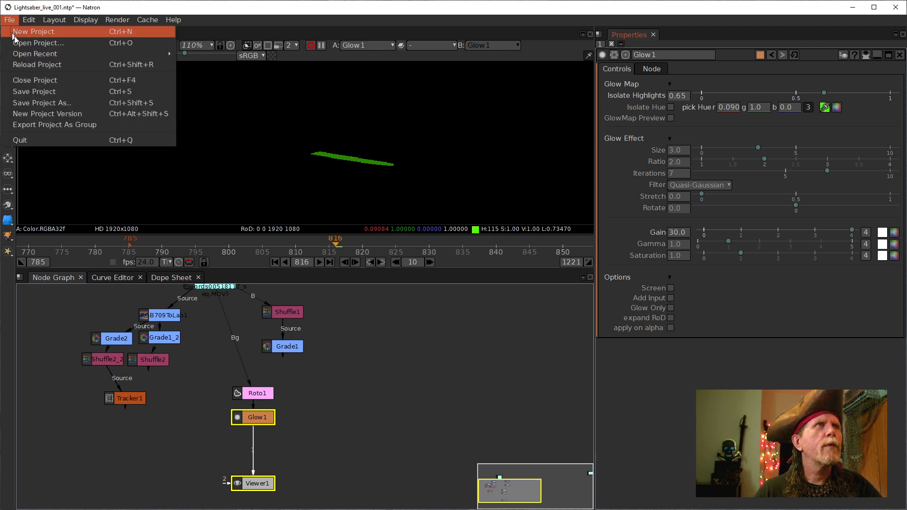
left_click(47, 93)
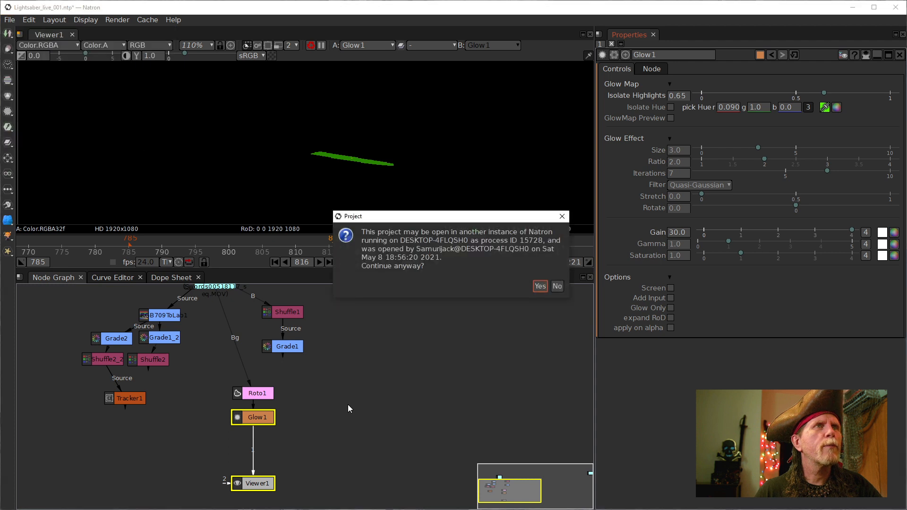
left_click(539, 286)
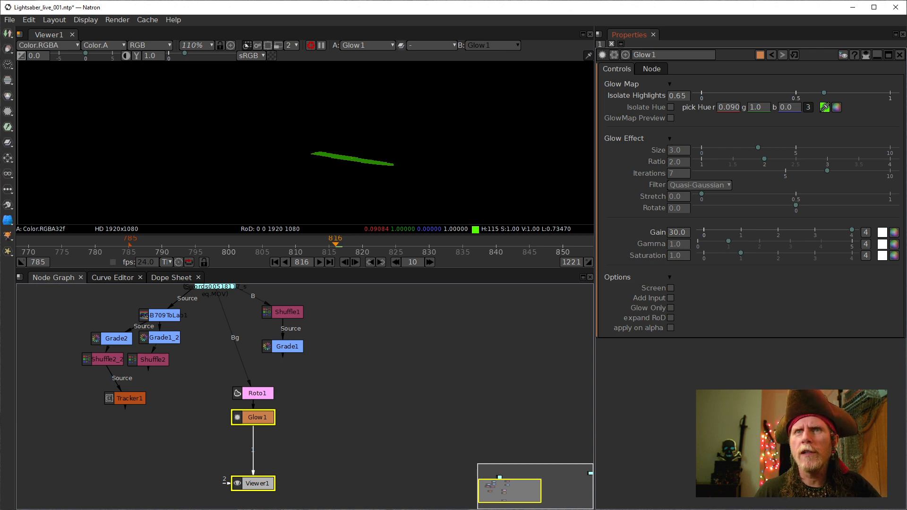
key("ctrl+s")
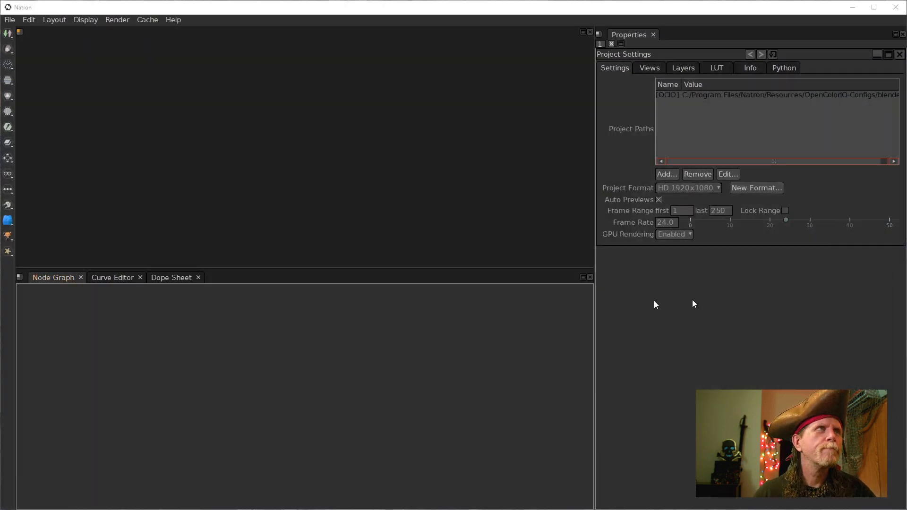
- Reopen Lightsaber_live_001.ntp from the recent projects list
left_click(8, 20)
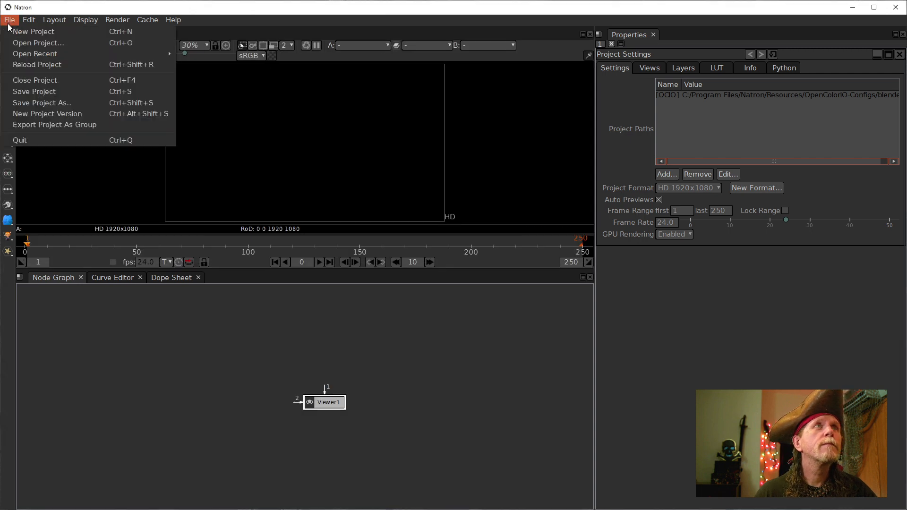
mouse_move(31, 55)
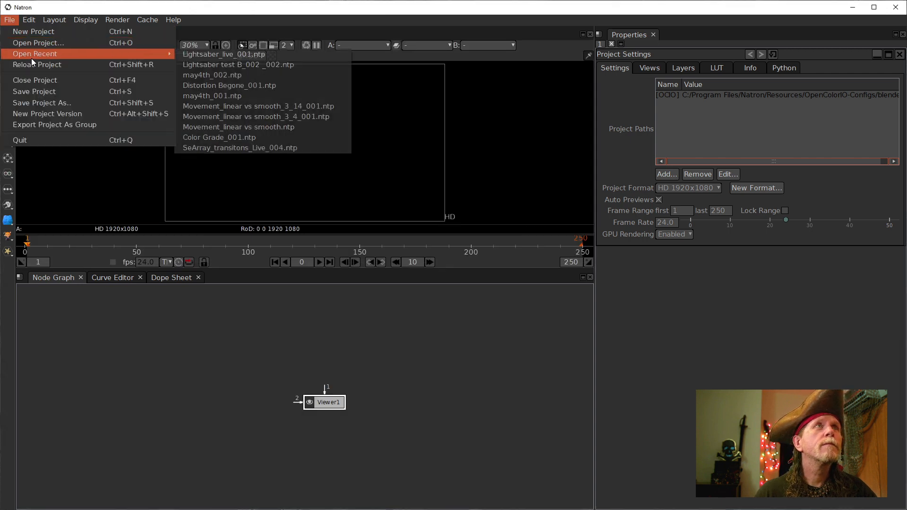
left_click(208, 57)
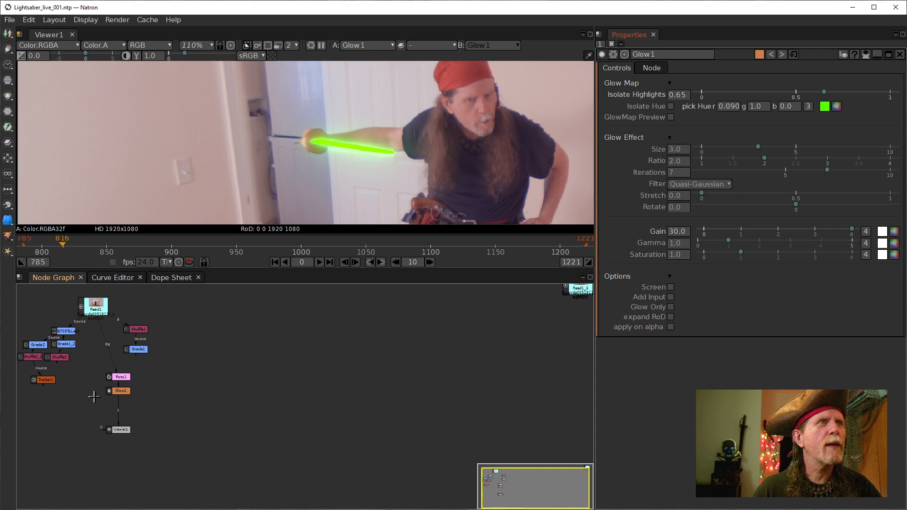
- Compare Glow1's Screen, Add Input and Glow Only options by toggling them on and off
left_click(127, 390)
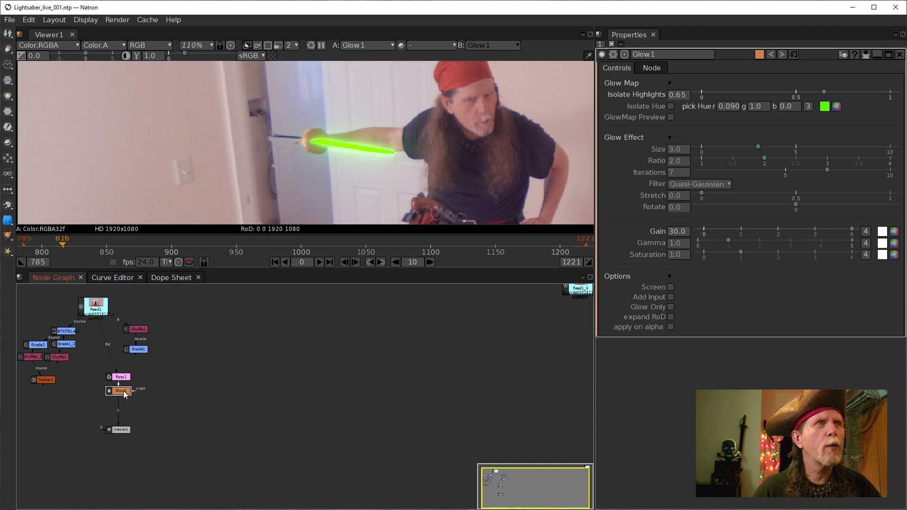
left_click(670, 287)
left_click(670, 297)
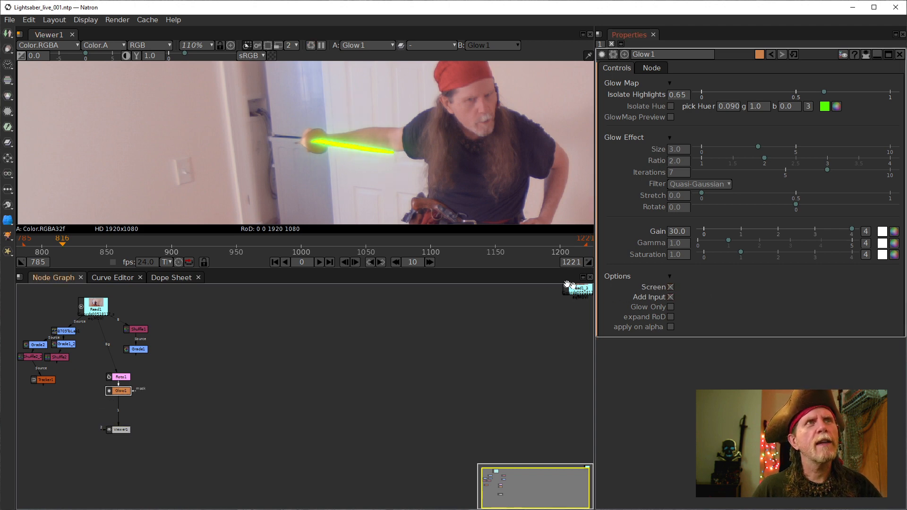
left_click(669, 298)
left_click(670, 298)
left_click(671, 287)
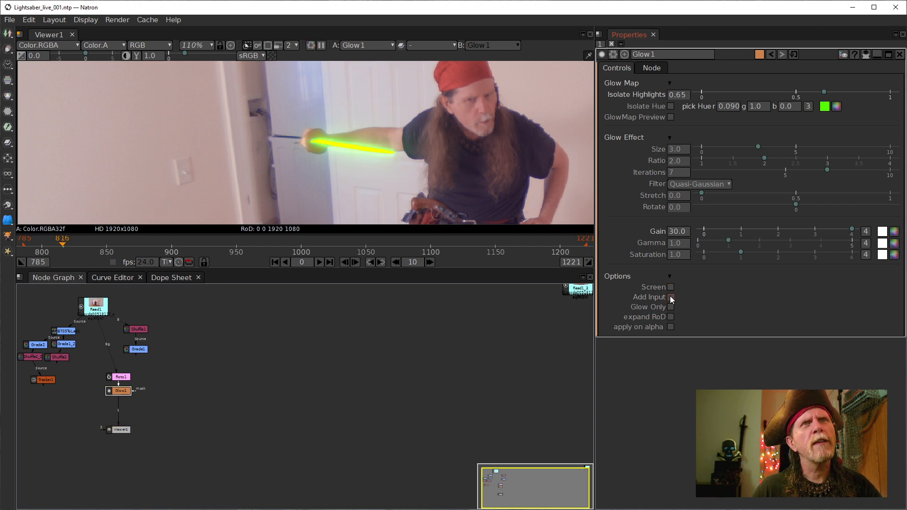
left_click(671, 307)
left_click(671, 307)
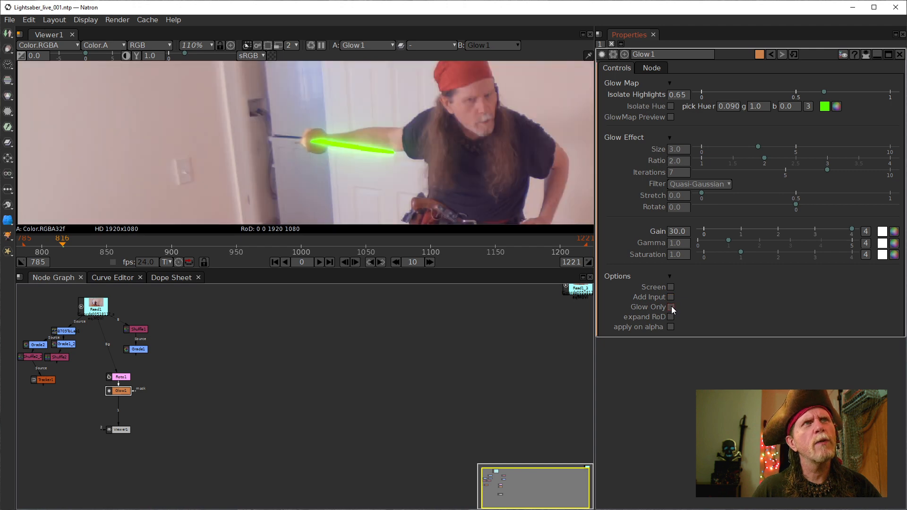
- Settle Glow1 on Screen blending checked, with Add Input and Glow Only unchecked
left_click(670, 287)
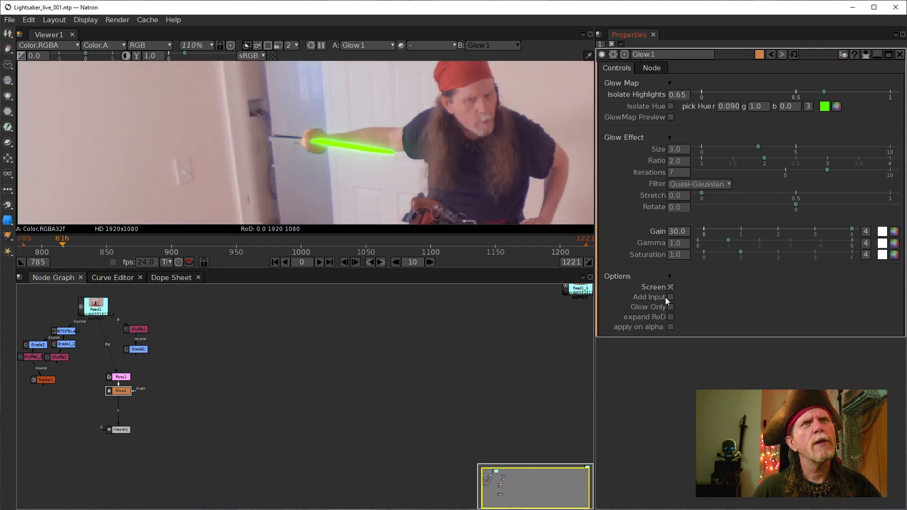
left_click(670, 287)
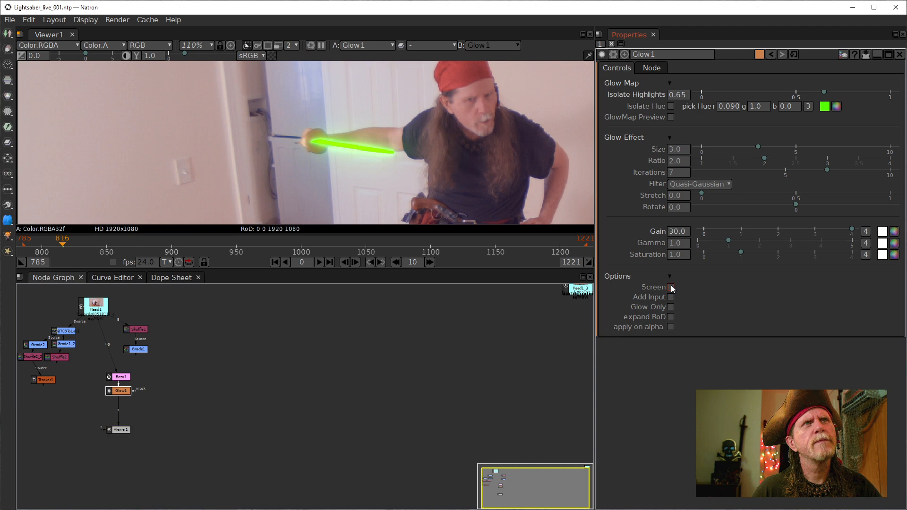
left_click(670, 286)
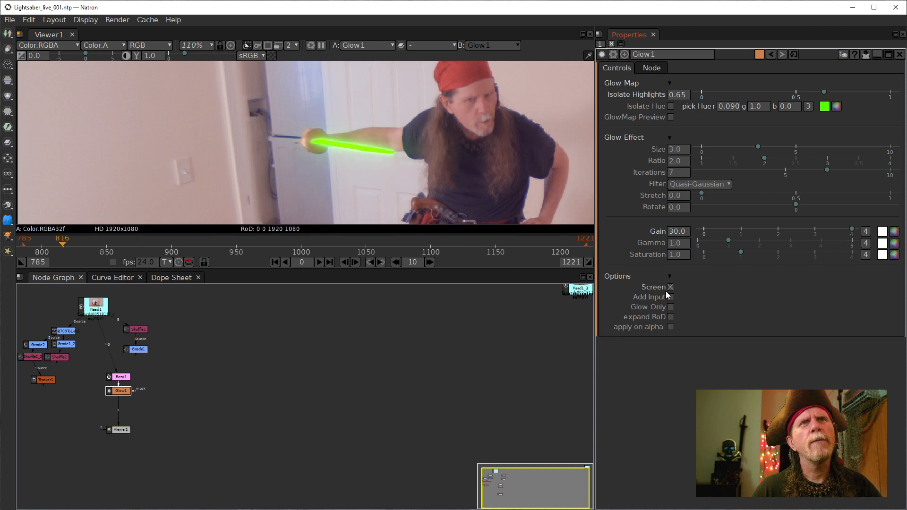
left_click(670, 287)
left_click(669, 287)
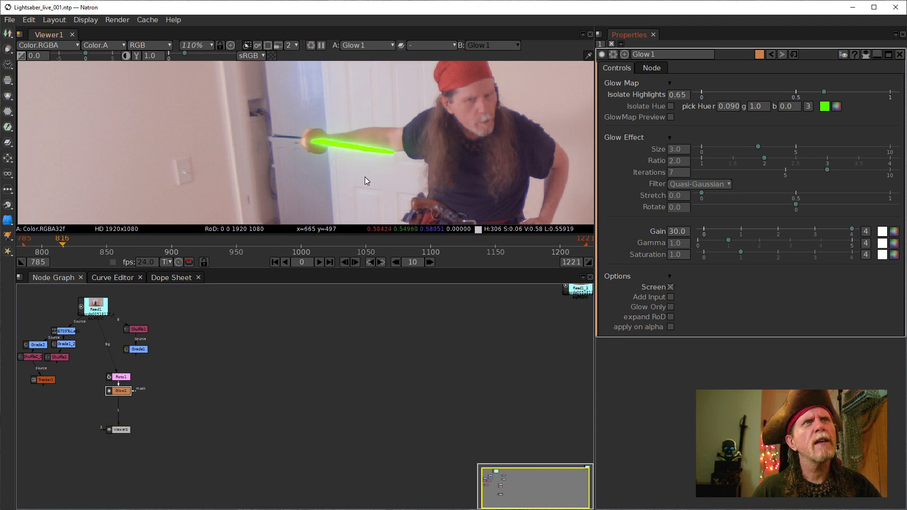
scroll(322, 165, "up", 5)
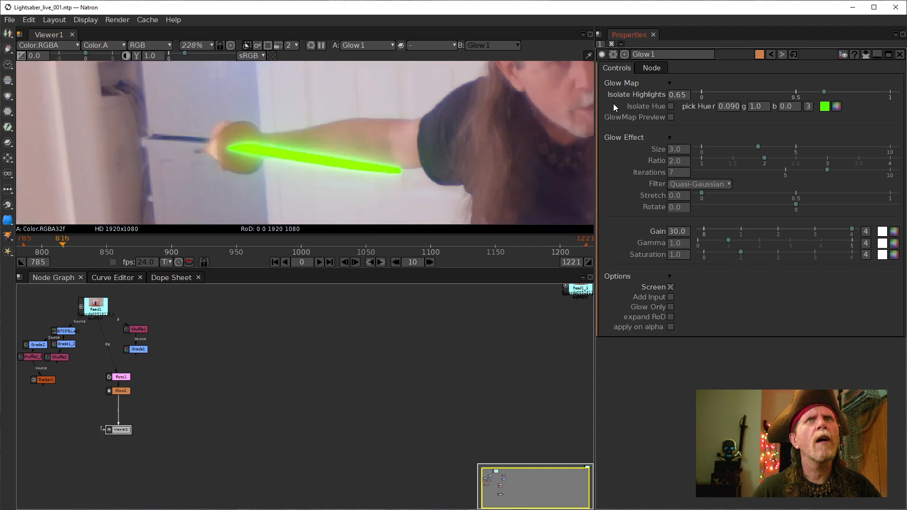
left_click(675, 232)
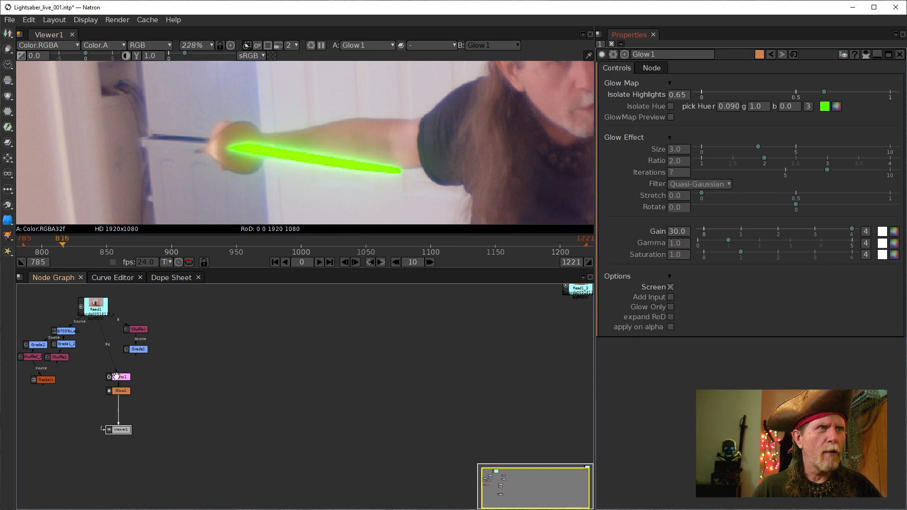
left_click(120, 377)
- Open Roto1's properties and clear the blade's old red colour value
double_click(122, 377)
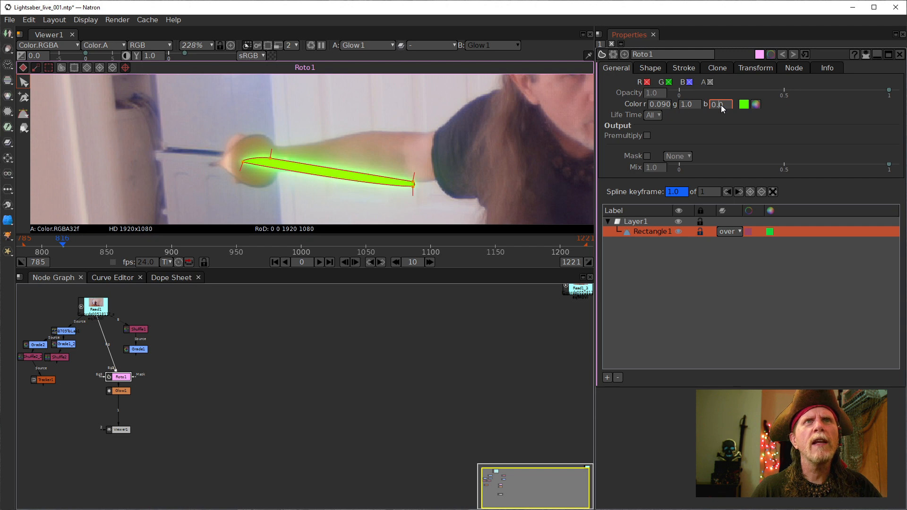
scroll(721, 105, "up", 1)
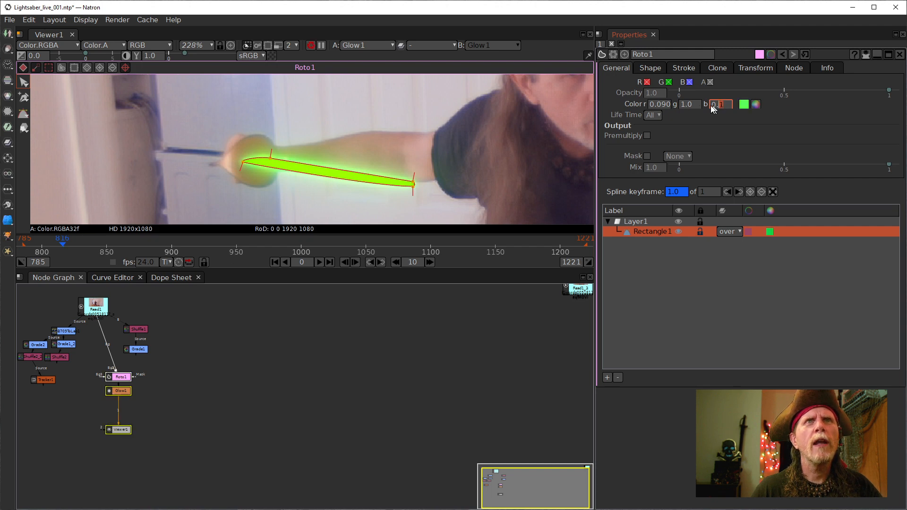
scroll(659, 106, "up", 1)
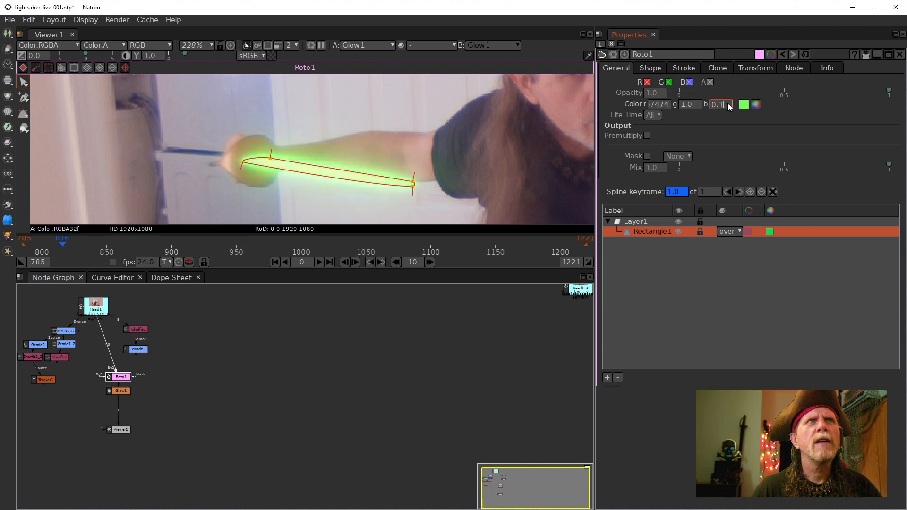
scroll(726, 103, "down", 1)
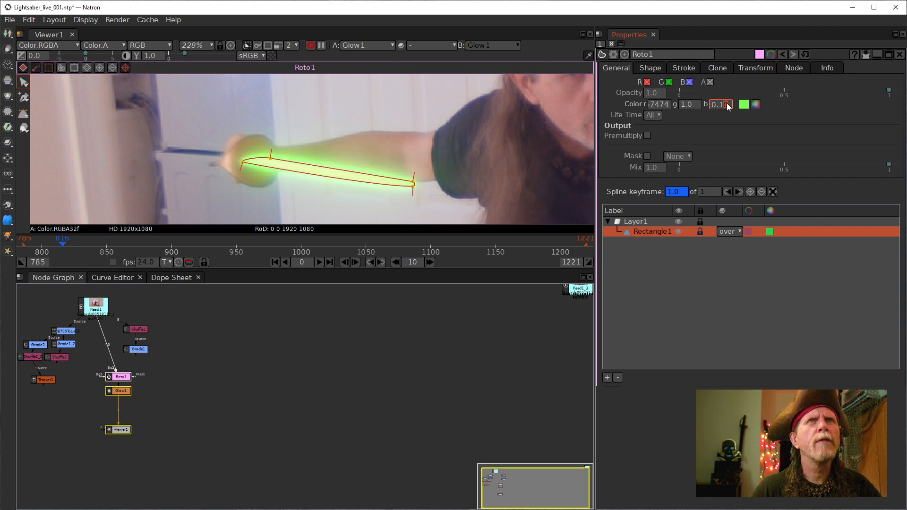
double_click(656, 105)
double_click(653, 106)
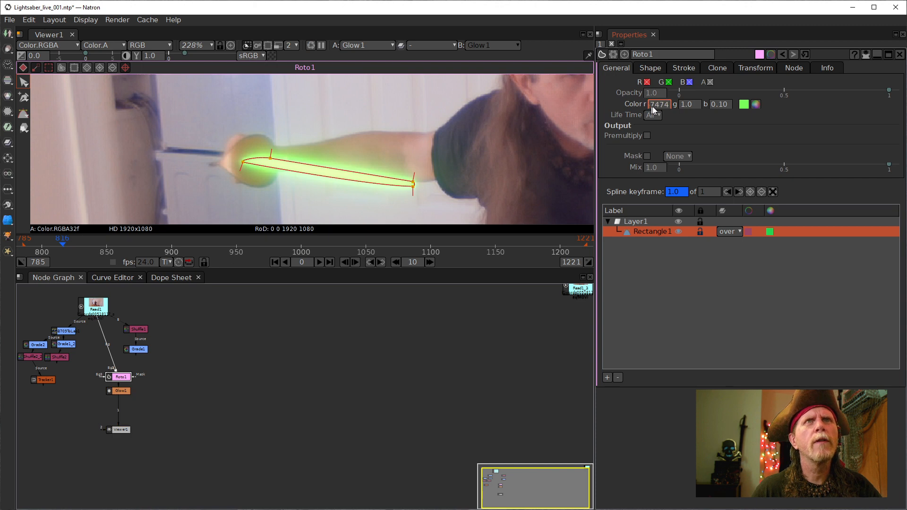
key("Delete")
key("Delete")
key("Delete")
key("Delete")
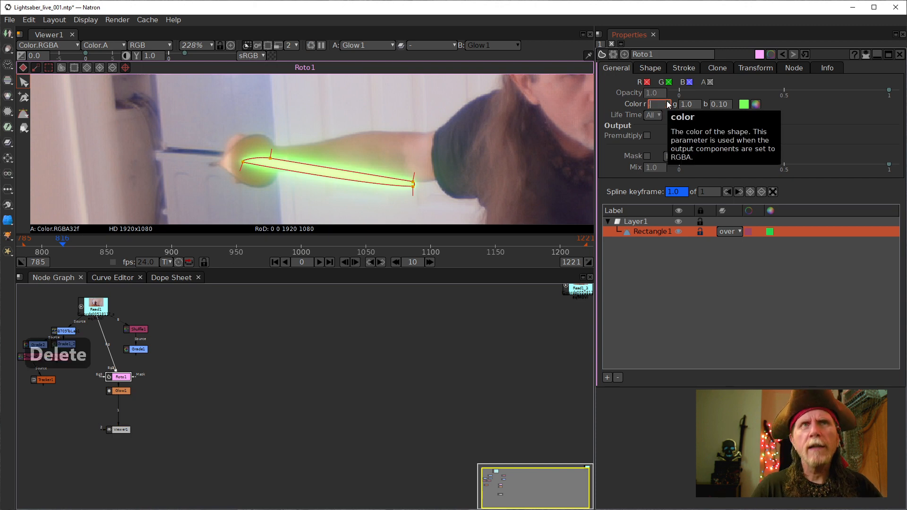
- Enter .1 as the blade's colour value
type("1")
key("Delete")
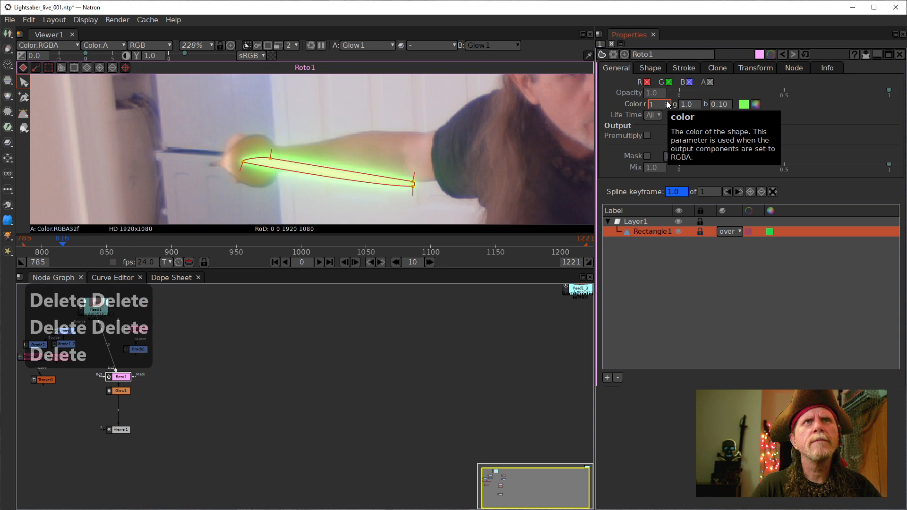
key("Left")
key("Left")
key("Left")
key("Left")
key("Left")
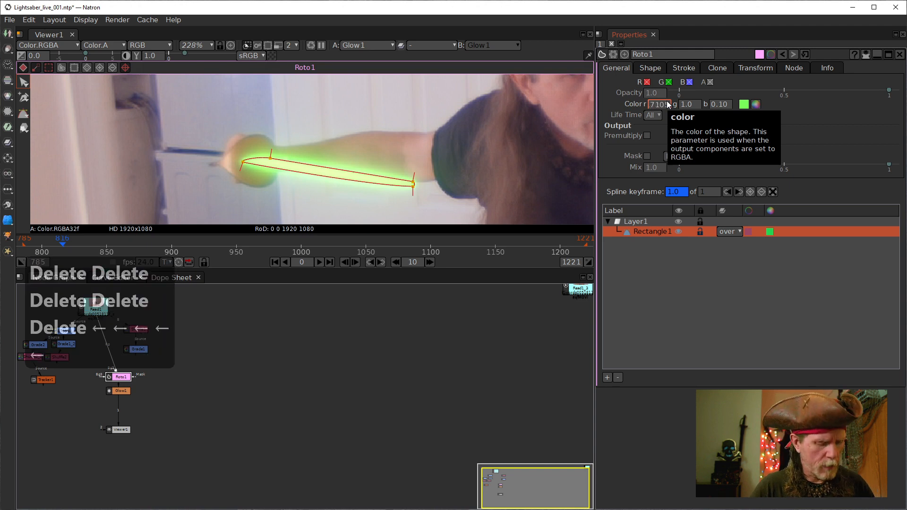
key("ctrl+a")
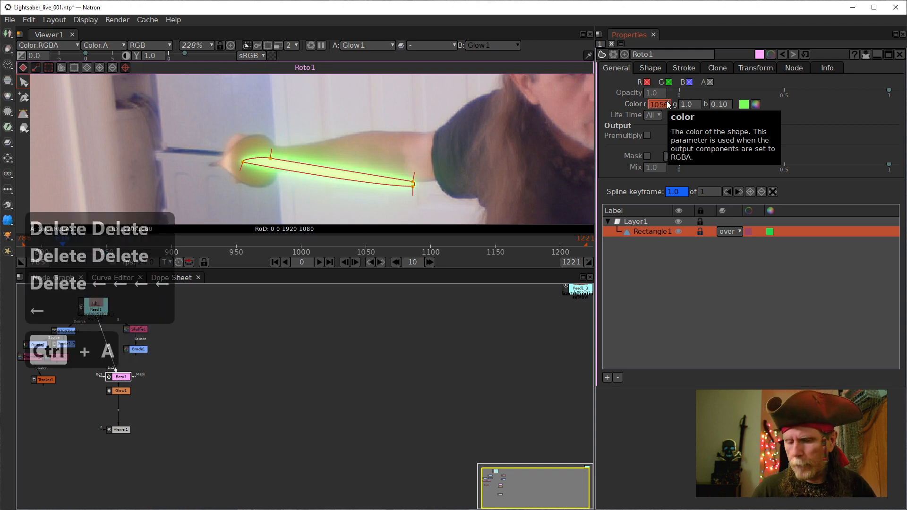
key("Delete")
type(".1")
key("Return")
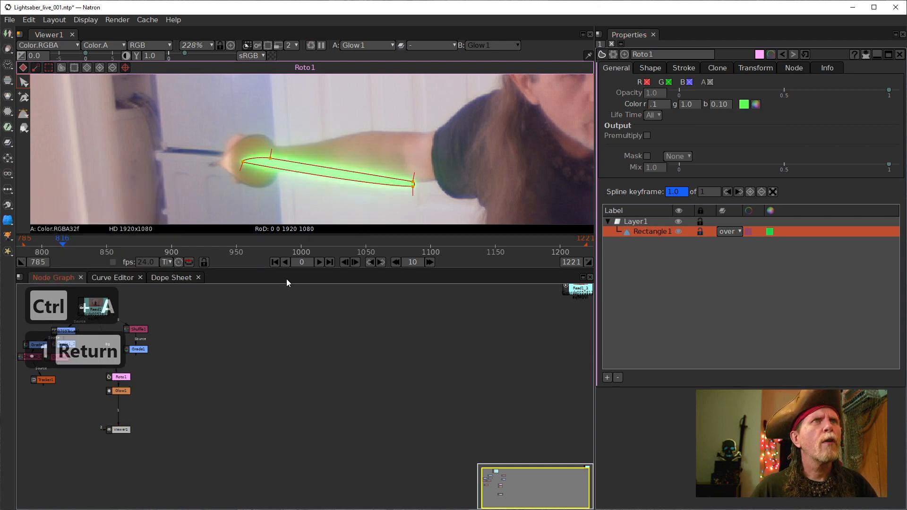
- Raise the blade's red amount to 0.2 and reopen the Glow1 settings
left_click(653, 103)
scroll(652, 103, "up", 1)
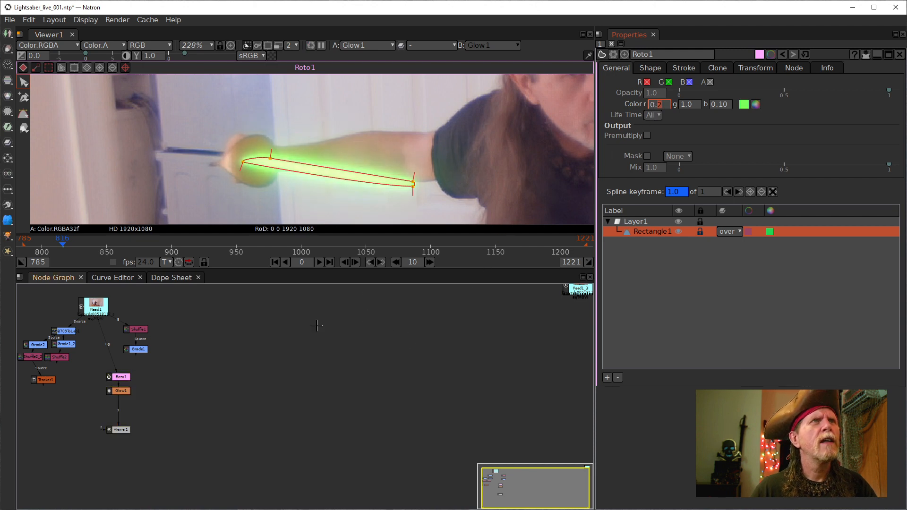
left_click(313, 327)
left_click(644, 96)
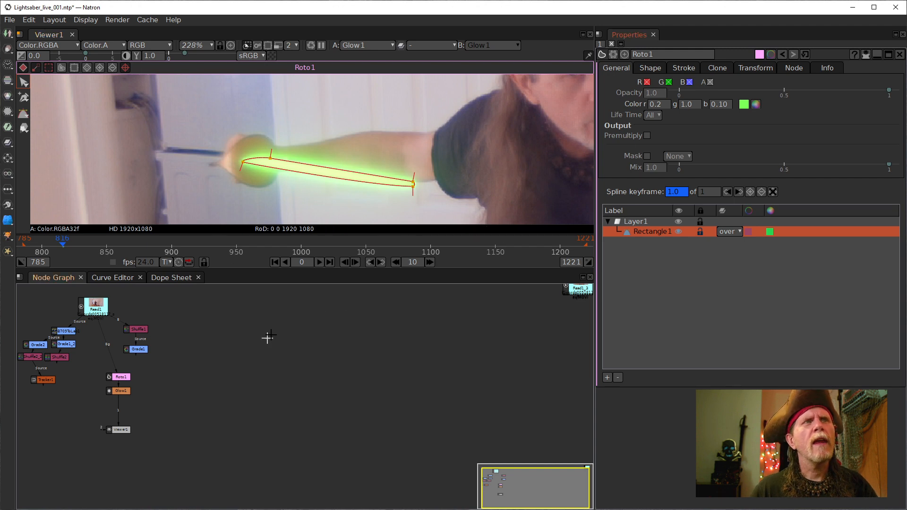
double_click(117, 390)
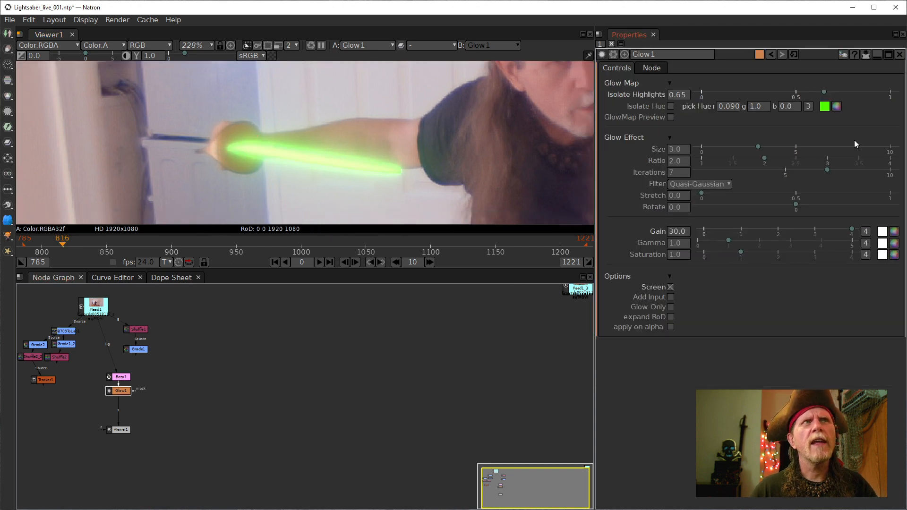
- Step Glow1's Gain to 50 and turn on Screen blending
left_click(673, 232)
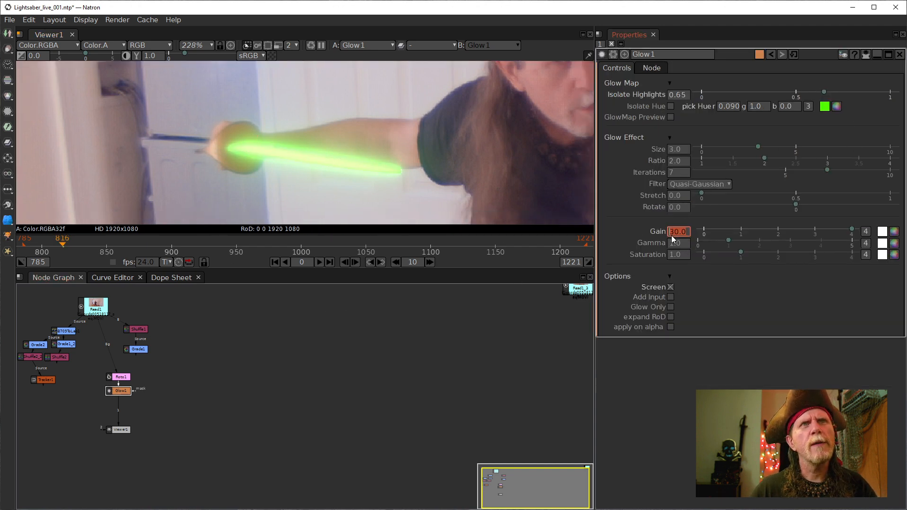
key("Up")
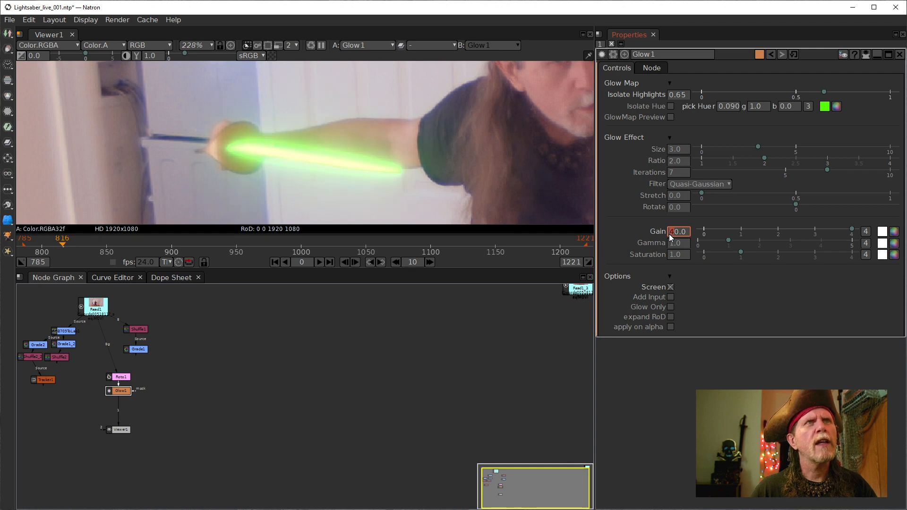
key("Up")
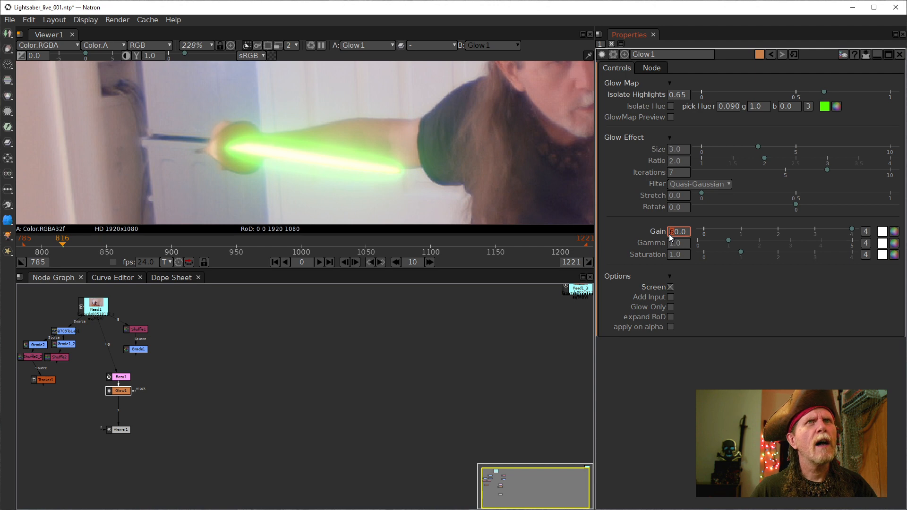
key("Down")
key("Down")
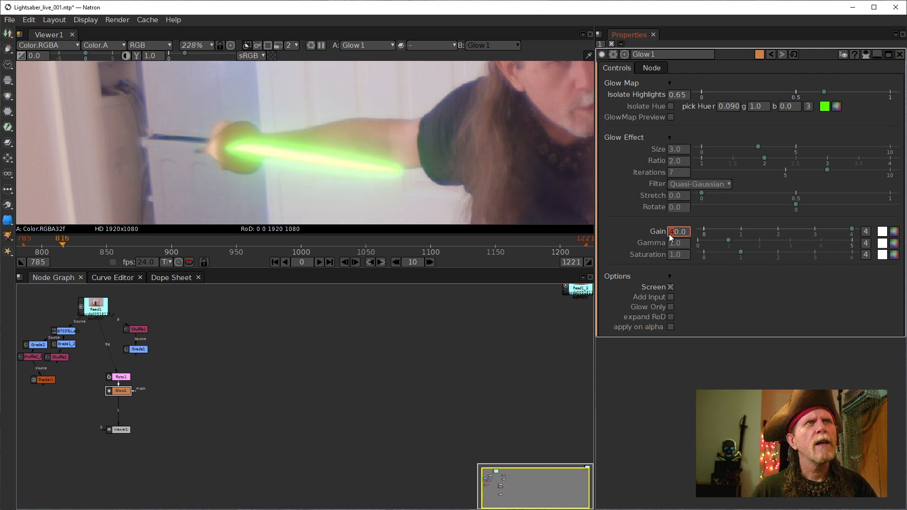
key("Up")
key("Up")
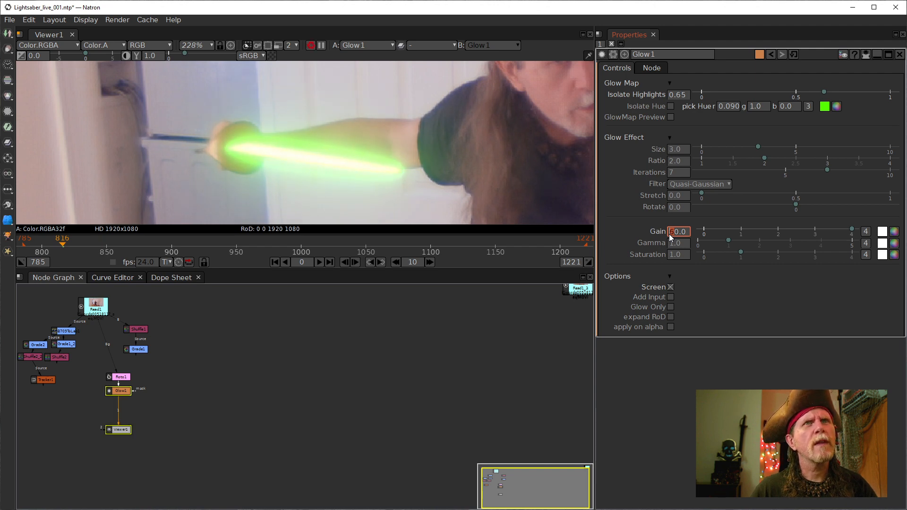
key("Down")
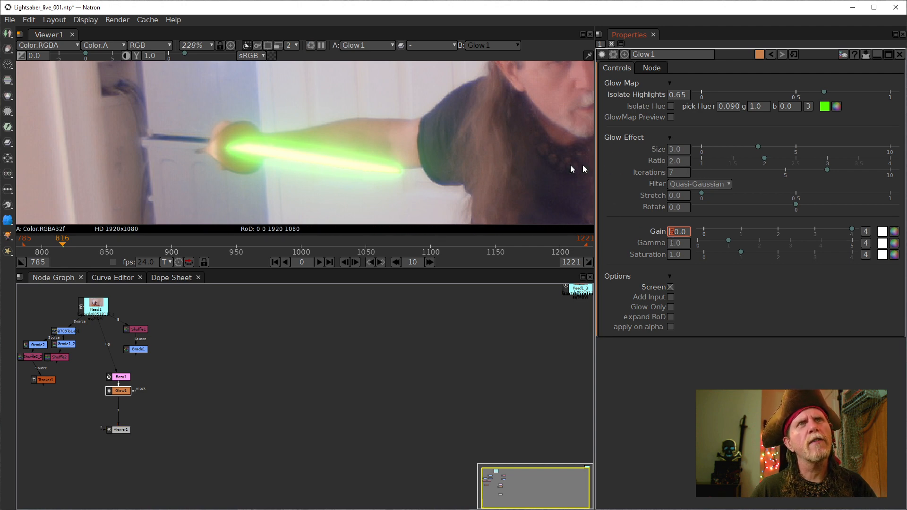
left_click(670, 287)
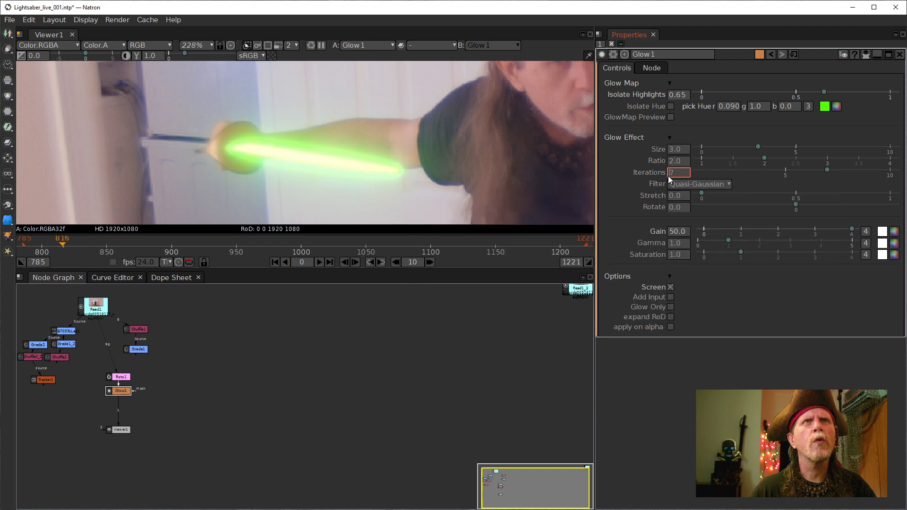
- Lower Glow1's Iterations to 4 after comparing it with 3
key("Down")
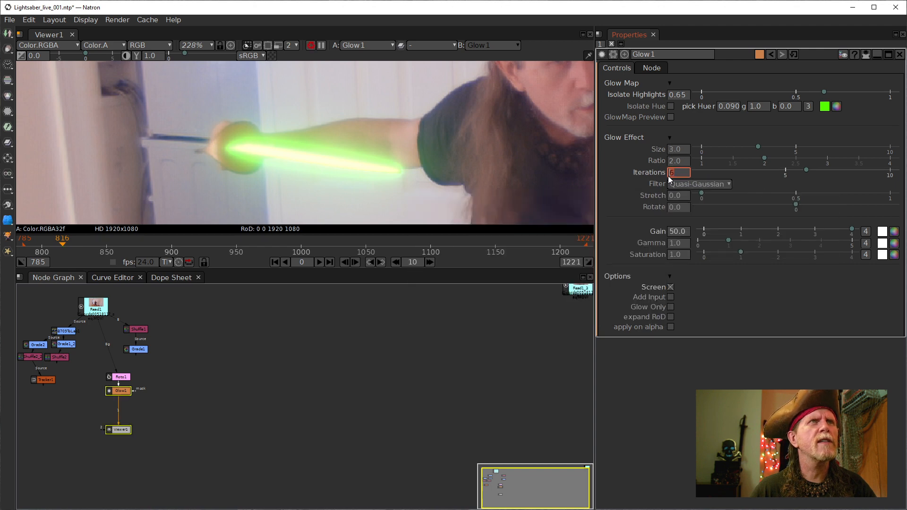
key("Down")
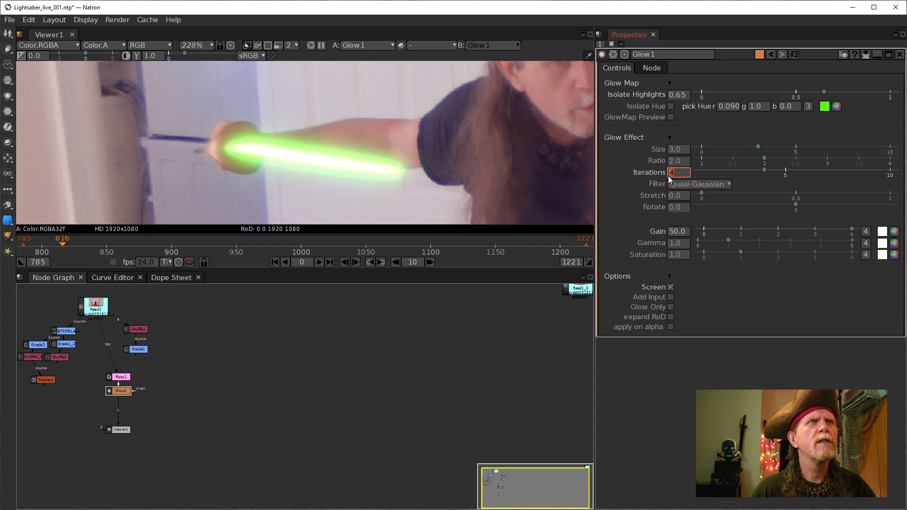
key("Down")
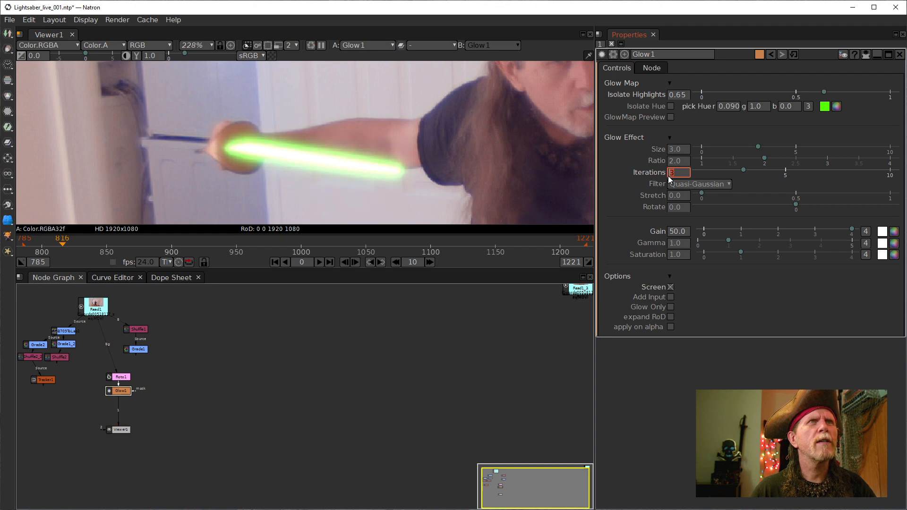
key("Up")
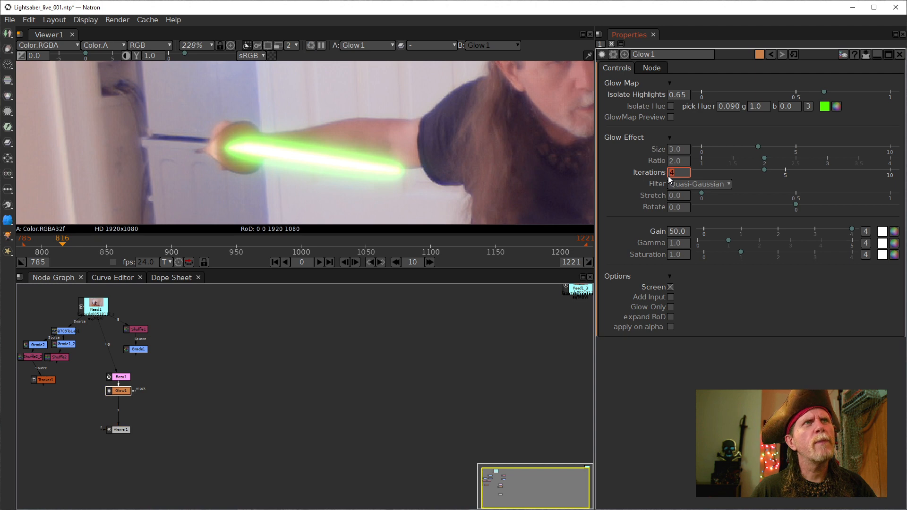
key("Down")
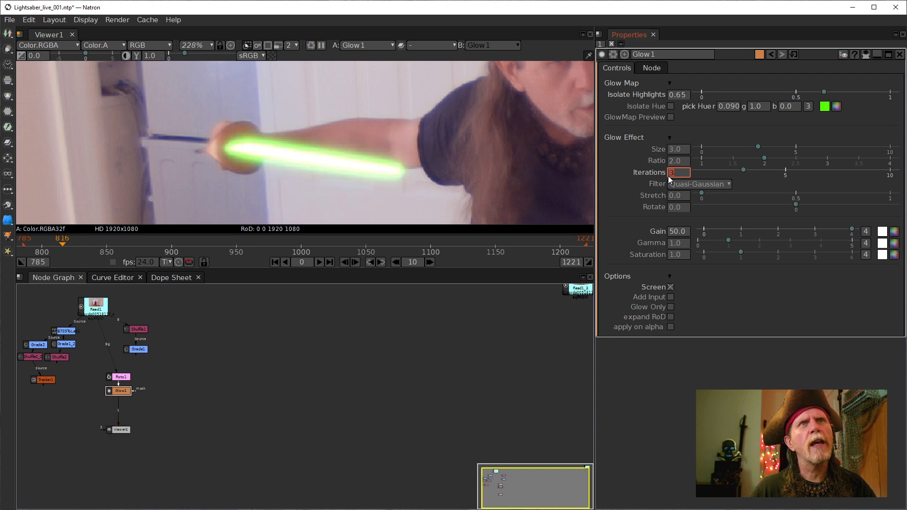
key("Up")
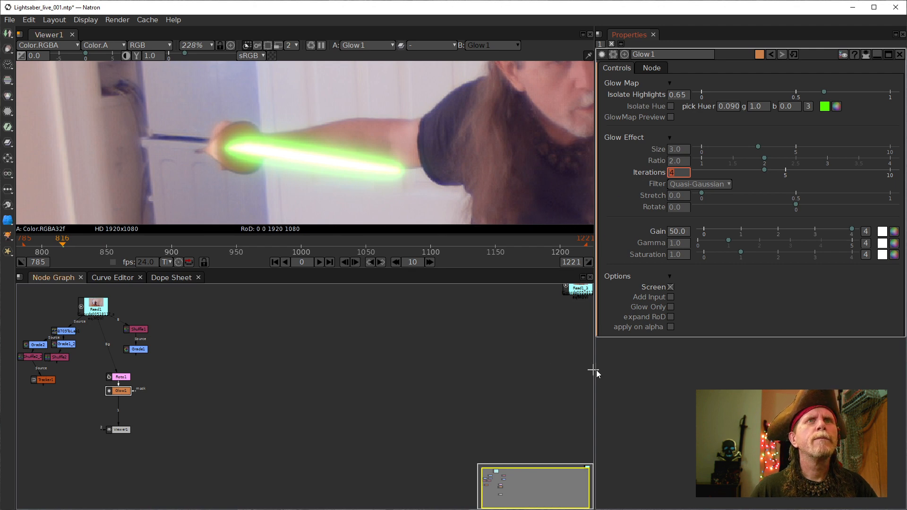
- Compare the glow with and without Screen blending, leaving it off
left_click(670, 287)
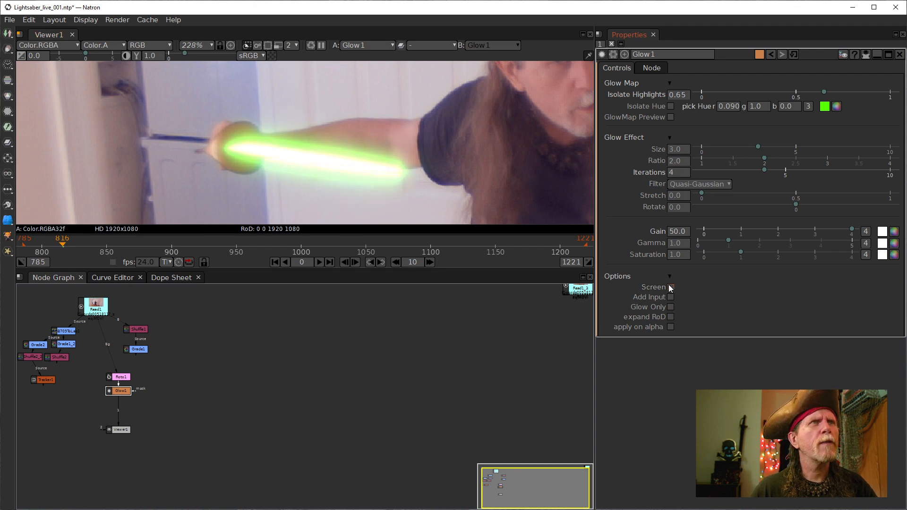
left_click(668, 285)
left_click(668, 286)
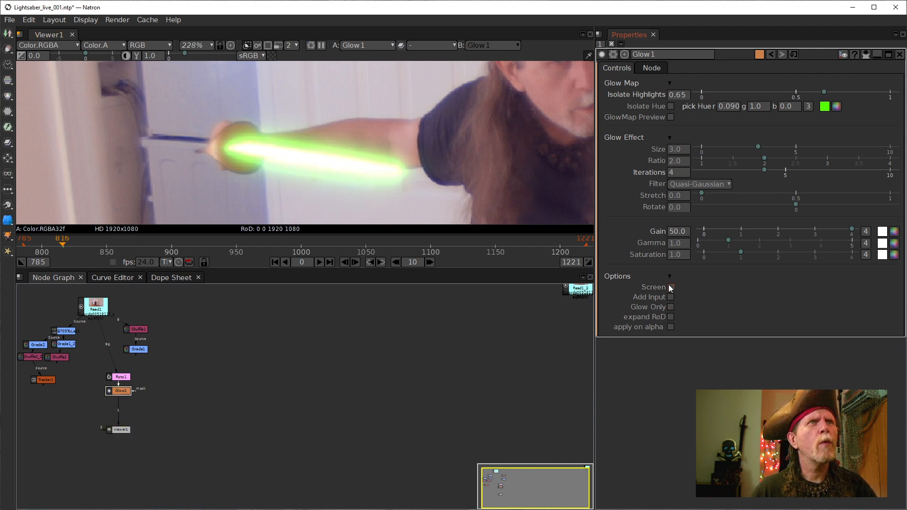
left_click(668, 286)
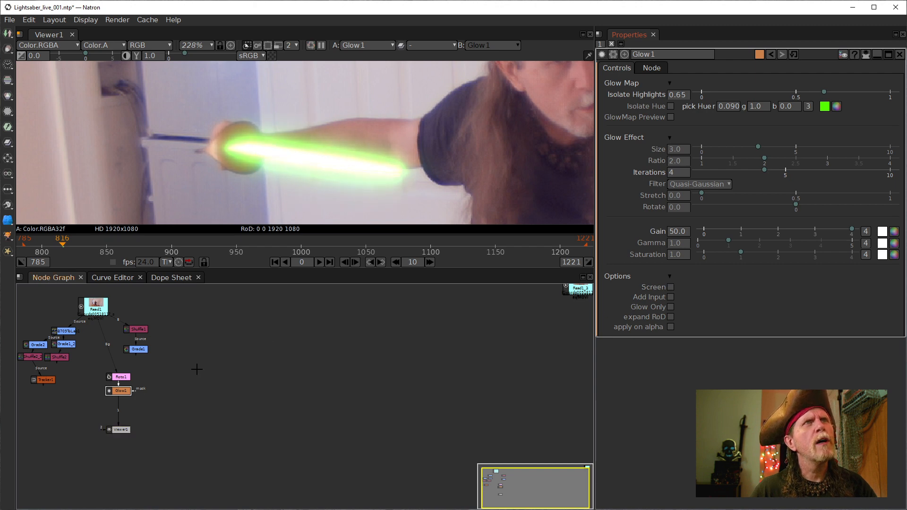
scroll(318, 172, "down", 6)
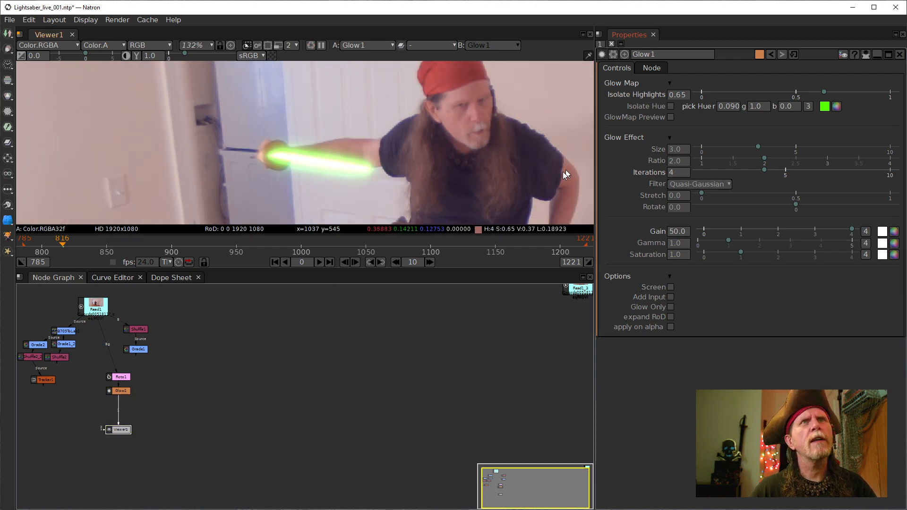
scroll(354, 147, "up", 4)
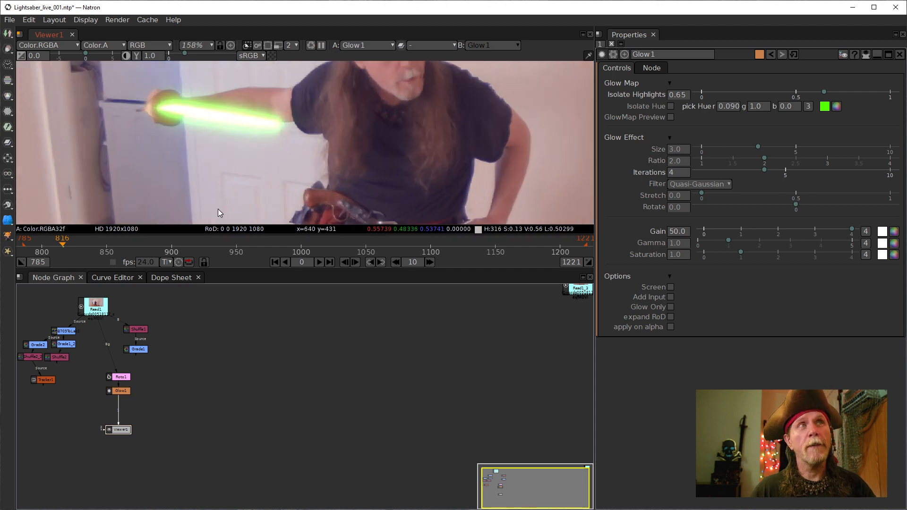
- Enter 3 in a Glow1 value field and bring the whole node tree into view
left_click(119, 391)
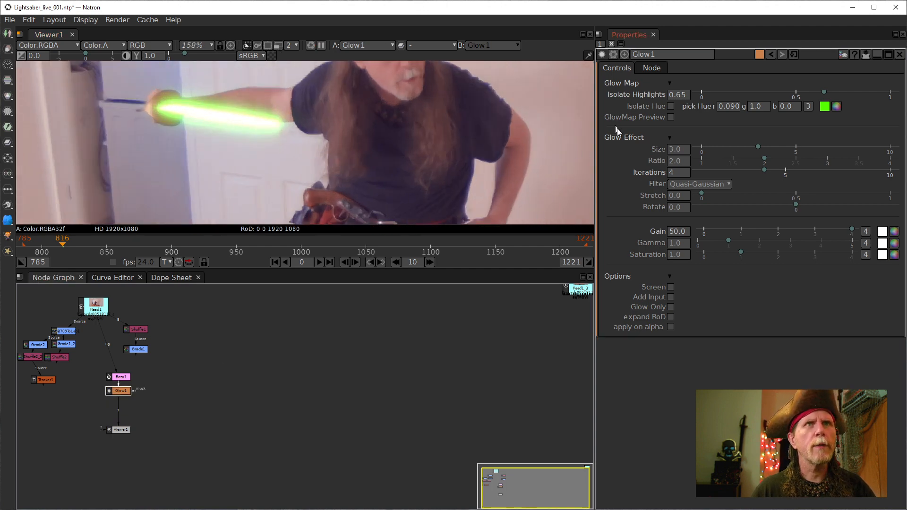
left_click(670, 173)
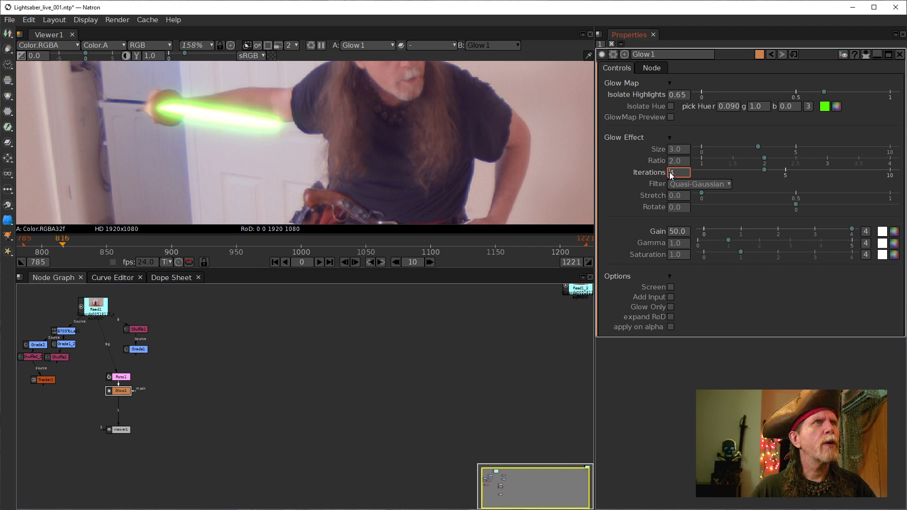
type("3")
key("Return")
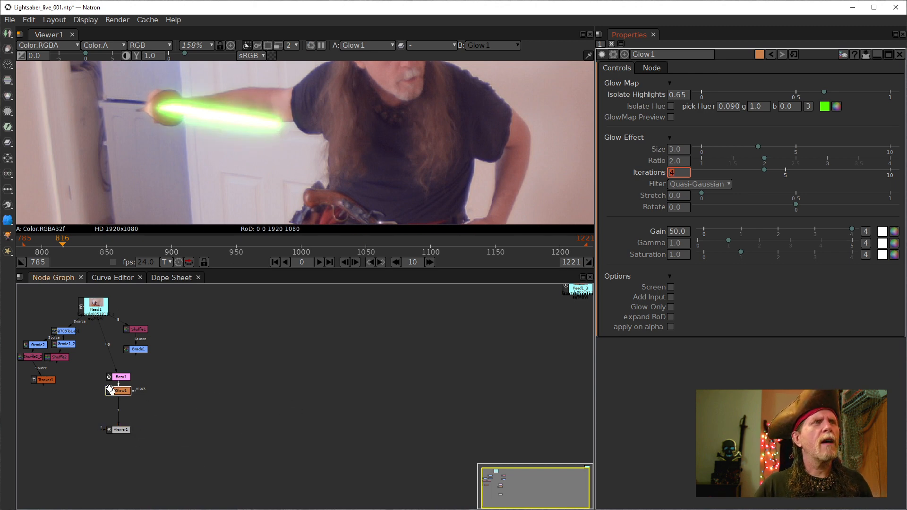
left_click(110, 389)
left_click_drag(125, 372, 320, 372)
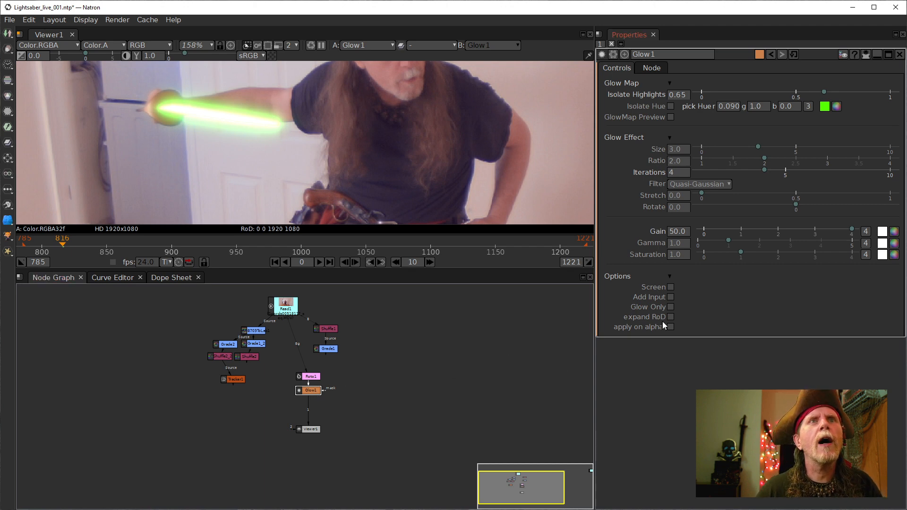
- Turn on Glow Only and rewire the chain as Roto1 → Glow1 → Tracker1 → Viewer1
left_click(670, 307)
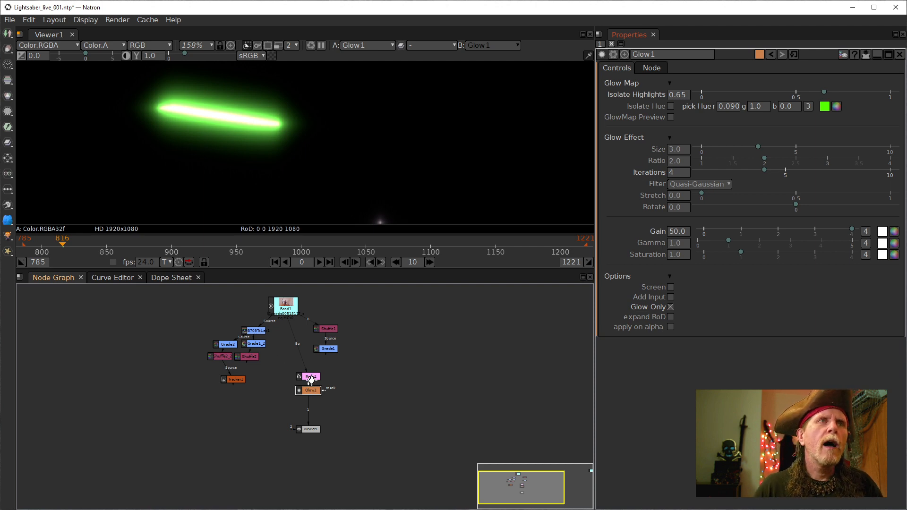
left_click_drag(311, 376, 330, 380)
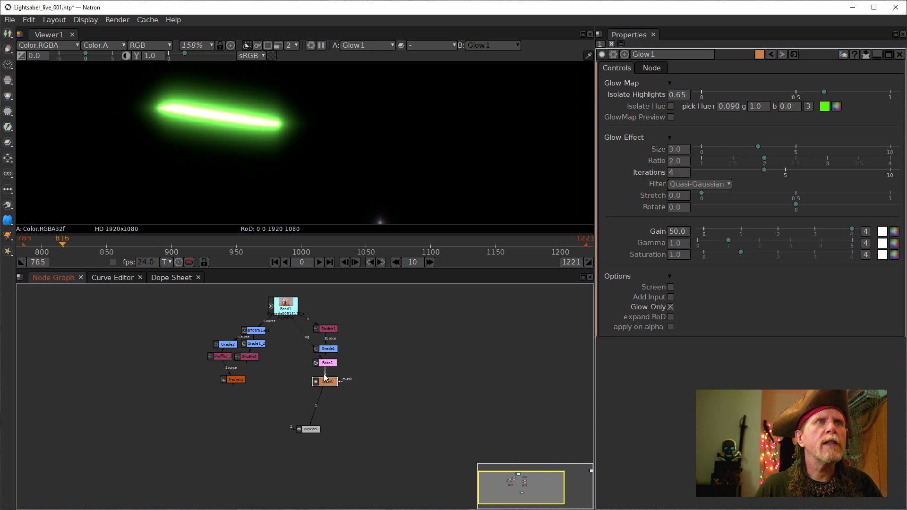
left_click_drag(230, 380, 250, 390)
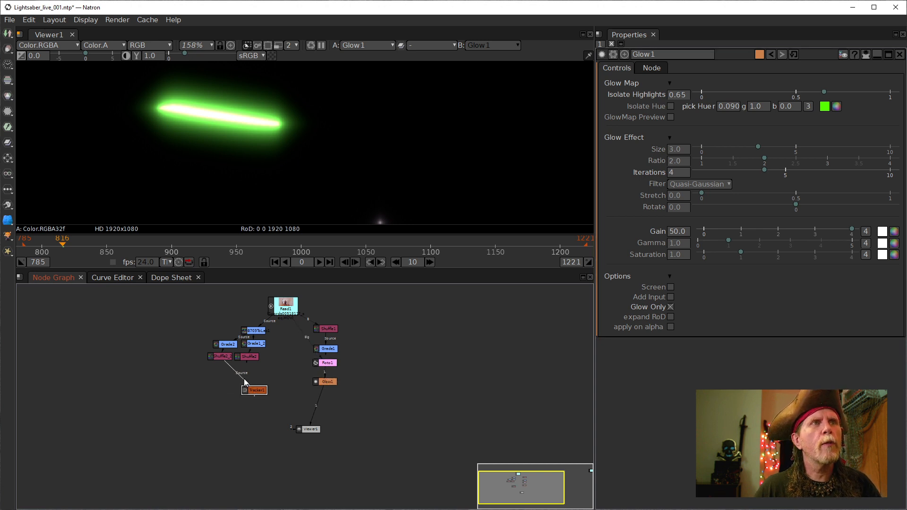
left_click_drag(247, 391, 297, 404)
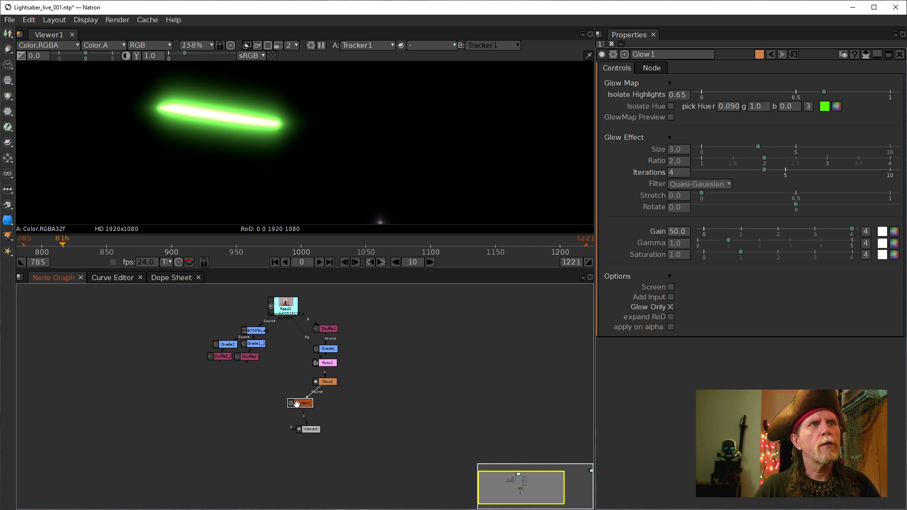
- Set Tracker1's Motion Type to Match-Move and compute the transform
double_click(296, 403)
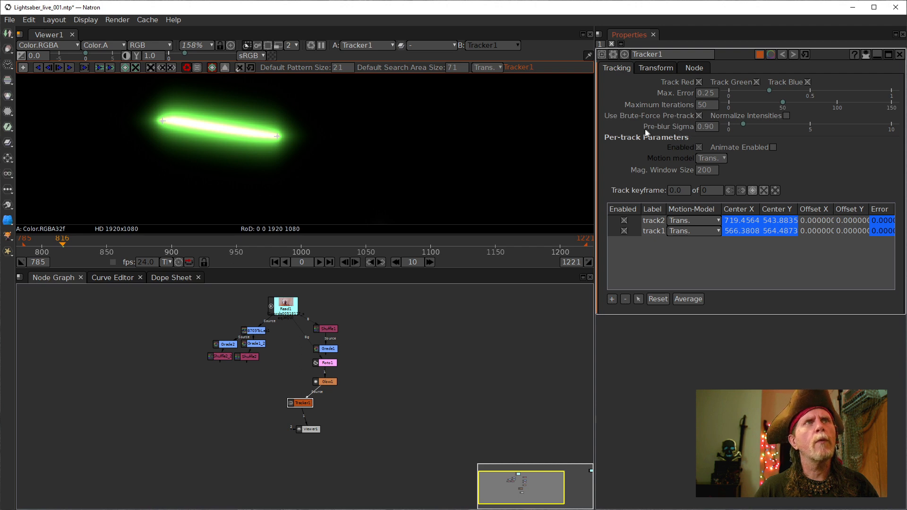
left_click(663, 69)
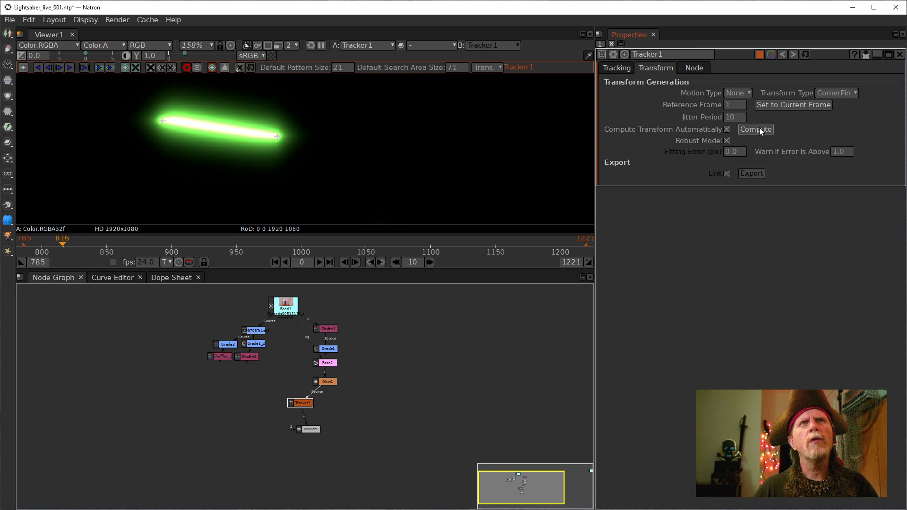
left_click(740, 91)
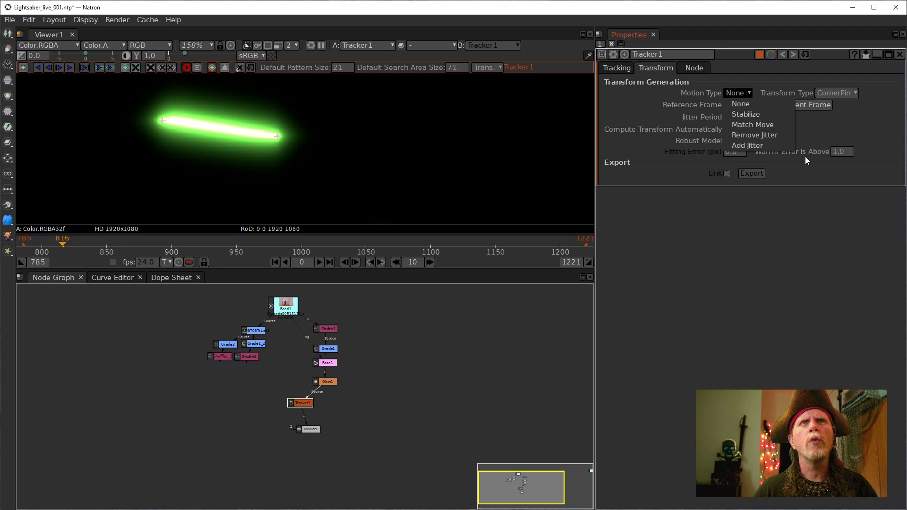
left_click(761, 126)
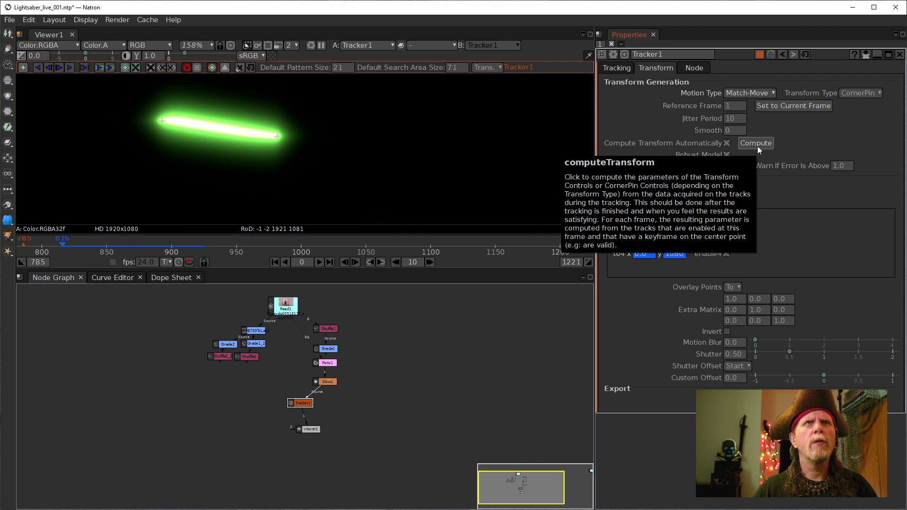
left_click(756, 143)
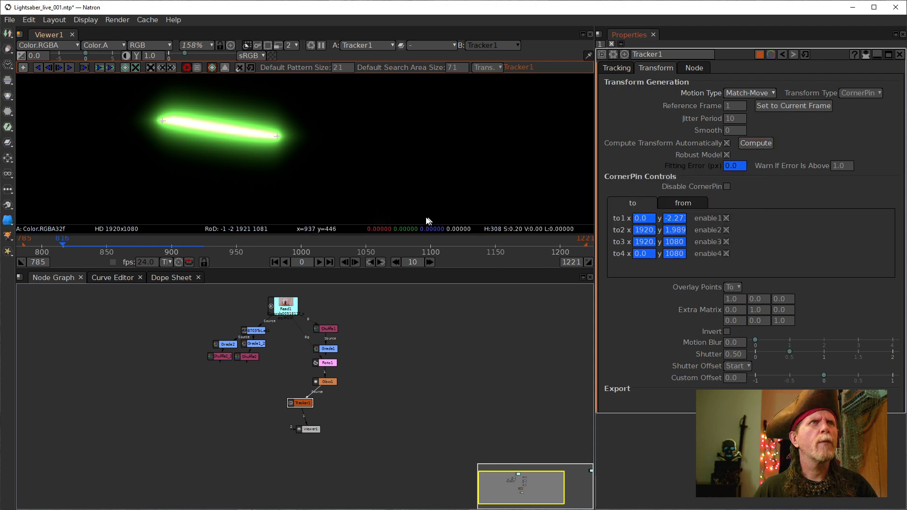
- Advance to frame 823 to check the tracking and move Viewer1 aside
left_click(71, 245)
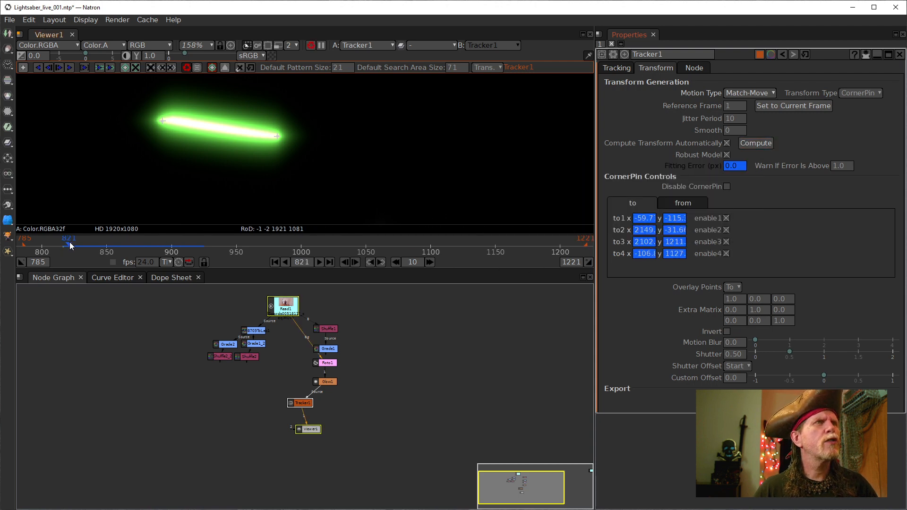
left_click(72, 245)
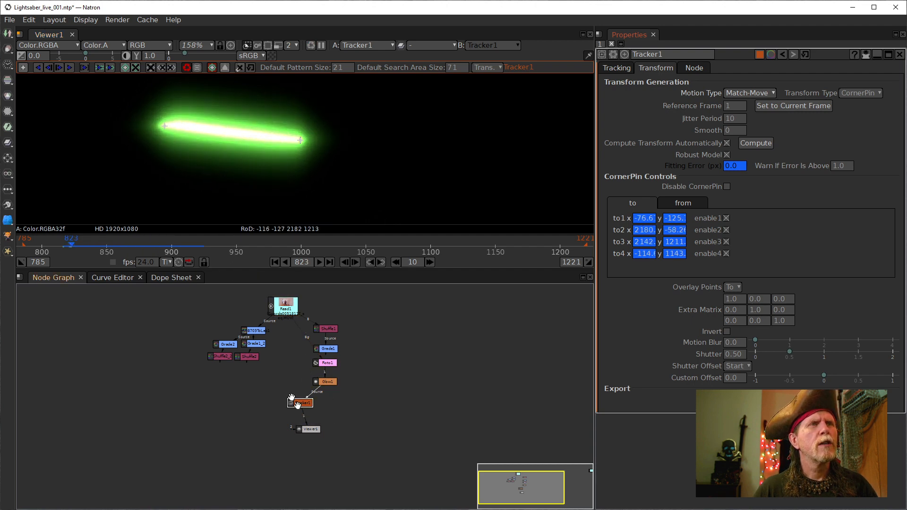
left_click_drag(309, 429, 248, 442)
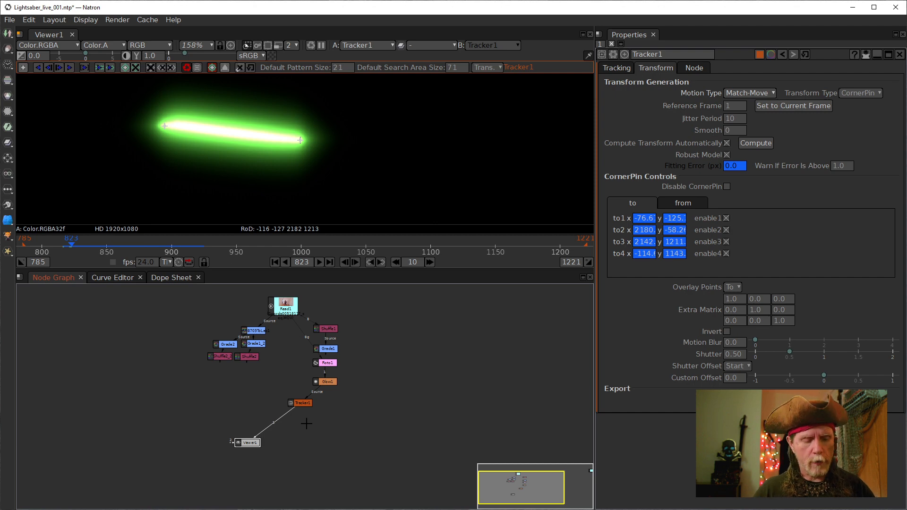
- Add a Merge1 node with Read1 in B and Tracker1 in A, dismissing the frame-rate warning
key("m")
left_click_drag(282, 424, 246, 402)
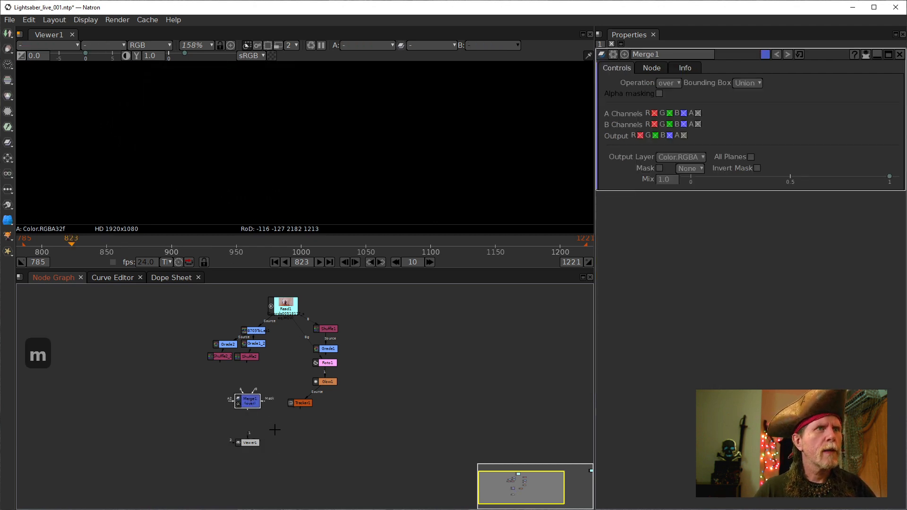
scroll(256, 410, "up", 5)
scroll(256, 411, "down", 6)
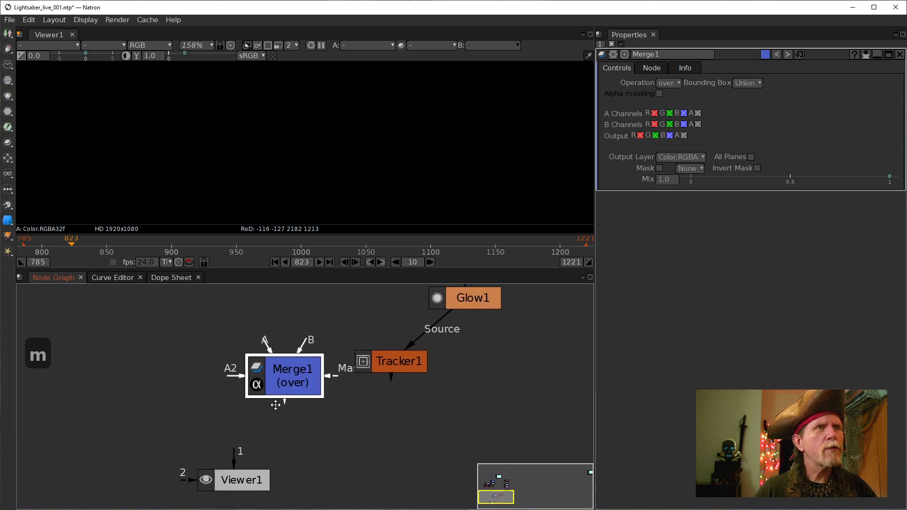
left_click_drag(276, 404, 235, 405)
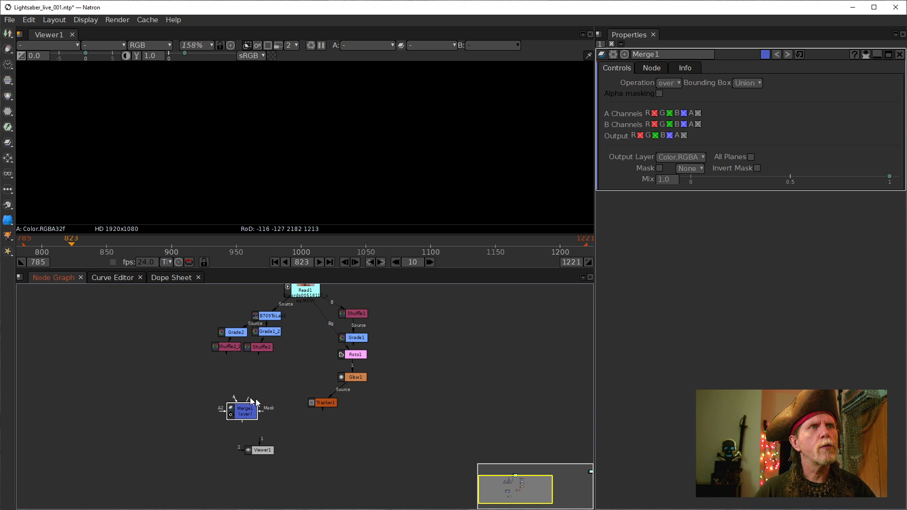
left_click_drag(251, 397, 306, 291)
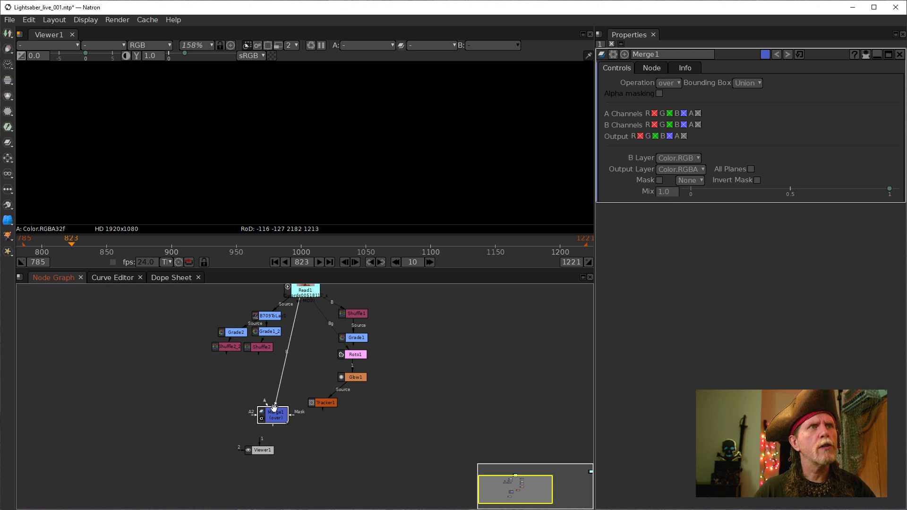
left_click_drag(322, 404, 322, 404)
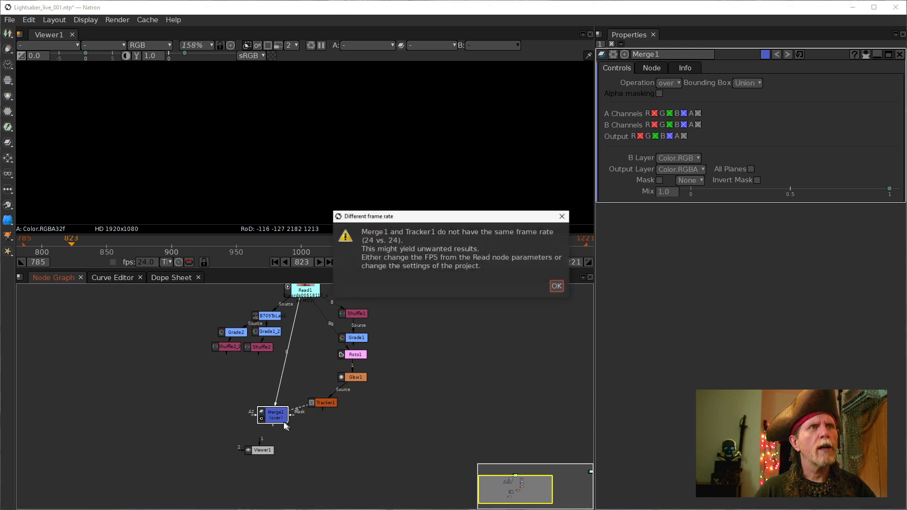
left_click(556, 285)
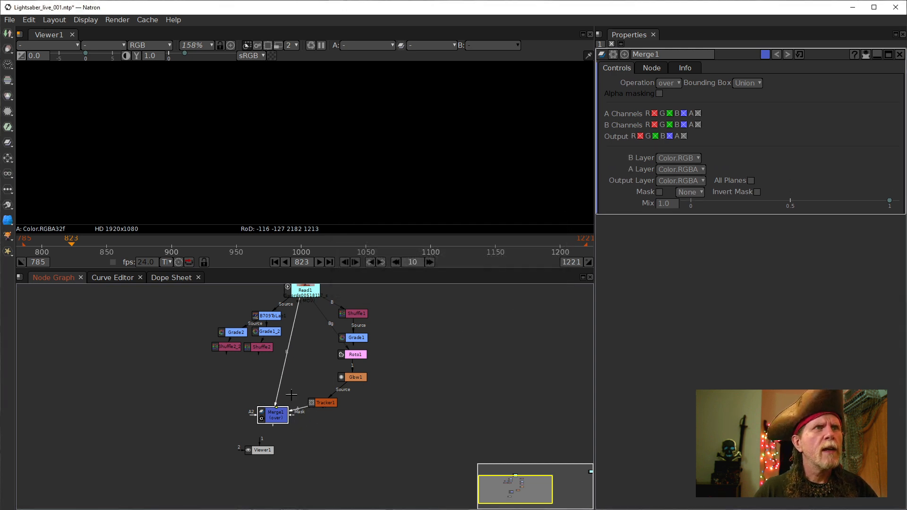
- Tidy the node layout and show Merge1's result in Viewer1
scroll(281, 427, "up", 5)
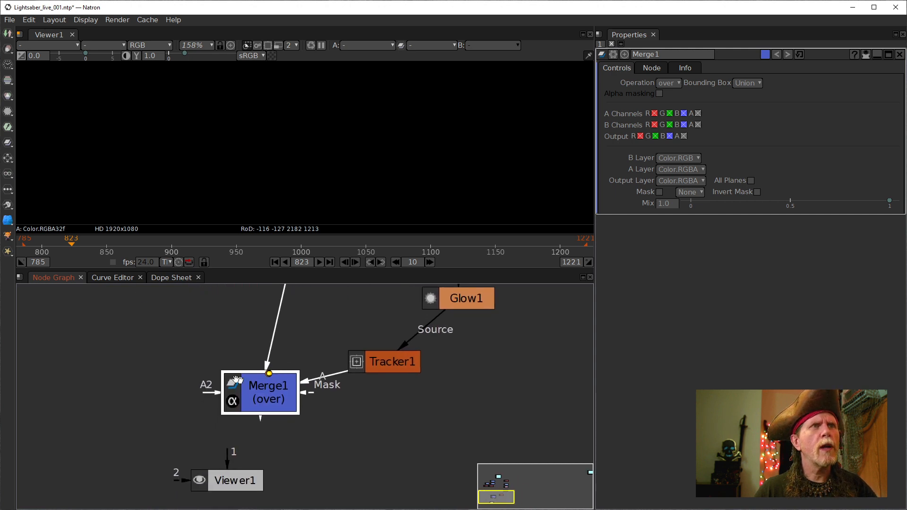
scroll(291, 365, "down", 3)
left_click_drag(290, 365, 254, 405)
scroll(254, 404, "up", 1)
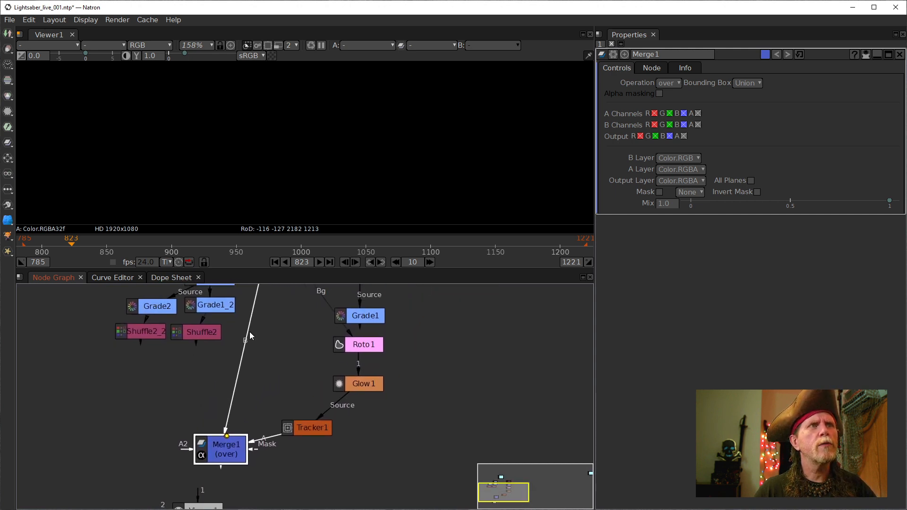
mouse_move(224, 451)
left_mouse_down()
mouse_move(233, 410)
mouse_move(228, 448)
left_mouse_up()
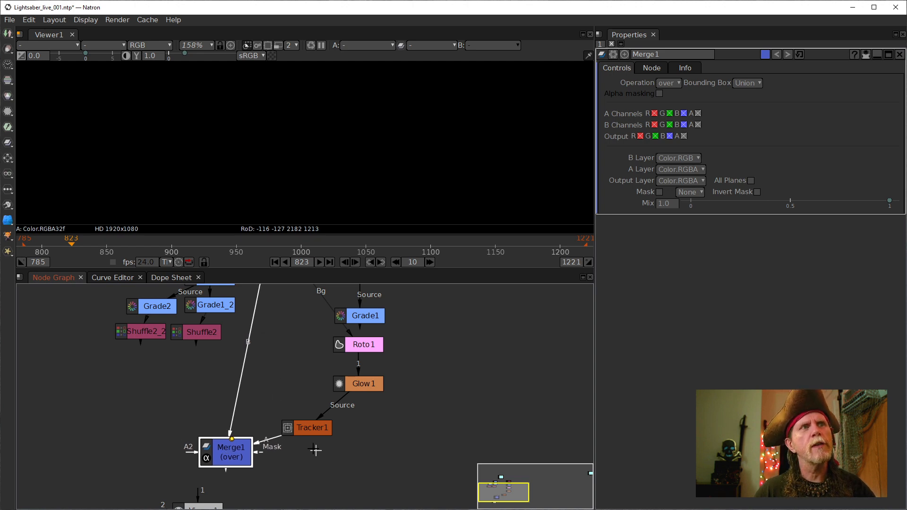
left_click_drag(313, 435, 350, 384)
left_click(265, 405)
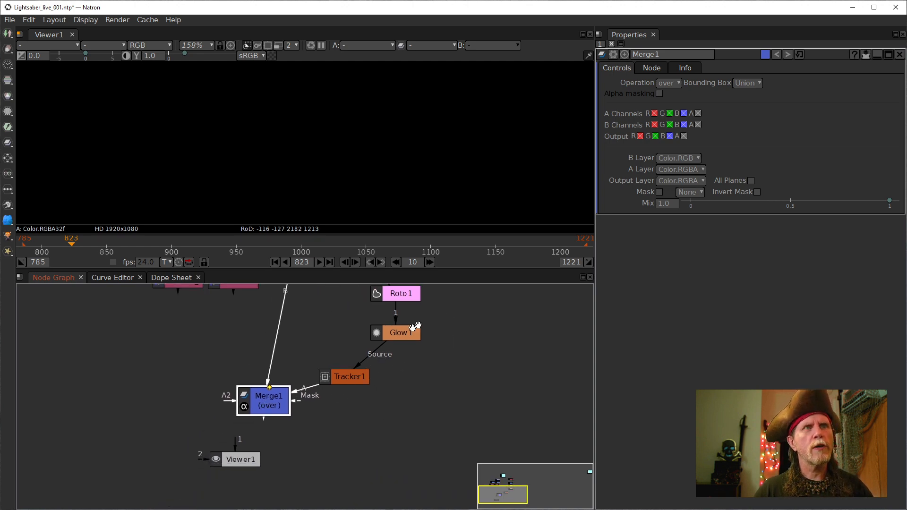
key("1")
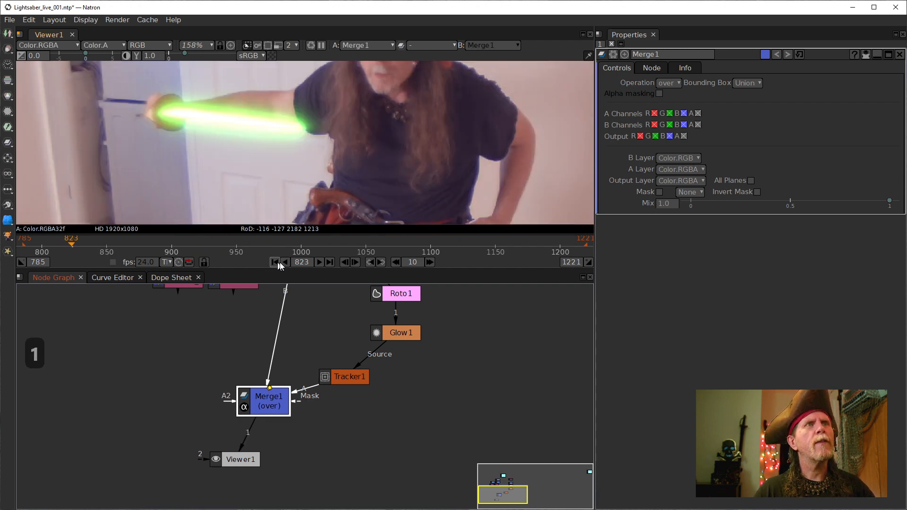
- Step back to frame 816 and select track2 in Tracker1's Tracking tab
left_click(344, 261)
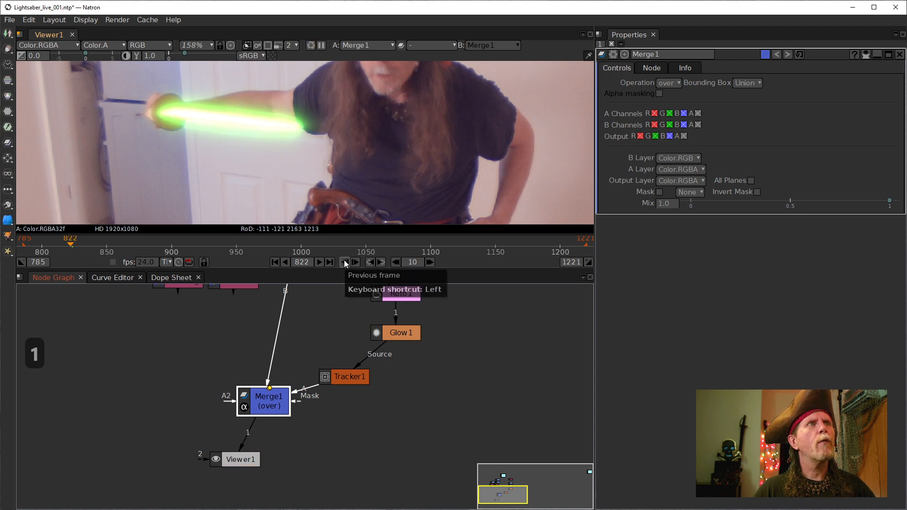
left_click(344, 262)
left_click(345, 261)
left_click(345, 261)
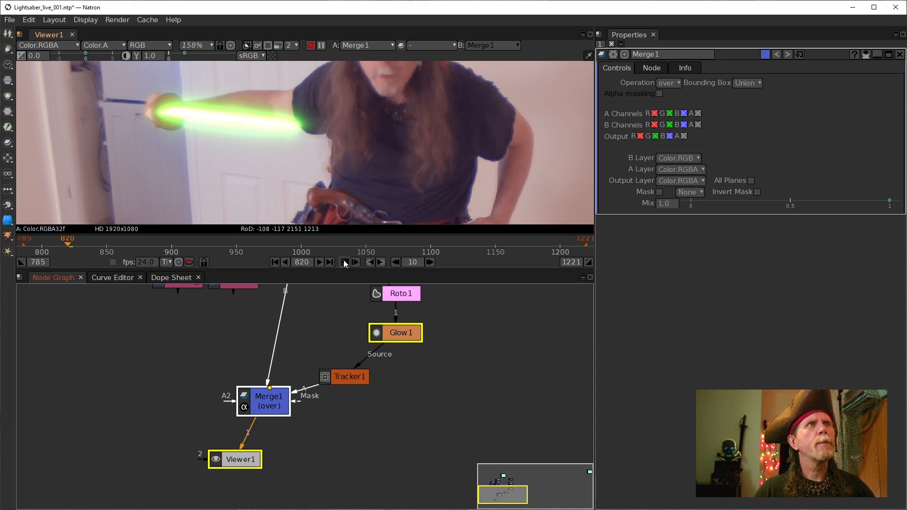
left_click(345, 261)
left_click(345, 262)
left_click(344, 262)
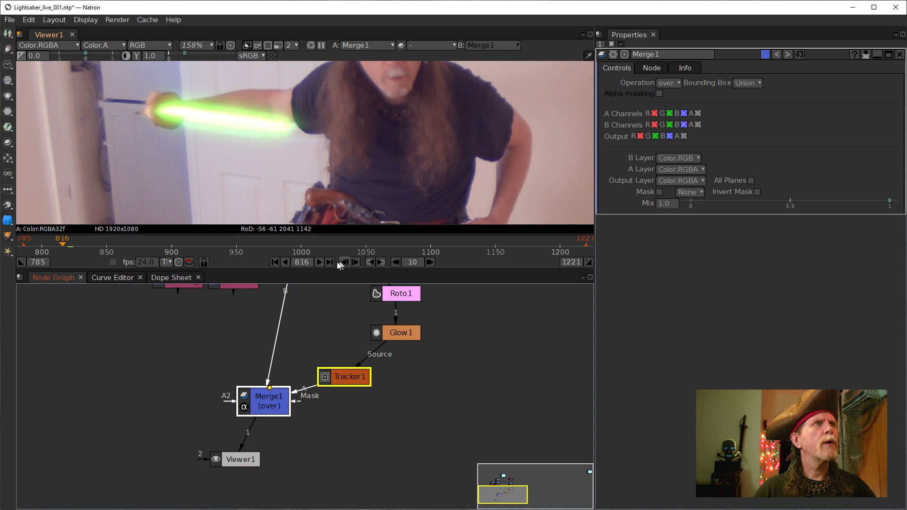
double_click(353, 377)
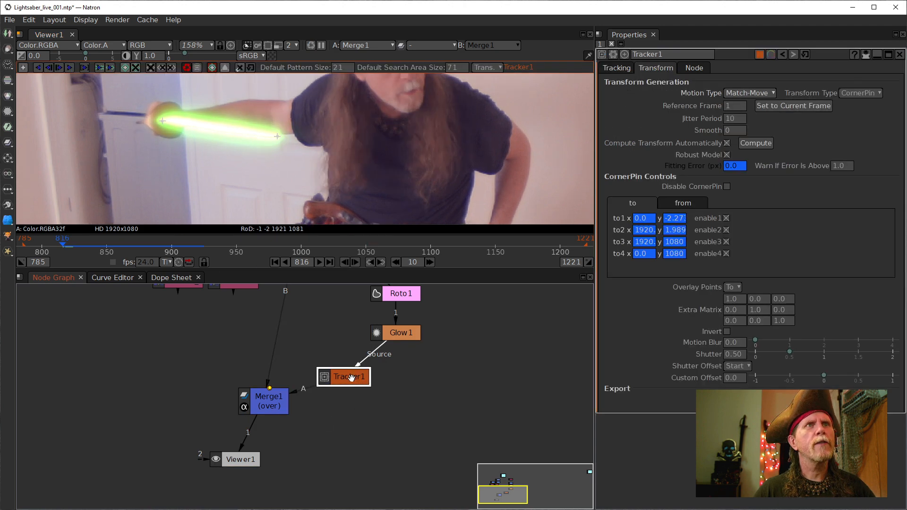
left_click(616, 71)
left_click(657, 222)
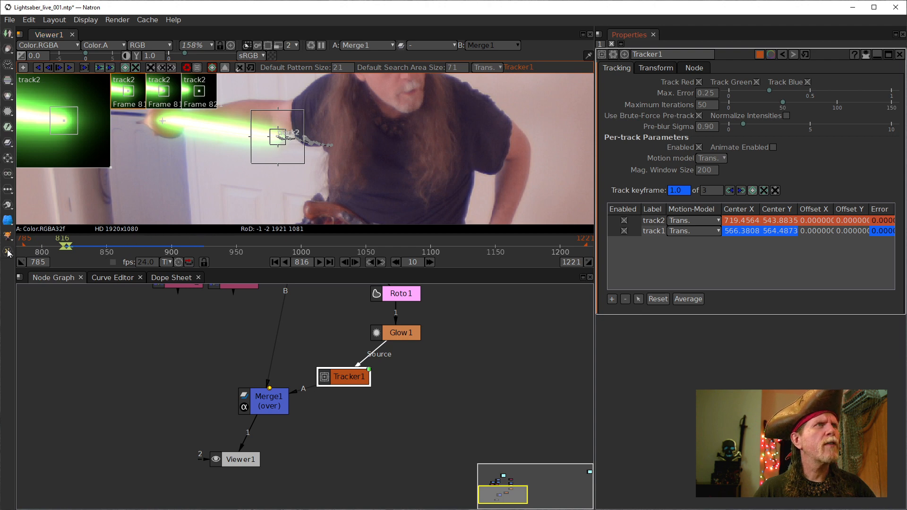
- Limit playback to frames 816–925, center the blade in the viewer, and play
left_click(37, 262)
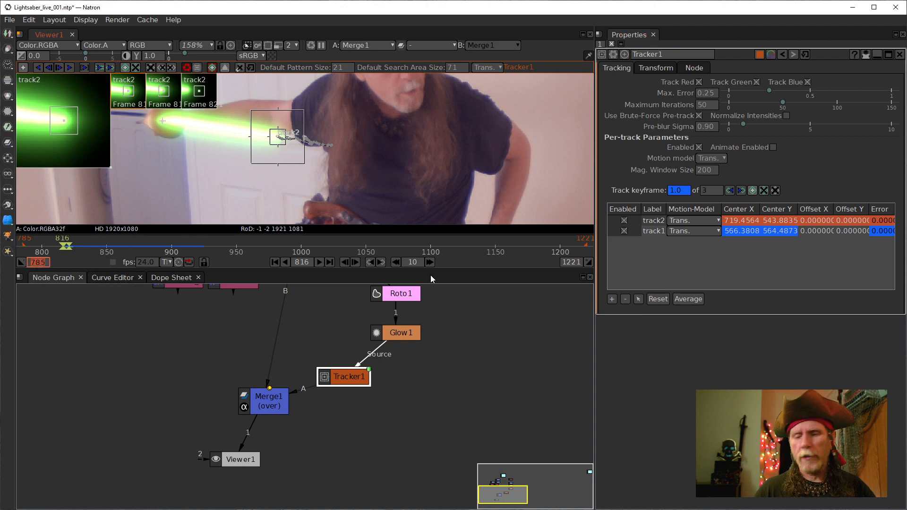
type("816")
key("Return")
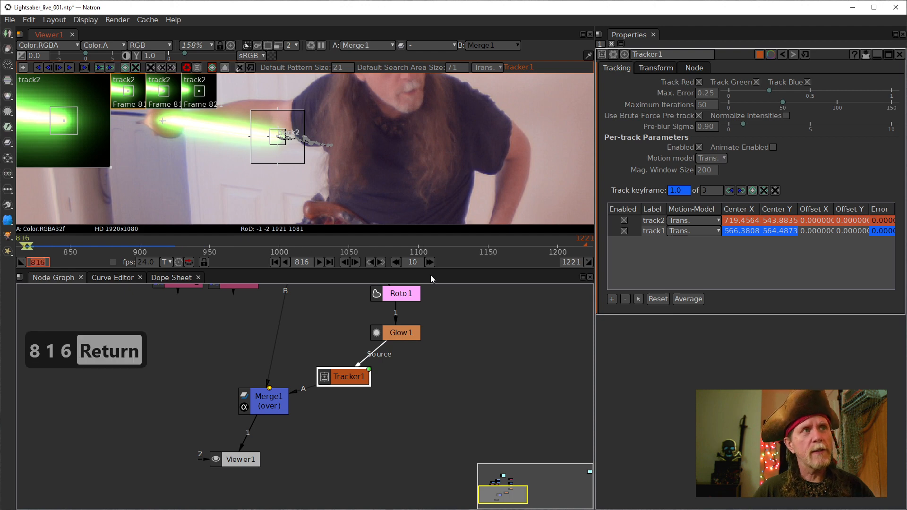
left_click(570, 261)
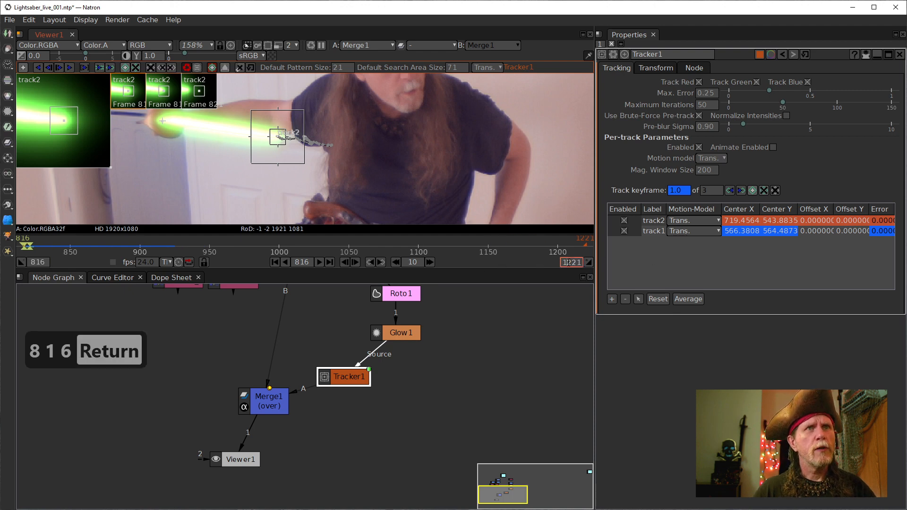
type("925")
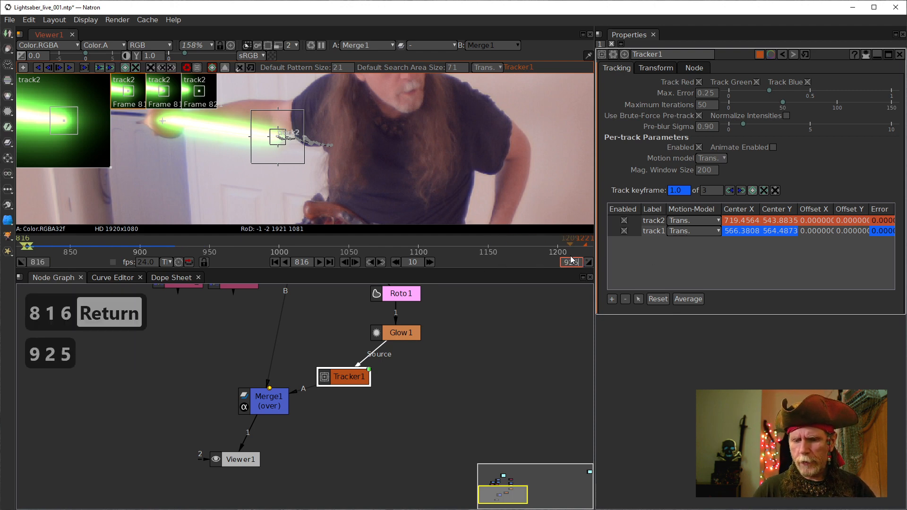
key("Return")
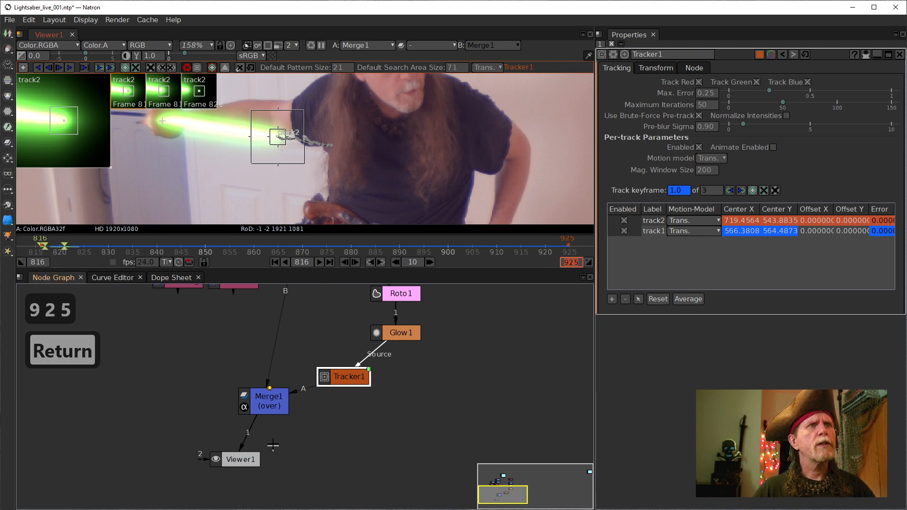
left_click_drag(362, 120, 405, 157)
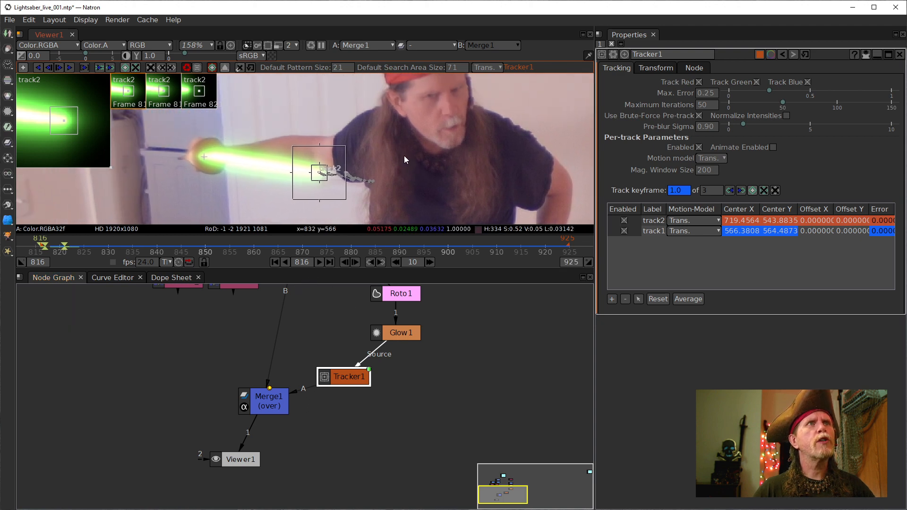
left_click(319, 262)
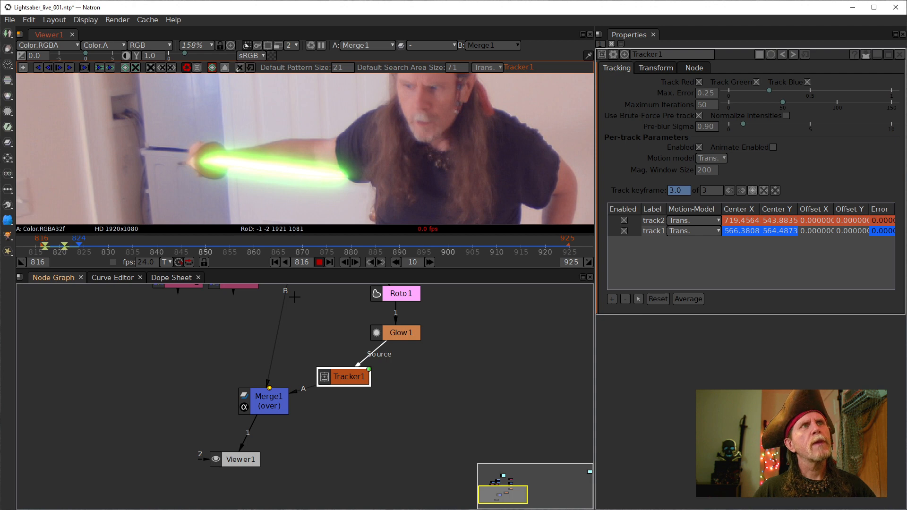
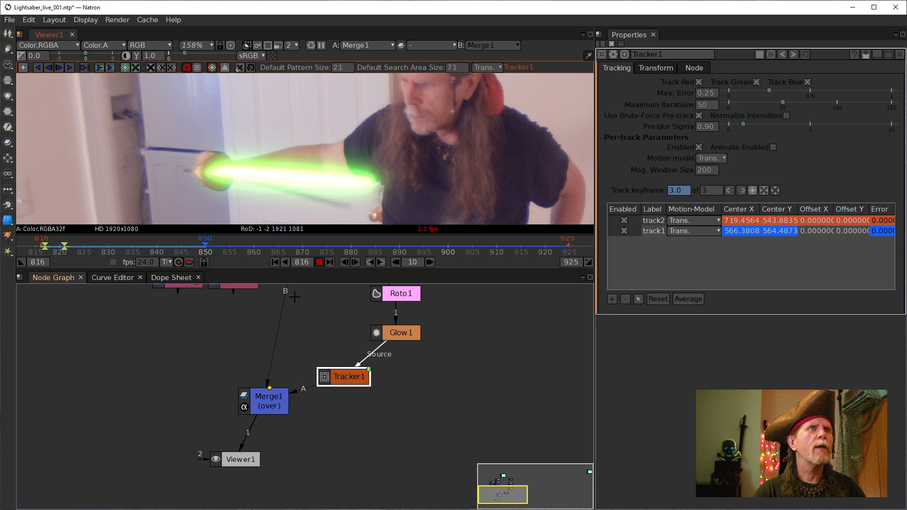
- Stop playback, zoom in on track2's box, and jump back to frame 844
left_click(317, 261)
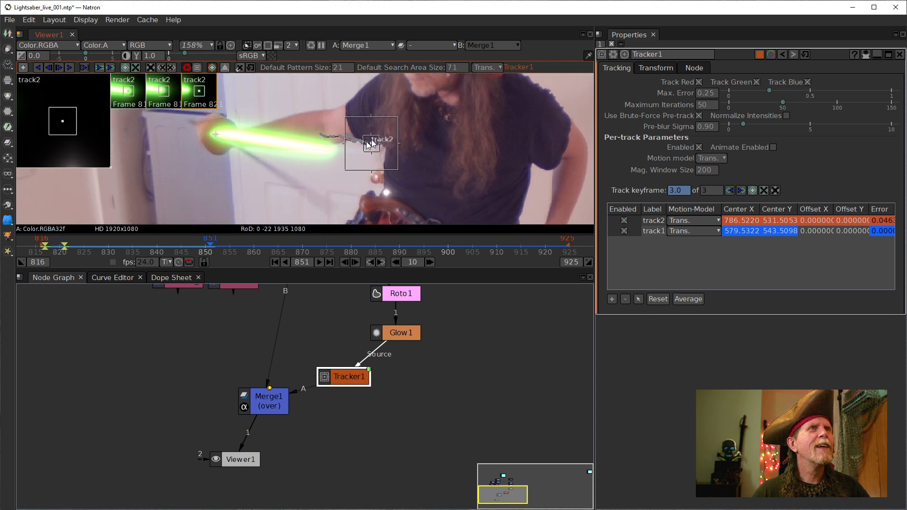
scroll(326, 166, "up", 5)
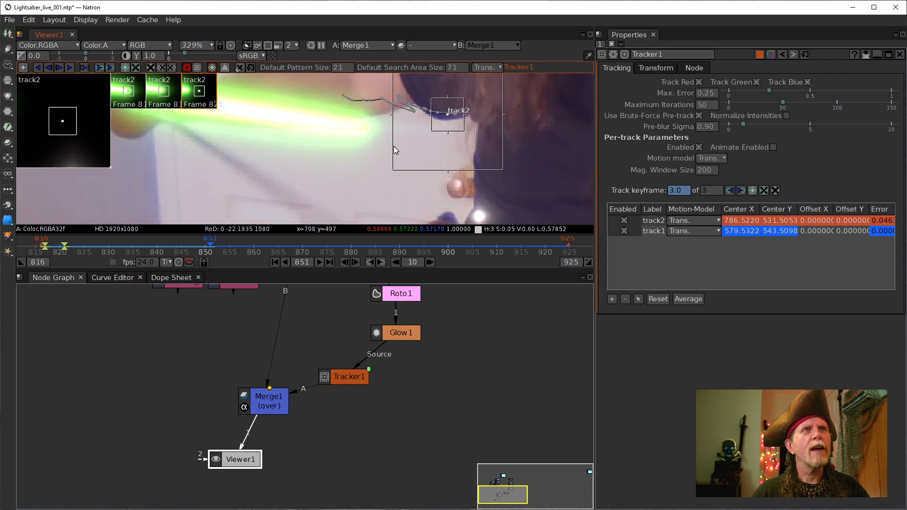
left_click_drag(373, 187, 393, 186)
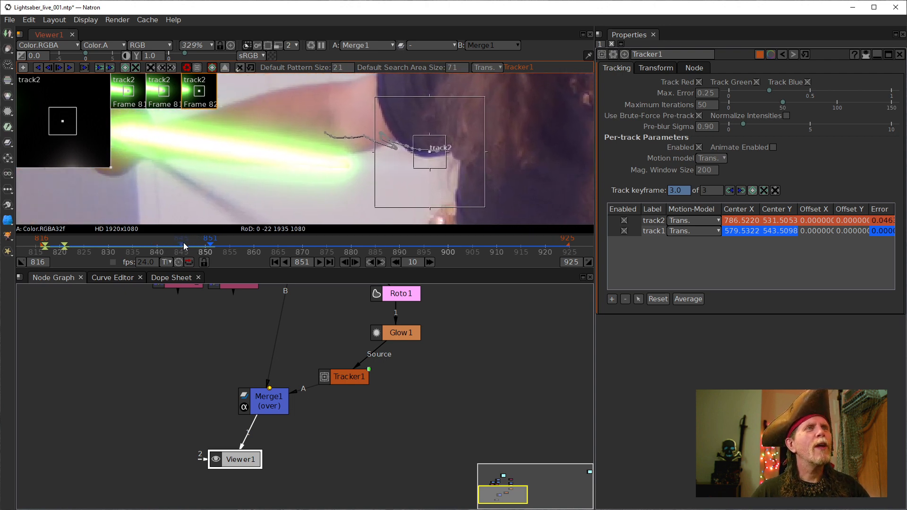
left_click(176, 244)
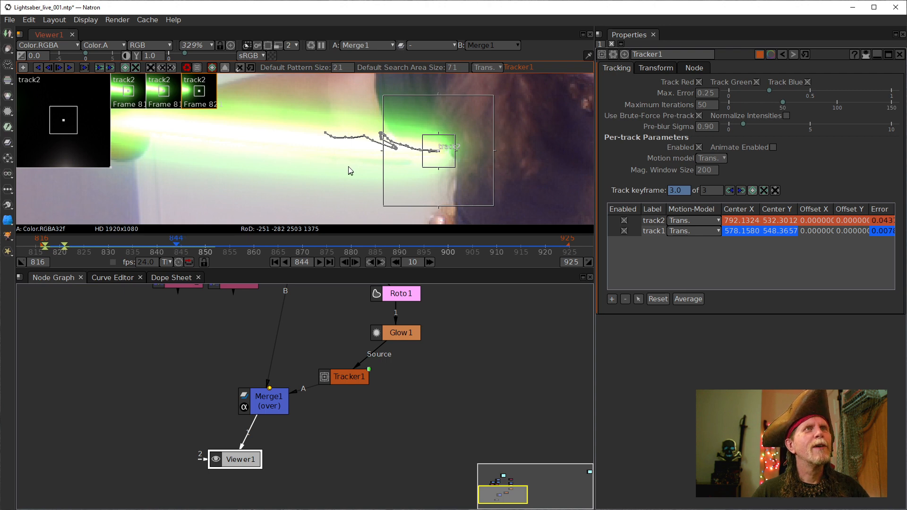
- Frame the end of track2's path and step forward frame by frame to 850
scroll(187, 246, "up", 6)
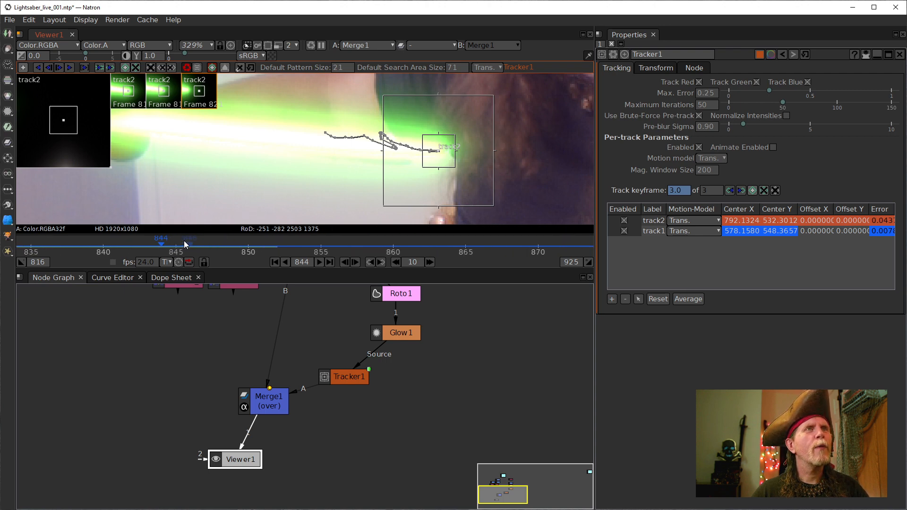
scroll(377, 188, "up", 5)
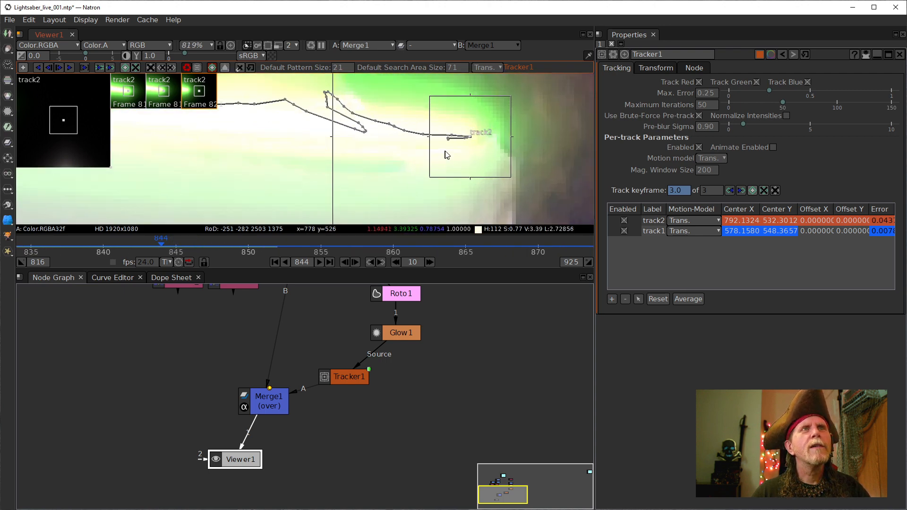
left_click_drag(379, 190, 363, 195)
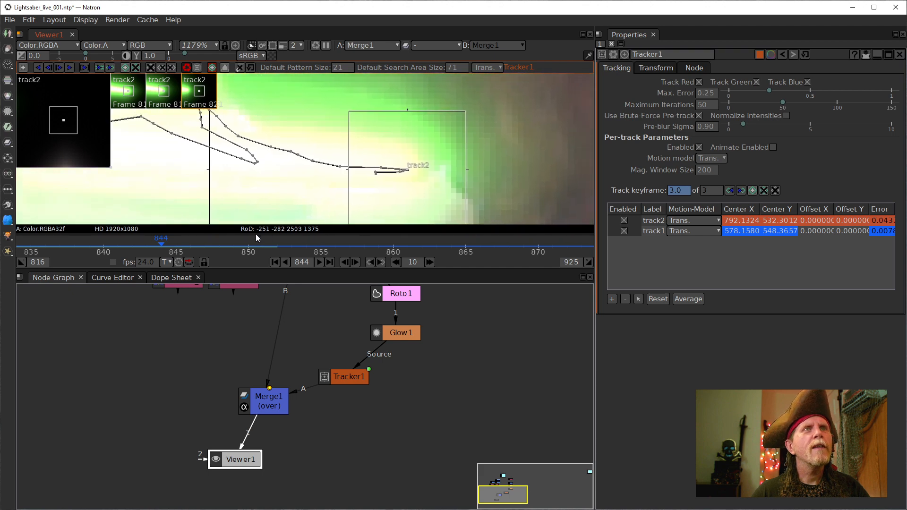
left_click(356, 262)
left_click(355, 263)
left_click(356, 263)
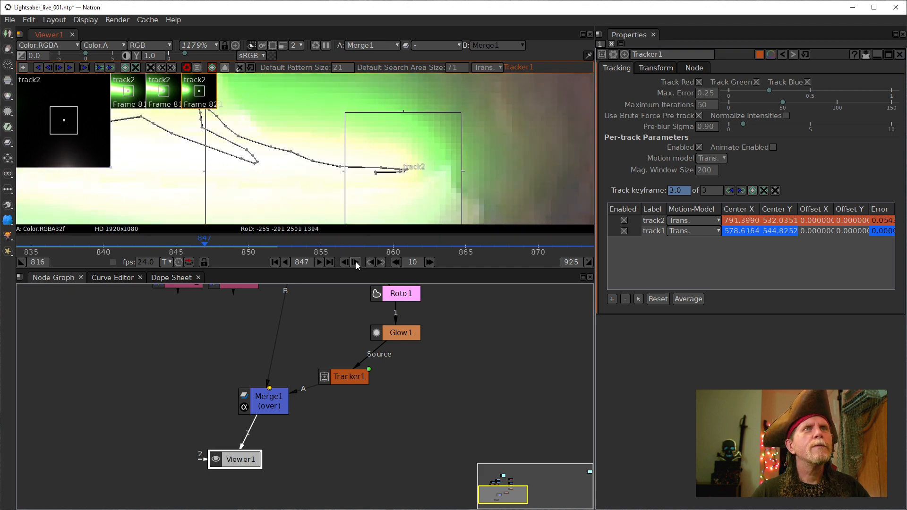
left_click(355, 262)
left_click(355, 261)
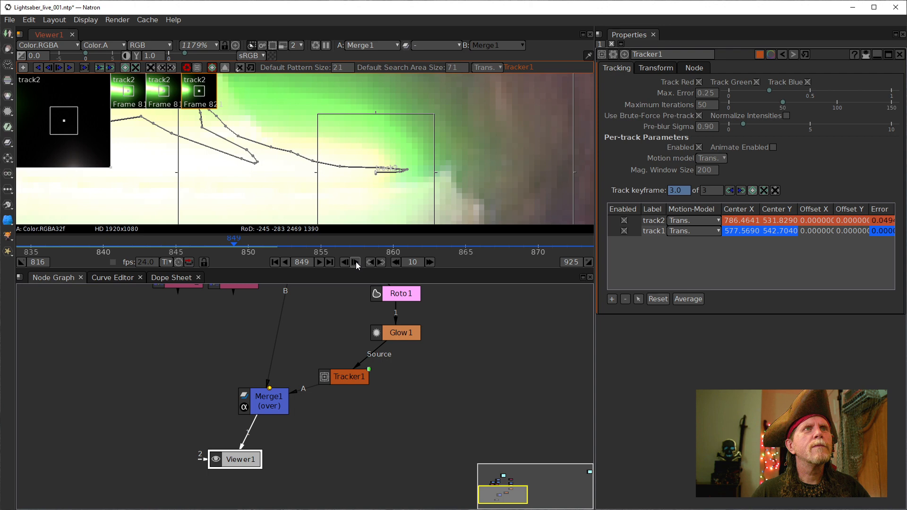
left_click(355, 261)
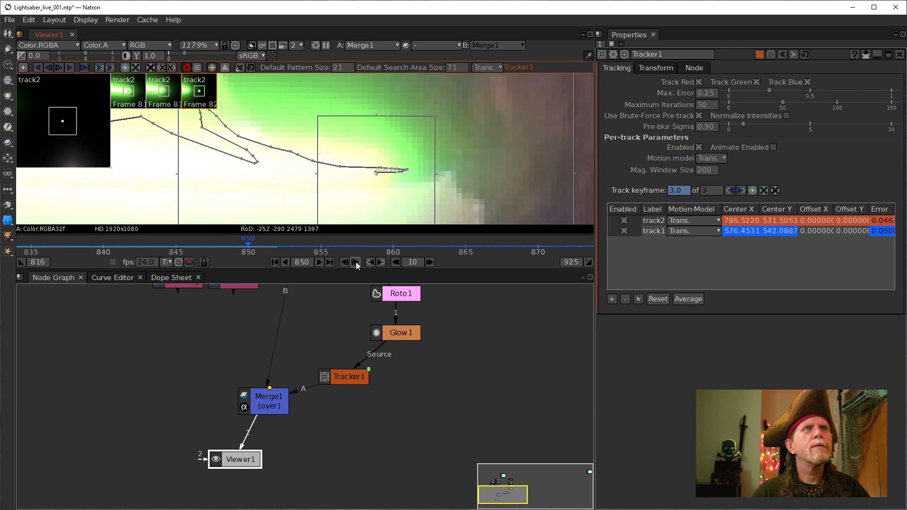
- Set the playback end frame to 850, play the shortened range, and stop at 827
double_click(569, 263)
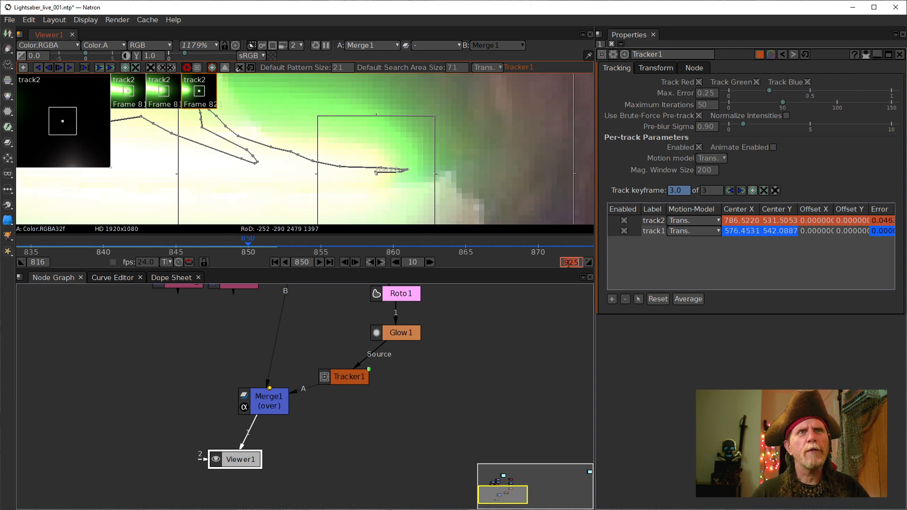
type("850")
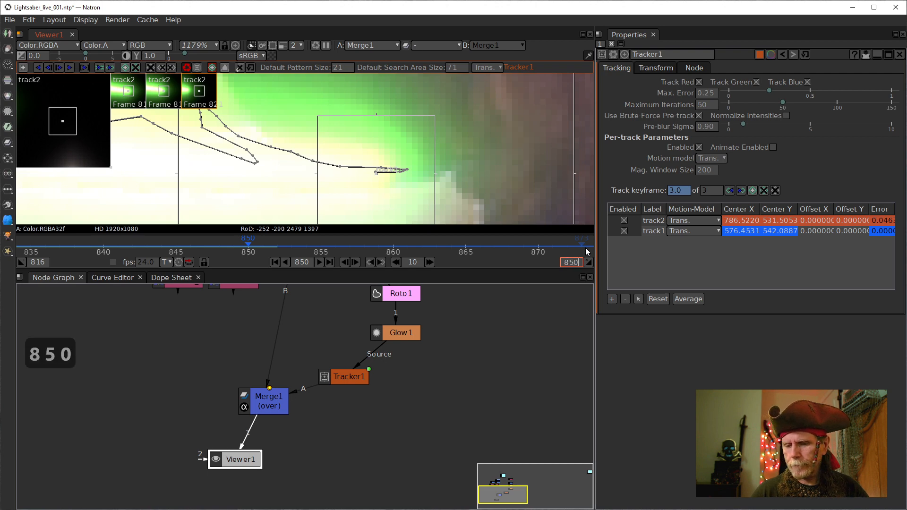
key("Return")
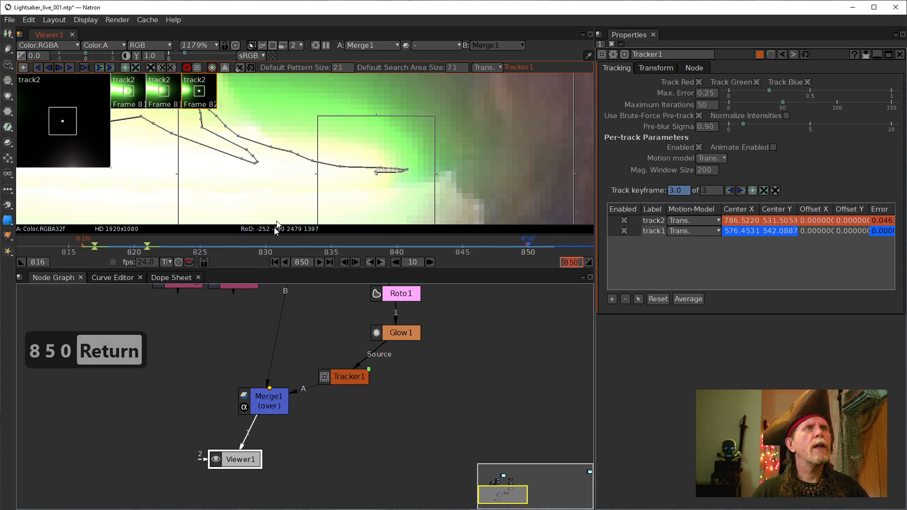
scroll(403, 143, "down", 5)
left_click_drag(403, 143, 352, 129)
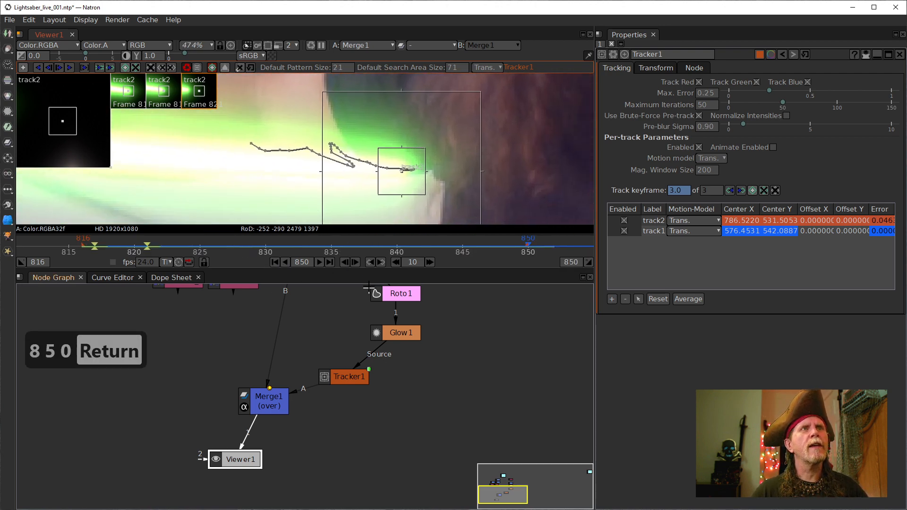
left_click(320, 262)
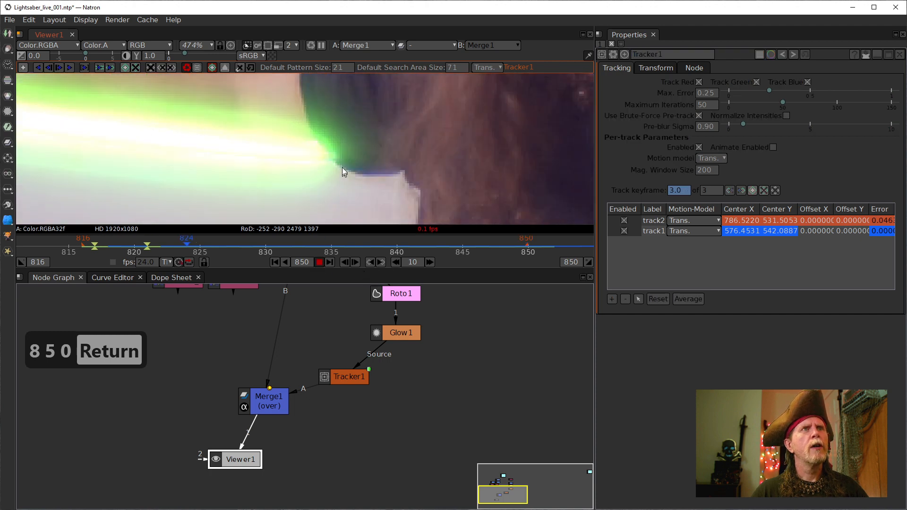
scroll(339, 168, "down", 6)
scroll(373, 164, "down", 1)
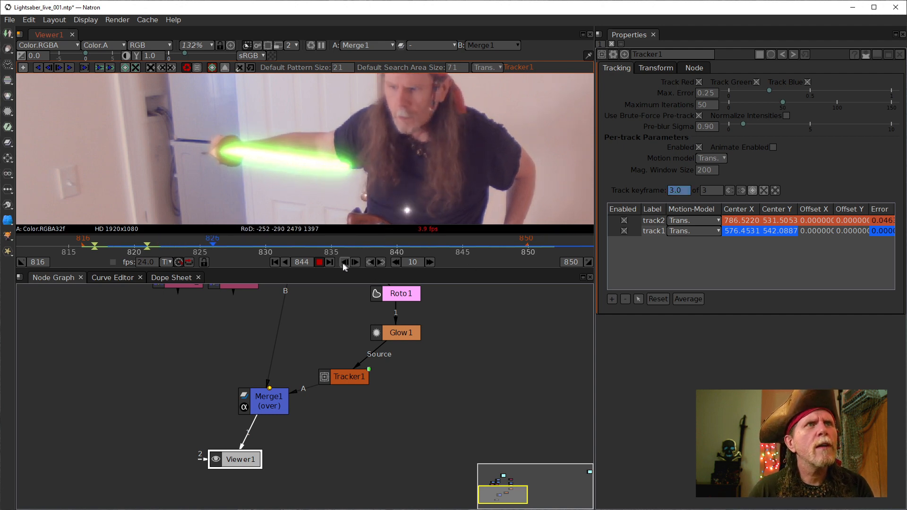
left_click(318, 262)
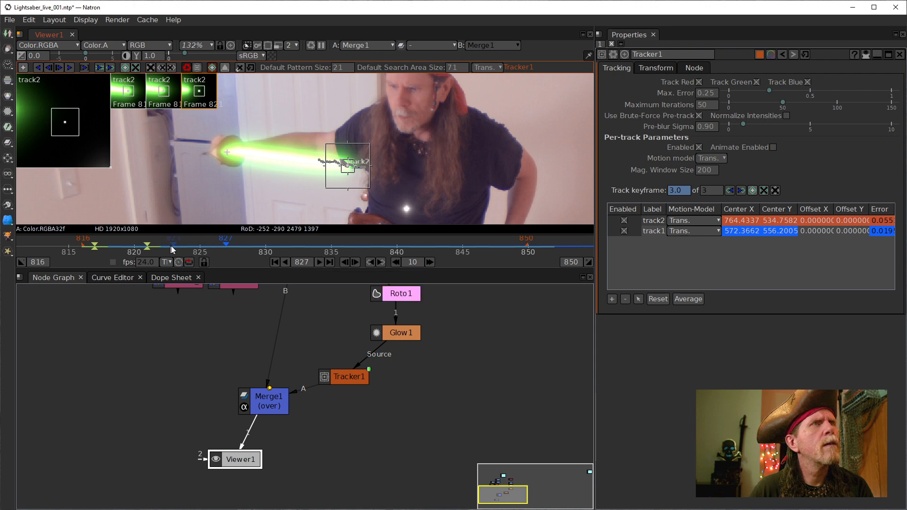
- Jump along the timeline through frames 832, 841 and 847 to frame 852
scroll(206, 246, "up", 3)
scroll(364, 189, "up", 15)
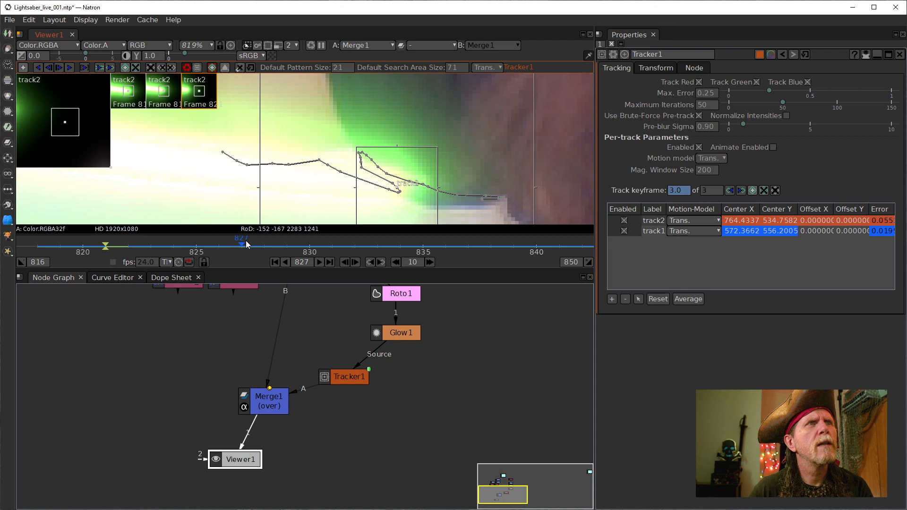
left_click(355, 247)
left_click(549, 243)
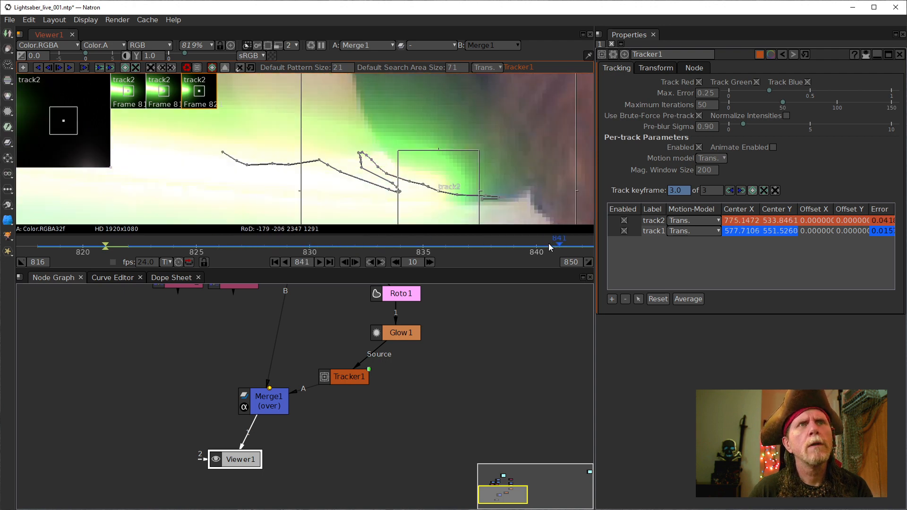
left_click_drag(553, 244, 373, 242)
left_click(524, 243)
mouse_move(526, 242)
left_mouse_down()
mouse_move(549, 244)
mouse_move(375, 241)
left_mouse_up()
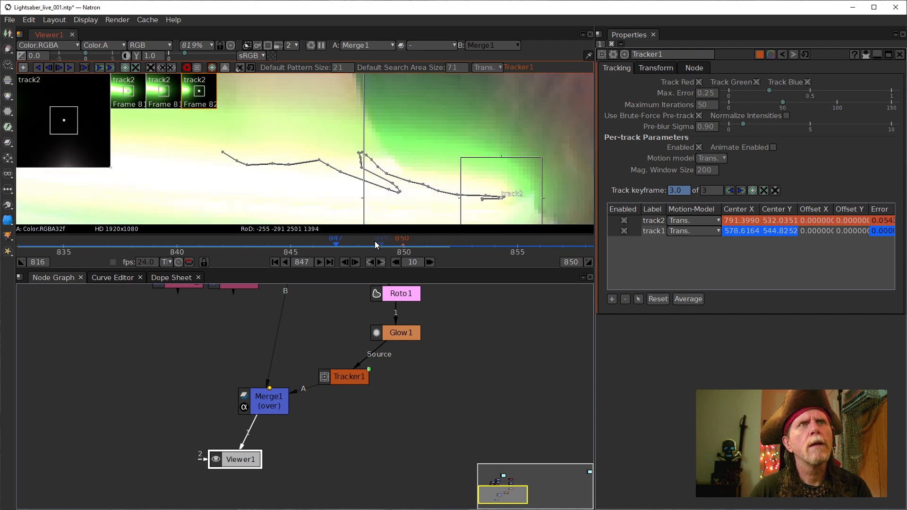
left_click(443, 244)
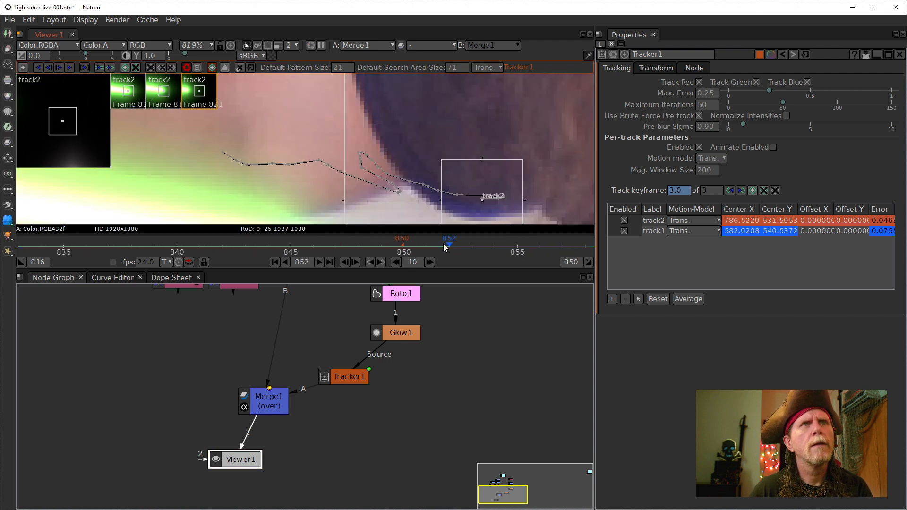
- Frame the saber and track2, then step back frame by frame from 852 to 842
left_click_drag(366, 183, 411, 93)
scroll(410, 96, "down", 10)
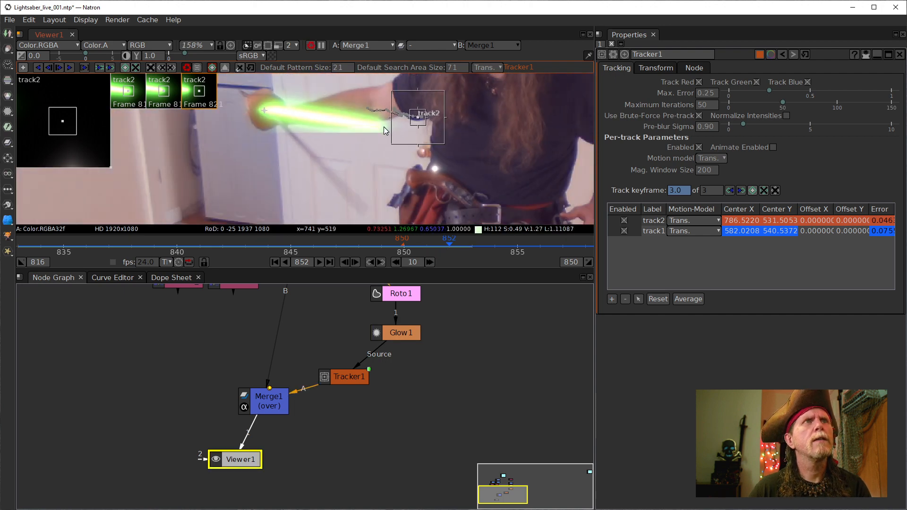
left_click_drag(381, 135, 376, 152)
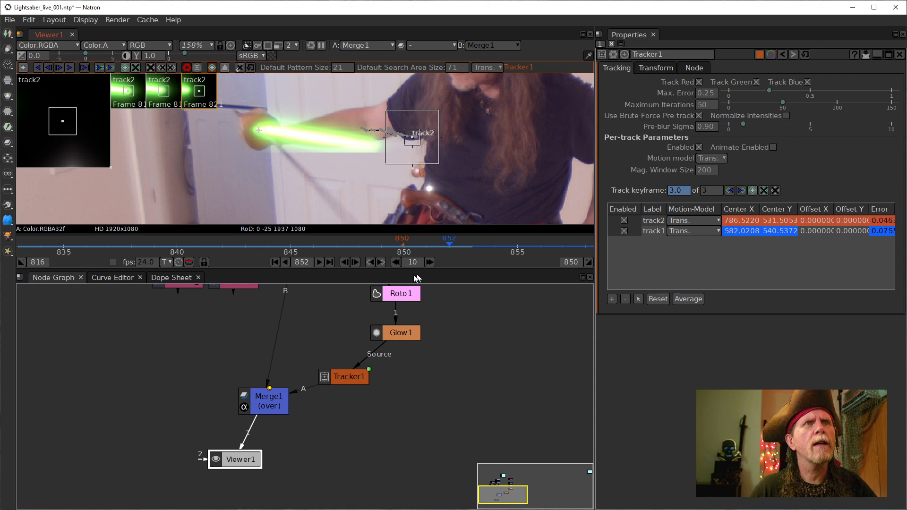
left_click(345, 262)
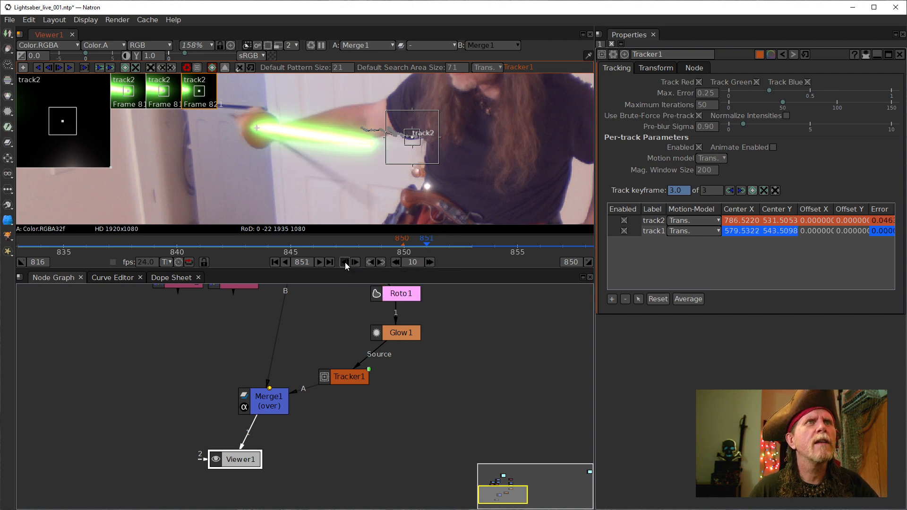
left_click(344, 262)
left_click(345, 263)
left_click(344, 262)
left_click(345, 262)
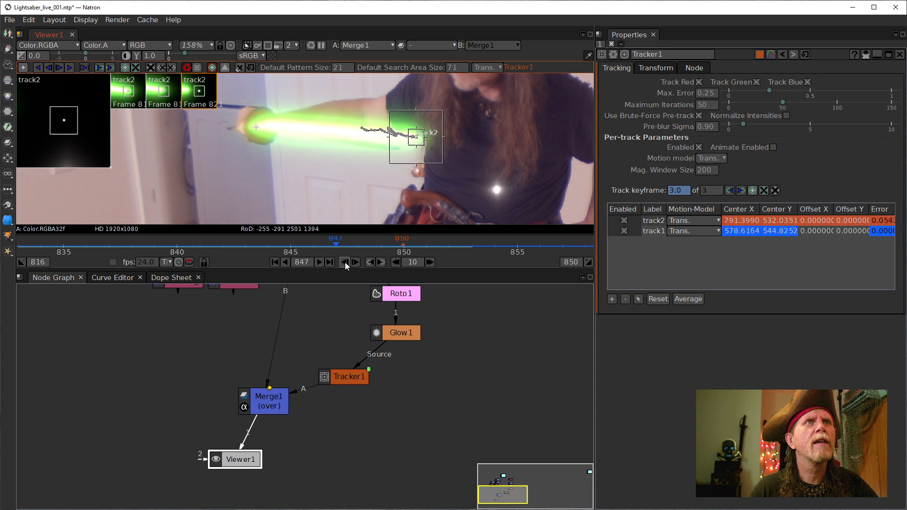
left_click(345, 262)
left_click(344, 262)
left_click(345, 262)
left_click(344, 262)
left_click(344, 262)
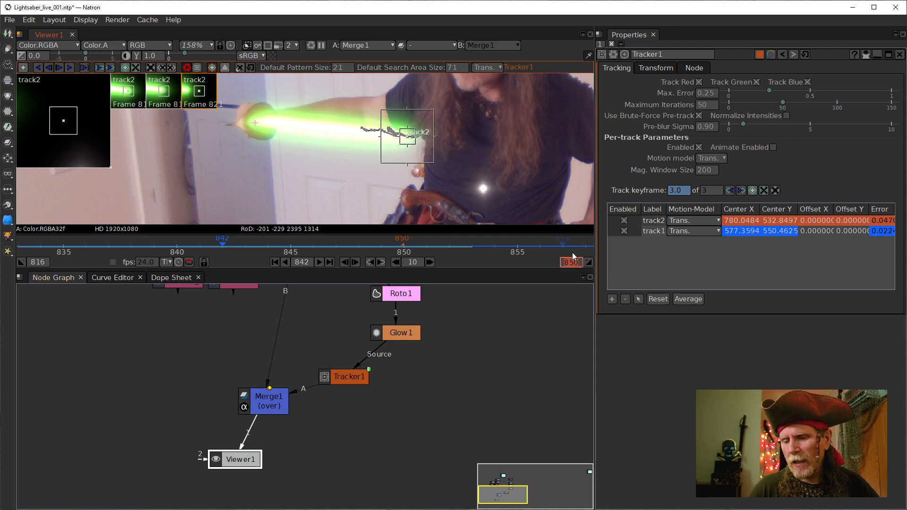
- End the frame range at 842, then play the composite from frame 816 and stop
type("842")
key("Return")
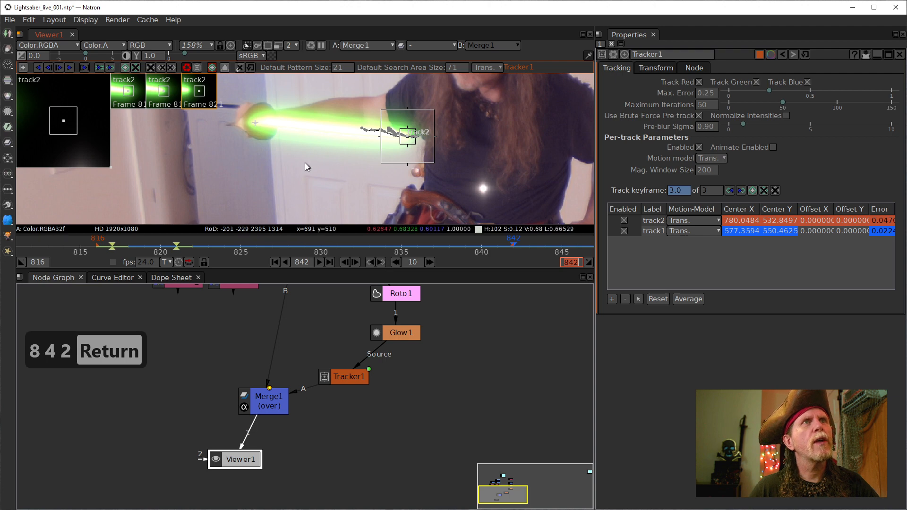
scroll(304, 167, "down", 5)
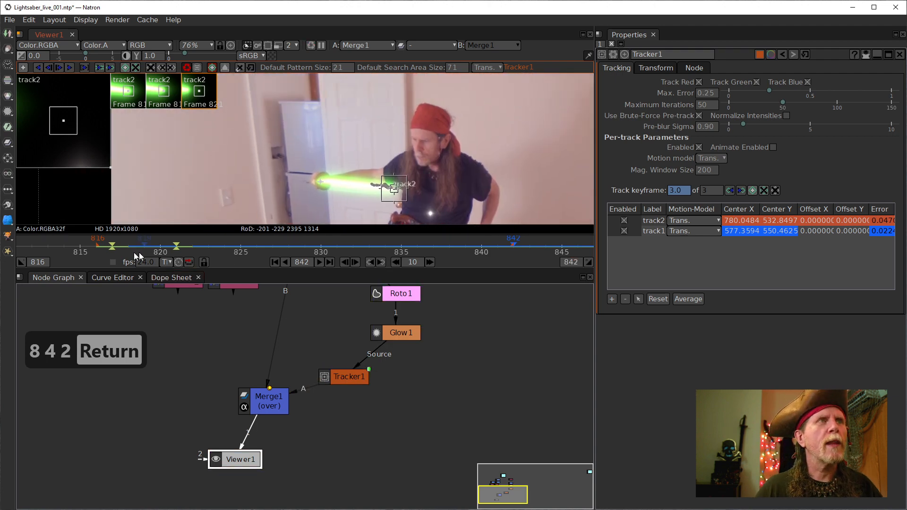
left_click(276, 262)
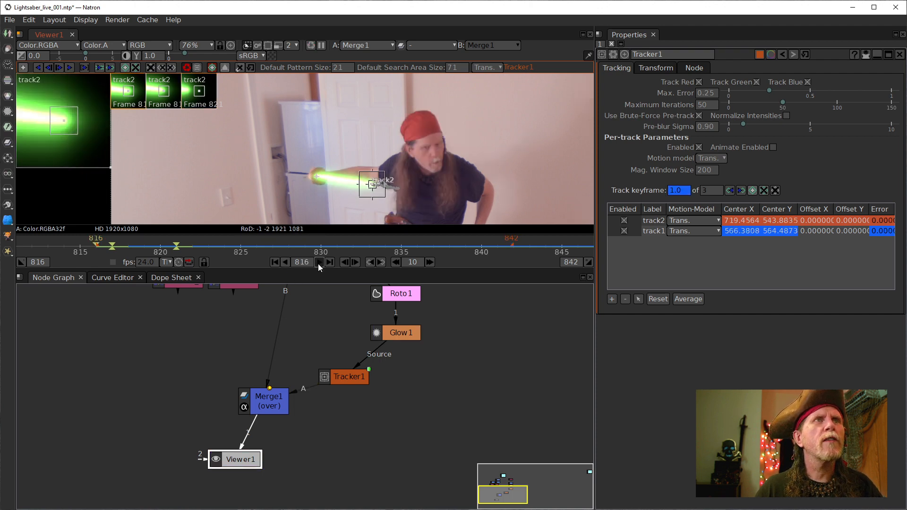
left_click(318, 262)
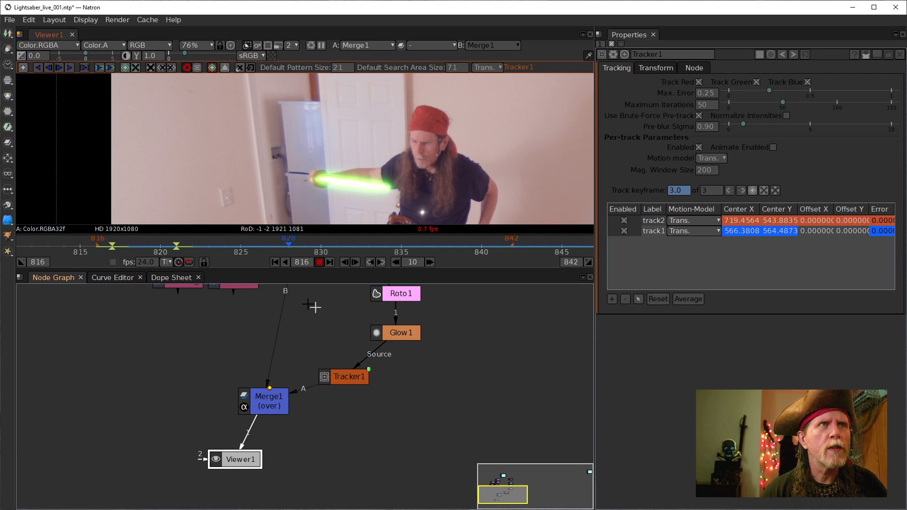
left_click(319, 262)
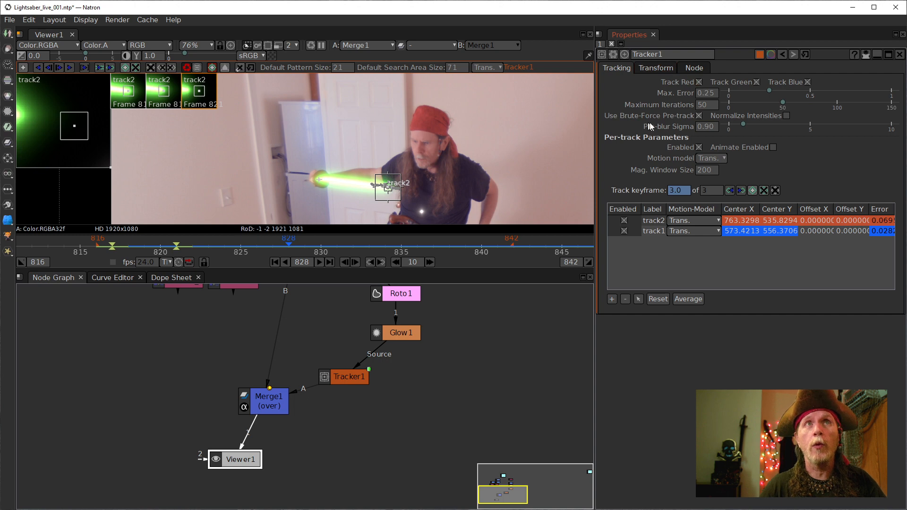
- Display the Animate Enabled tooltip in Tracker1's properties
mouse_move(710, 145)
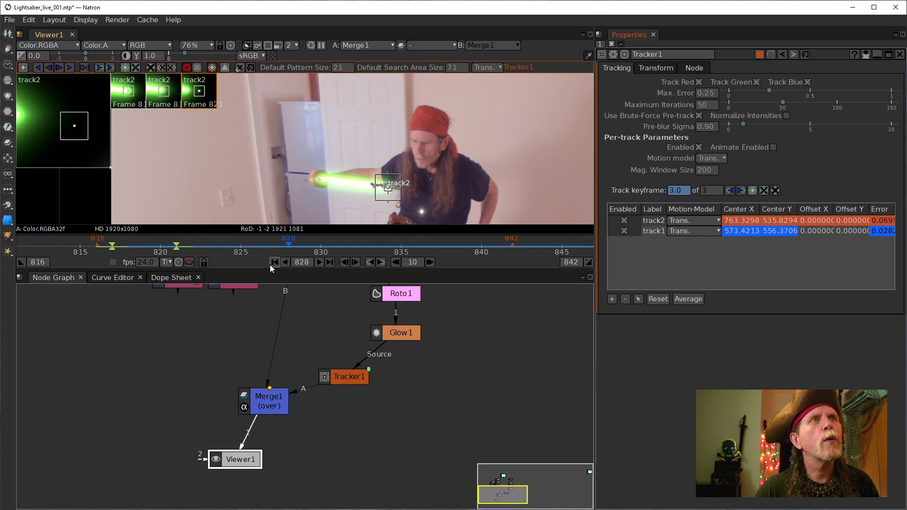
- Move the playhead to frame 818, then forward to frame 820
left_click(128, 244)
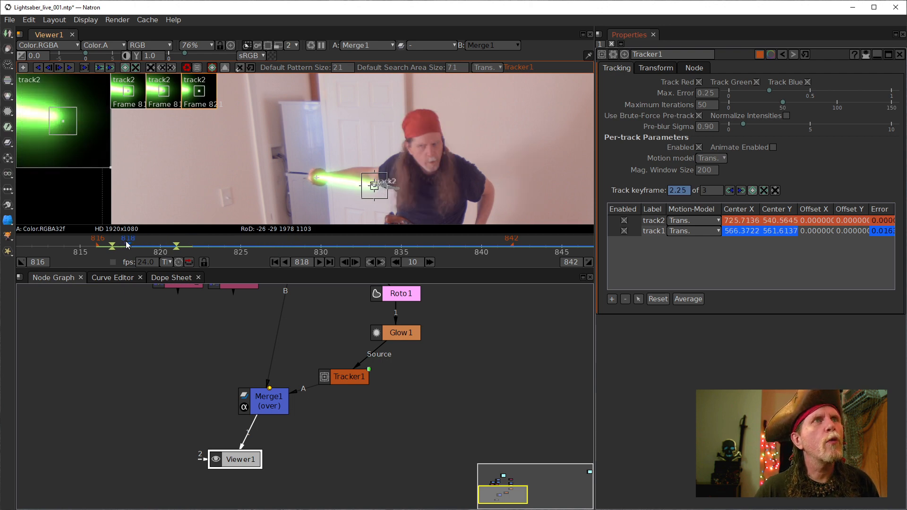
left_click_drag(132, 244, 165, 245)
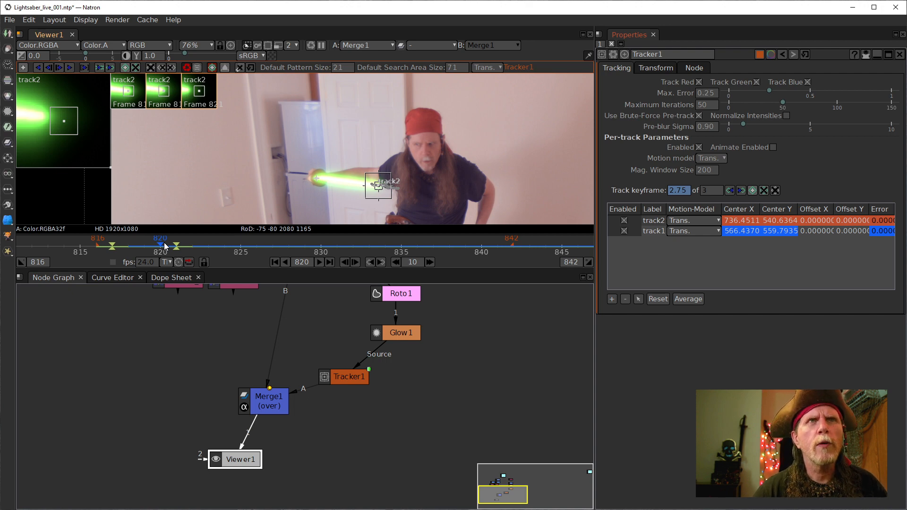
- Locate the stray Read1_3 node in the node graph and delete it
left_click_drag(412, 331, 396, 446)
left_click_drag(405, 376, 488, 385)
scroll(392, 334, "down", 2)
scroll(390, 336, "down", 5)
scroll(416, 381, "up", 5)
left_click_drag(303, 372, 103, 323)
scroll(392, 356, "down", 2)
left_click_drag(393, 357, 268, 378)
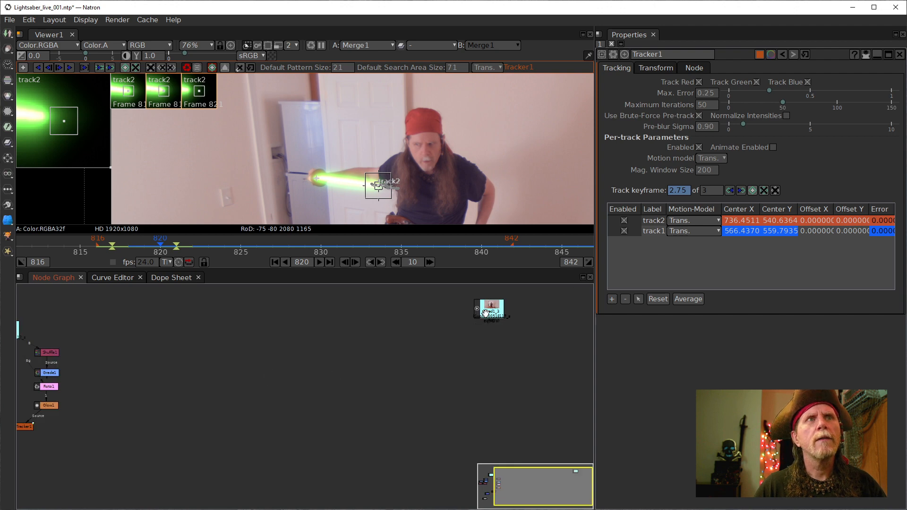
left_click_drag(454, 290, 537, 360)
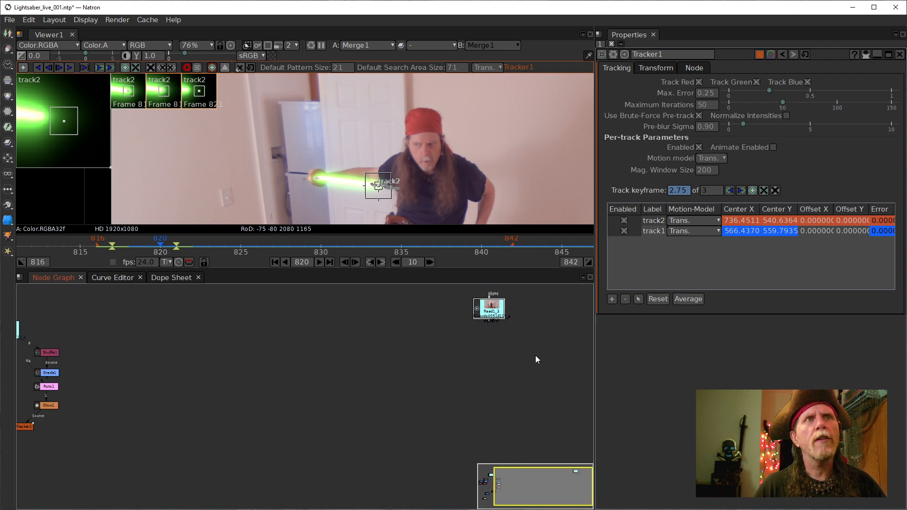
key("Delete")
- Settle Read1 back near its original spot in the node tree
left_click_drag(234, 340, 423, 363)
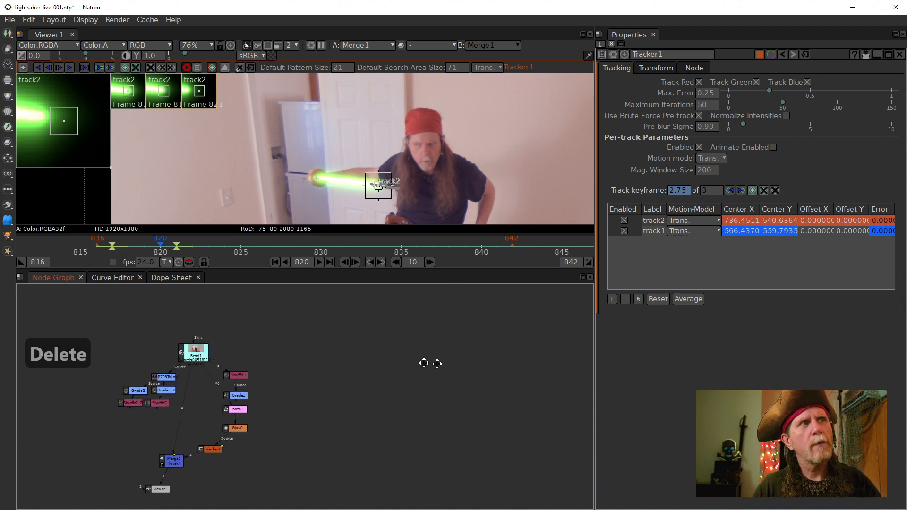
scroll(399, 356, "up", 3)
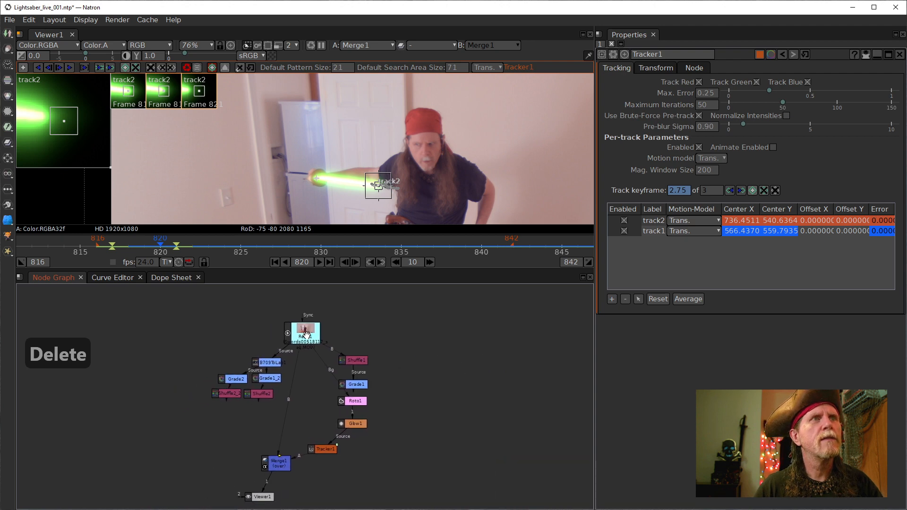
scroll(306, 334, "up", 4)
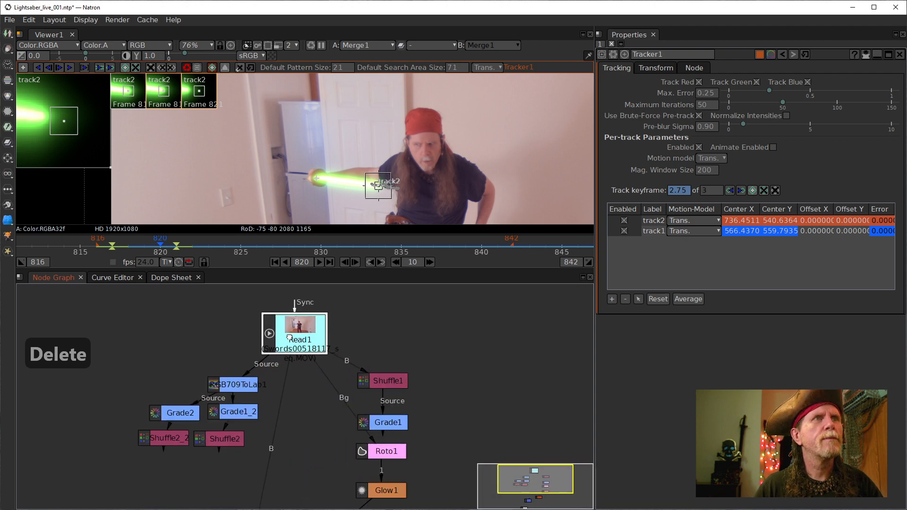
mouse_move(289, 337)
left_mouse_down()
mouse_move(371, 383)
mouse_move(284, 331)
left_mouse_up()
scroll(357, 354, "down", 3)
left_click_drag(345, 366, 352, 363)
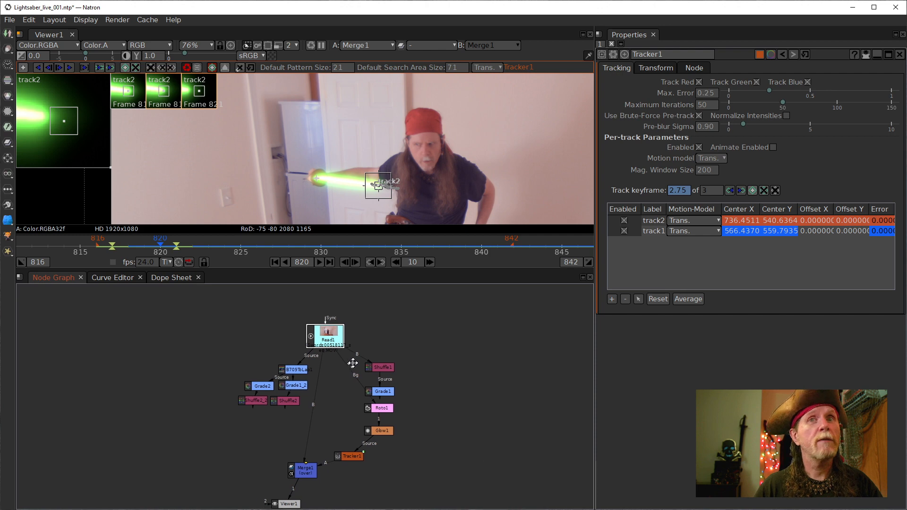
scroll(352, 363, "up", 1)
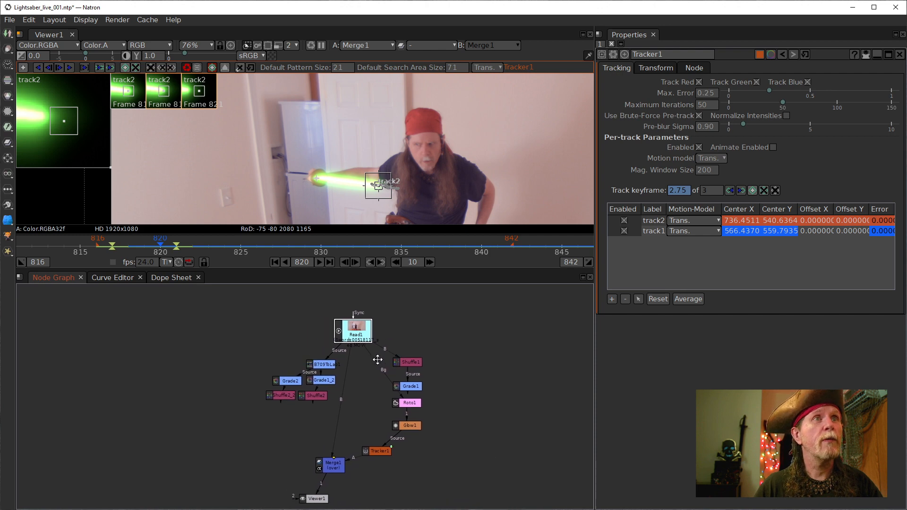
- Save the project, then nudge Read1 and recenter the node tree
left_click(10, 23)
left_click(28, 92)
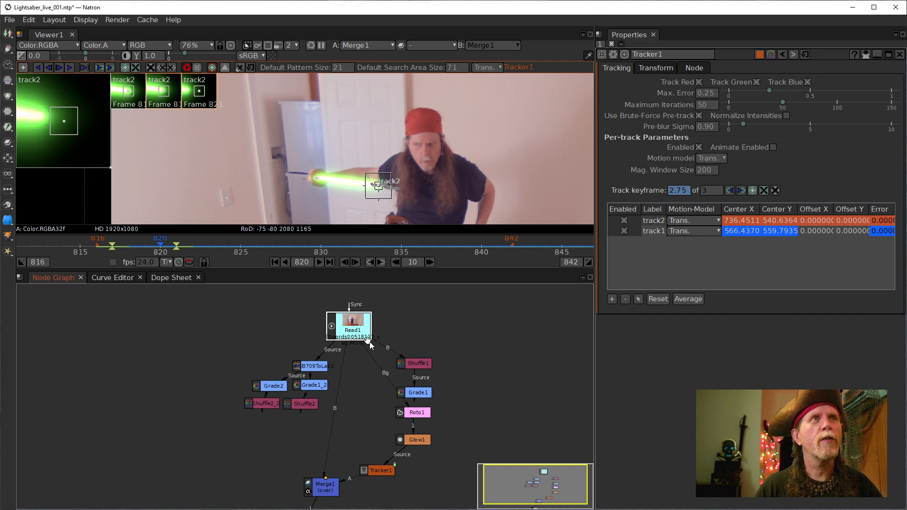
left_click_drag(367, 339, 374, 351)
left_click_drag(532, 385, 543, 353)
scroll(543, 353, "up", 1)
scroll(463, 329, "down", 3)
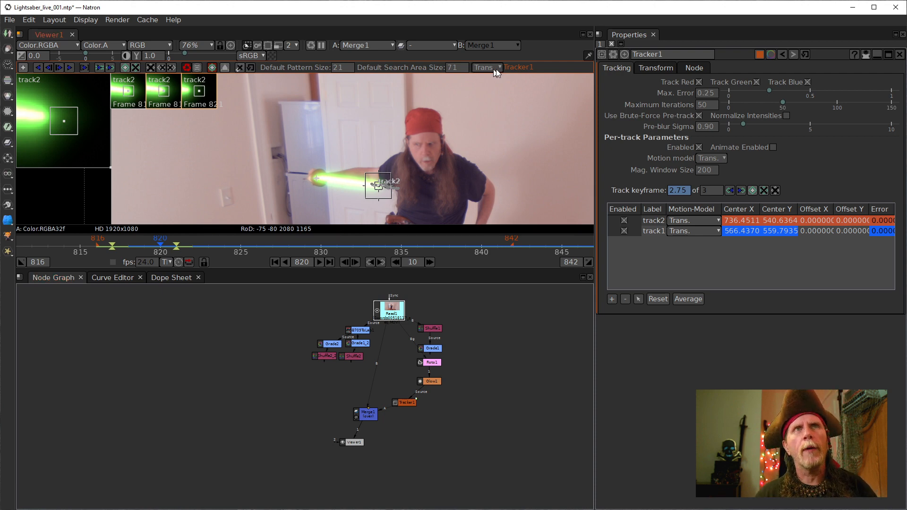
- Set Tracker1's transform Motion Blur to 0.1 and open Glow1's settings
left_click(653, 69)
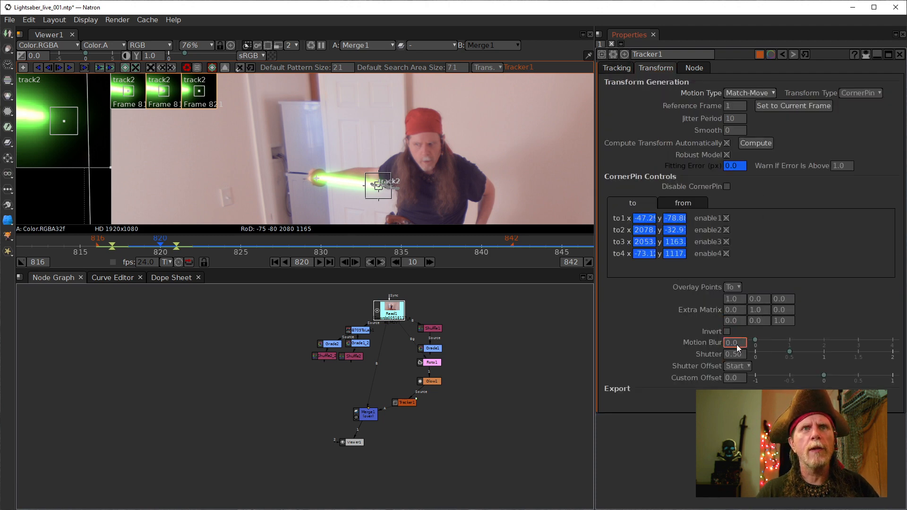
scroll(734, 343, "up", 1)
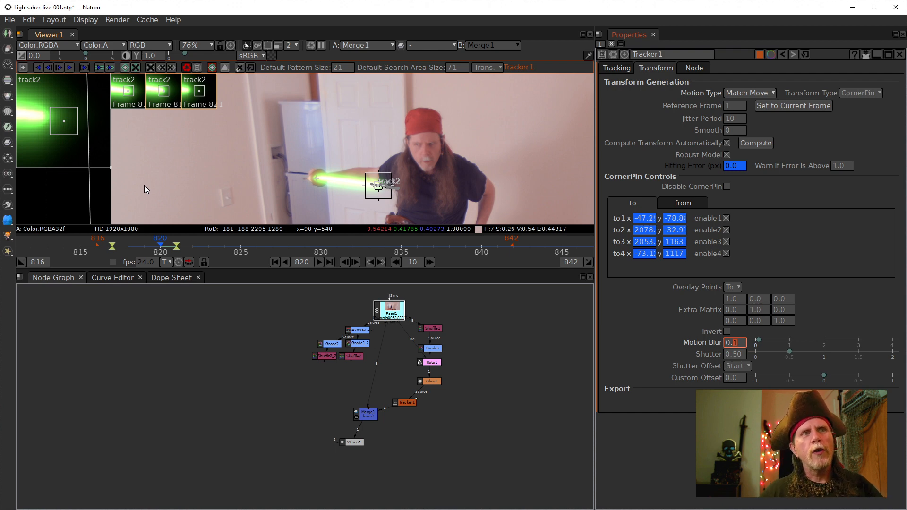
left_click_drag(406, 403, 402, 415)
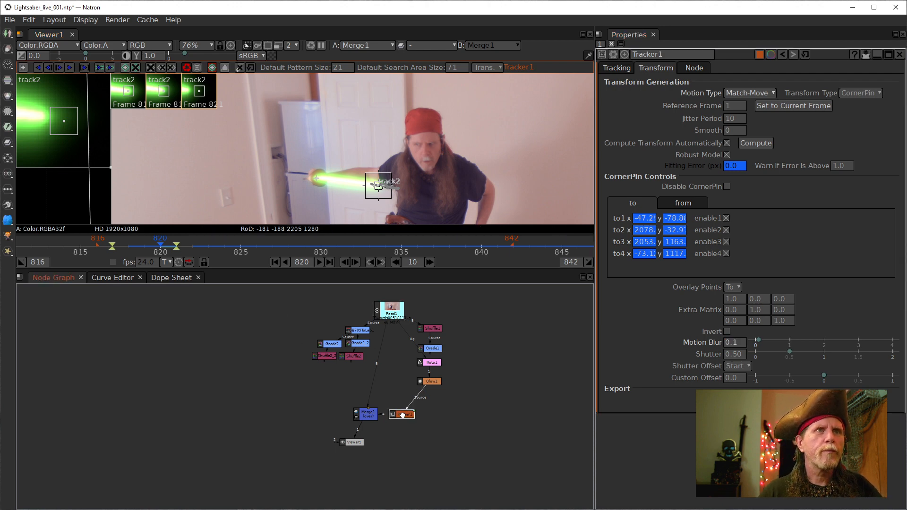
double_click(430, 381)
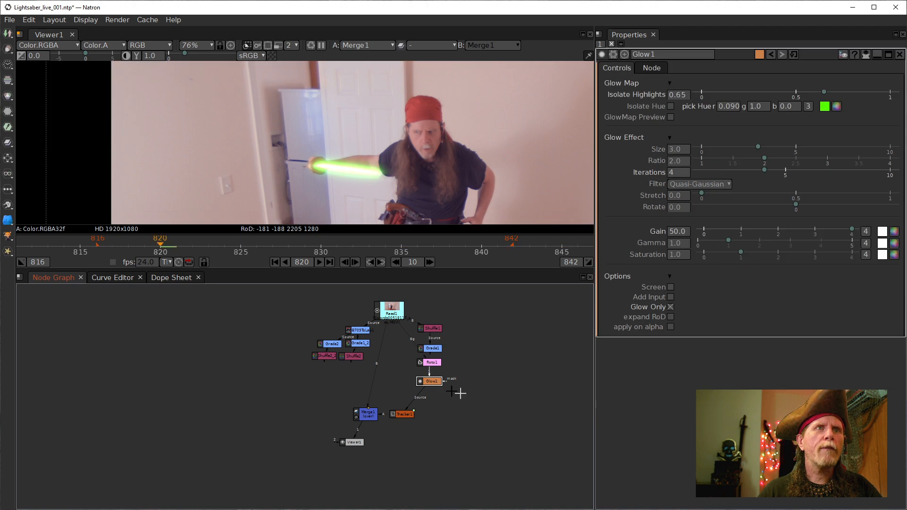